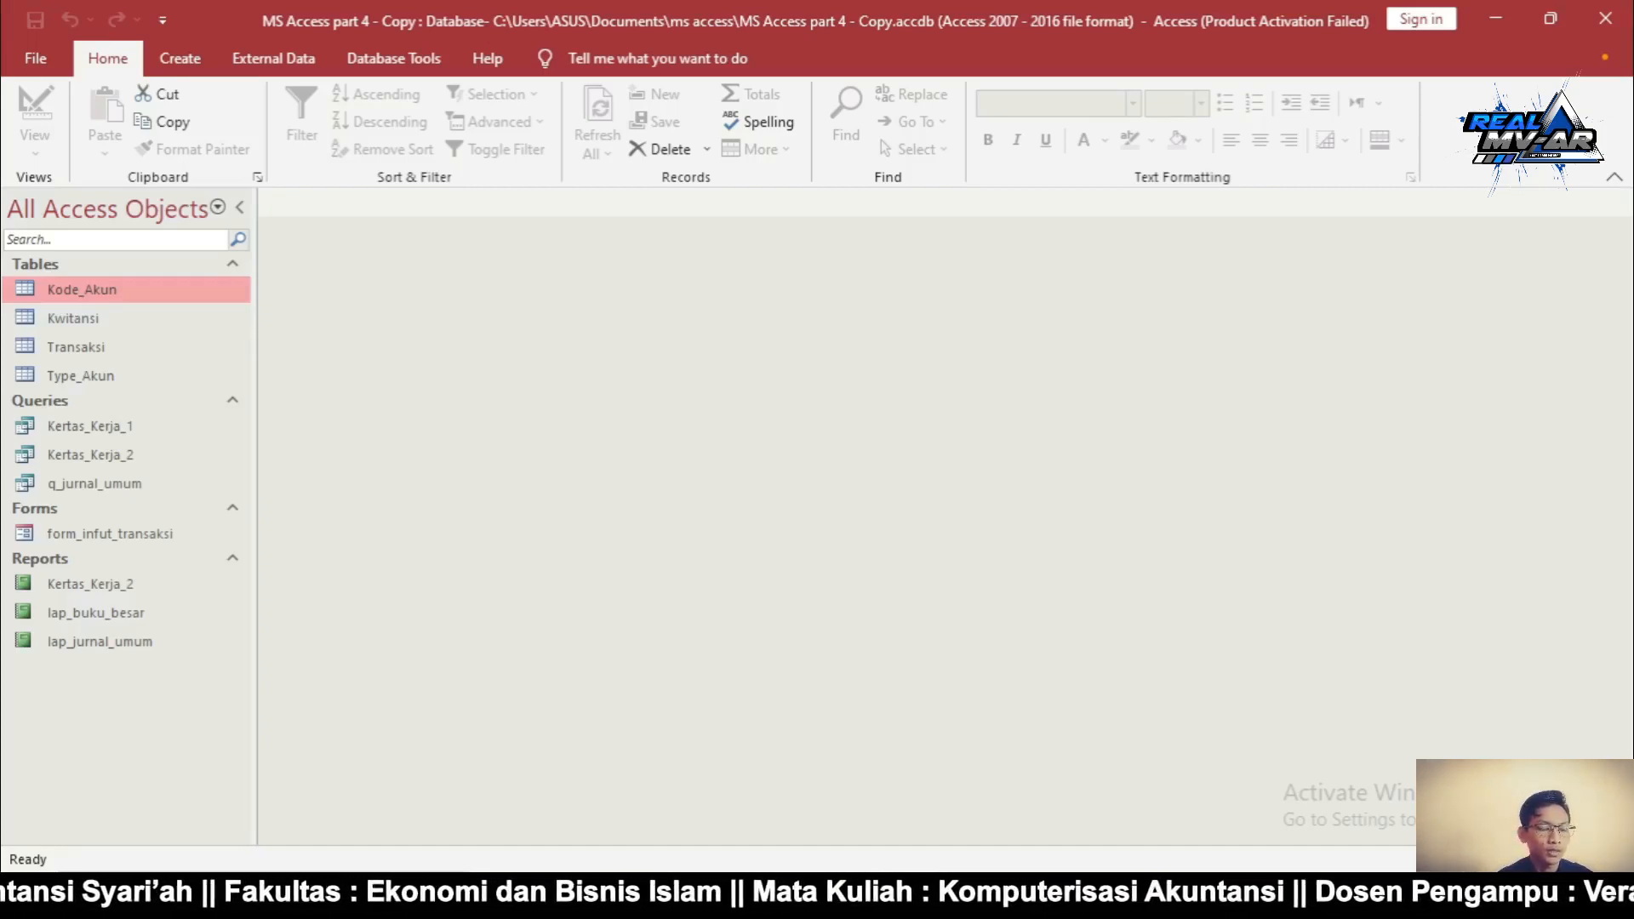
Examine the Pendapatan and Beban accounts in the Kode_Akun table and close it
{"action": "double_click", "coordinate": [170, 293]}
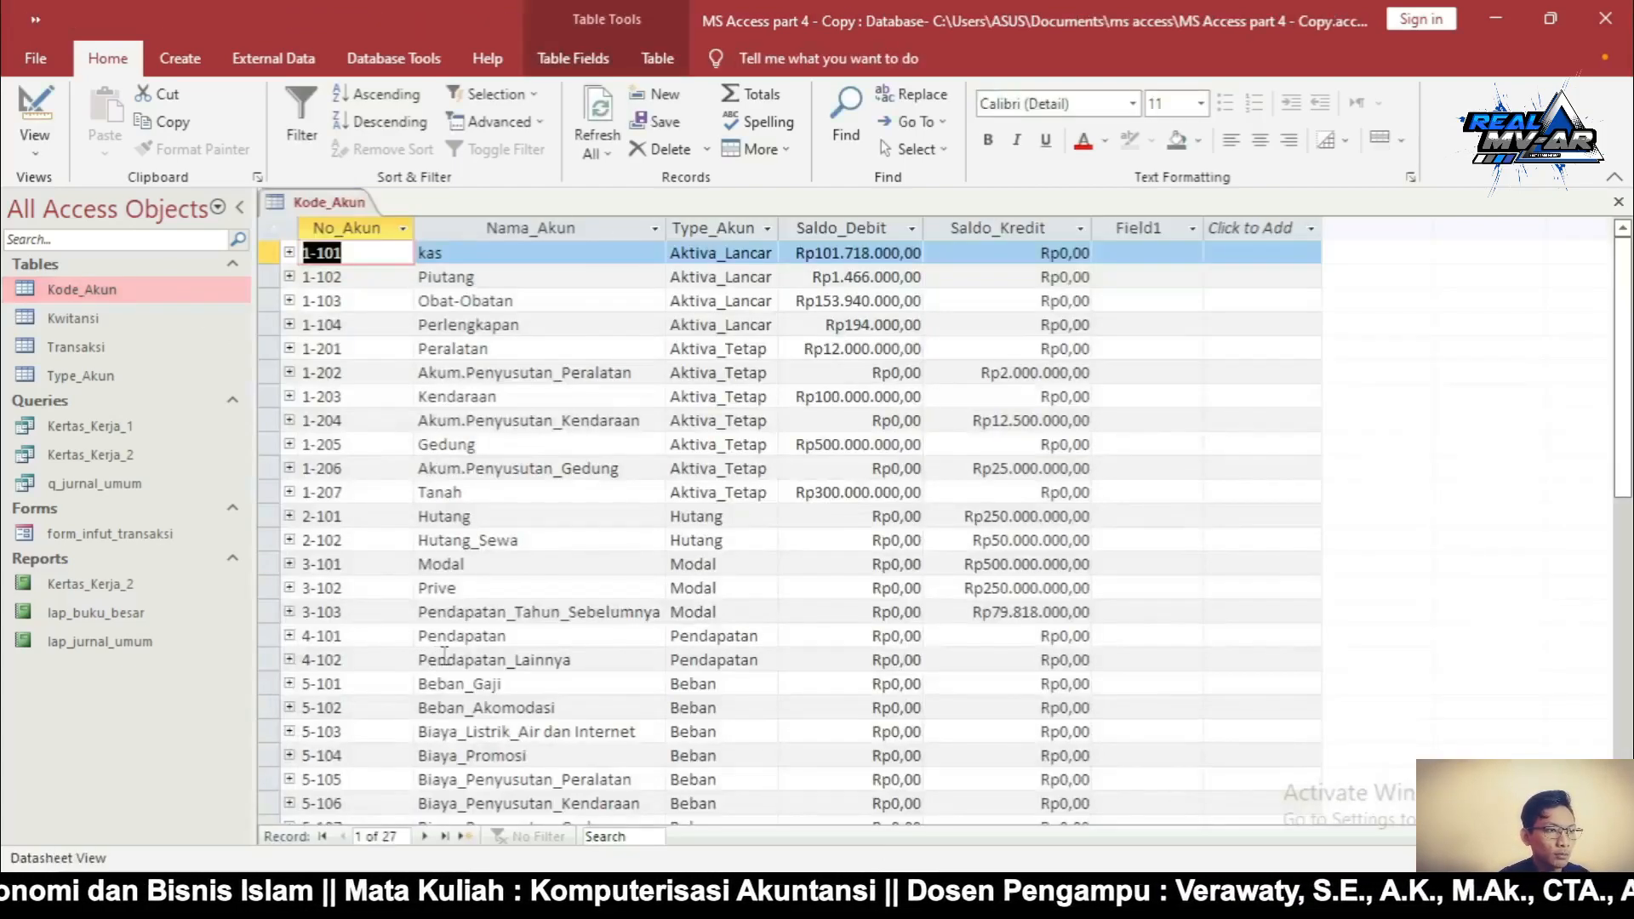
{"action": "left_click", "coordinate": [444, 660]}
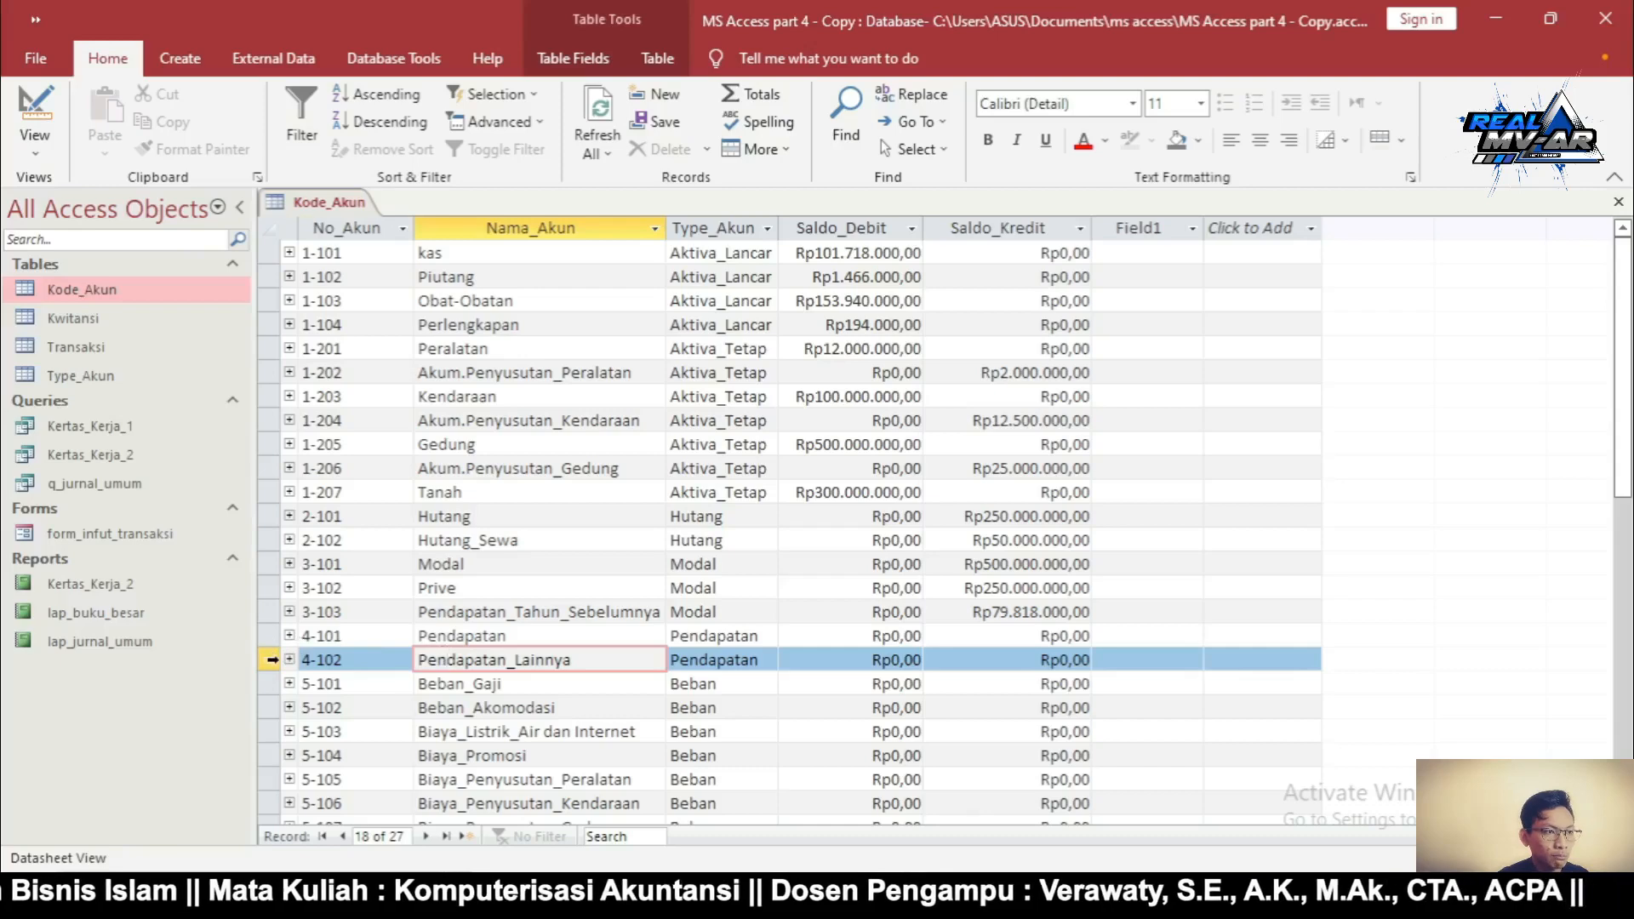
{"action": "left_click", "coordinate": [271, 660]}
{"action": "left_click_drag", "start_coordinate": [268, 636], "coordinate": [266, 775]}
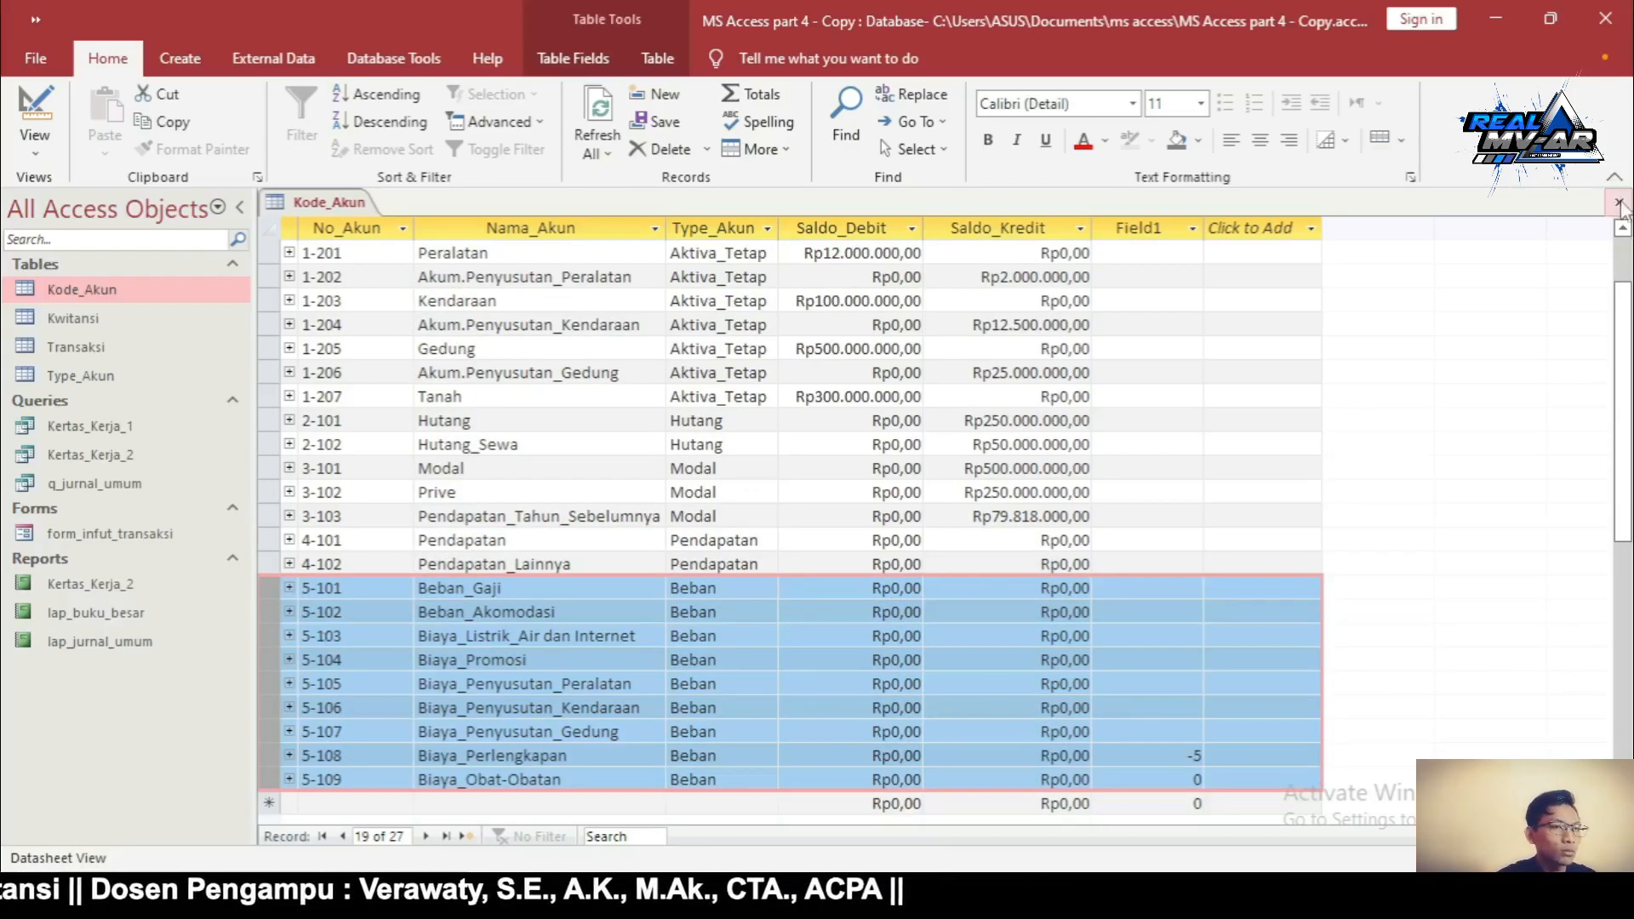
{"action": "left_click", "coordinate": [1620, 204]}
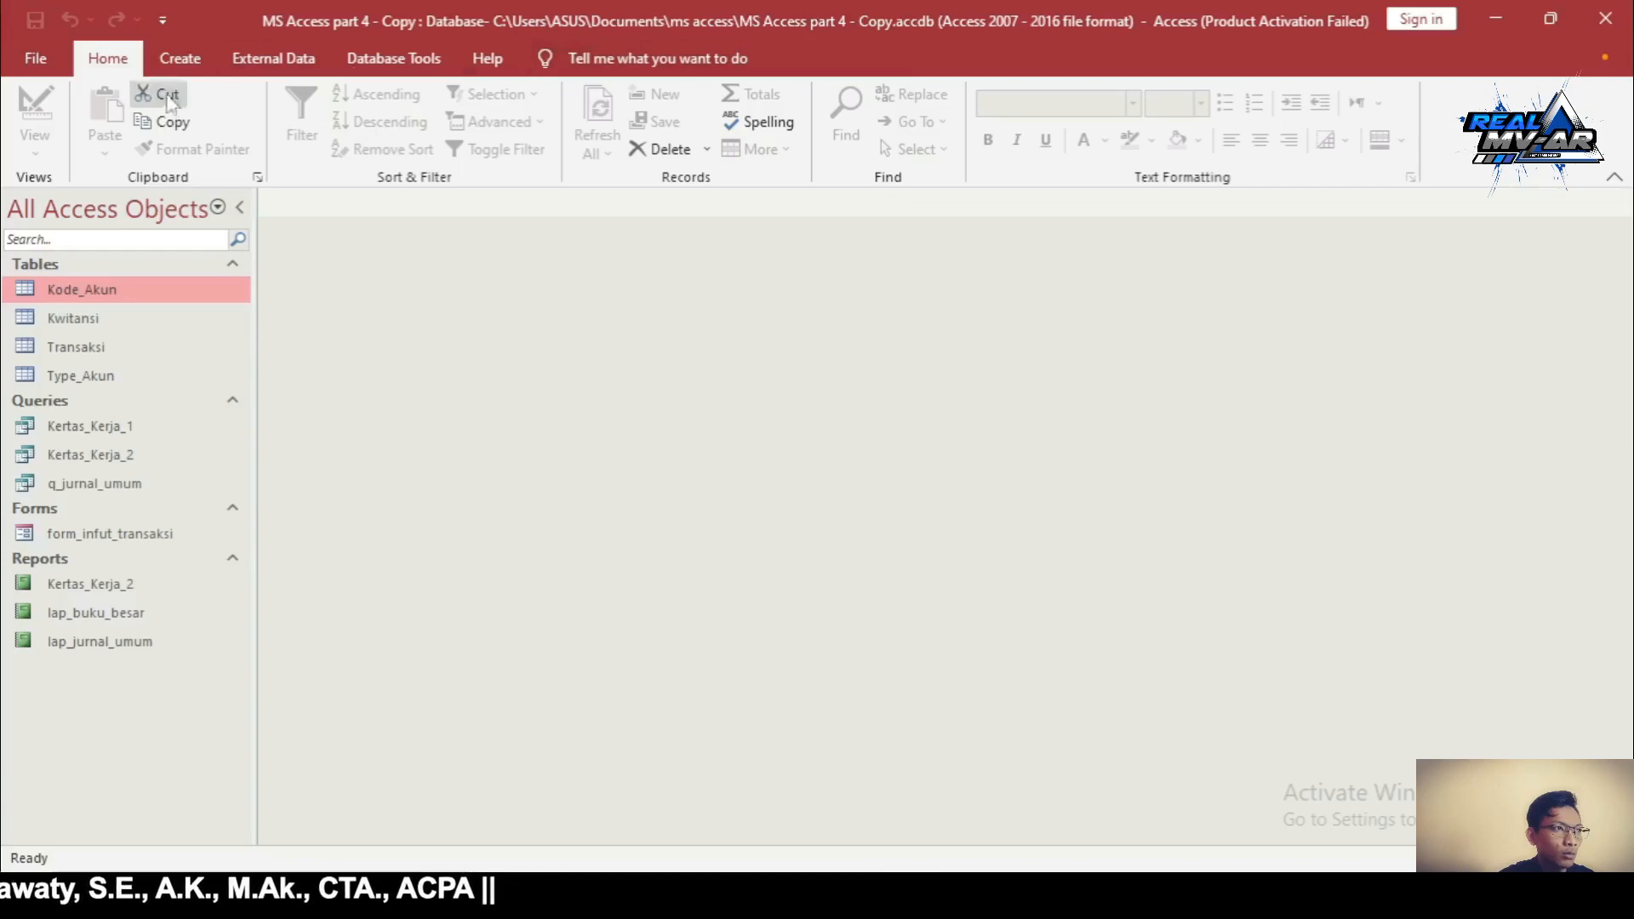
Create a new query in design view based on the Kertas_Kerja_2 query and enlarge its field list to show all fields
{"action": "left_click", "coordinate": [179, 60]}
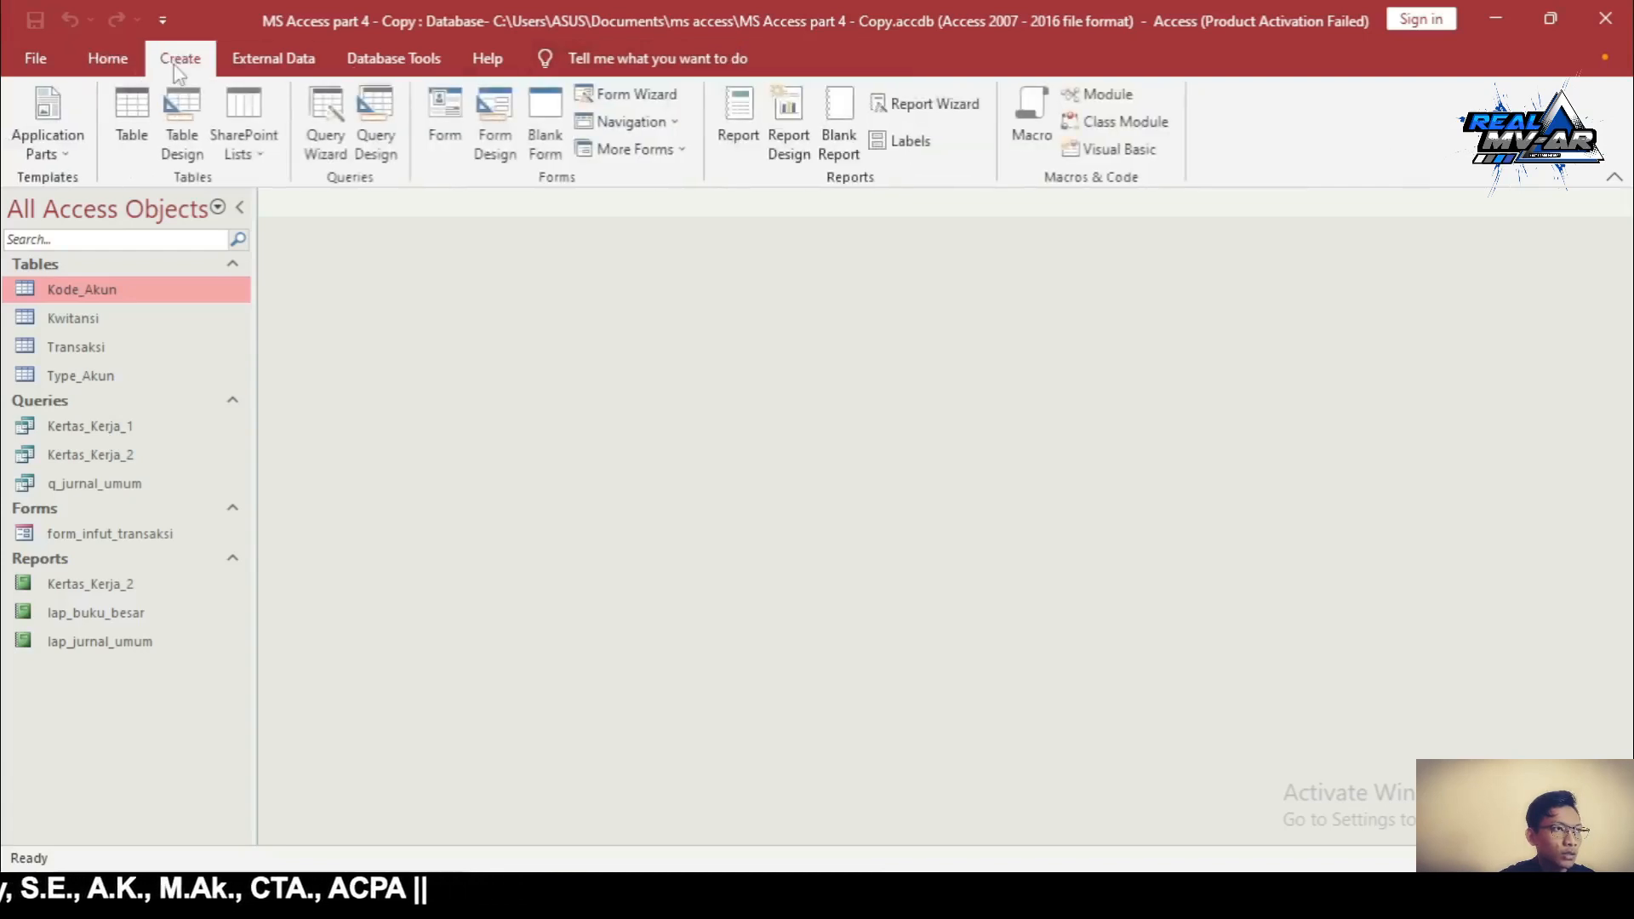
{"action": "left_click", "coordinate": [378, 143]}
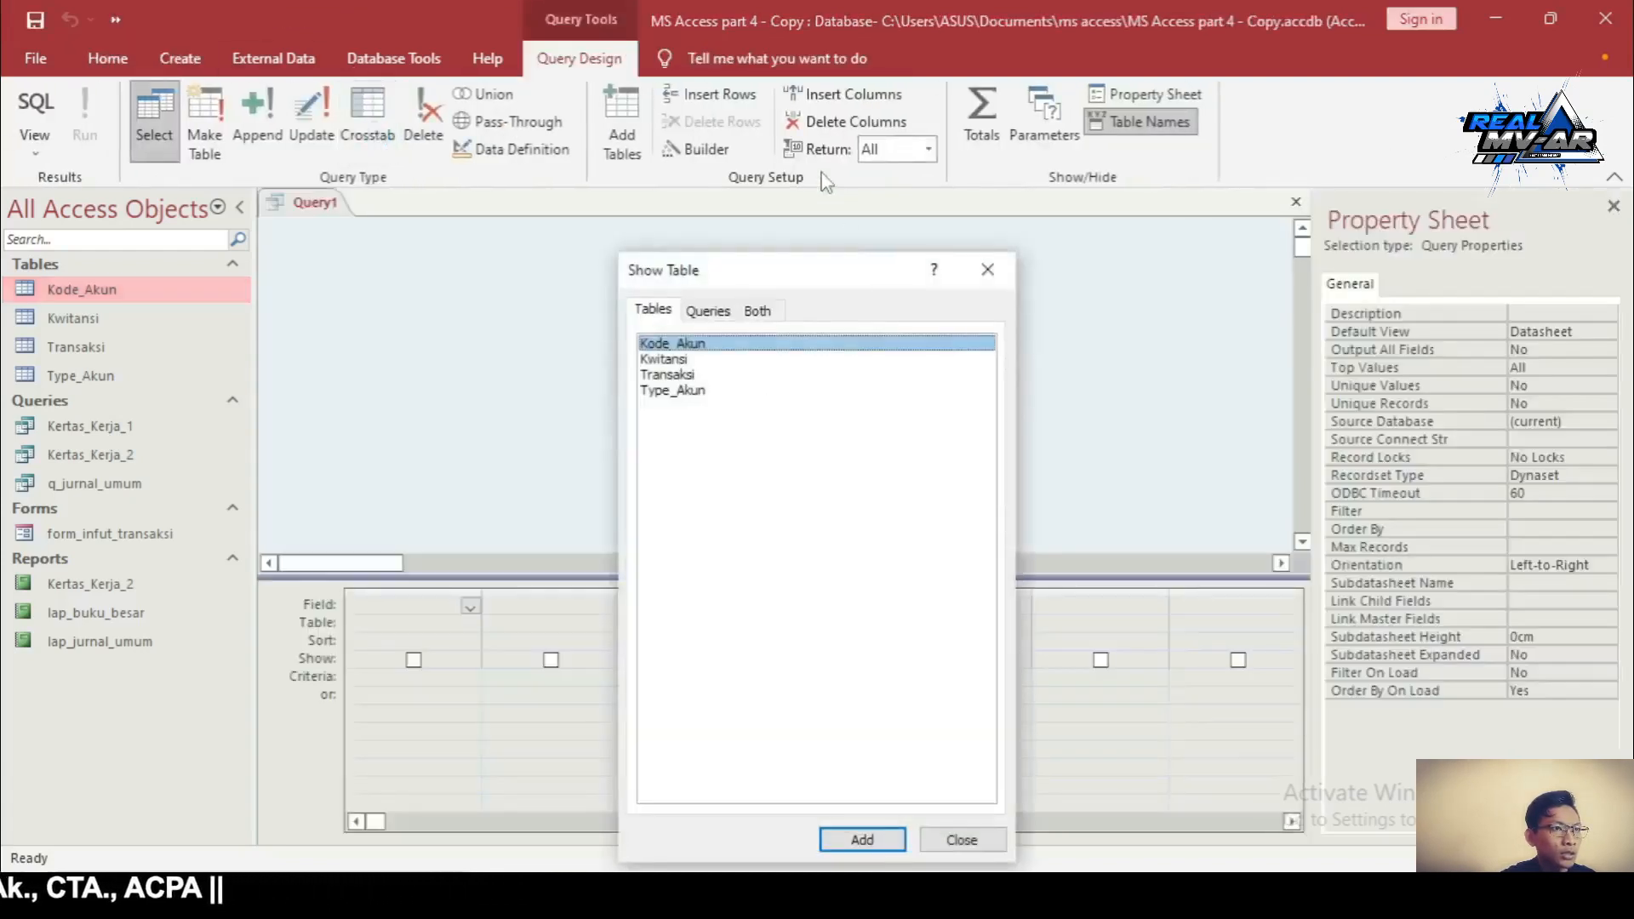
{"action": "left_click", "coordinate": [706, 311]}
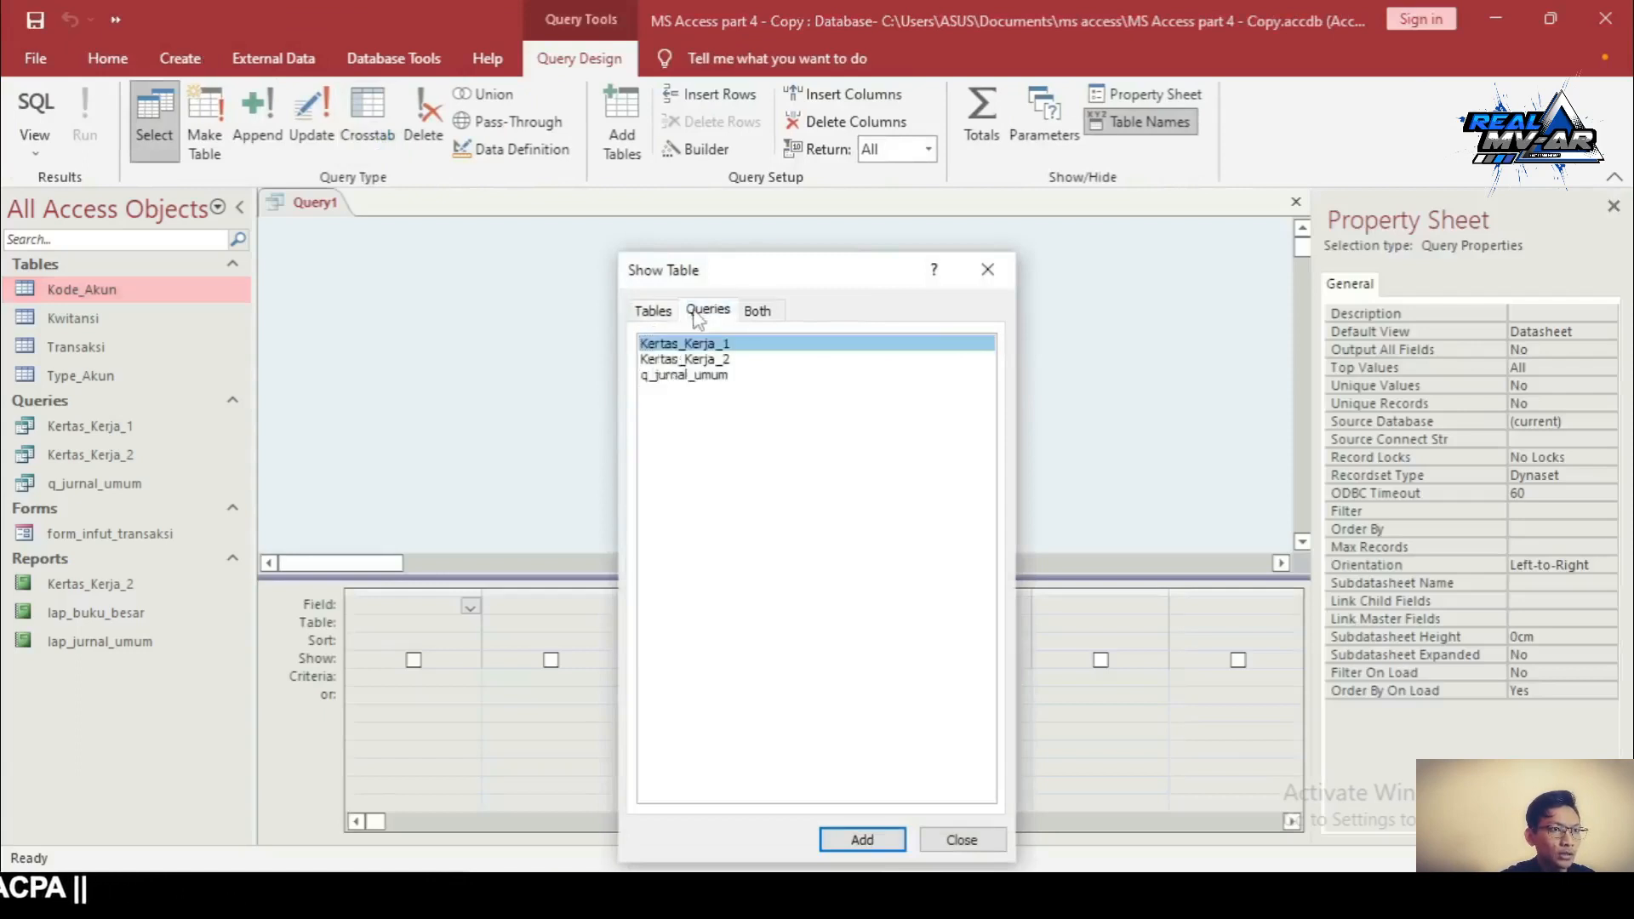
{"action": "left_click", "coordinate": [679, 361]}
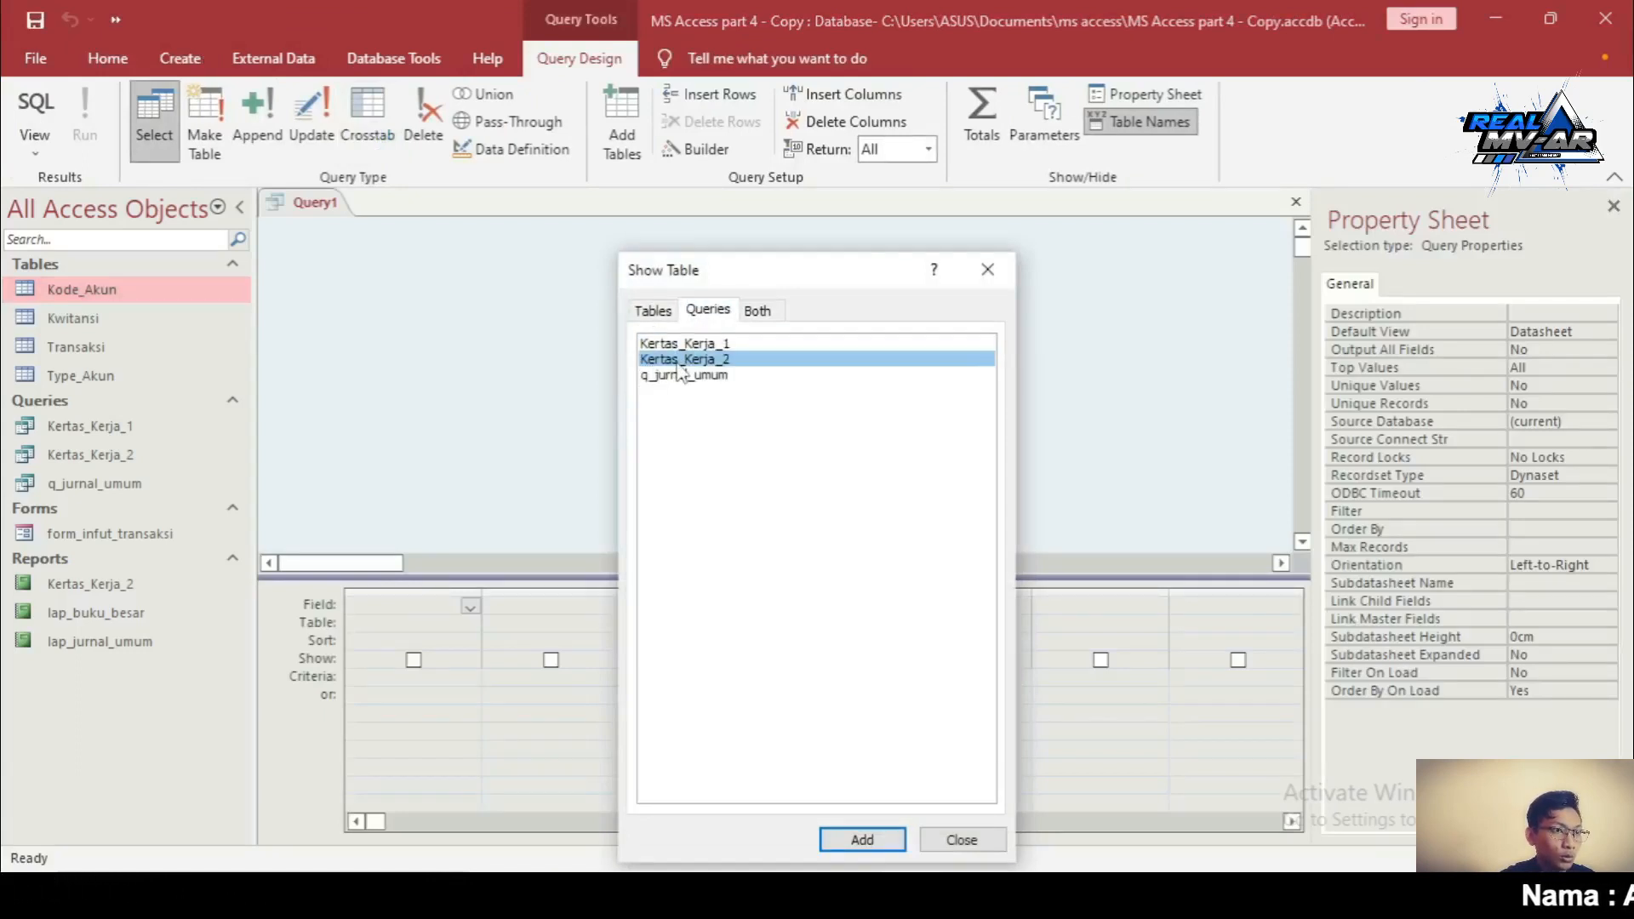
{"action": "double_click", "coordinate": [746, 361]}
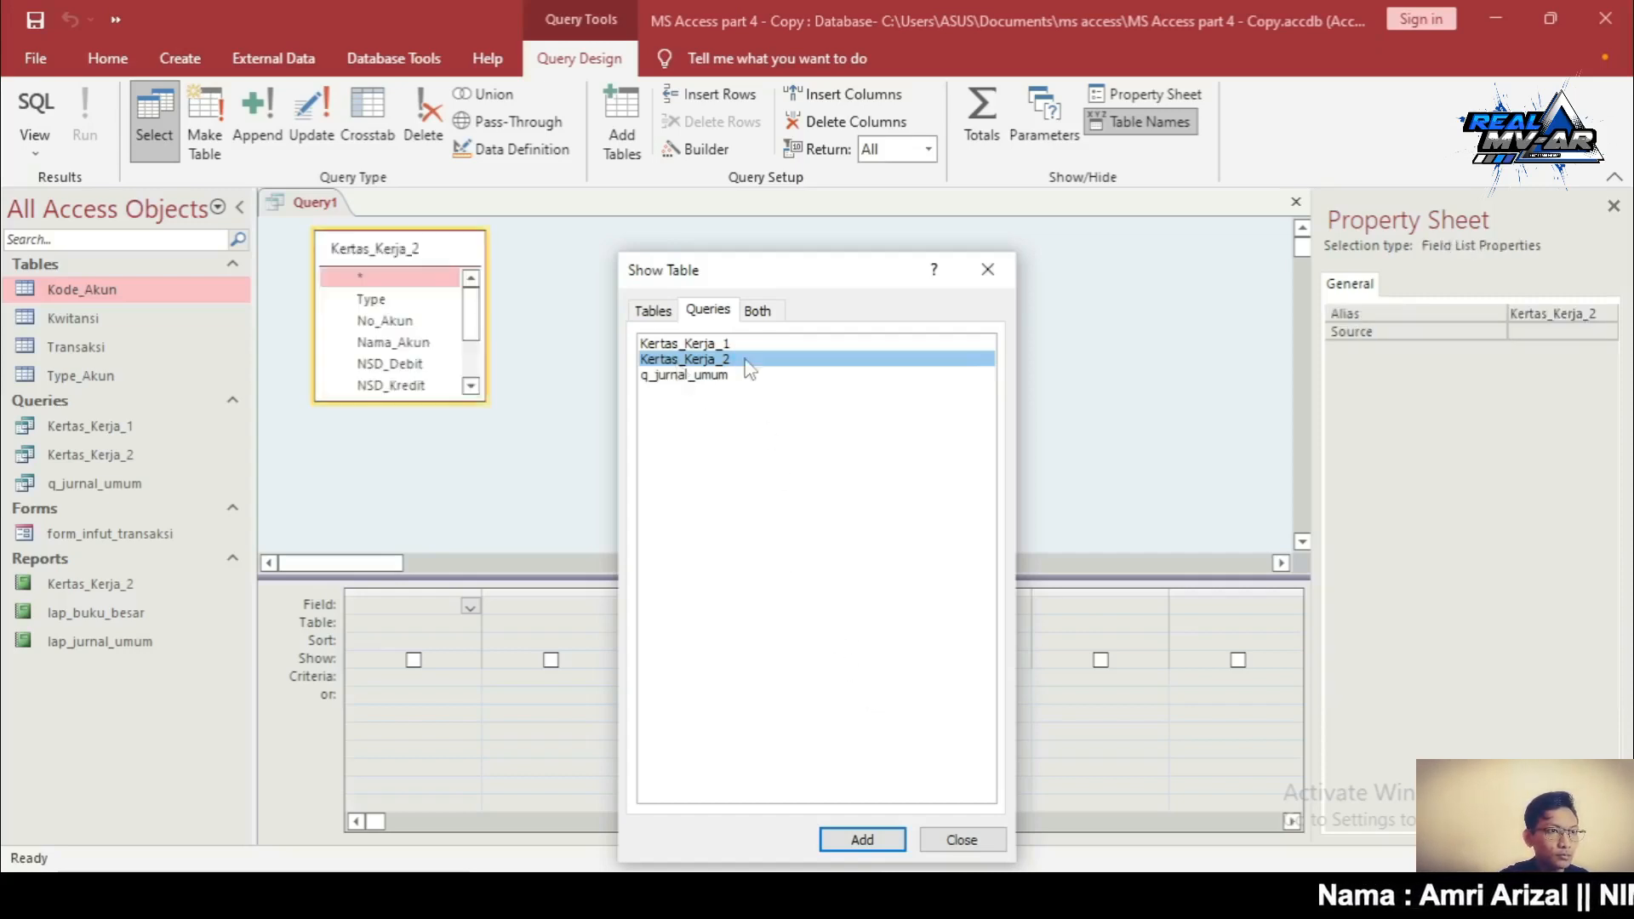
{"action": "left_click", "coordinate": [937, 835]}
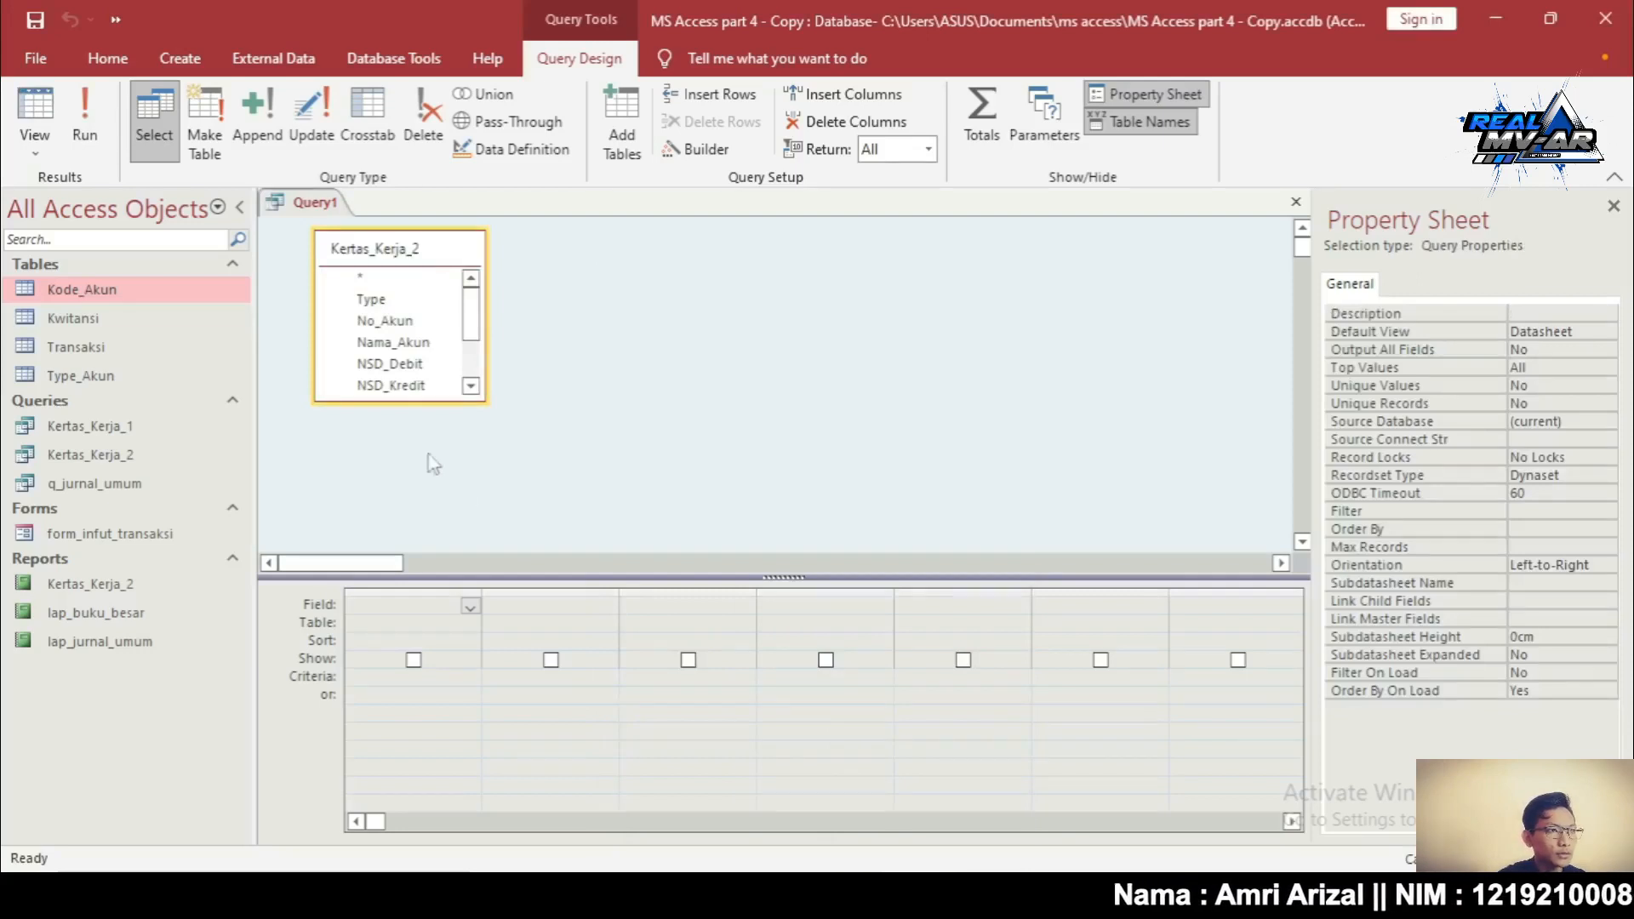
{"action": "left_click_drag", "start_coordinate": [408, 400], "coordinate": [419, 496]}
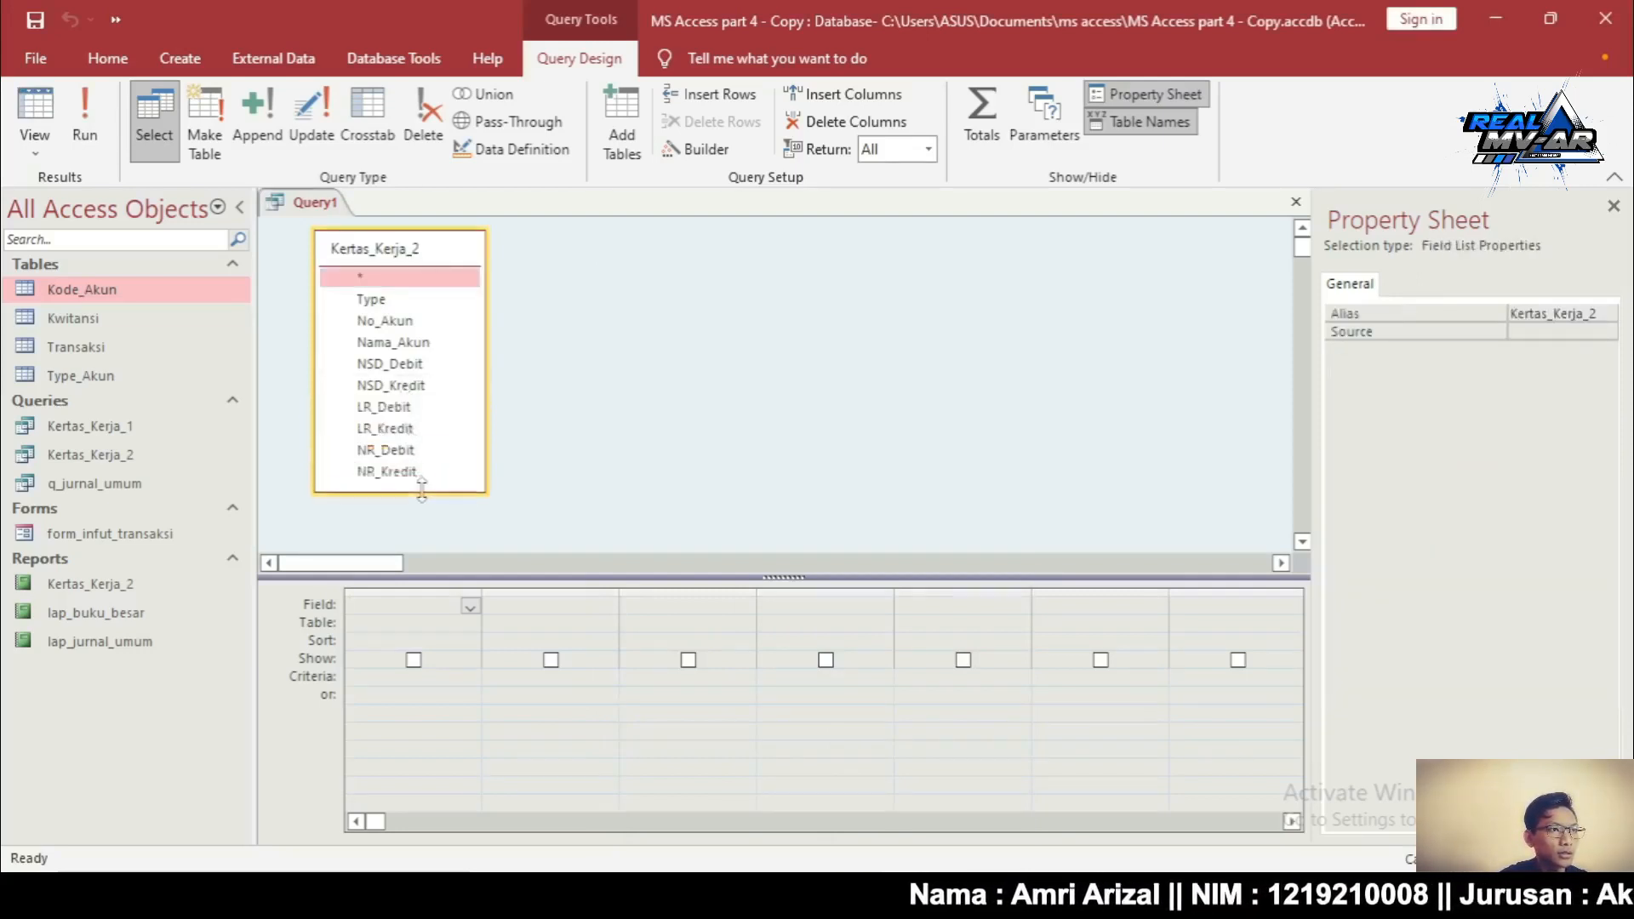
Add the Type, No_Akun, Nama_Akun, LR_Debit and LR_Kredit fields to the query
{"action": "double_click", "coordinate": [373, 300]}
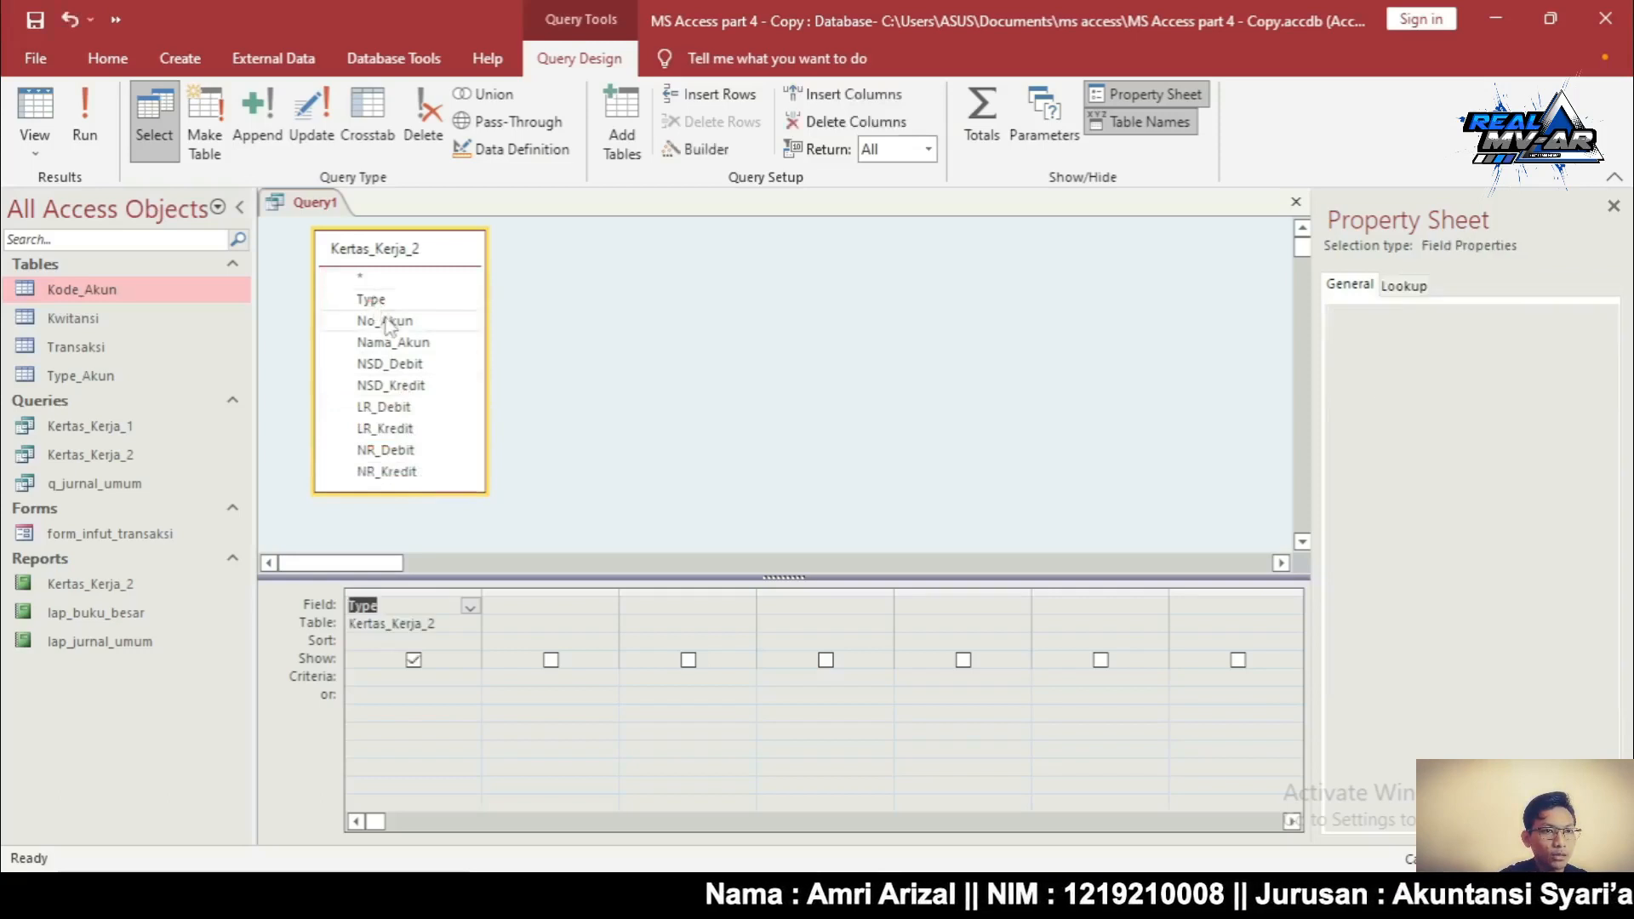
{"action": "double_click", "coordinate": [386, 321]}
{"action": "double_click", "coordinate": [396, 342]}
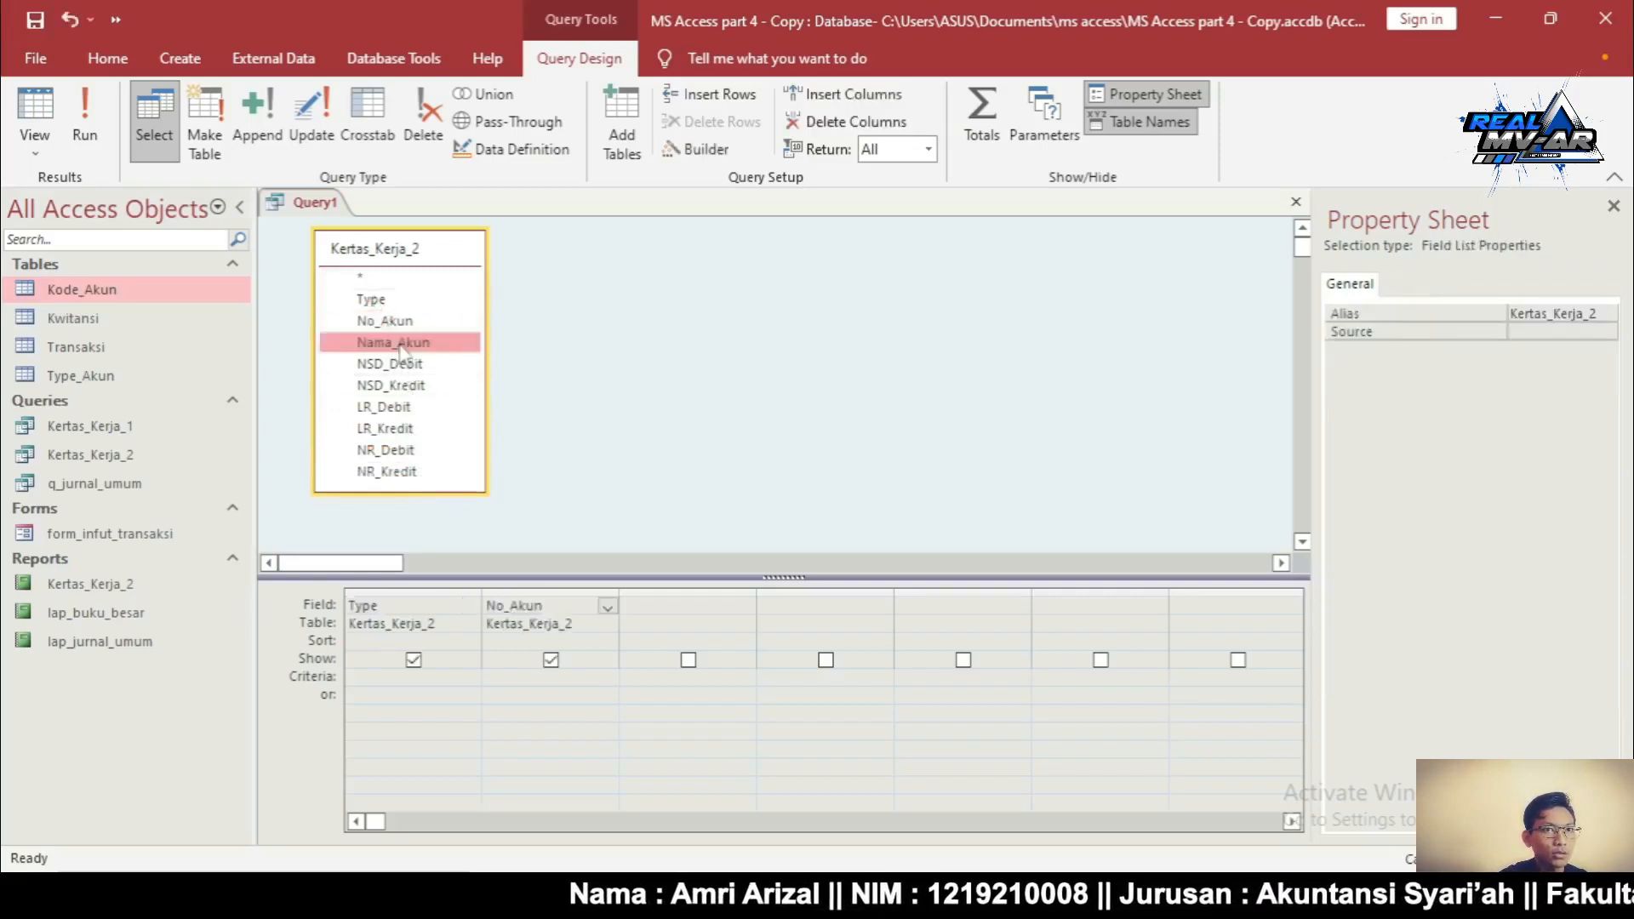
{"action": "double_click", "coordinate": [399, 413]}
{"action": "double_click", "coordinate": [402, 432]}
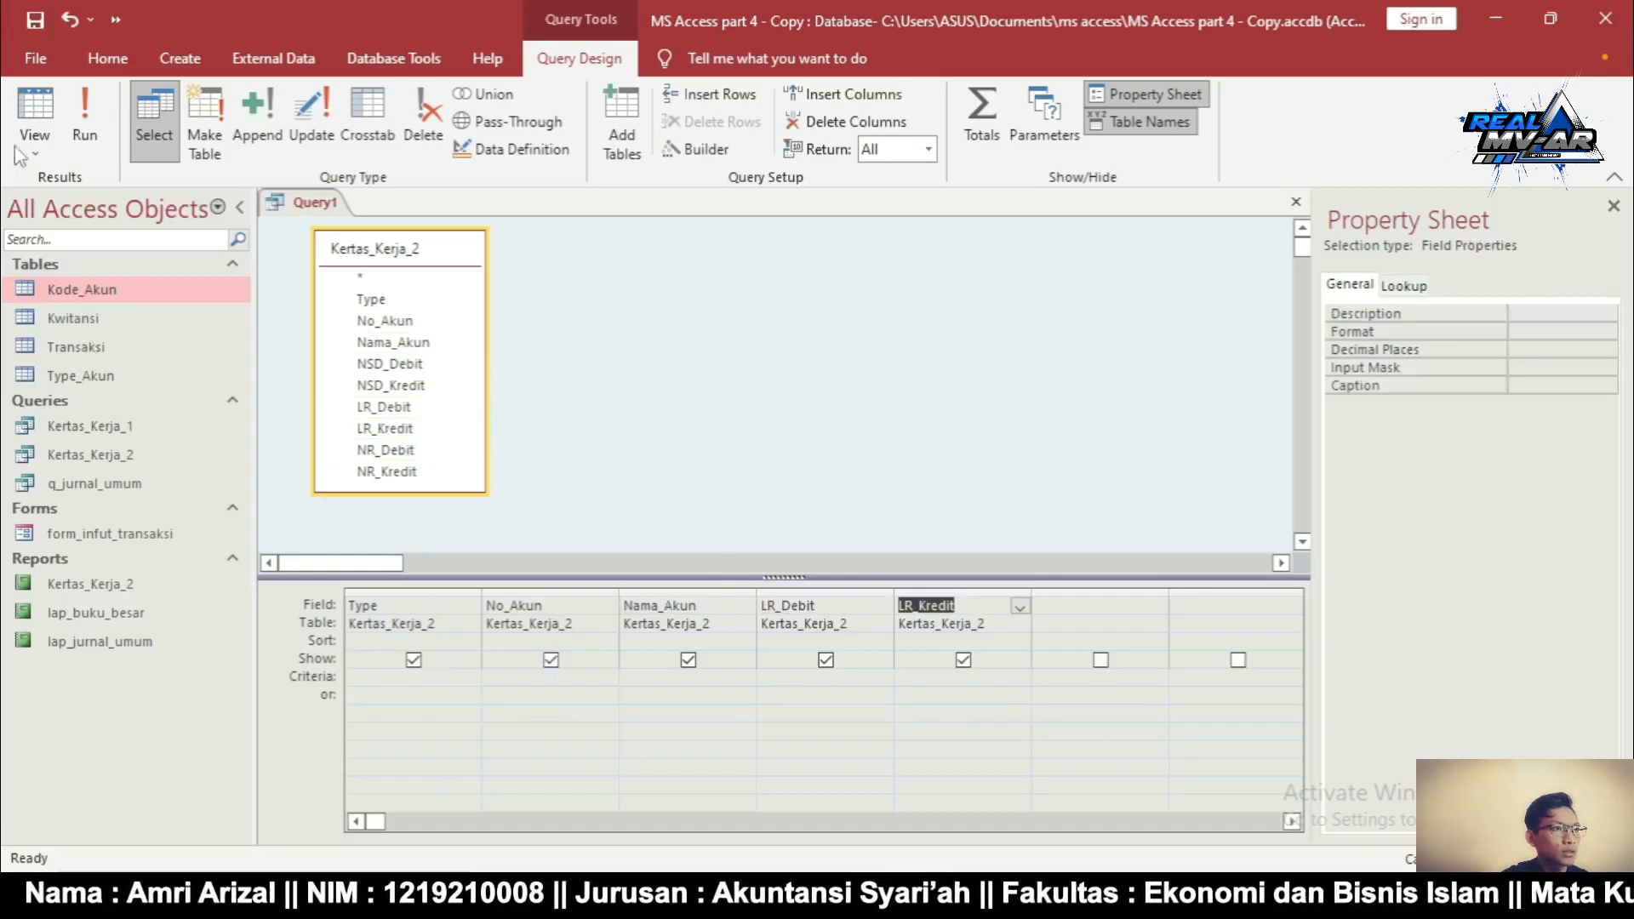
Run the query with the parameter values left blank and examine the LR_Debit and LR_Kredit amounts per account
{"action": "left_click", "coordinate": [92, 115]}
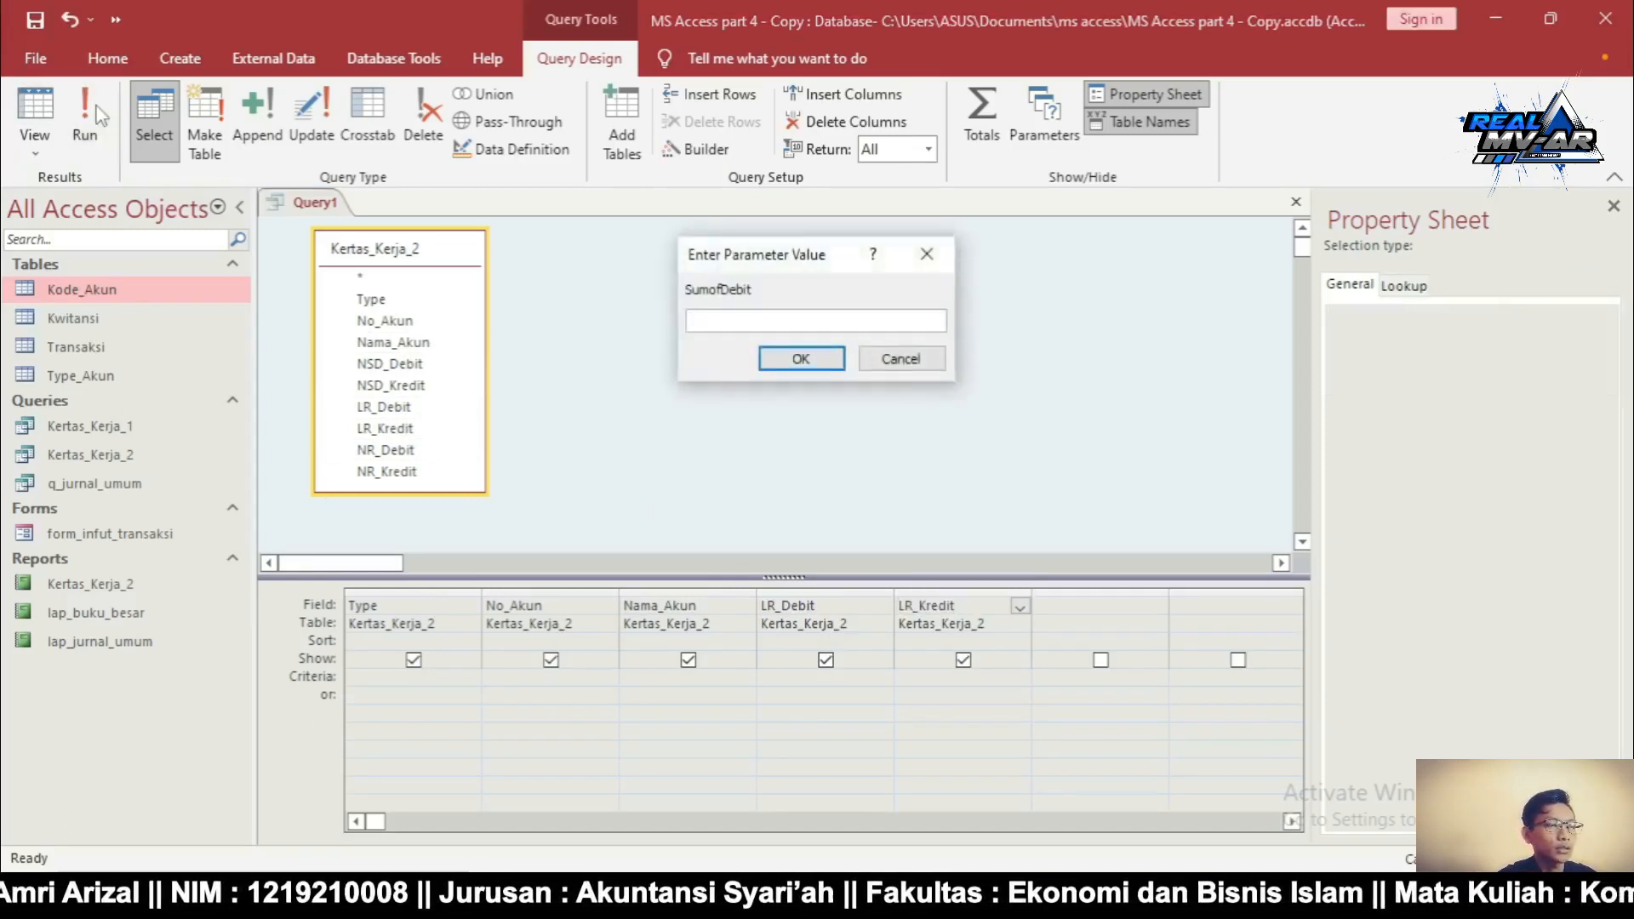
{"action": "left_click", "coordinate": [804, 359]}
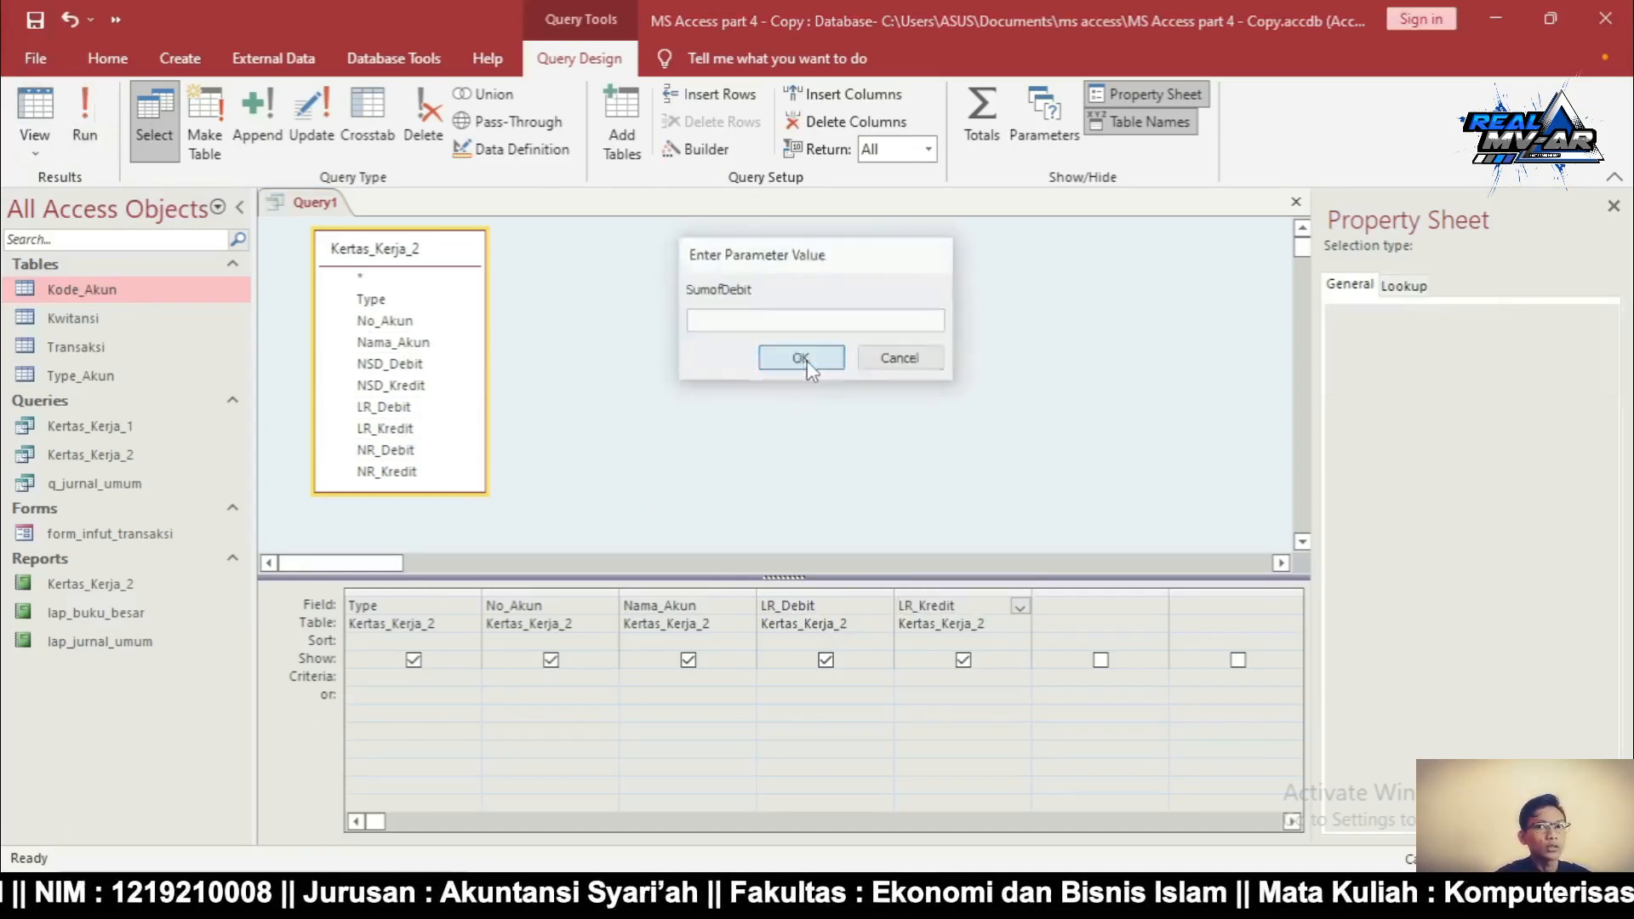
{"action": "left_click", "coordinate": [805, 359]}
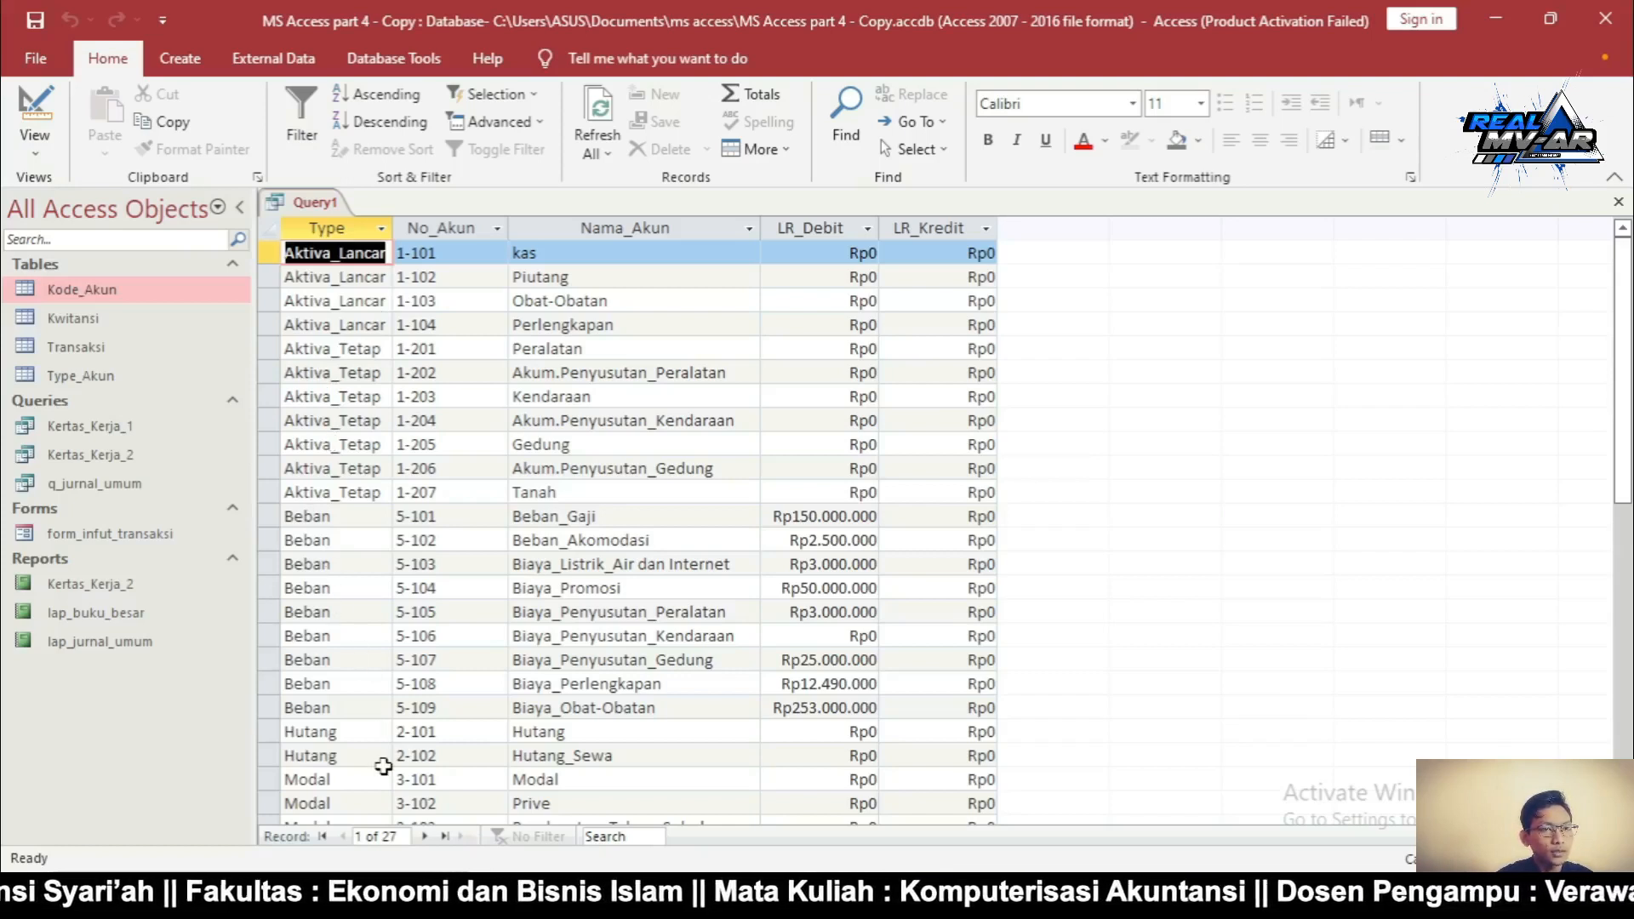
{"action": "left_click", "coordinate": [770, 348]}
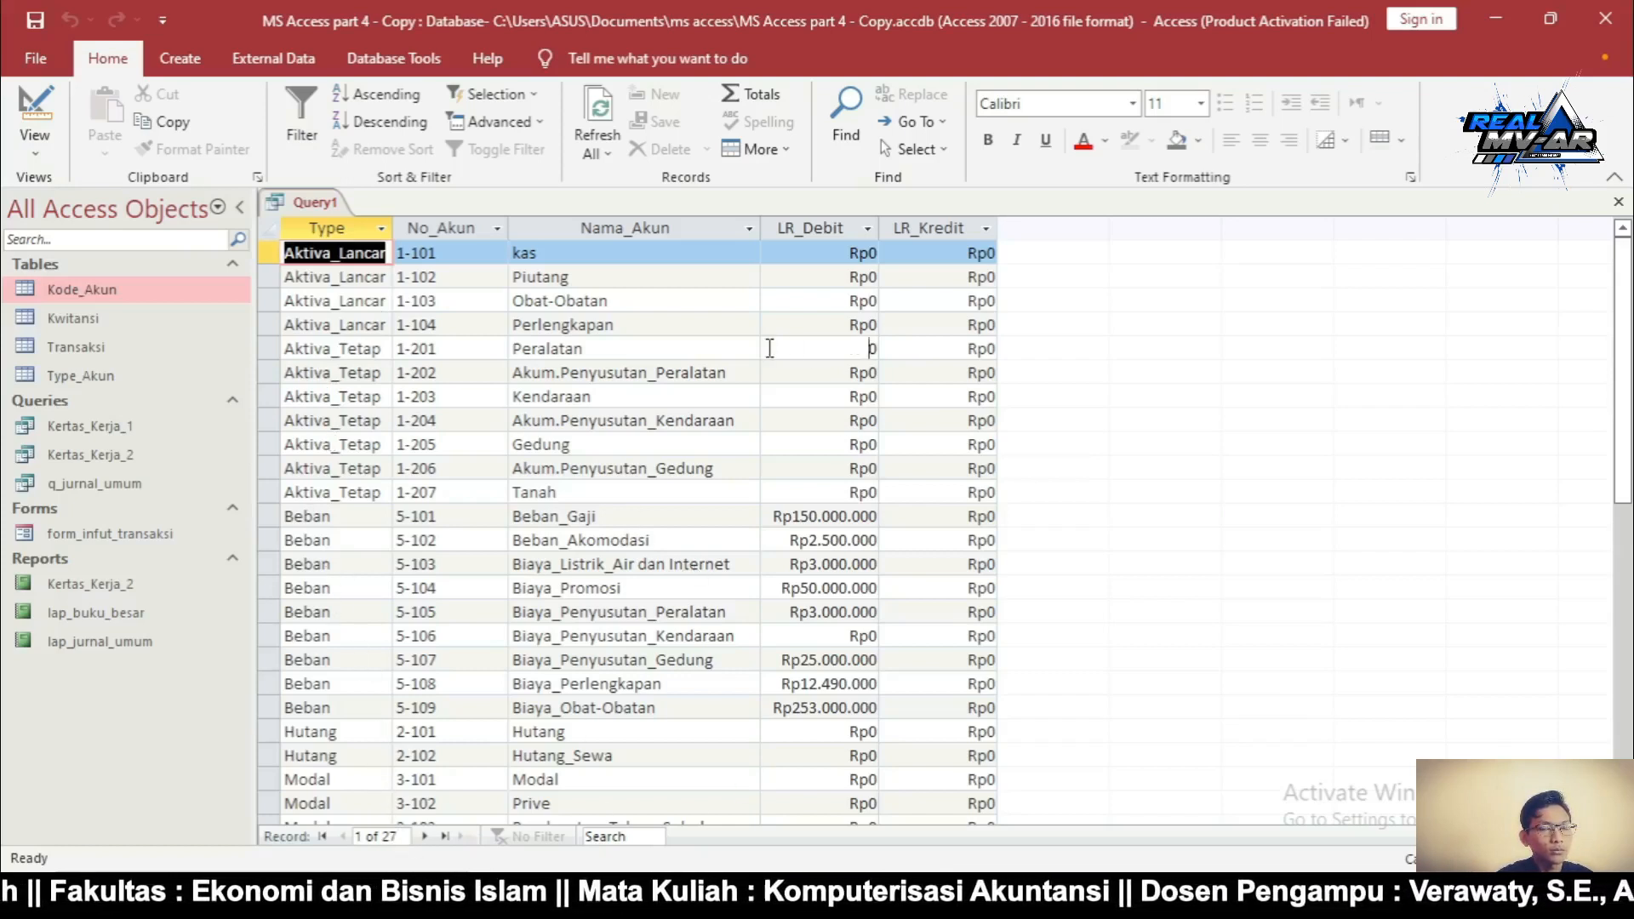
{"action": "left_click", "coordinate": [561, 255]}
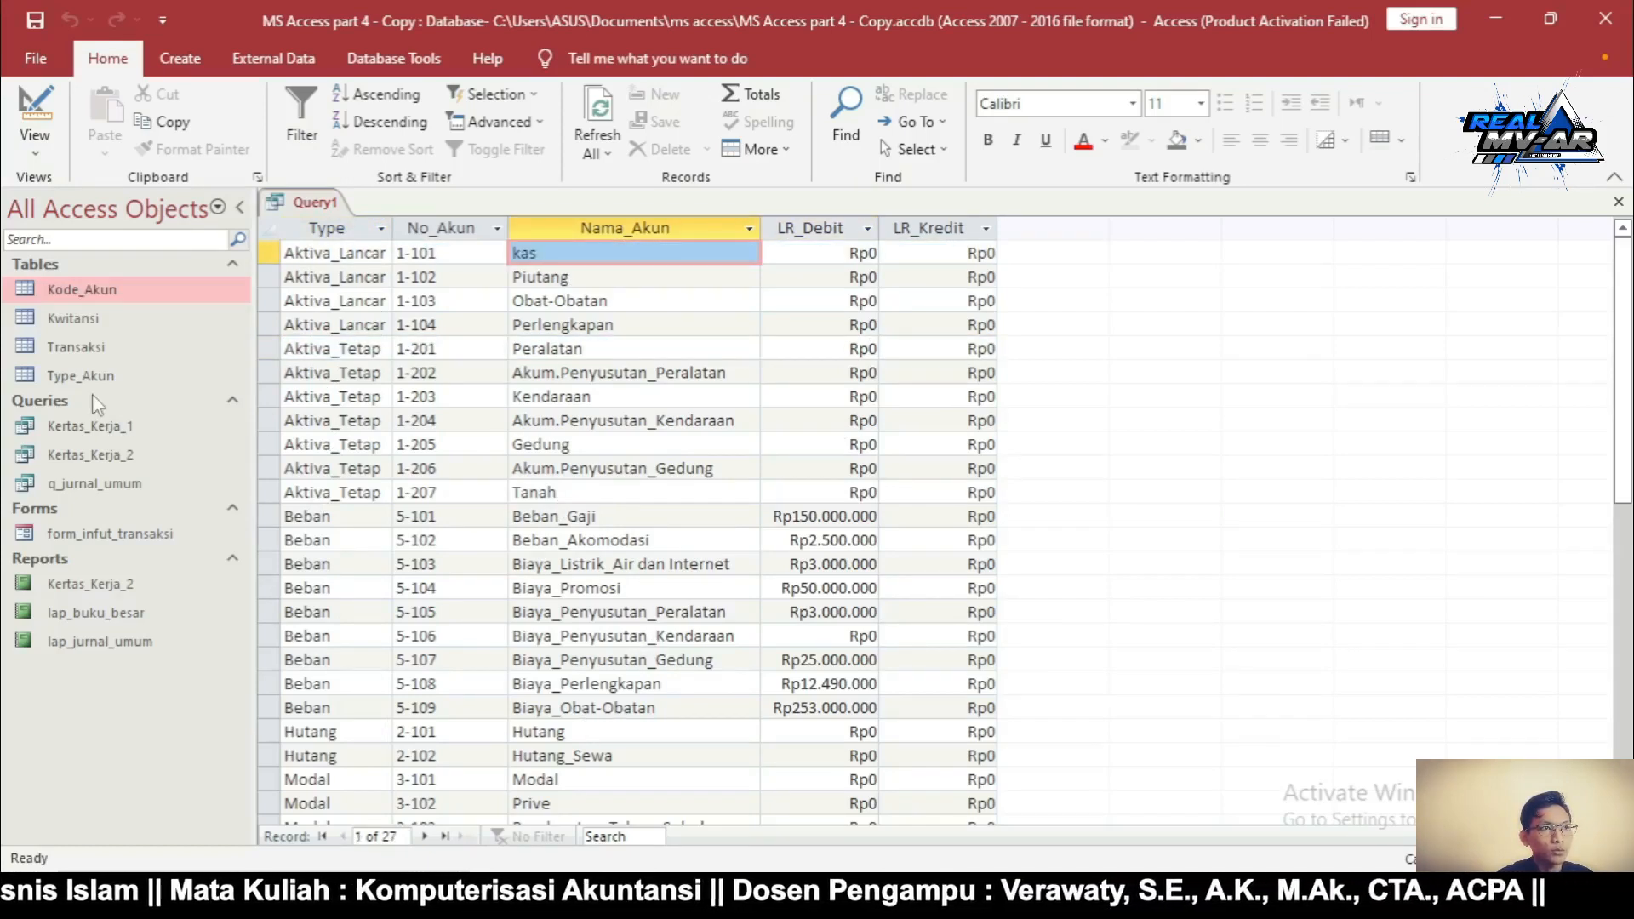
Return to the query's design and set the Type field's criteria to "Pendapatan"
{"action": "left_click", "coordinate": [28, 146]}
{"action": "left_click", "coordinate": [90, 302]}
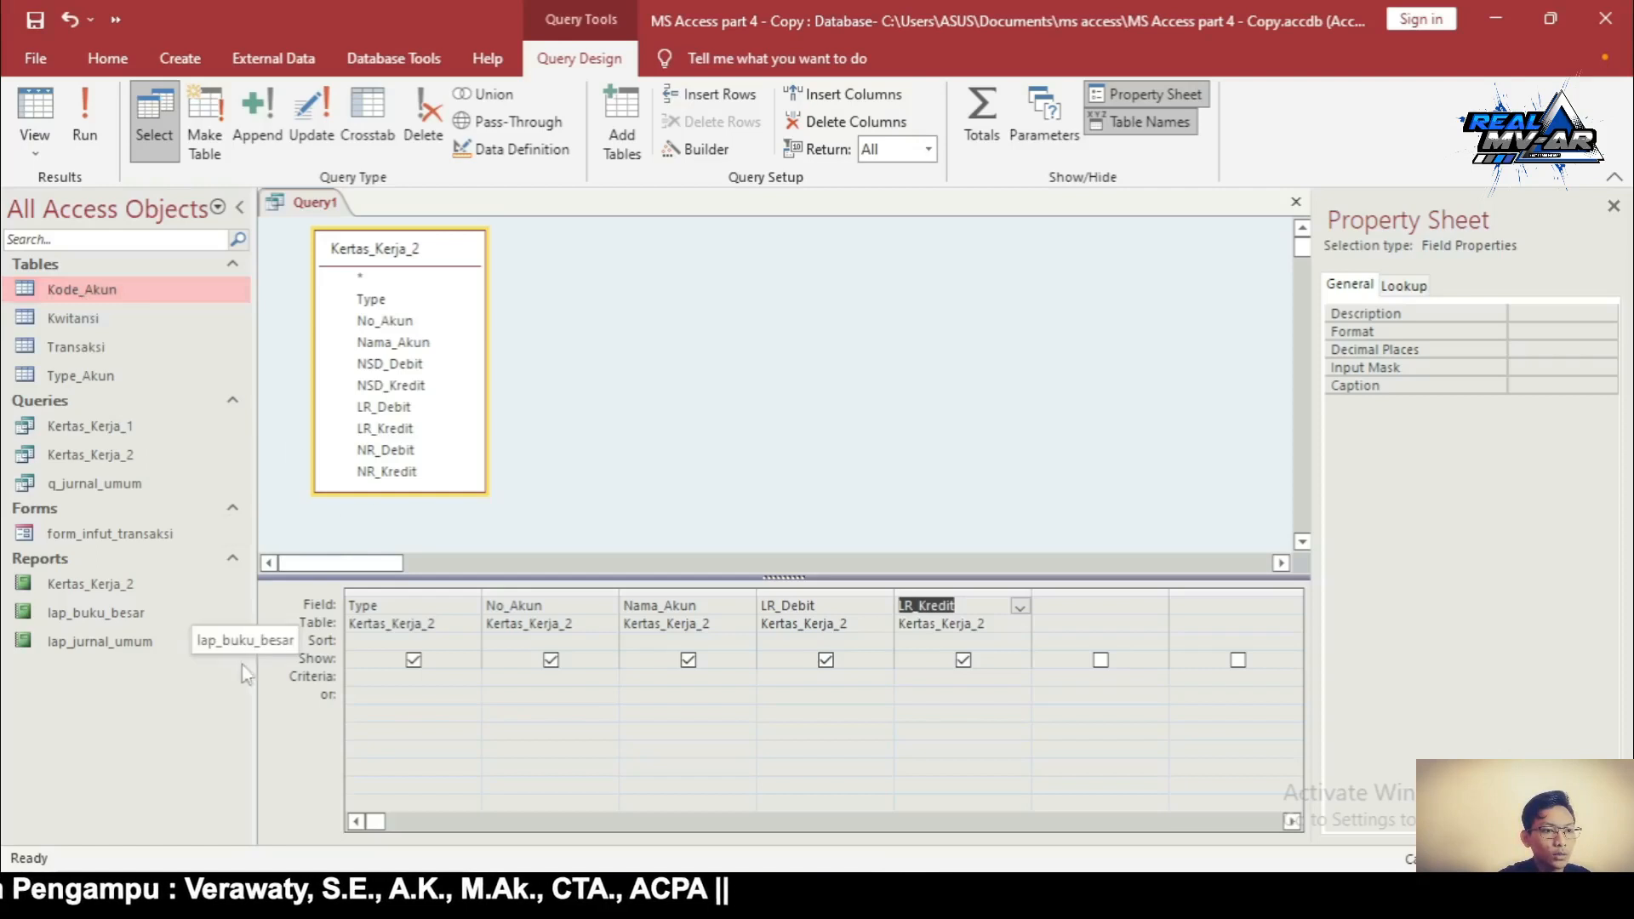
{"action": "left_click", "coordinate": [346, 676]}
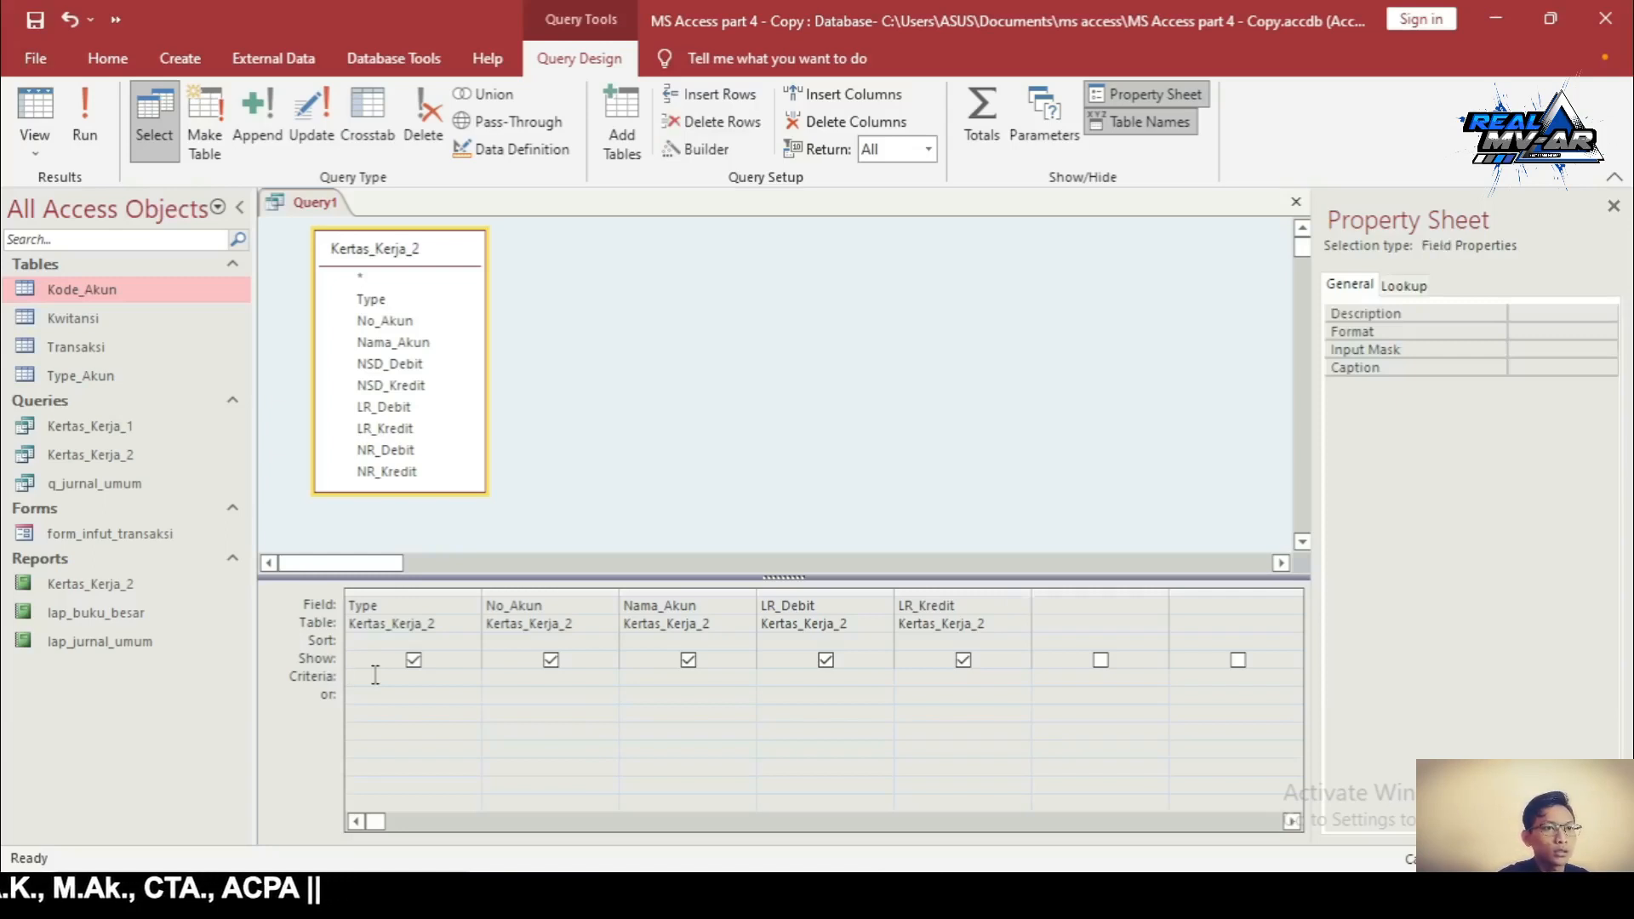
{"action": "type", "text": "\""}
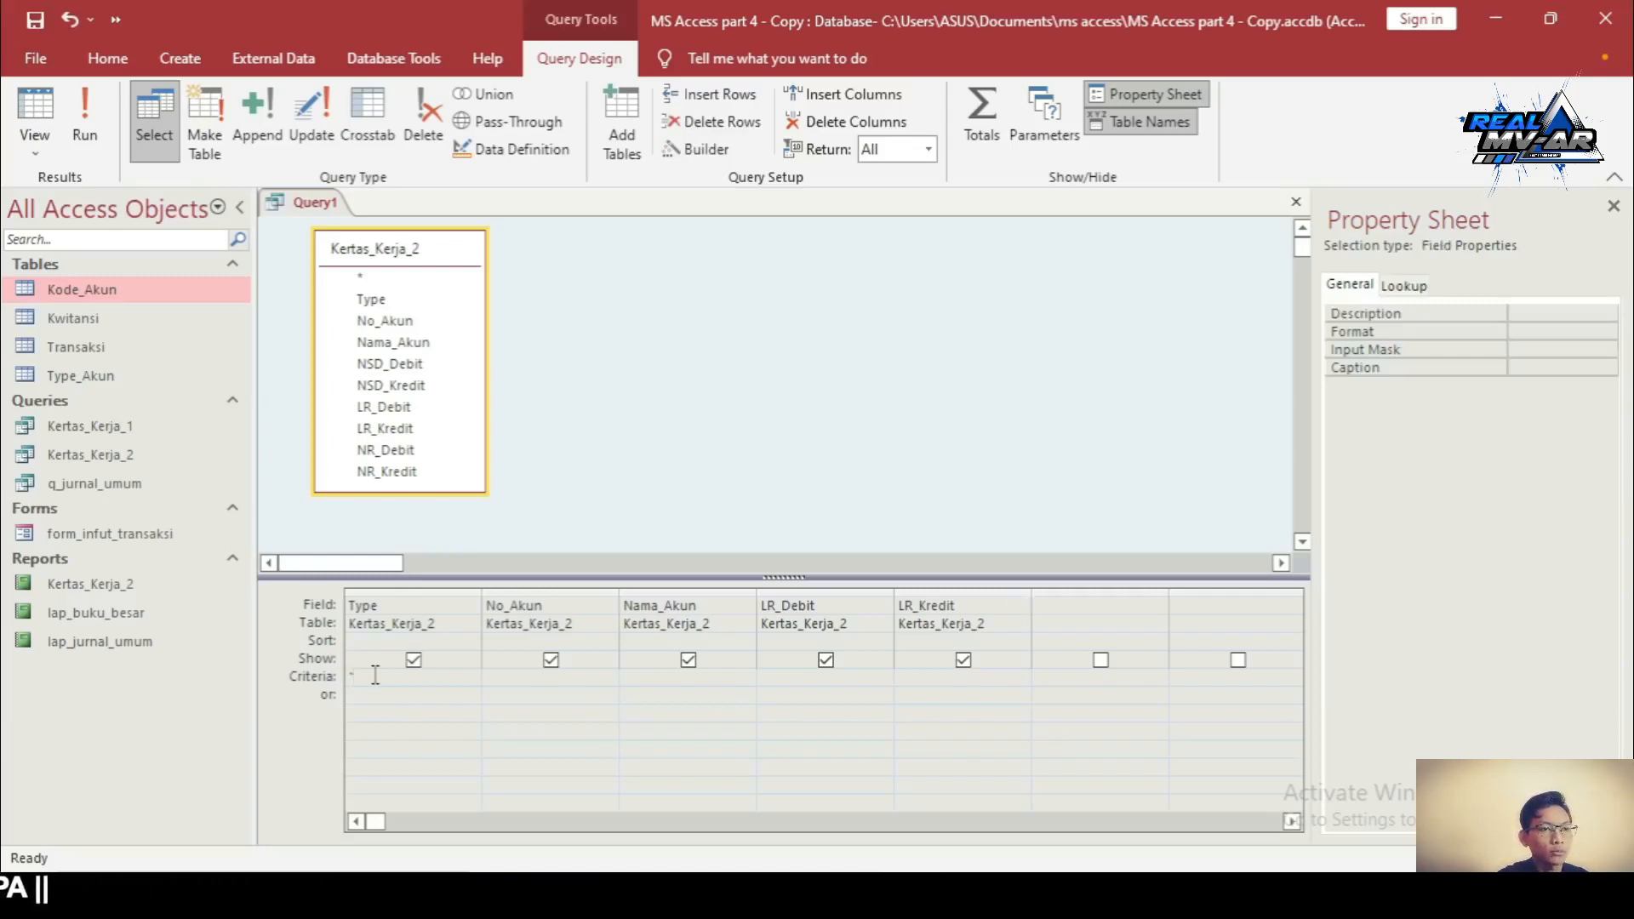
{"action": "type", "text": "Pendapatan"}
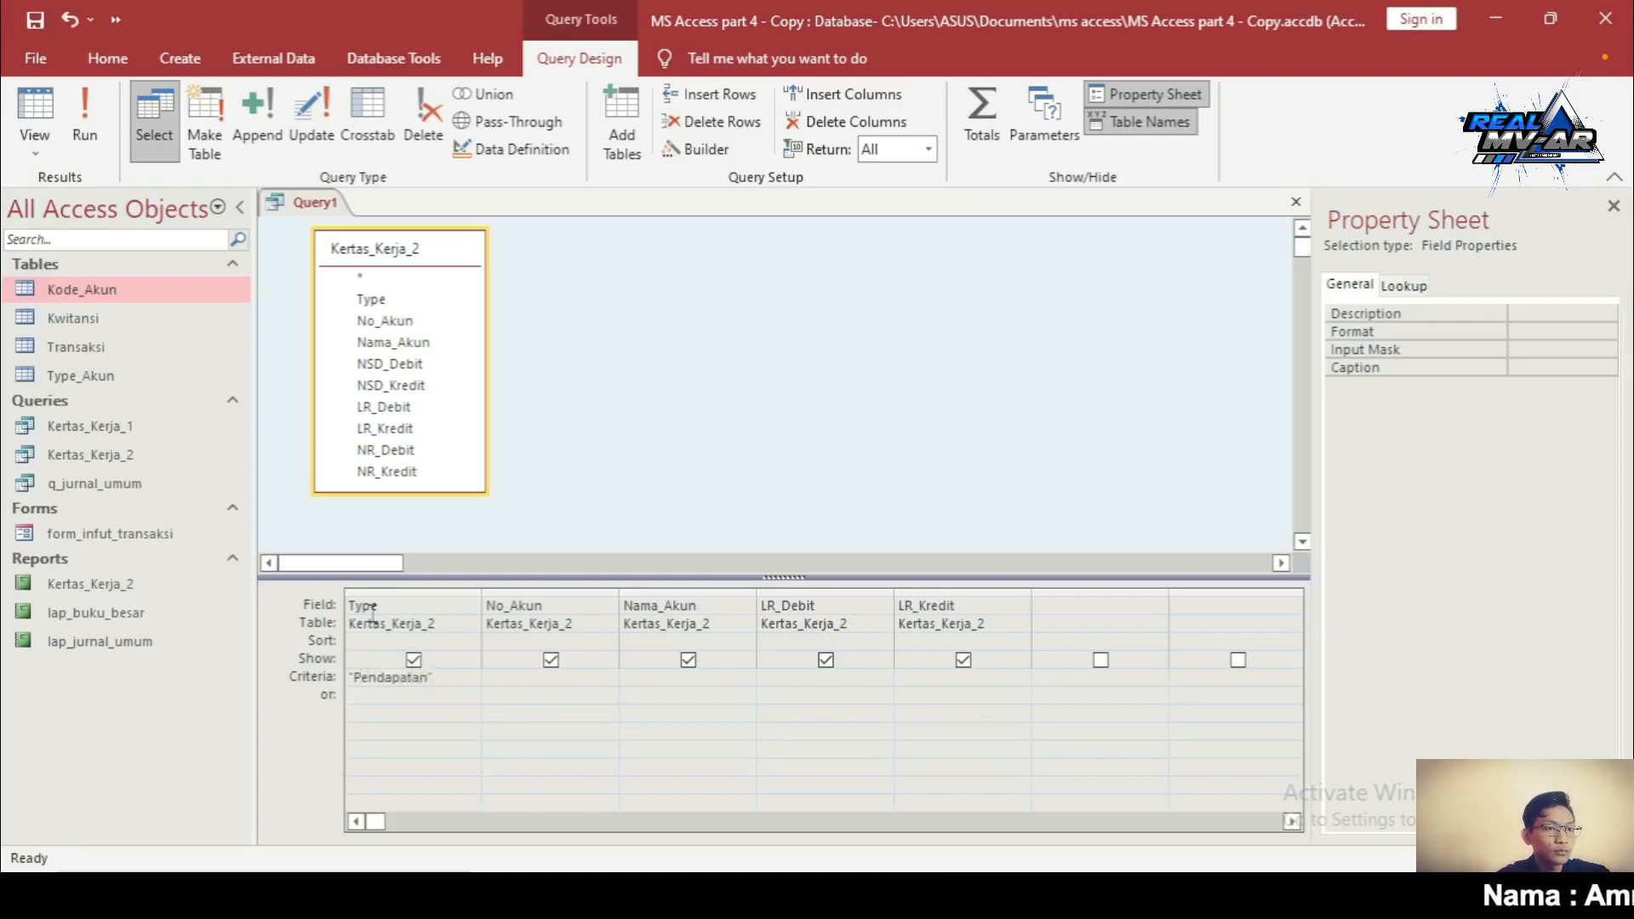
Run the filtered query with blank parameter values and check the Pendapatan records
{"action": "left_click", "coordinate": [92, 145]}
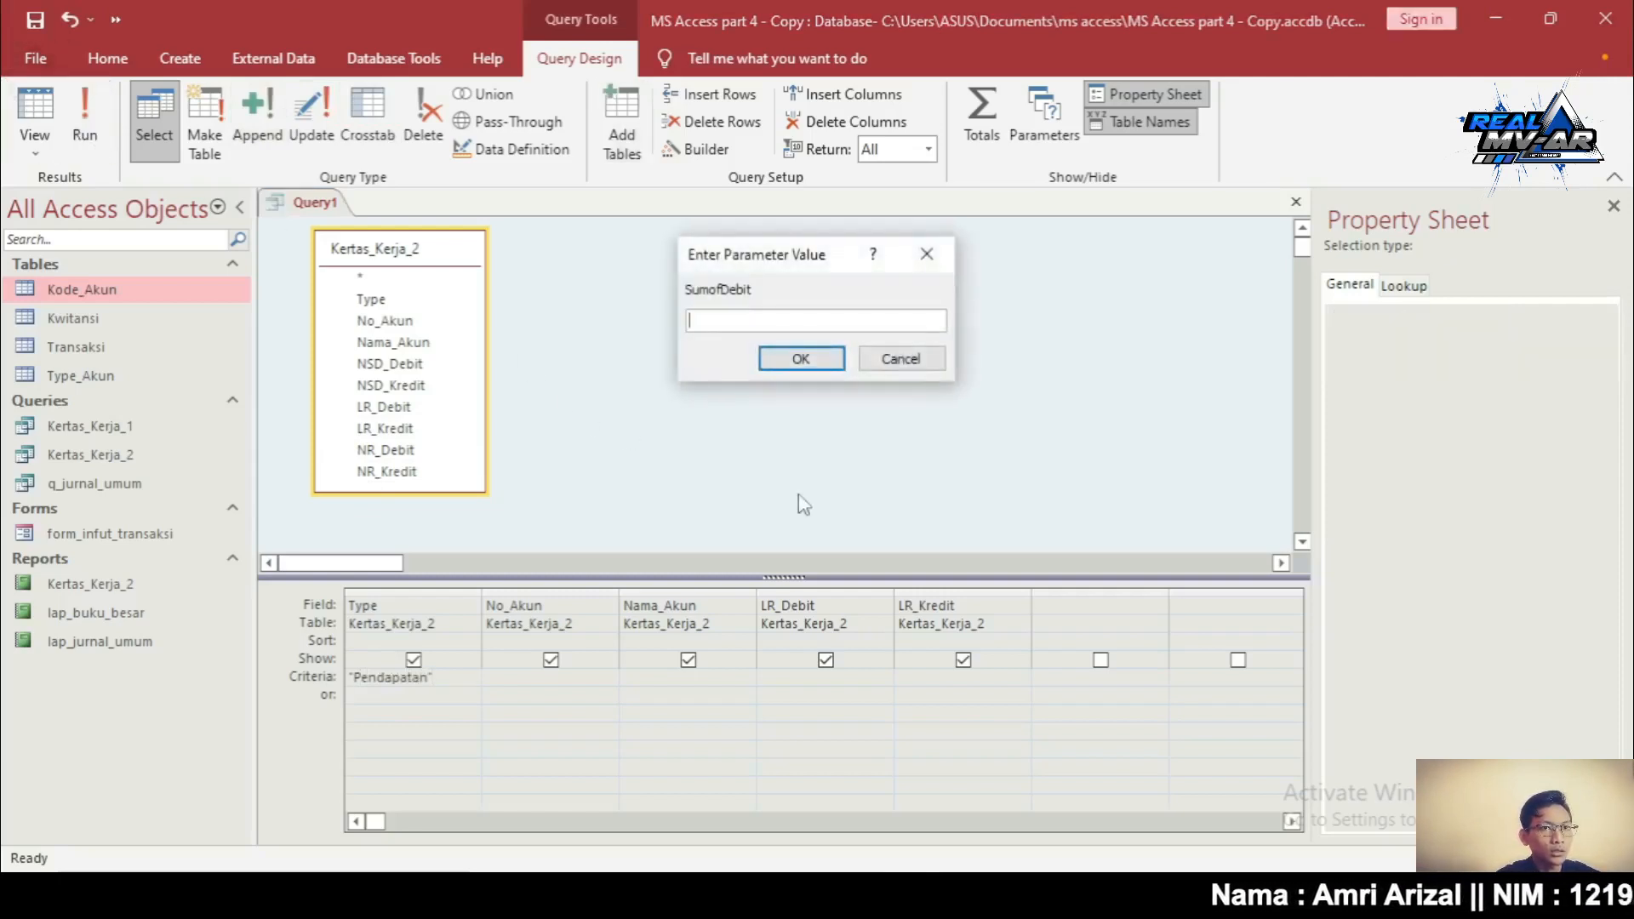
{"action": "left_click", "coordinate": [792, 359]}
{"action": "left_click", "coordinate": [790, 357]}
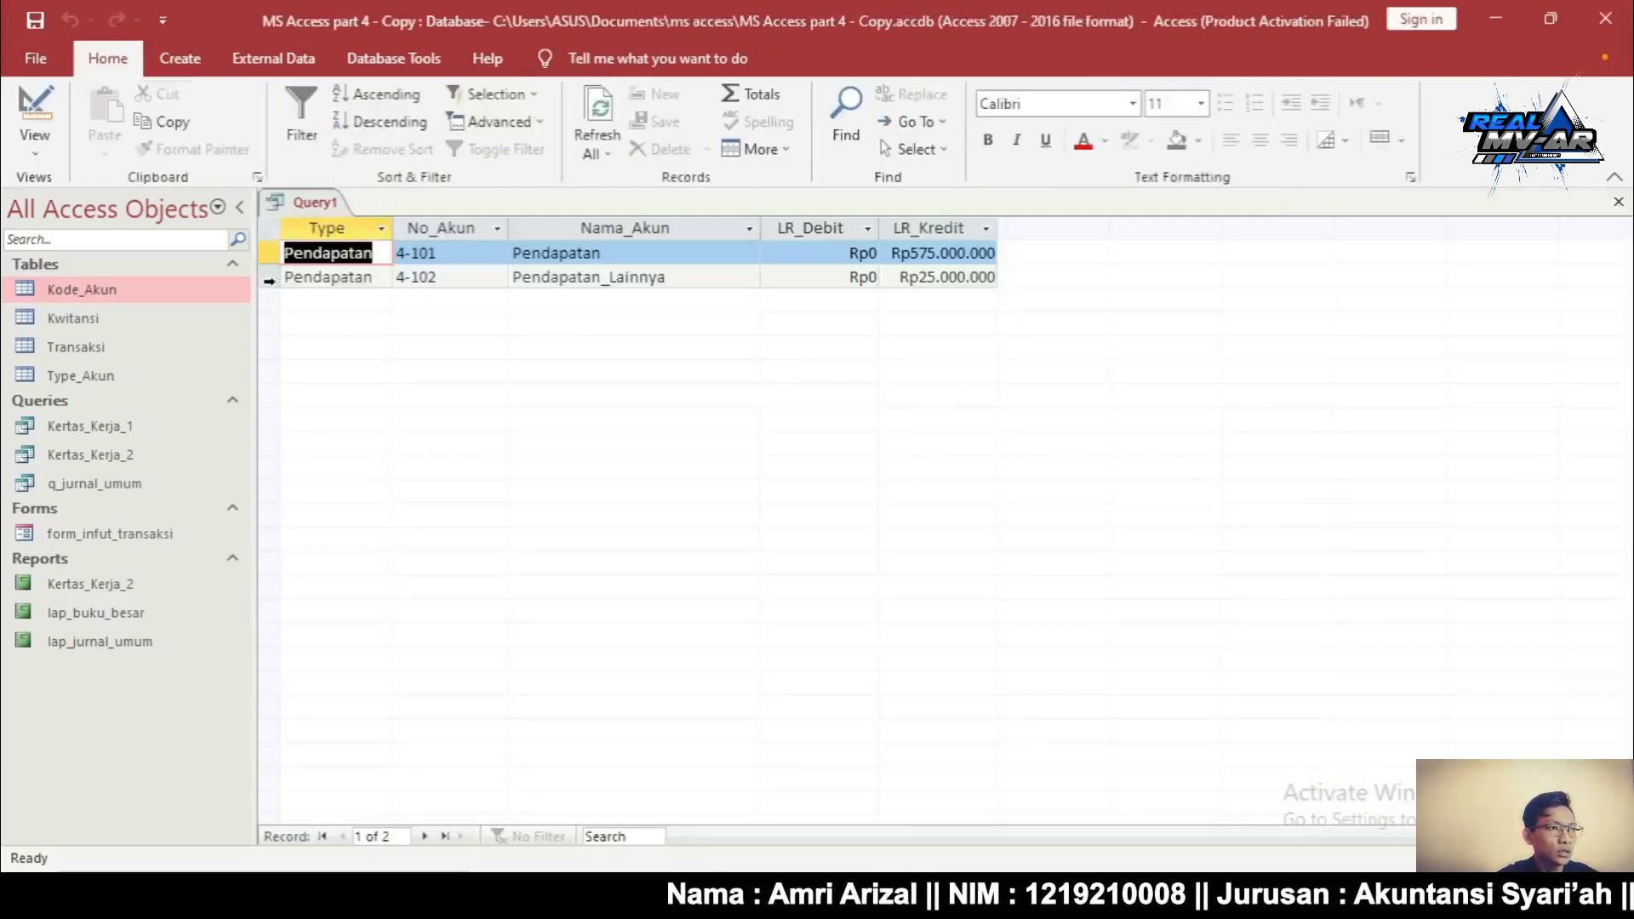
{"action": "left_click_drag", "start_coordinate": [277, 279], "coordinate": [266, 257]}
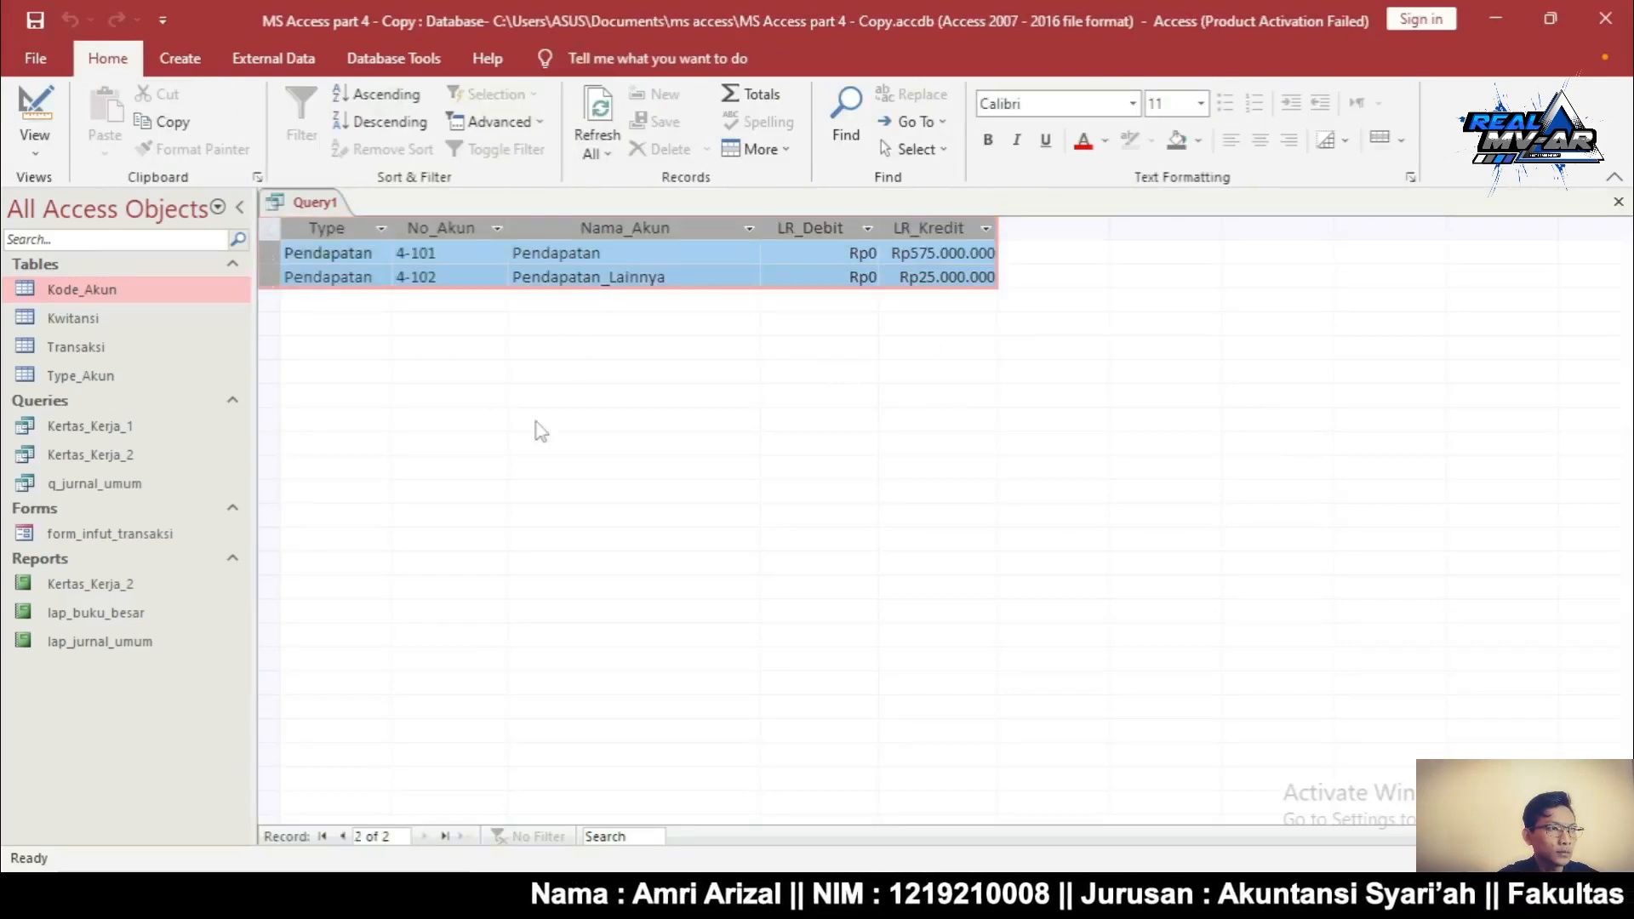
Save the query as Query_Pendapatan
{"action": "key", "text": "ctrl+s"}
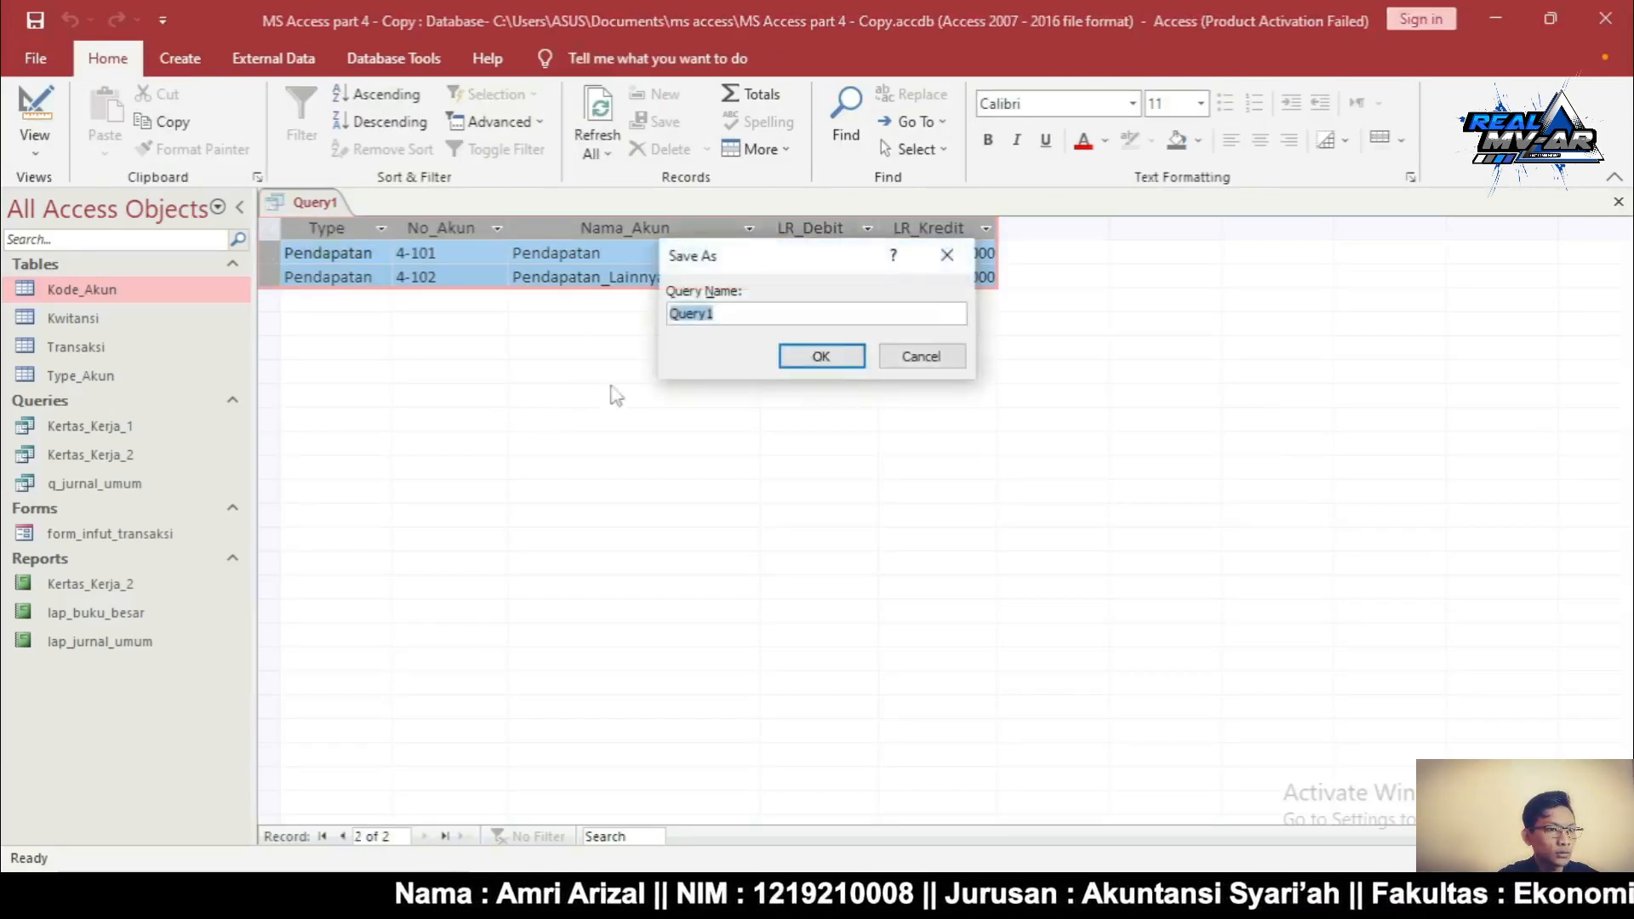
{"action": "type", "text": "Query"}
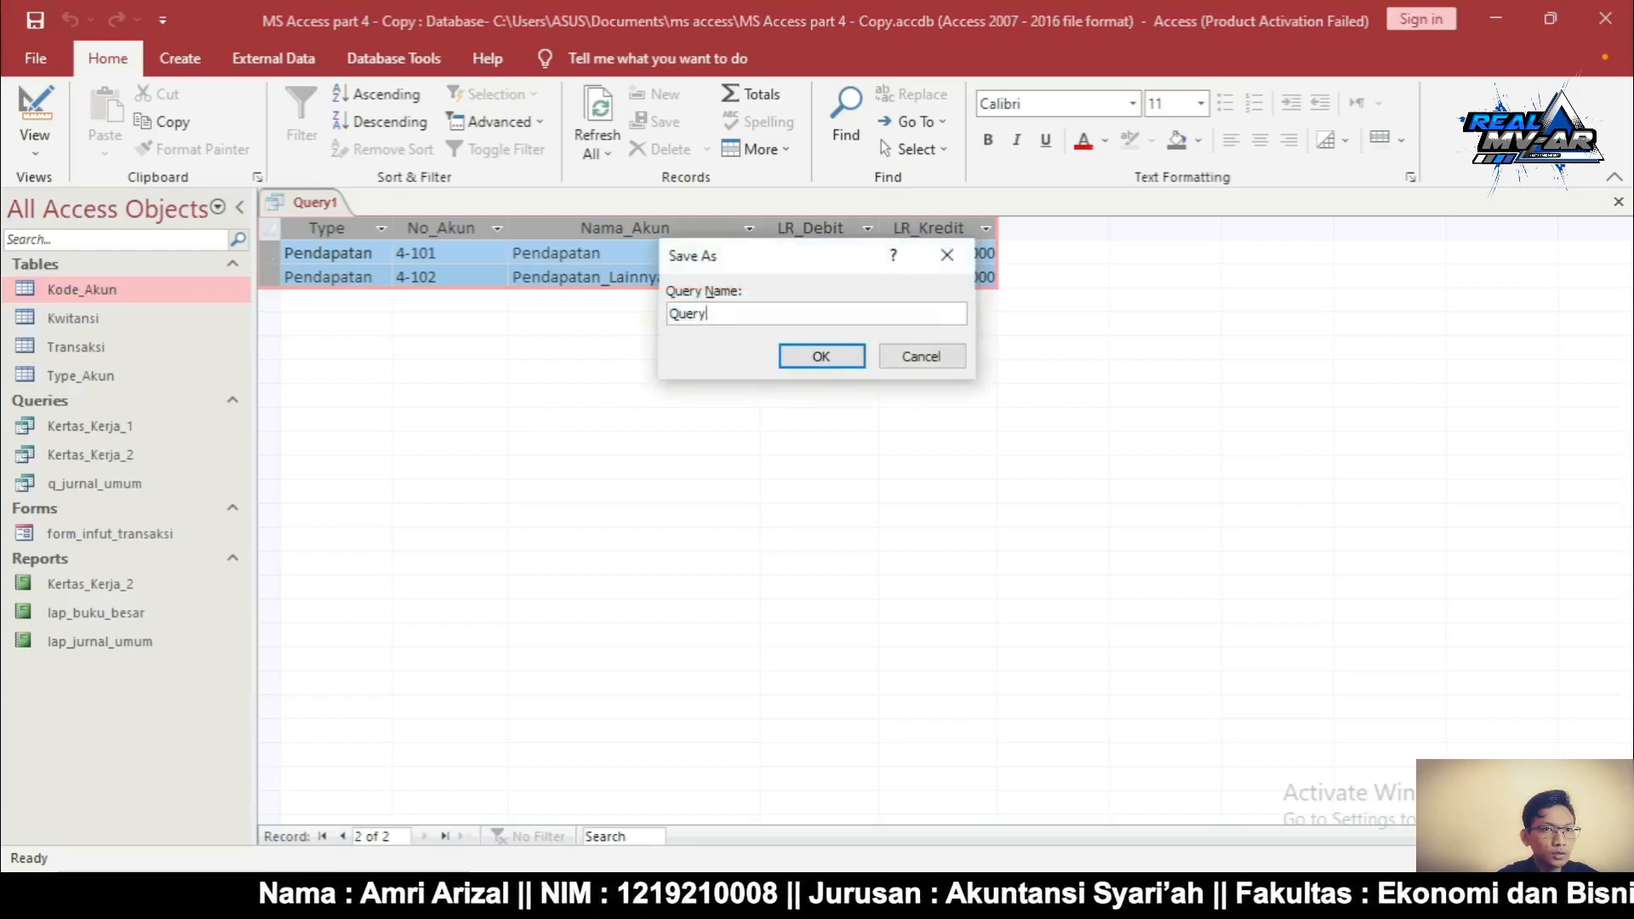
{"action": "type", "text": "_Pendapatan"}
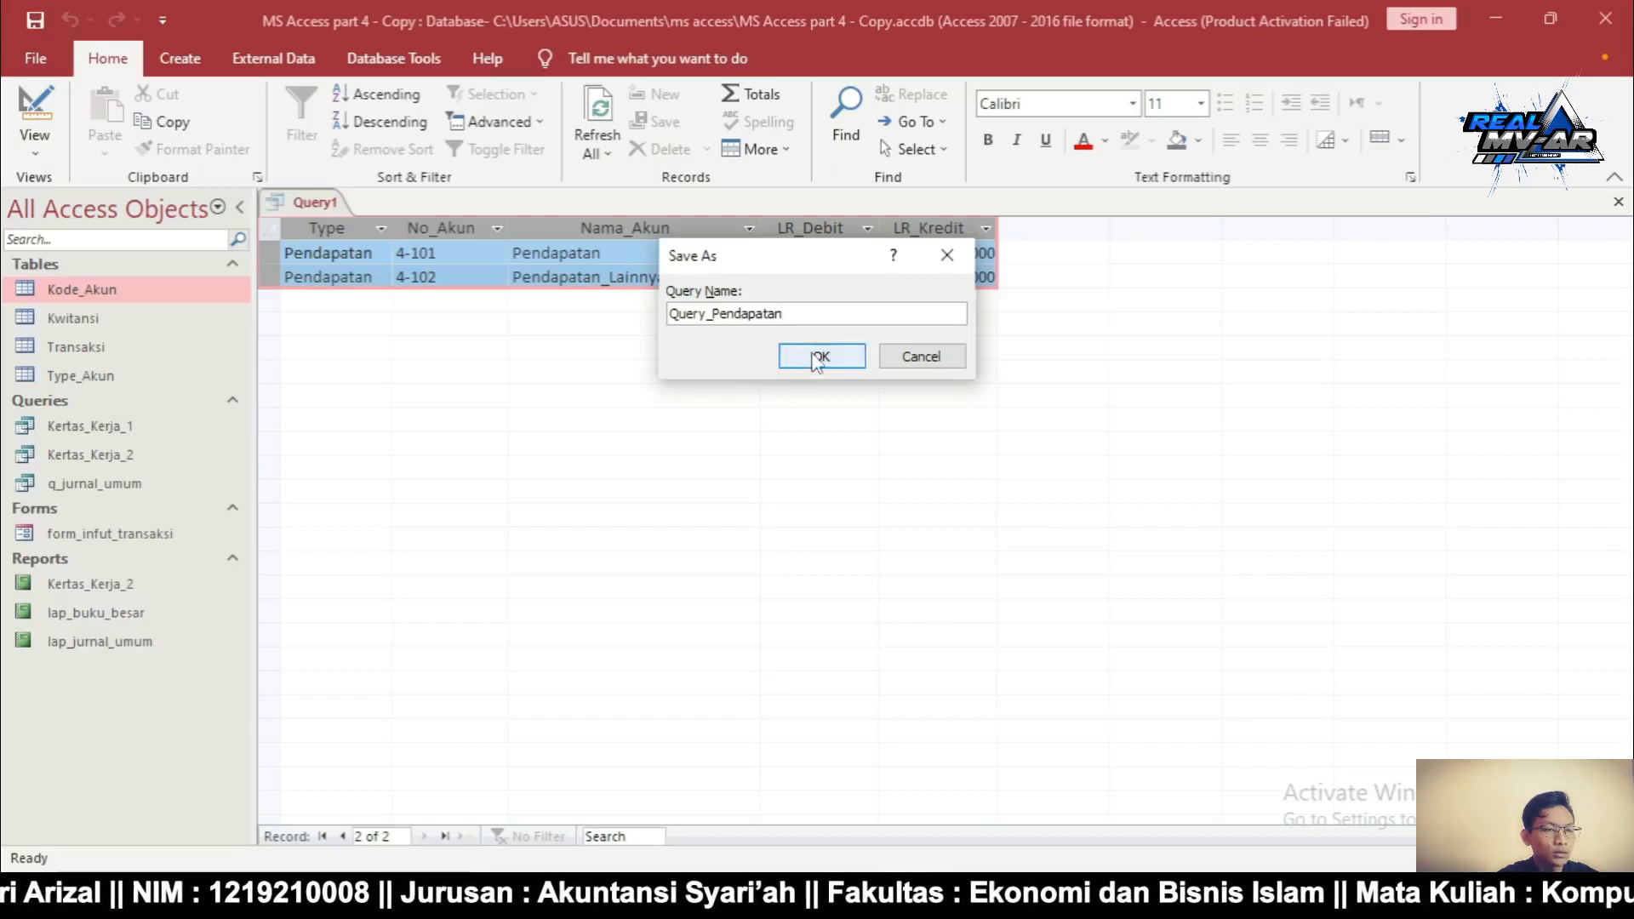
{"action": "left_click", "coordinate": [814, 361]}
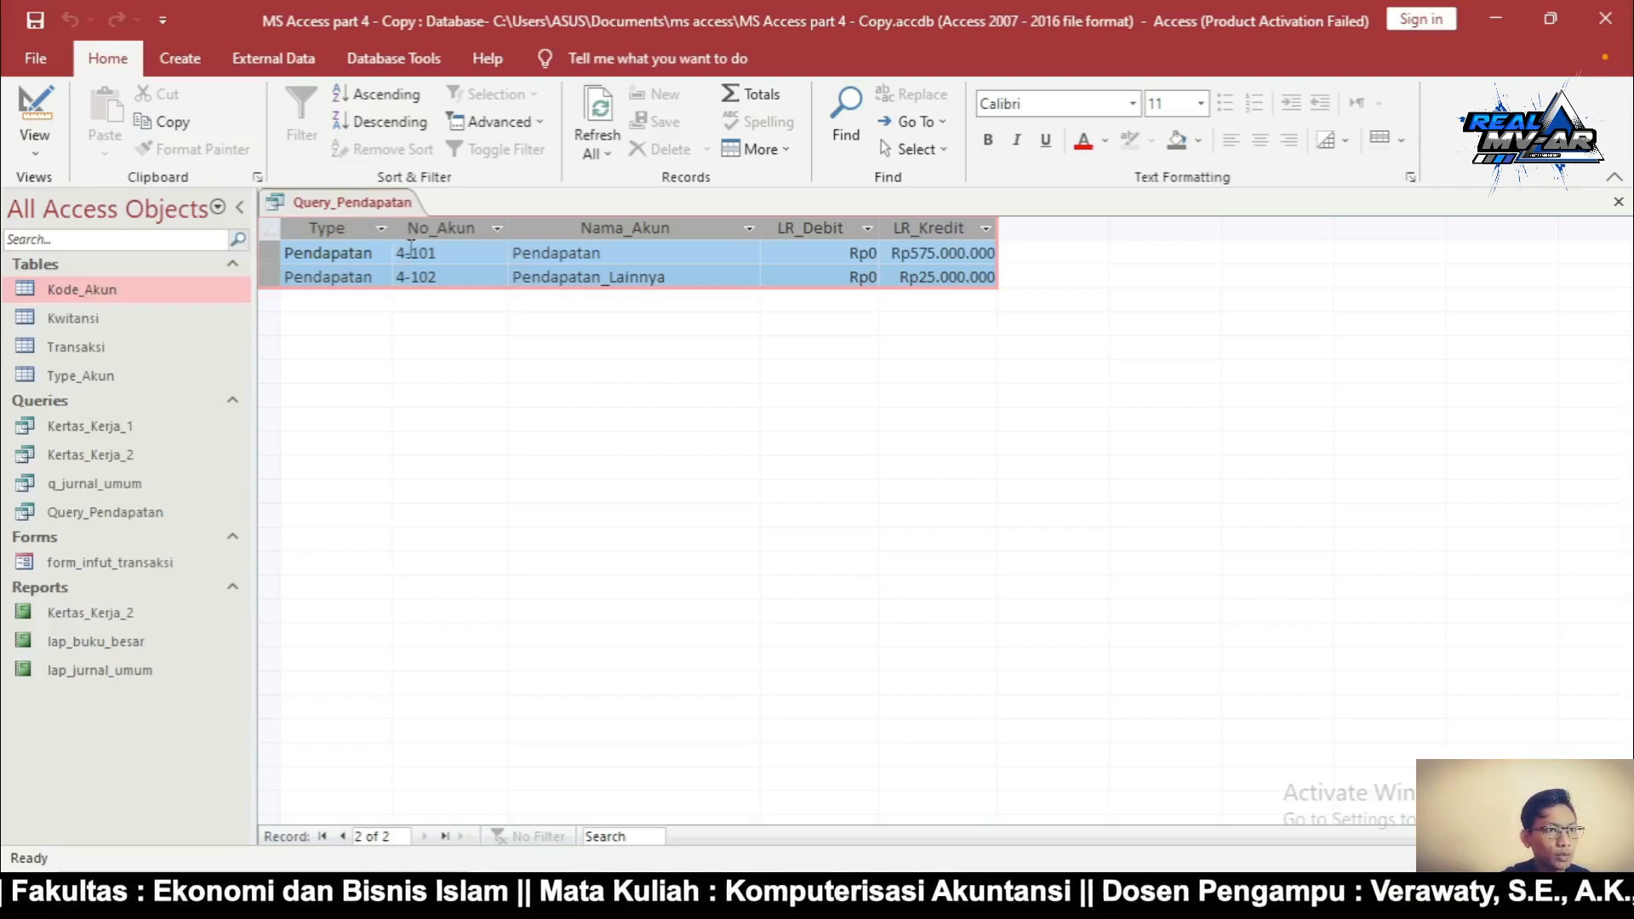
Return Query_Pendapatan to its design and save a copy of it as a query named Query_Beban
{"action": "left_click", "coordinate": [26, 145]}
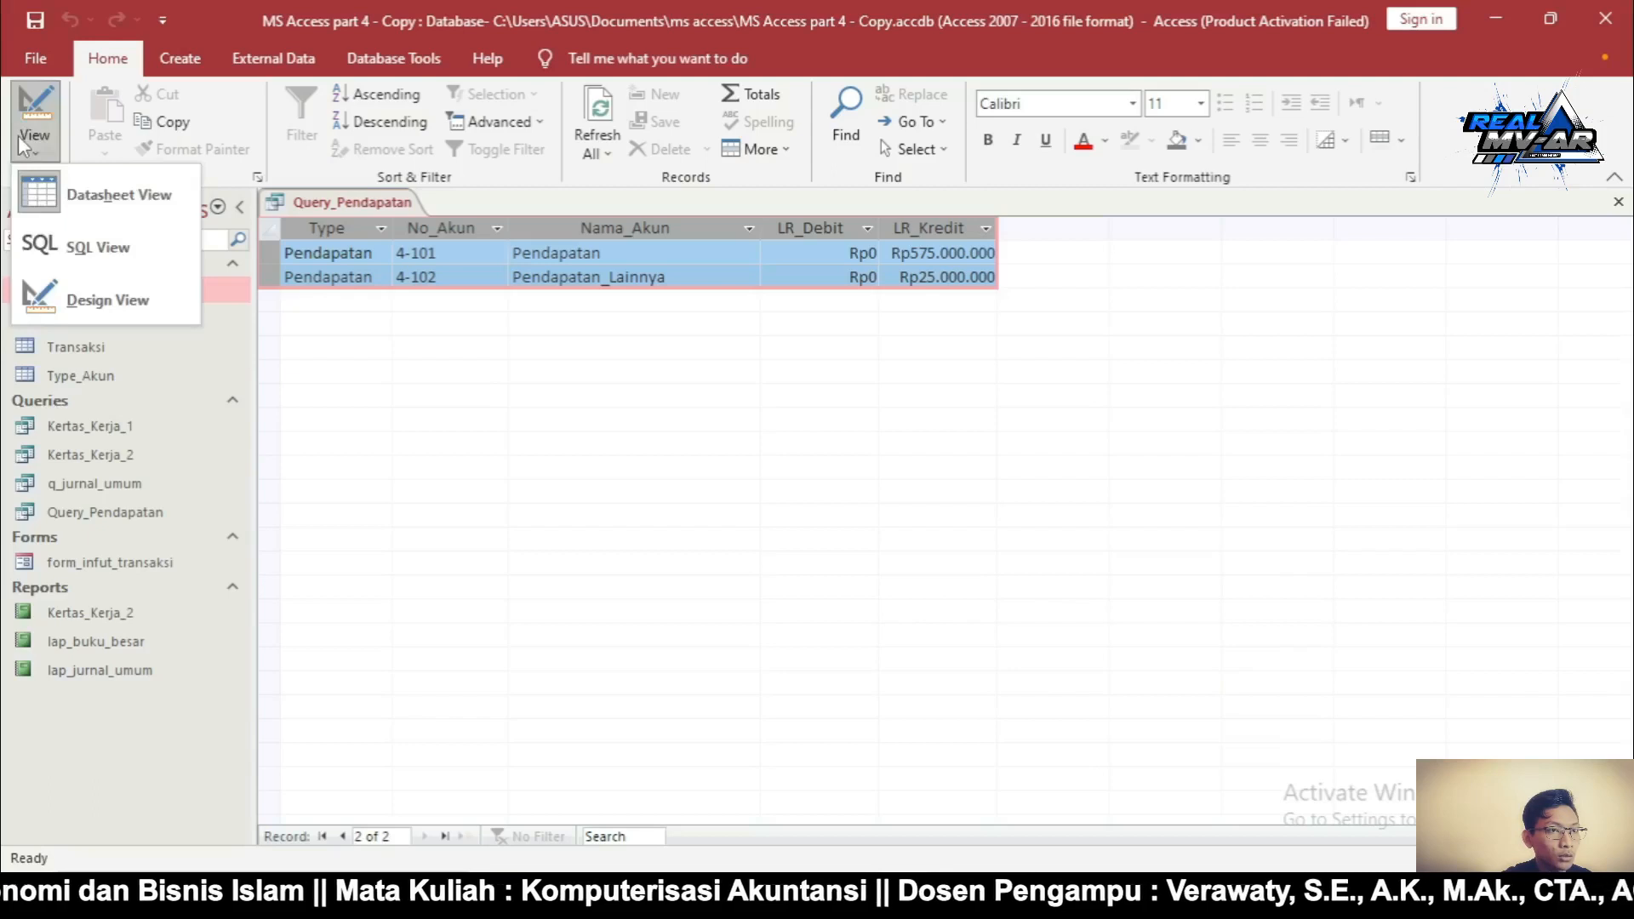
{"action": "left_click", "coordinate": [89, 299]}
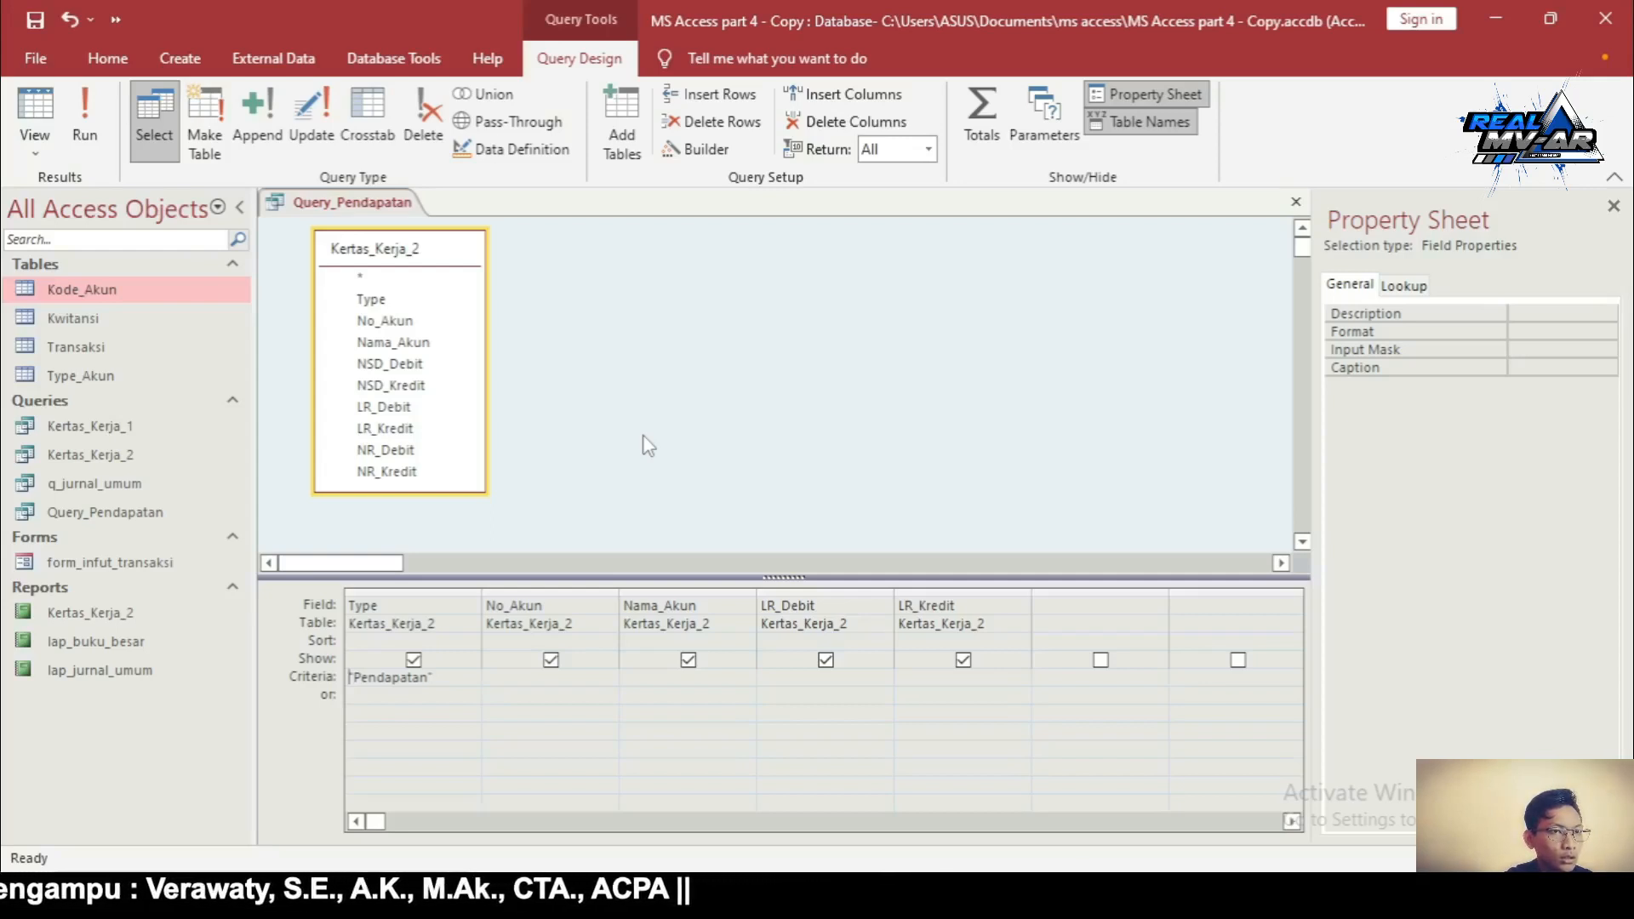
{"action": "key", "text": "F12"}
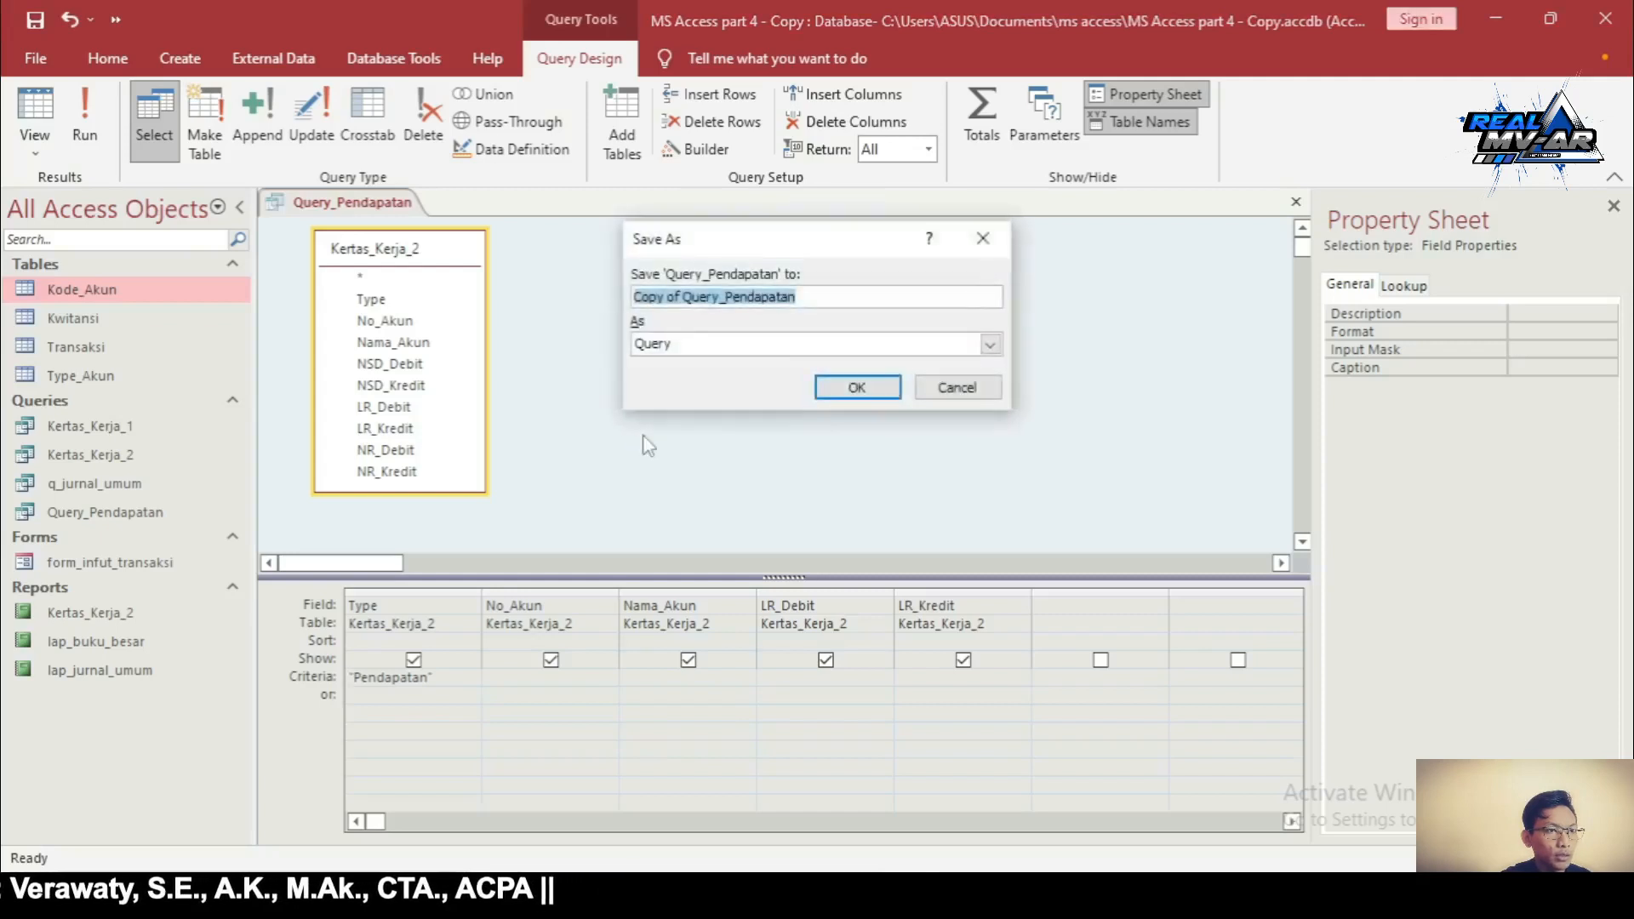
{"action": "left_click", "coordinate": [688, 293]}
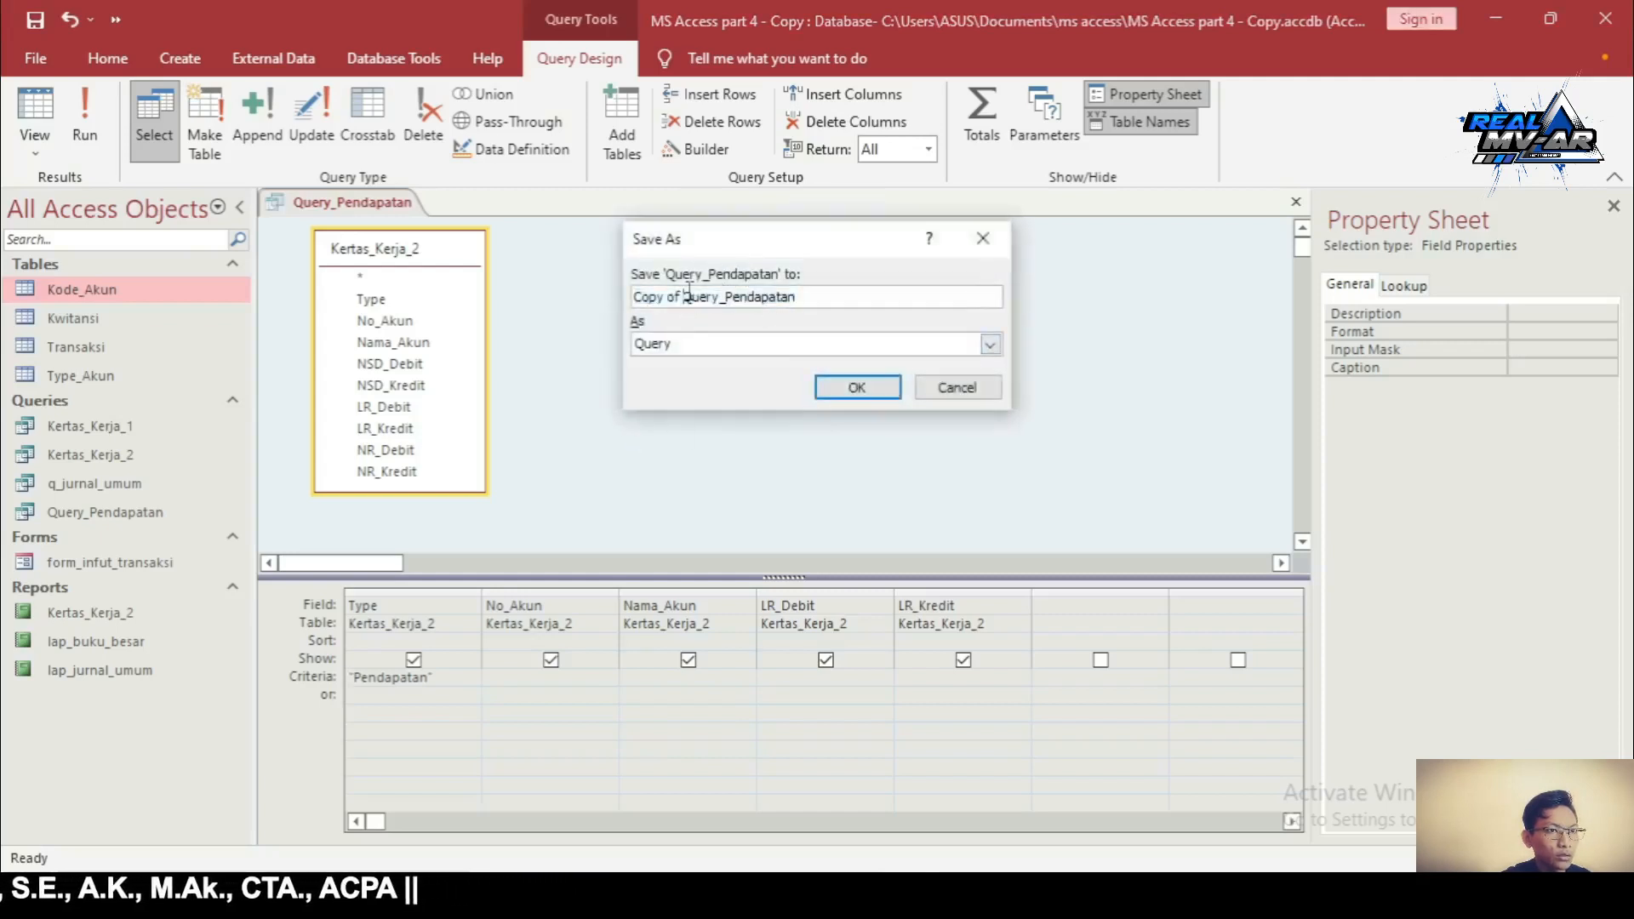
{"action": "left_click_drag", "start_coordinate": [683, 295], "coordinate": [564, 308]}
{"action": "key", "text": "BackSpace"}
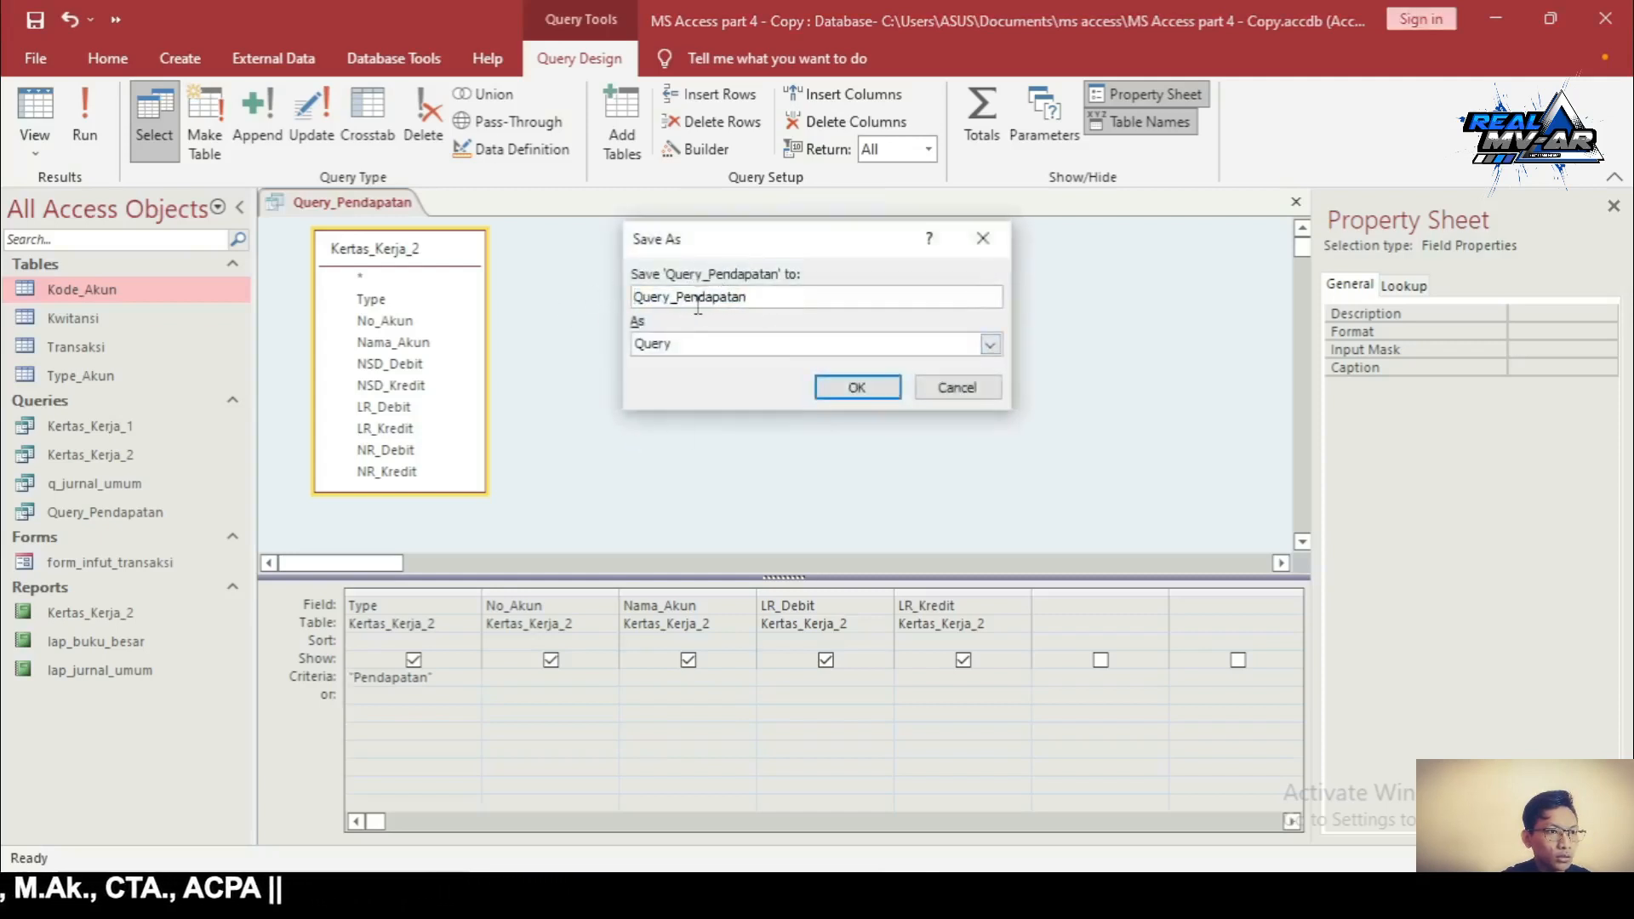
{"action": "left_click_drag", "start_coordinate": [755, 296], "coordinate": [674, 295]}
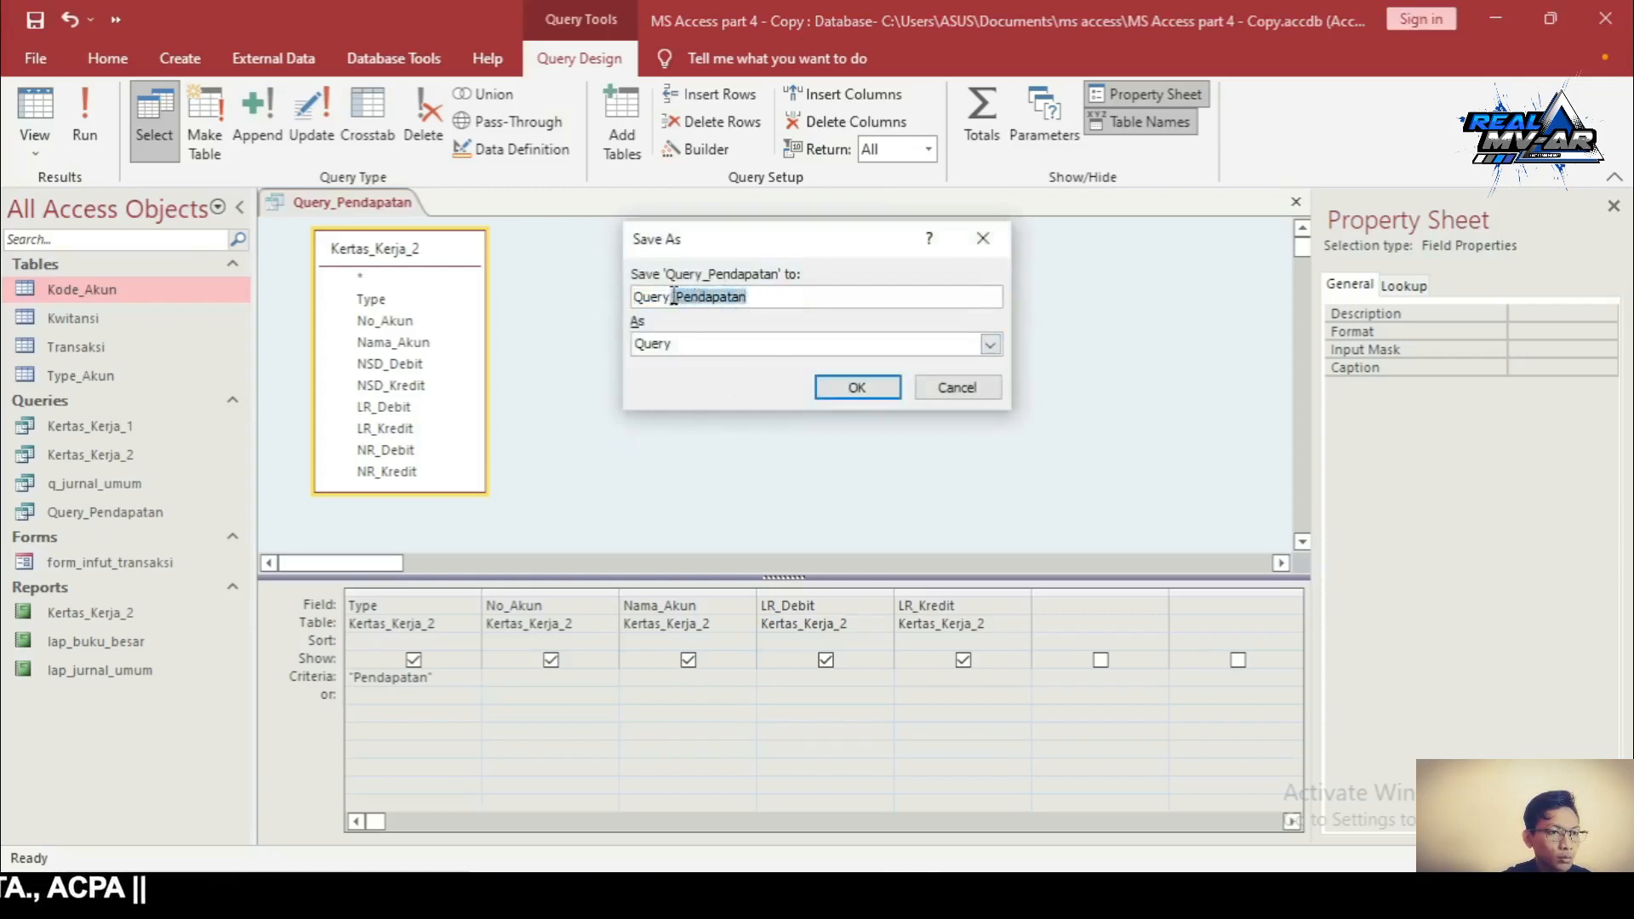
{"action": "type", "text": "Beban"}
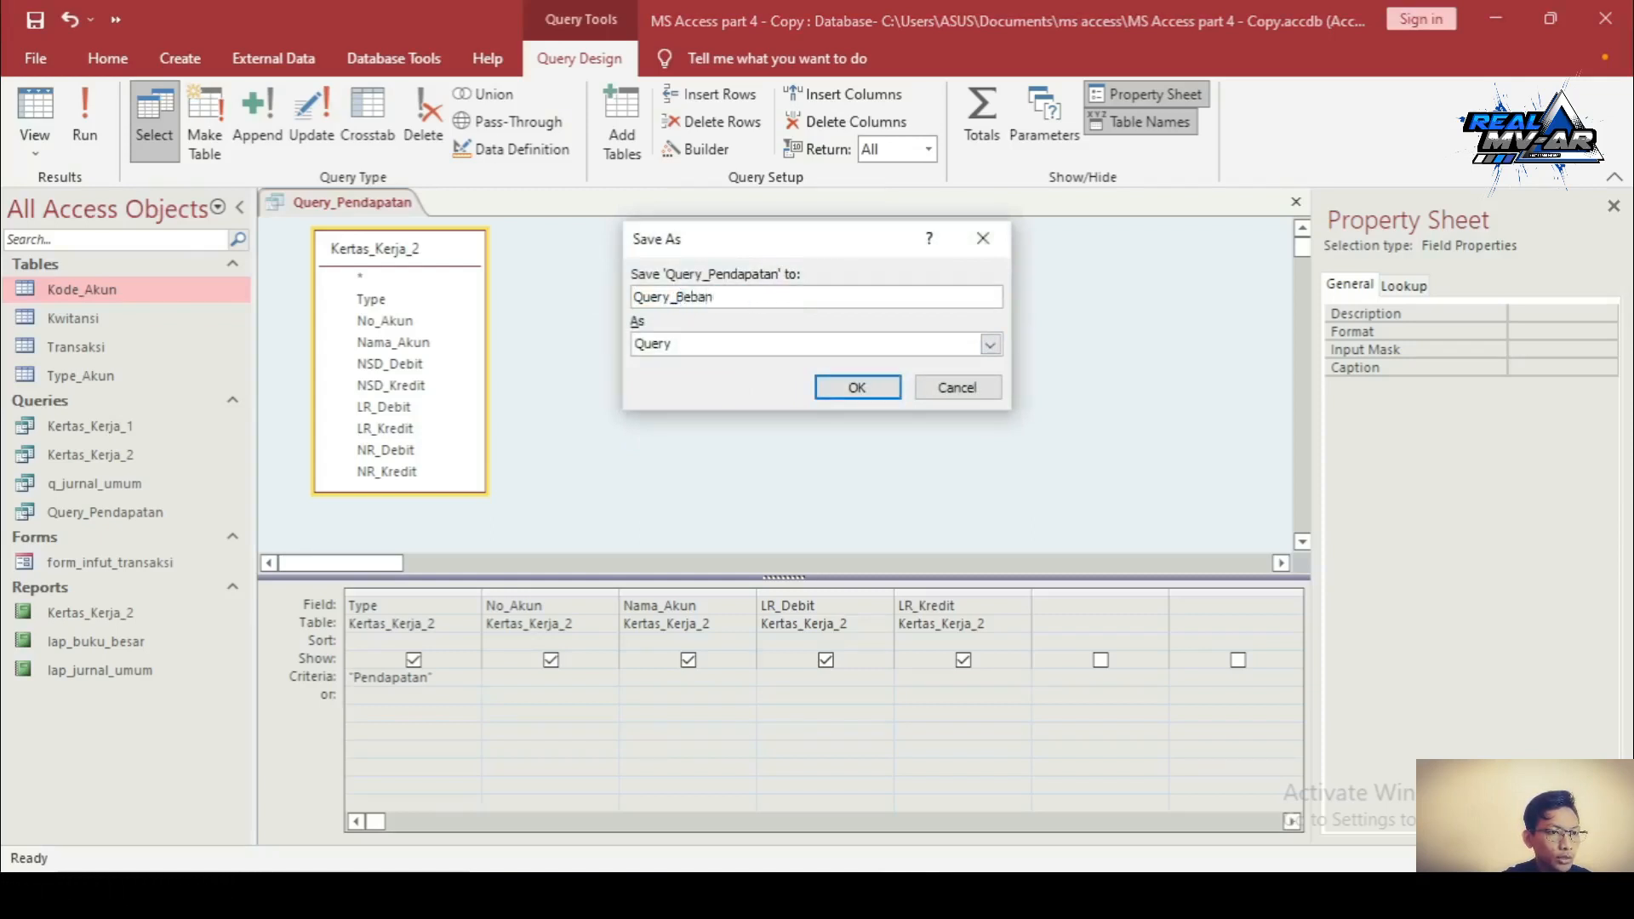
{"action": "key", "text": "Return"}
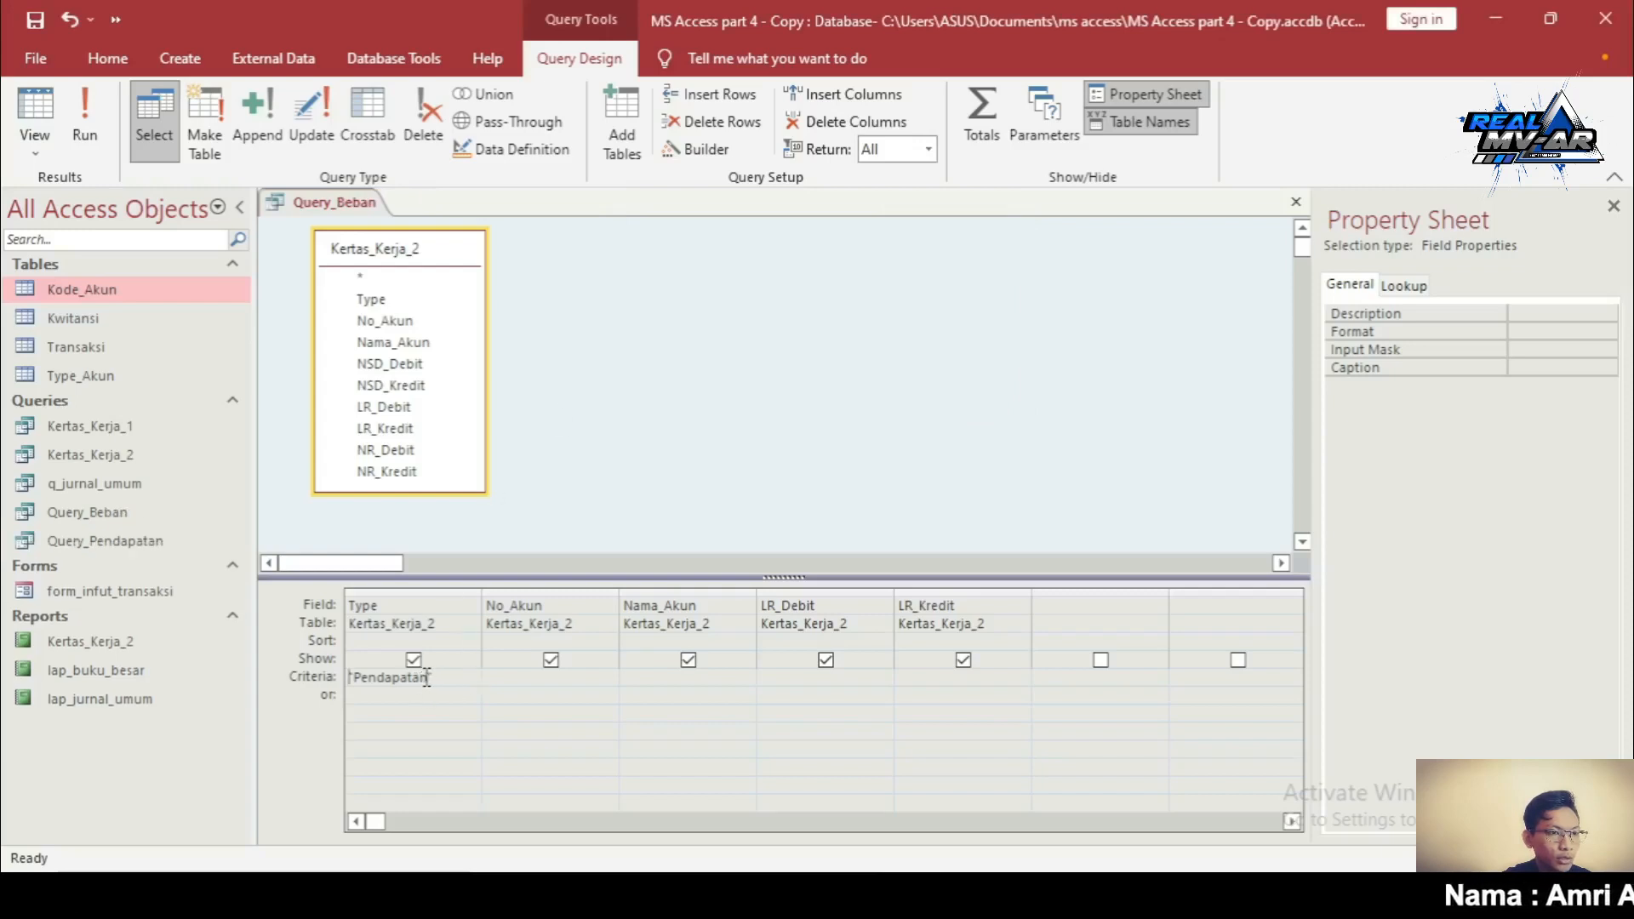
Set the Type field's criteria to "Beban" in Query_Beban
{"action": "left_click_drag", "start_coordinate": [428, 678], "coordinate": [357, 681]}
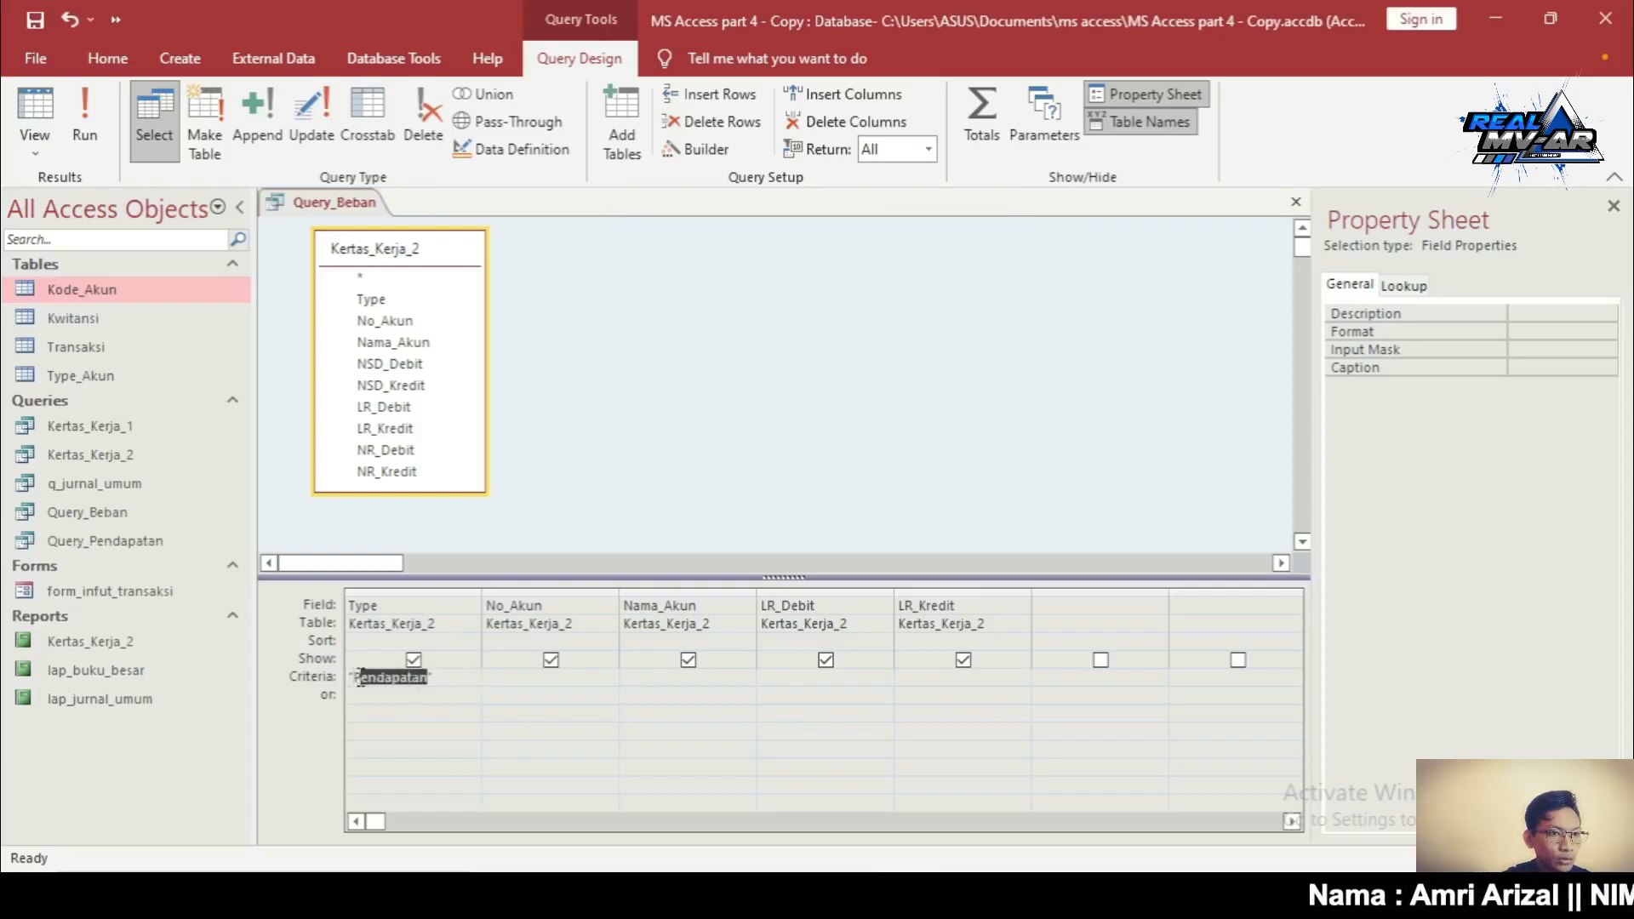
{"action": "key", "text": "BackSpace"}
{"action": "type", "text": "Beban"}
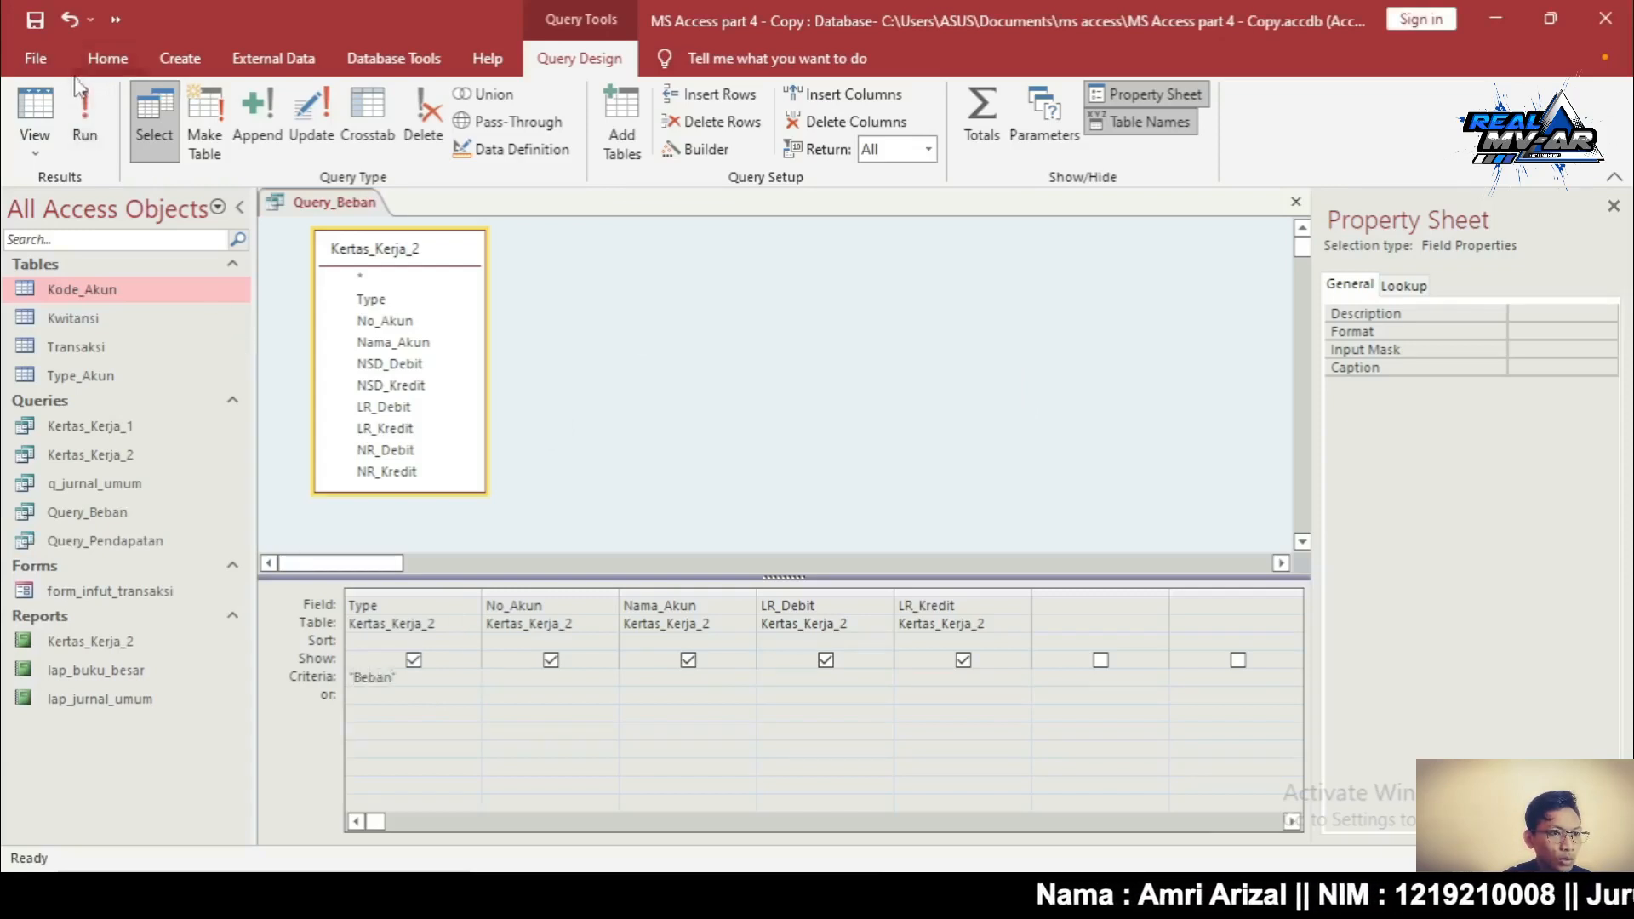
Run Query_Beban with the SumofDebit and SumofKredit parameter values left blank and check the Beban records
{"action": "left_click", "coordinate": [85, 106]}
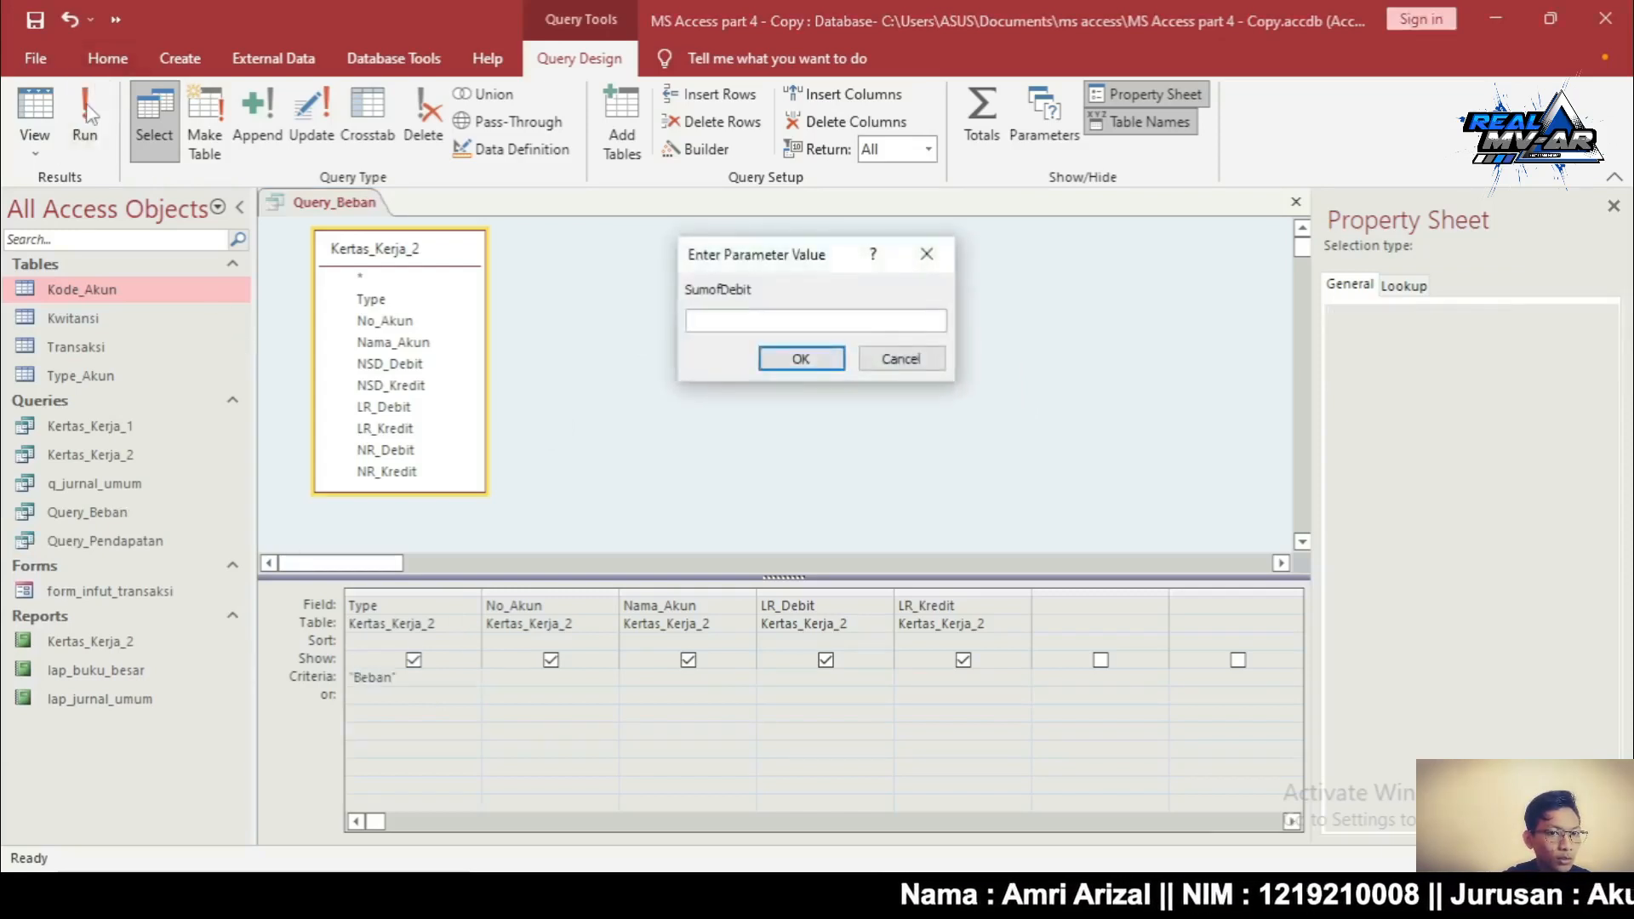
{"action": "left_click", "coordinate": [800, 361]}
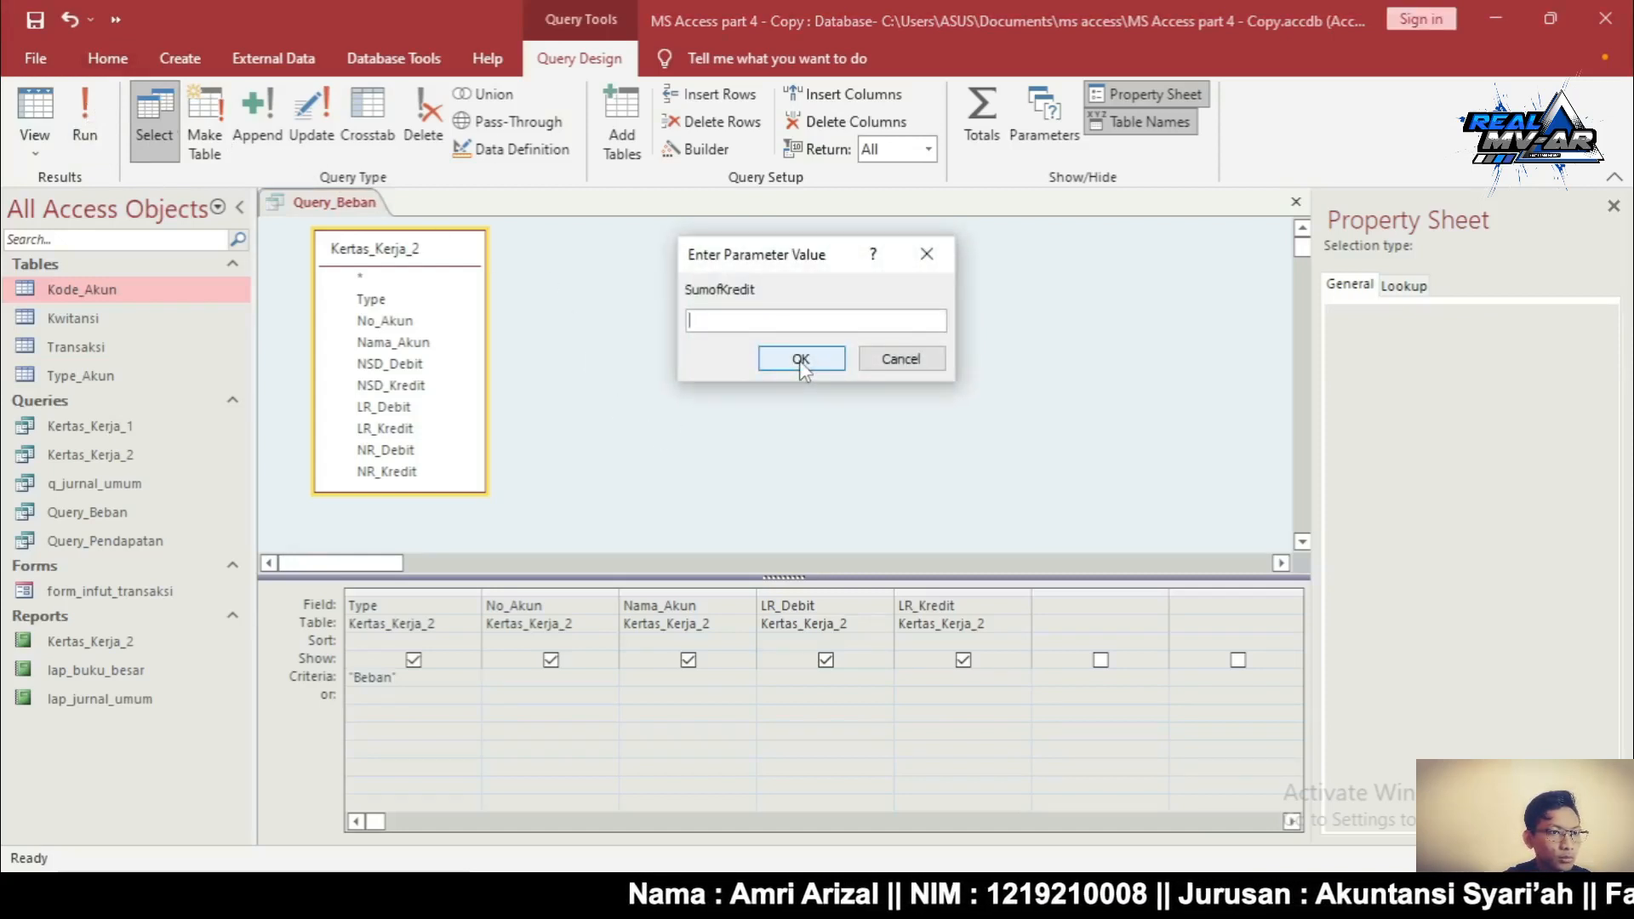
{"action": "left_click", "coordinate": [801, 359]}
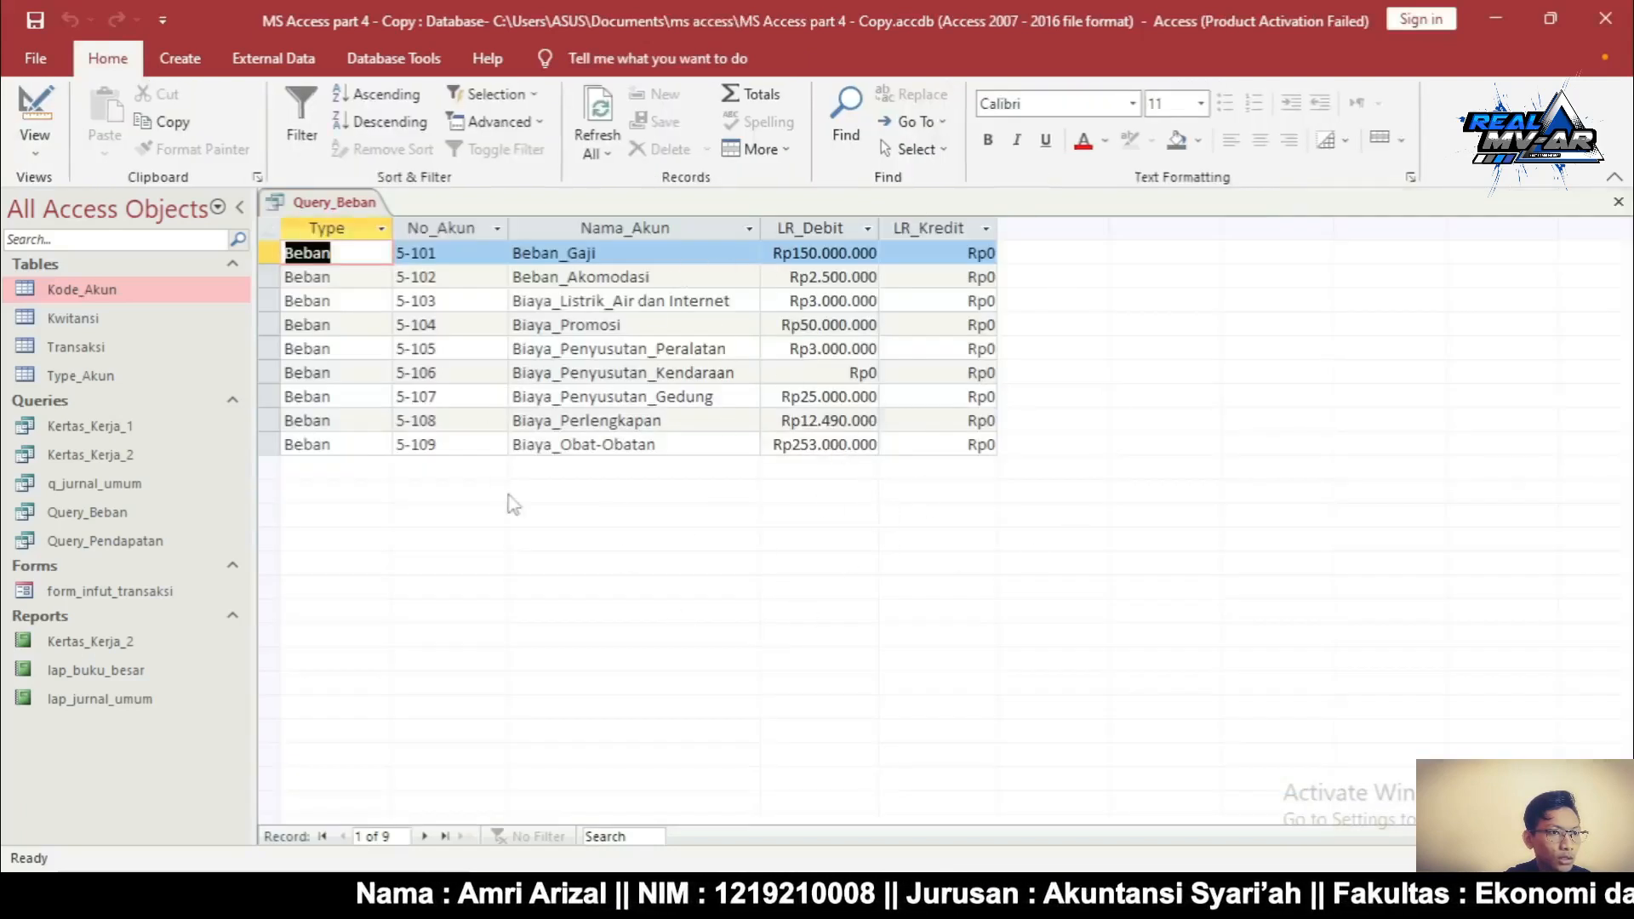
{"action": "left_click_drag", "start_coordinate": [269, 445], "coordinate": [270, 277]}
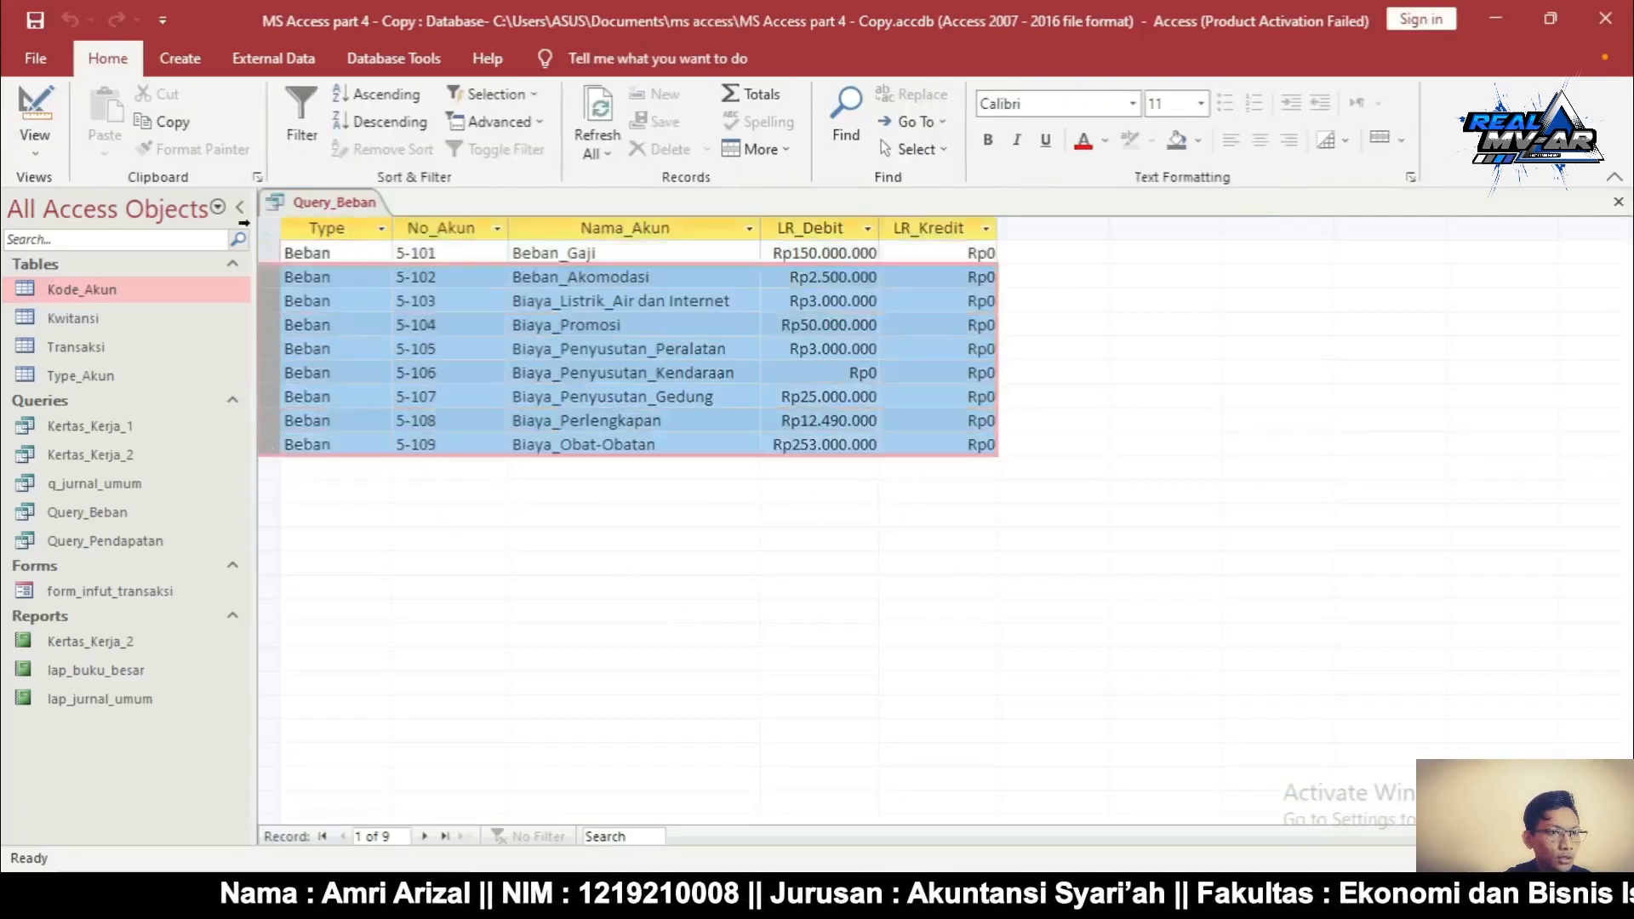
{"action": "left_click_drag", "start_coordinate": [244, 223], "coordinate": [260, 273]}
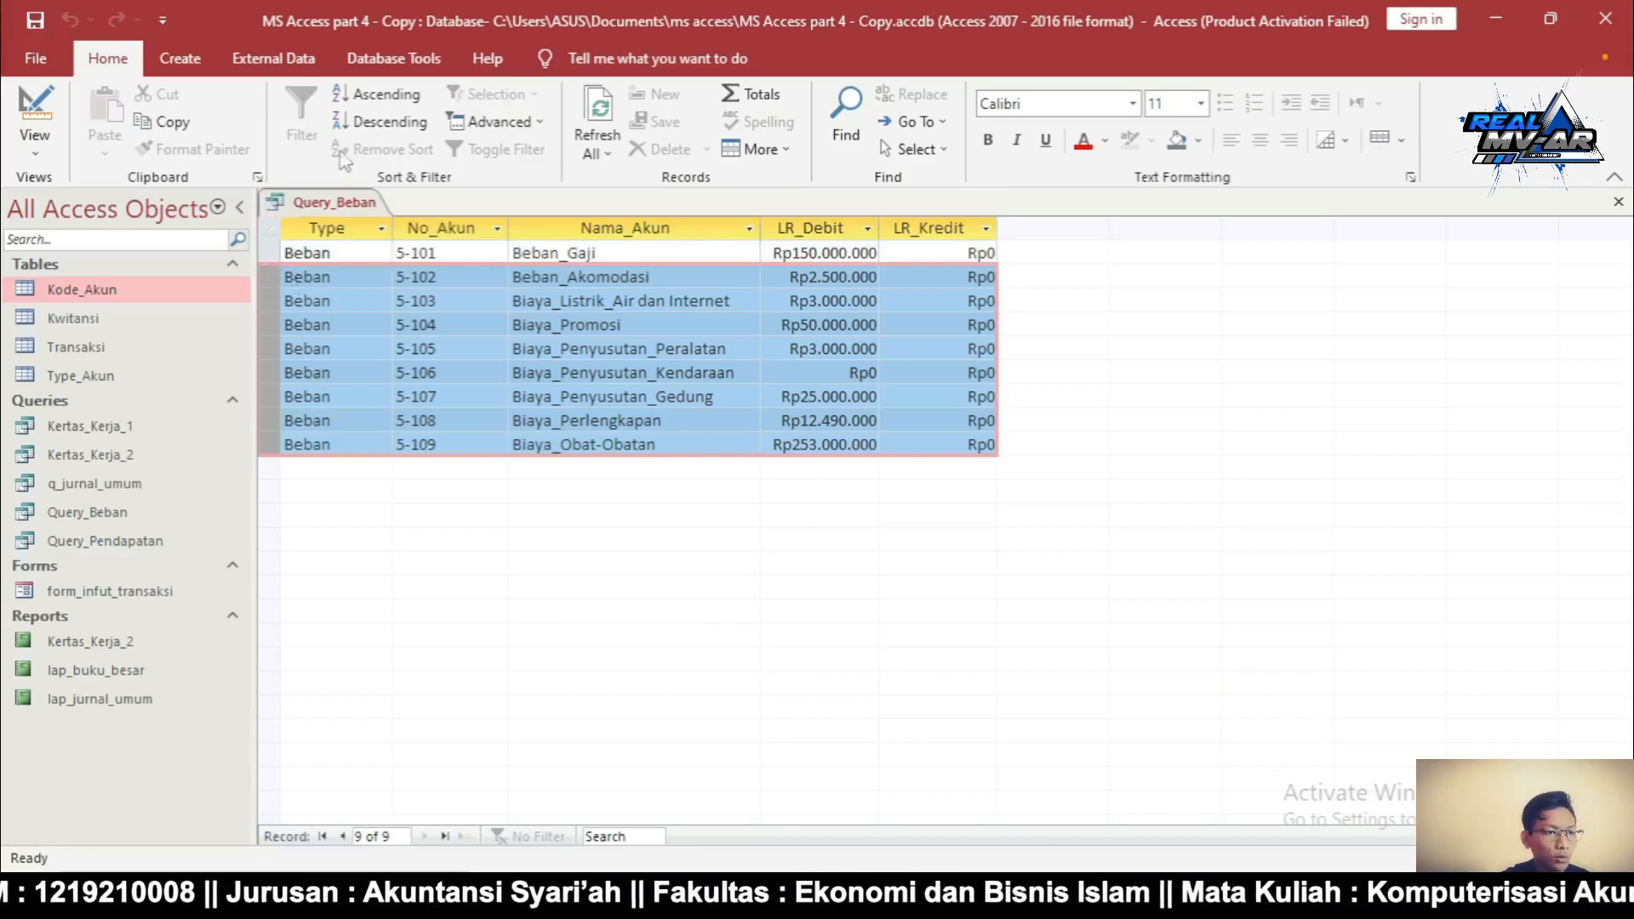
Return to Query_Beban's design and review the LR_Debit and LR_Kredit columns against the Type, No_Akun and Nama_Akun columns
{"action": "left_click", "coordinate": [53, 155]}
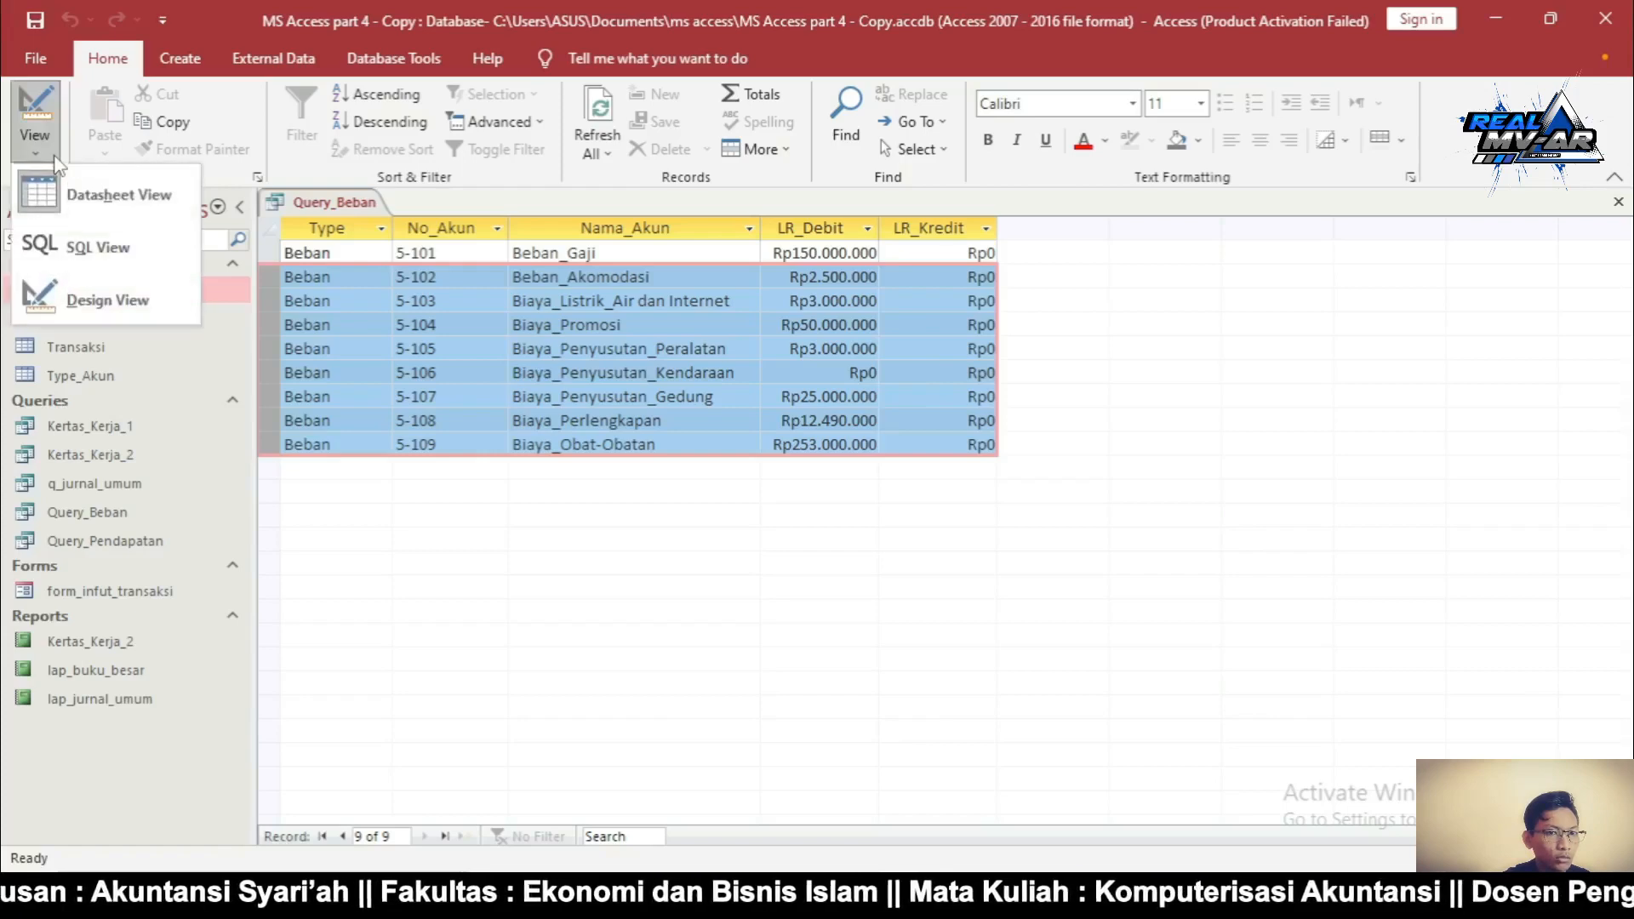
{"action": "left_click", "coordinate": [94, 303]}
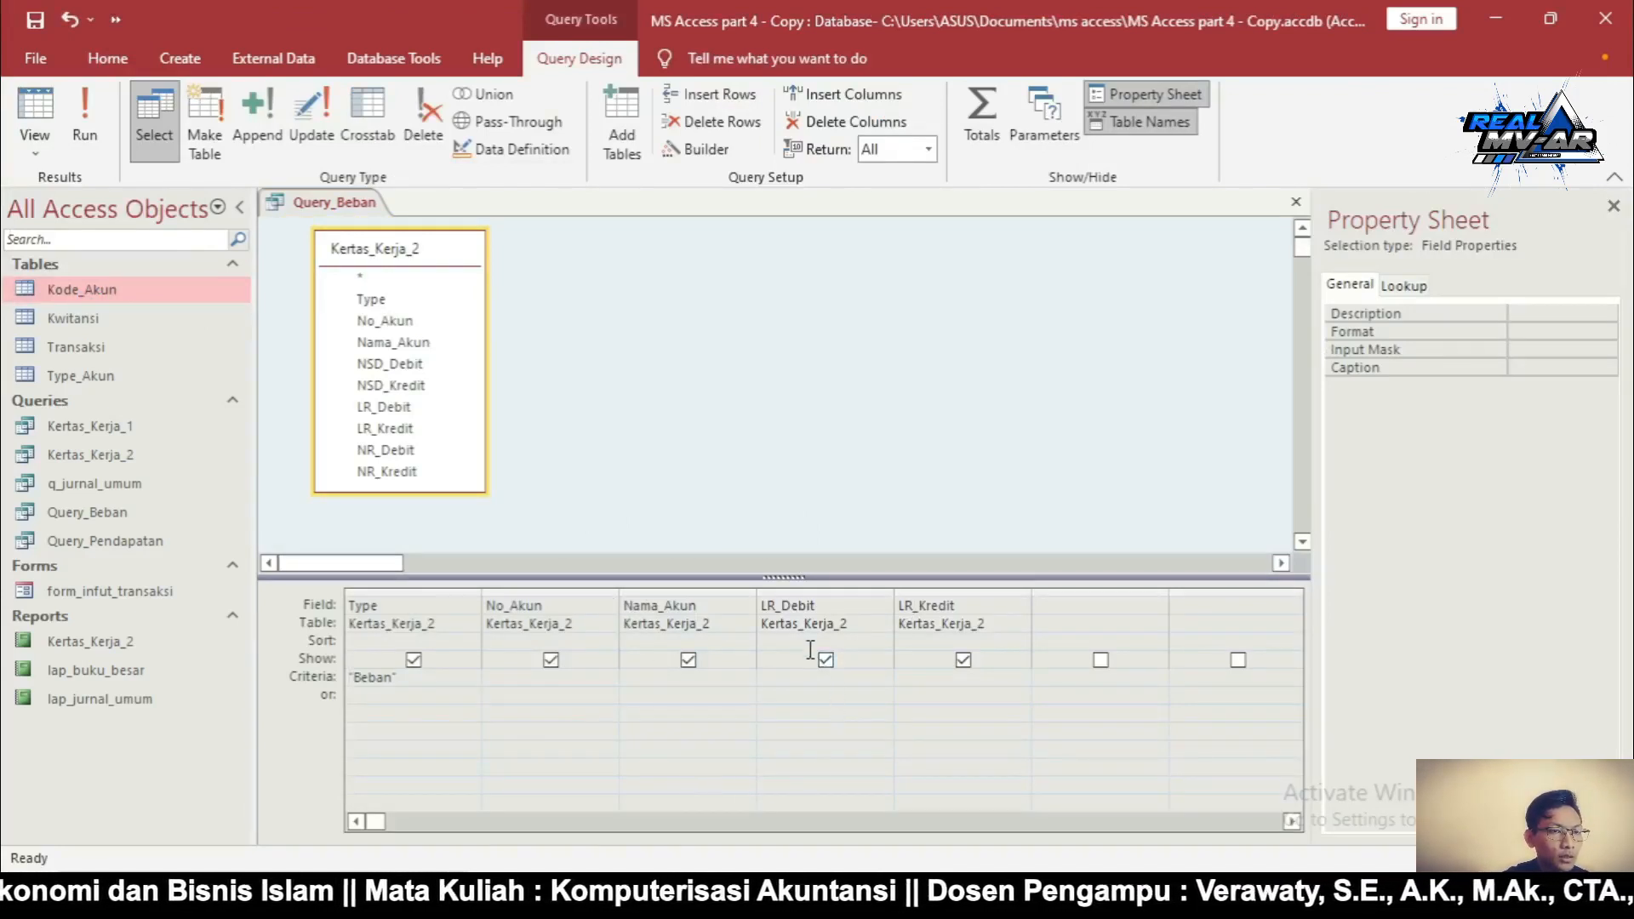
{"action": "left_click_drag", "start_coordinate": [784, 592], "coordinate": [915, 600]}
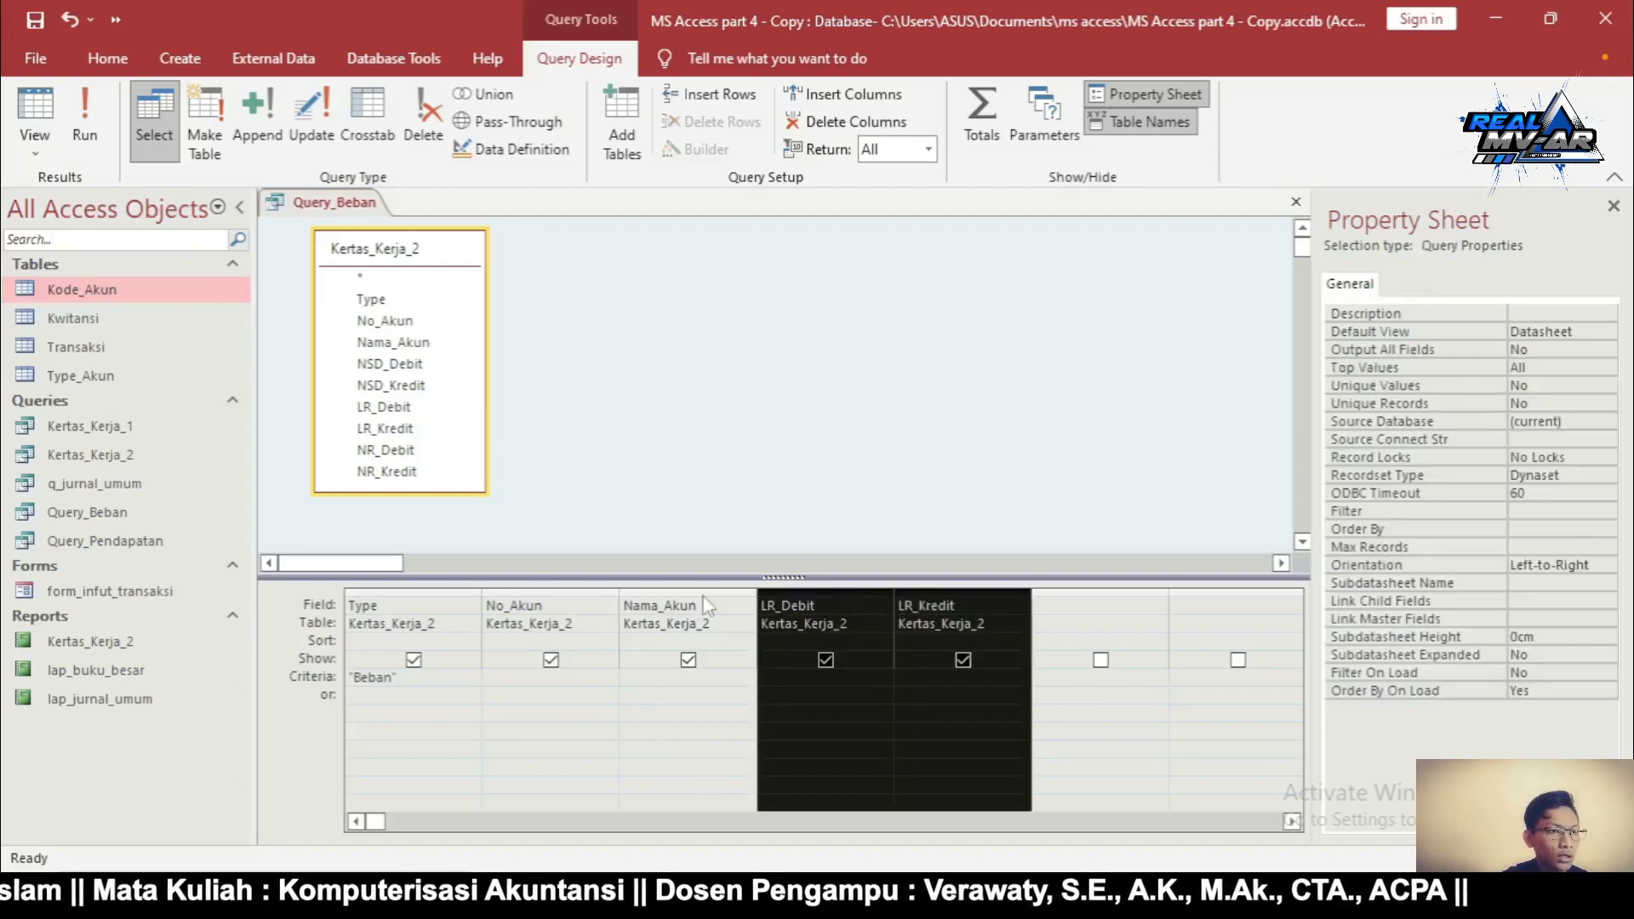
{"action": "left_click", "coordinate": [672, 590]}
{"action": "left_click_drag", "start_coordinate": [673, 591], "coordinate": [359, 600]}
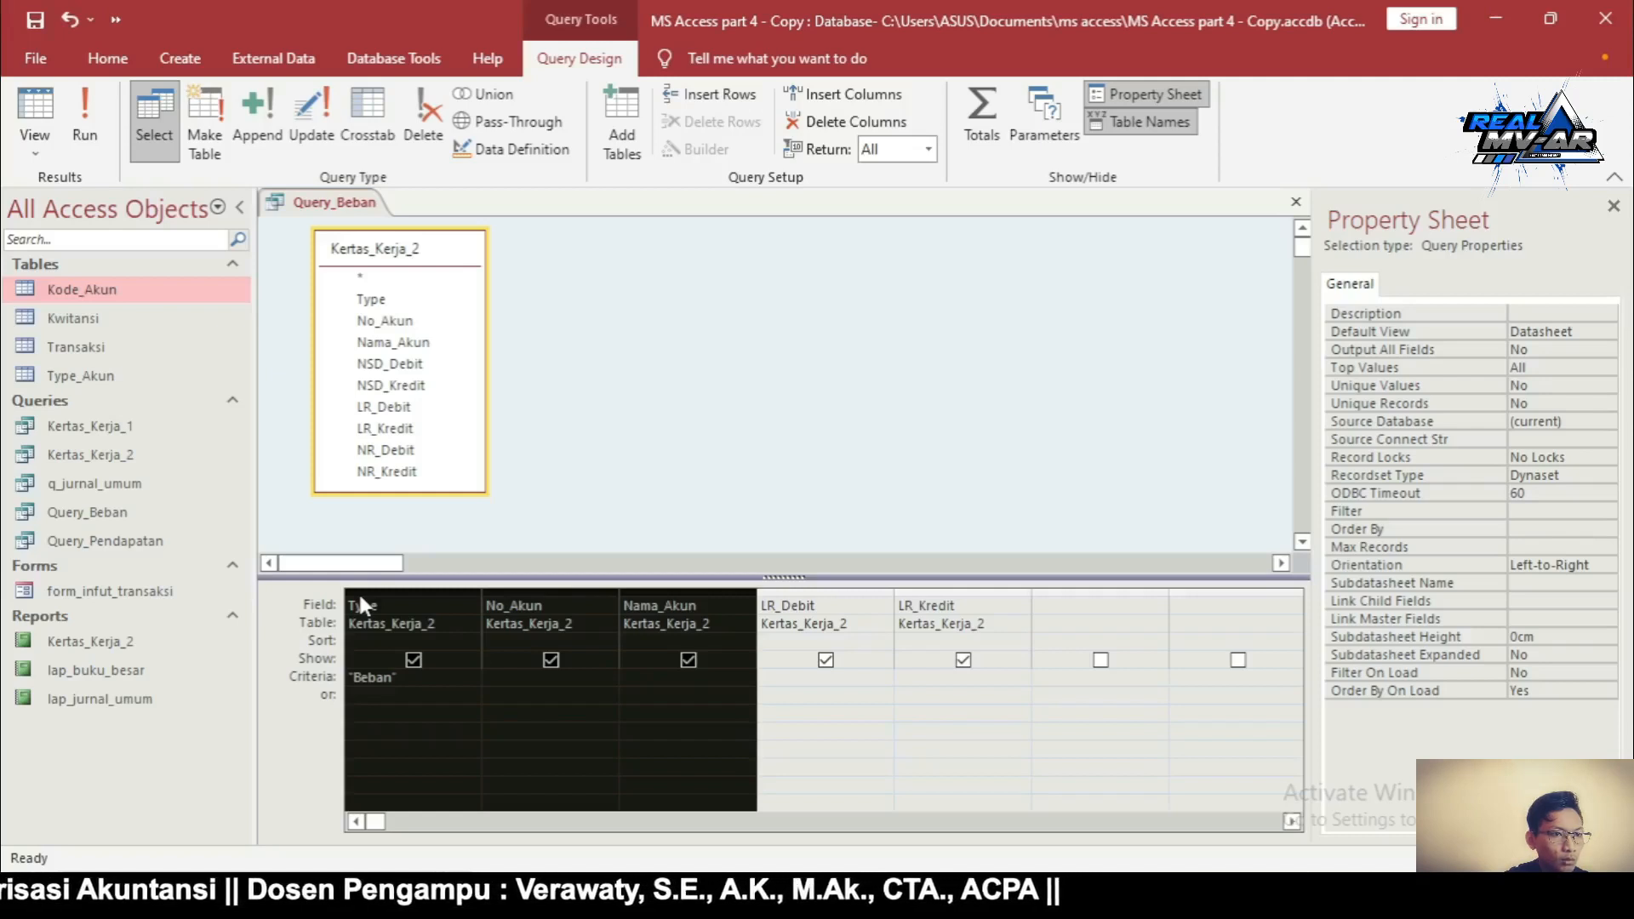
{"action": "left_click", "coordinate": [734, 274]}
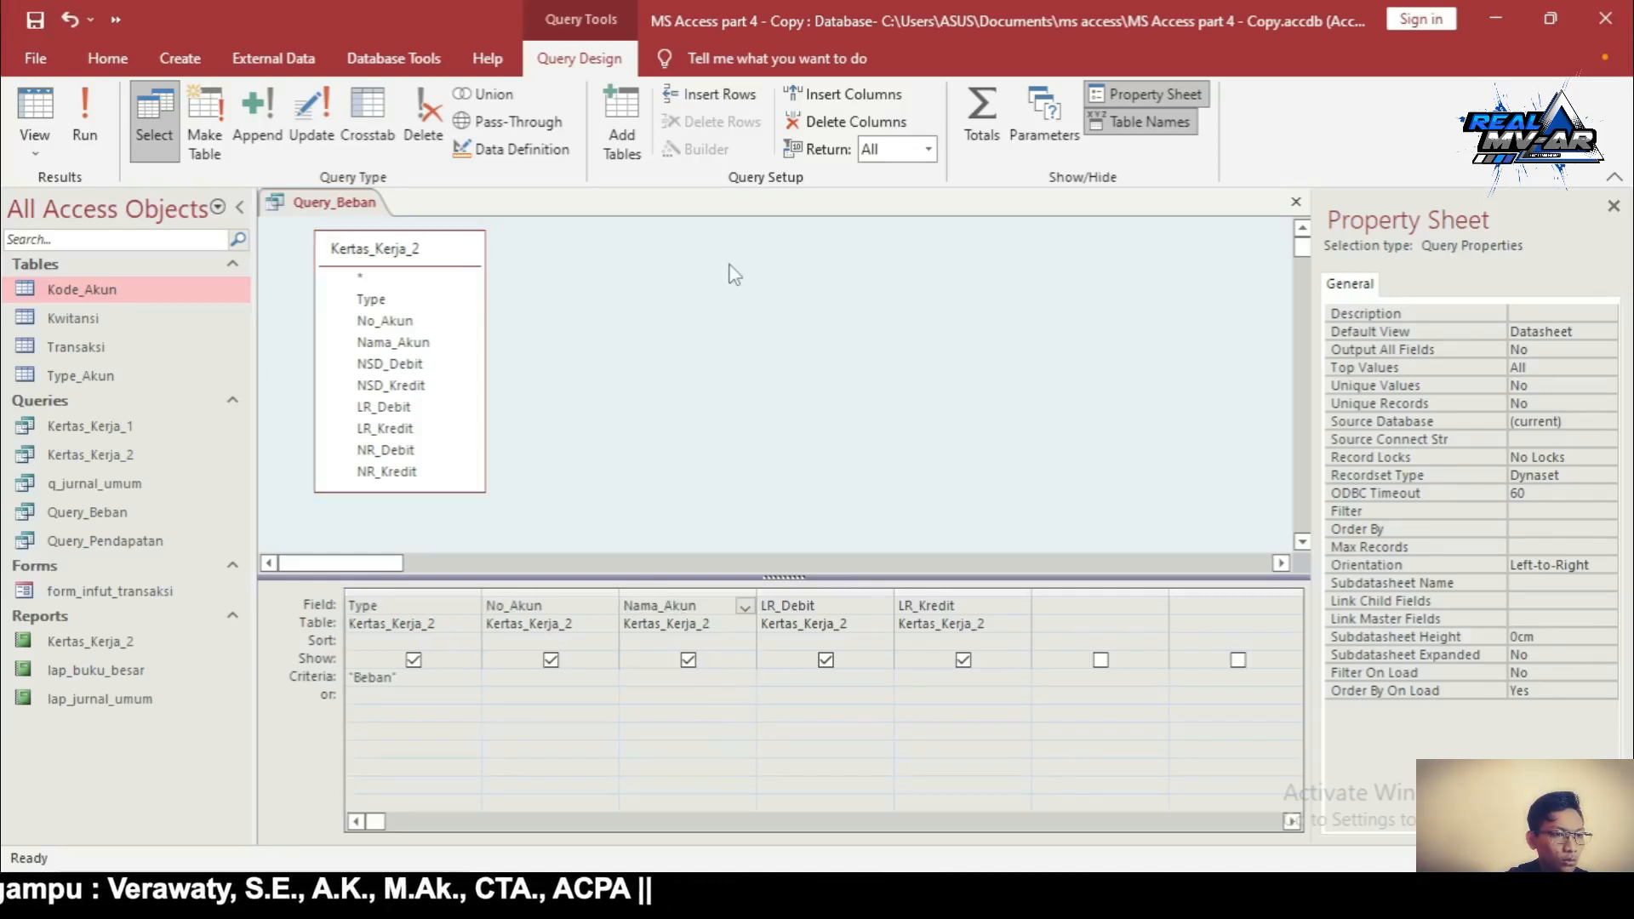
Save a copy of Query_Beban as a query named Query_Laba_Rugi_Bersih
{"action": "key", "text": "F12"}
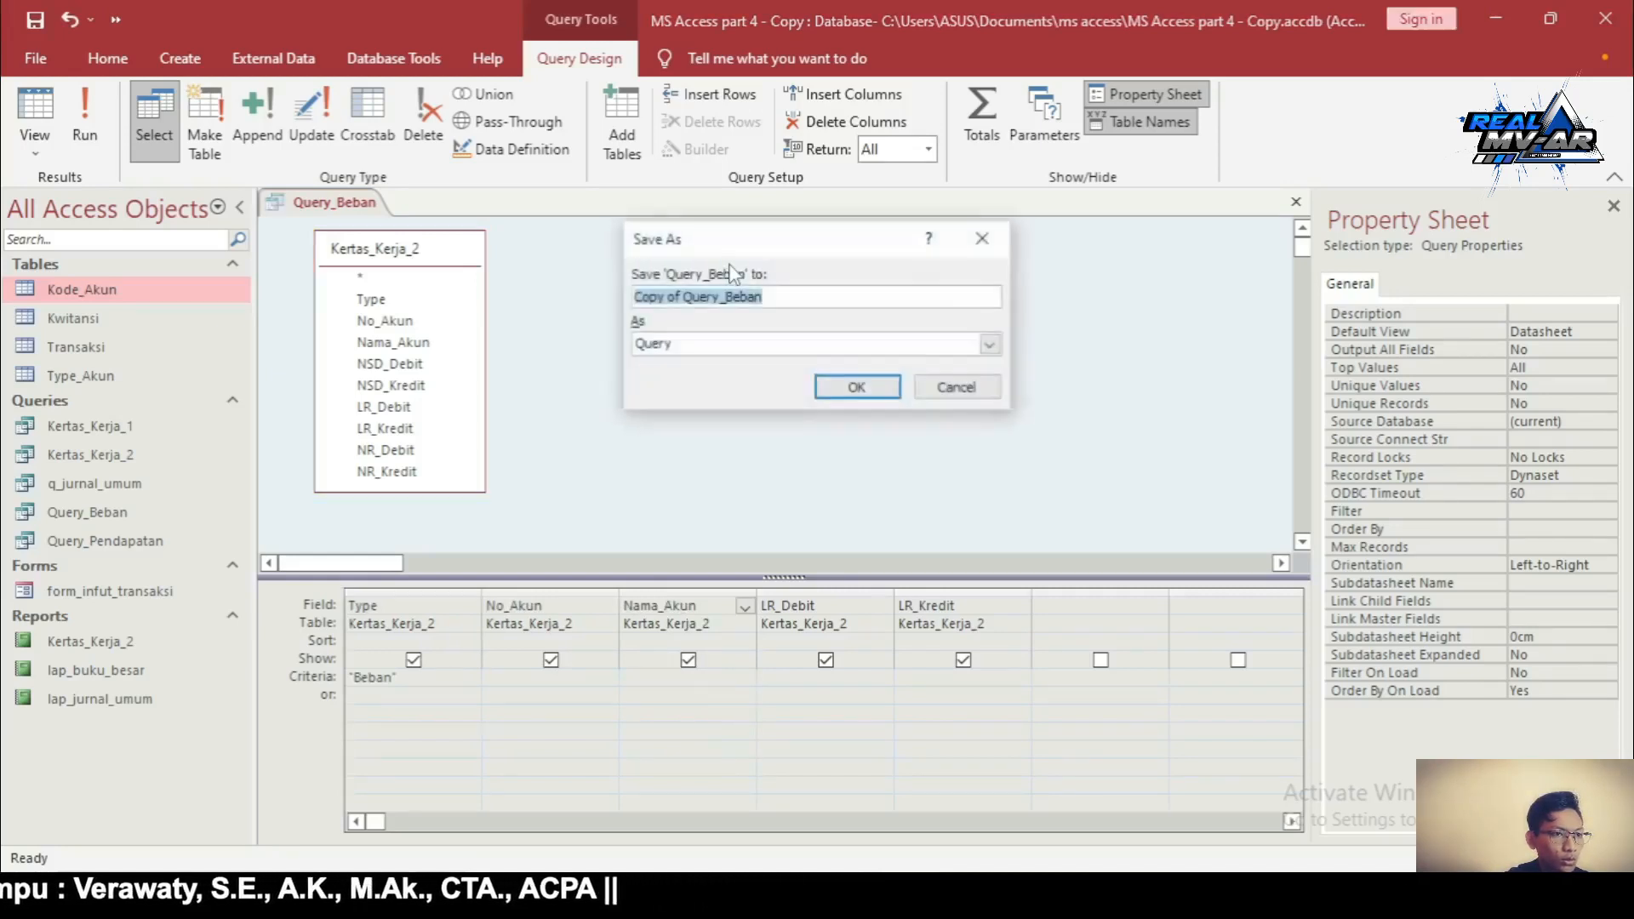
{"action": "left_click", "coordinate": [683, 297]}
{"action": "key", "text": "BackSpace"}
{"action": "key", "text": "BackSpace"}
{"action": "key", "text": "BackSpace"}
{"action": "key", "text": "BackSpace"}
{"action": "key", "text": "BackSpace"}
{"action": "key", "text": "BackSpace"}
{"action": "key", "text": "BackSpace"}
{"action": "key", "text": "BackSpace"}
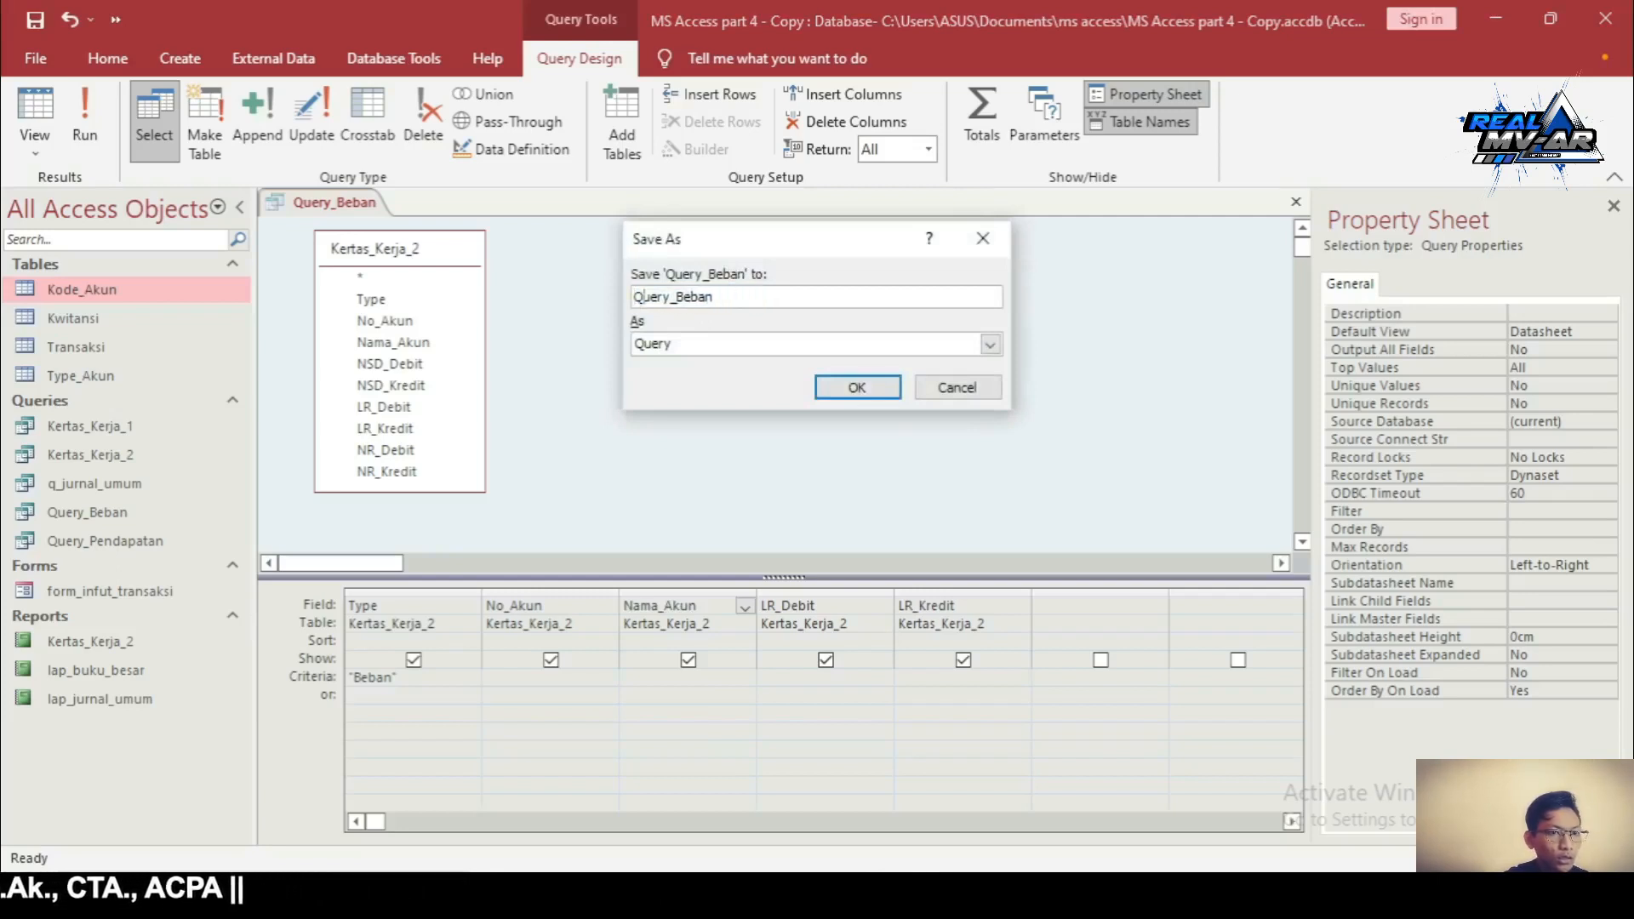
{"action": "key", "text": "Delete"}
{"action": "key", "text": "Delete"}
{"action": "key", "text": "Delete"}
{"action": "key", "text": "Delete"}
{"action": "key", "text": "Delete"}
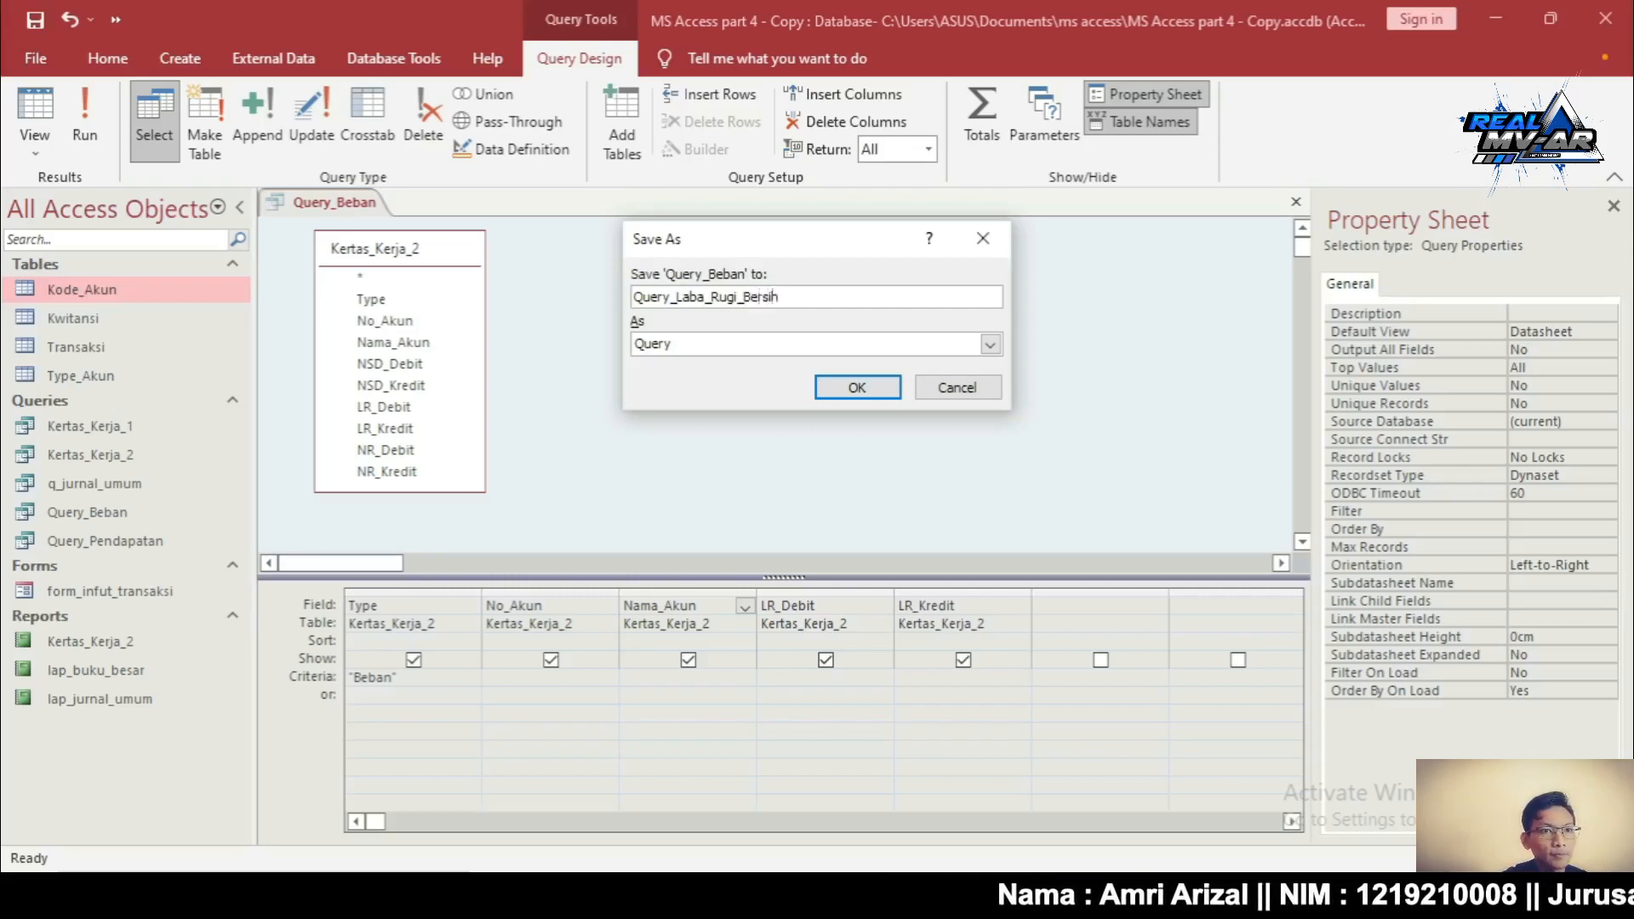
{"action": "key", "text": "Return"}
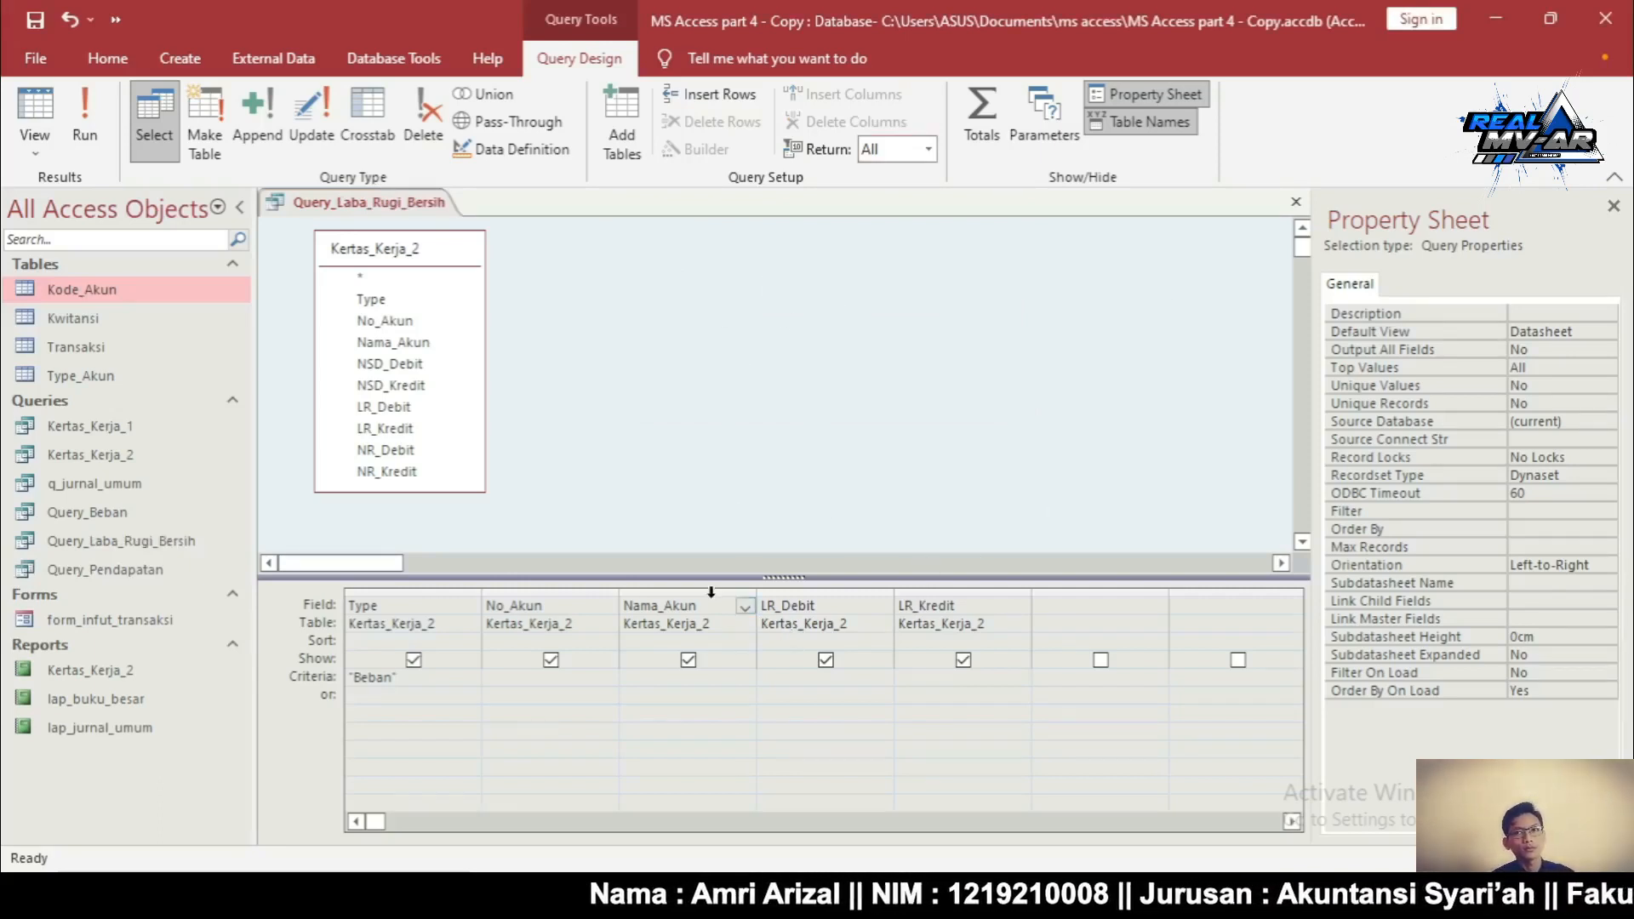
Delete the Type, No_Akun and Nama_Akun columns from the Query_Laba_Rugi_Bersih design
{"action": "left_click", "coordinate": [647, 590]}
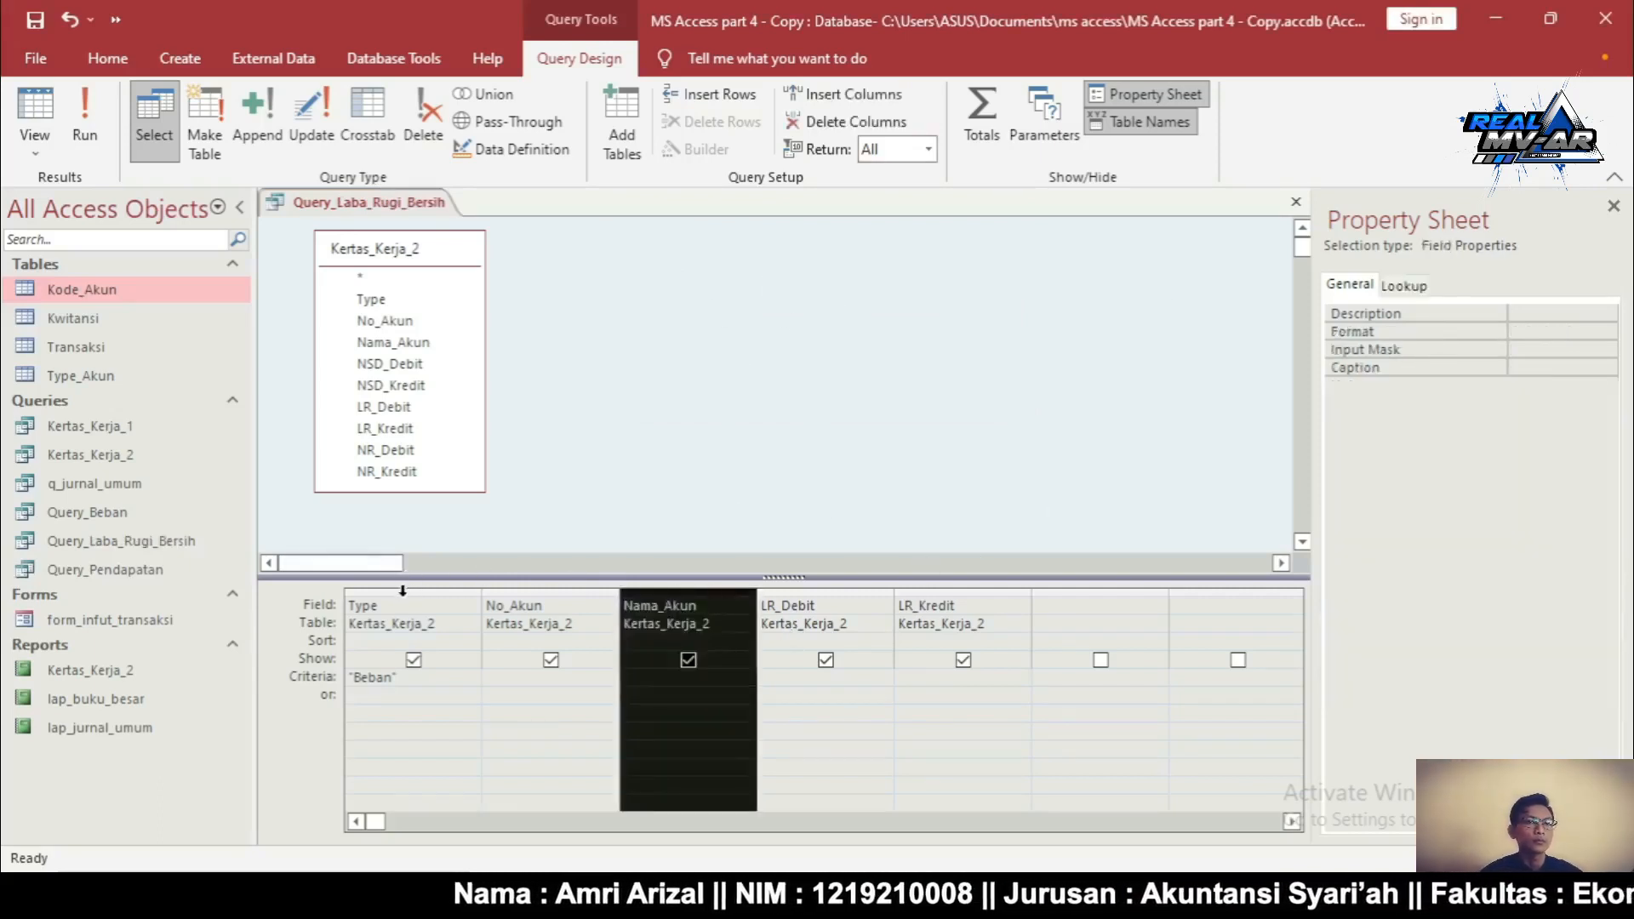
{"action": "left_click", "coordinate": [406, 590], "text": "shift"}
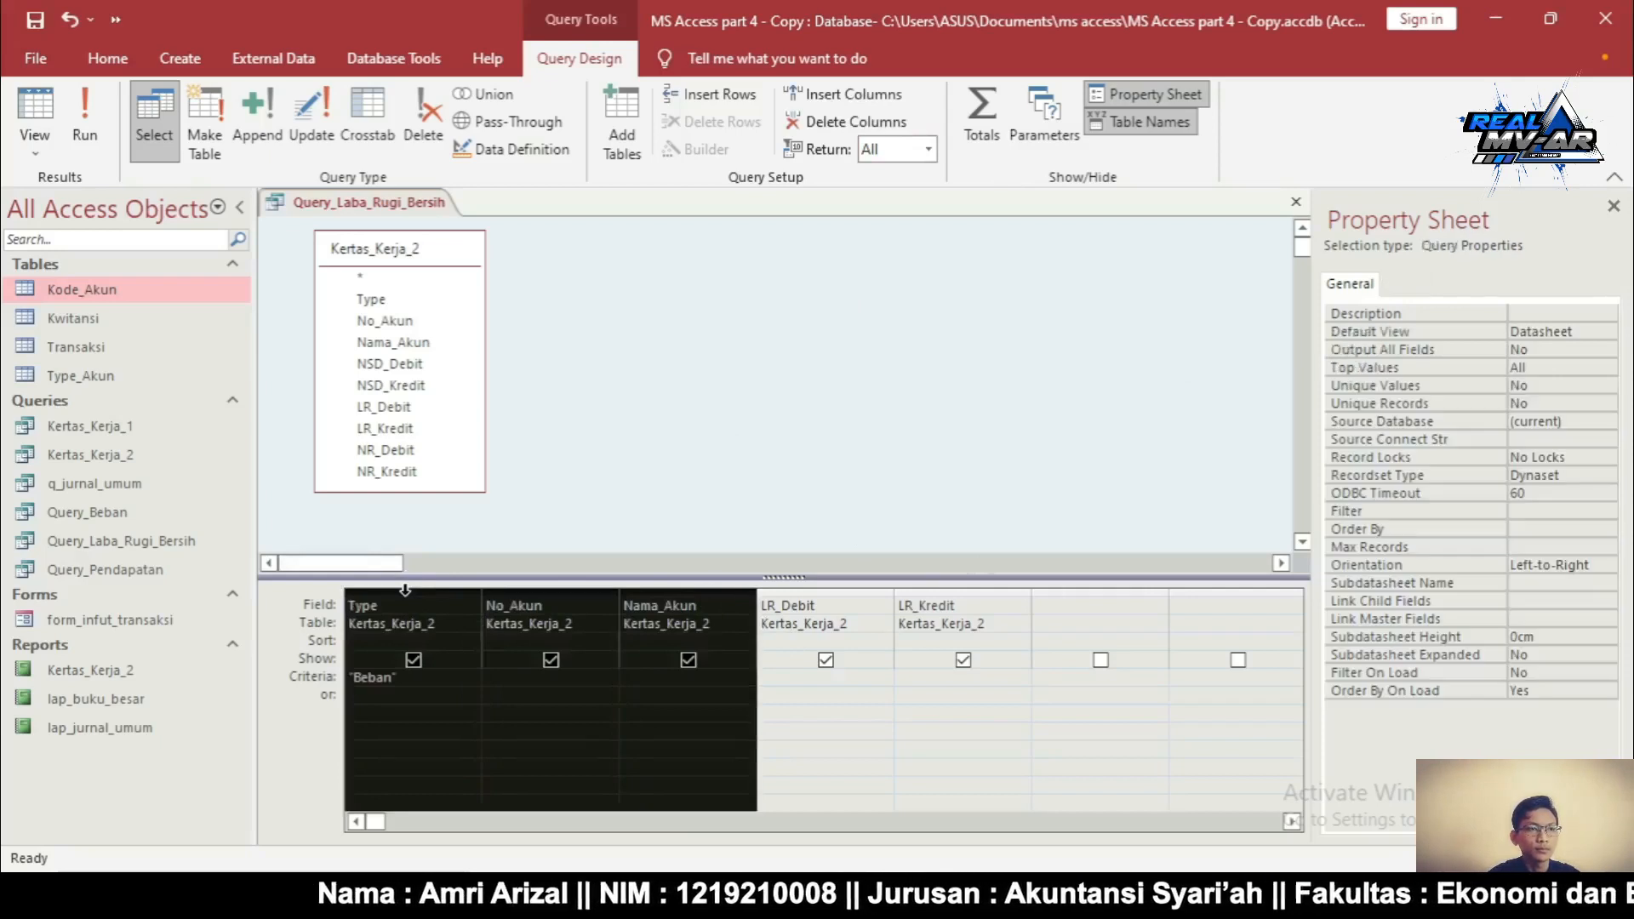
{"action": "key", "text": "Delete"}
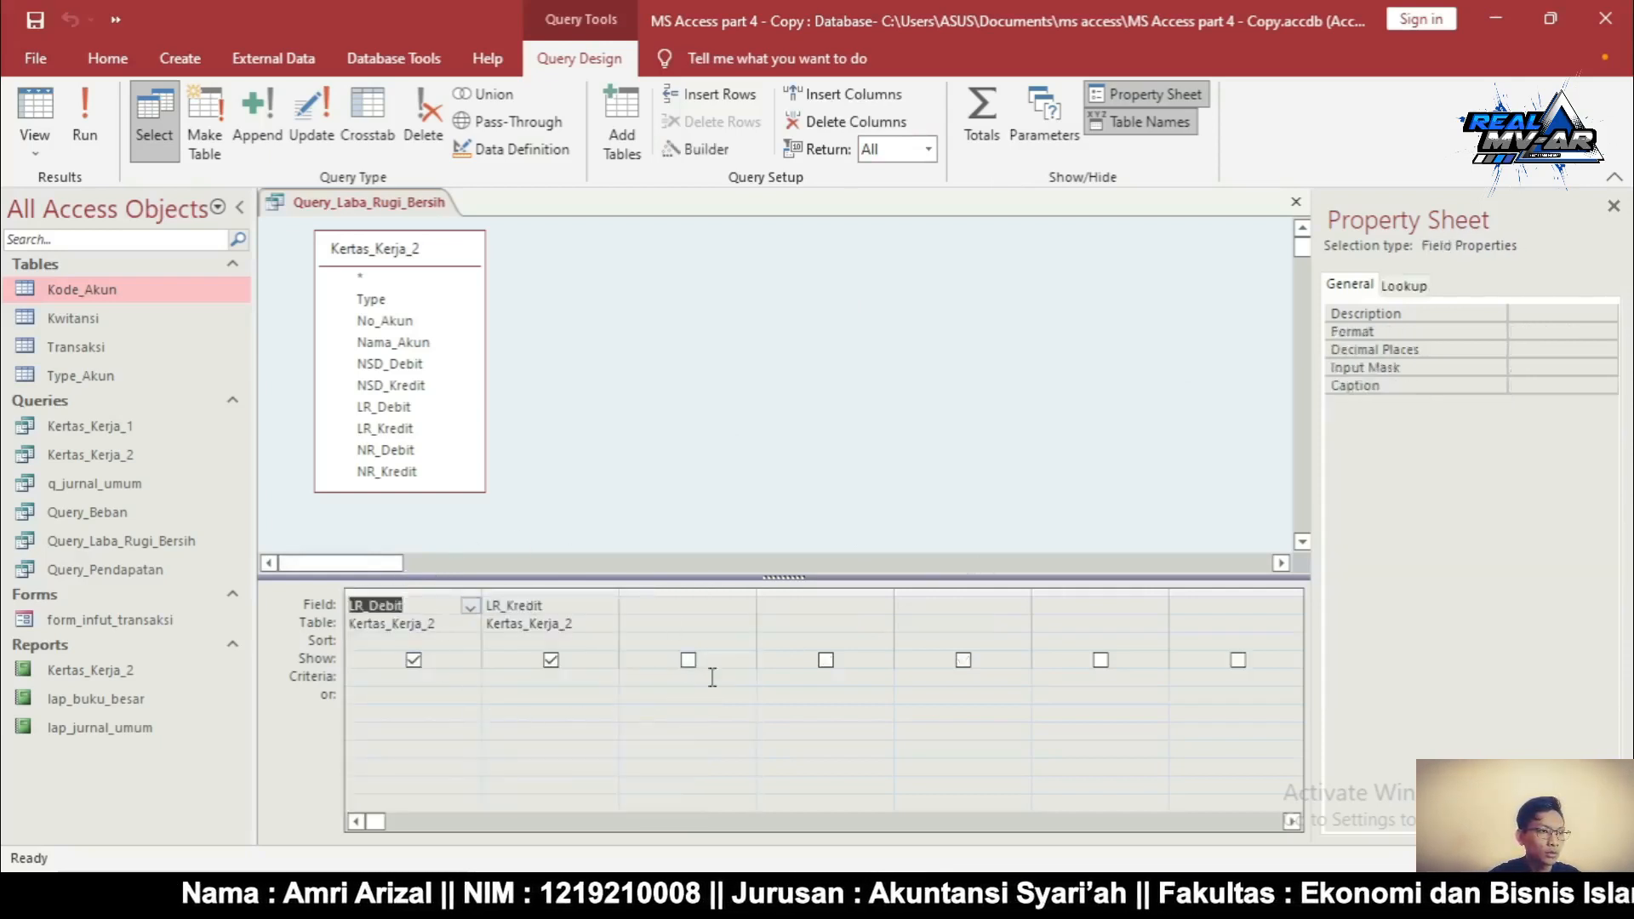
Add the Total row to the design and set both LR_Debit and LR_Kredit to Sum
{"action": "left_click", "coordinate": [527, 645]}
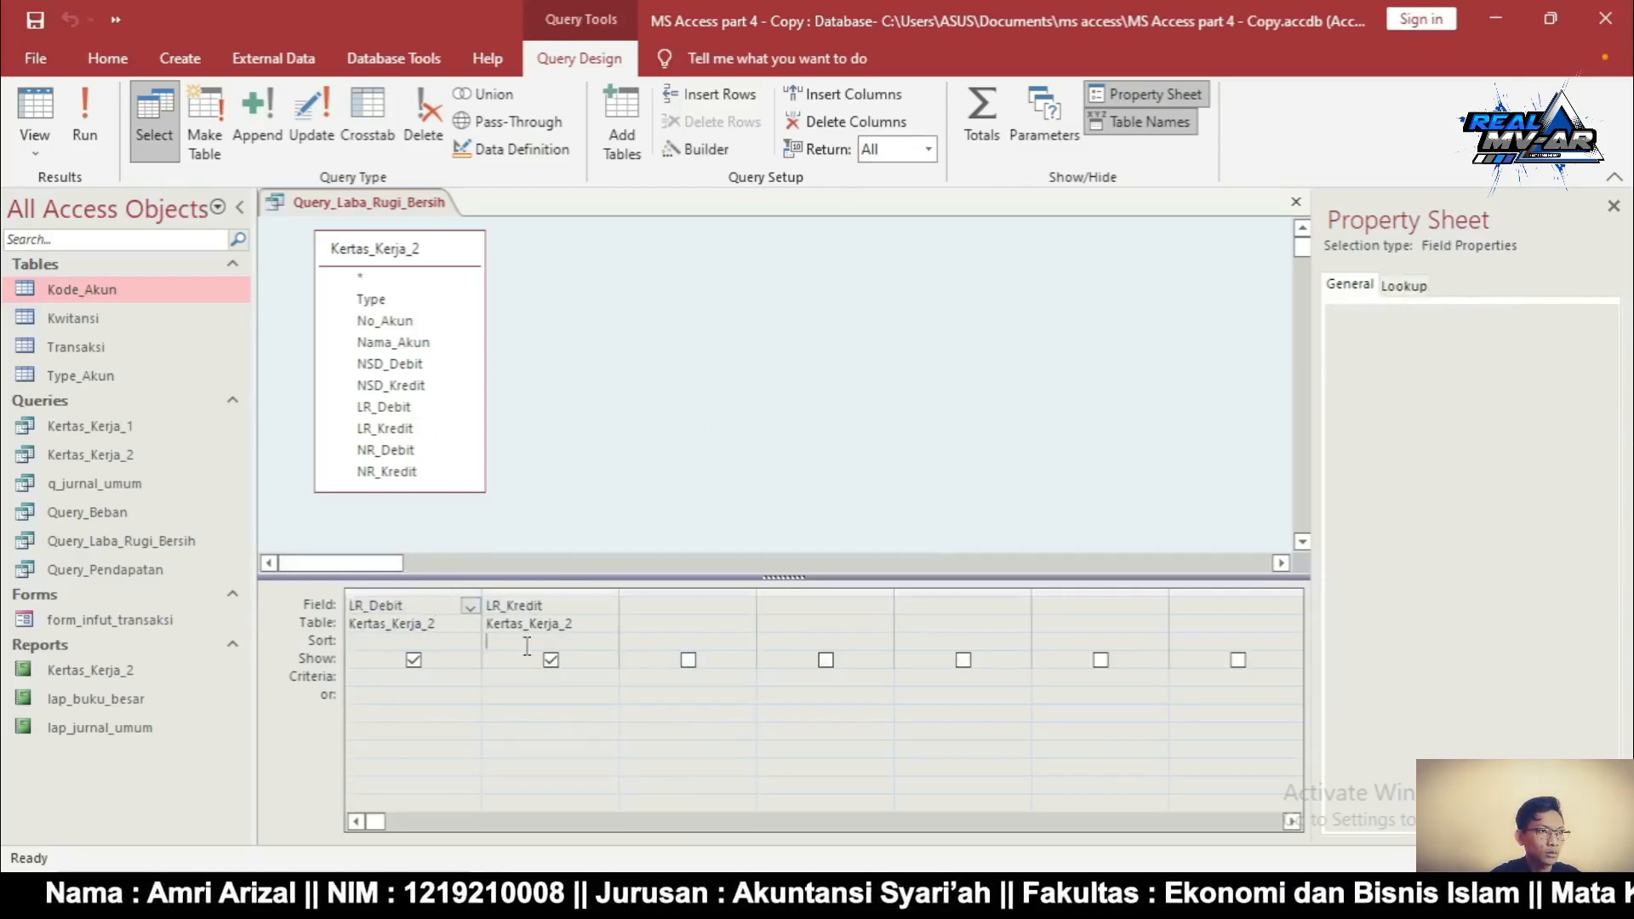
{"action": "left_click", "coordinate": [462, 640]}
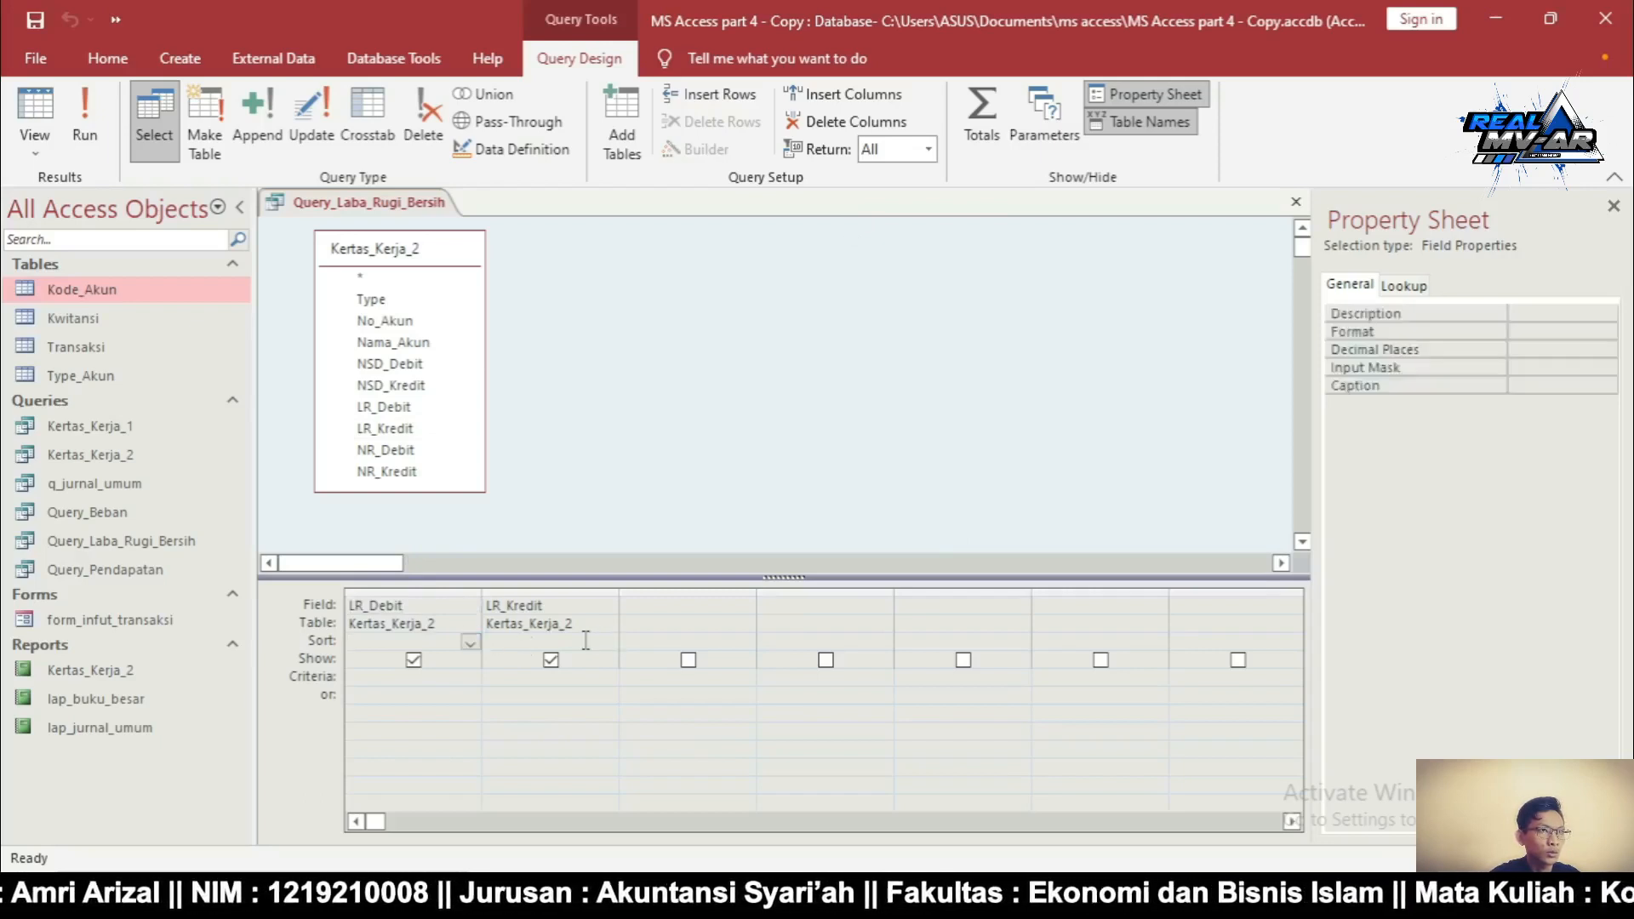
{"action": "left_click", "coordinate": [979, 119]}
{"action": "left_click", "coordinate": [470, 644]}
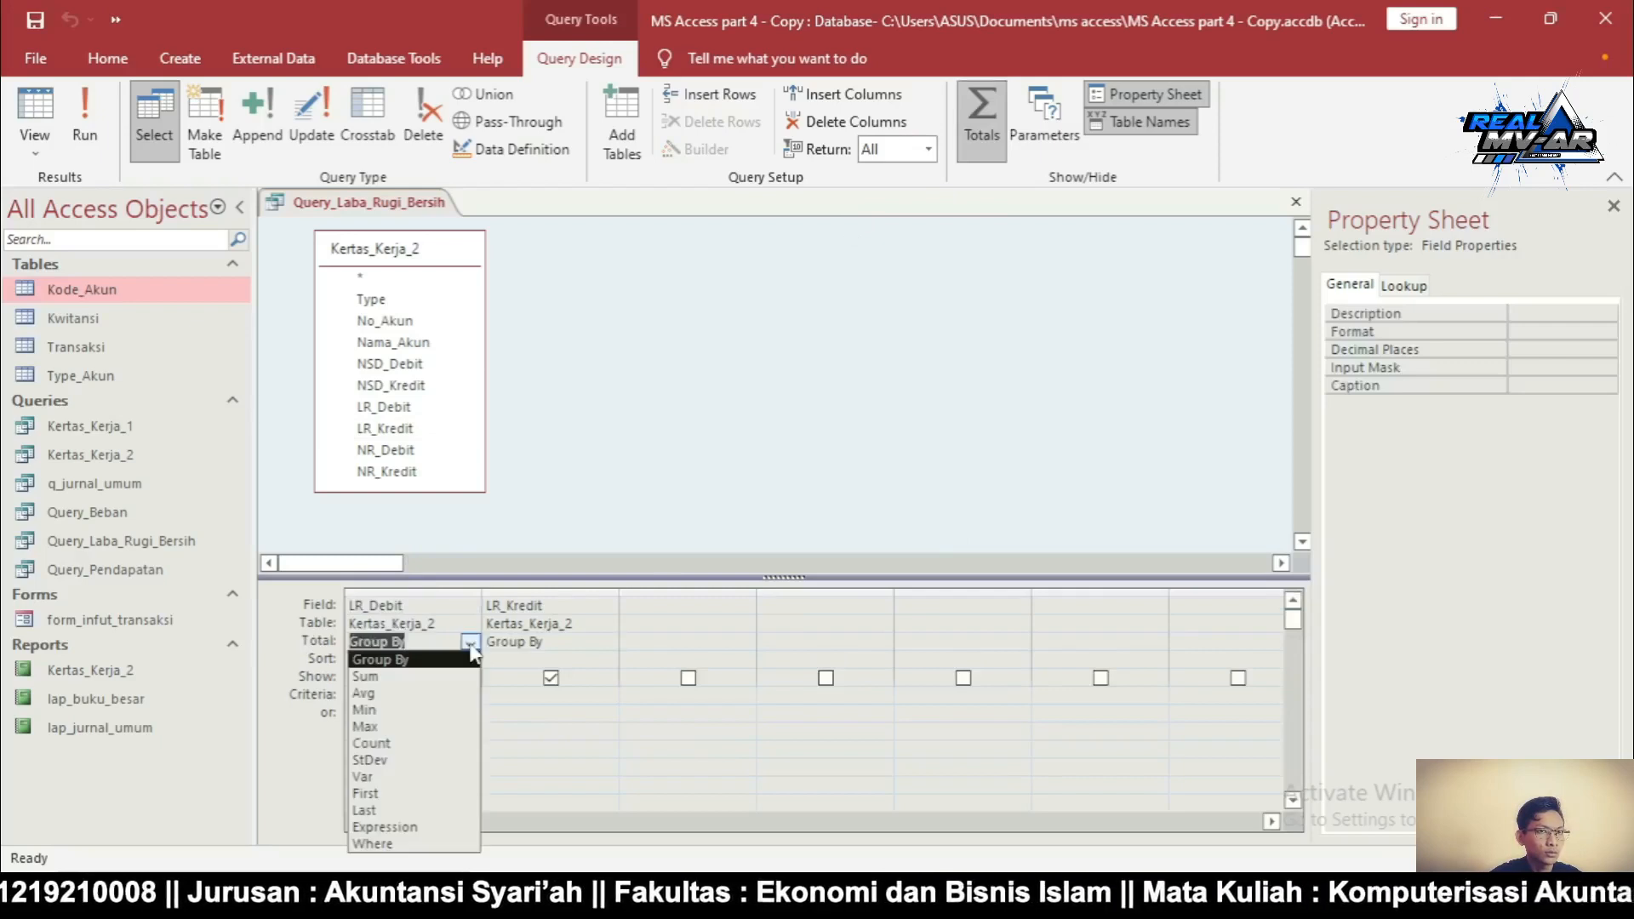
{"action": "left_click", "coordinate": [469, 644]}
{"action": "left_click", "coordinate": [470, 645]}
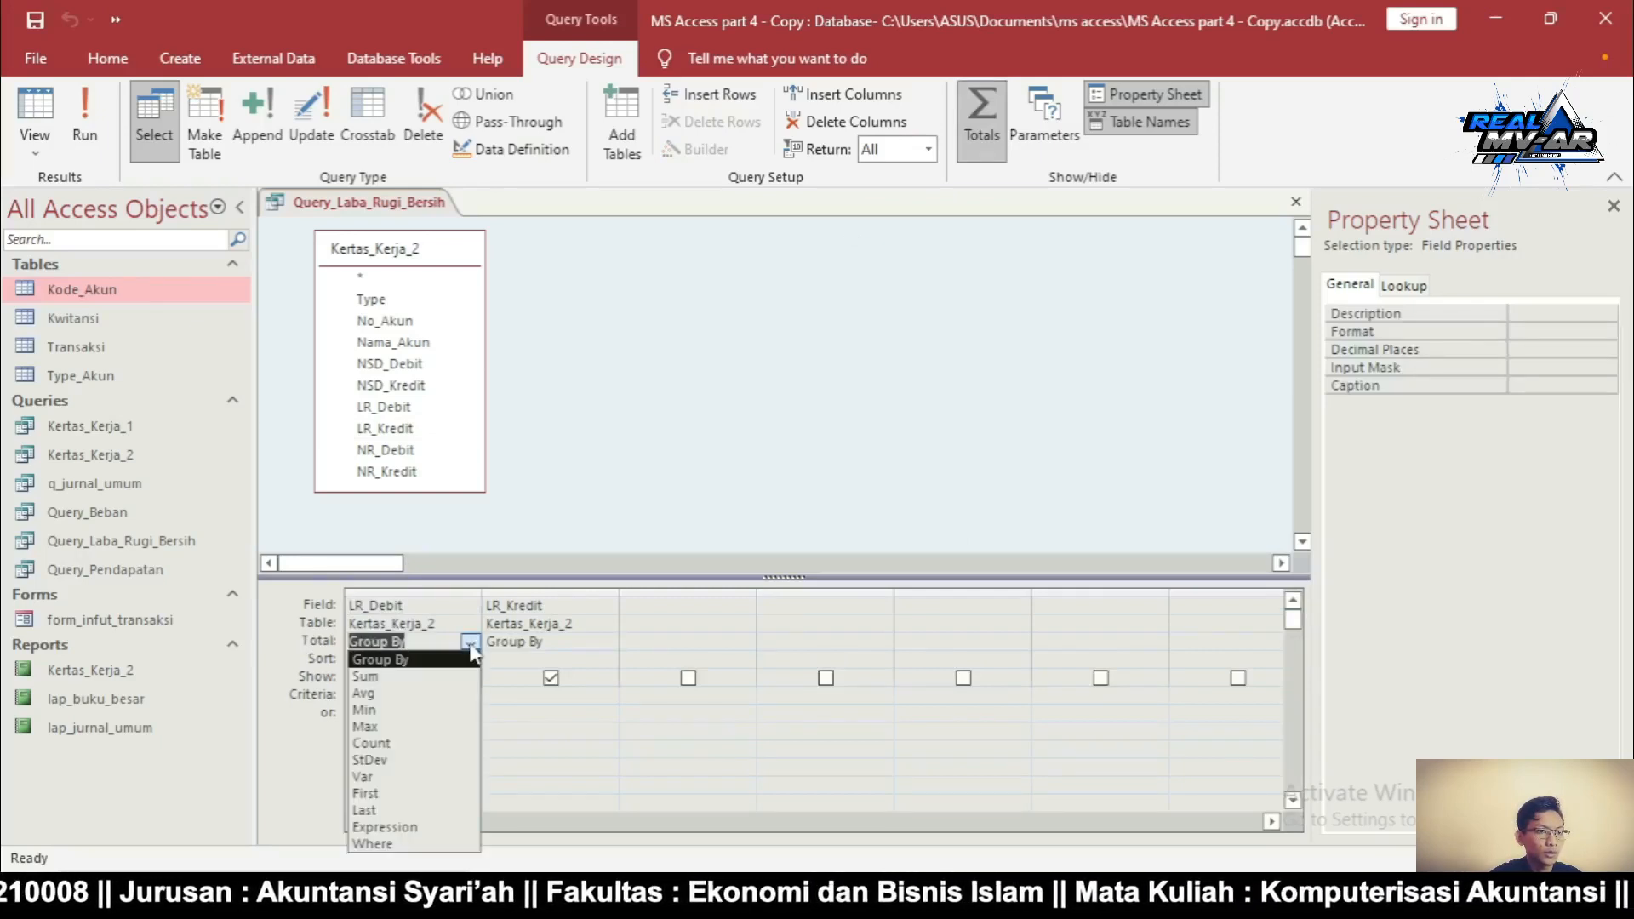
{"action": "left_click", "coordinate": [413, 677]}
{"action": "left_click_drag", "start_coordinate": [519, 642], "coordinate": [587, 643]}
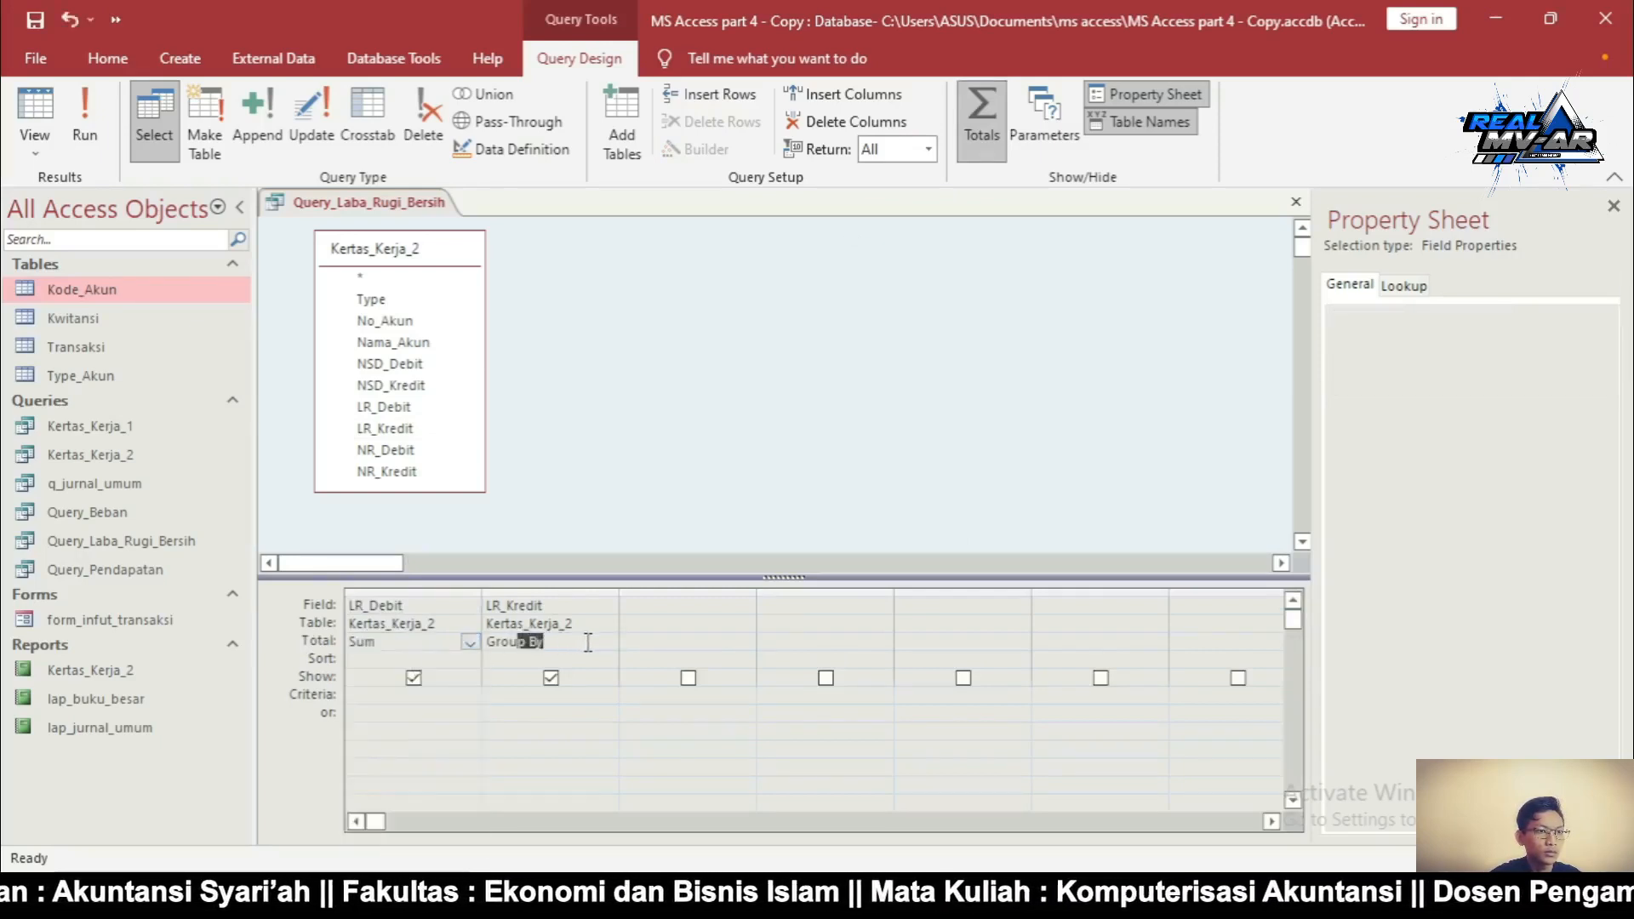
{"action": "left_click", "coordinate": [588, 642]}
{"action": "left_click", "coordinate": [608, 643]}
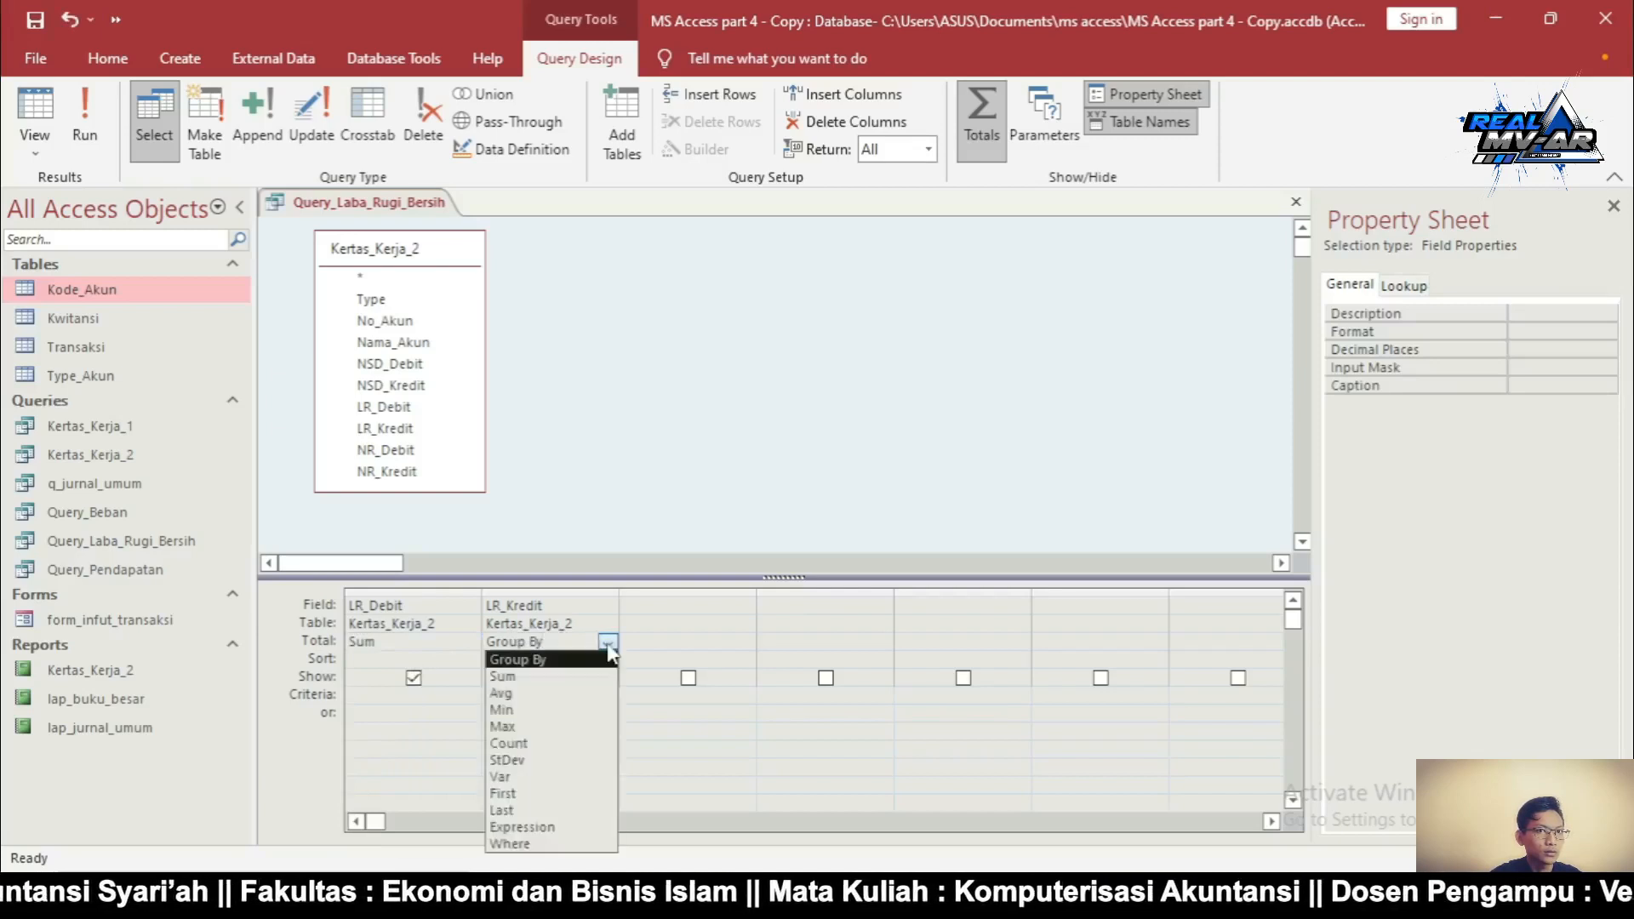
{"action": "left_click", "coordinate": [539, 677]}
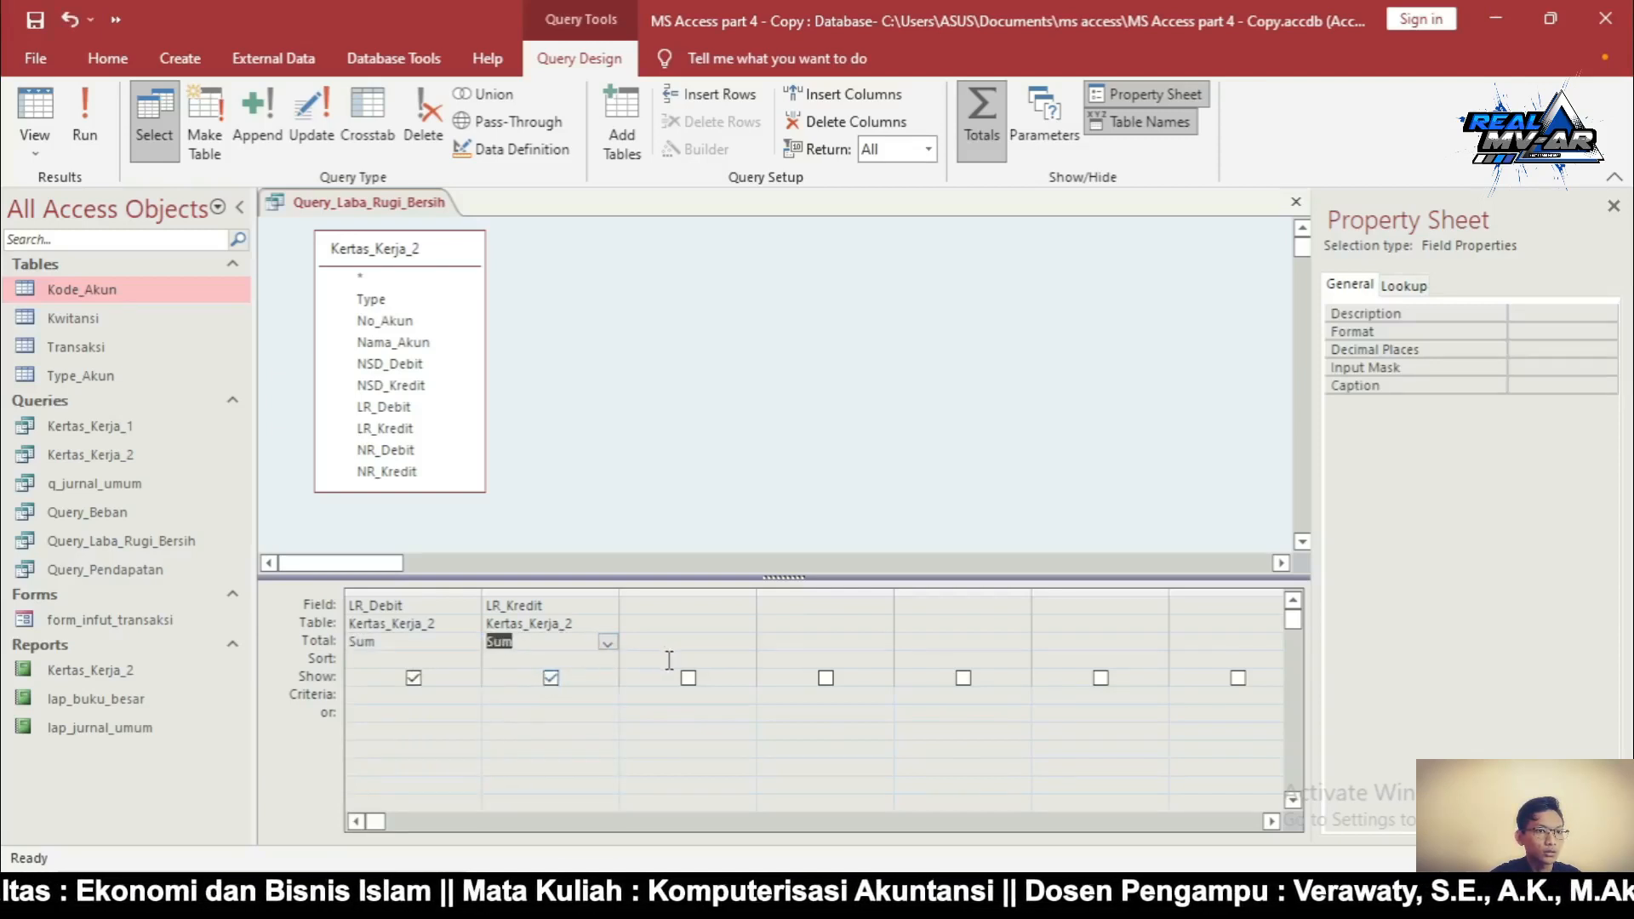
Add a calculated column to Query_Laba_Rugi_Bersih with the expression Laba Rugi Bersih: Sum([LR_Kredit] - [LR_Debit])
{"action": "left_click", "coordinate": [642, 604]}
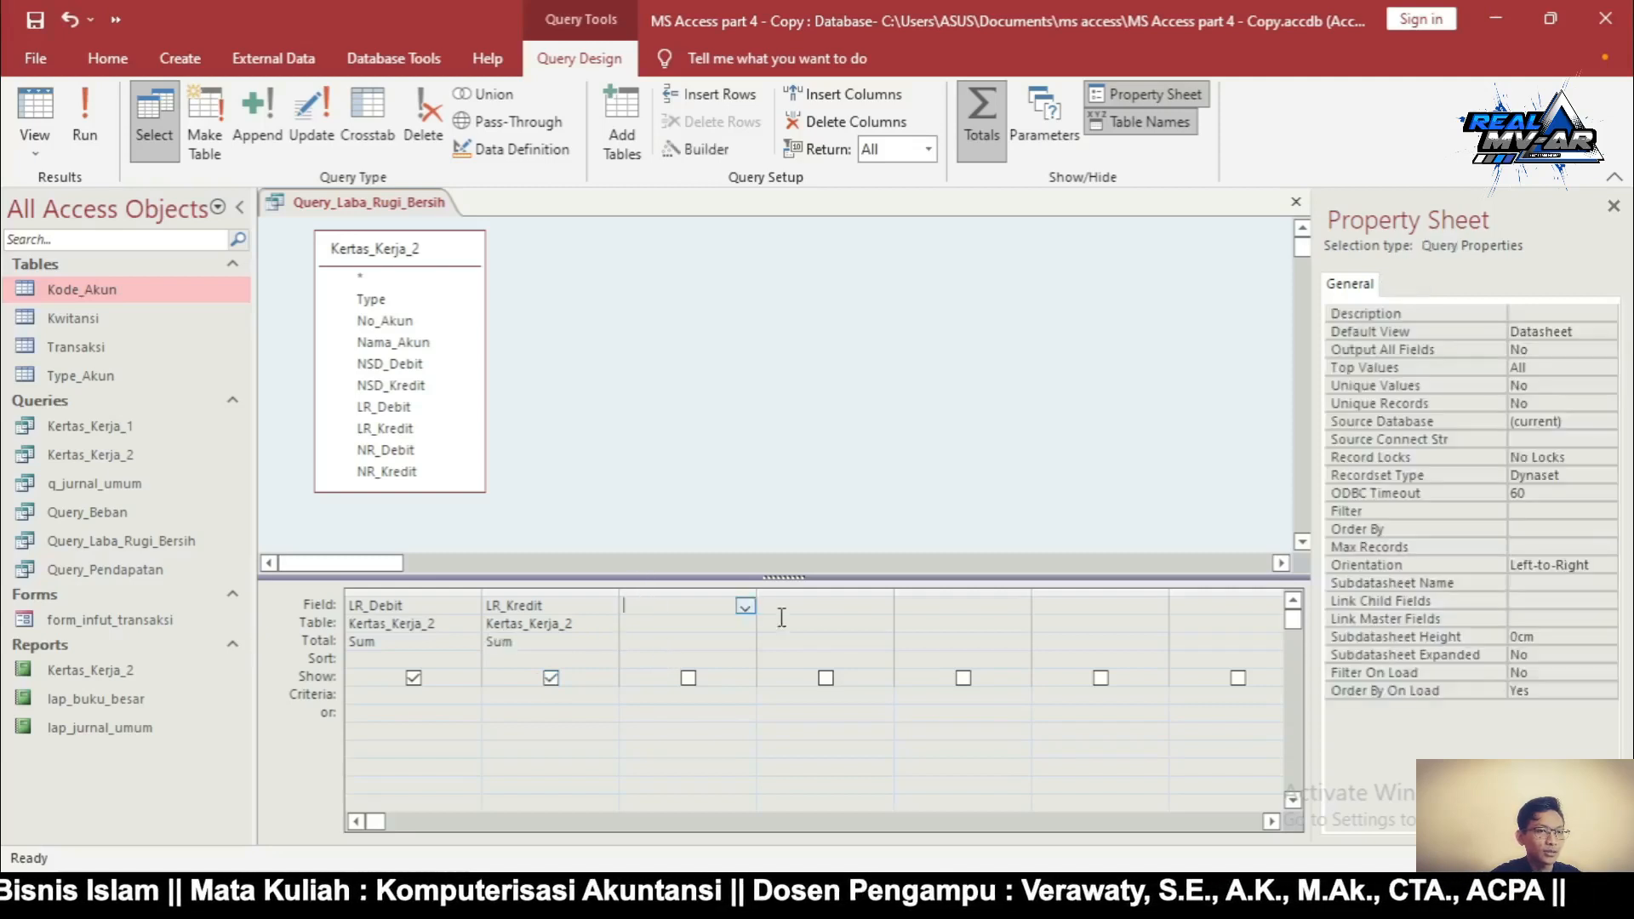
{"action": "left_click", "coordinate": [724, 154]}
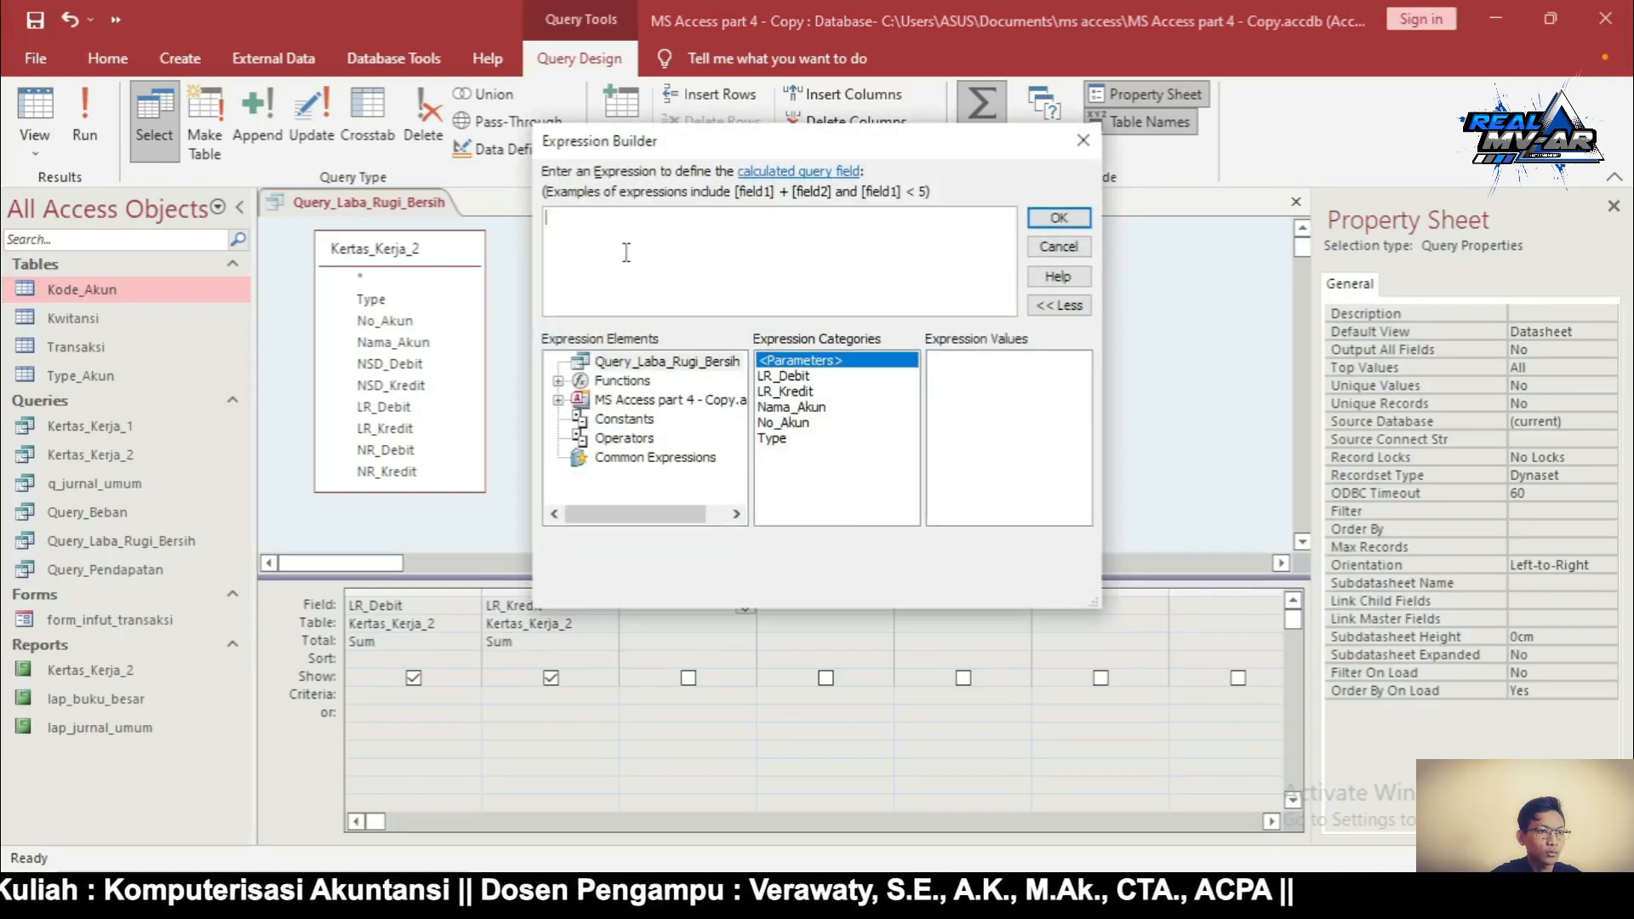
{"action": "type", "text": "Laba R"}
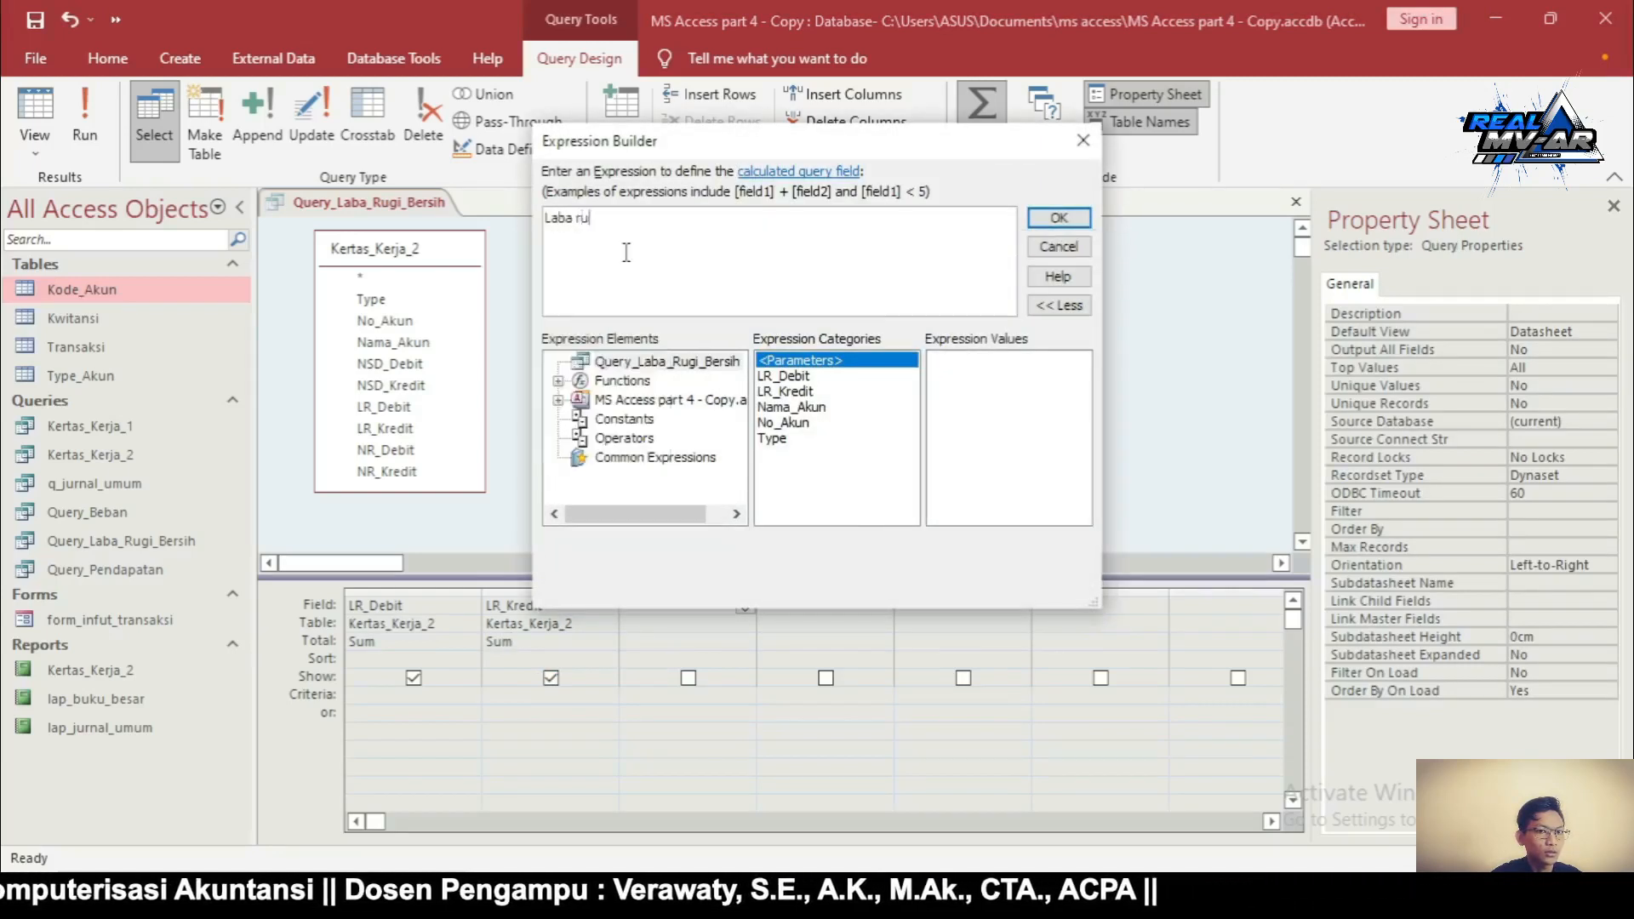
{"action": "type", "text": "ugi BErs"}
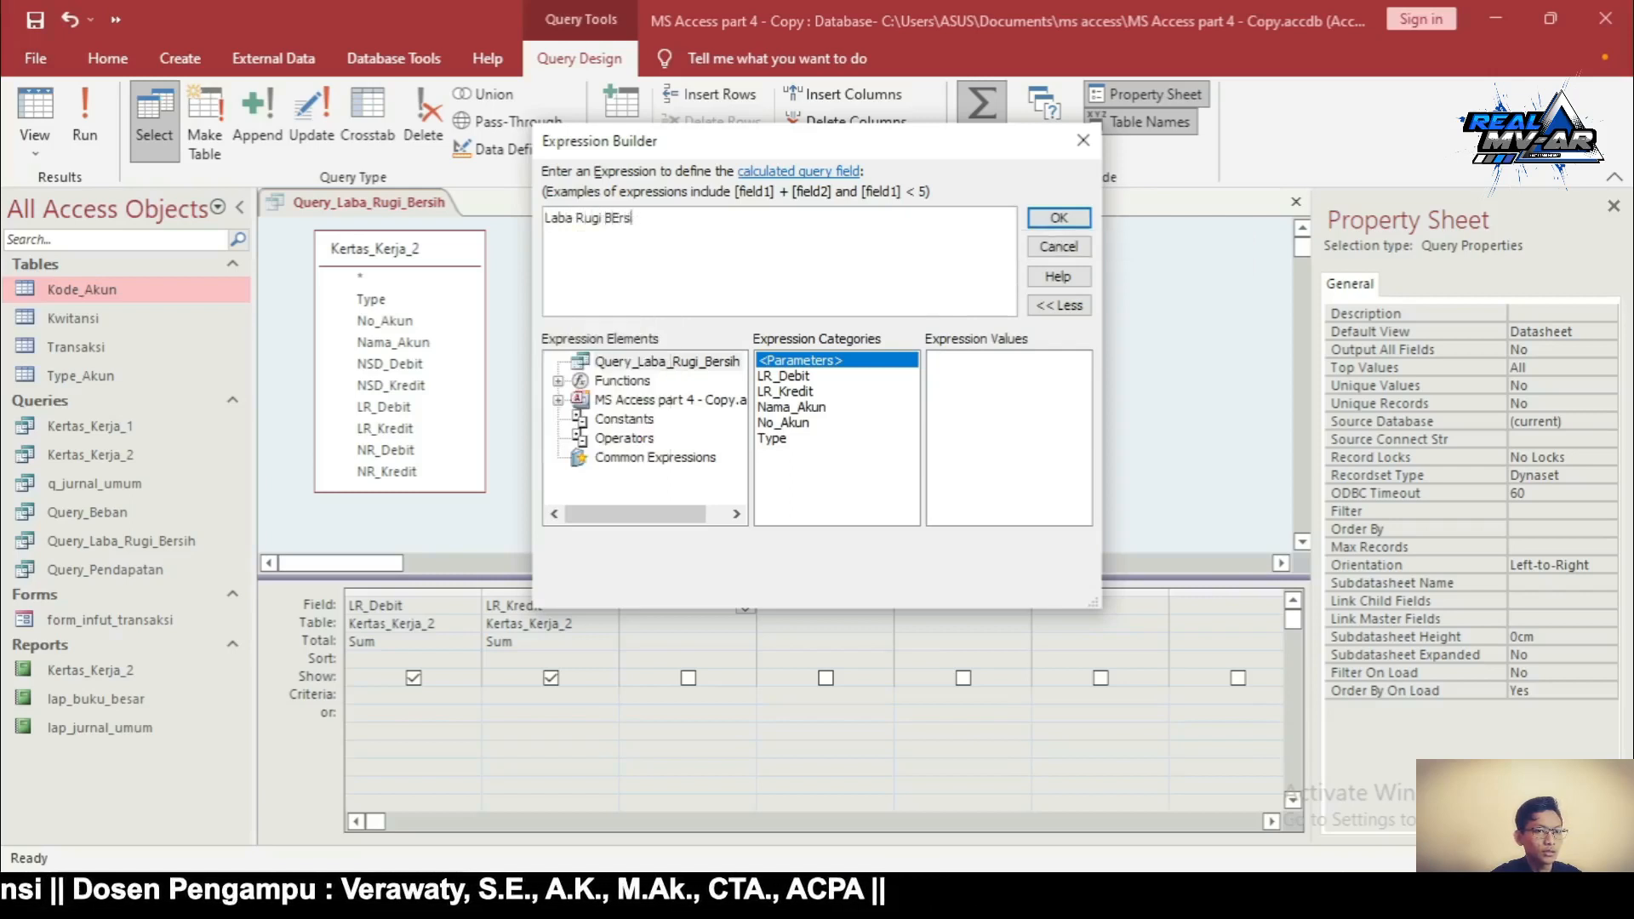
{"action": "key", "text": "BackSpace"}
{"action": "type", "text": "e"}
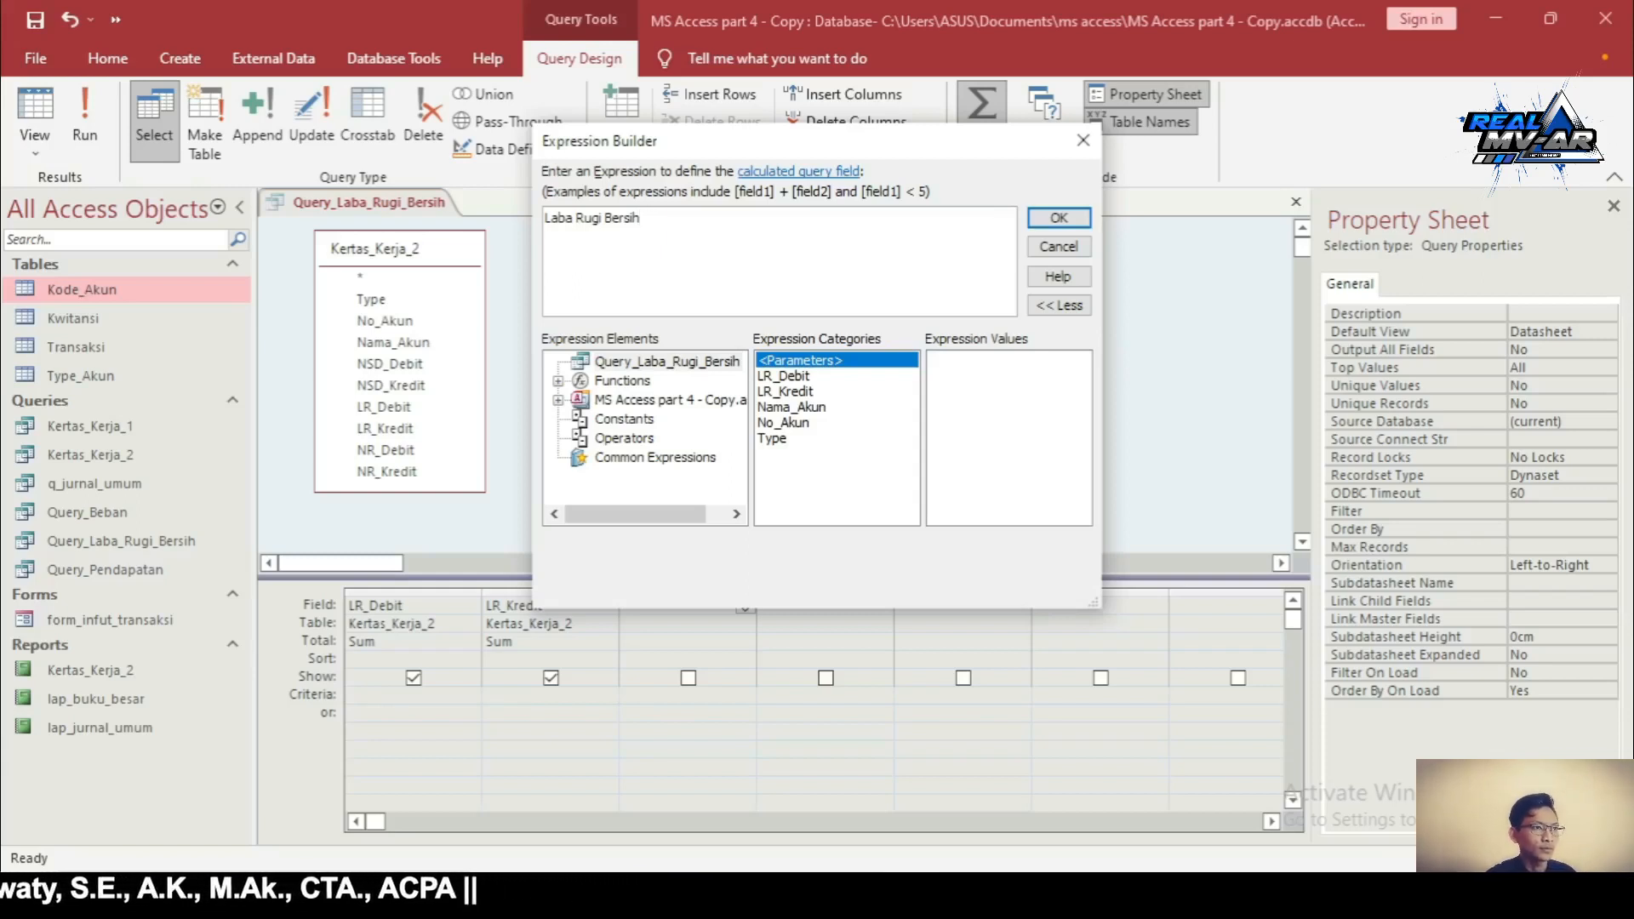
{"action": "type", "text": ": Sum"}
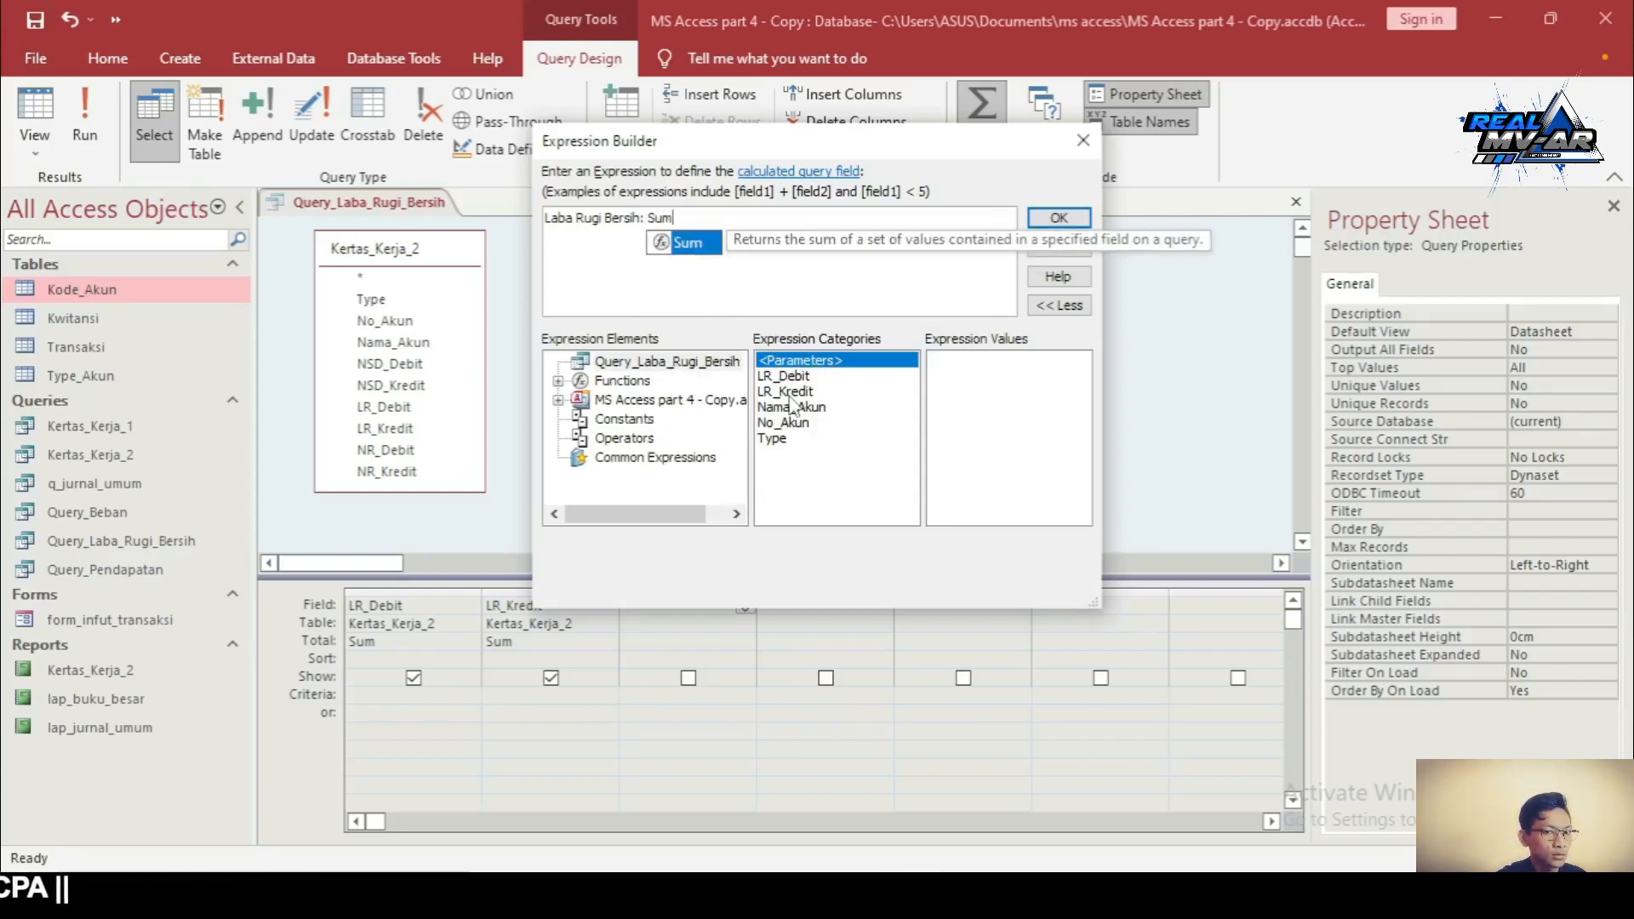
{"action": "type", "text": "("}
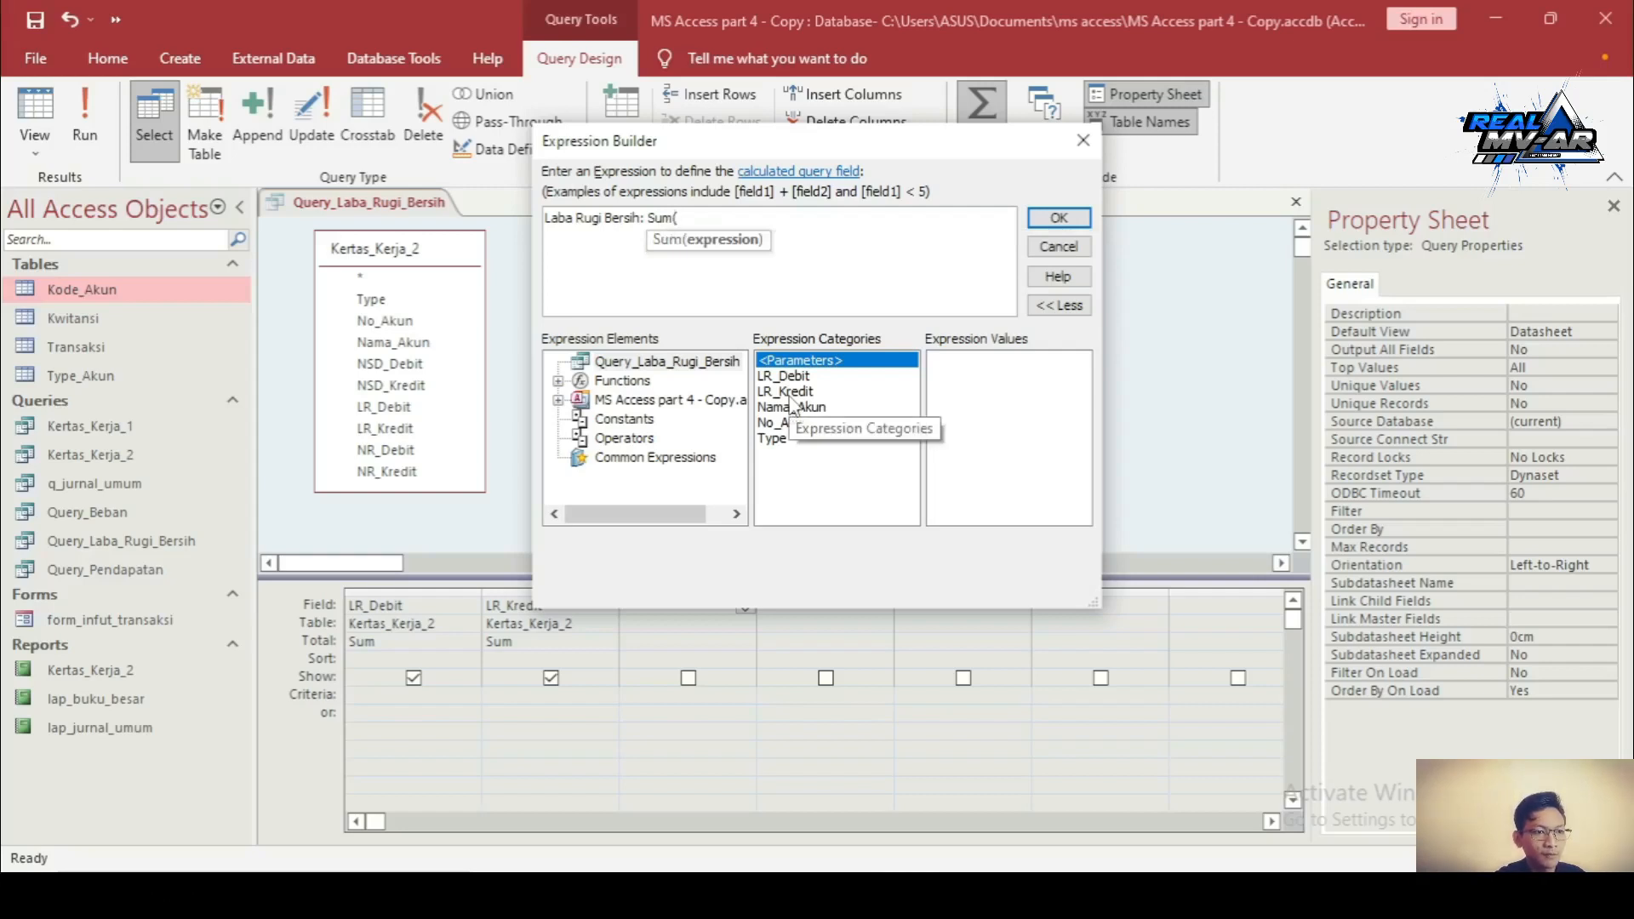
{"action": "double_click", "coordinate": [791, 393]}
{"action": "type", "text": "-"}
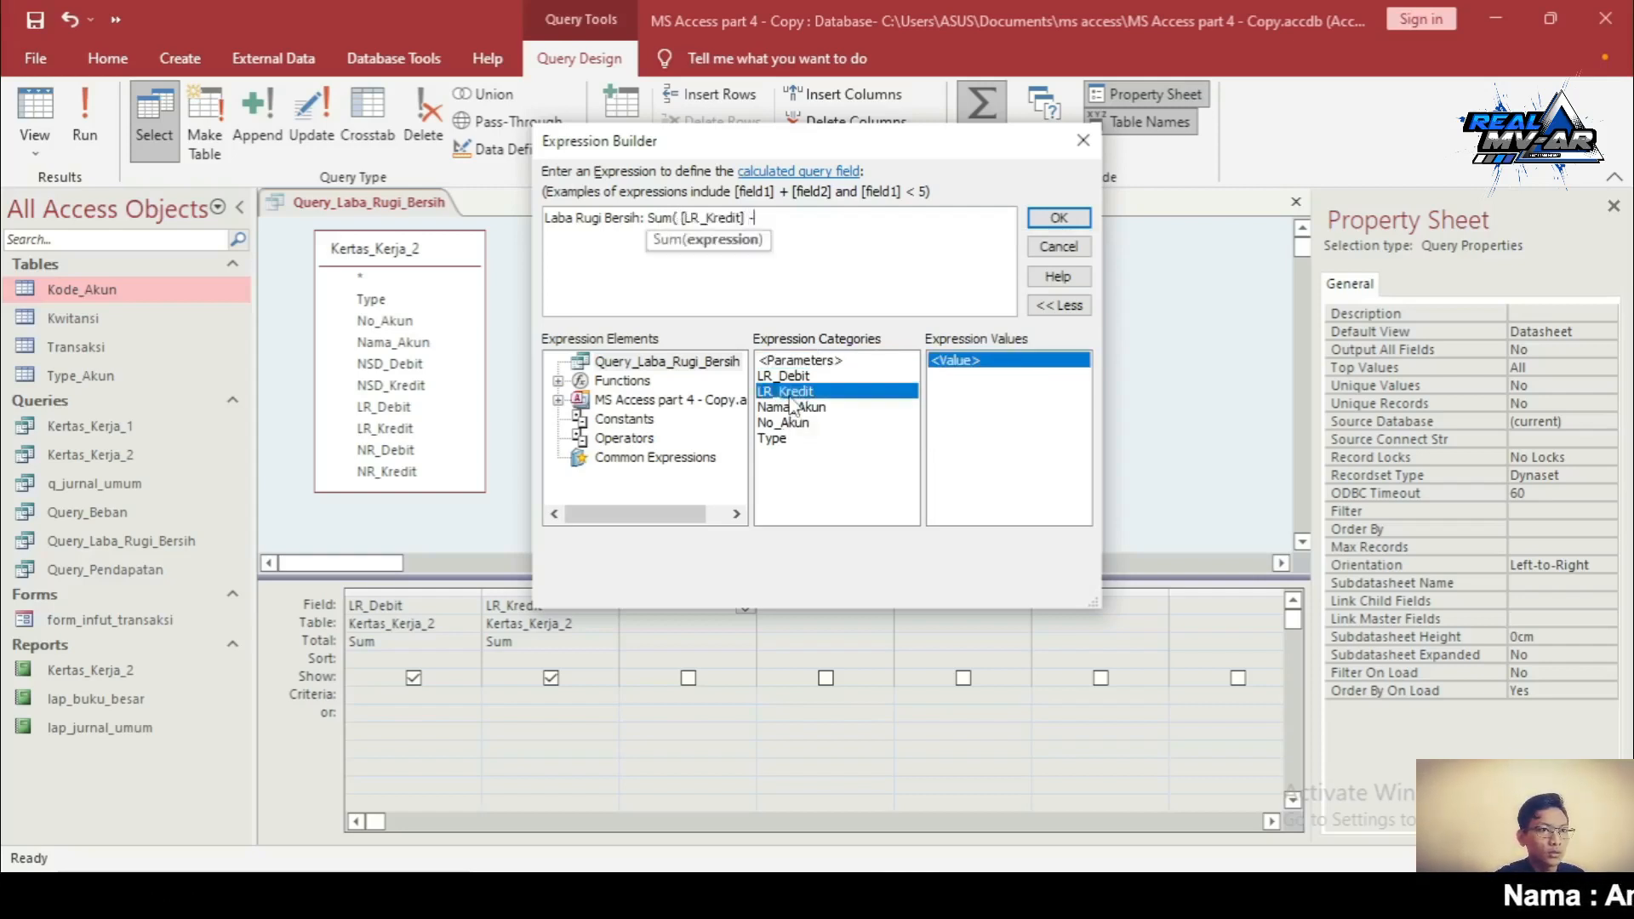
{"action": "double_click", "coordinate": [790, 377]}
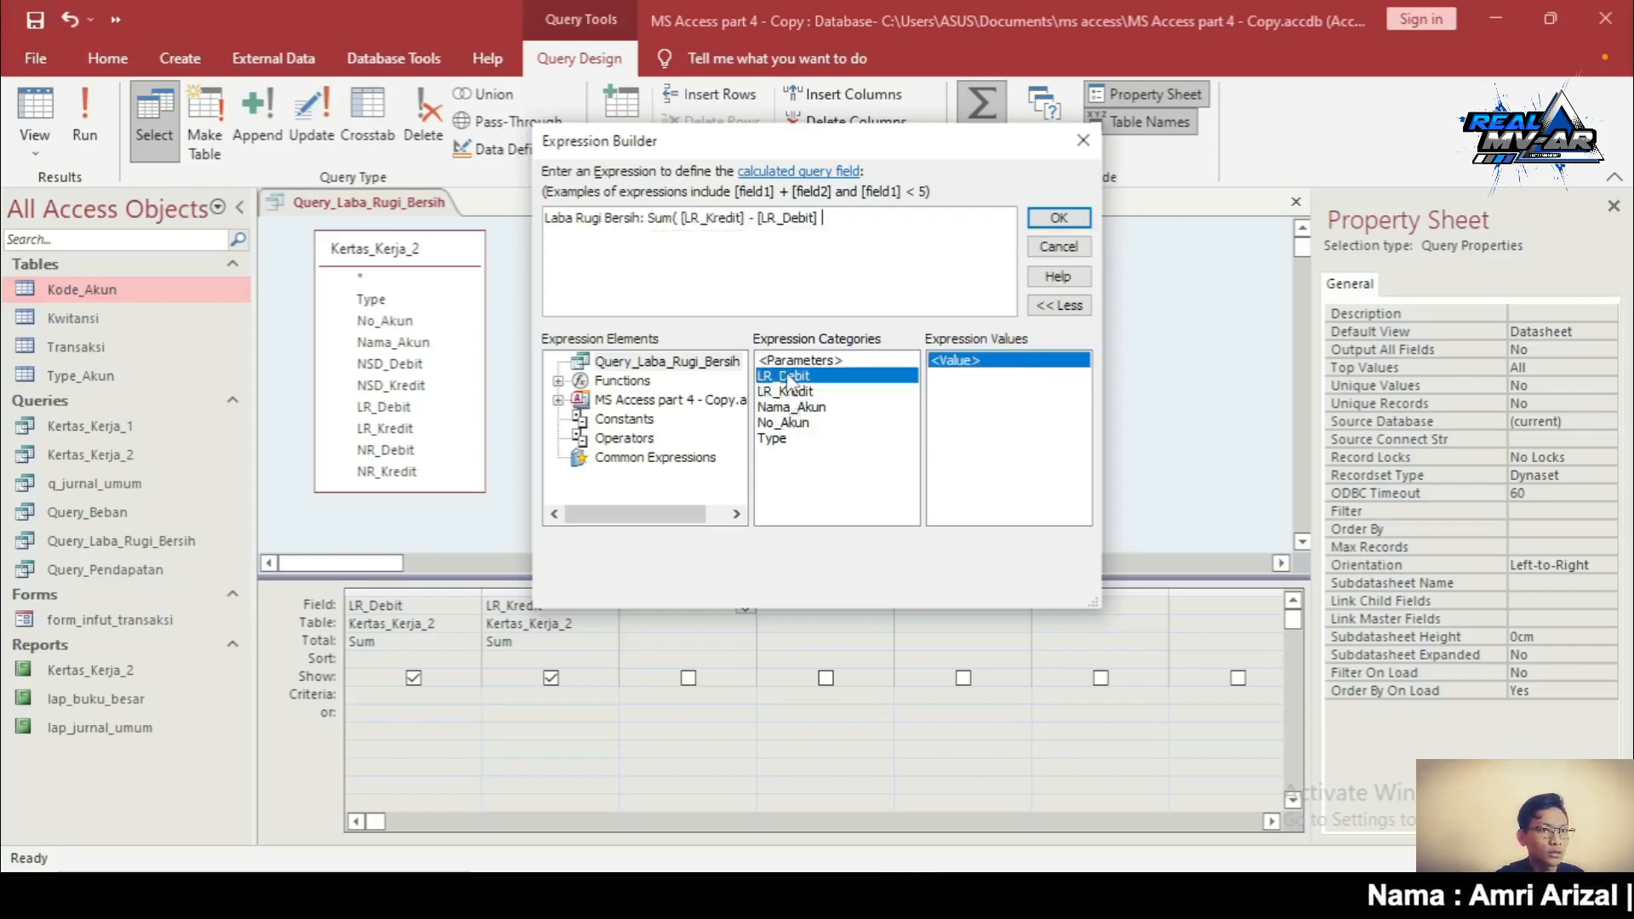
{"action": "type", "text": ")"}
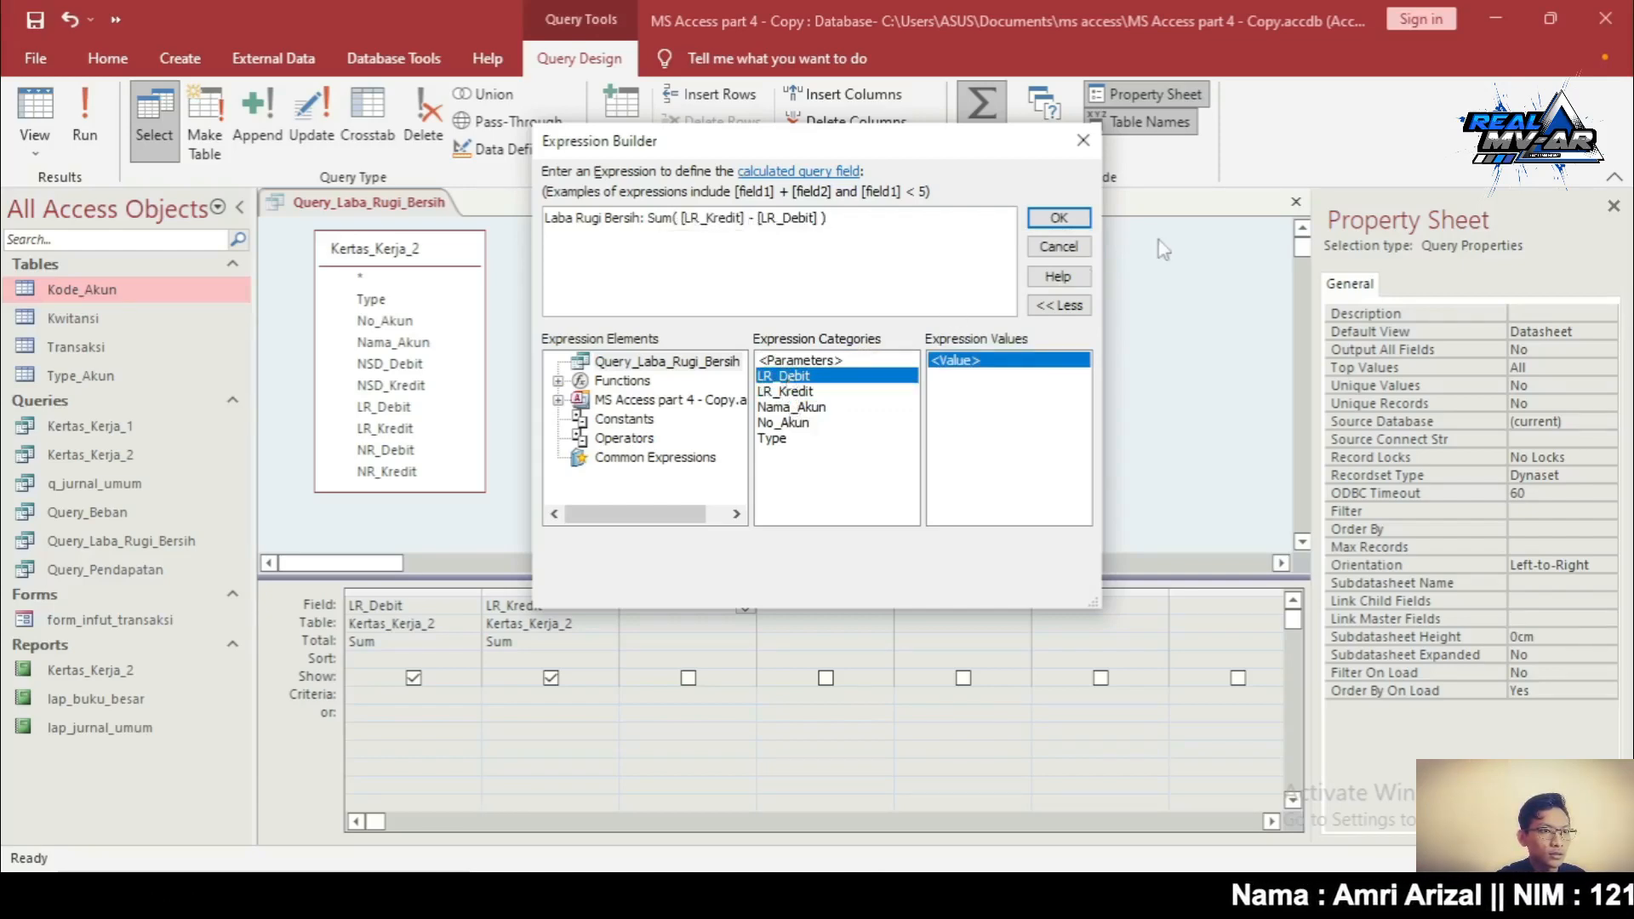
{"action": "left_click", "coordinate": [1059, 218]}
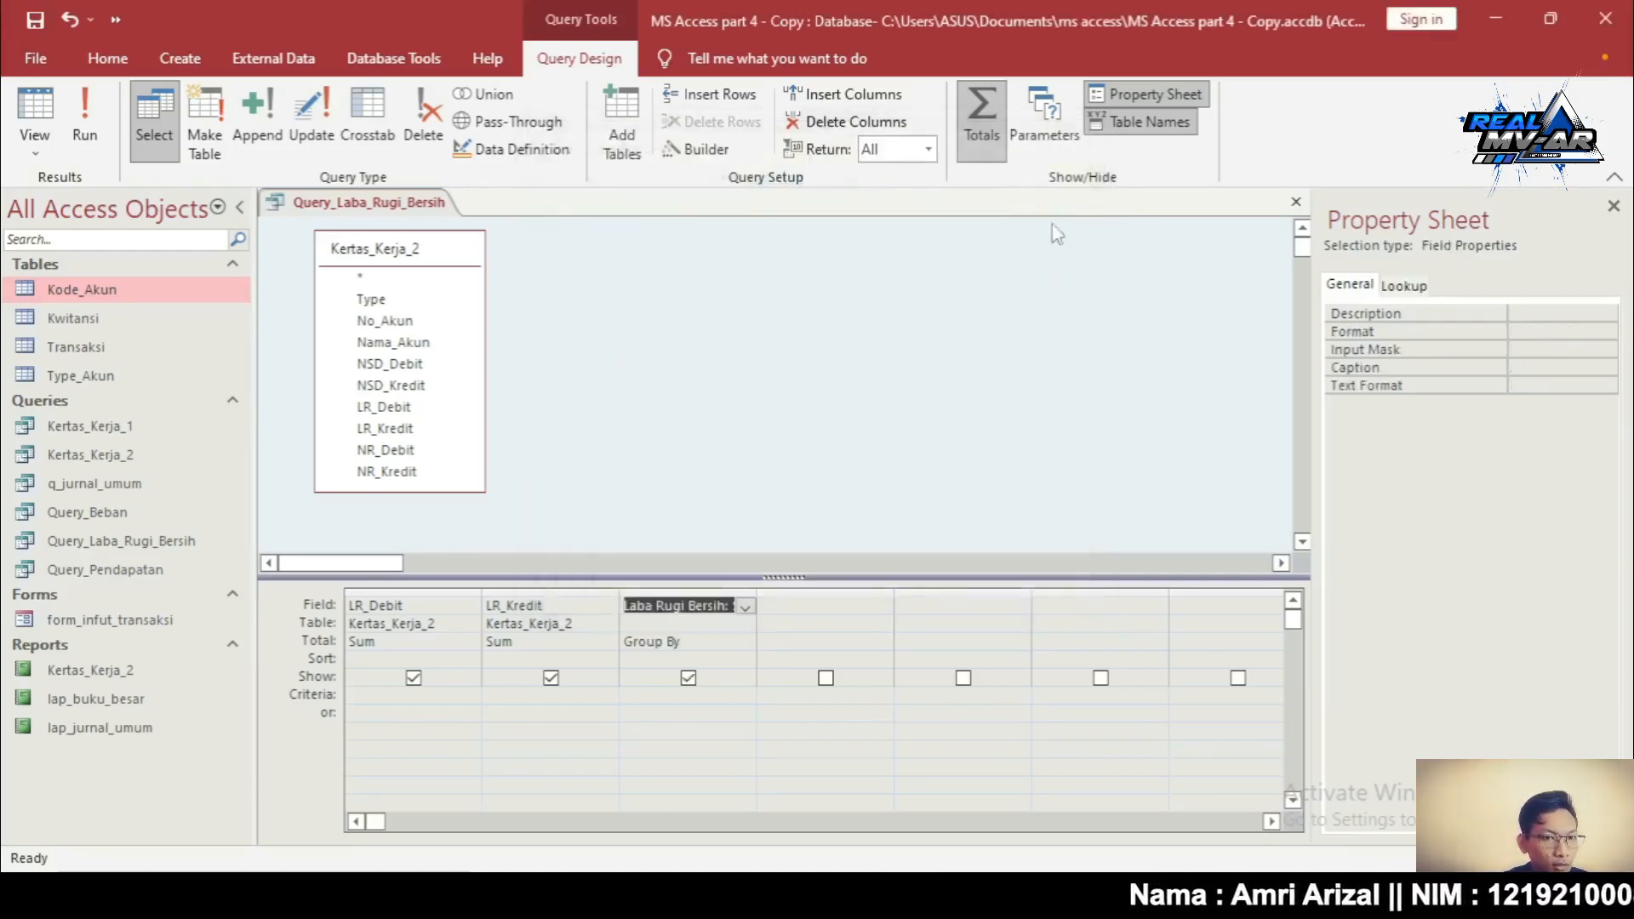
Set the Laba Rugi Bersih column's Total to Expression and its format to Currency
{"action": "left_click", "coordinate": [692, 640]}
{"action": "left_click", "coordinate": [749, 643]}
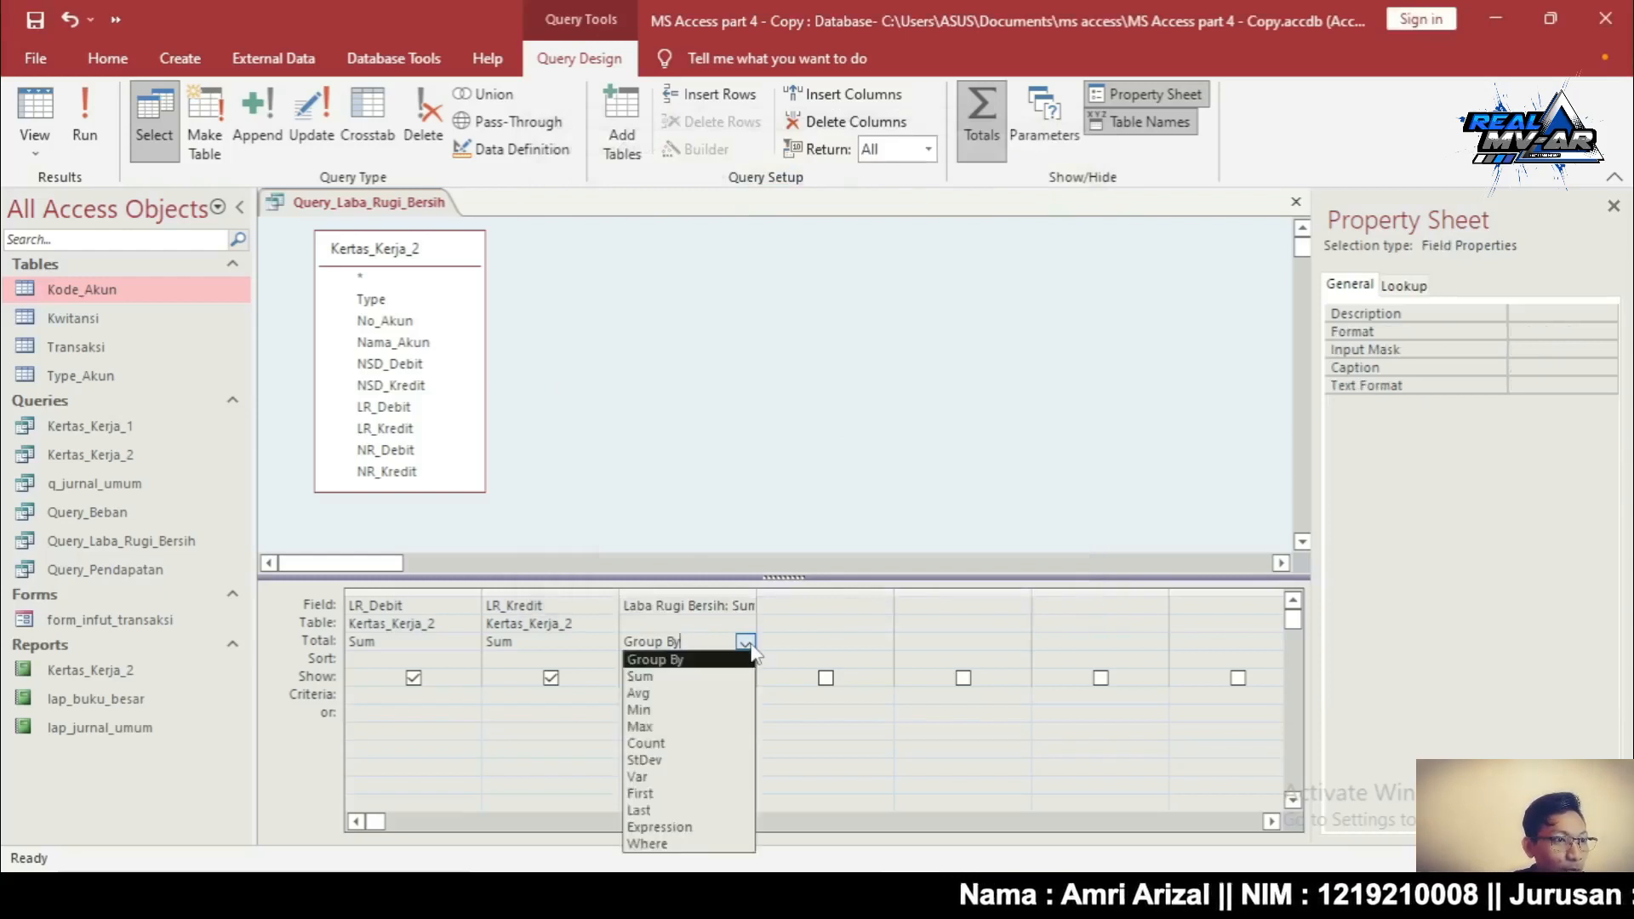
{"action": "left_click", "coordinate": [662, 827]}
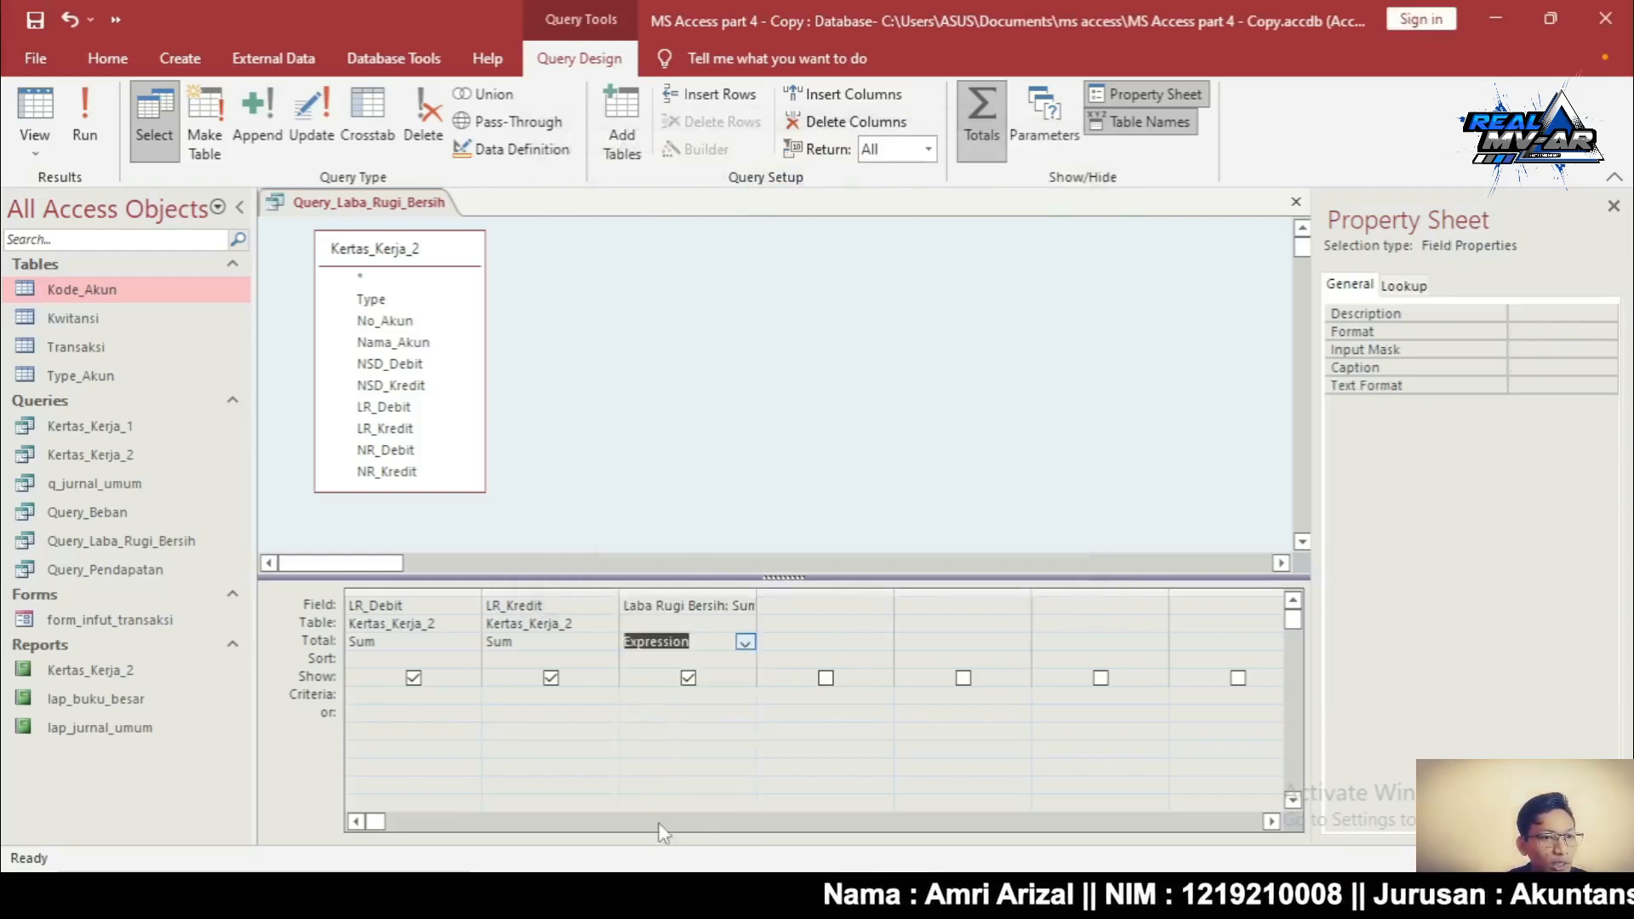
{"action": "left_click", "coordinate": [1588, 329]}
{"action": "type", "text": "currency"}
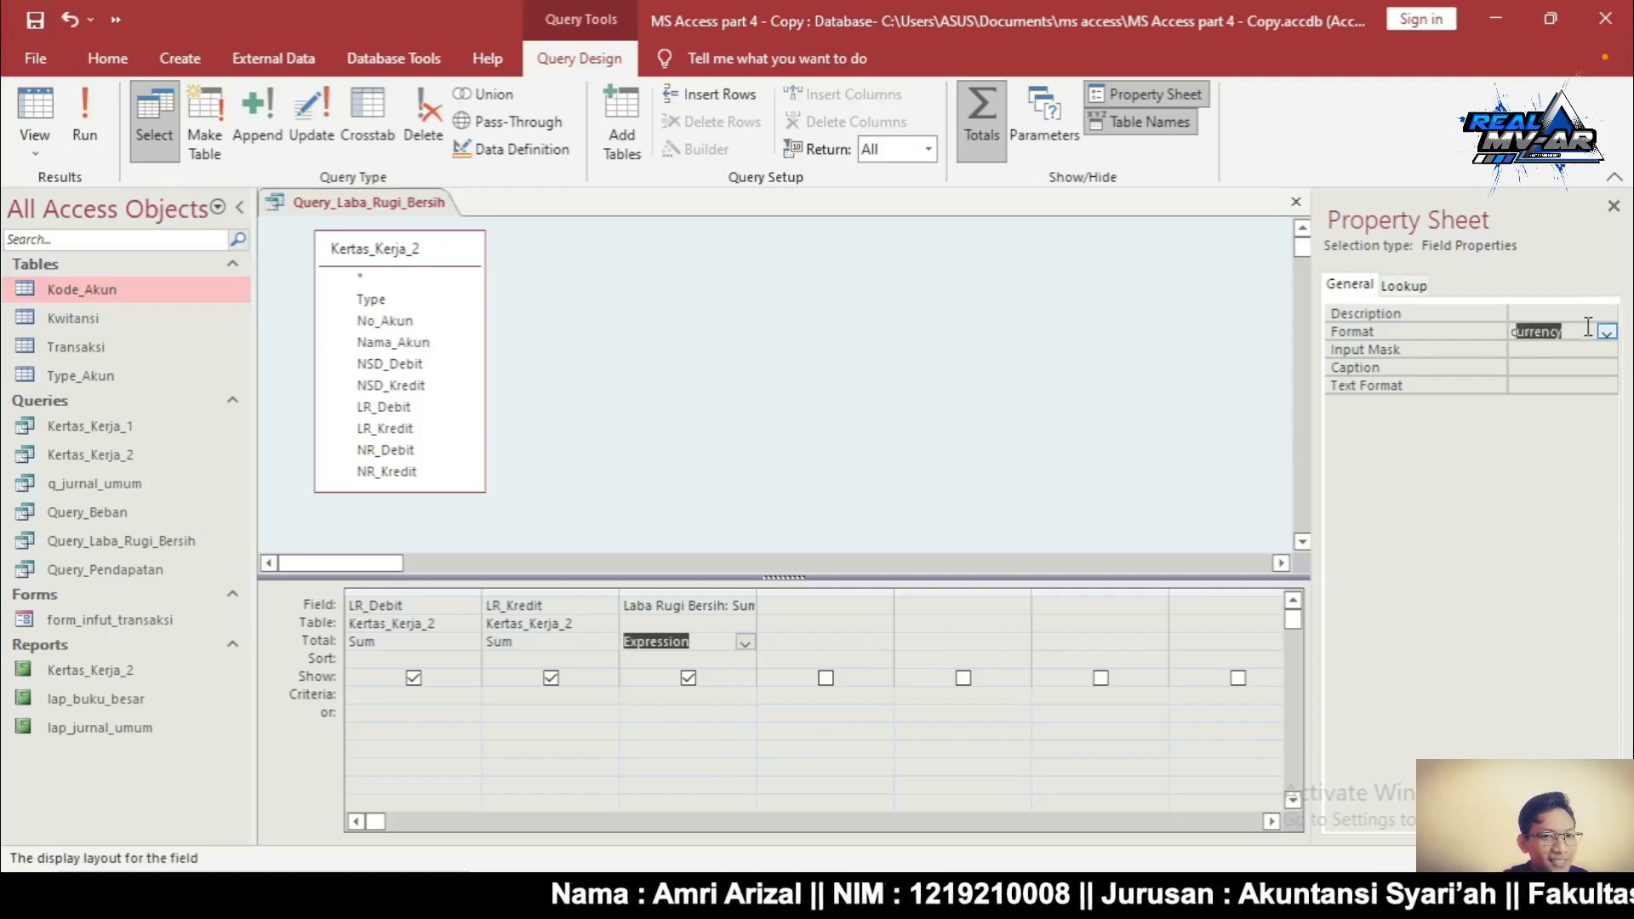
{"action": "key", "text": "Return"}
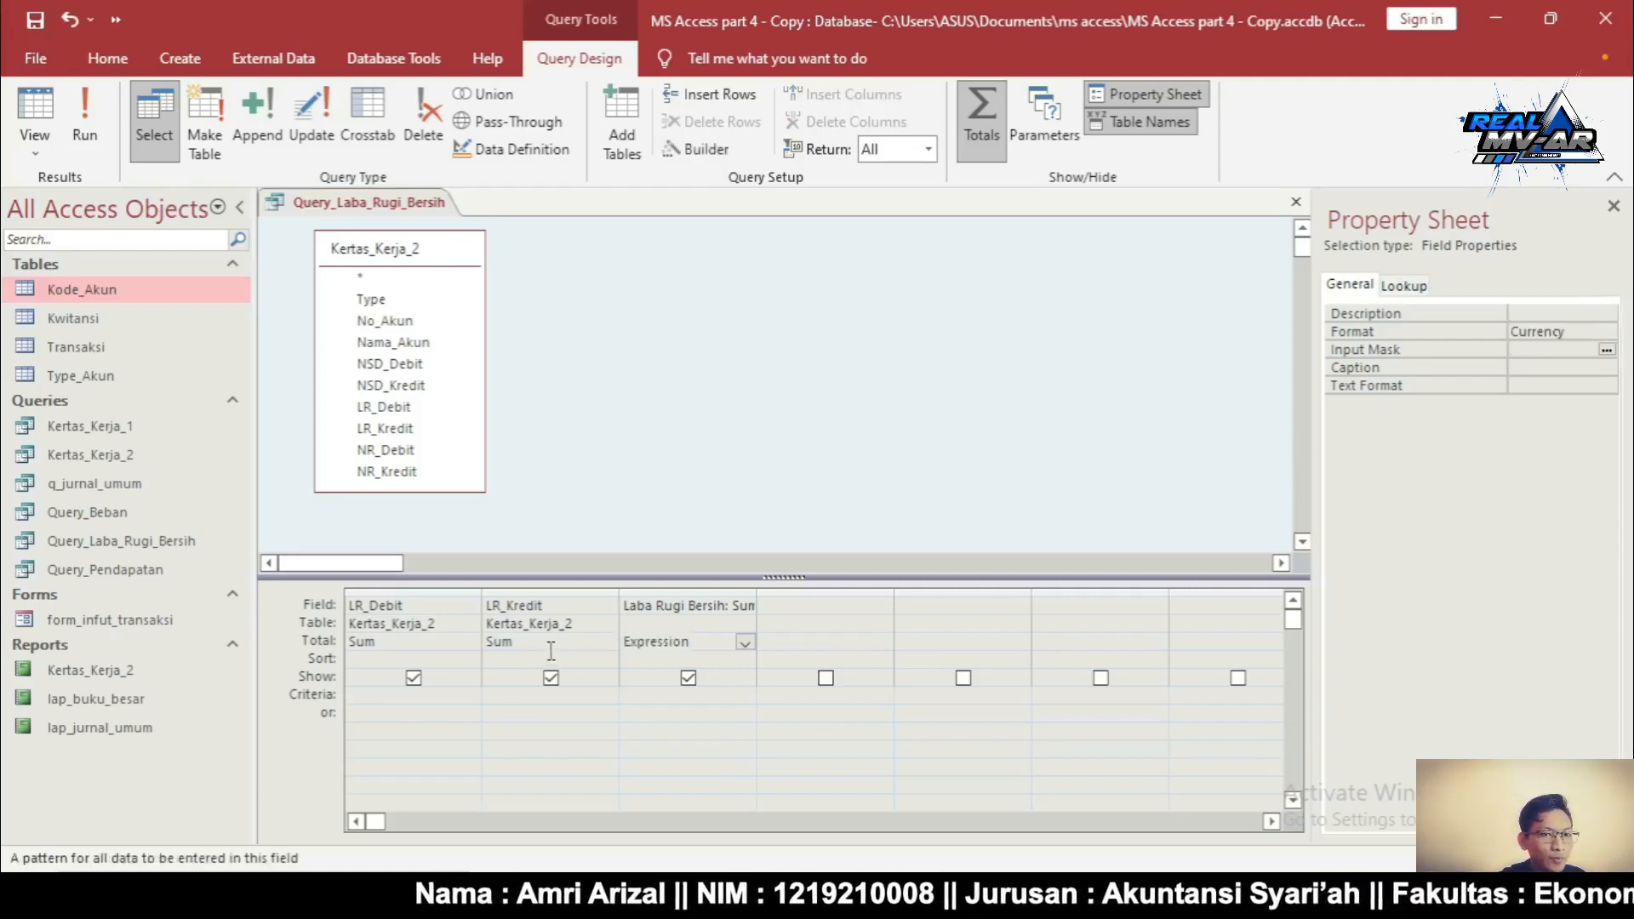
Format the LR_Kredit and LR_Debit columns as Currency
{"action": "left_click", "coordinate": [551, 650]}
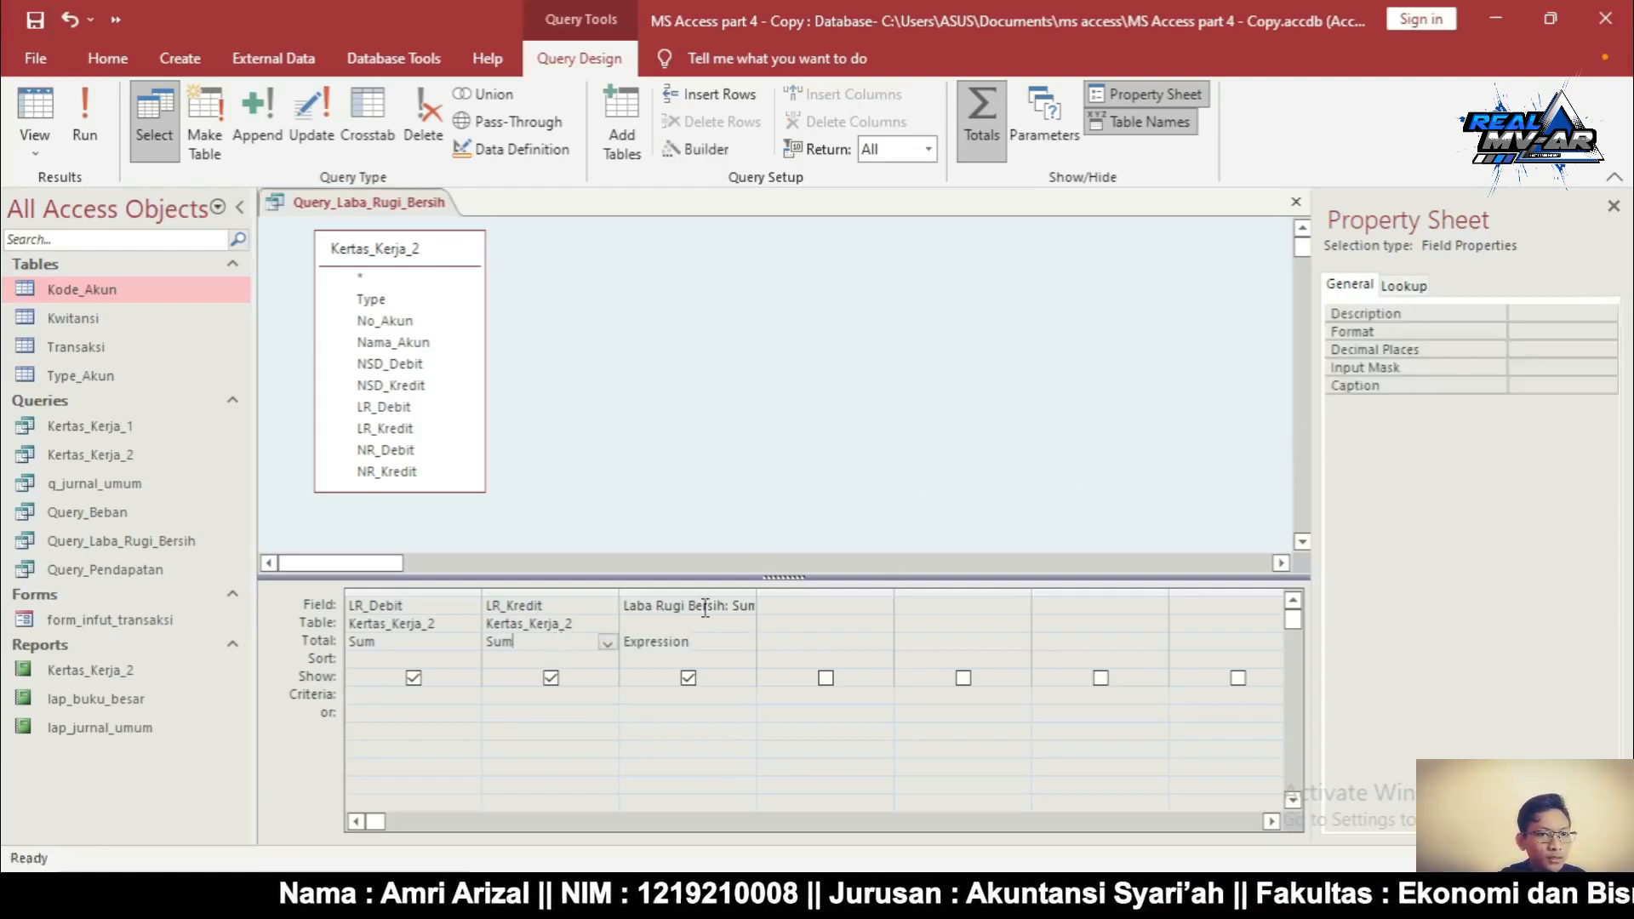
{"action": "left_click", "coordinate": [1523, 331]}
{"action": "type", "text": "Currency"}
{"action": "key", "text": "Return"}
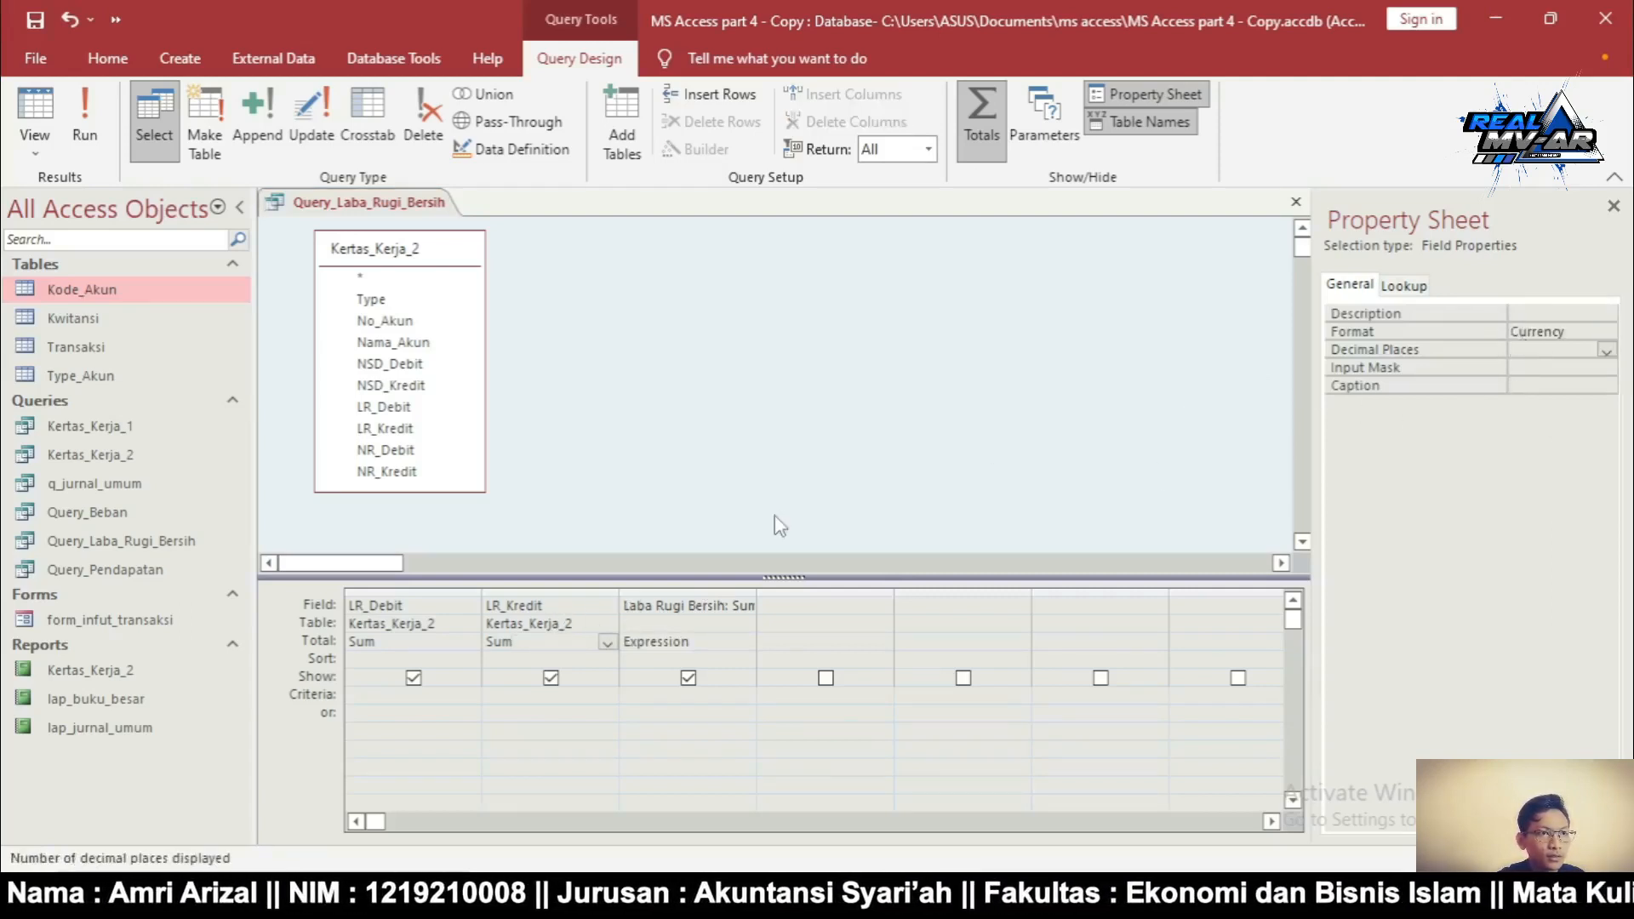
{"action": "left_click", "coordinate": [415, 643]}
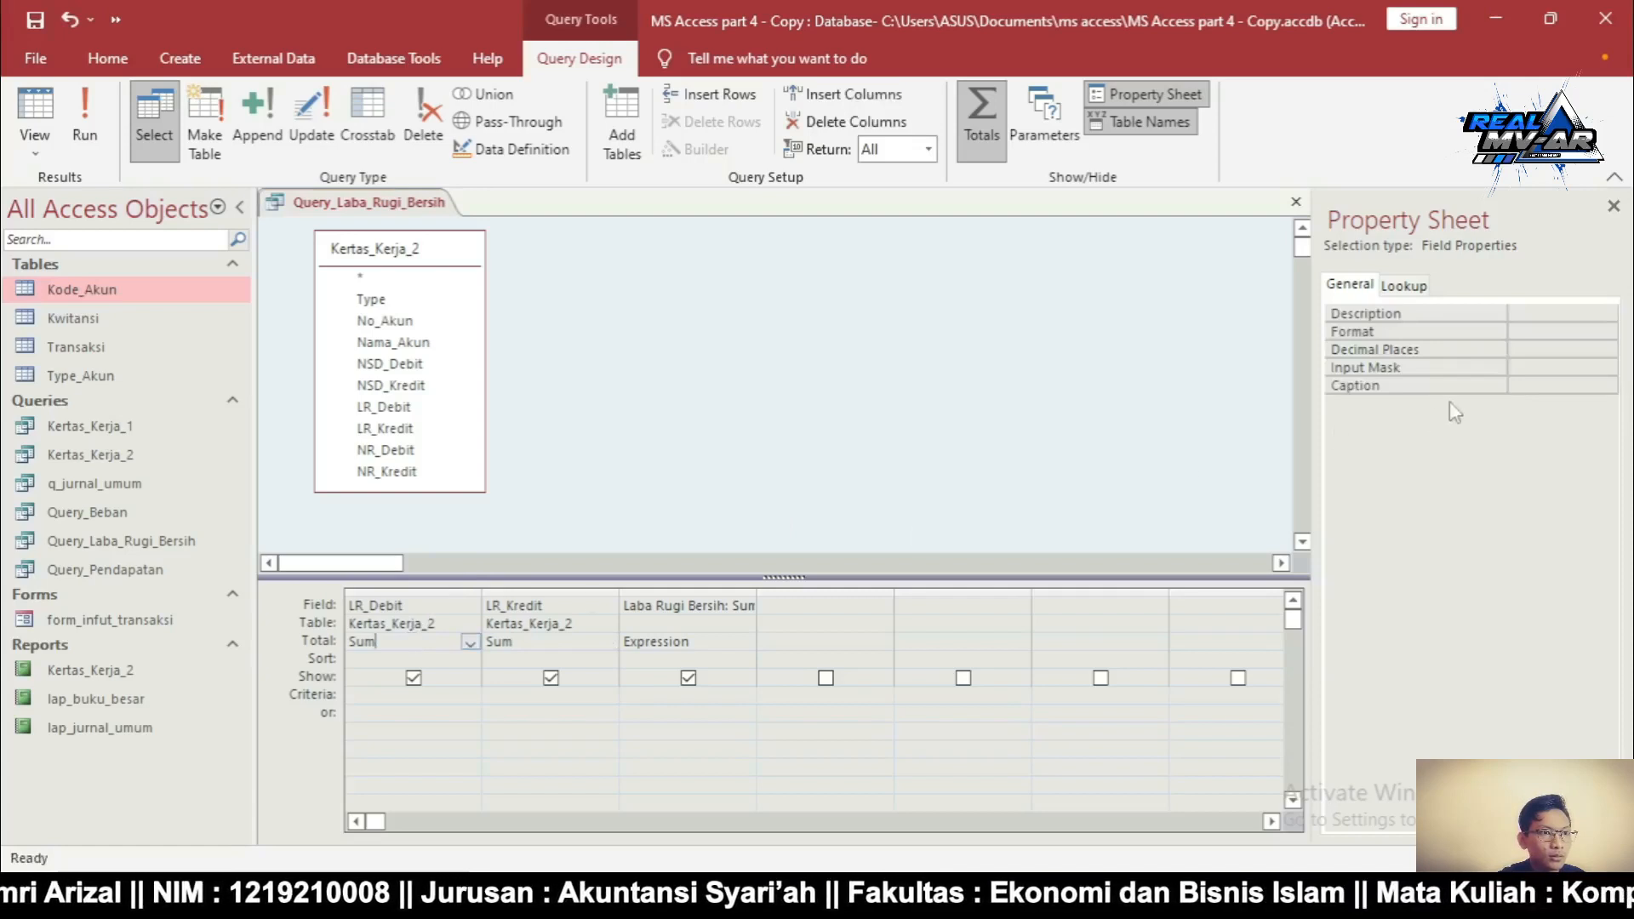
{"action": "type", "text": "Currency"}
{"action": "key", "text": "Return"}
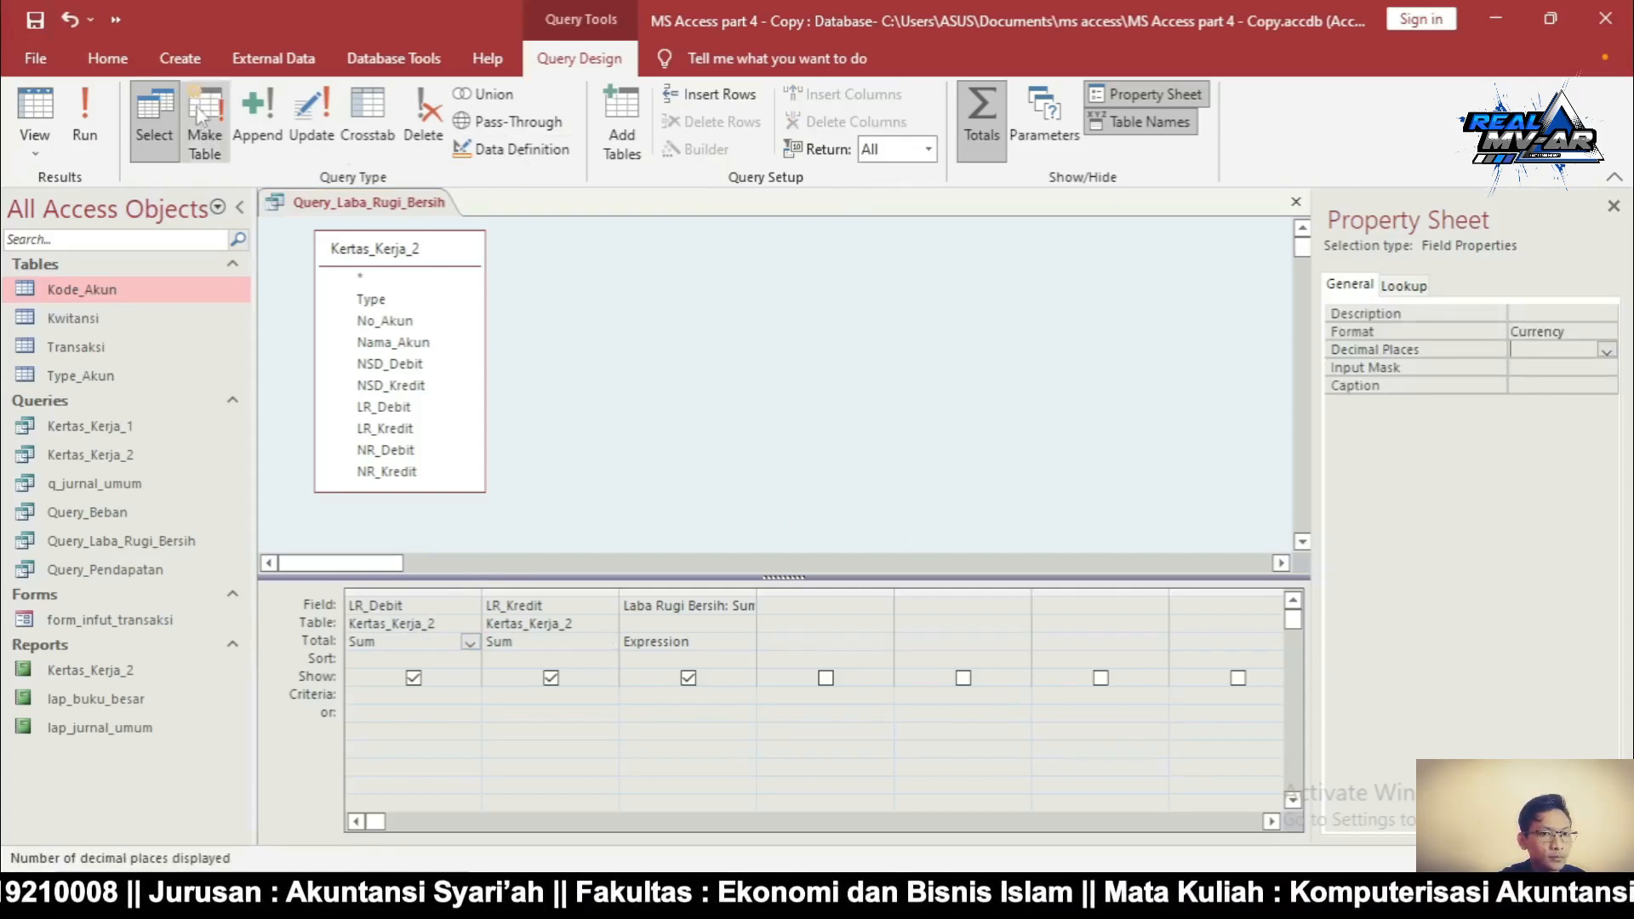
Run the query with the SumofDebit parameter left blank, examine the Laba Rugi Bersih result, and close the query
{"action": "left_click", "coordinate": [76, 113]}
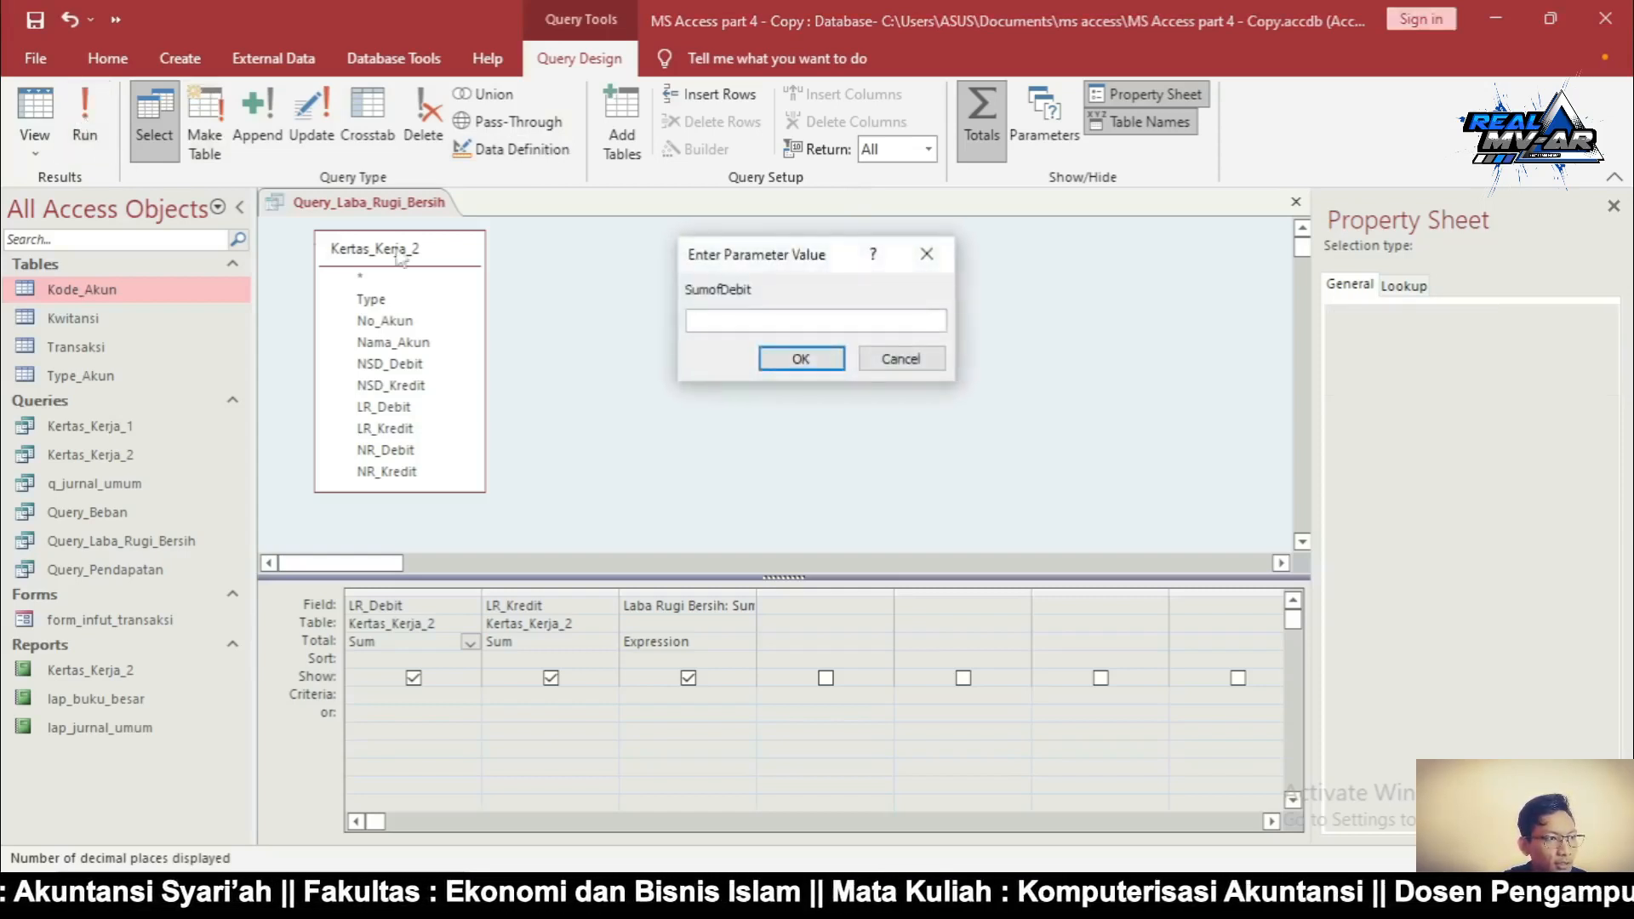
{"action": "left_click", "coordinate": [797, 359]}
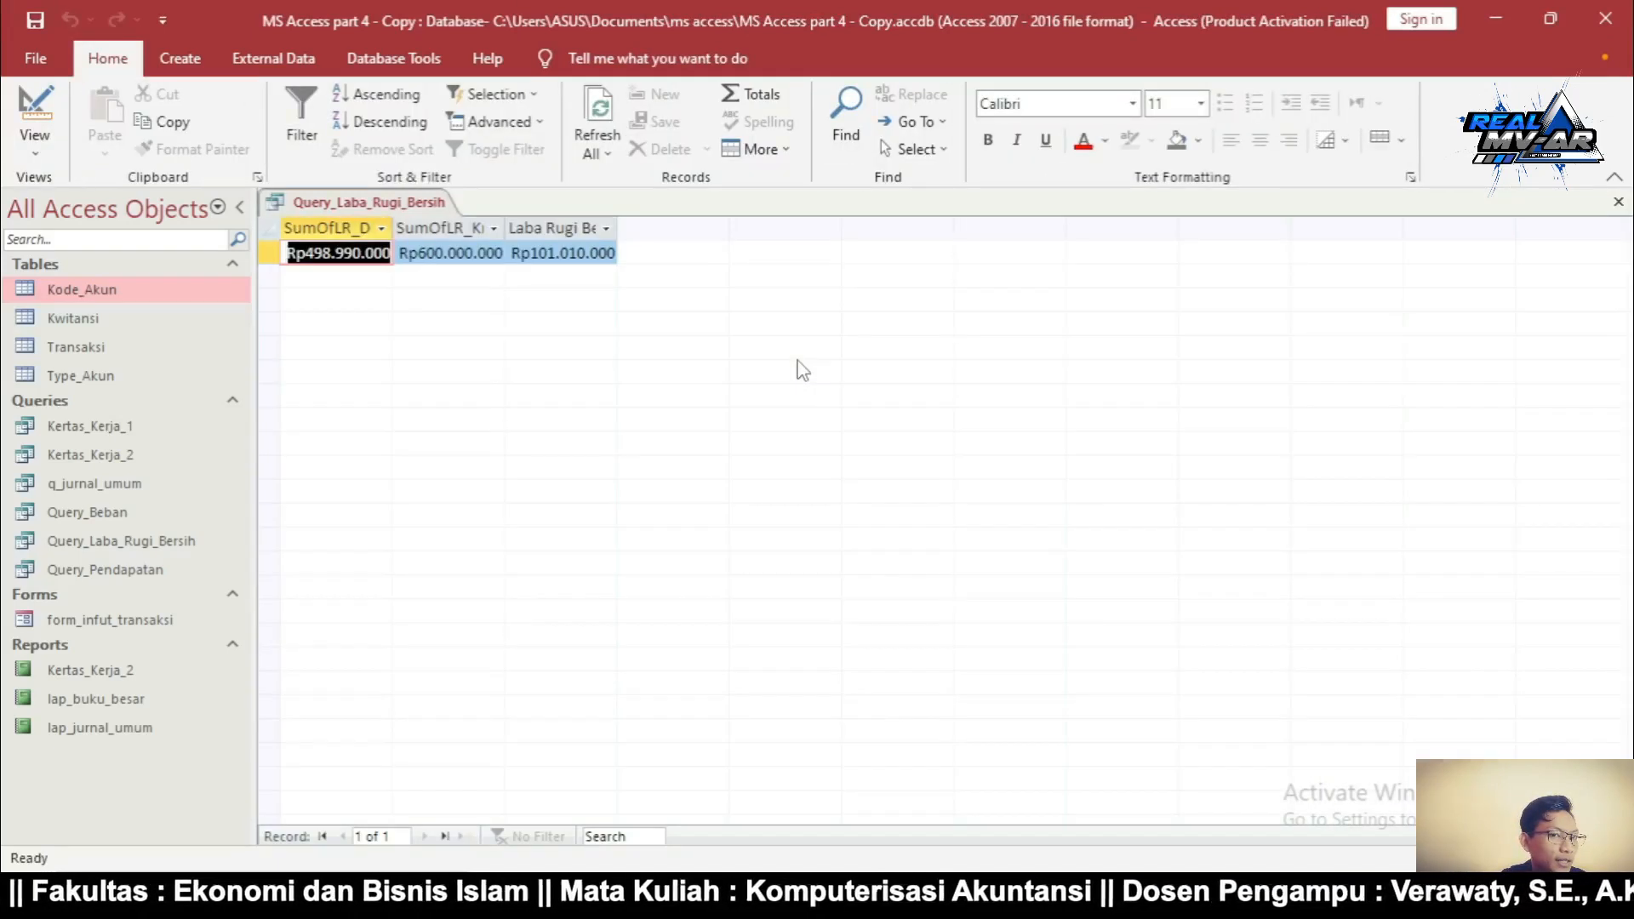
{"action": "left_click", "coordinate": [549, 258]}
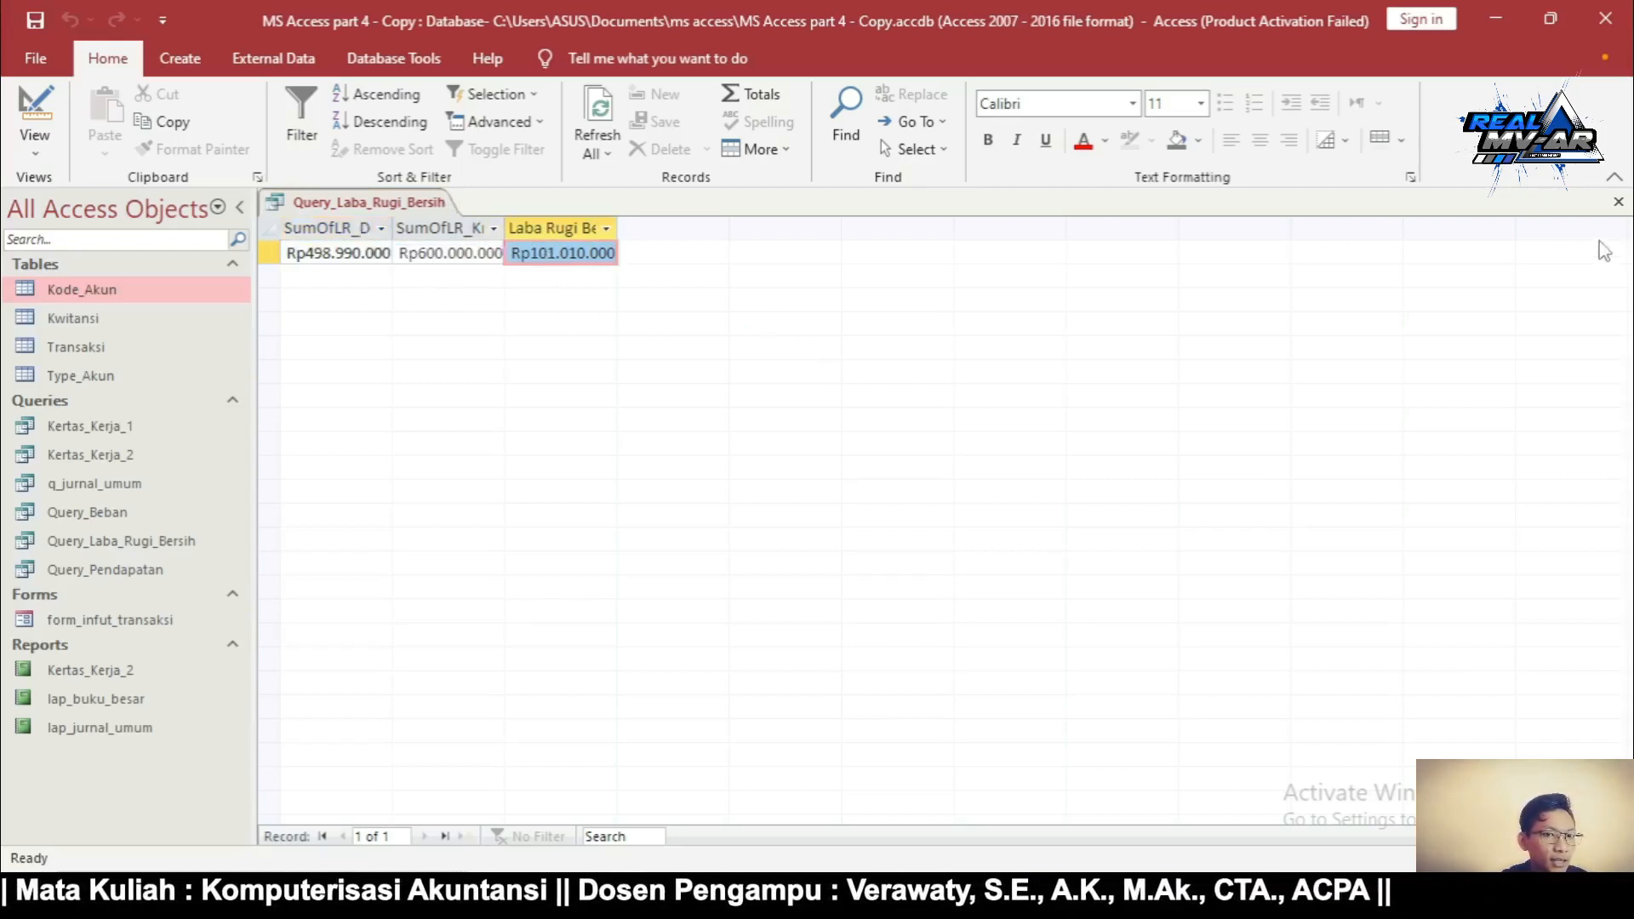
{"action": "left_click", "coordinate": [1619, 203]}
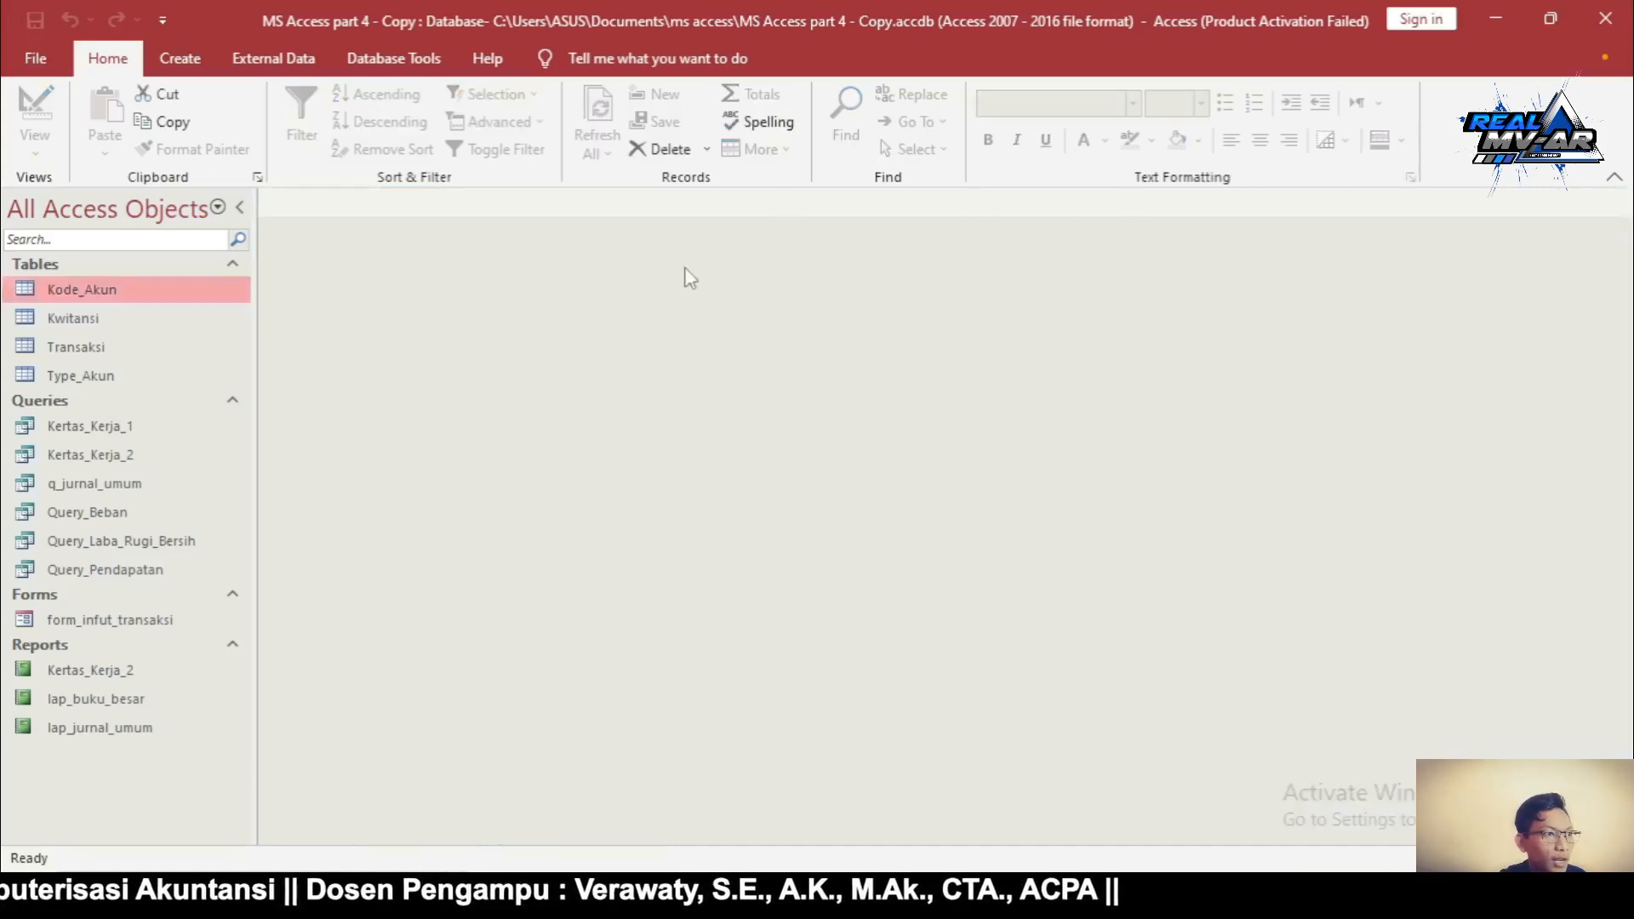
Create a blank report and switch it to Design View
{"action": "left_click", "coordinate": [183, 64]}
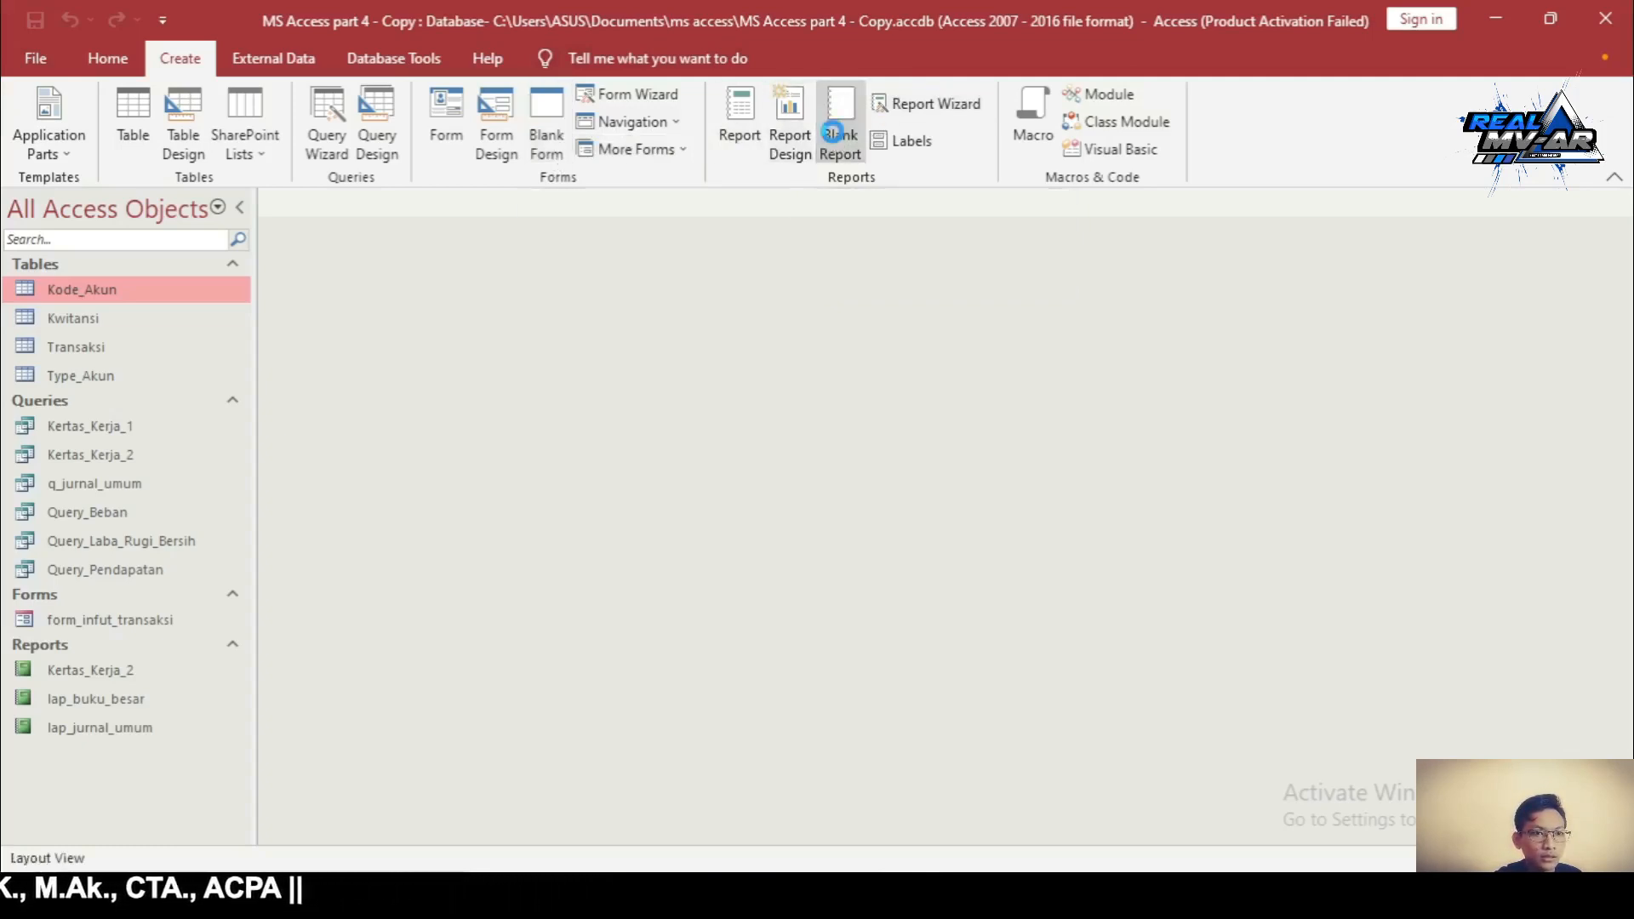
{"action": "left_click", "coordinate": [832, 131]}
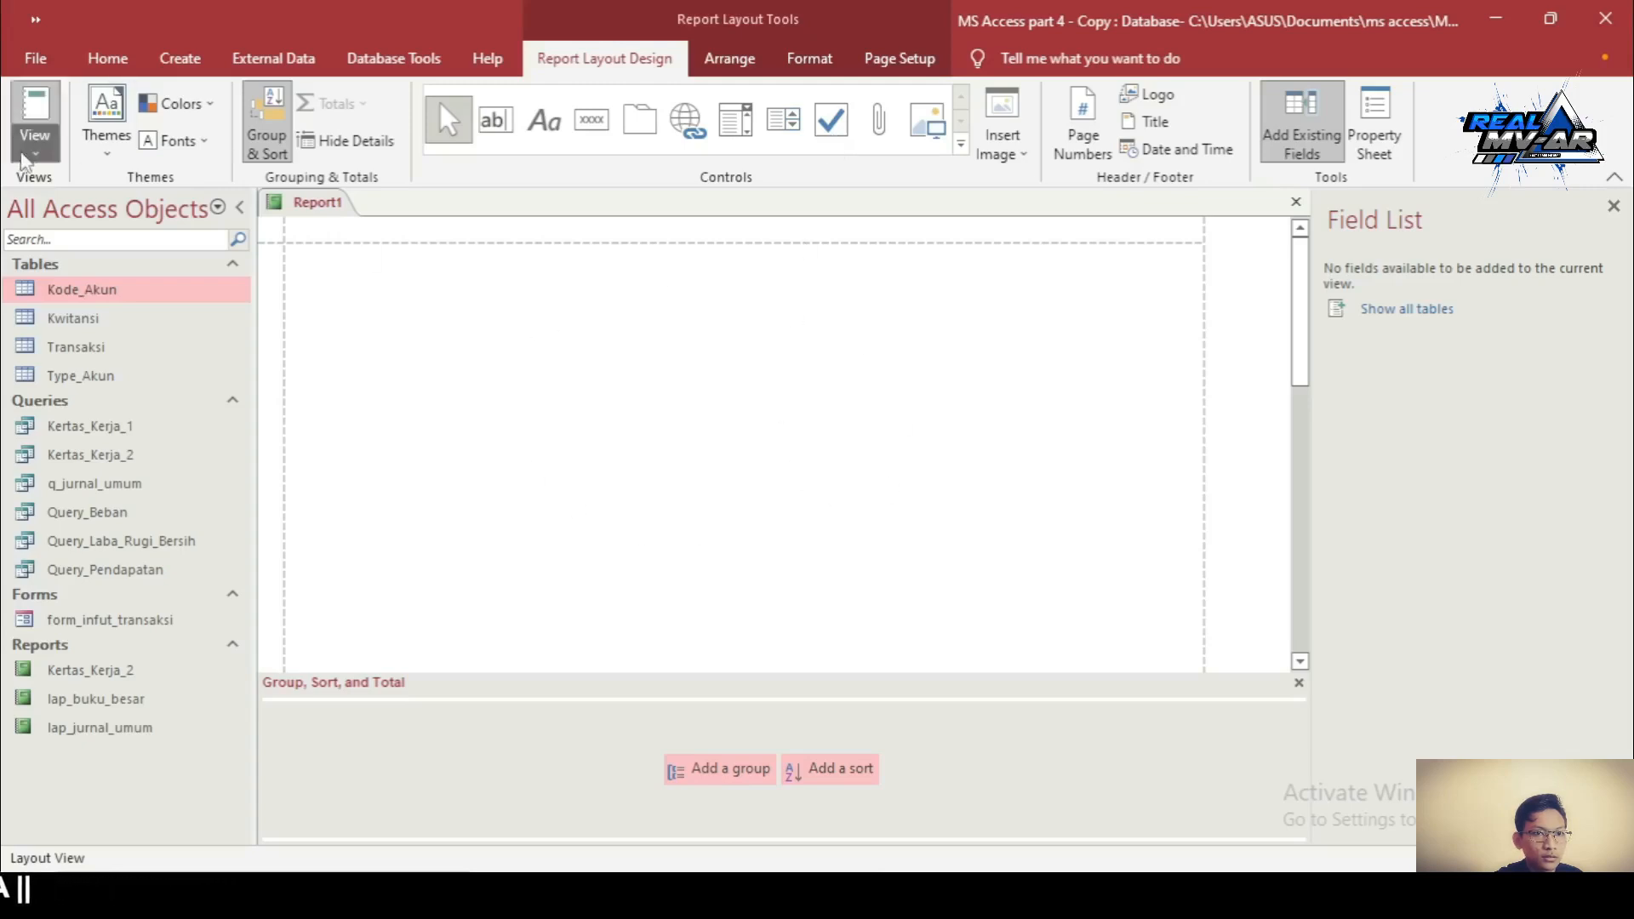
{"action": "left_click", "coordinate": [25, 157]}
{"action": "left_click", "coordinate": [85, 350]}
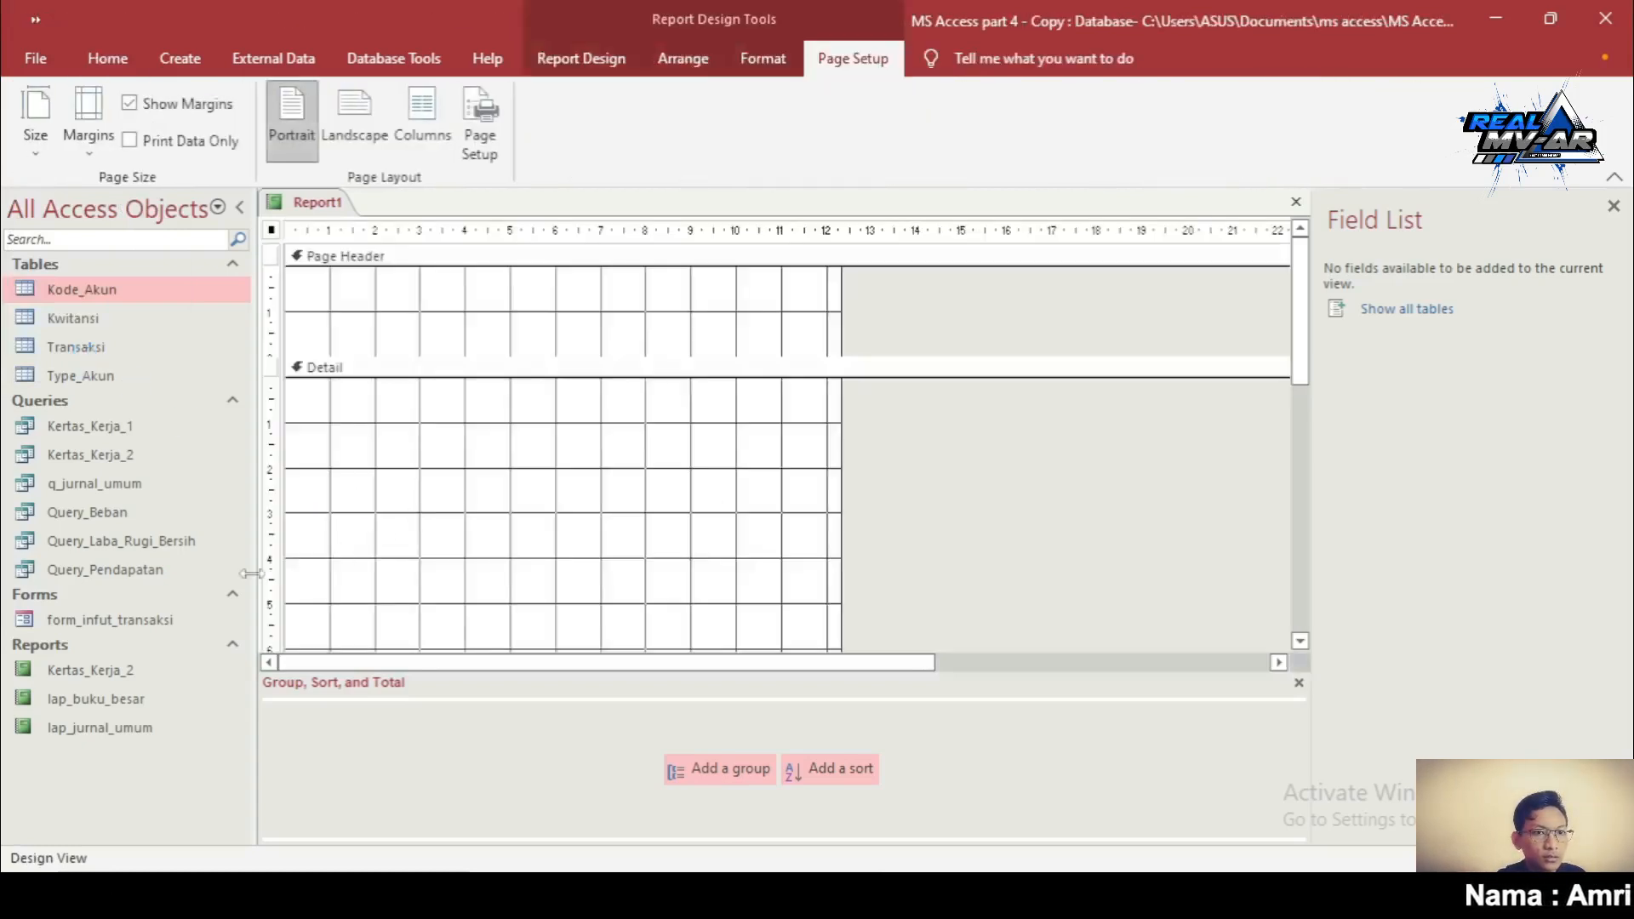
Insert Query_Pendapatan at the start of the report's Detail section as a subreport named Query_Pendapatan subreport
{"action": "left_click", "coordinate": [119, 570]}
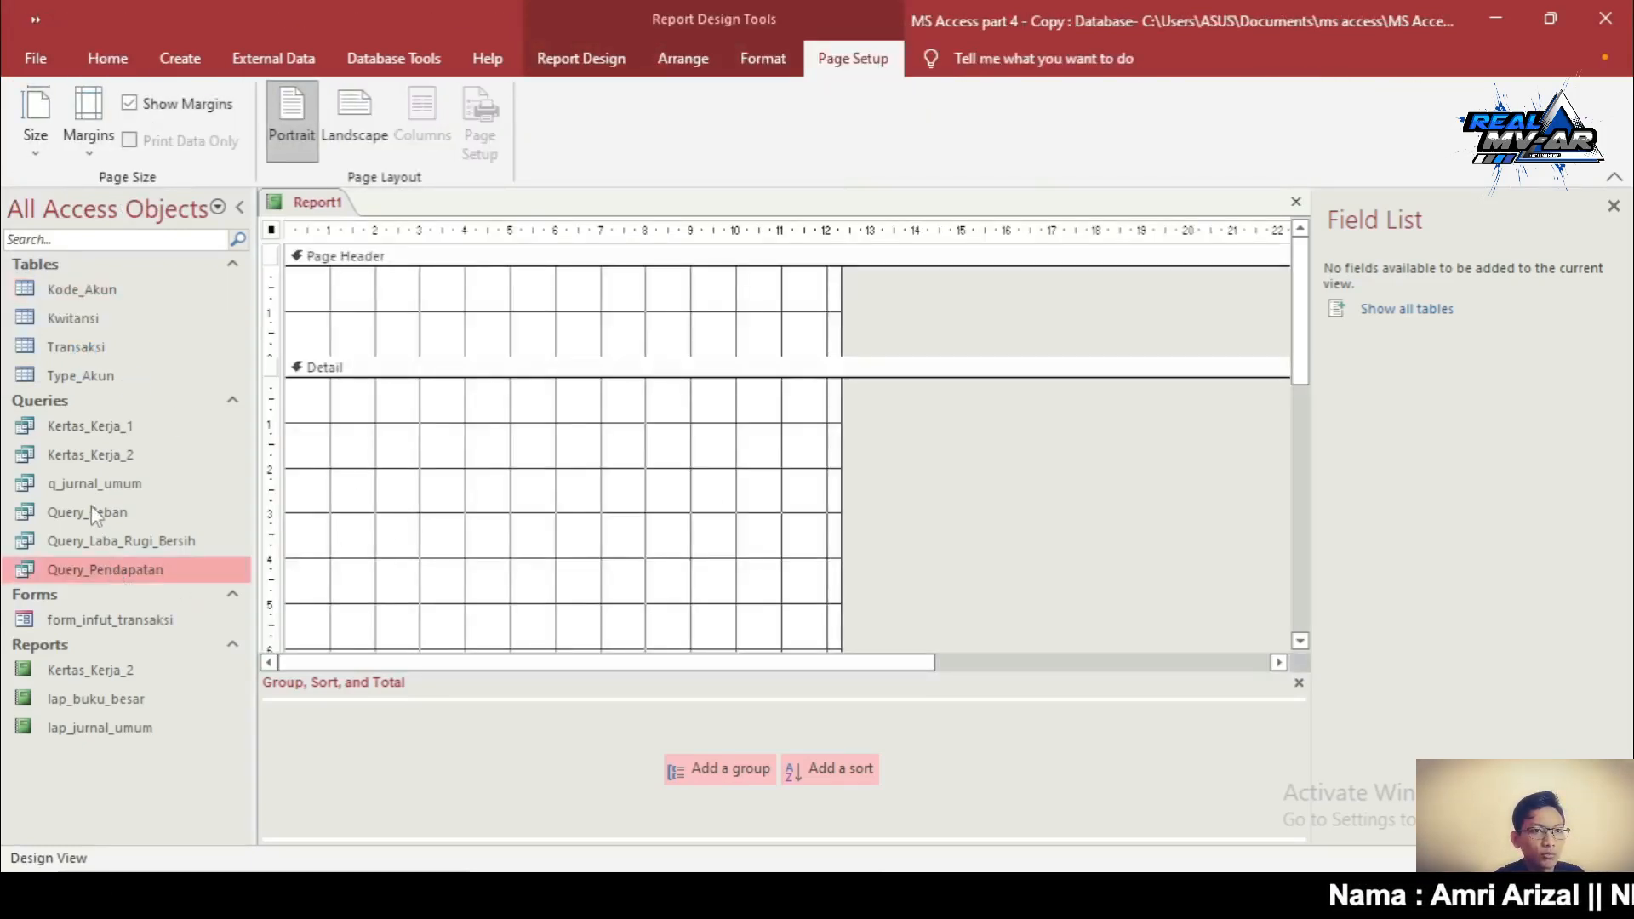
{"action": "left_click", "coordinate": [92, 510]}
{"action": "left_click", "coordinate": [132, 543]}
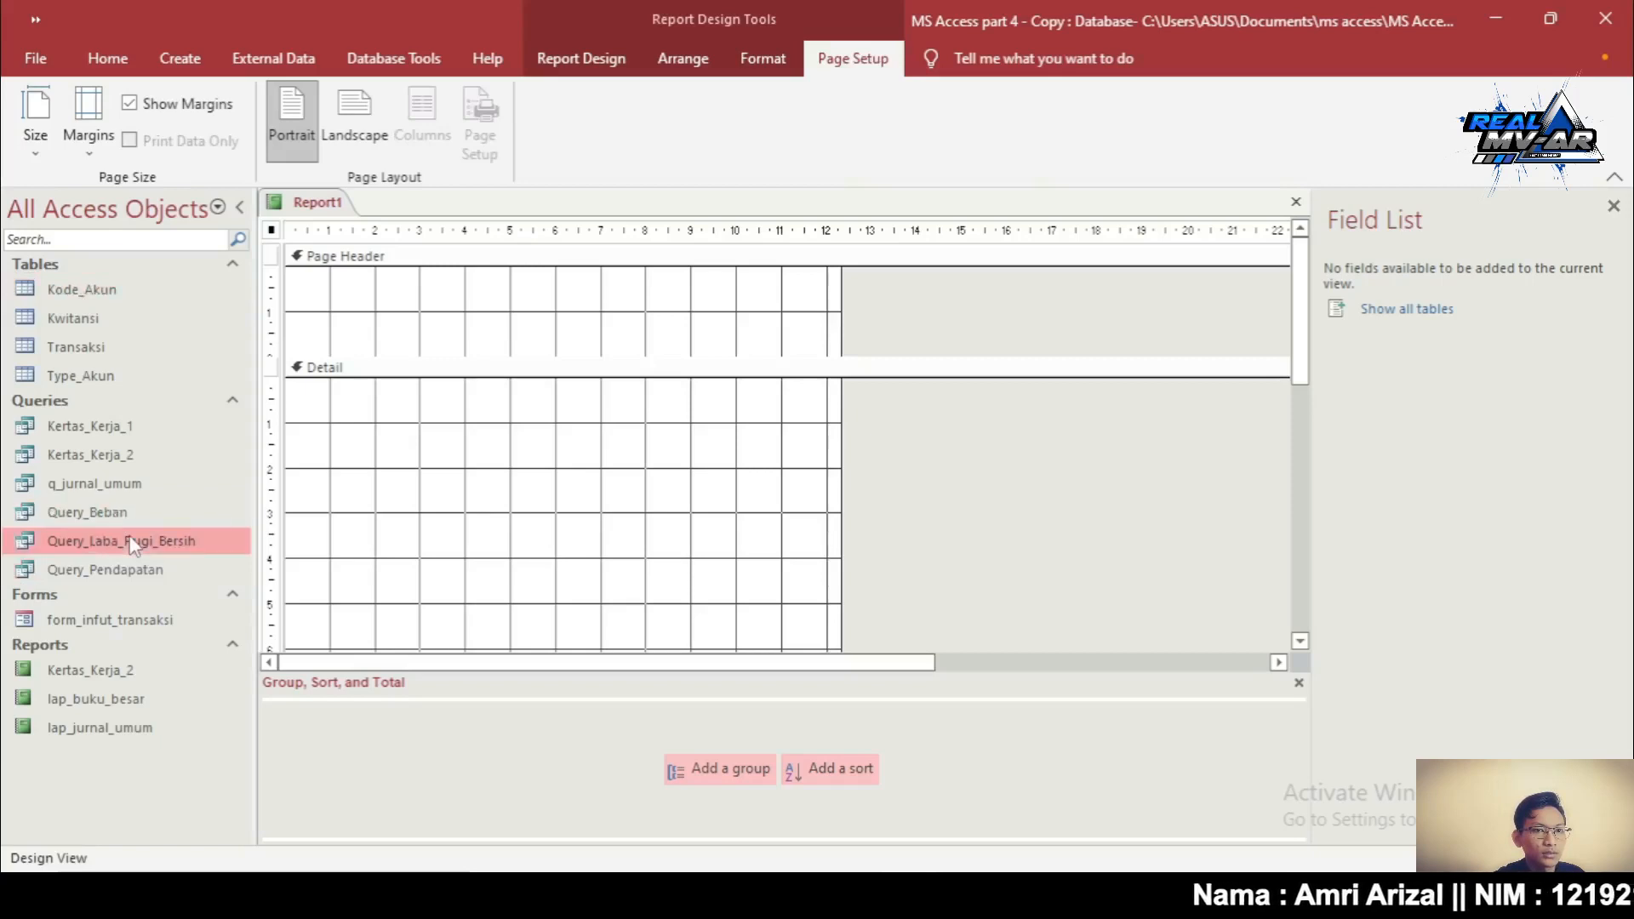
{"action": "left_click", "coordinate": [114, 572]}
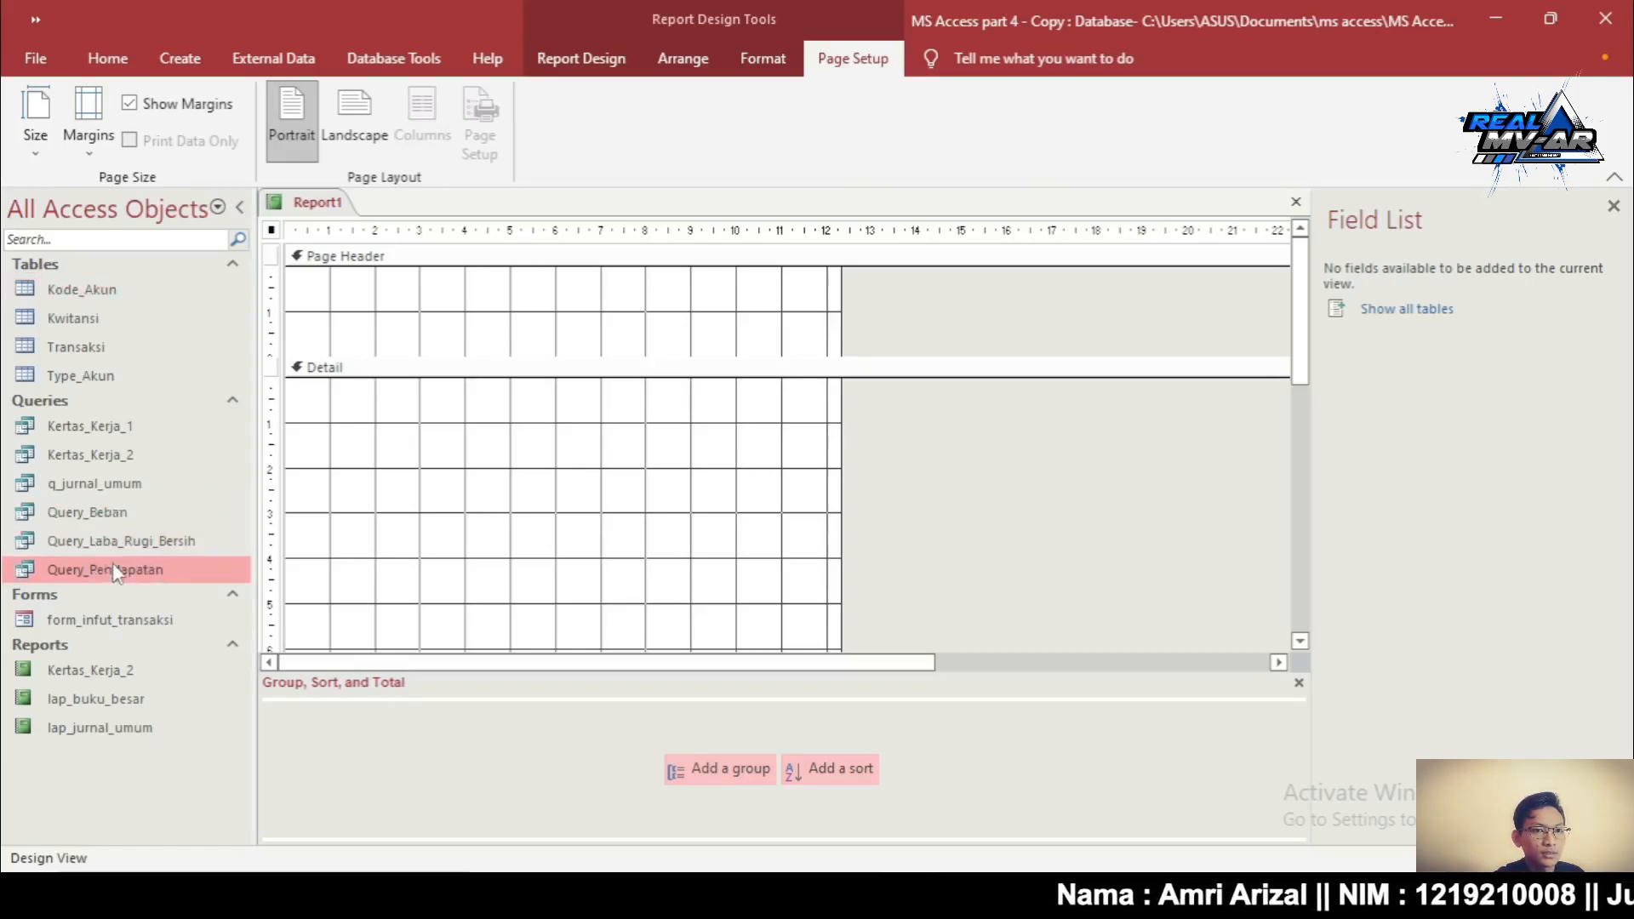
{"action": "left_click_drag", "start_coordinate": [113, 564], "coordinate": [311, 400]}
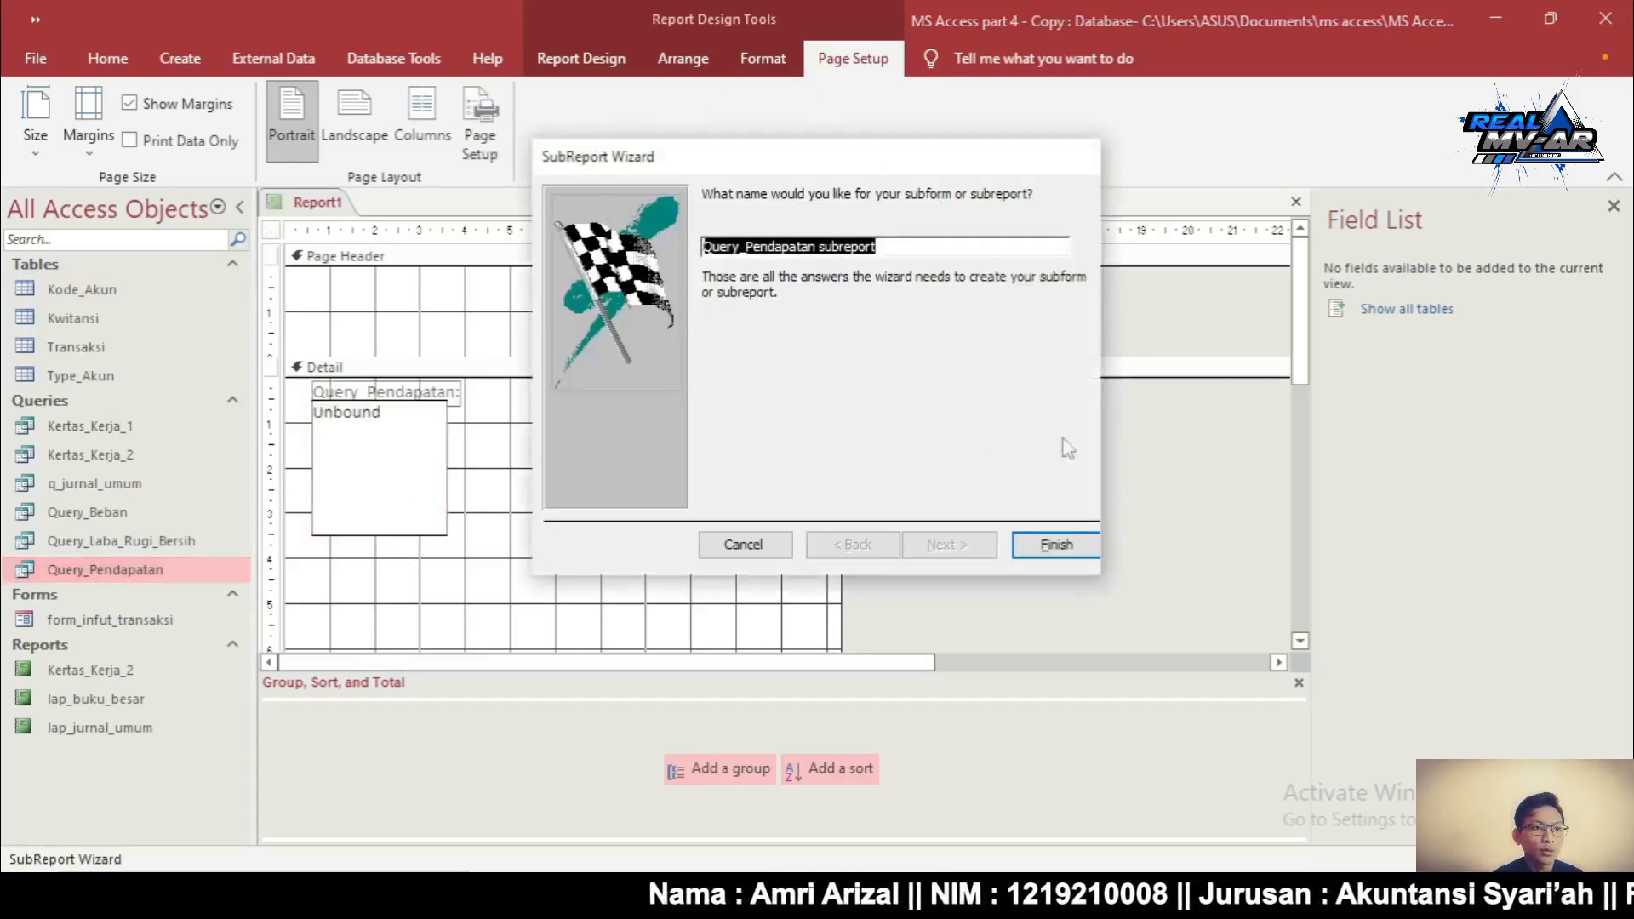
{"action": "left_click", "coordinate": [1065, 552]}
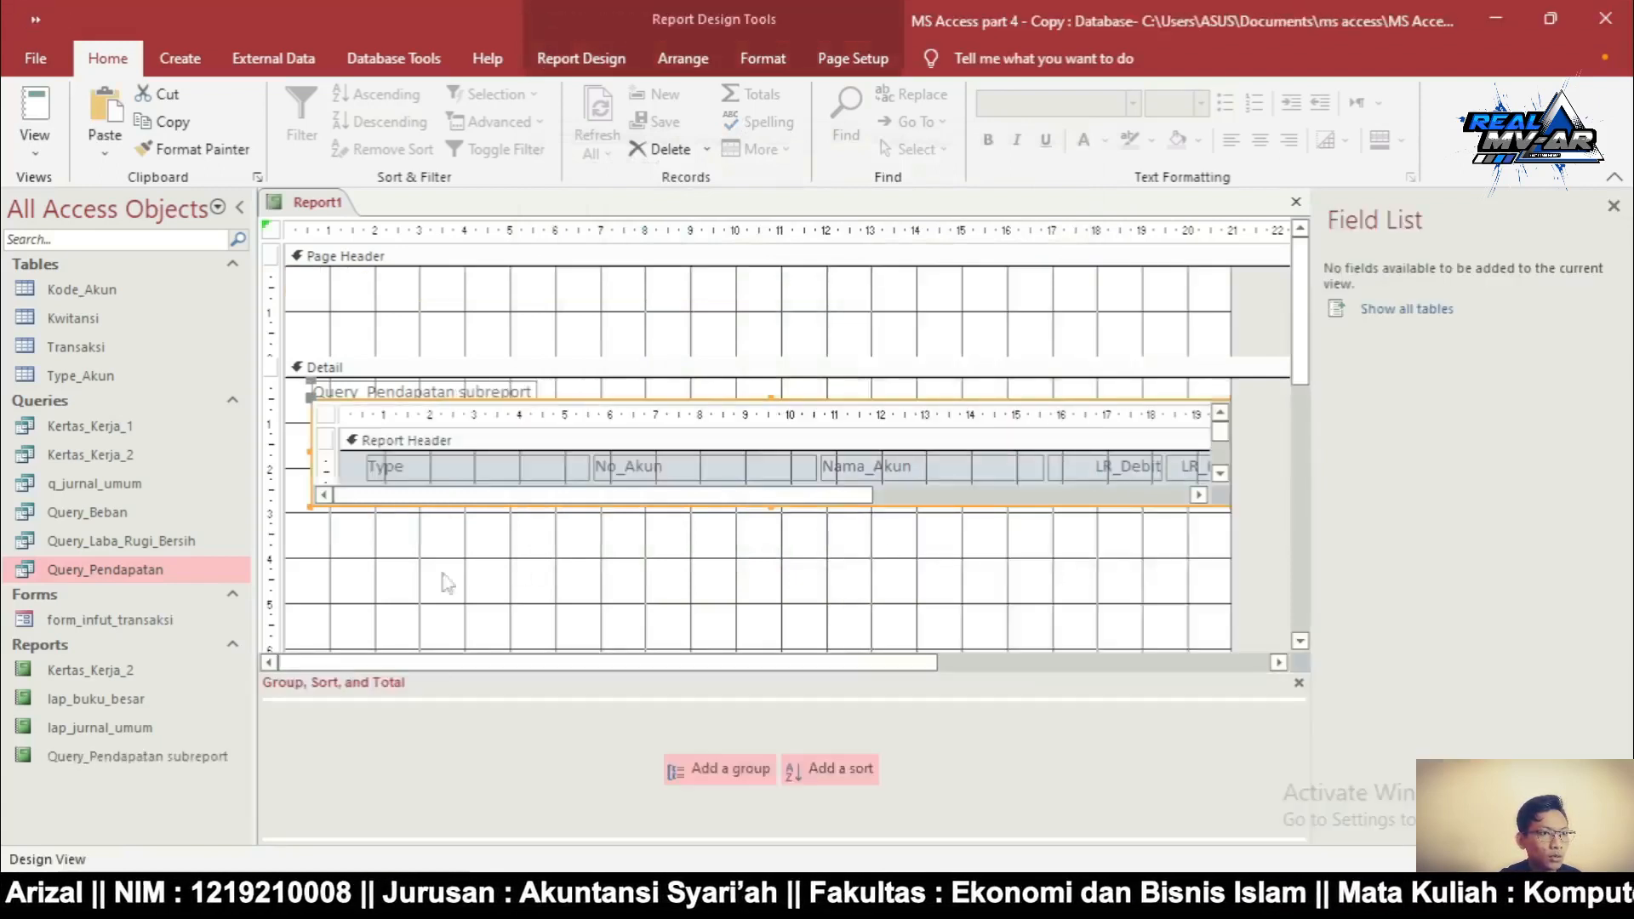
Insert Query_Beban as a subreport named Query_Beban subreport directly below the Query_Pendapatan subreport
{"action": "left_click", "coordinate": [121, 508]}
{"action": "left_click_drag", "start_coordinate": [121, 508], "coordinate": [308, 533]}
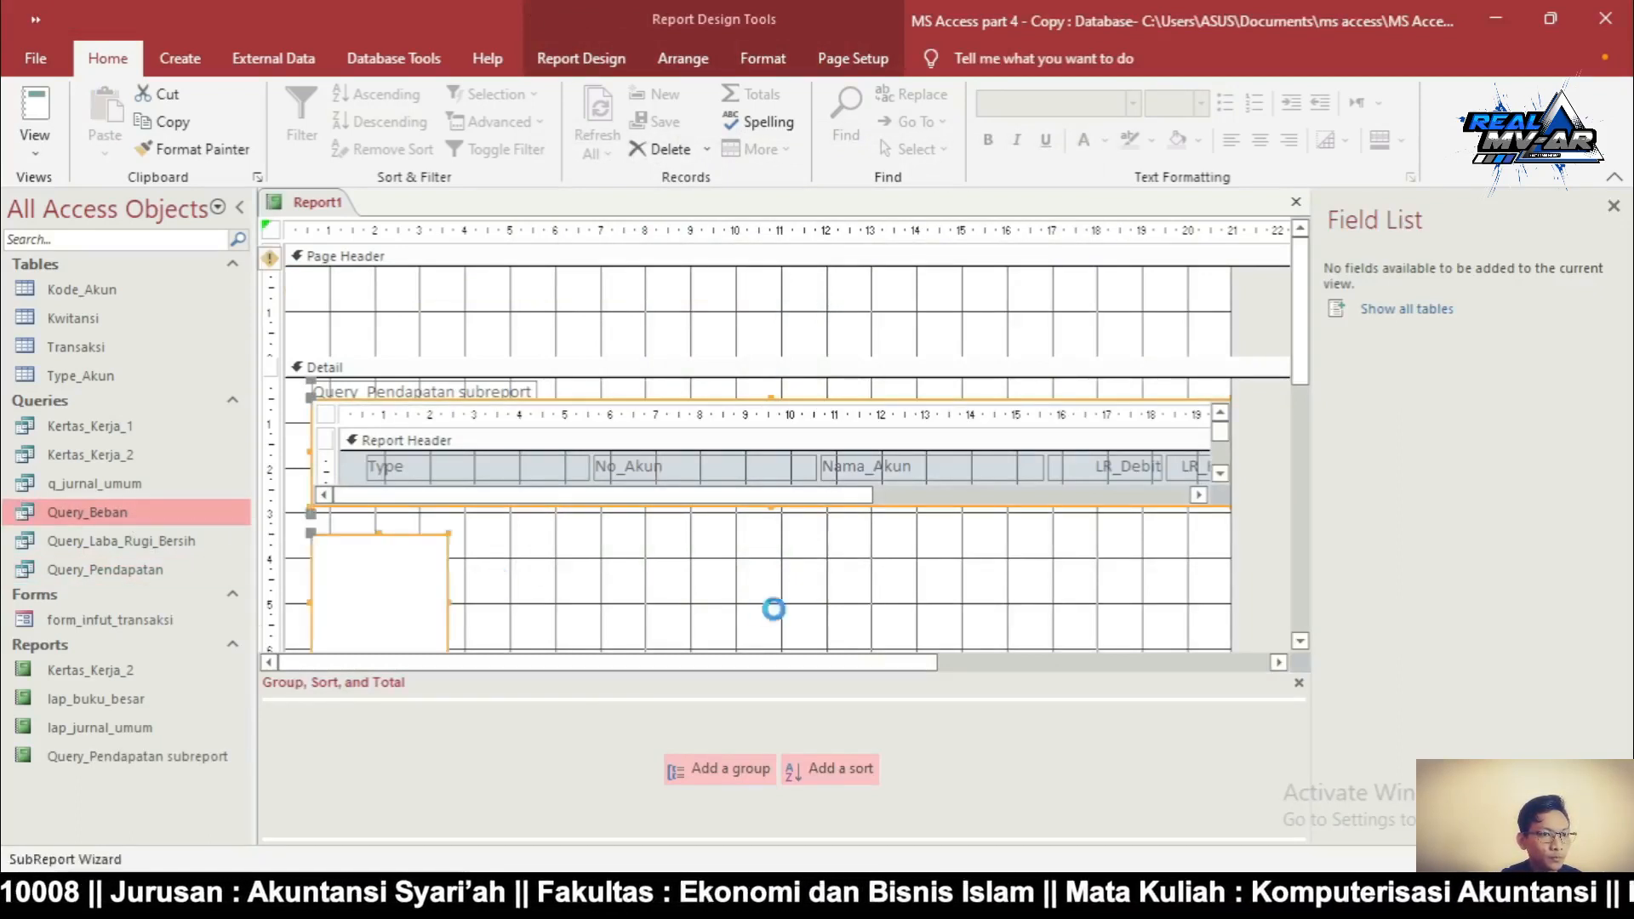
{"action": "left_click", "coordinate": [1052, 549]}
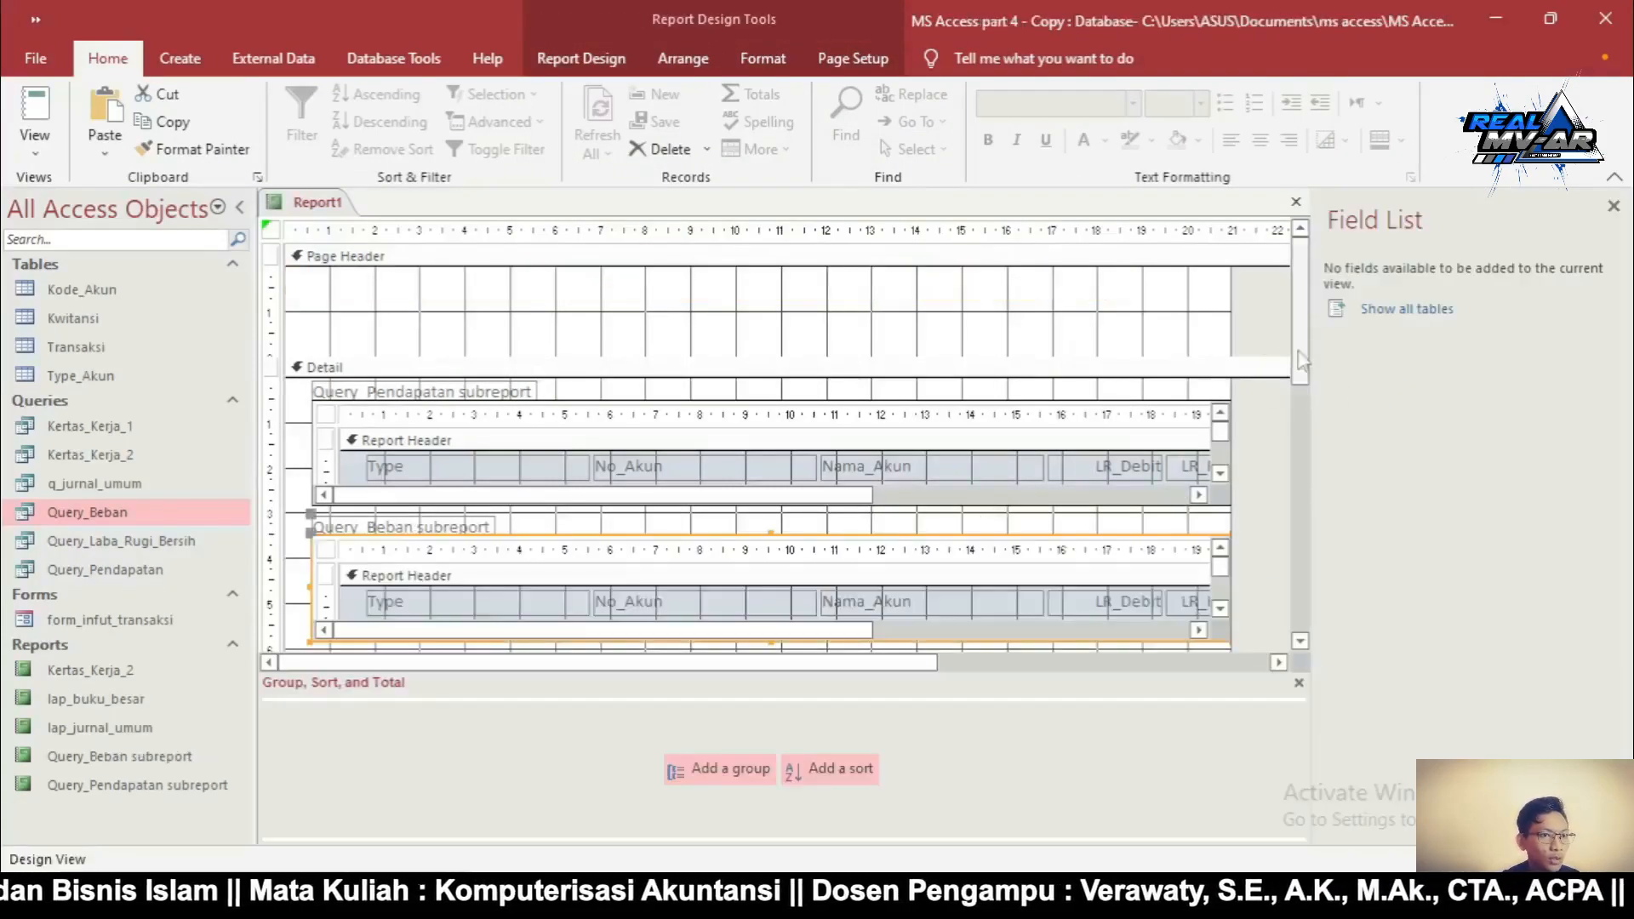
Insert Query_Laba_Rugi_Bersih as a subreport named Query_Laba_Rugi_Bersih subreport directly below the Query_Beban subreport
{"action": "left_click_drag", "start_coordinate": [1303, 375], "coordinate": [1302, 429]}
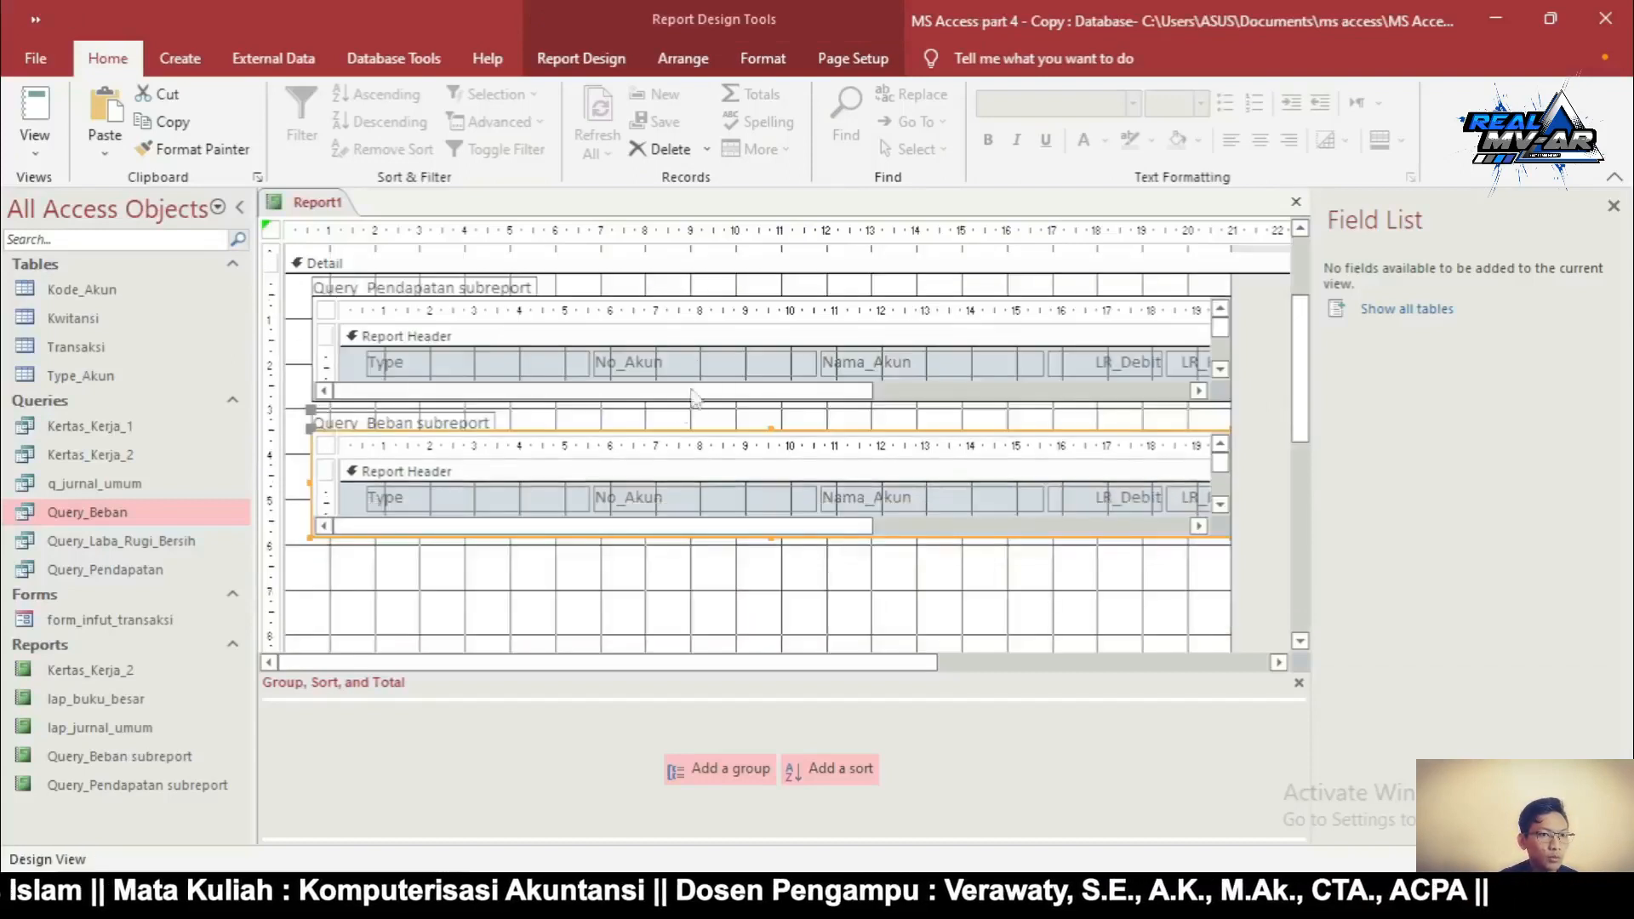
{"action": "left_click_drag", "start_coordinate": [141, 545], "coordinate": [308, 575]}
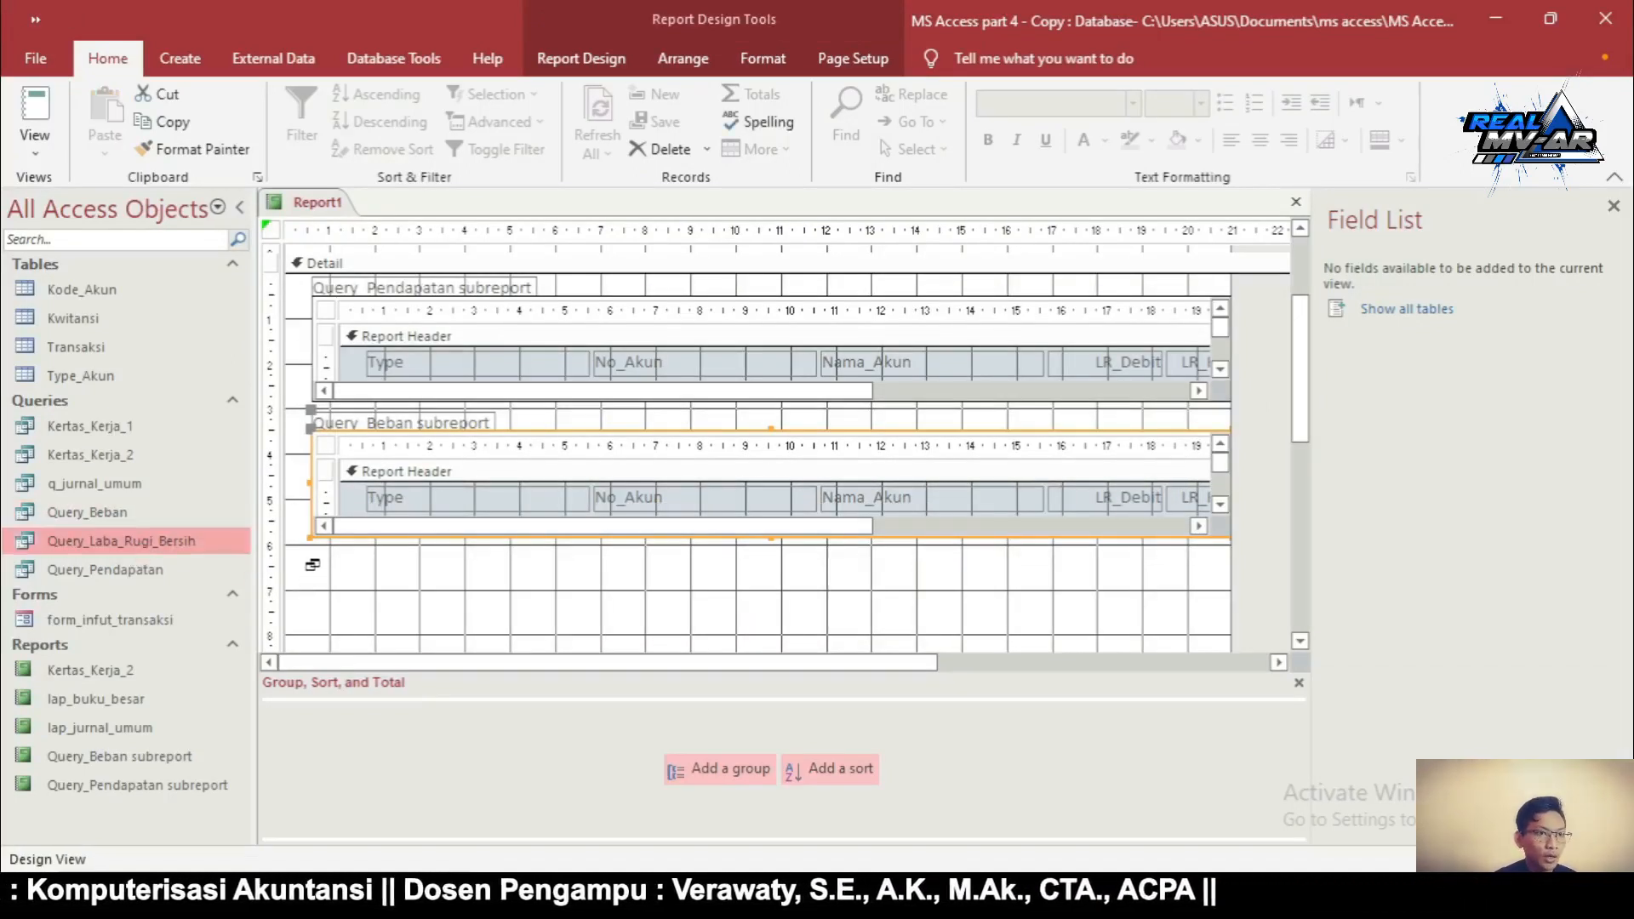
{"action": "left_click_drag", "start_coordinate": [312, 564], "coordinate": [311, 561]}
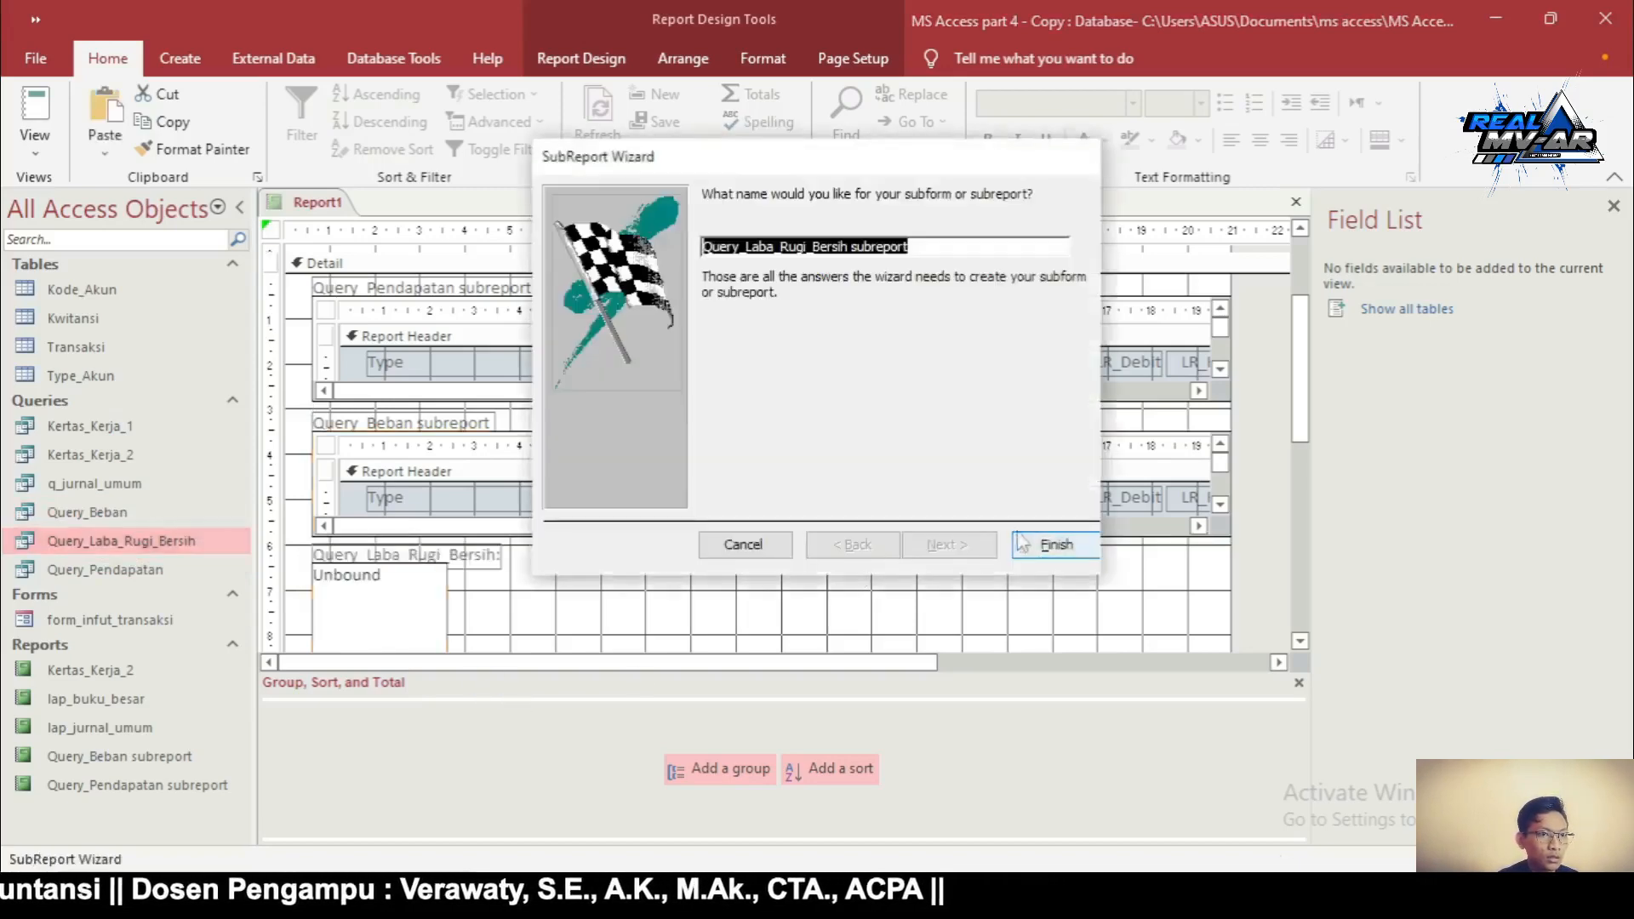
{"action": "left_click", "coordinate": [1034, 542]}
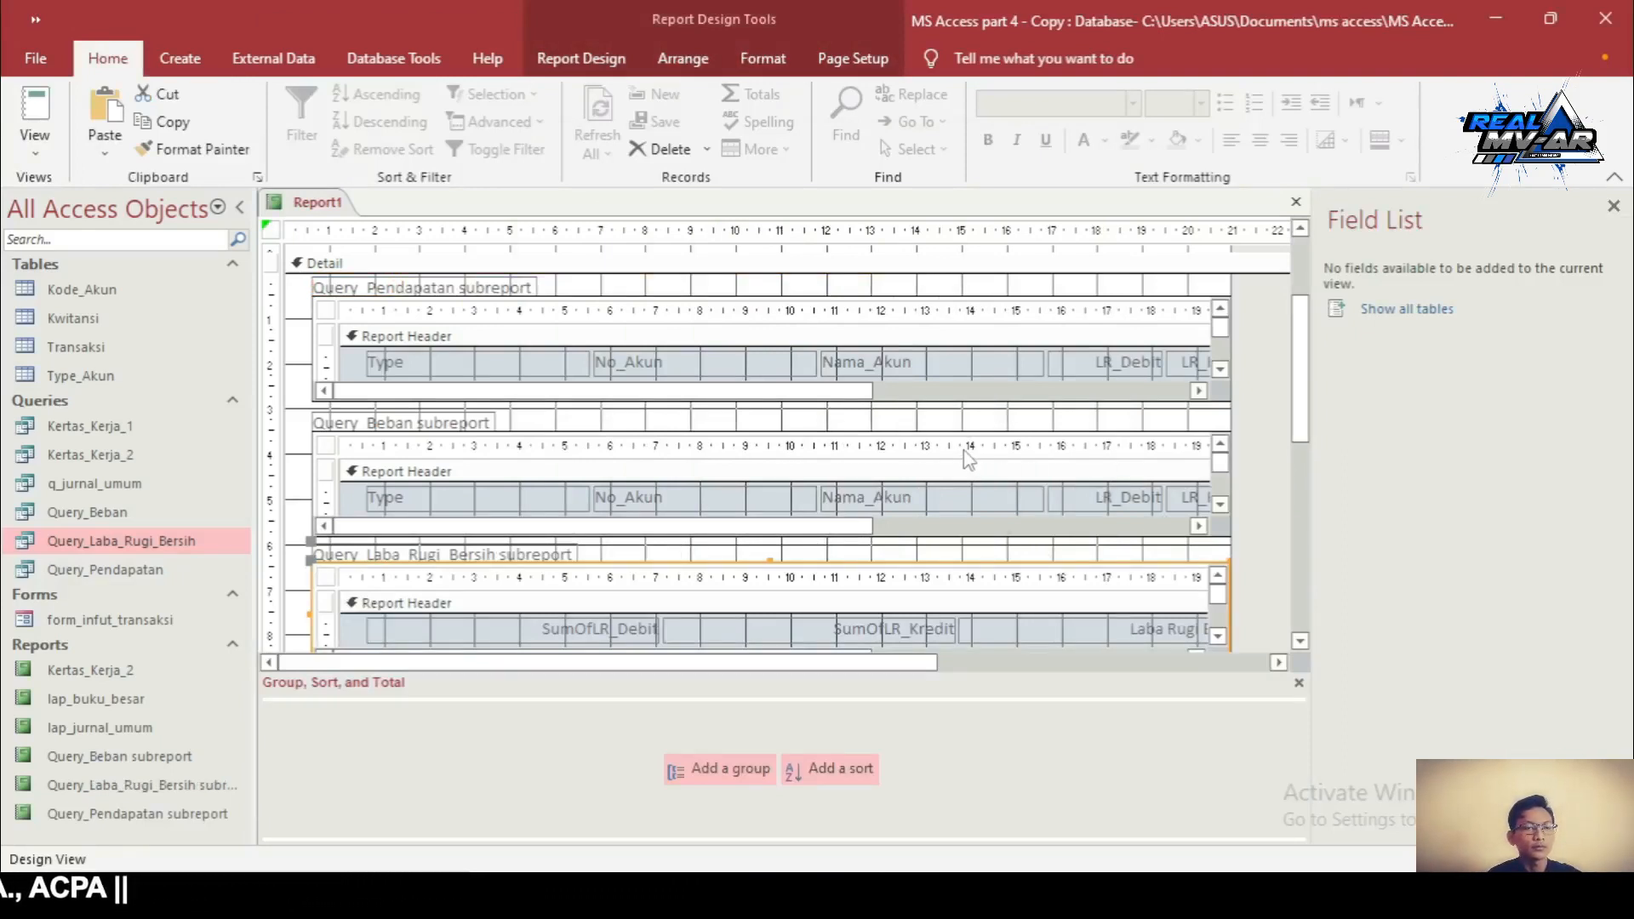
Arrange all three subreports and their labels in a Stacked layout
{"action": "key", "text": "ctrl+a"}
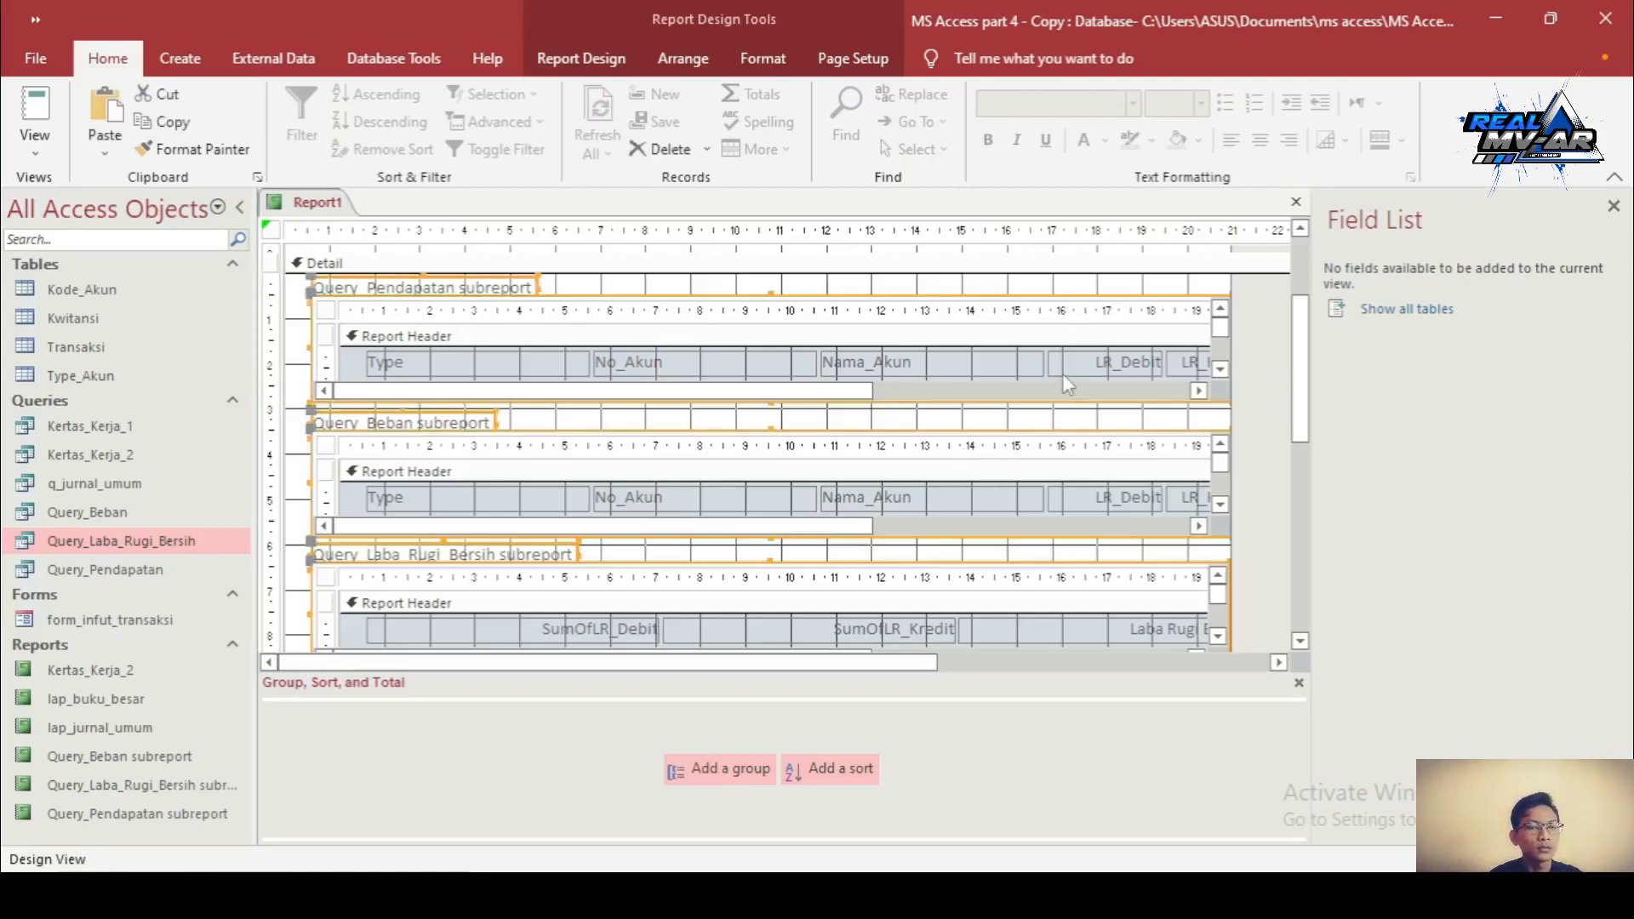
{"action": "left_click", "coordinate": [704, 73]}
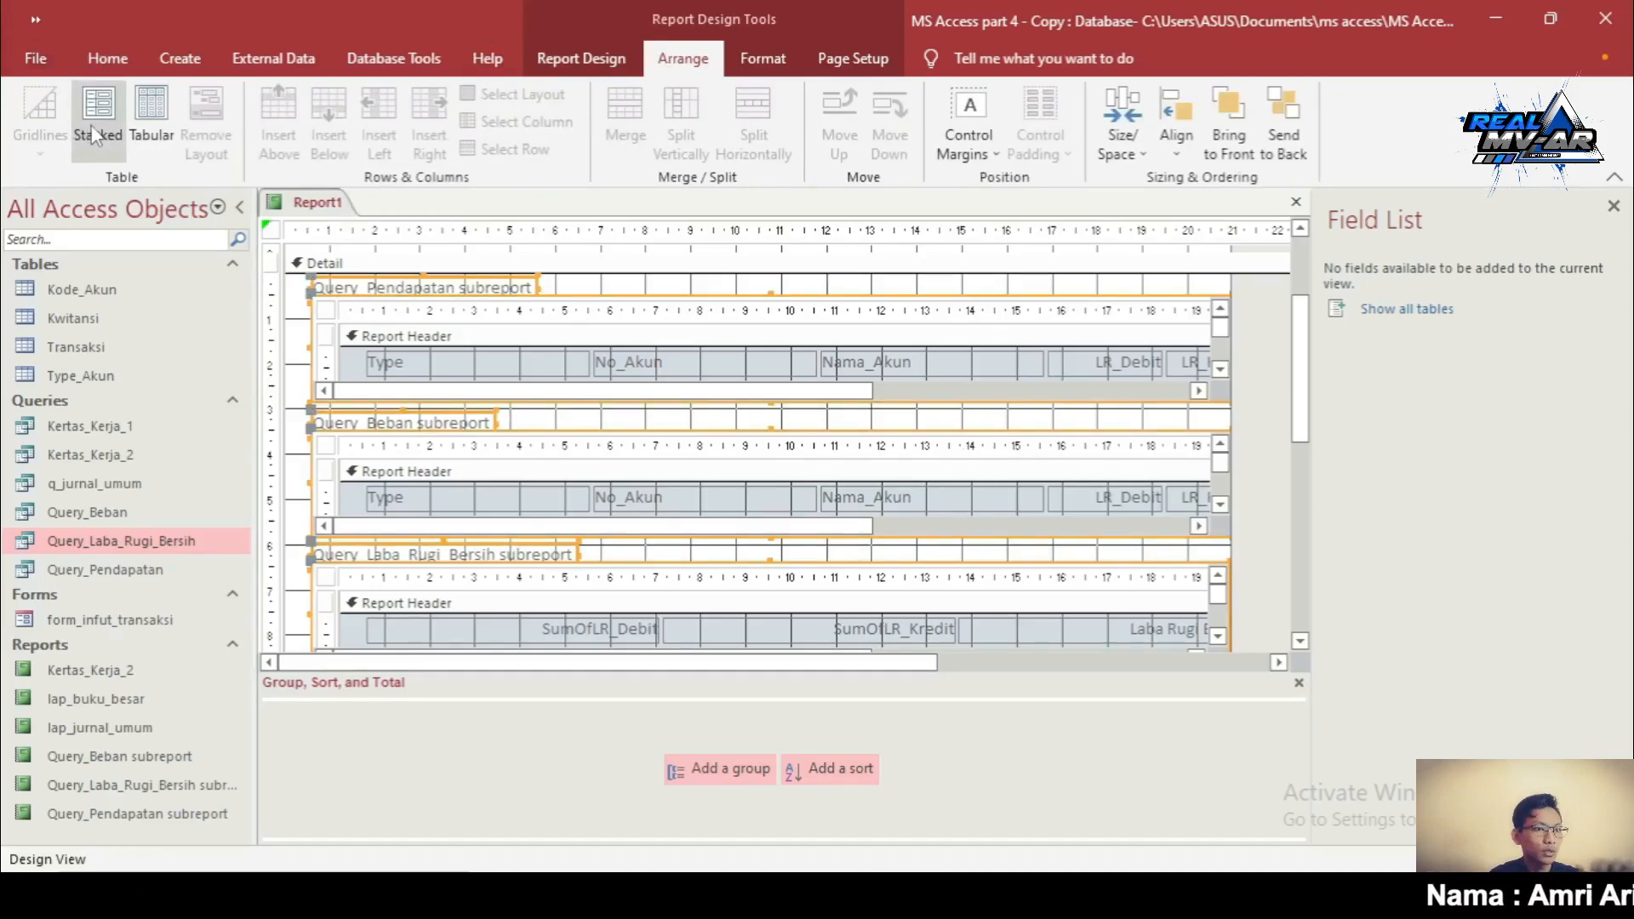
{"action": "left_click", "coordinate": [97, 120]}
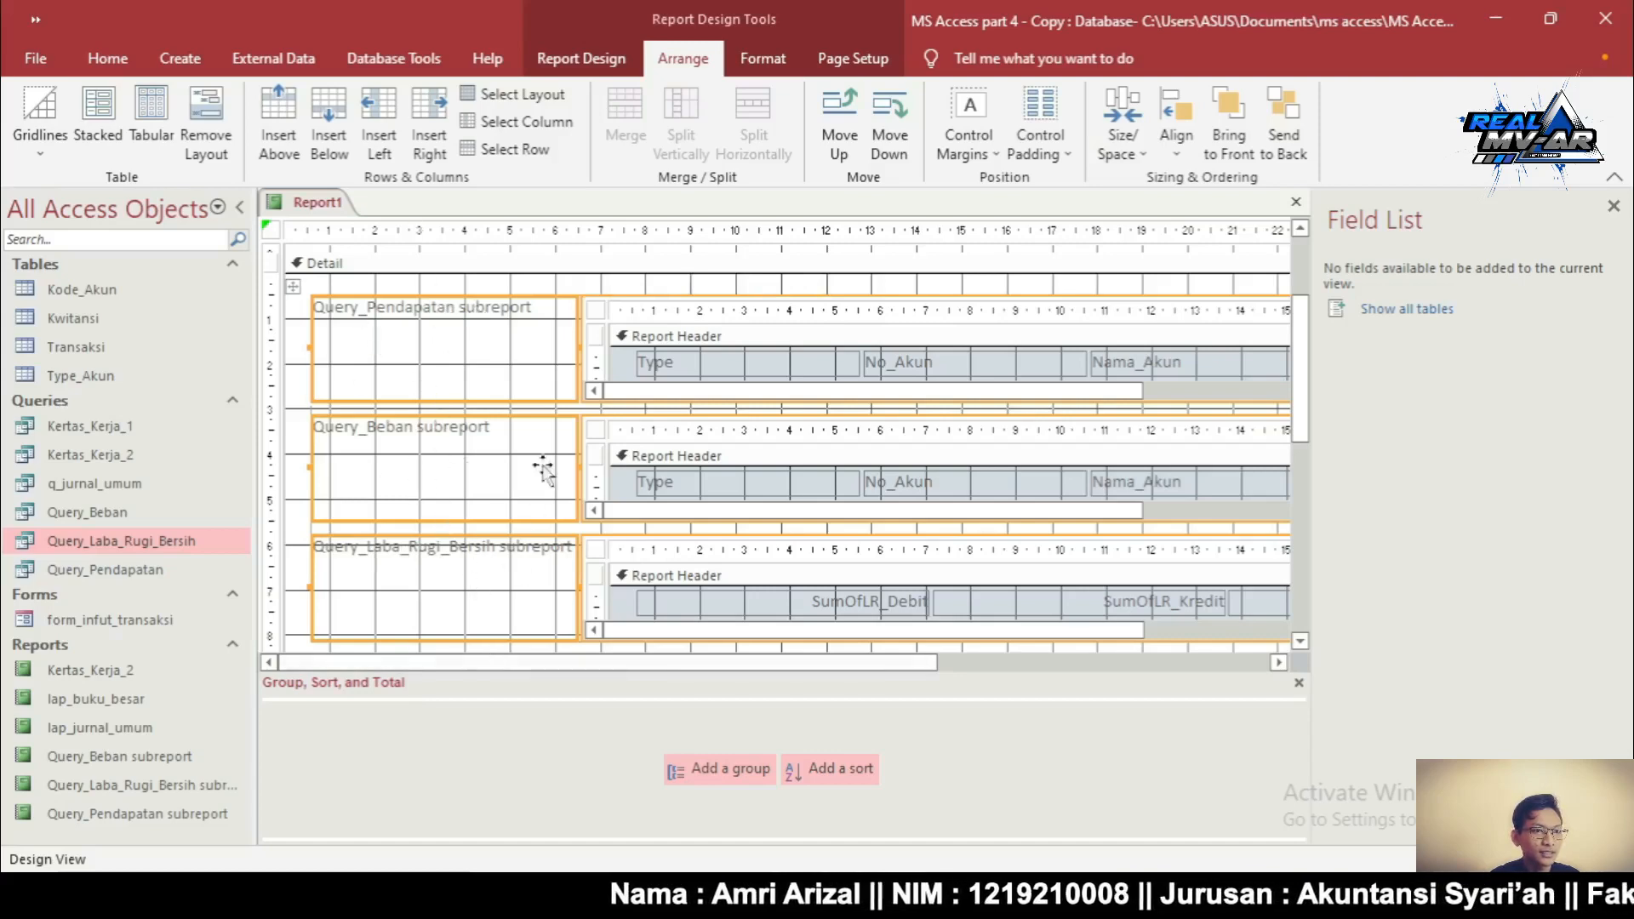
Insert an empty layout row above each of the Pendapatan, Beban and Laba Rugi Bersih subreports
{"action": "left_click", "coordinate": [581, 294]}
{"action": "left_click", "coordinate": [620, 338]}
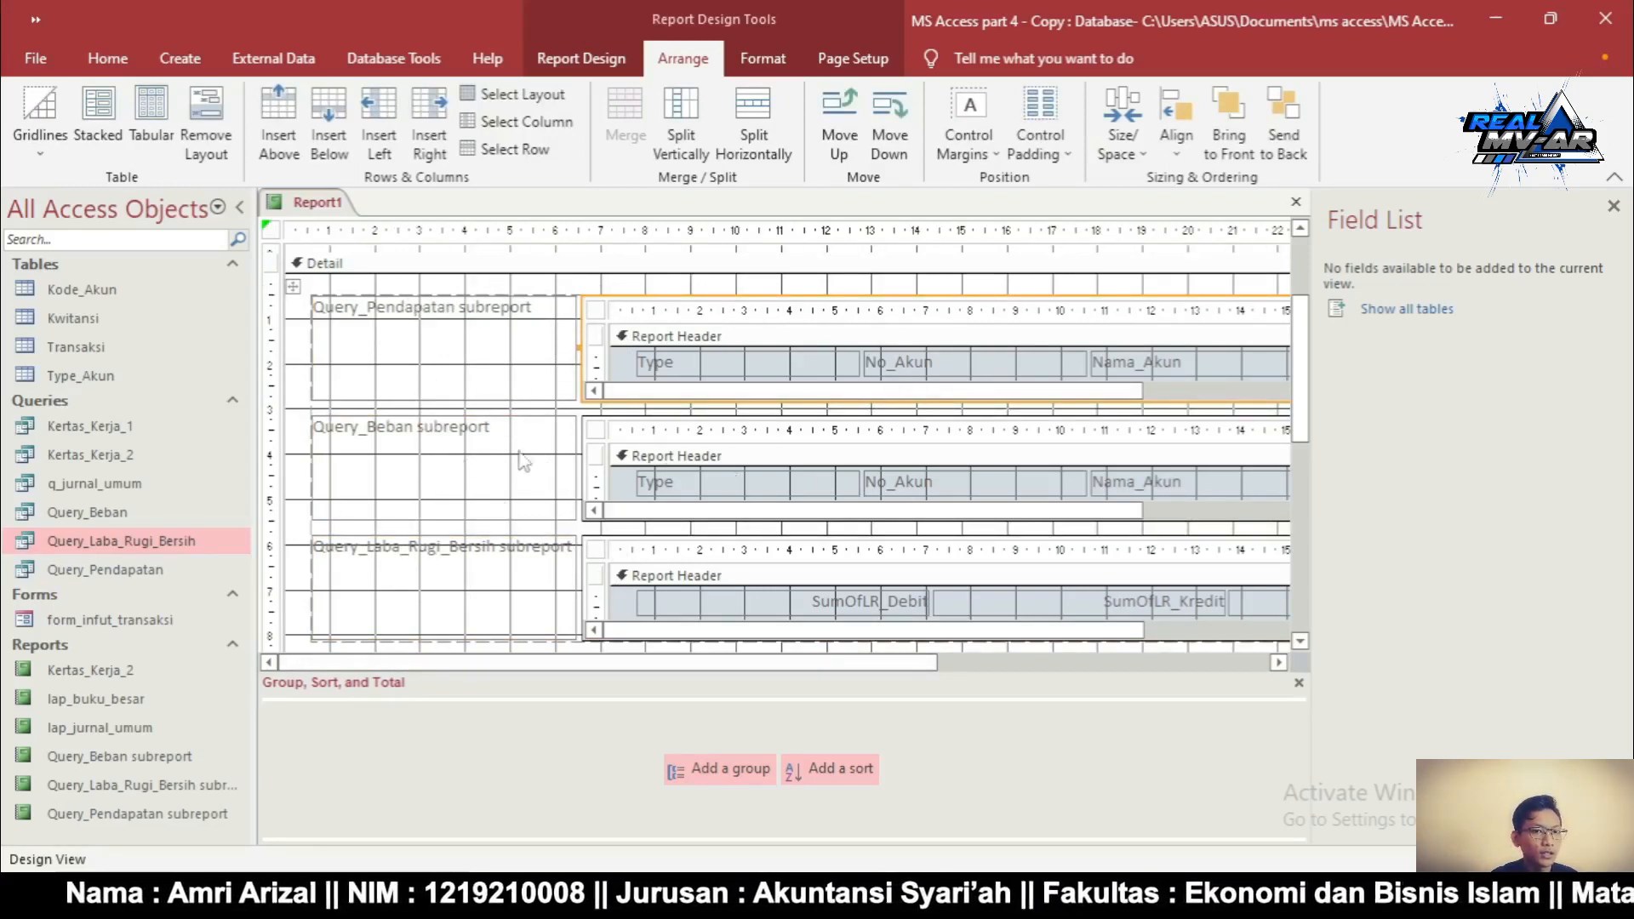
{"action": "left_click", "coordinate": [278, 138]}
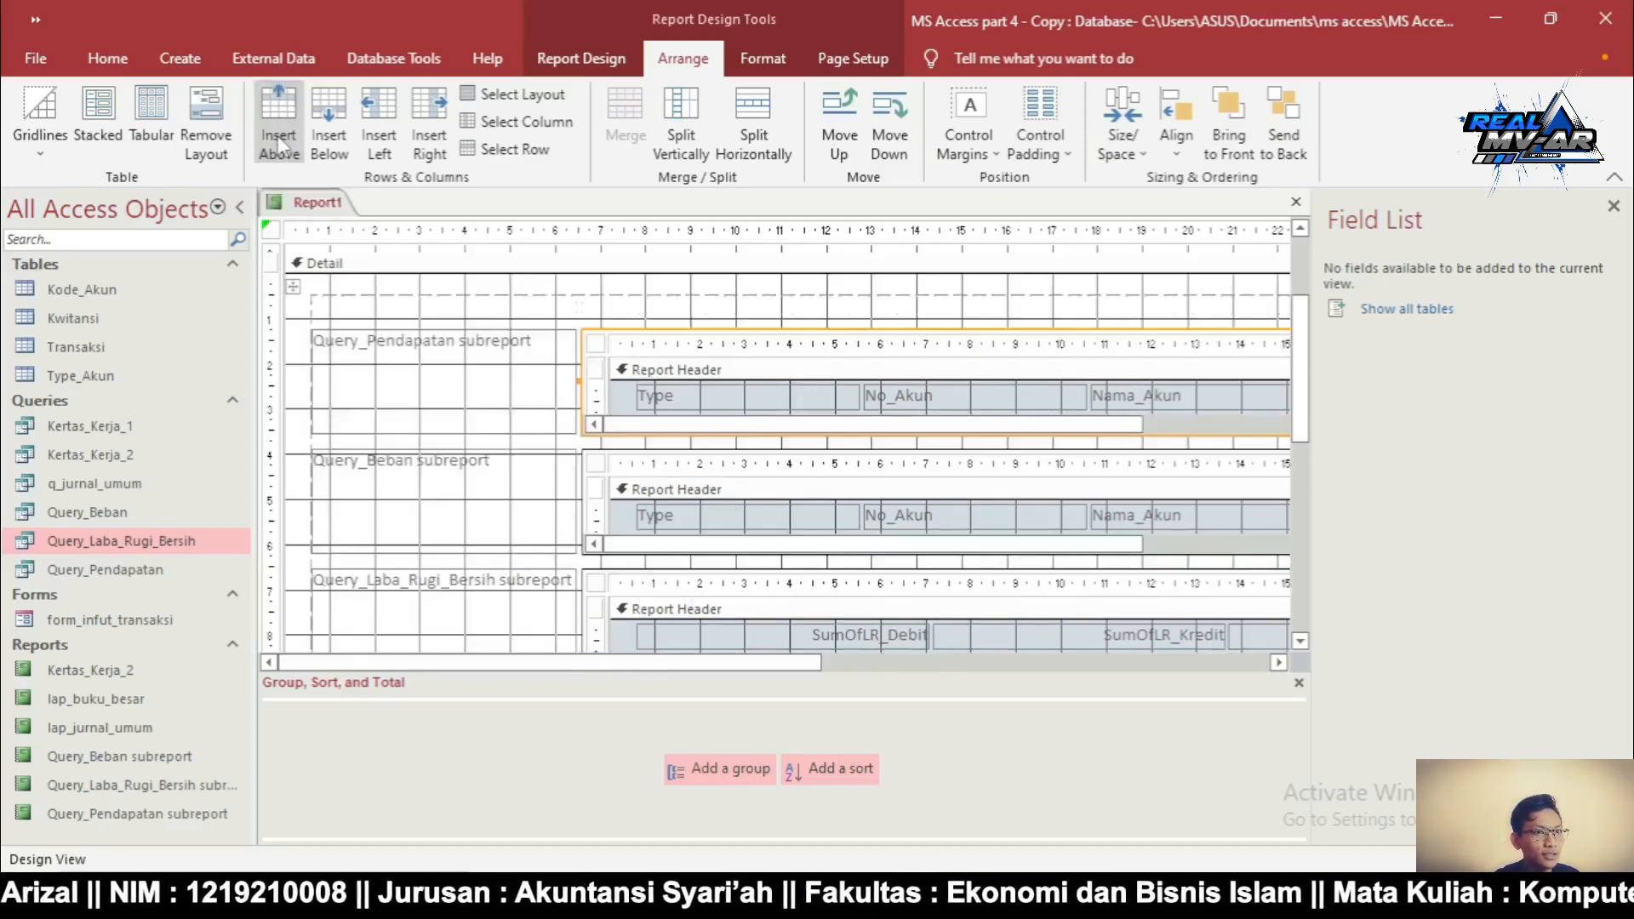
{"action": "left_click", "coordinate": [491, 572]}
{"action": "left_click", "coordinate": [470, 524]}
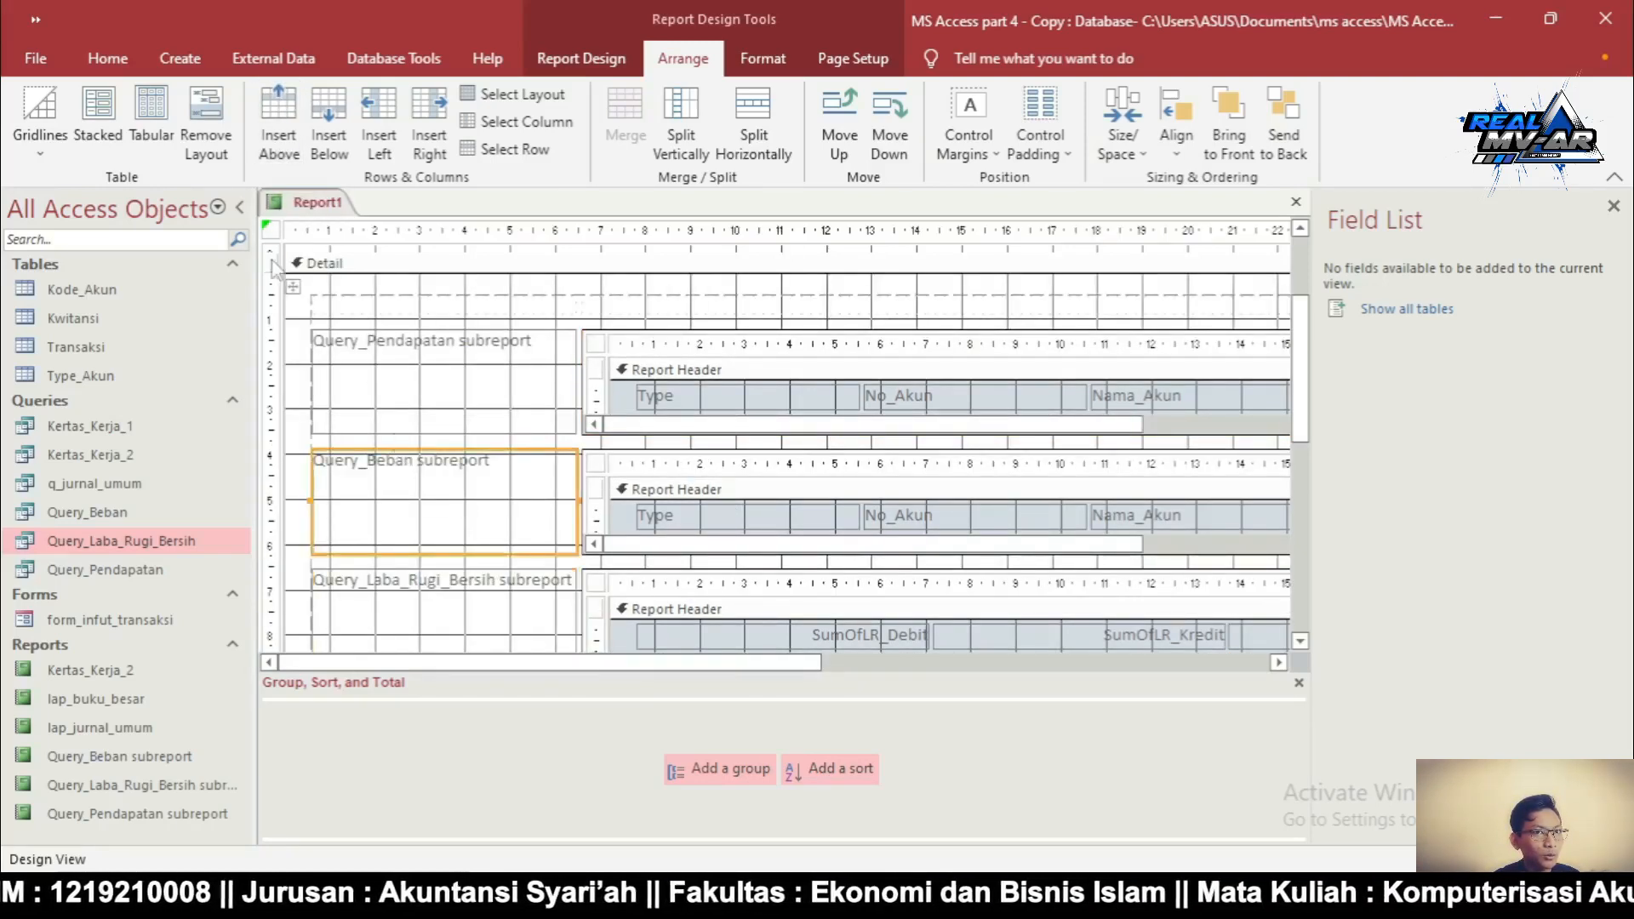
{"action": "left_click", "coordinate": [266, 109]}
{"action": "key", "text": "Tab"}
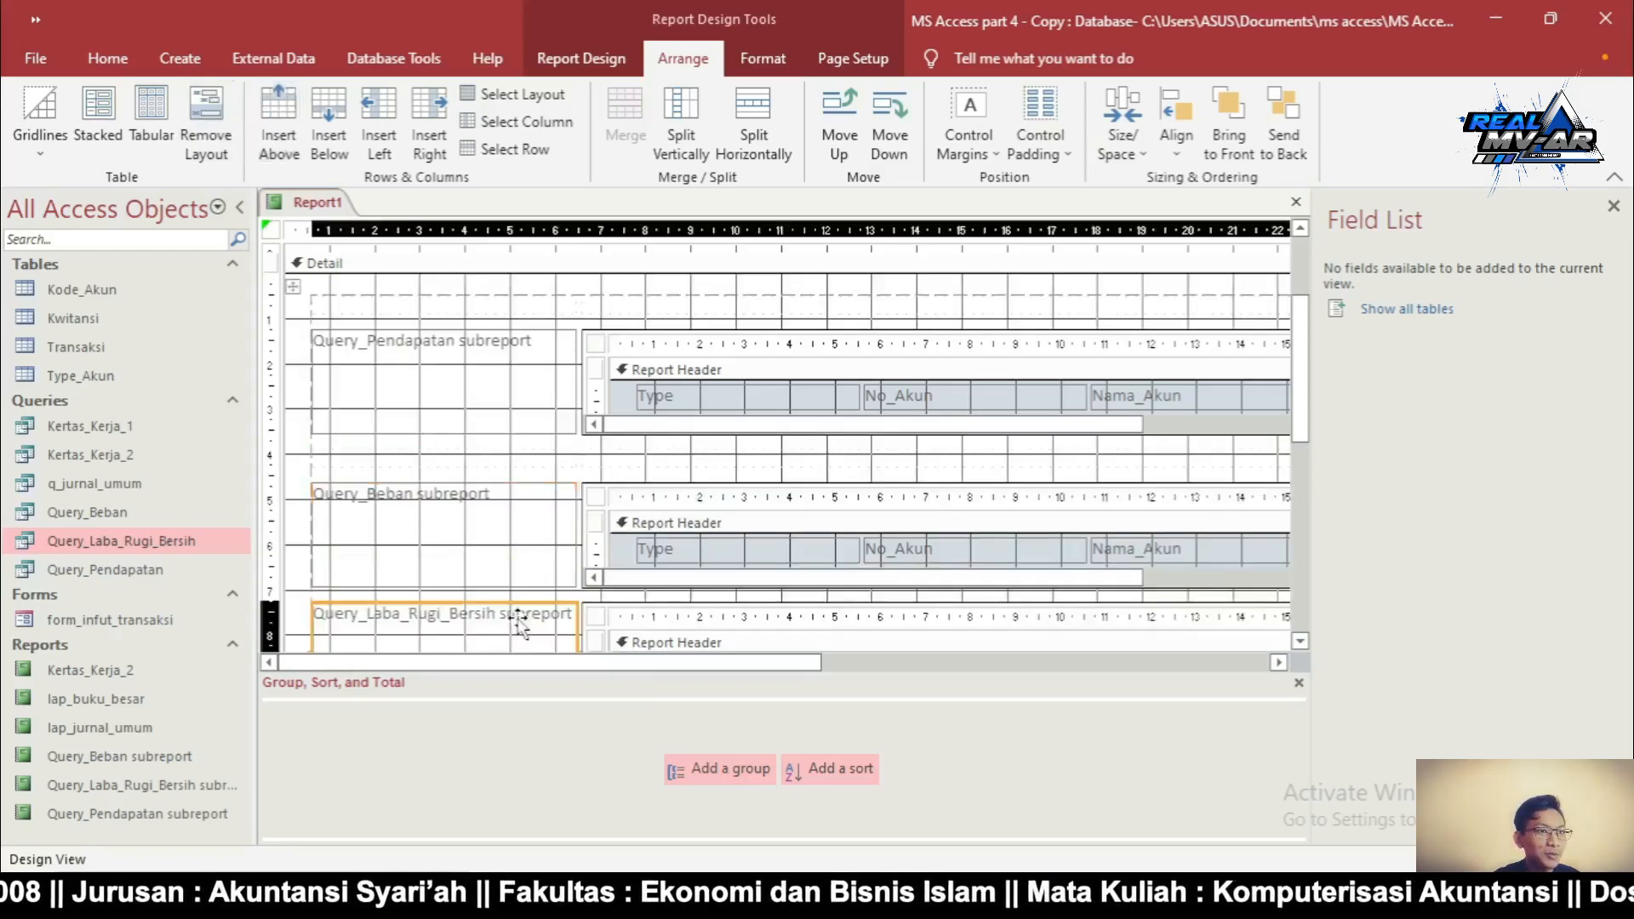
{"action": "left_click", "coordinate": [281, 149]}
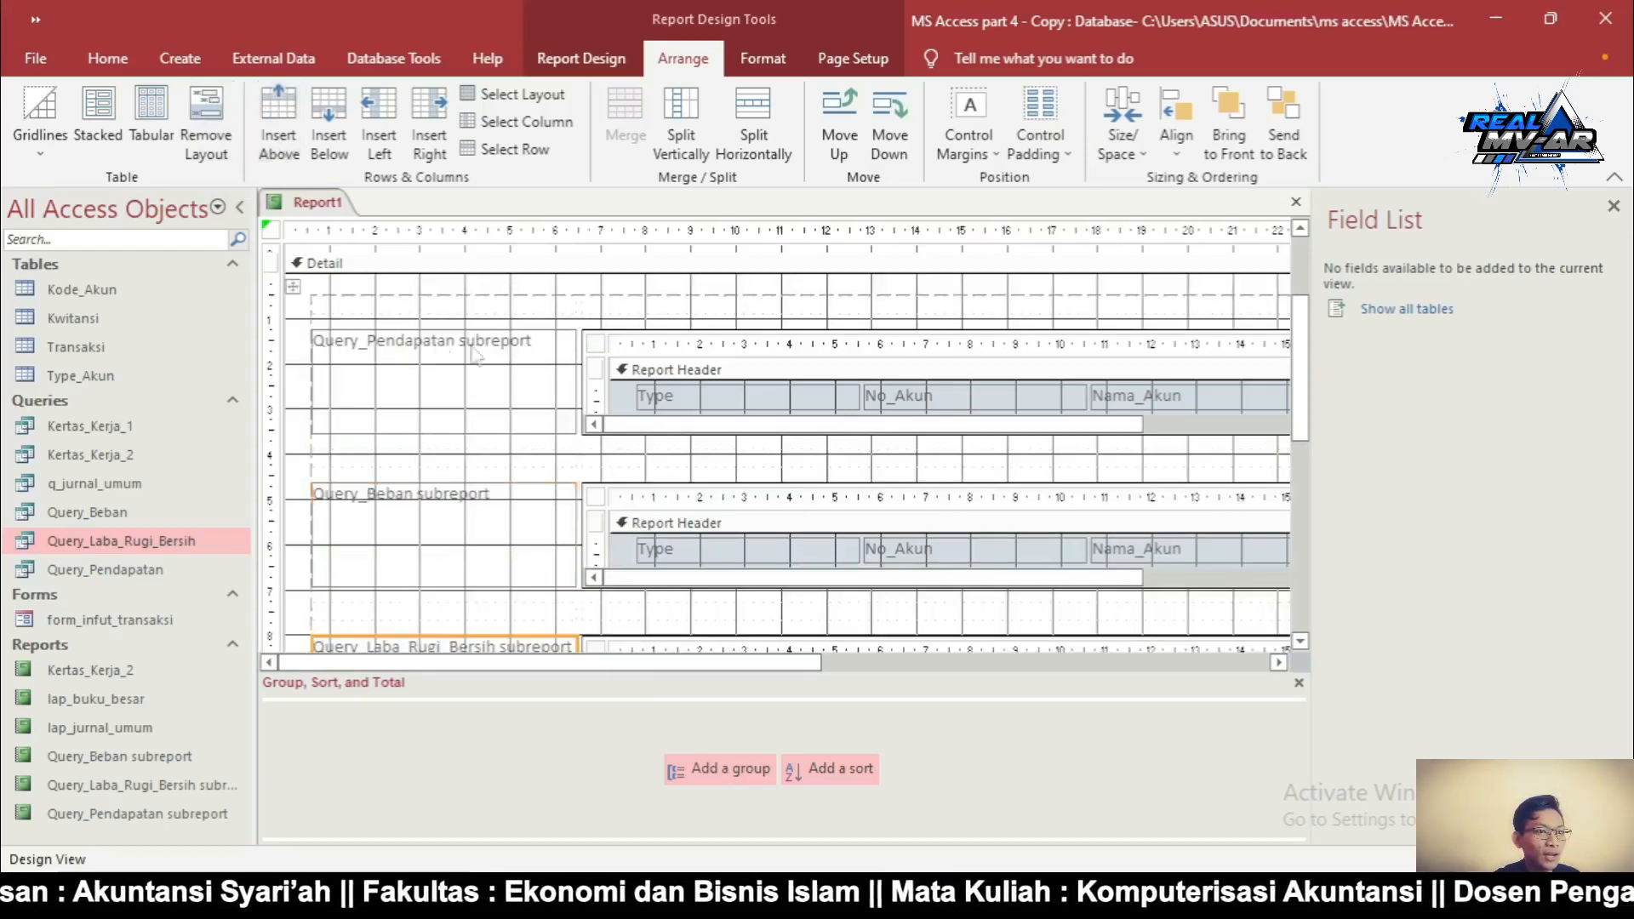
Cut the three subreport labels and paste them back into the Detail section, detached from their subreports
{"action": "left_click", "coordinate": [712, 306]}
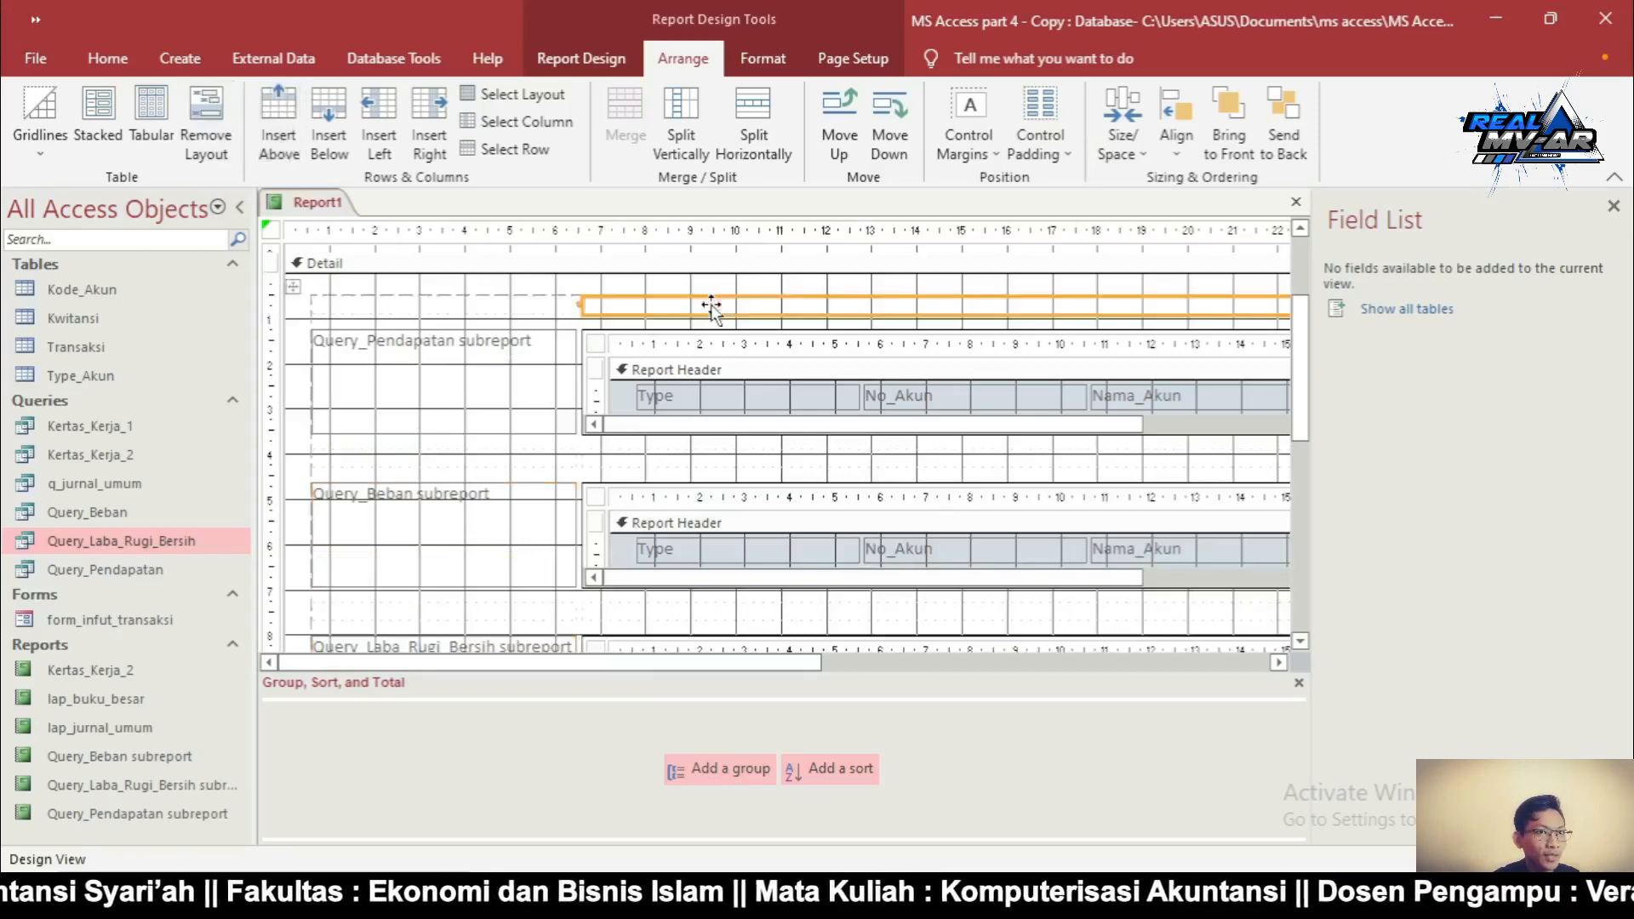
{"action": "left_click", "coordinate": [571, 306]}
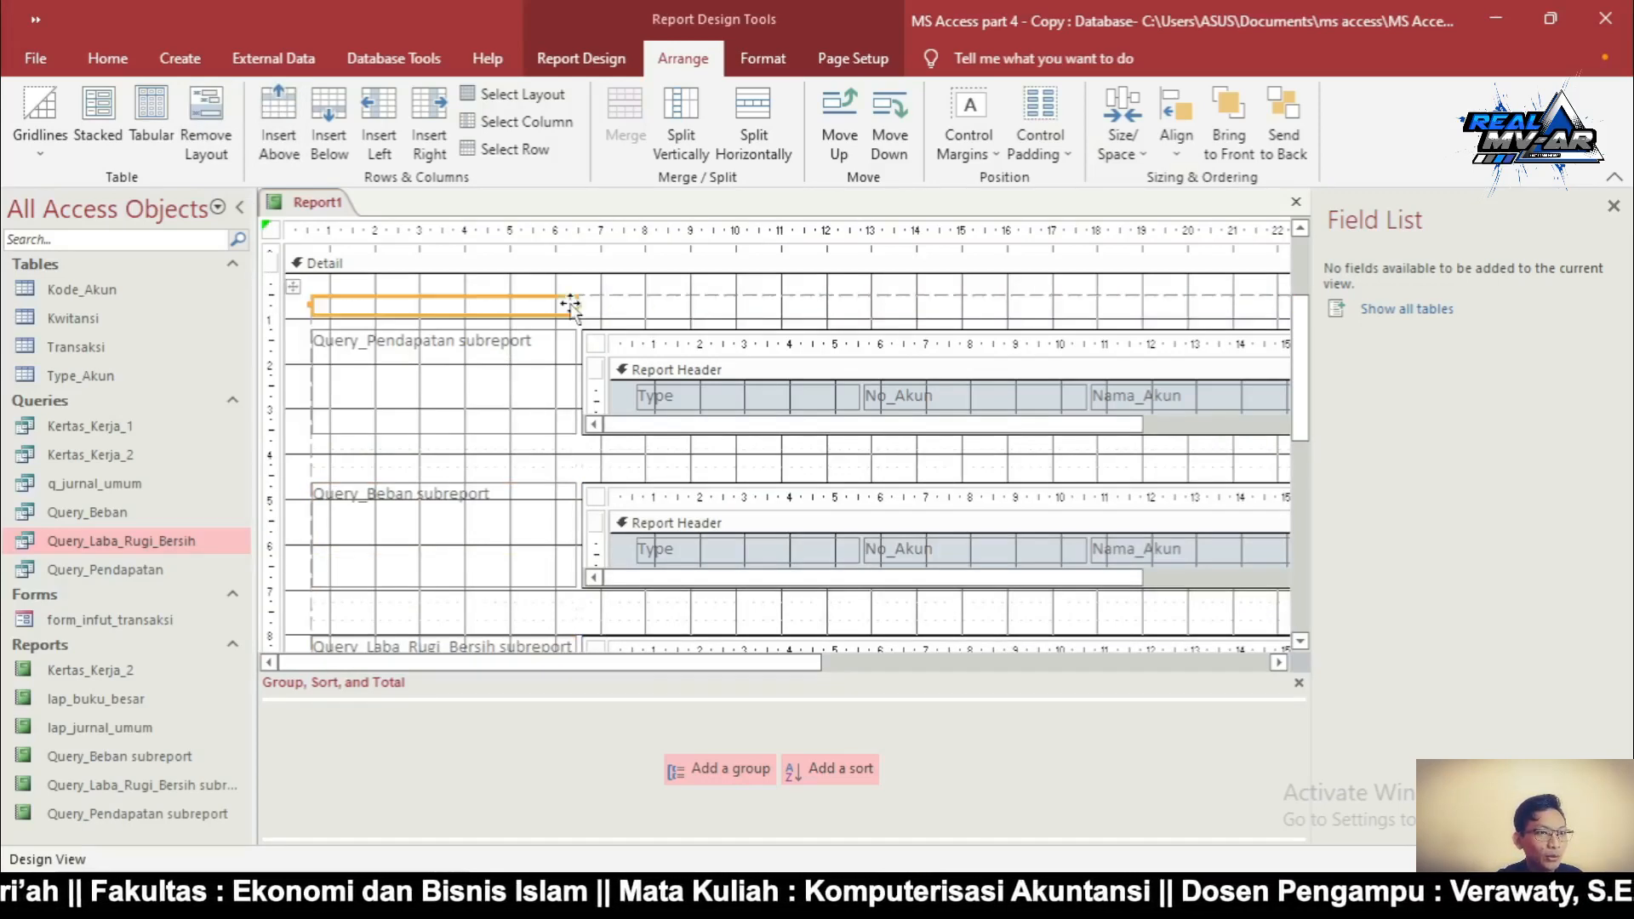
{"action": "left_click", "coordinate": [521, 387]}
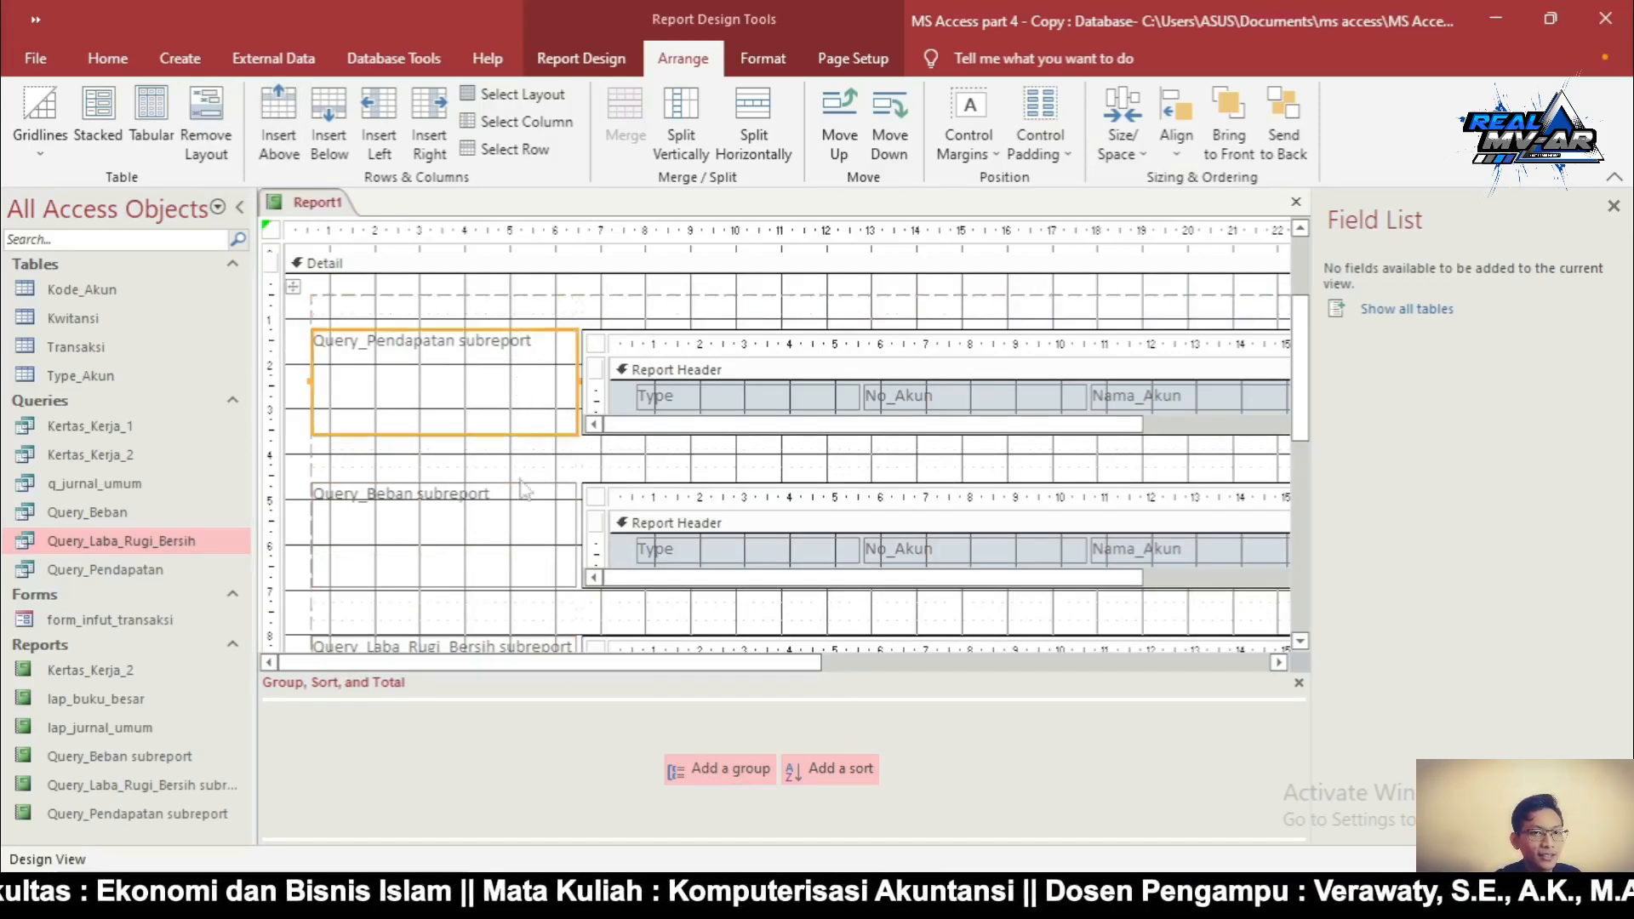
{"action": "left_click", "coordinate": [526, 536], "text": "shift"}
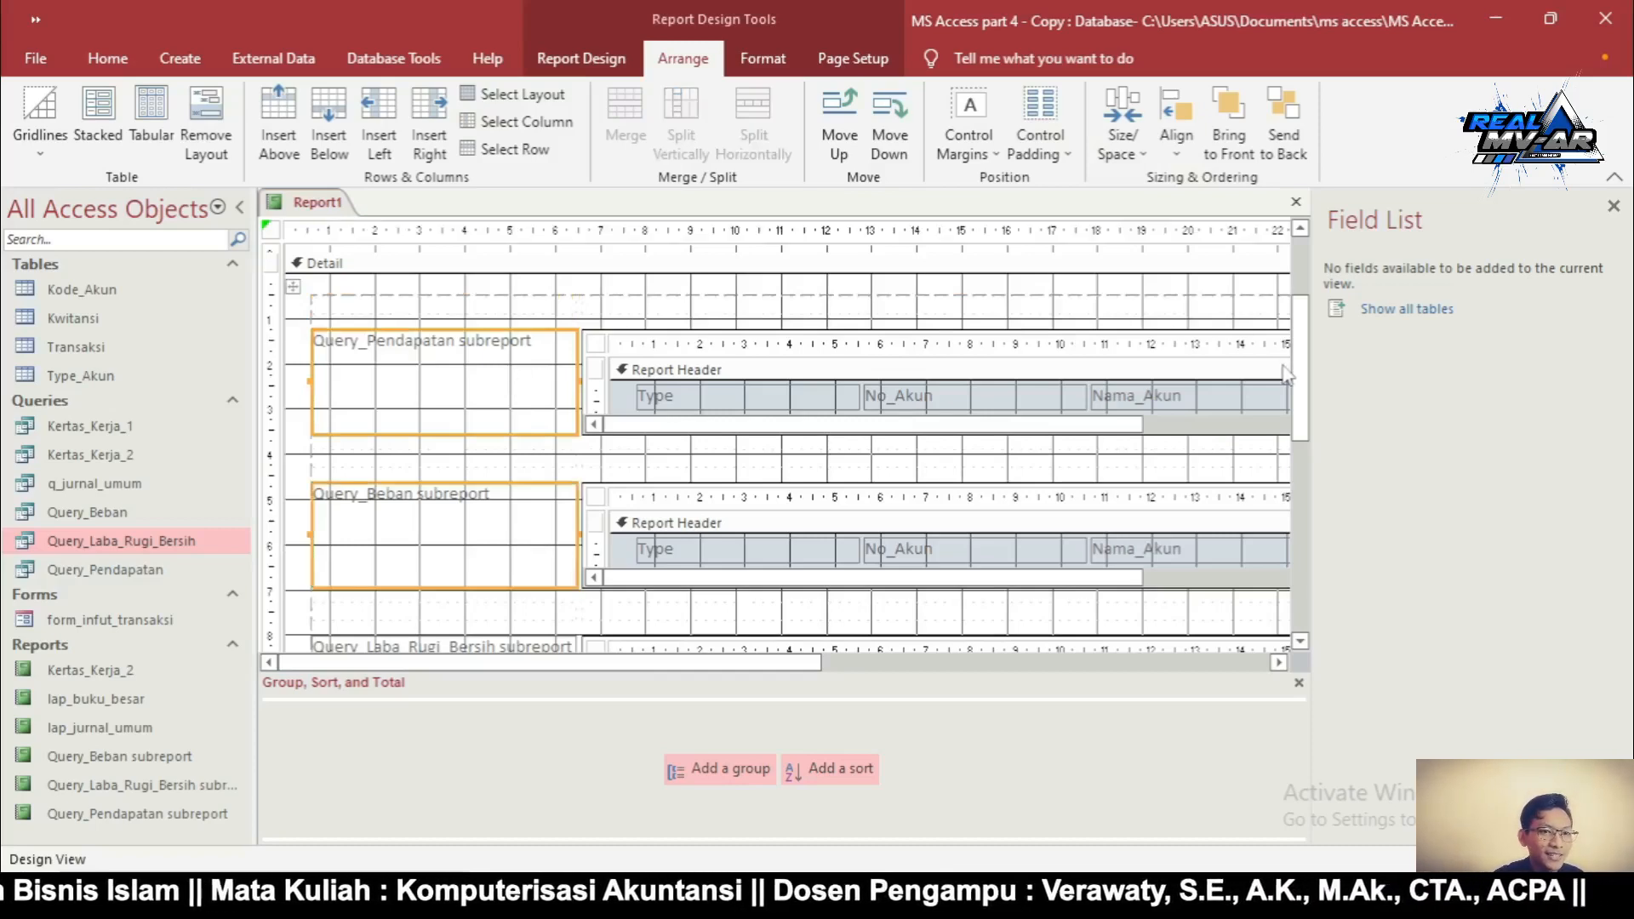
{"action": "scroll", "coordinate": [1297, 388], "scroll_direction": "down", "scroll_amount": 3}
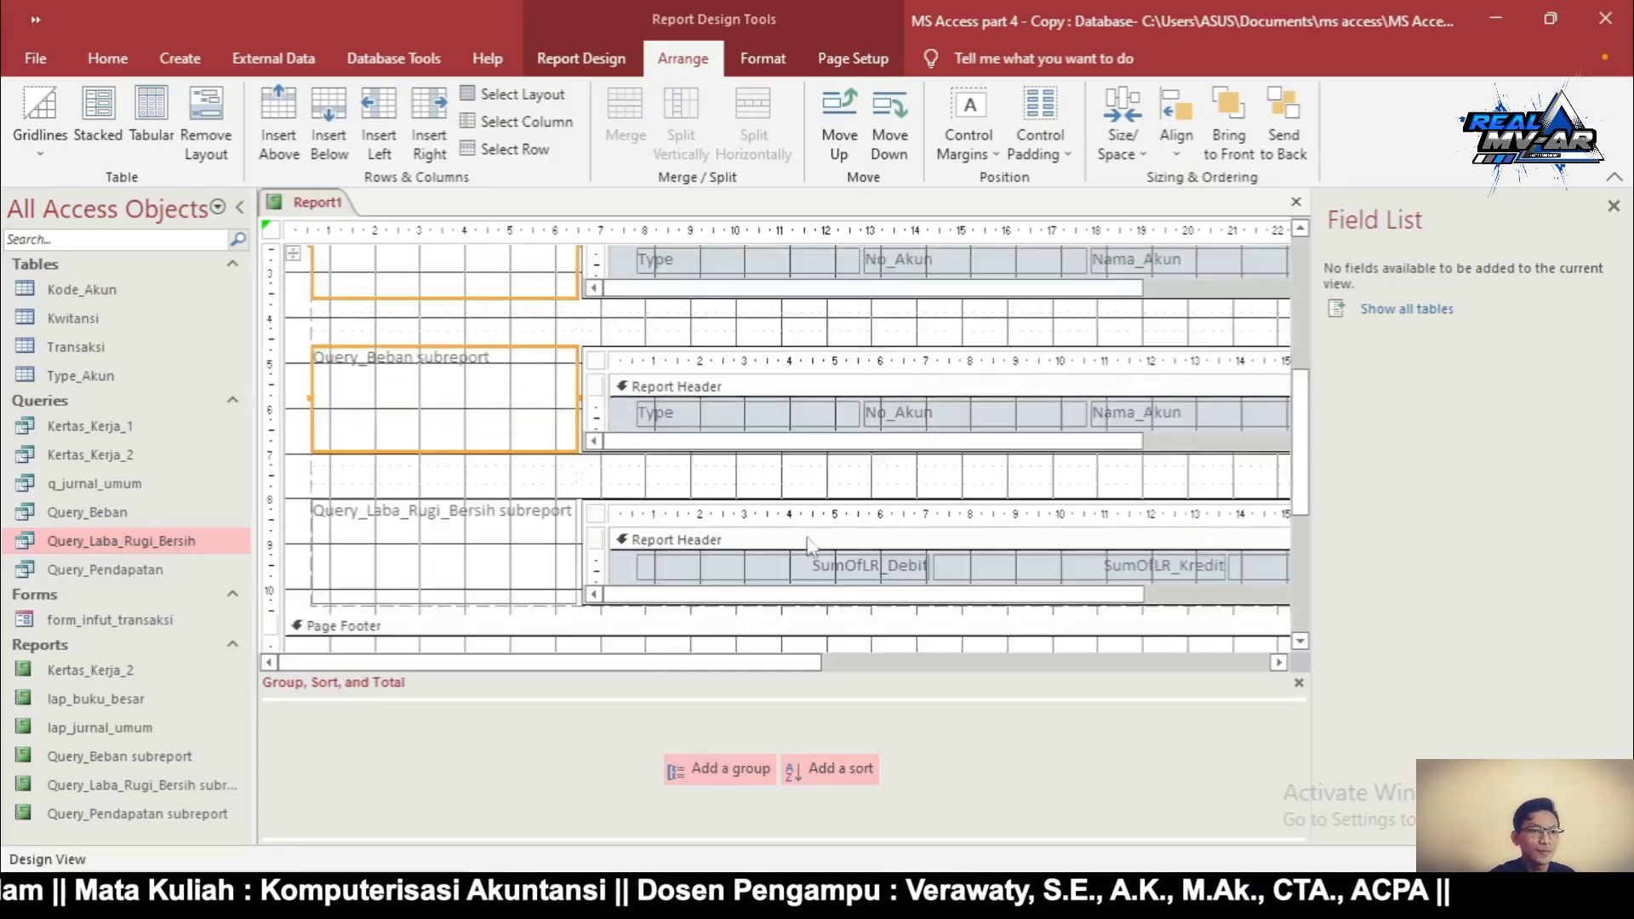
{"action": "left_click", "coordinate": [532, 575], "text": "shift"}
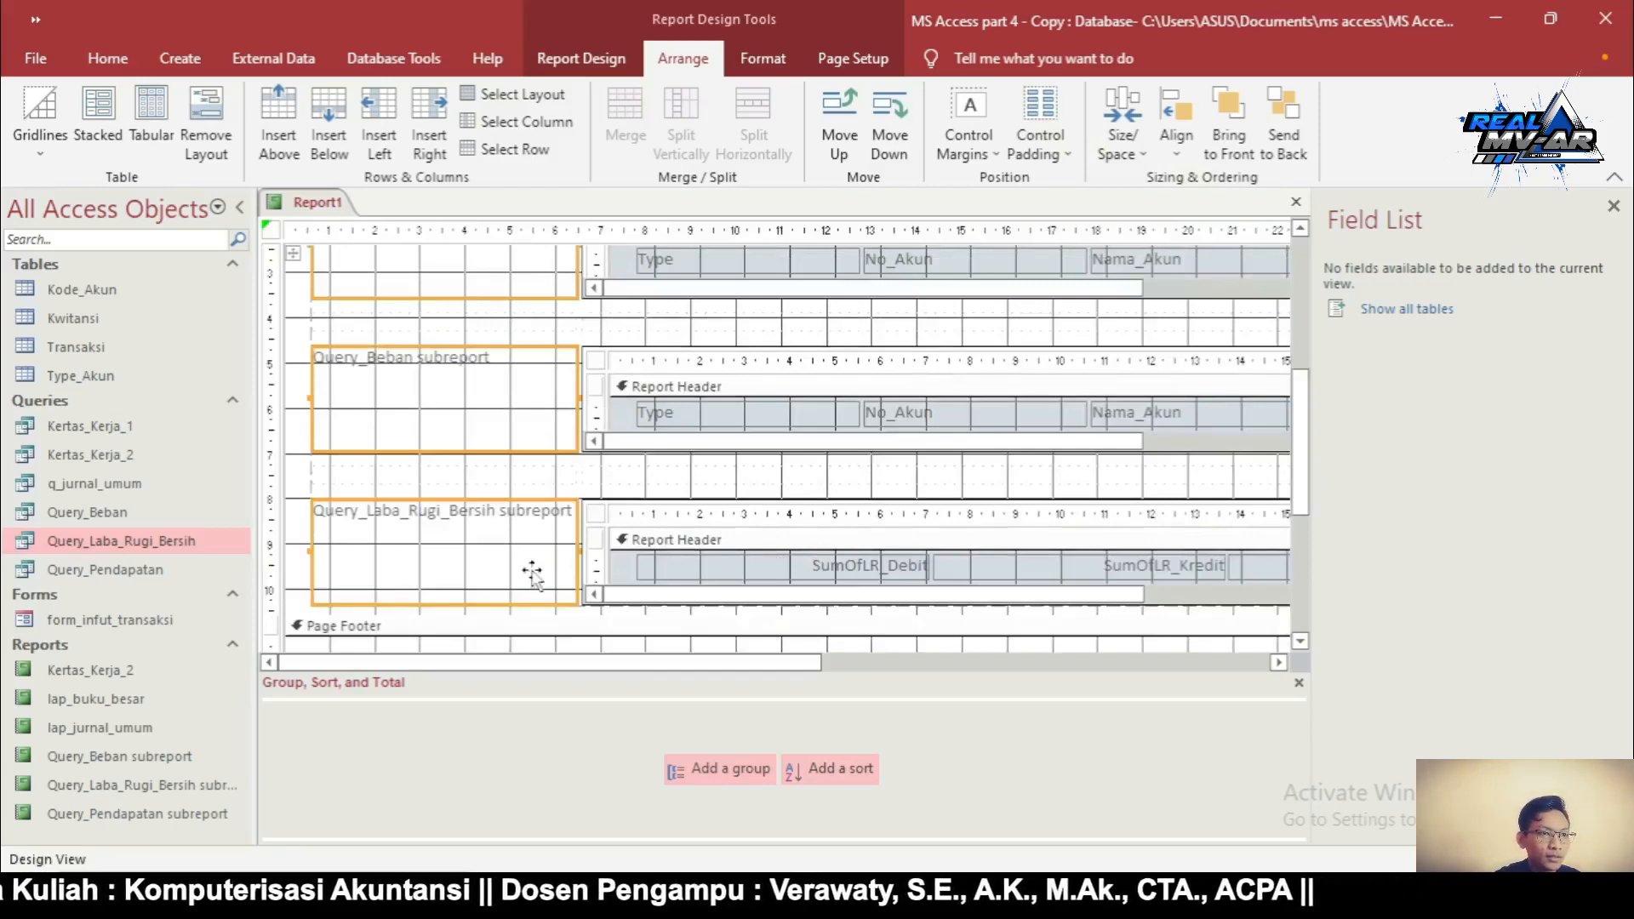
{"action": "key", "text": "Delete"}
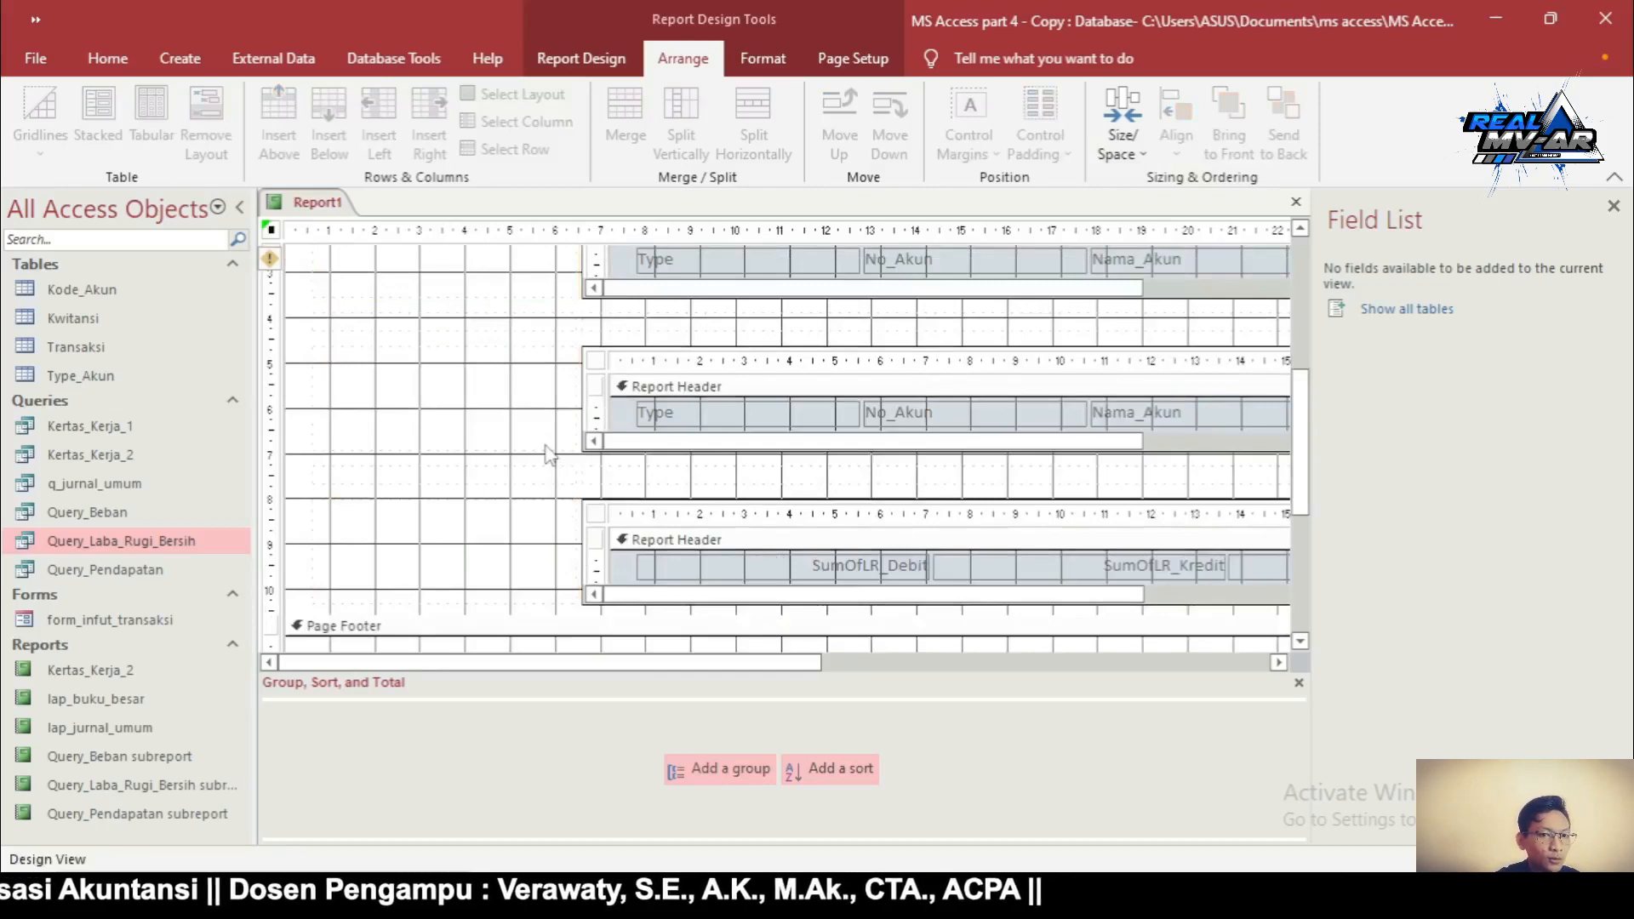
{"action": "key", "text": "ctrl+z"}
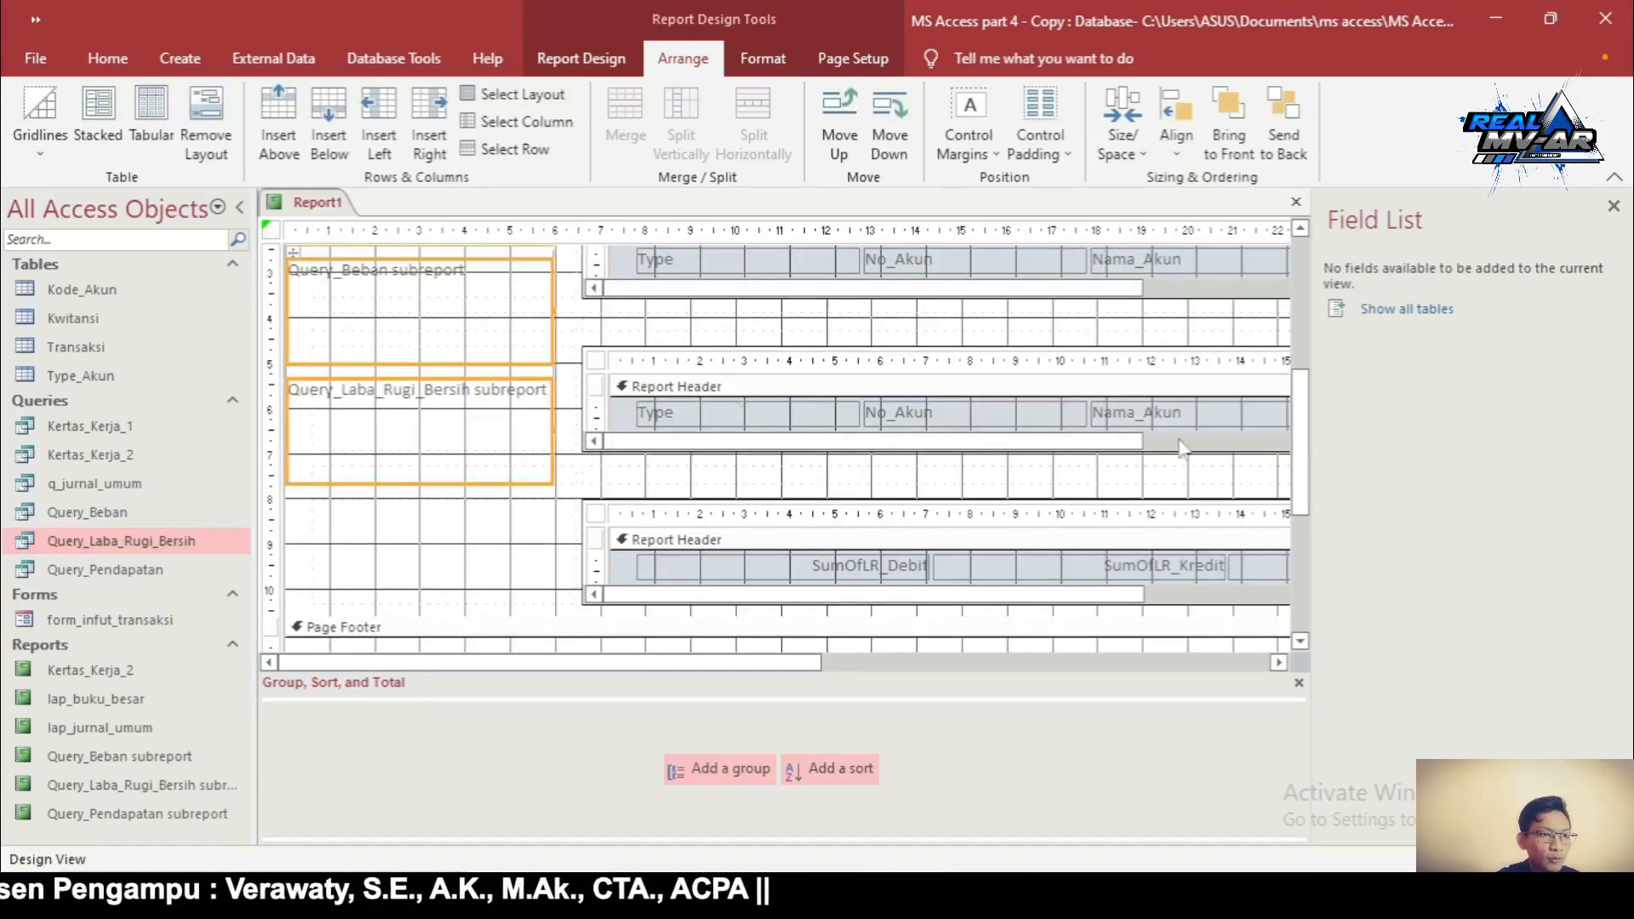
Move the Query_Pendapatan and Query_Beban subreport labels into the empty cells directly above their subreports
{"action": "left_click_drag", "start_coordinate": [1296, 477], "coordinate": [1300, 407]}
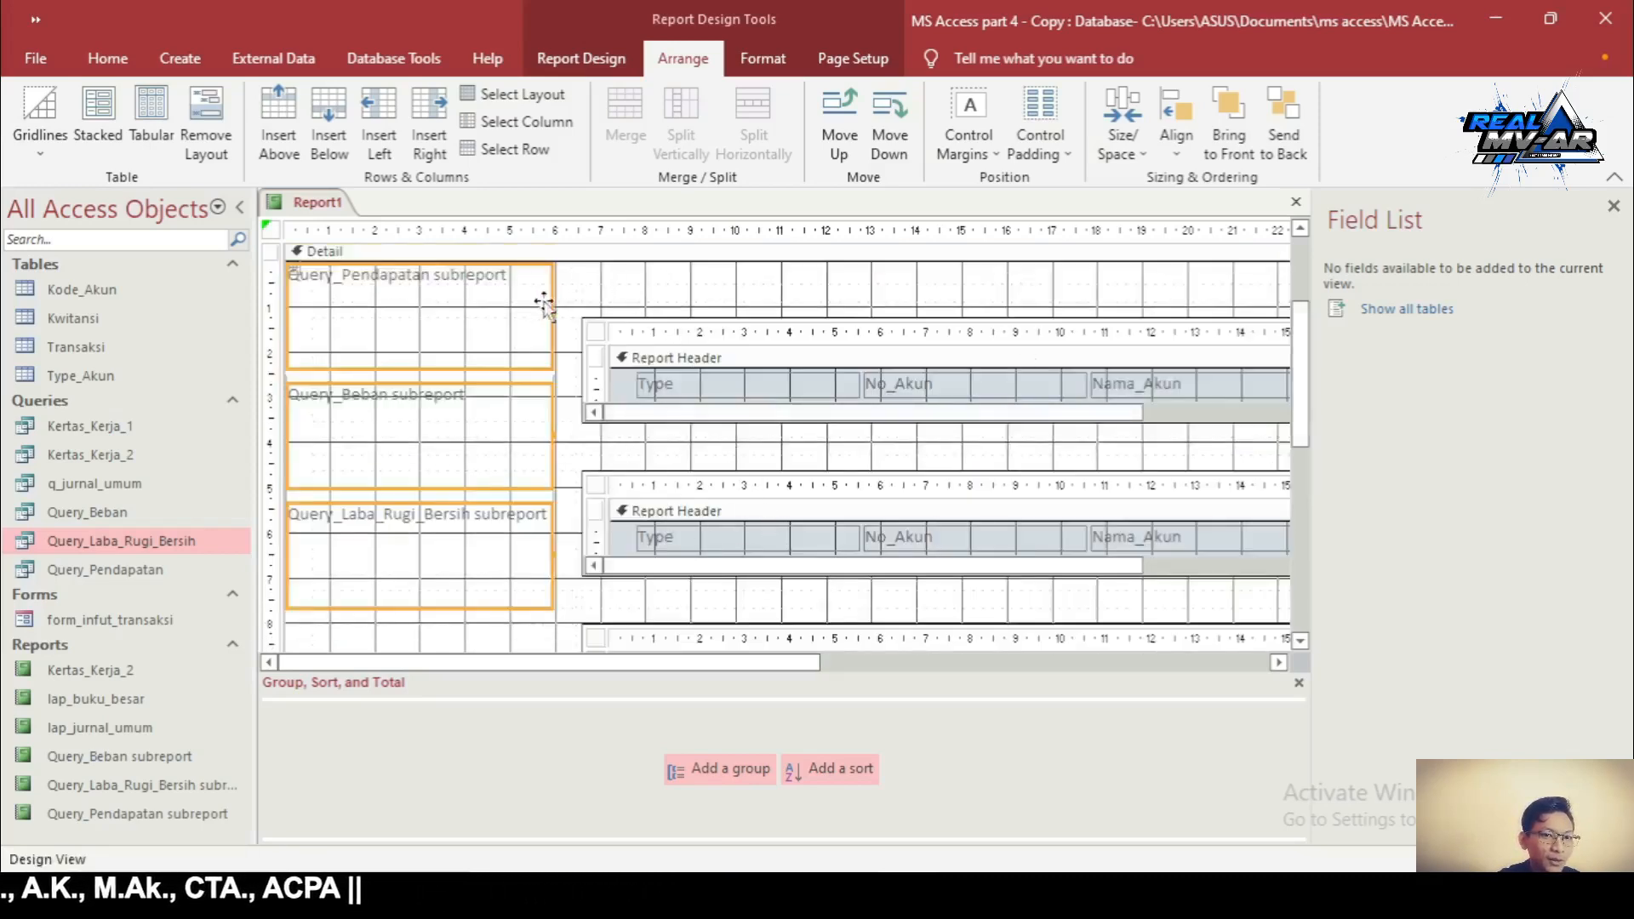
{"action": "left_click", "coordinate": [576, 289]}
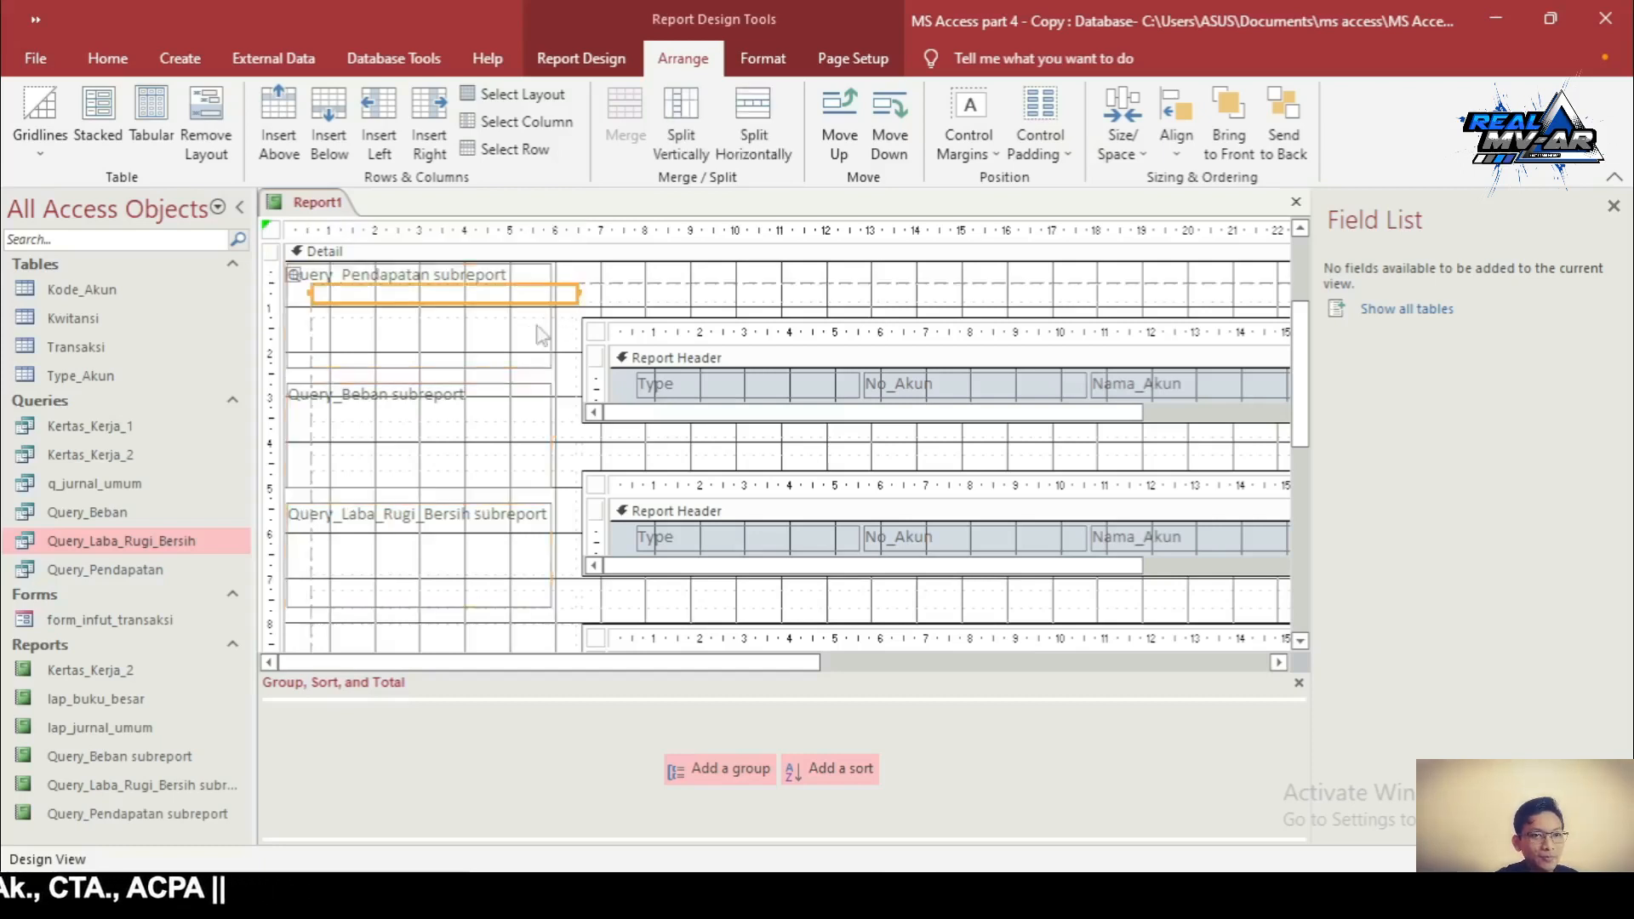
{"action": "left_click", "coordinate": [505, 332]}
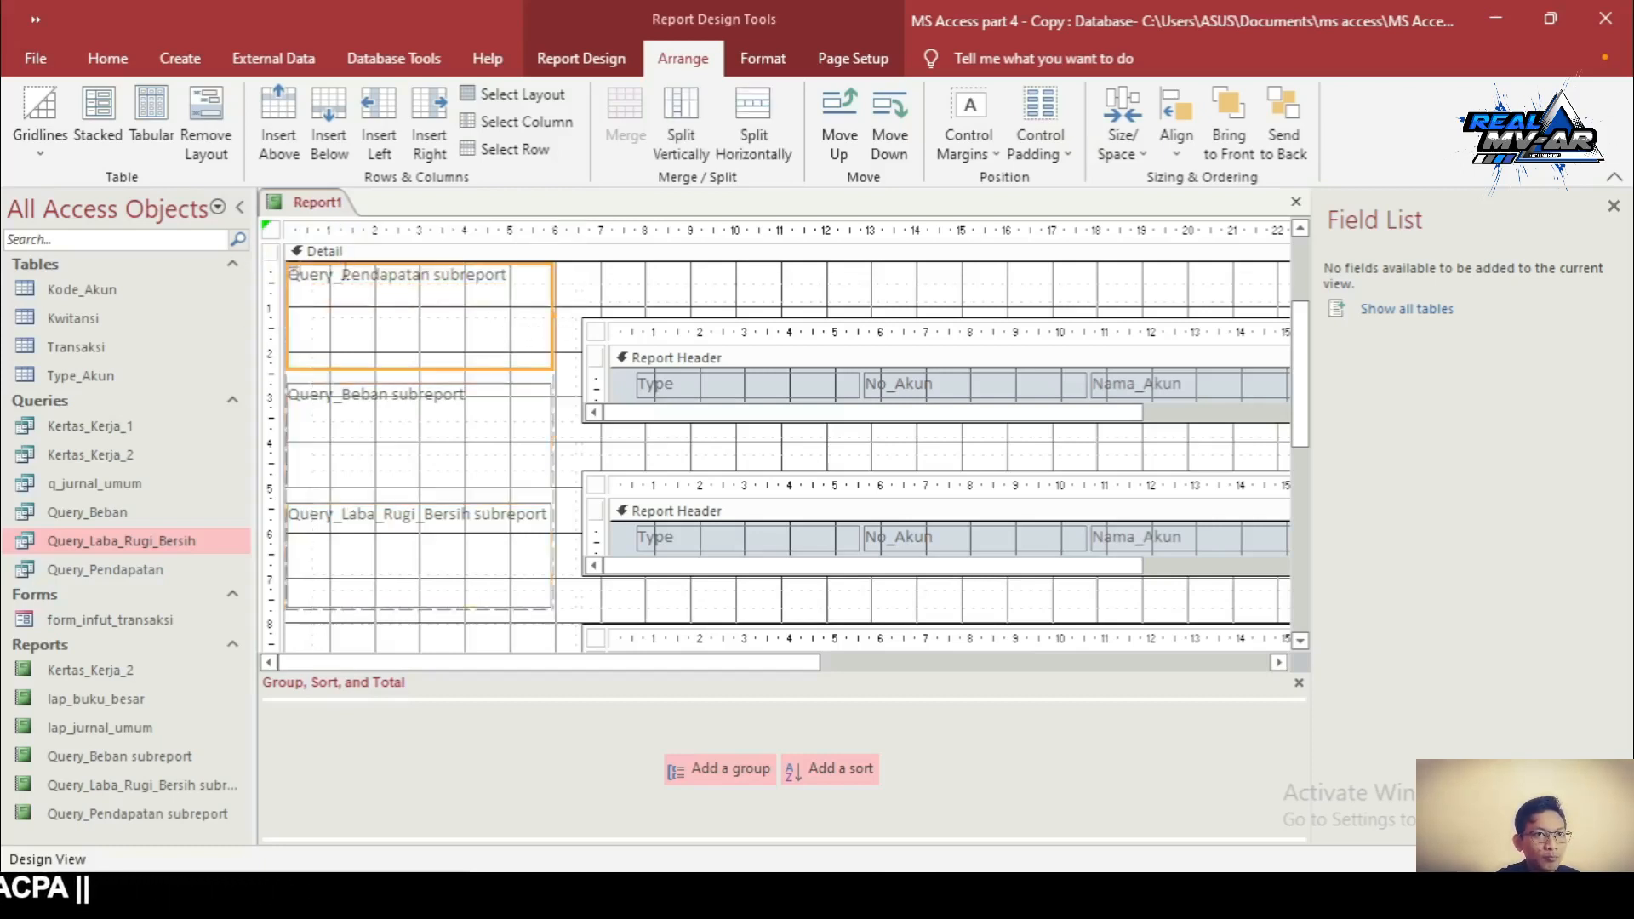
{"action": "left_click", "coordinate": [746, 398]}
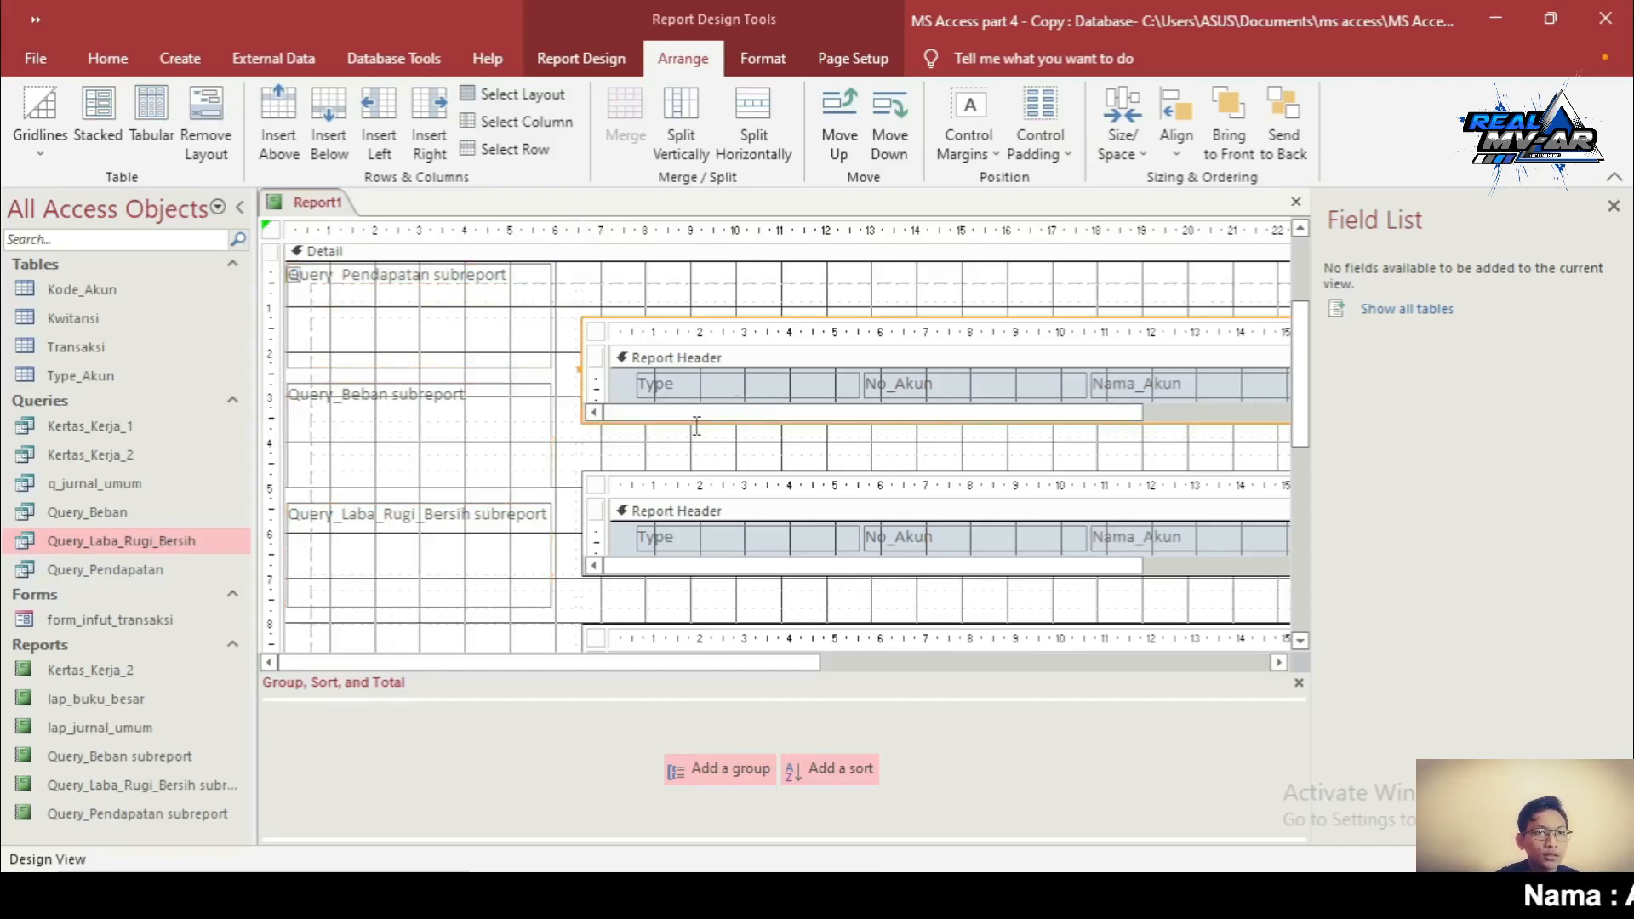
{"action": "left_click", "coordinate": [518, 292]}
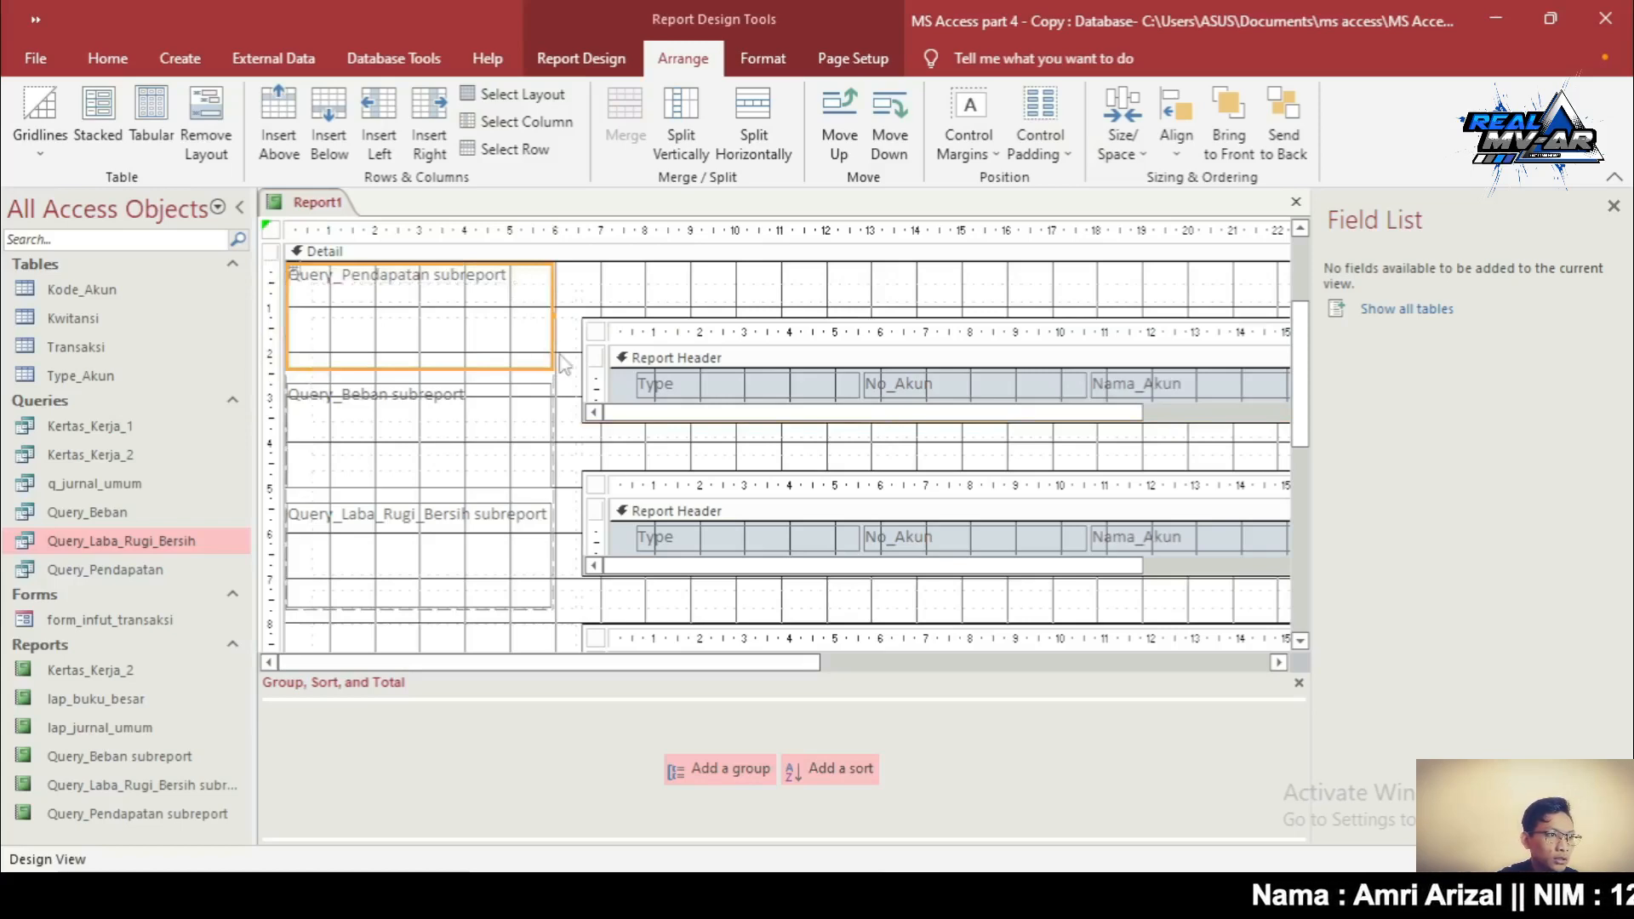
{"action": "left_click_drag", "start_coordinate": [554, 360], "coordinate": [665, 277]}
{"action": "left_click", "coordinate": [512, 456]}
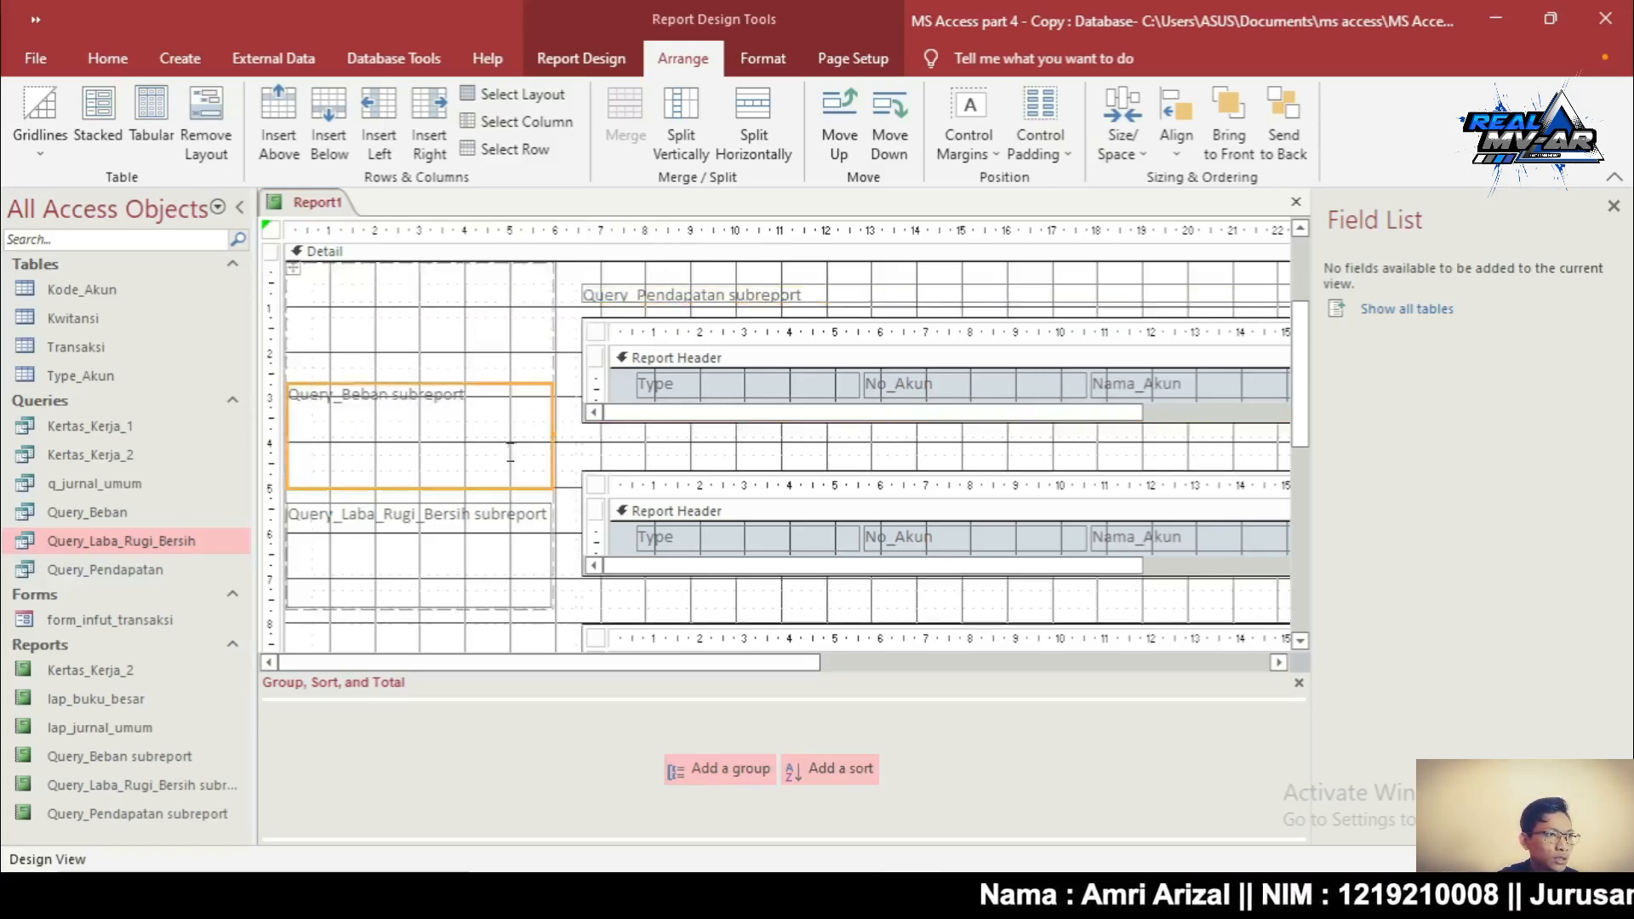
{"action": "left_click_drag", "start_coordinate": [533, 485], "coordinate": [613, 449]}
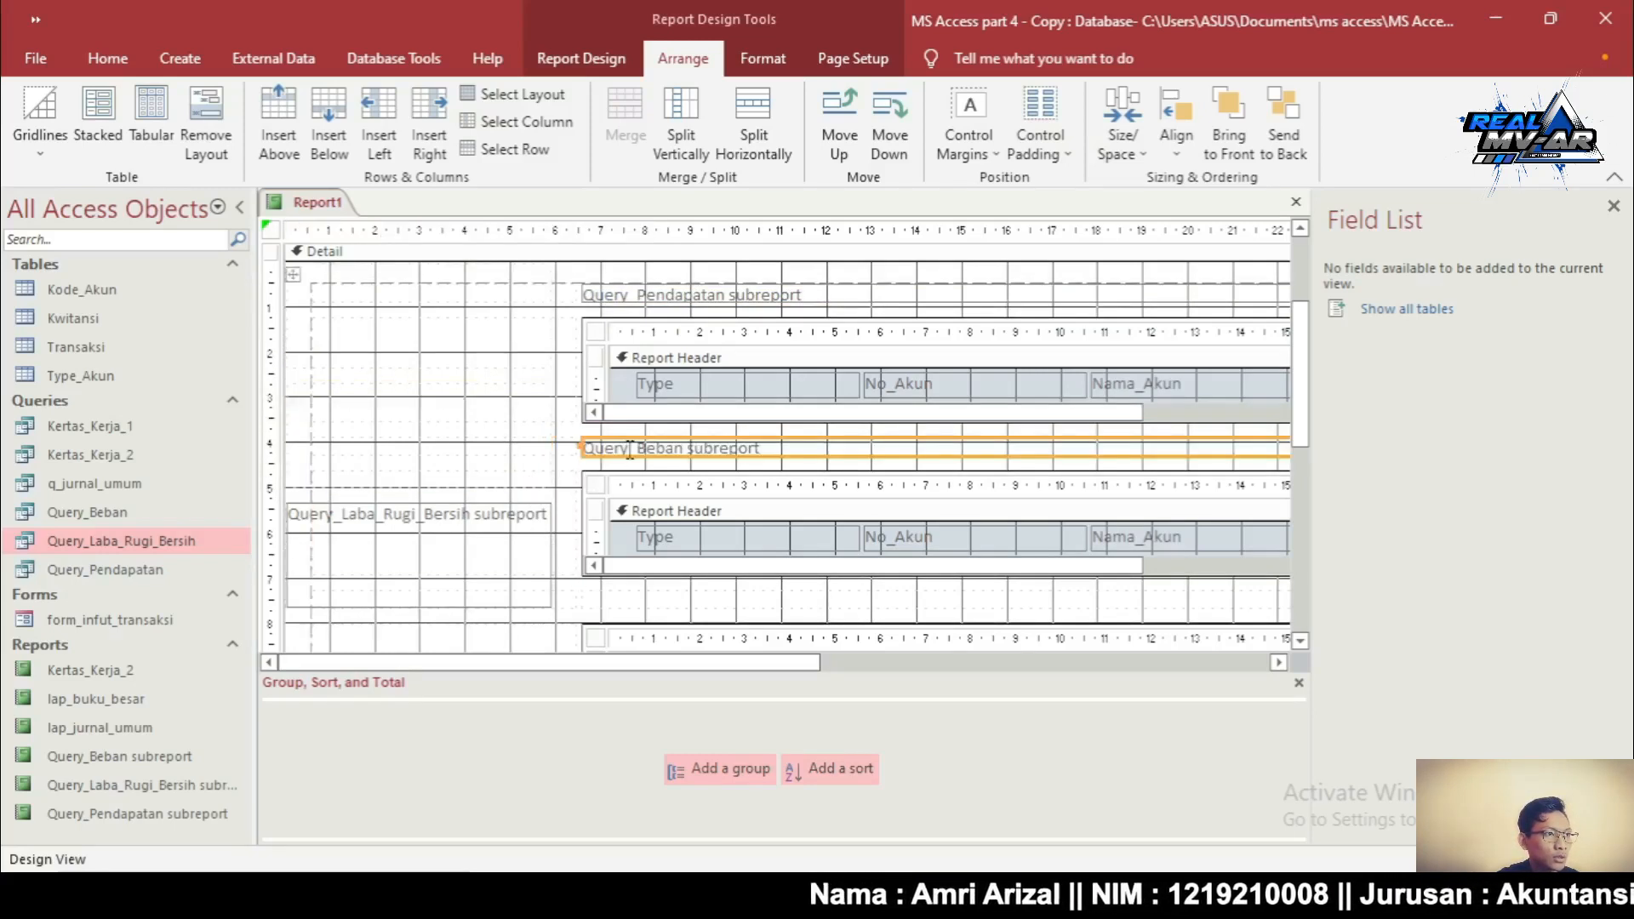
Move the Query_Laba_Rugi_Bersih subreport label into the empty cell above its subreport and delete the layout's empty first column
{"action": "left_click", "coordinate": [500, 597]}
{"action": "left_click_drag", "start_coordinate": [497, 599], "coordinate": [631, 606]}
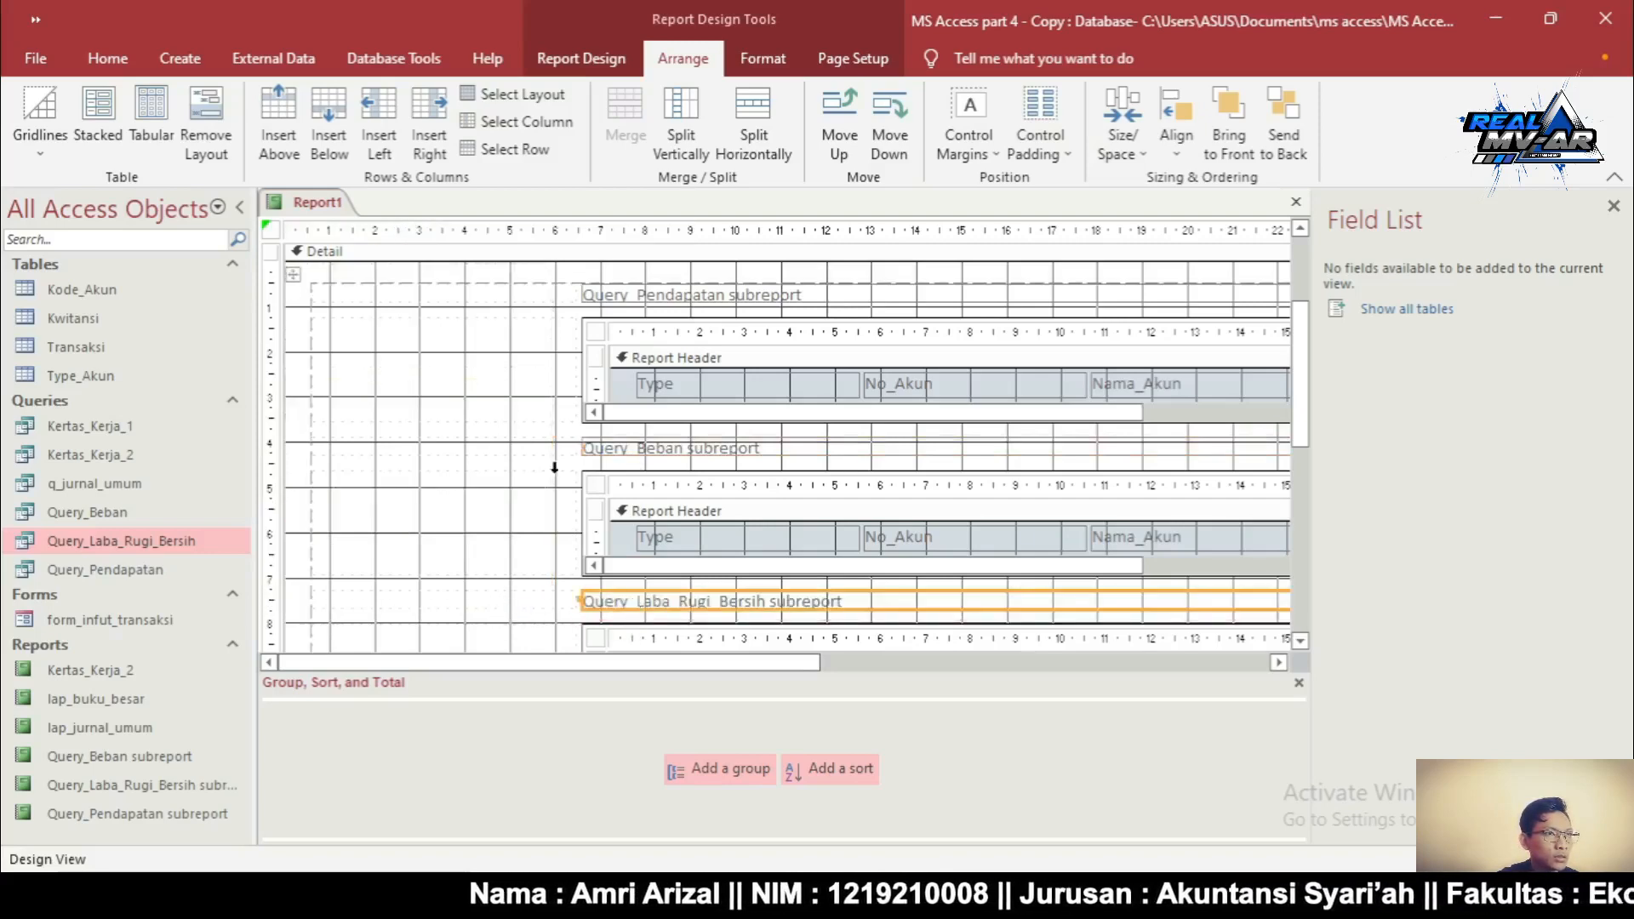
{"action": "left_click", "coordinate": [451, 294]}
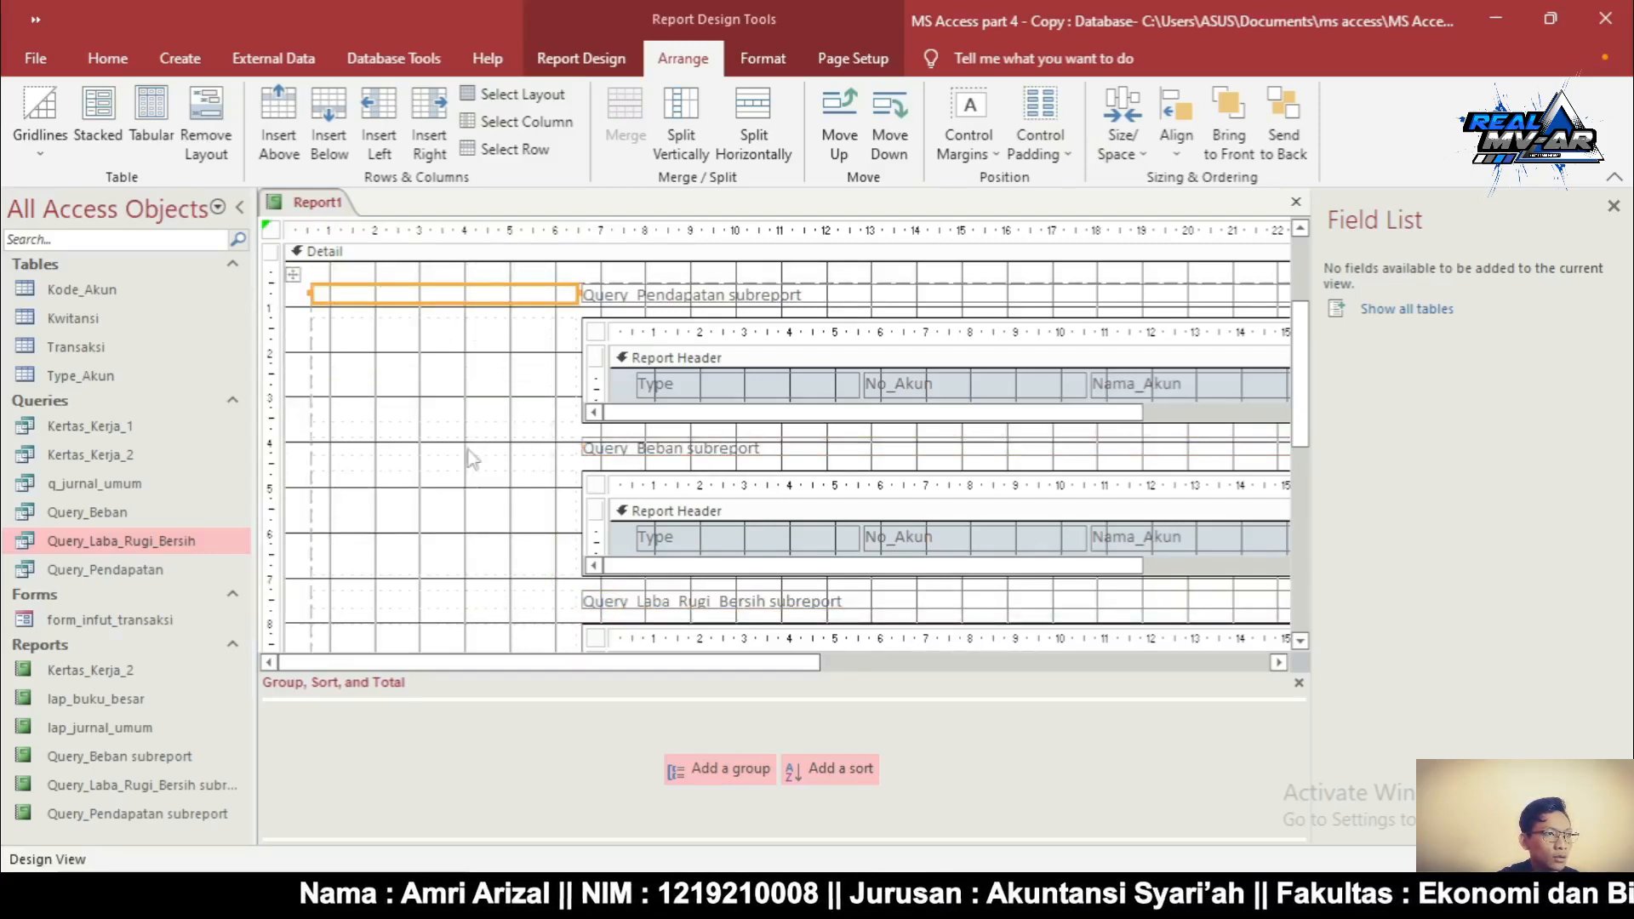
{"action": "key", "text": "Delete"}
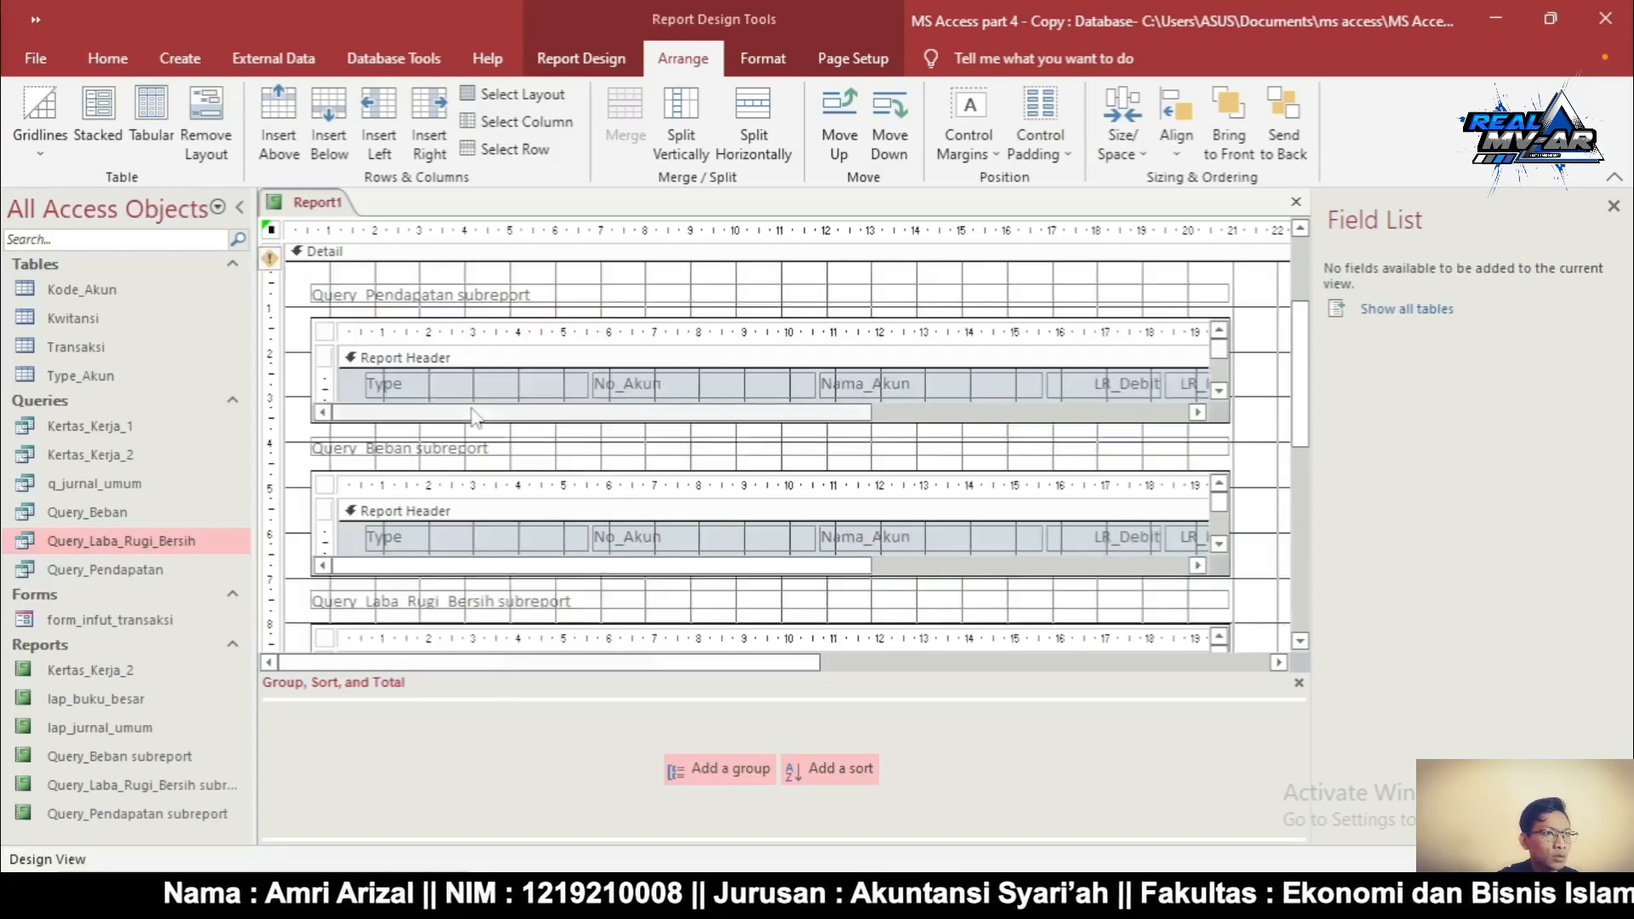
Open the Property Sheet for the Query_Pendapatan subreport label
{"action": "left_click", "coordinate": [582, 292]}
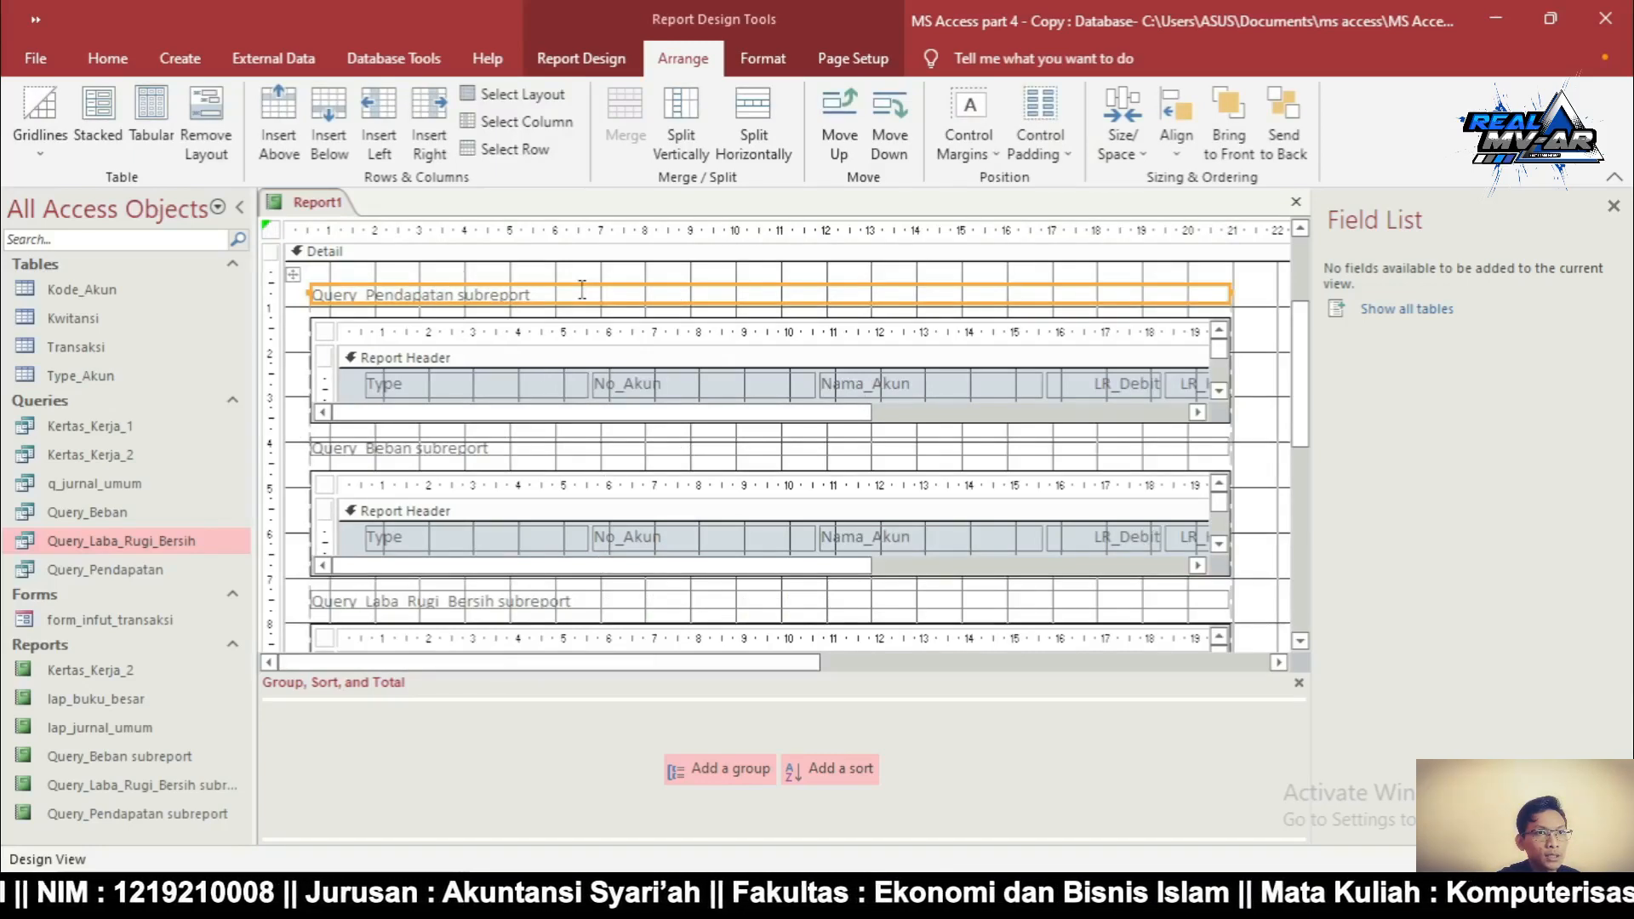
{"action": "left_click", "coordinate": [583, 290]}
{"action": "left_click_drag", "start_coordinate": [583, 290], "coordinate": [291, 289]}
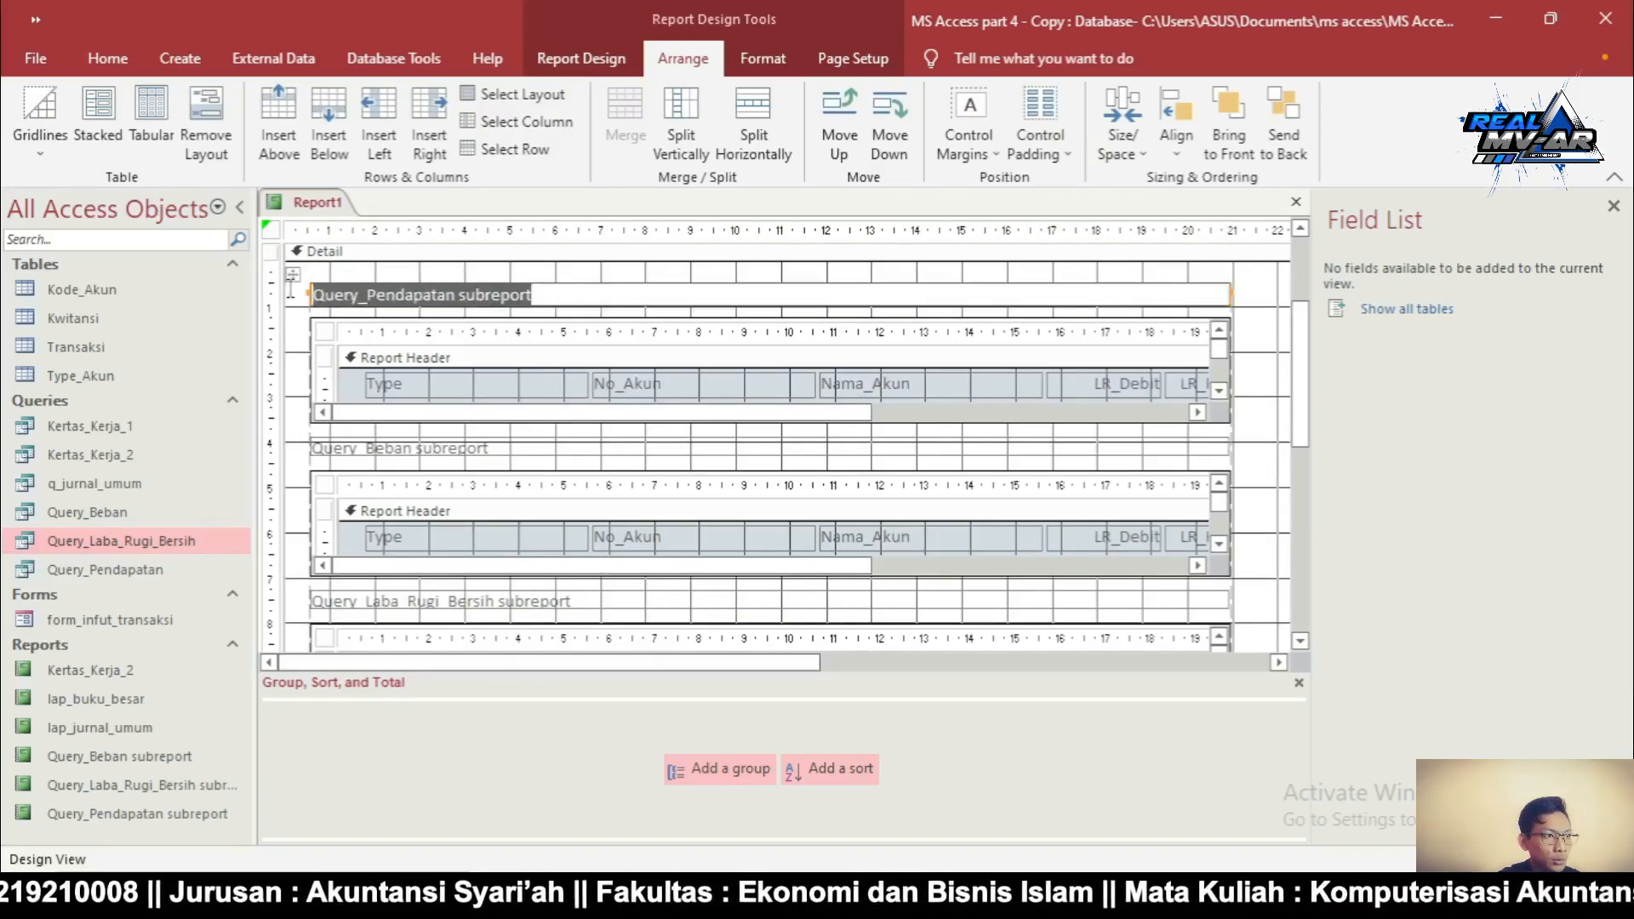
{"action": "left_click", "coordinate": [531, 295]}
{"action": "left_click", "coordinate": [496, 384]}
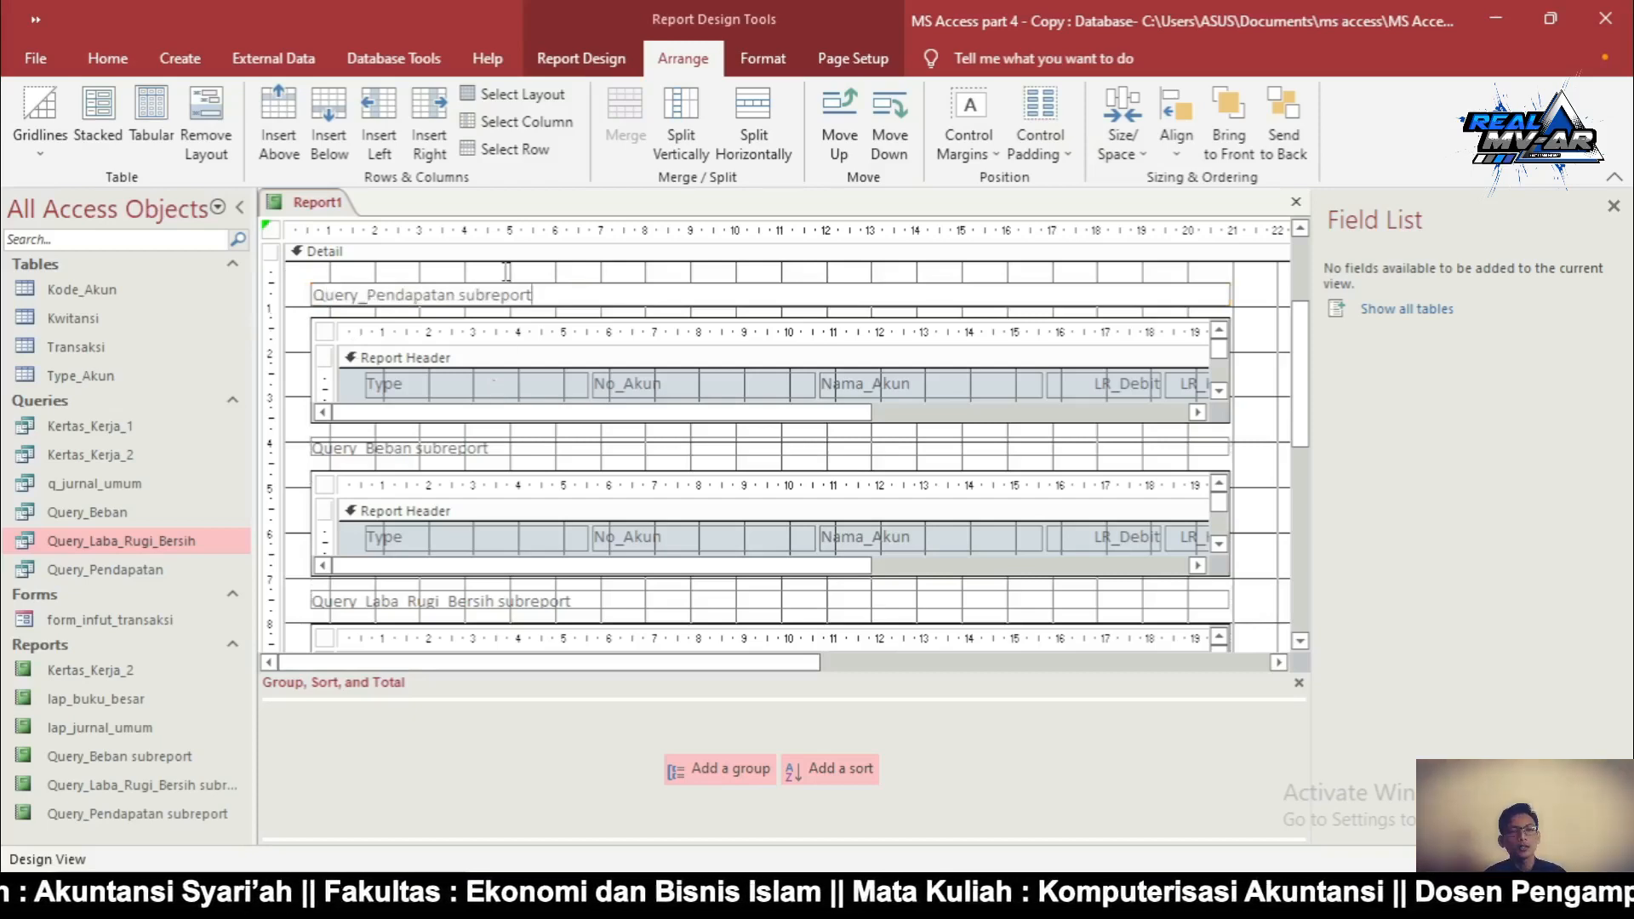
{"action": "left_click", "coordinate": [586, 58]}
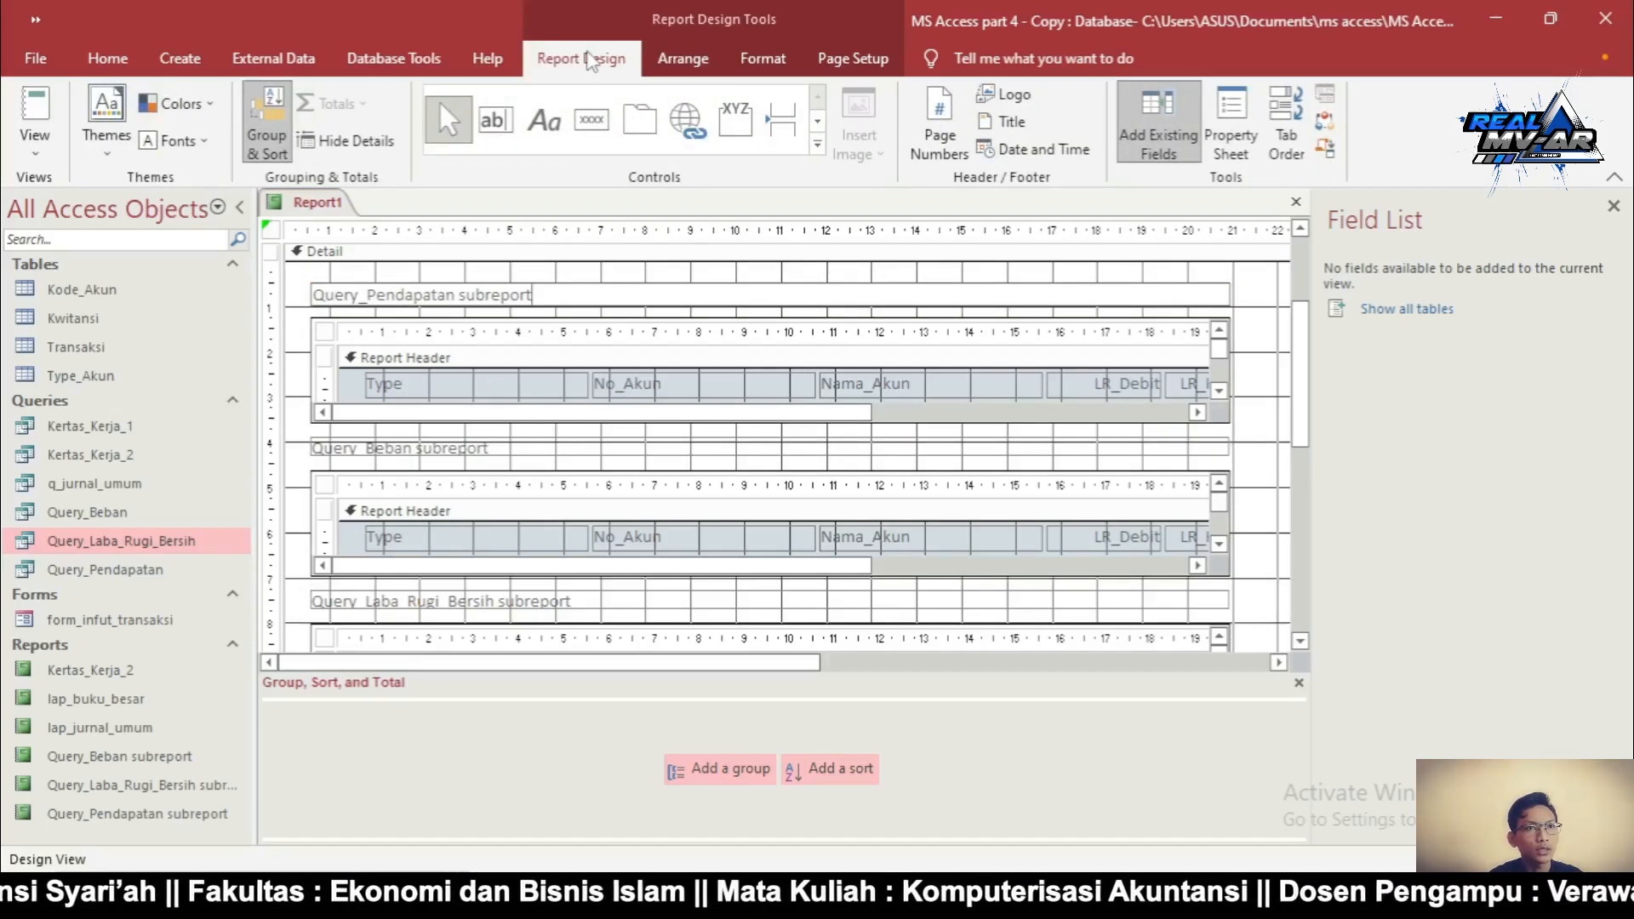
{"action": "left_click", "coordinate": [1258, 136]}
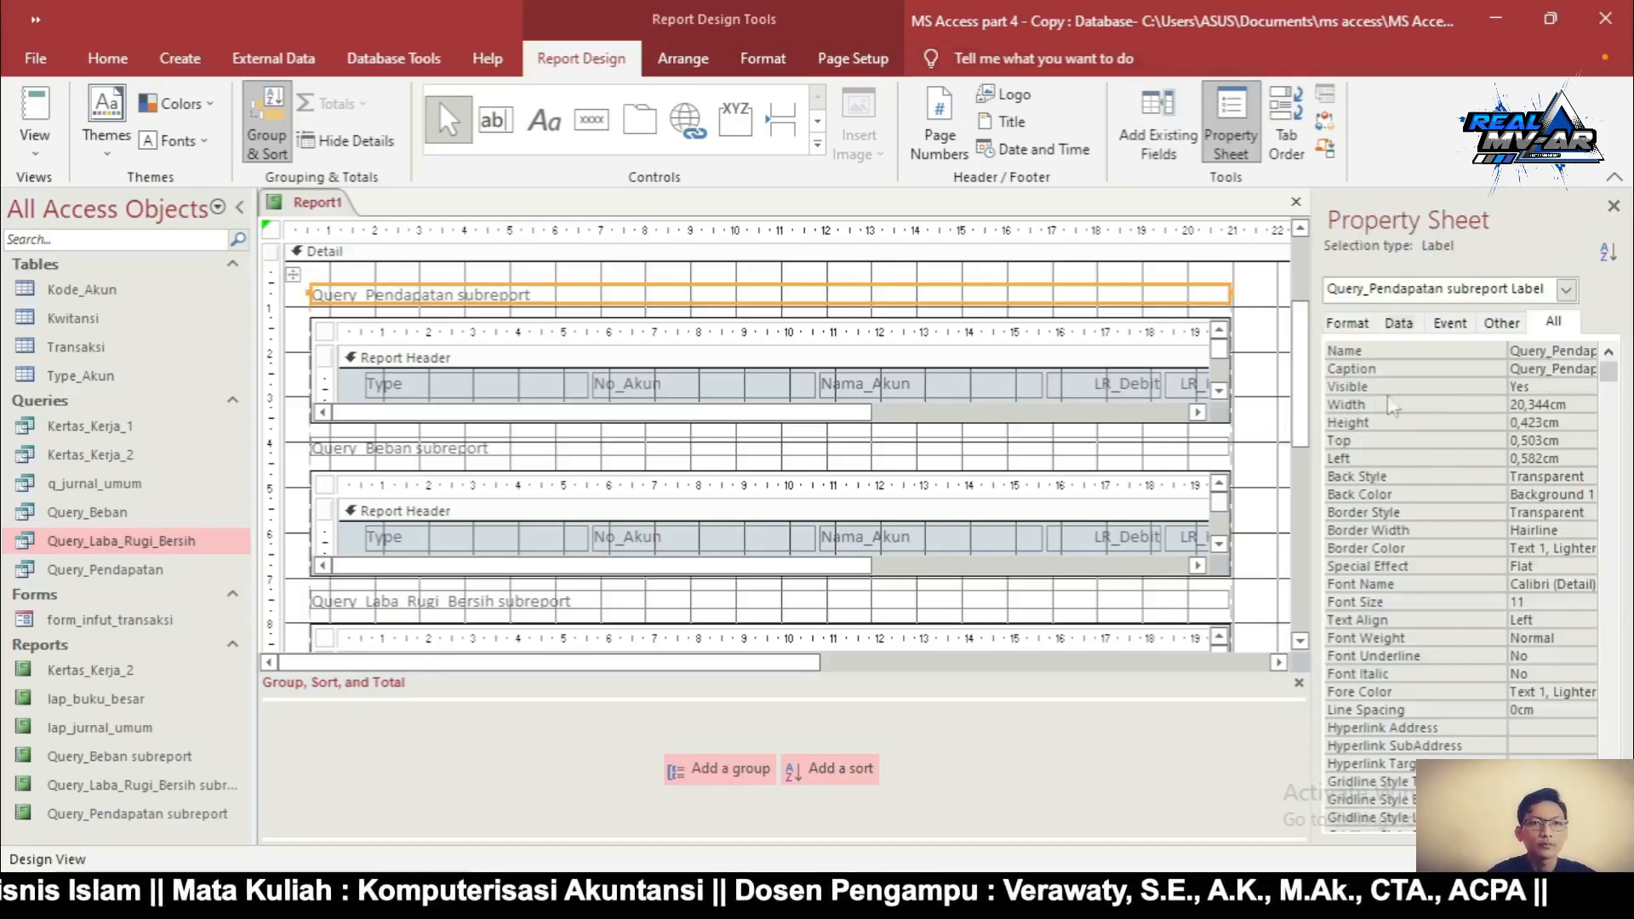
Copy the Query_Pendapatan subreport label's width value, and replace the label's text with "Pendapatan Usaha"
{"action": "left_click", "coordinate": [1576, 404]}
{"action": "key", "text": "ctrl+c"}
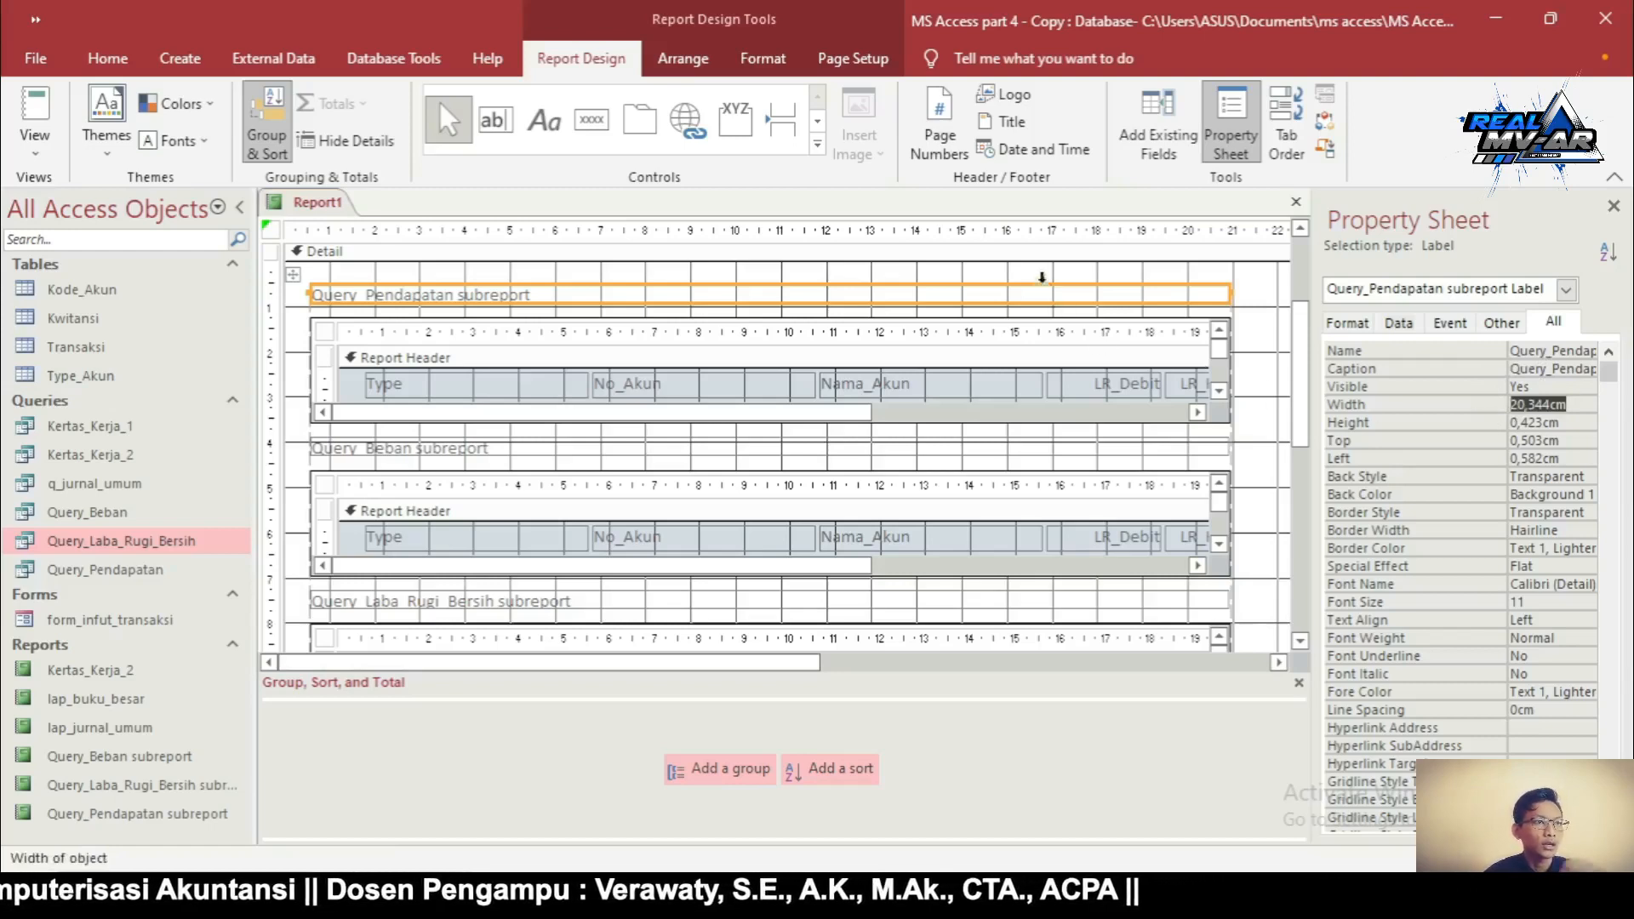
{"action": "left_click", "coordinate": [1043, 289]}
{"action": "key", "text": "BackSpace"}
{"action": "key", "text": "BackSpace"}
{"action": "key", "text": "BackSpace"}
{"action": "key", "text": "BackSpace"}
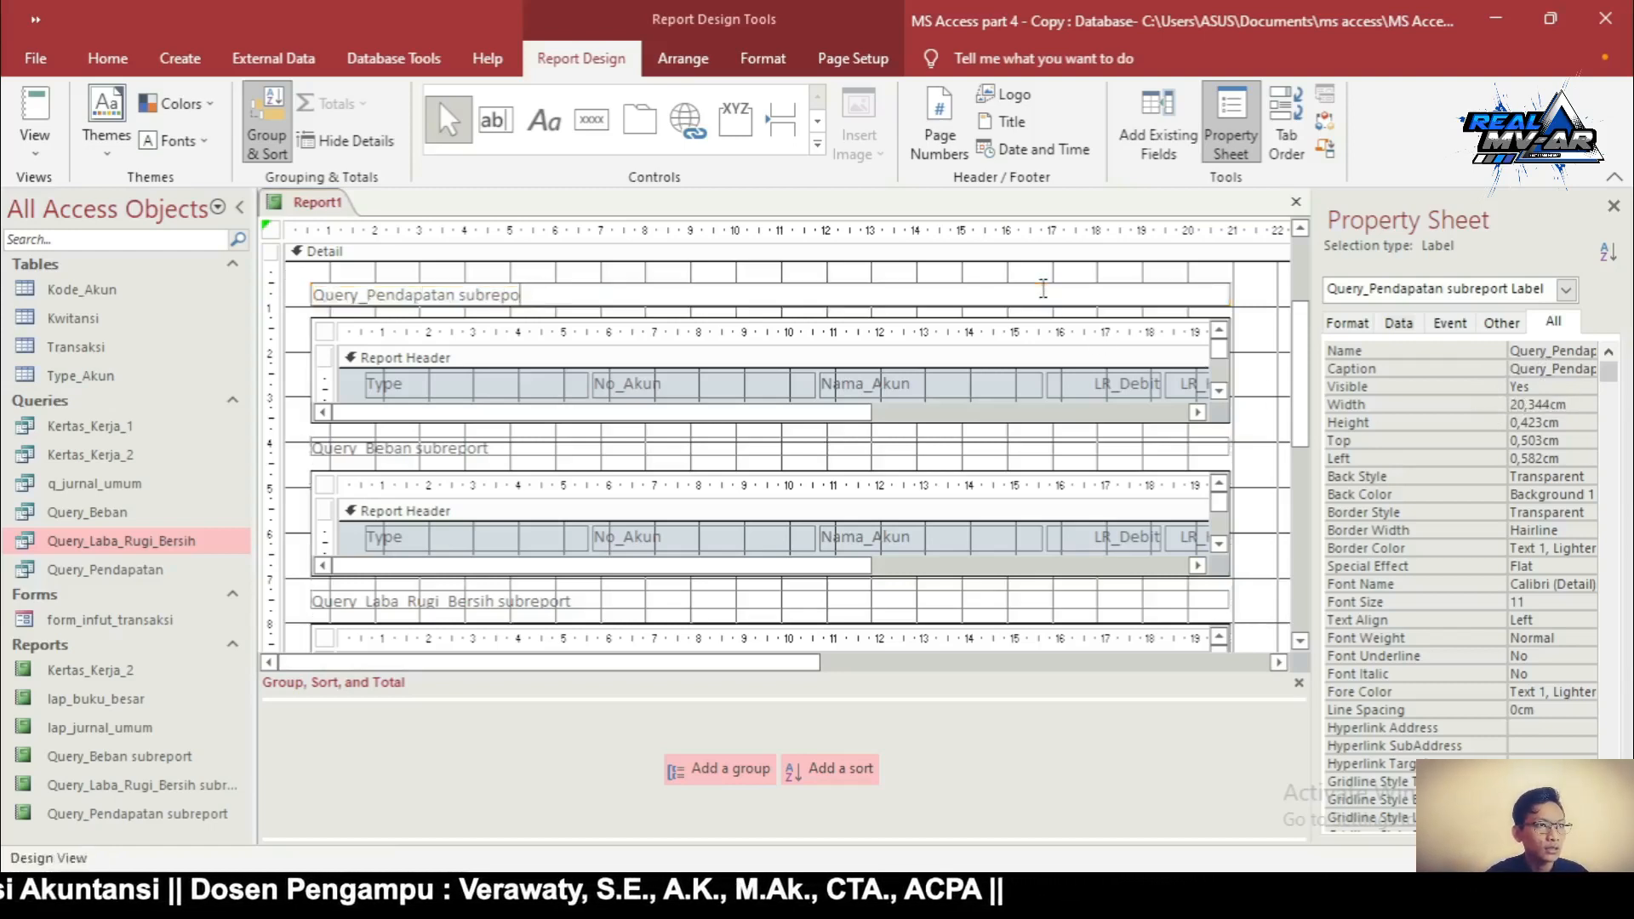
{"action": "key", "text": "BackSpace"}
{"action": "key", "text": "BackSpace"}
{"action": "key", "text": "BackSpace"}
{"action": "key", "text": "BackSpace"}
{"action": "key", "text": "BackSpace"}
{"action": "key", "text": "BackSpace"}
{"action": "key", "text": "BackSpace"}
{"action": "key", "text": "BackSpace"}
{"action": "key", "text": "BackSpace"}
{"action": "key", "text": "BackSpace"}
{"action": "key", "text": "BackSpace"}
{"action": "key", "text": "BackSpace"}
{"action": "key", "text": "BackSpace"}
{"action": "key", "text": "BackSpace"}
{"action": "key", "text": "BackSpace"}
{"action": "key", "text": "BackSpace"}
{"action": "key", "text": "BackSpace"}
{"action": "key", "text": "BackSpace"}
{"action": "key", "text": "BackSpace"}
{"action": "key", "text": "BackSpace"}
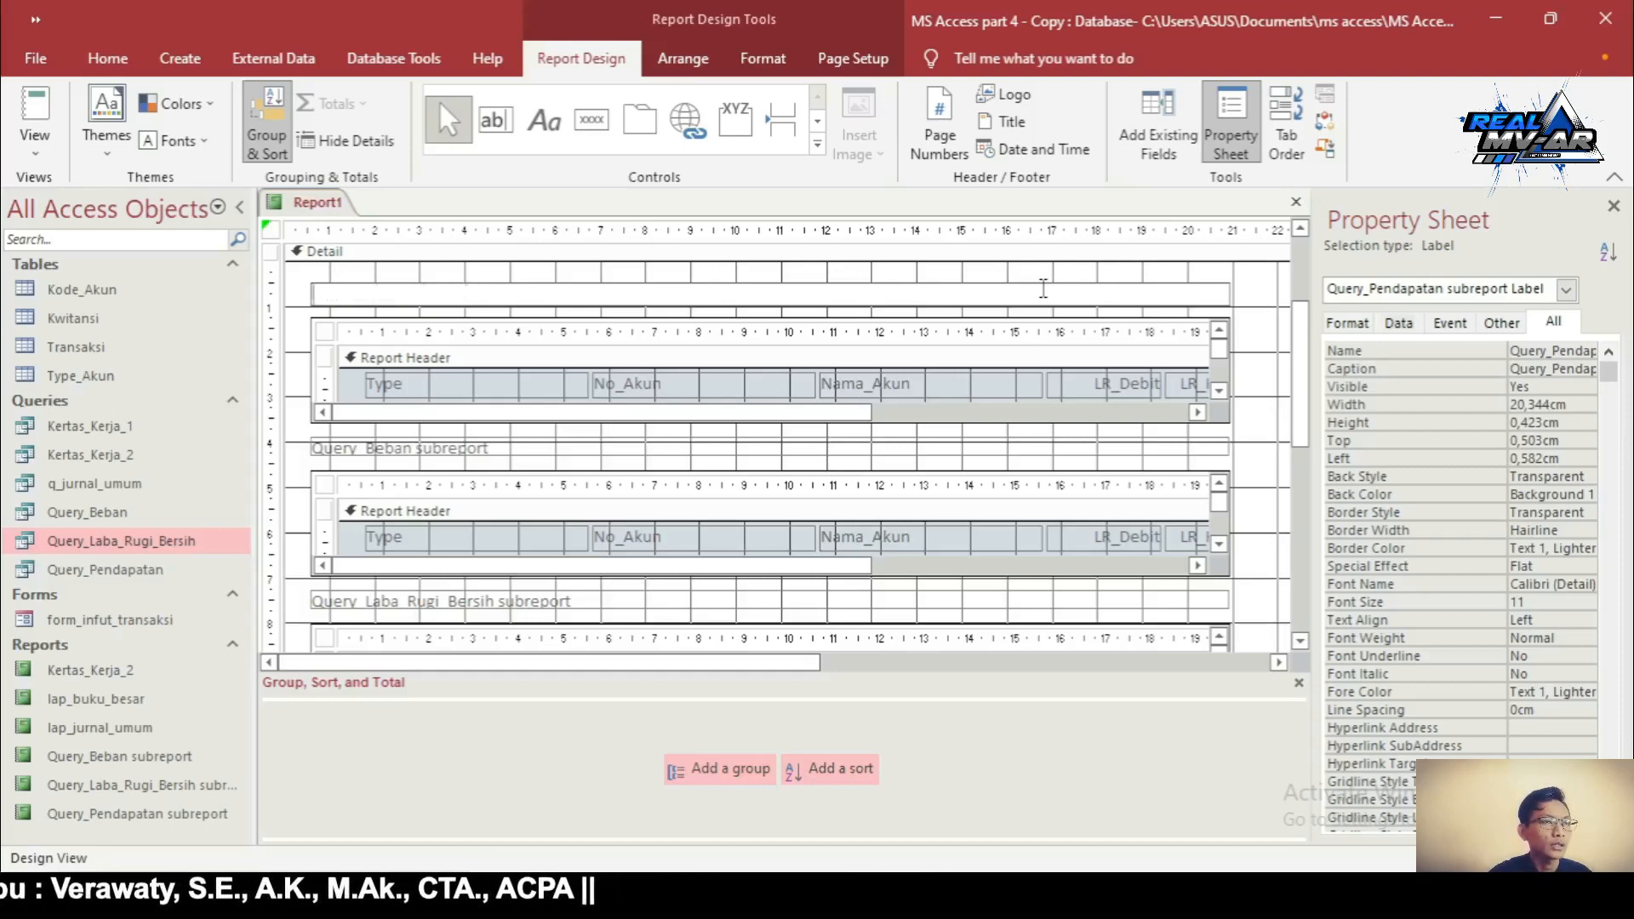
{"action": "type", "text": "Penda"}
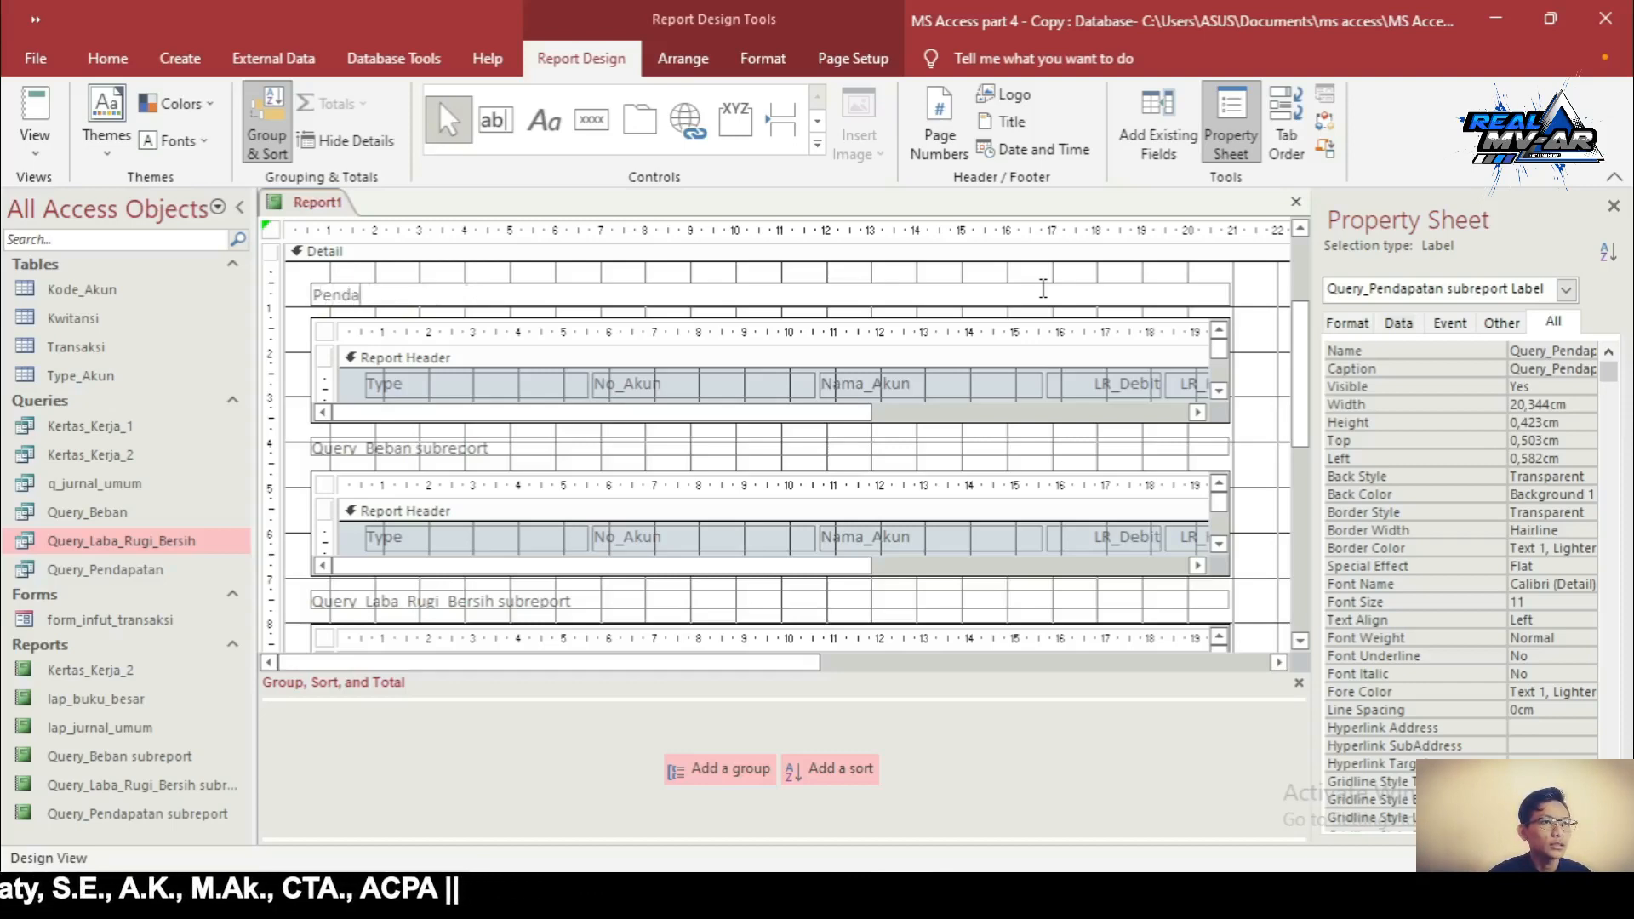
{"action": "type", "text": "patan Usaha"}
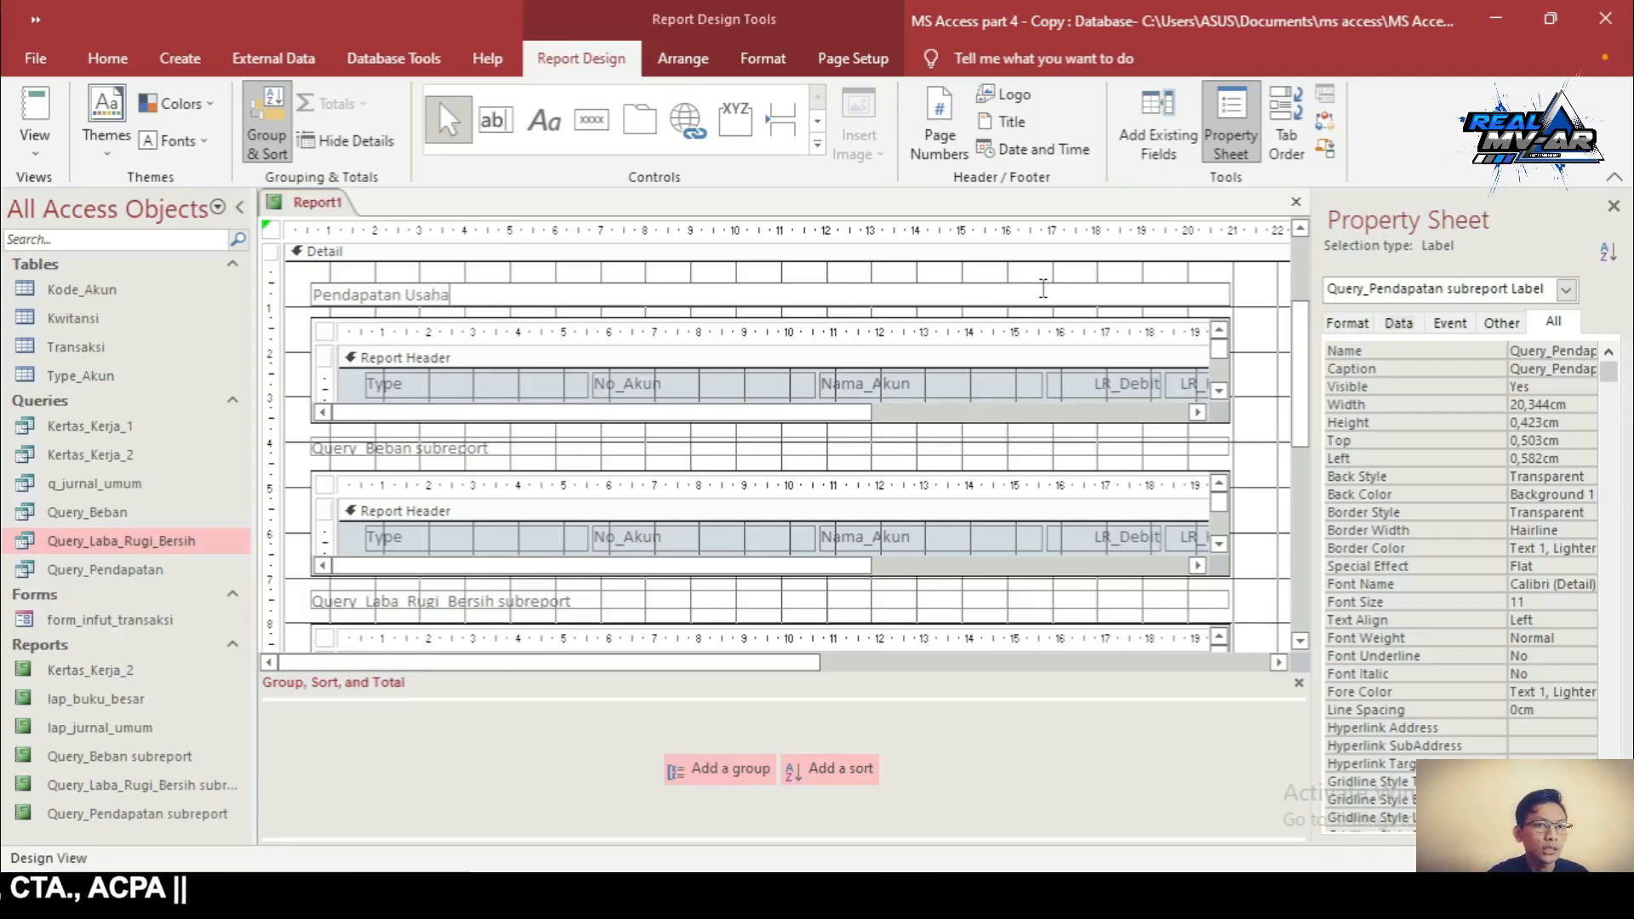
{"action": "key", "text": "Return"}
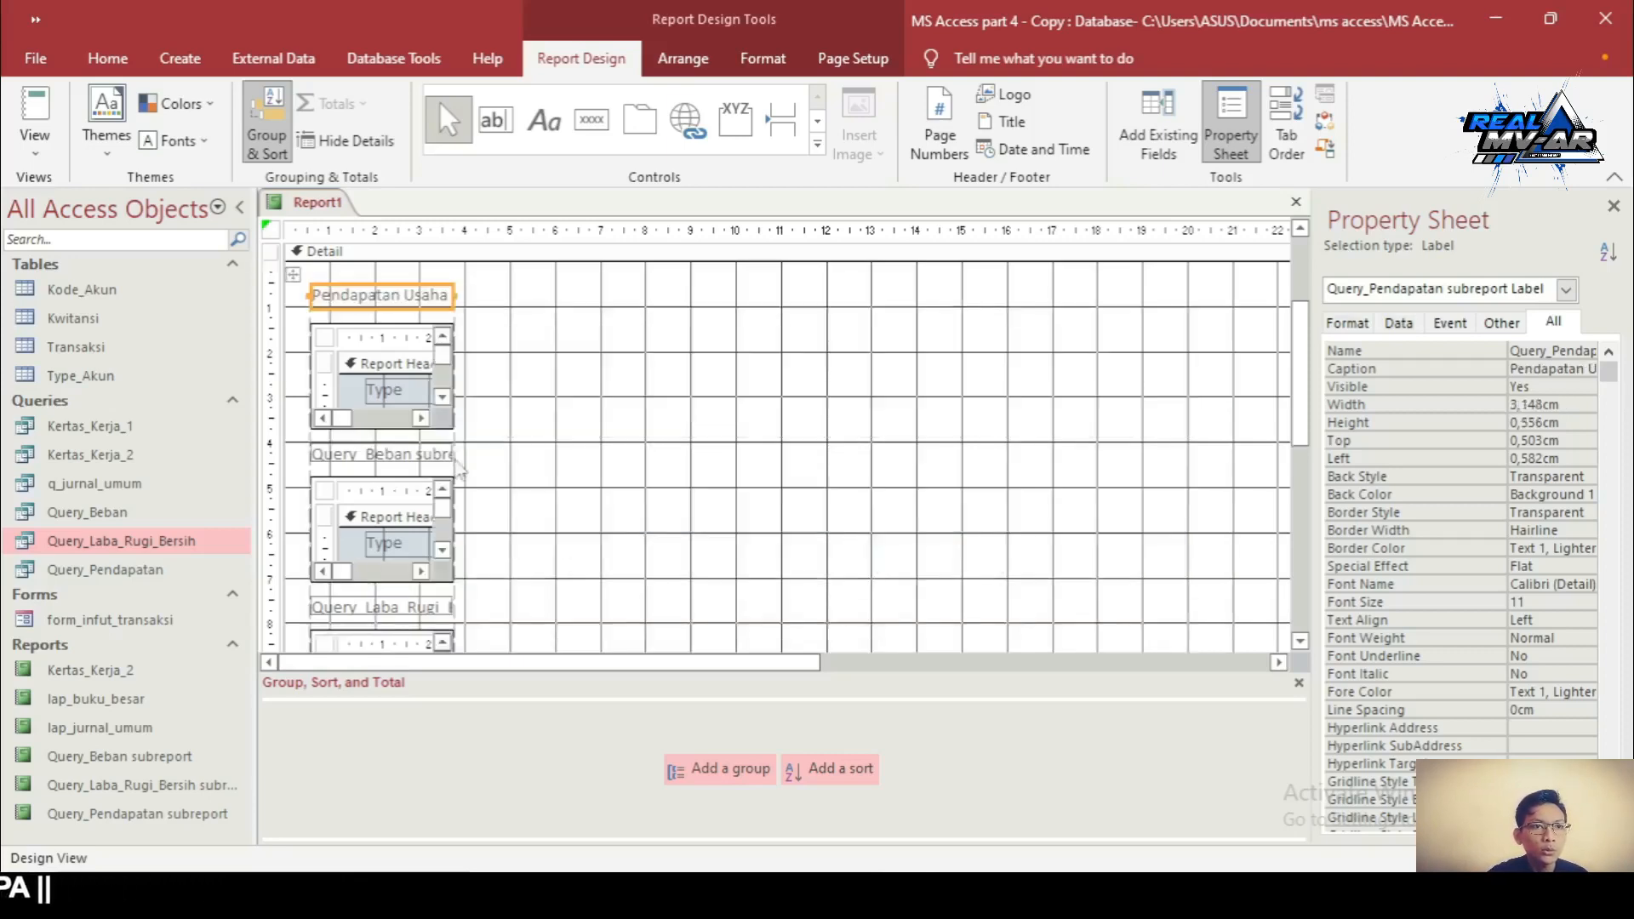
Replace the text of the Query_Beban subreport label with "Beban / Biaya Usaha"
{"action": "left_click", "coordinate": [438, 455]}
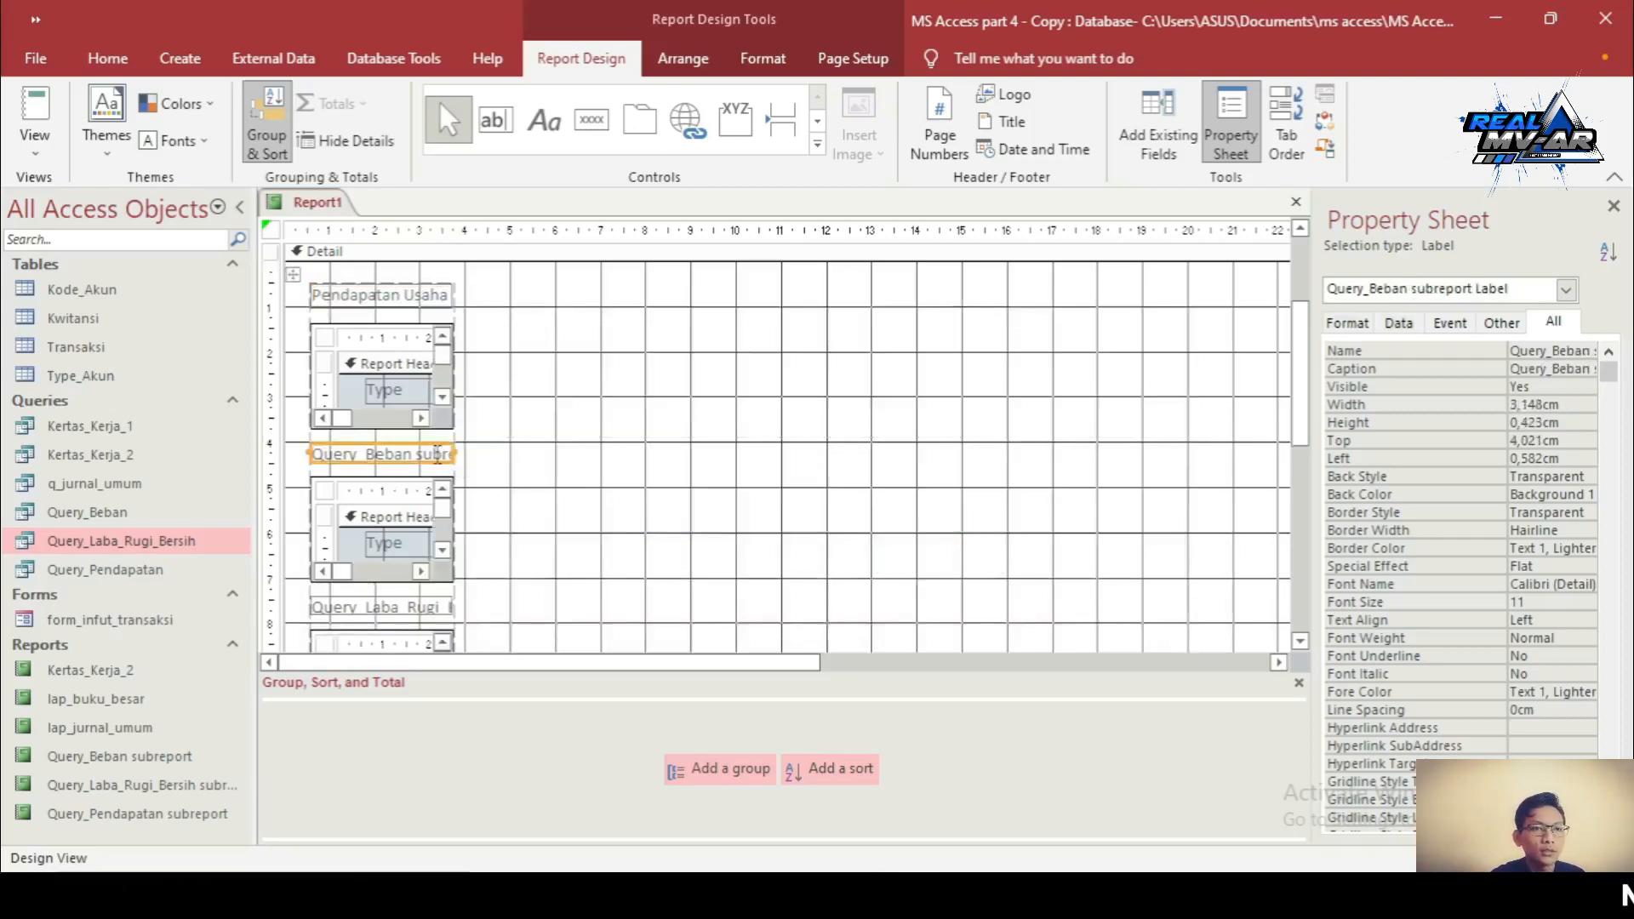
{"action": "left_click", "coordinate": [315, 455]}
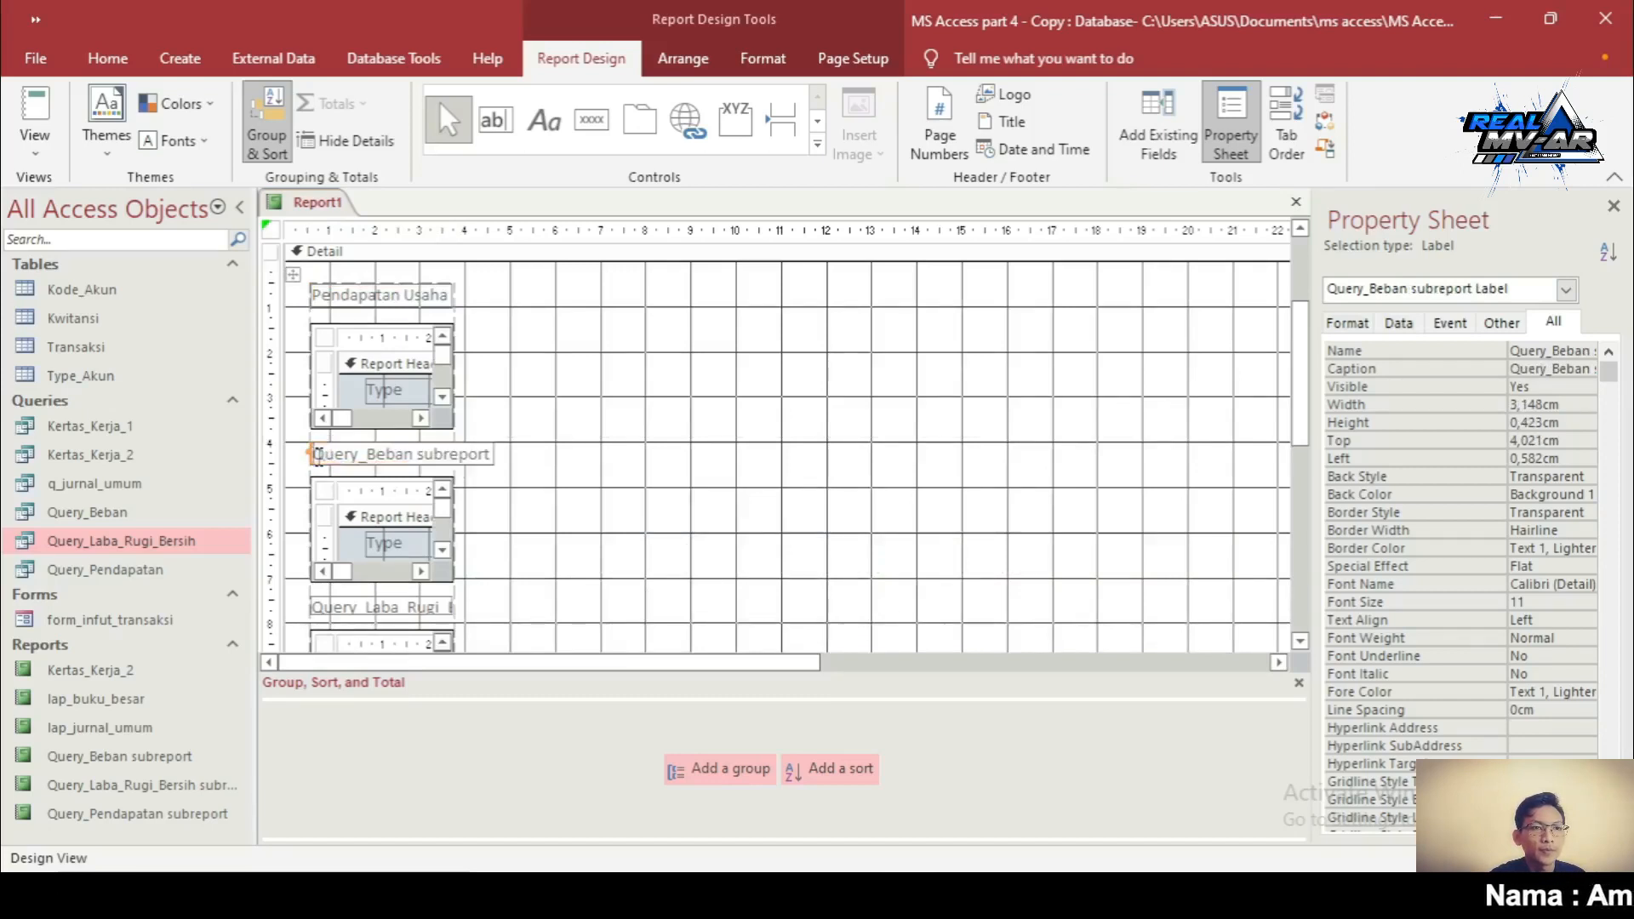
{"action": "left_click_drag", "start_coordinate": [315, 456], "coordinate": [490, 473]}
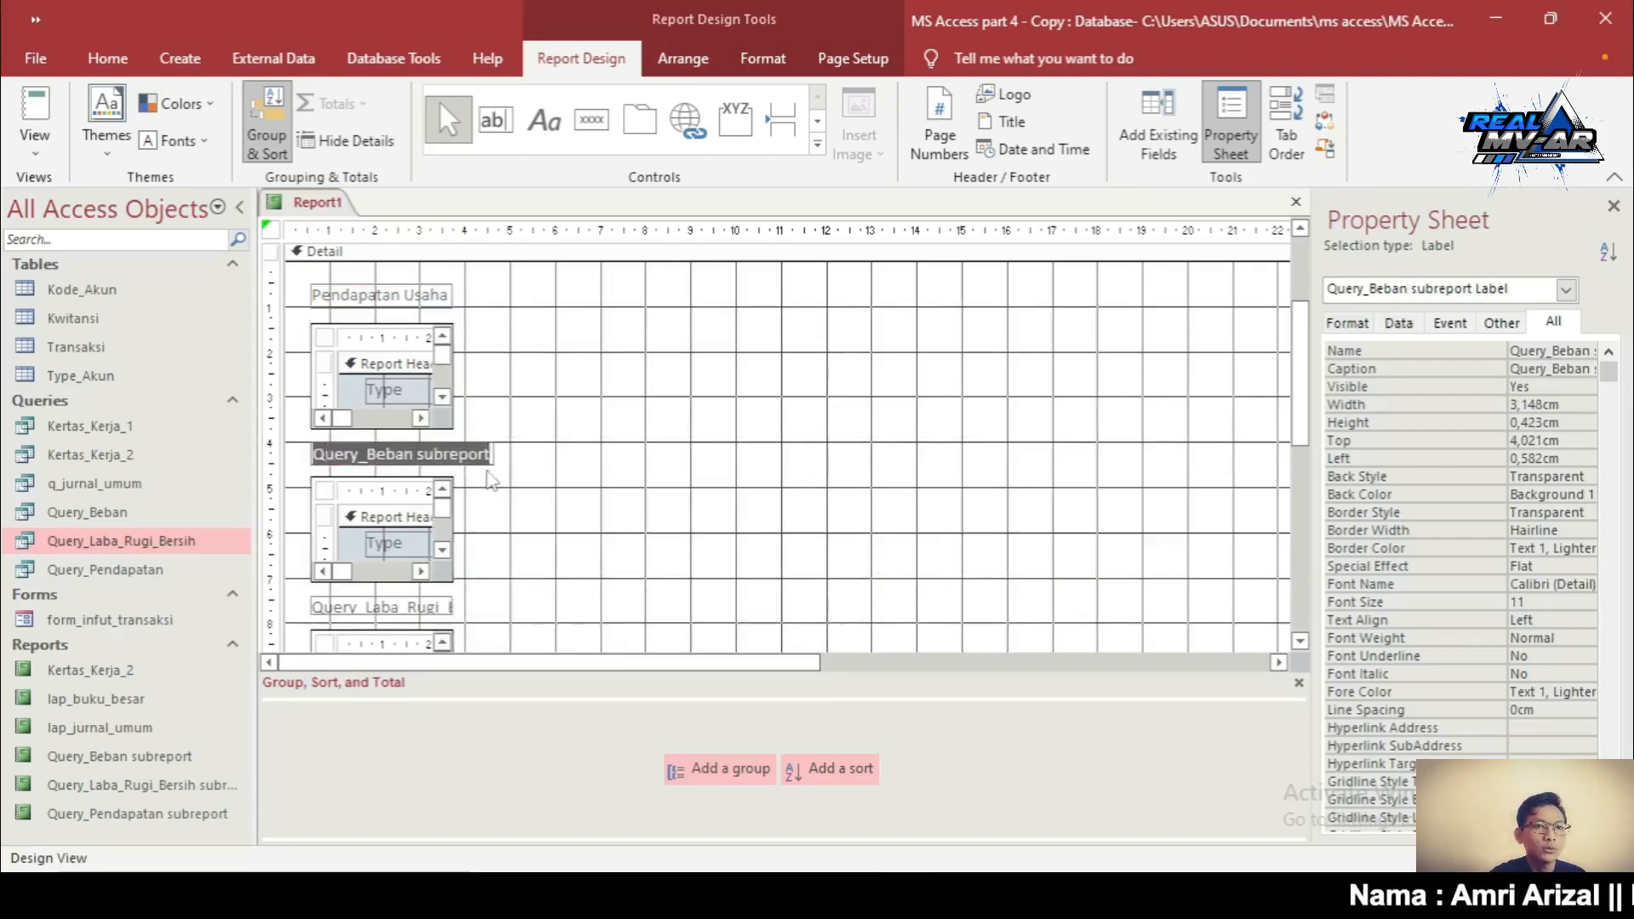
{"action": "type", "text": "Beban"}
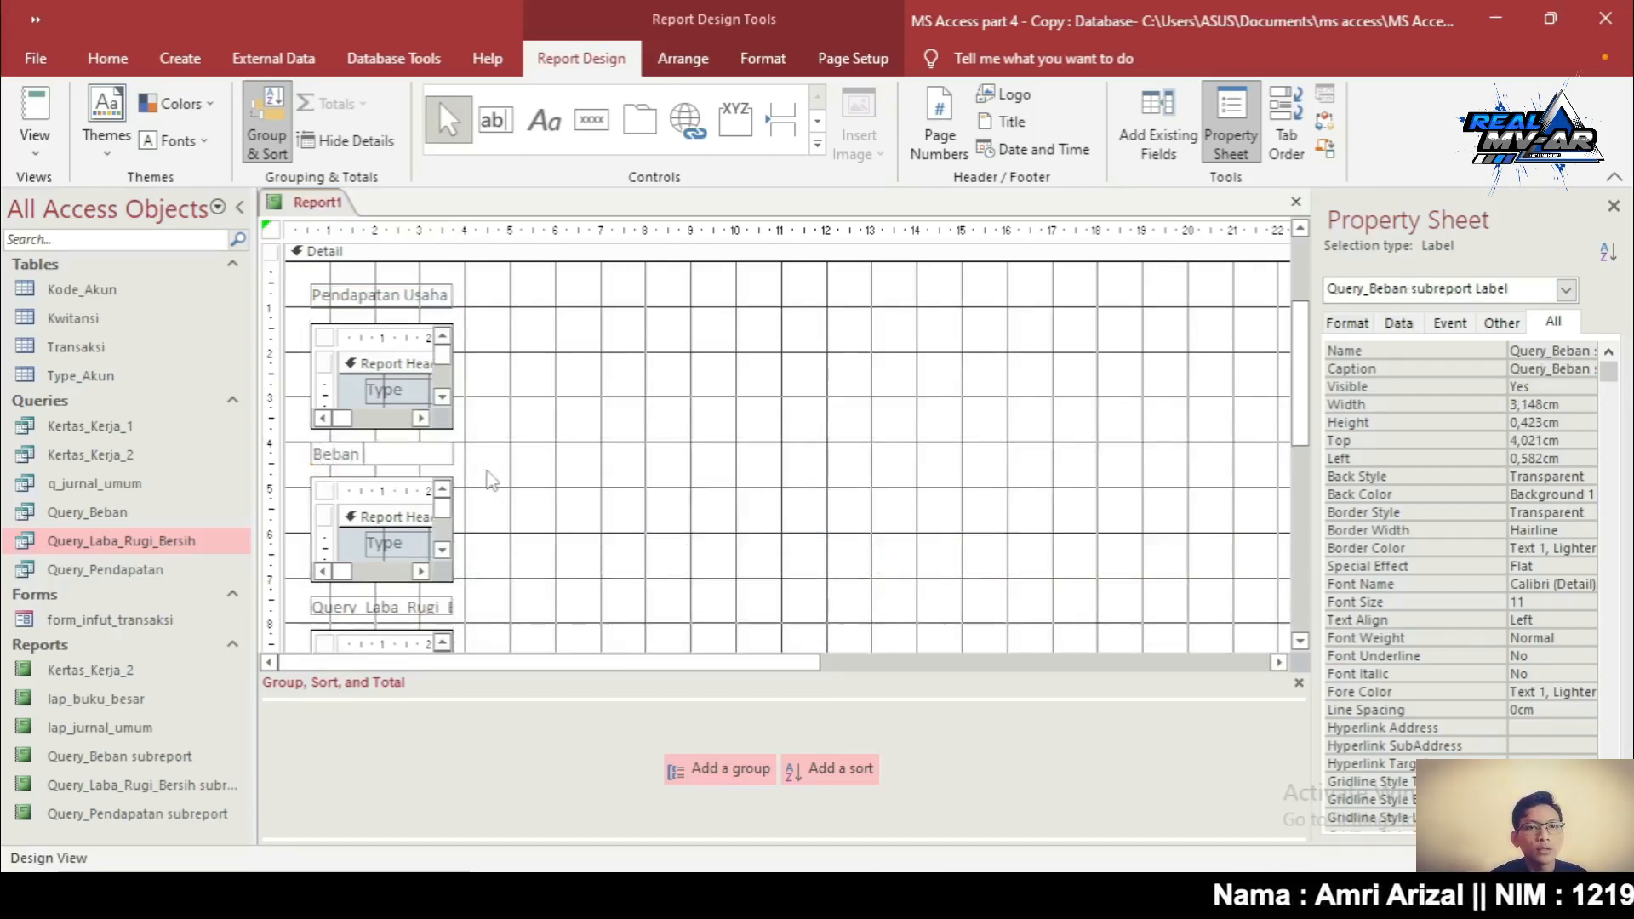
{"action": "type", "text": " / B"}
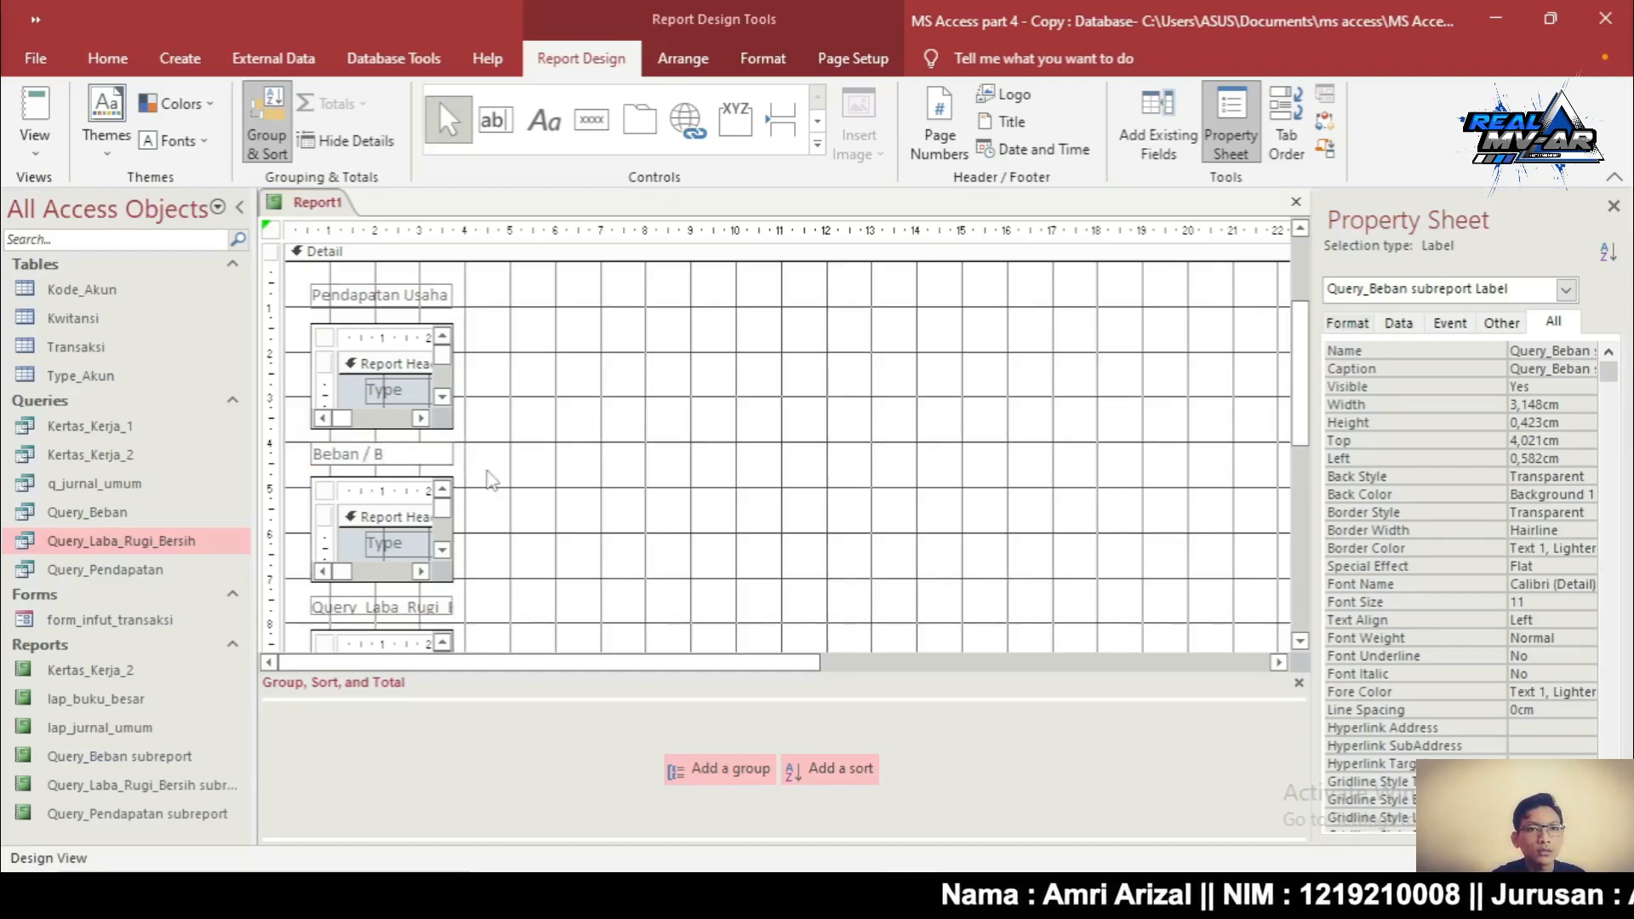
{"action": "type", "text": "iatyiaya Usaha"}
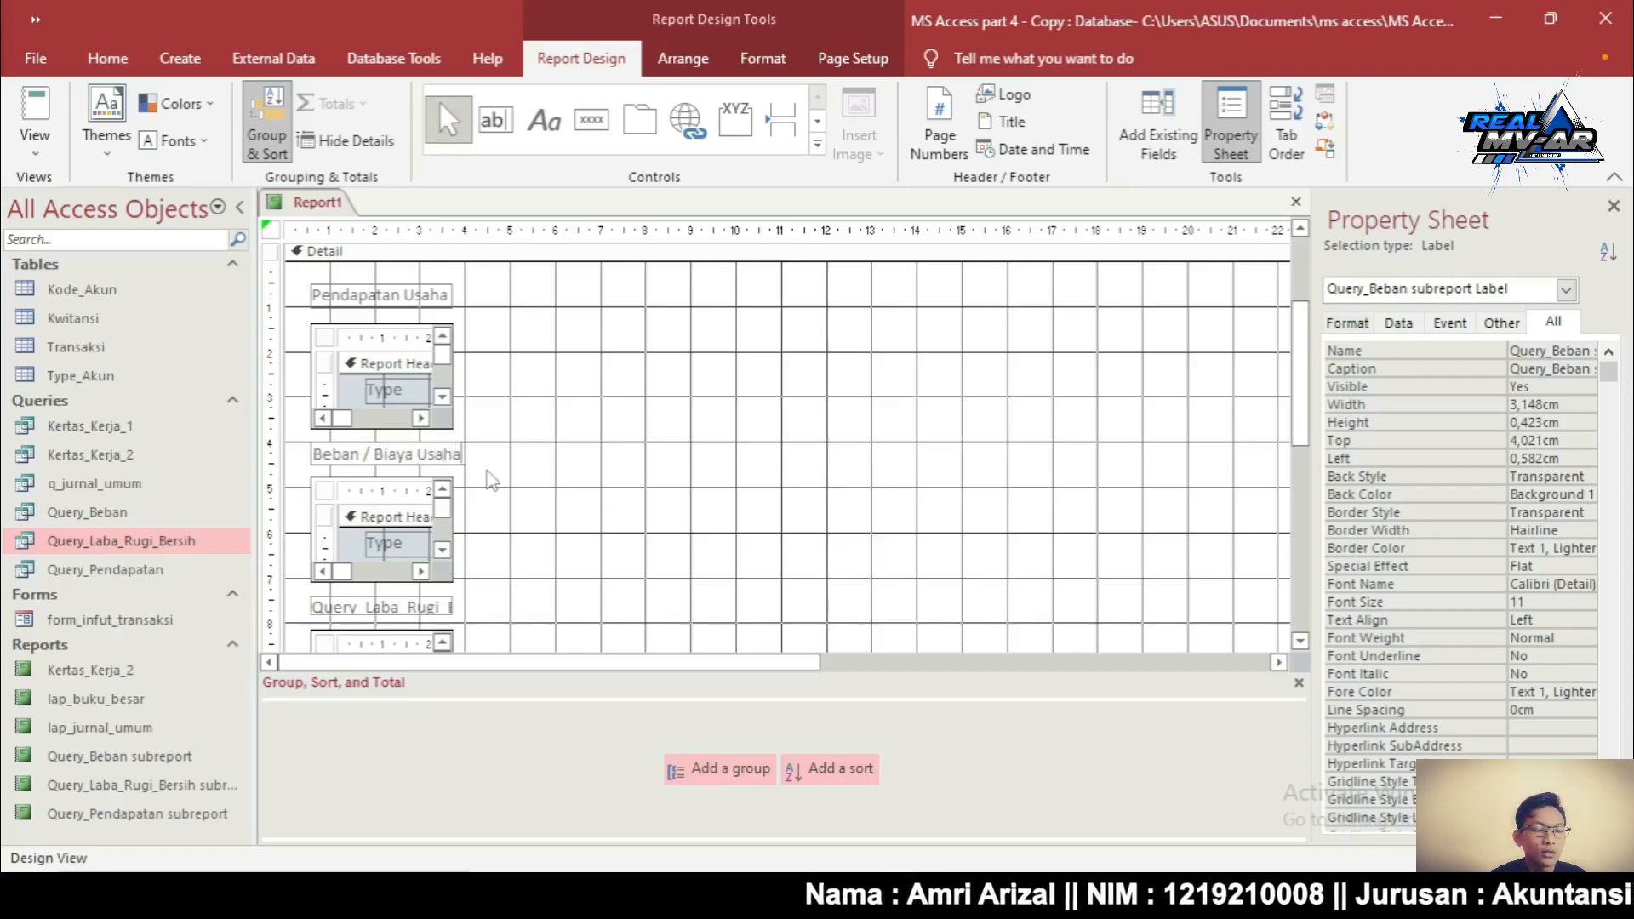
Delete the Query_Laba_Rugi_Bersih subreport label above its subreport
{"action": "left_click", "coordinate": [349, 610]}
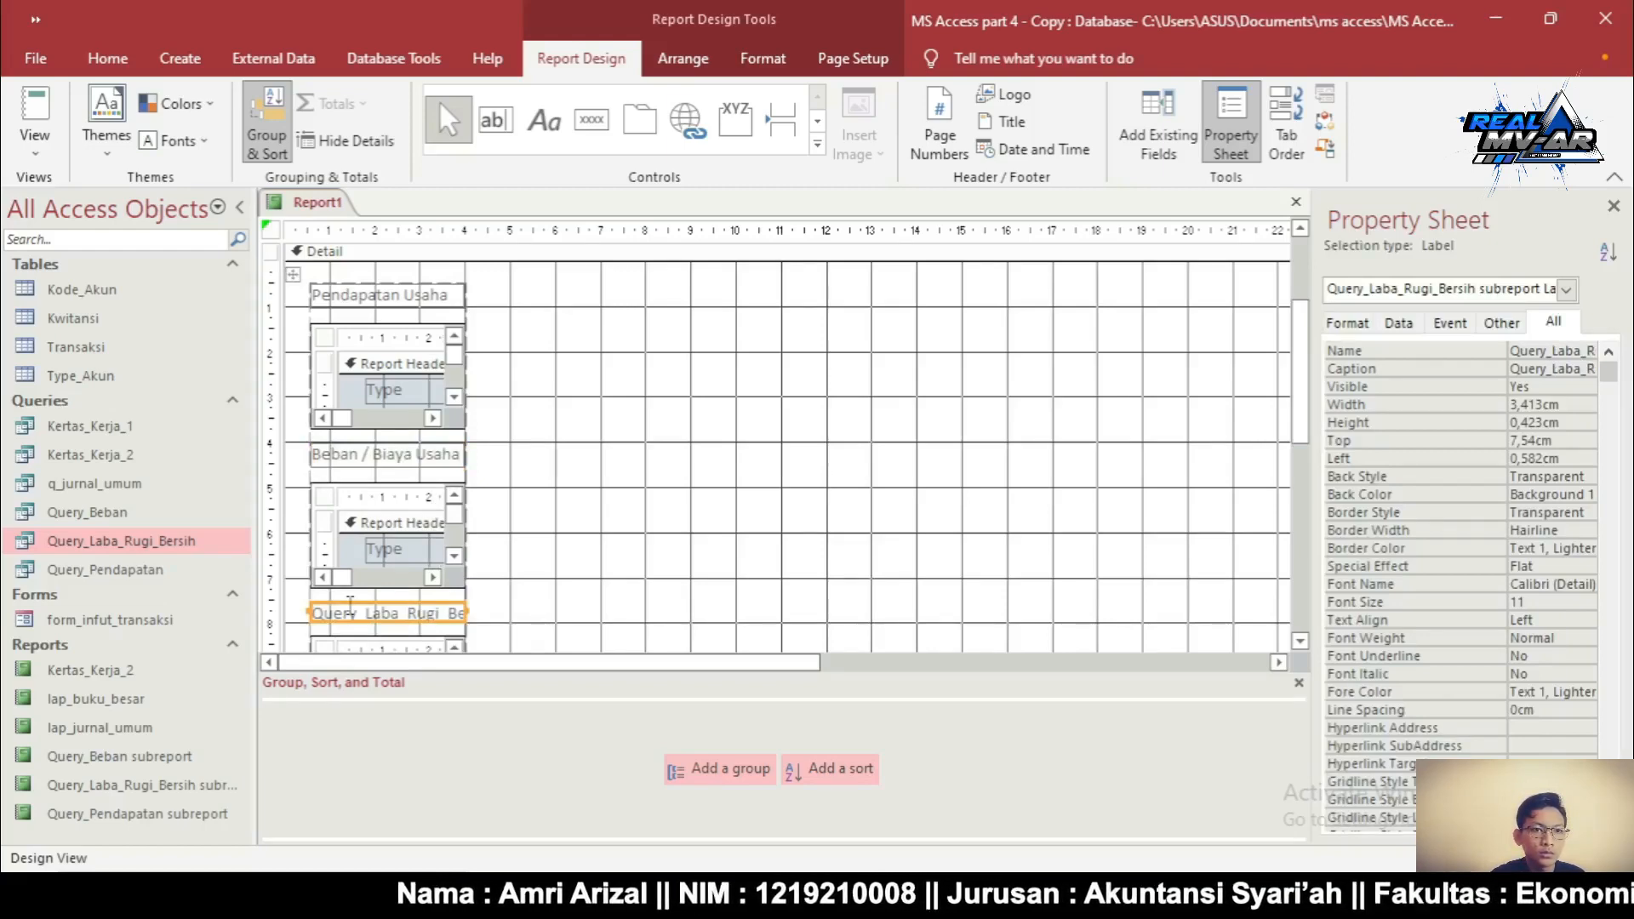
{"action": "key", "text": "Delete"}
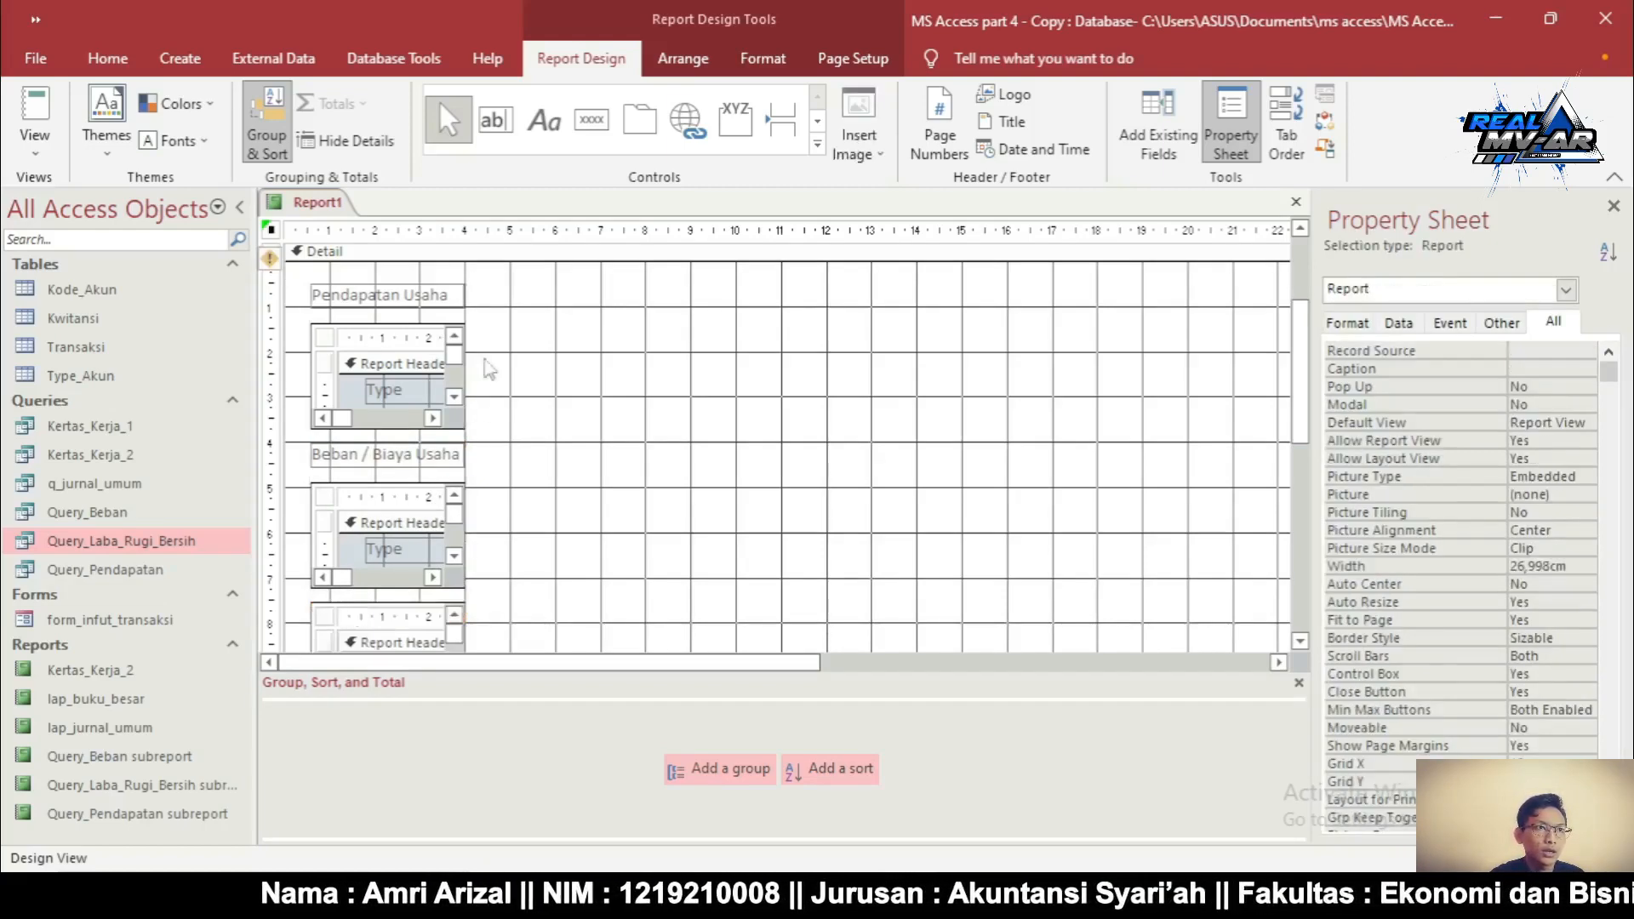
Set the width of all labels and subreports in the report to the copied 20,344cm
{"action": "left_click", "coordinate": [412, 298]}
{"action": "left_click", "coordinate": [417, 381]}
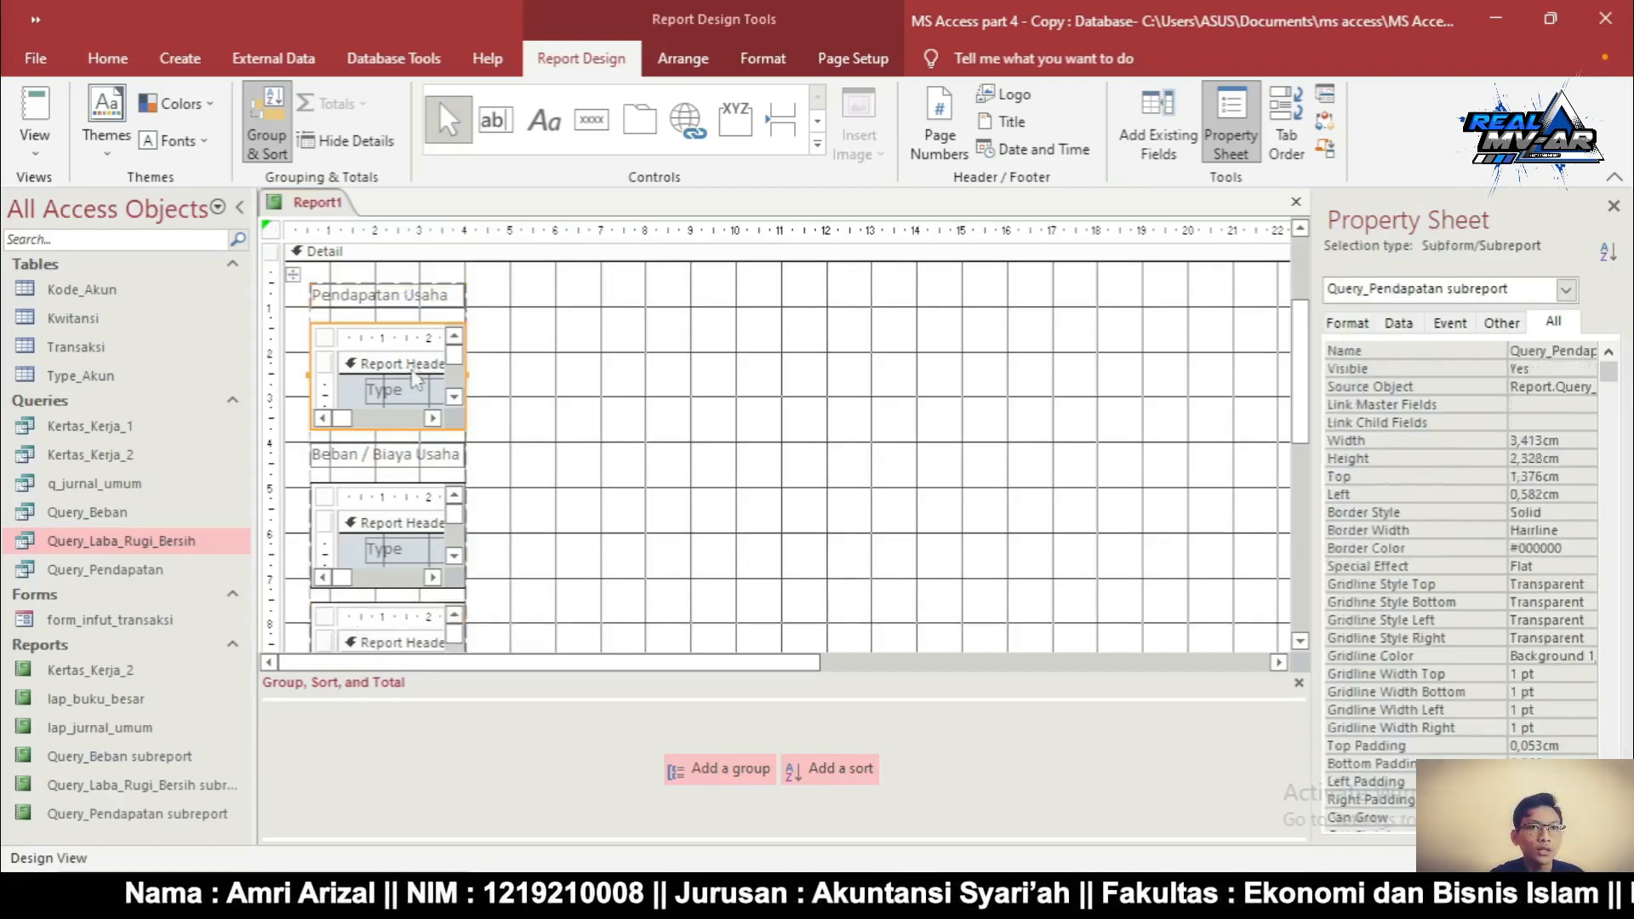
{"action": "left_click", "coordinate": [394, 538]}
{"action": "key", "text": "ctrl+a"}
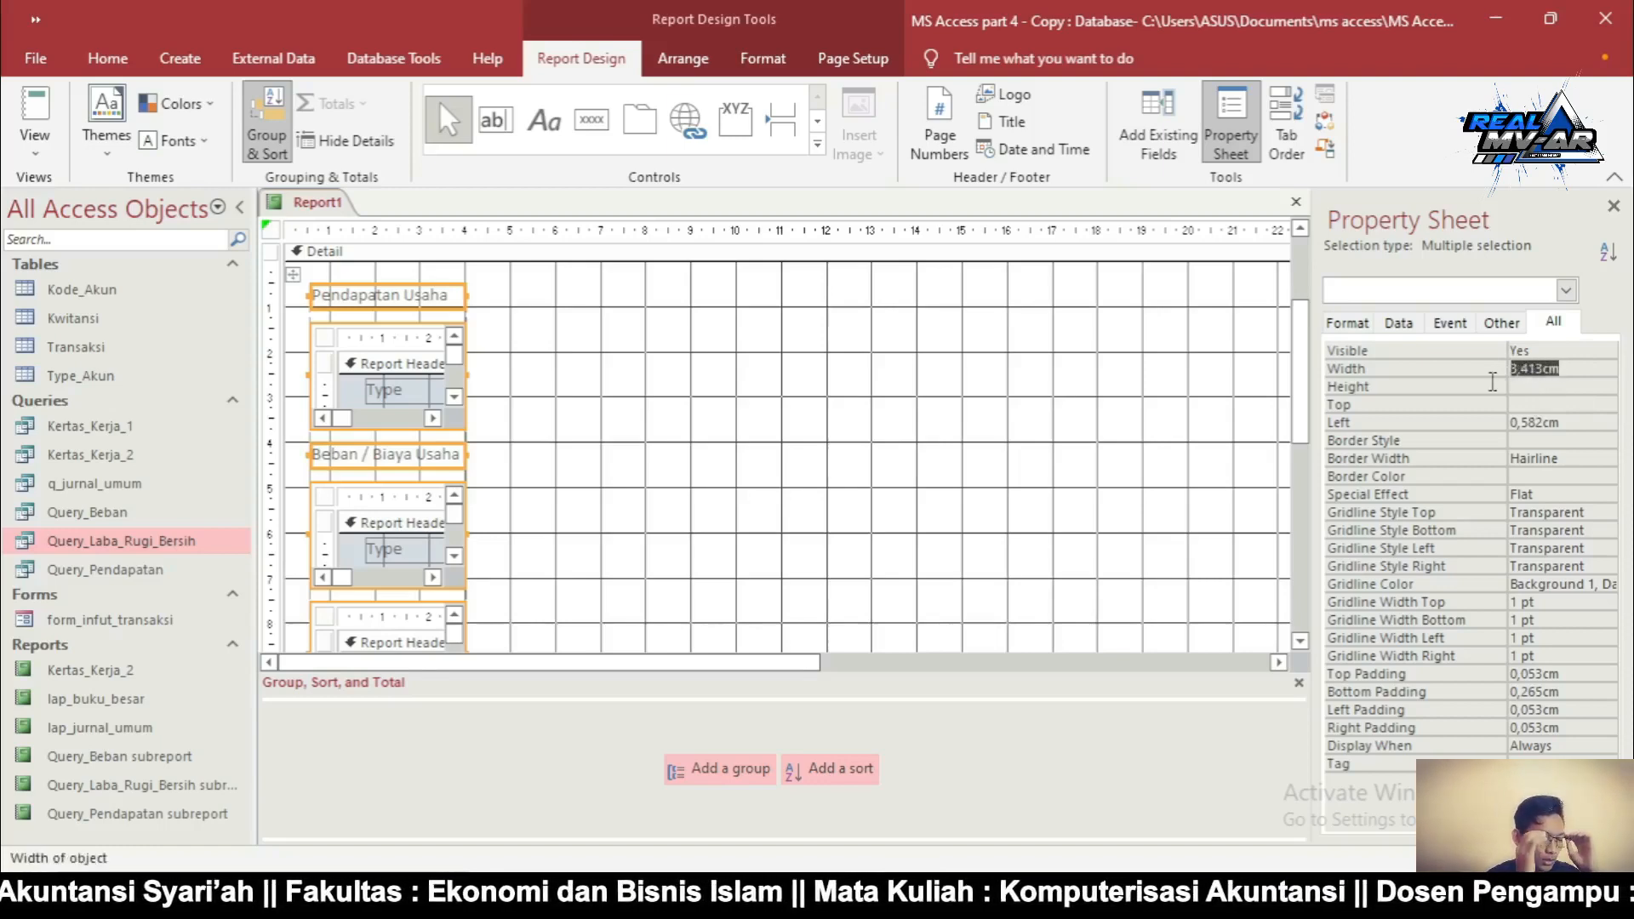
{"action": "left_click", "coordinate": [1573, 367]}
{"action": "left_click_drag", "start_coordinate": [1580, 366], "coordinate": [1508, 369]}
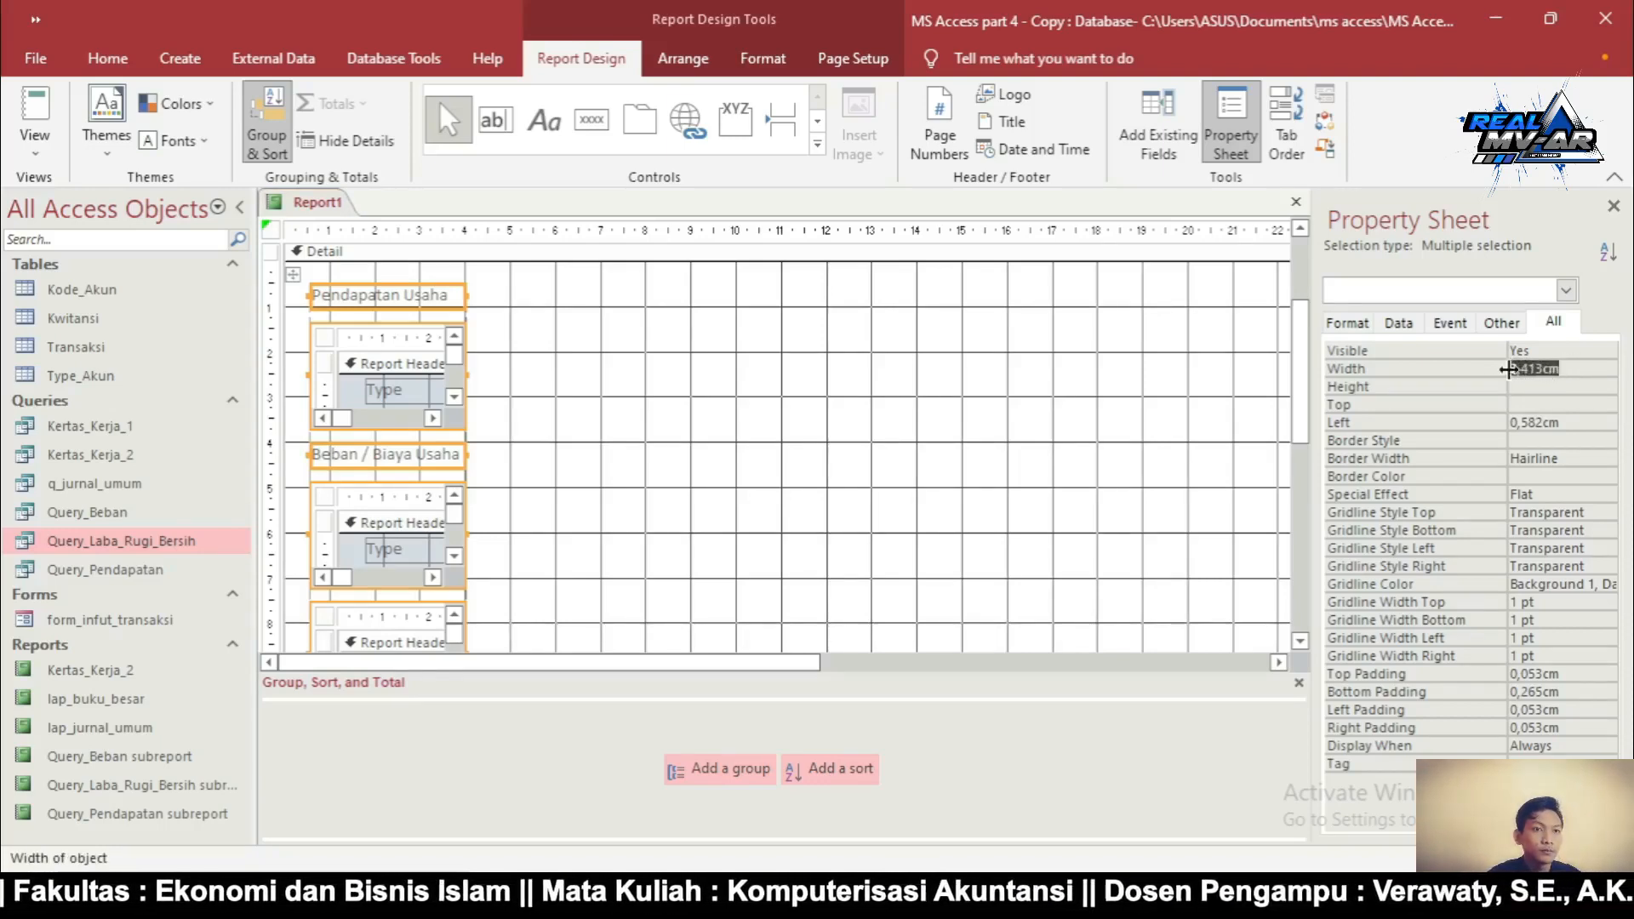
{"action": "key", "text": "ctrl+v"}
{"action": "key", "text": "Return"}
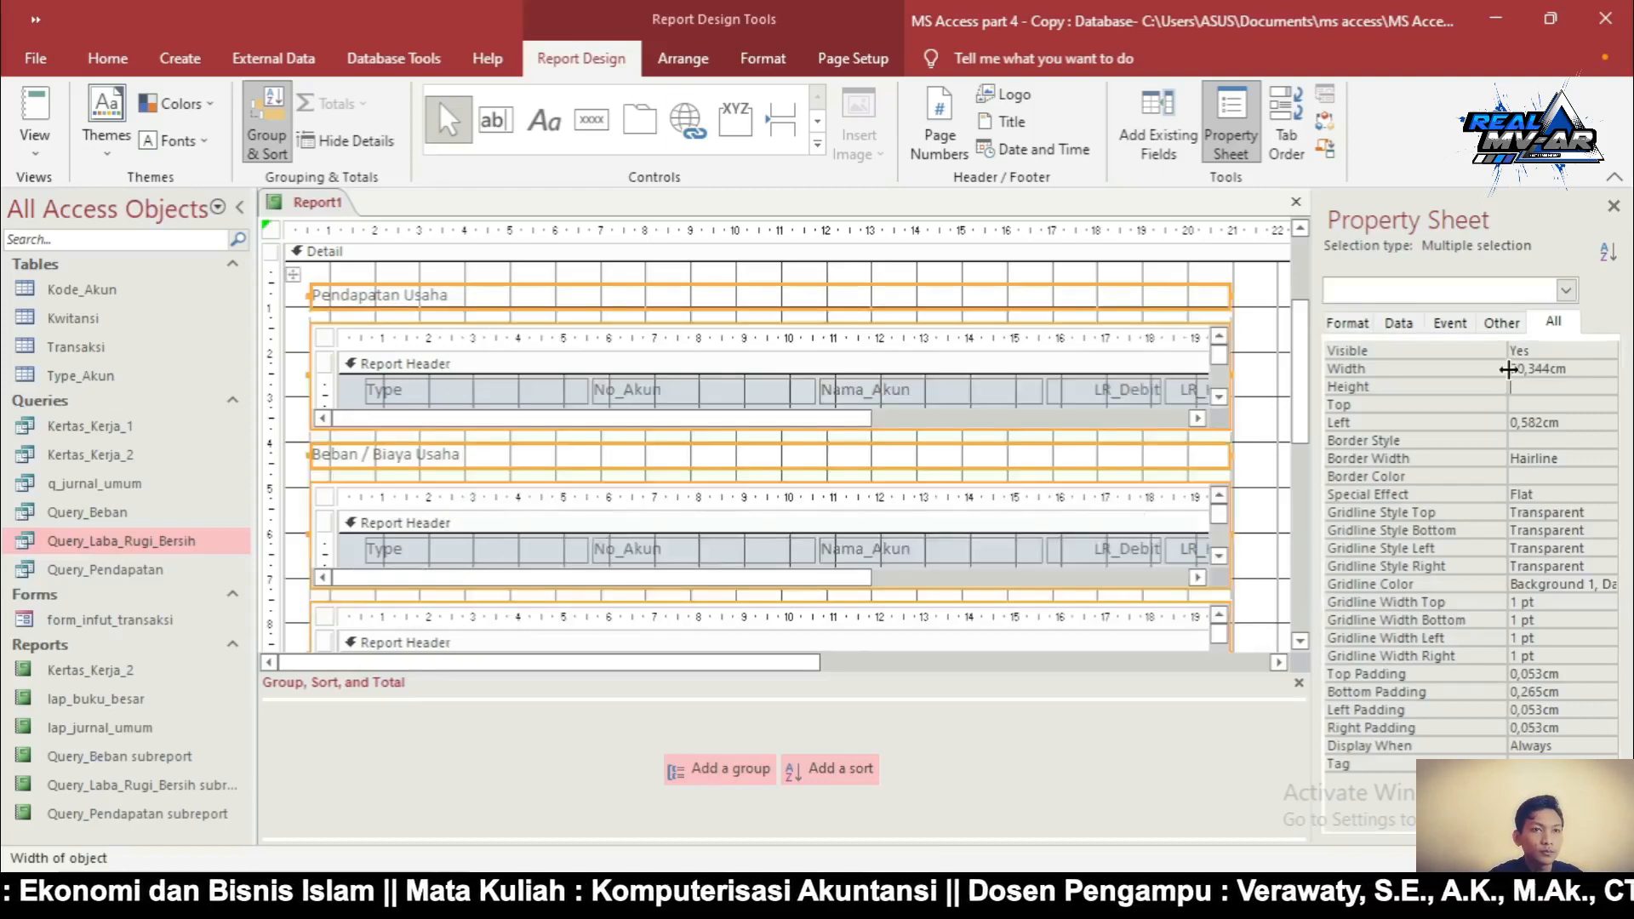
{"action": "left_click", "coordinate": [1264, 411]}
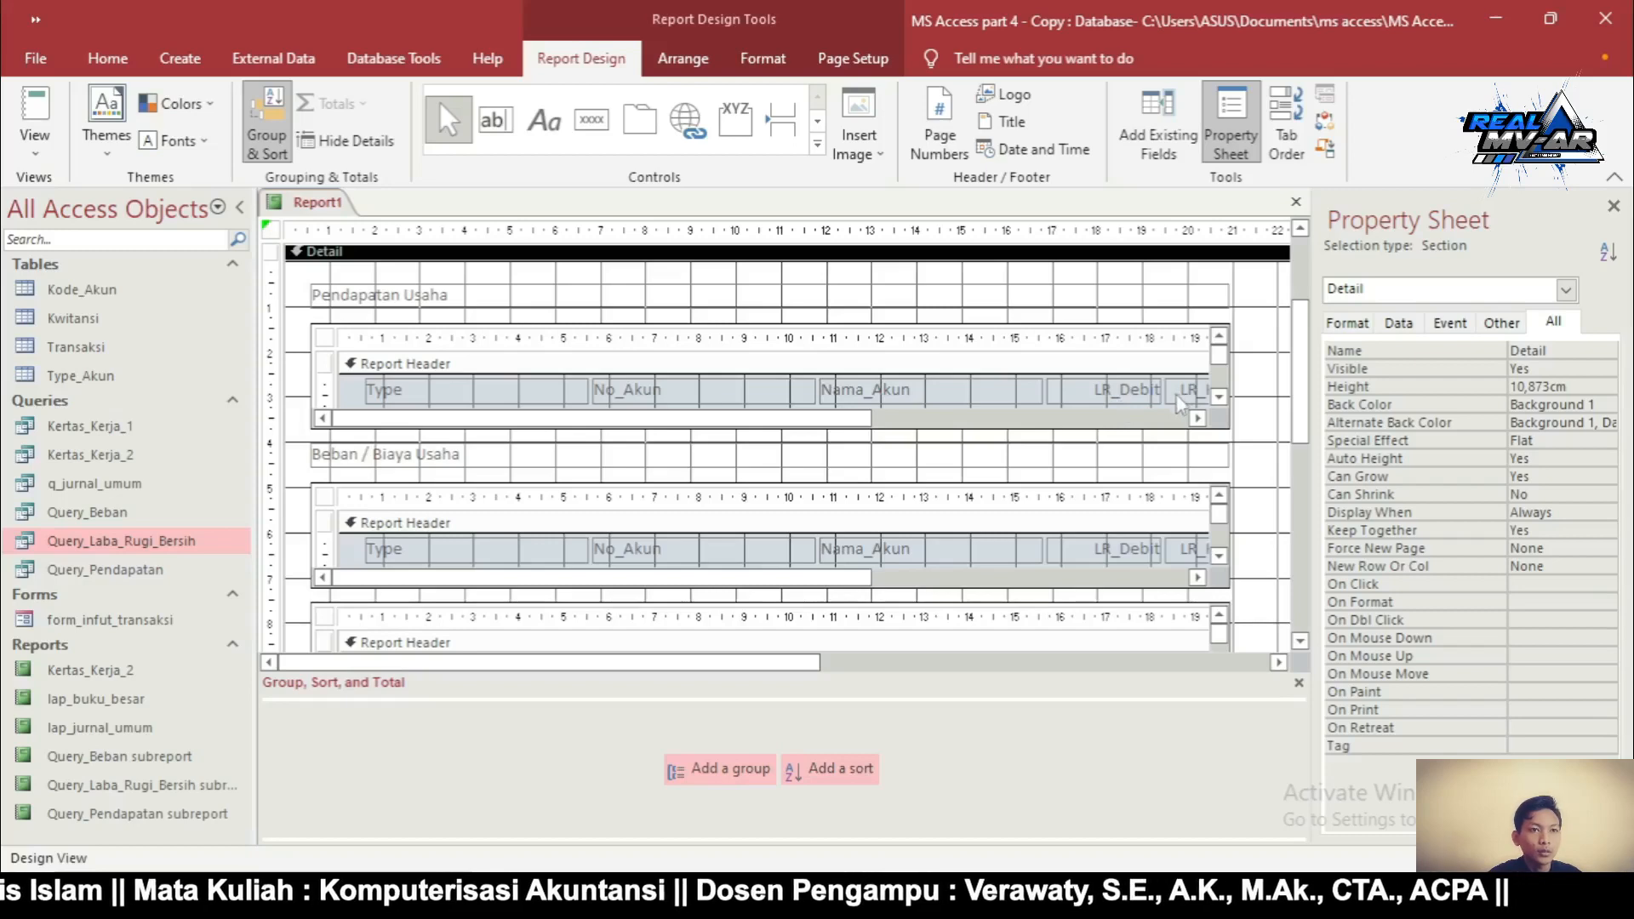
Preview the report in Report View with the parameter values left blank, and examine the LR_Kredit amounts under Pendapatan Usaha
{"action": "left_click", "coordinate": [357, 298]}
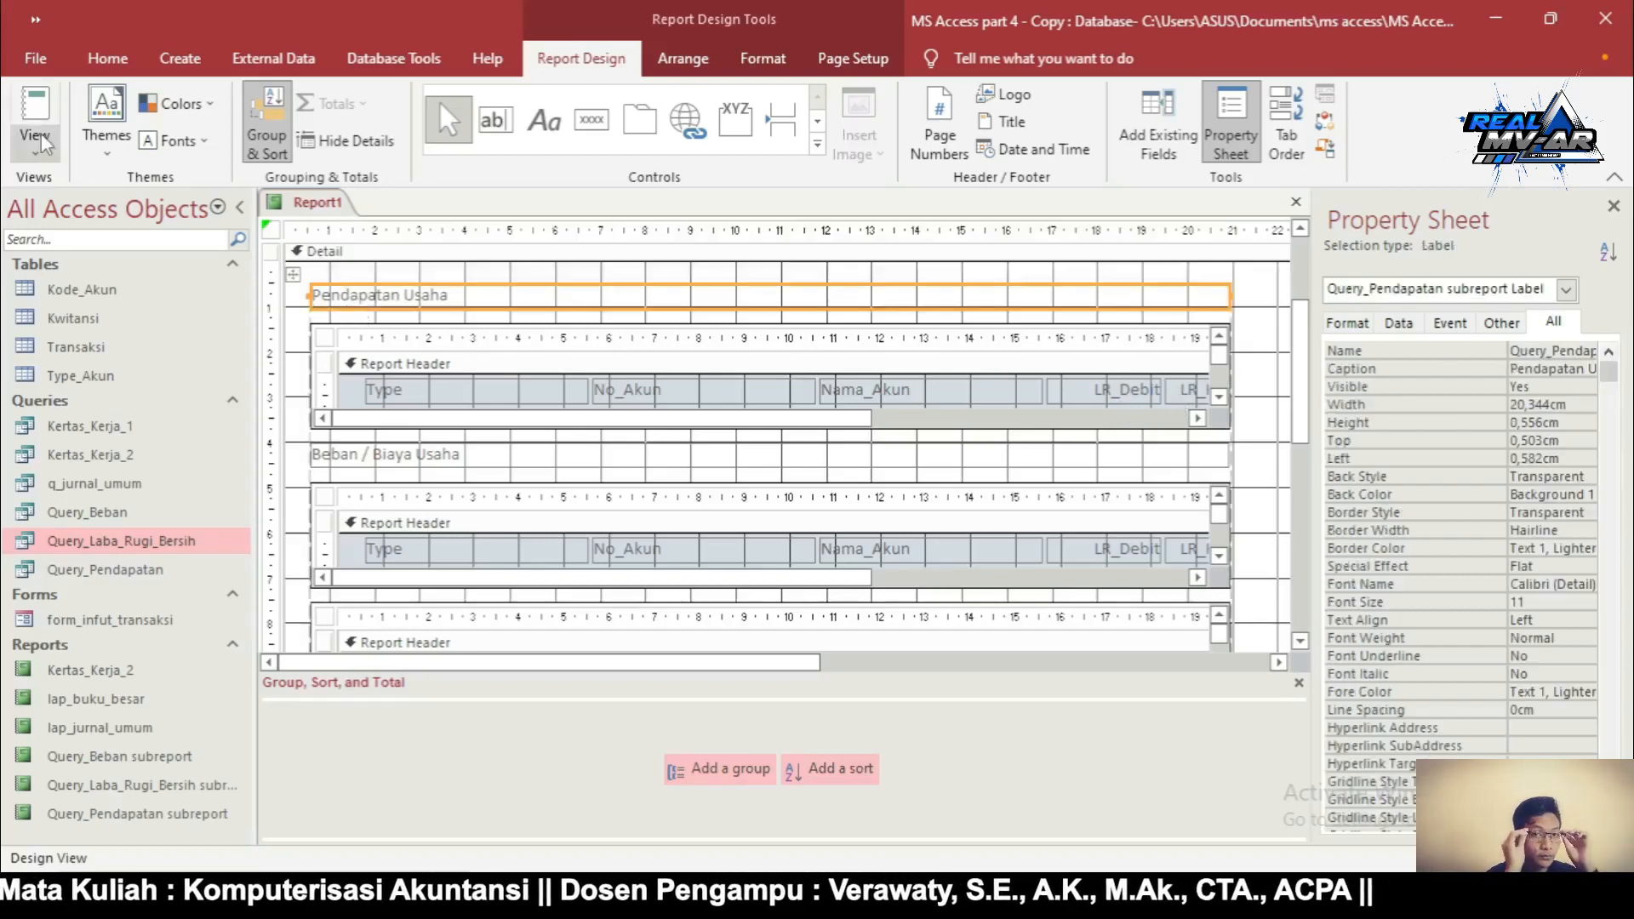
{"action": "left_click", "coordinate": [44, 83]}
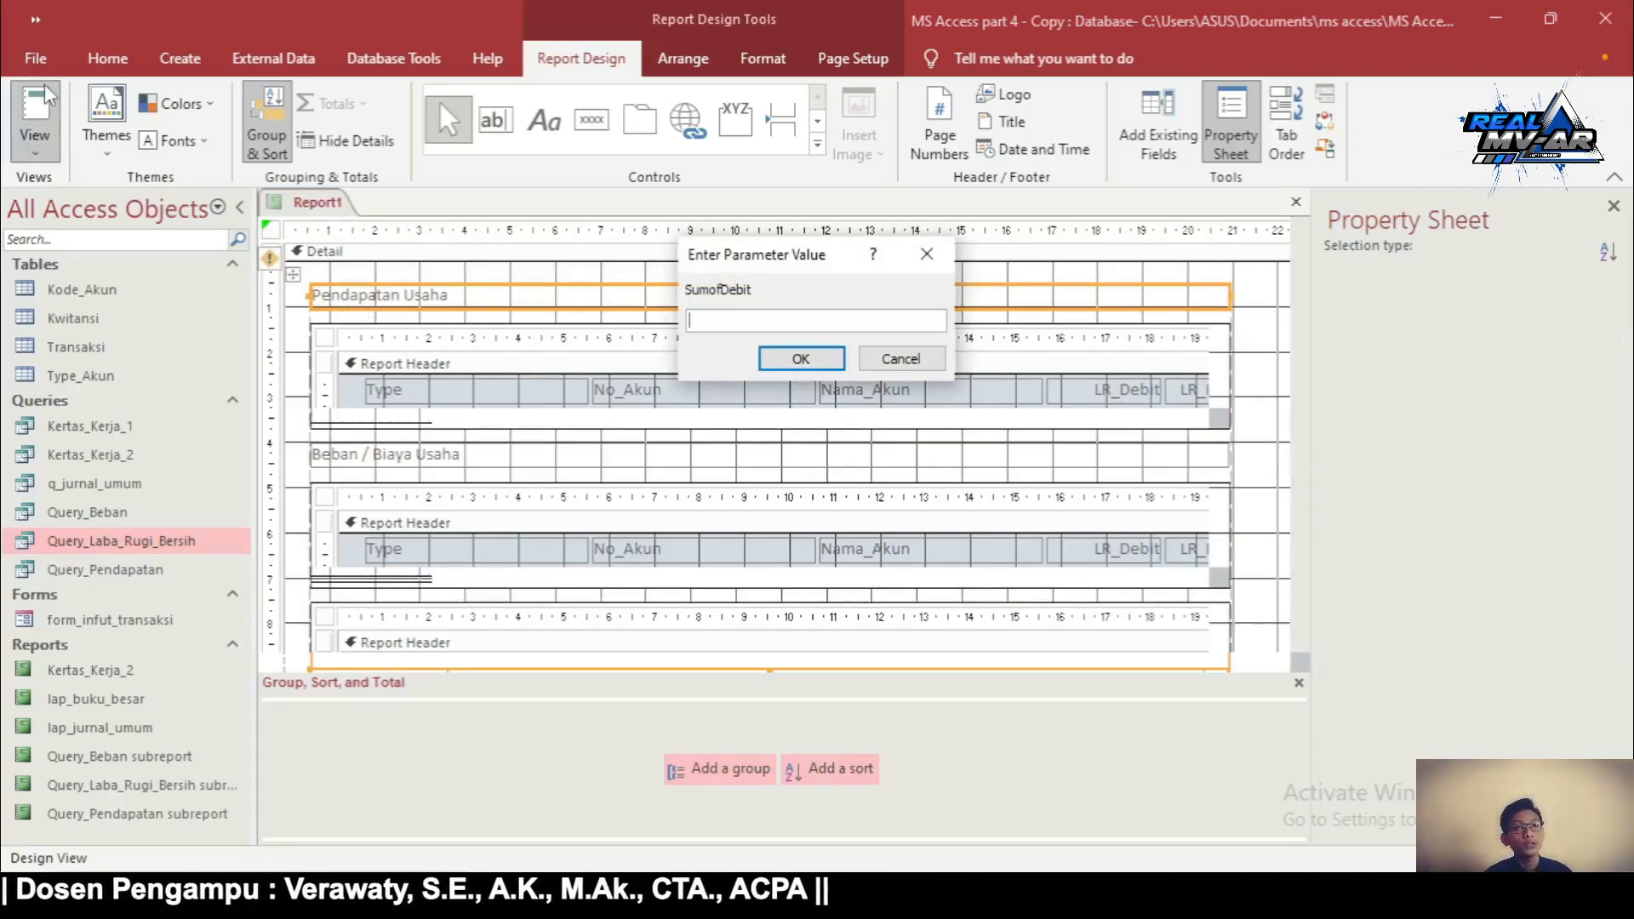
{"action": "left_click", "coordinate": [806, 363]}
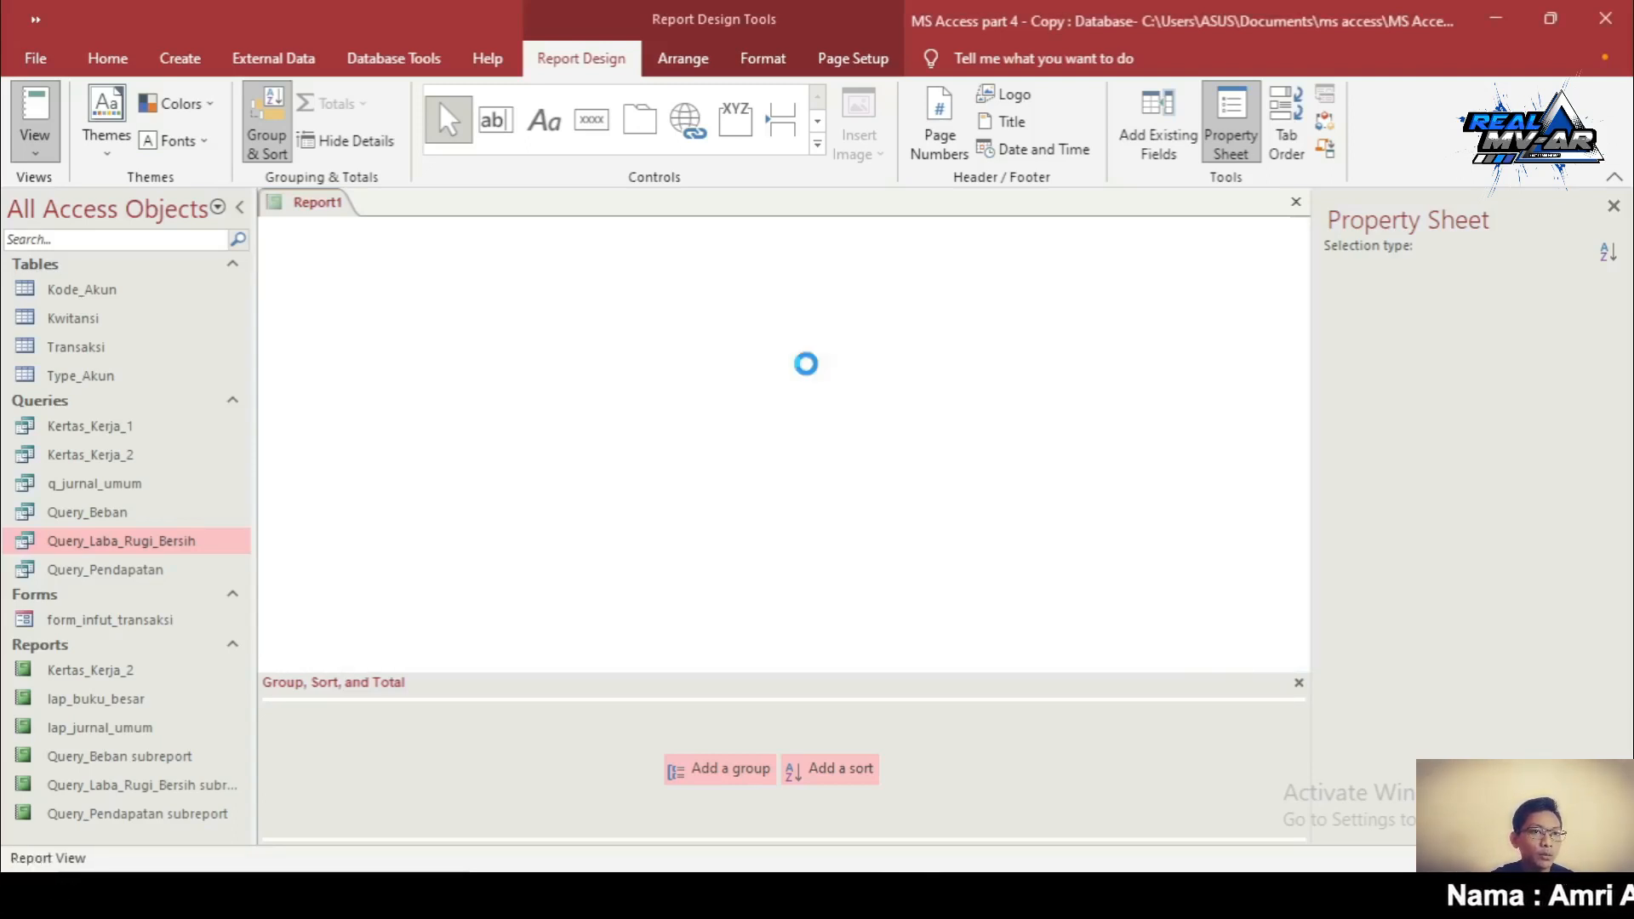
{"action": "left_click", "coordinate": [806, 364]}
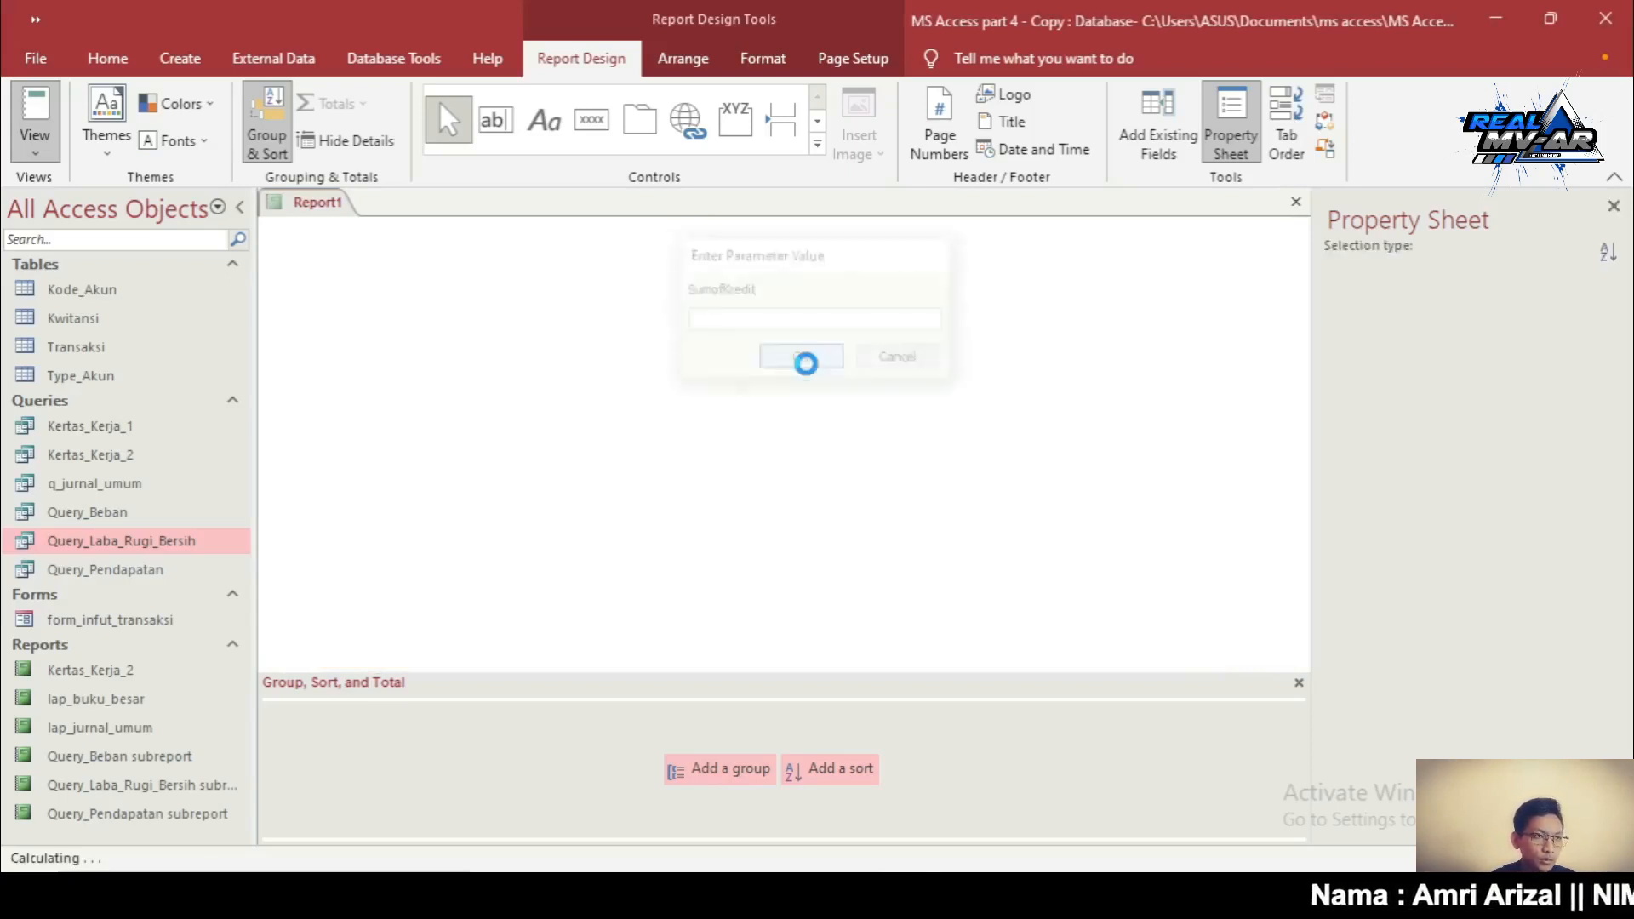
{"action": "left_click", "coordinate": [806, 363]}
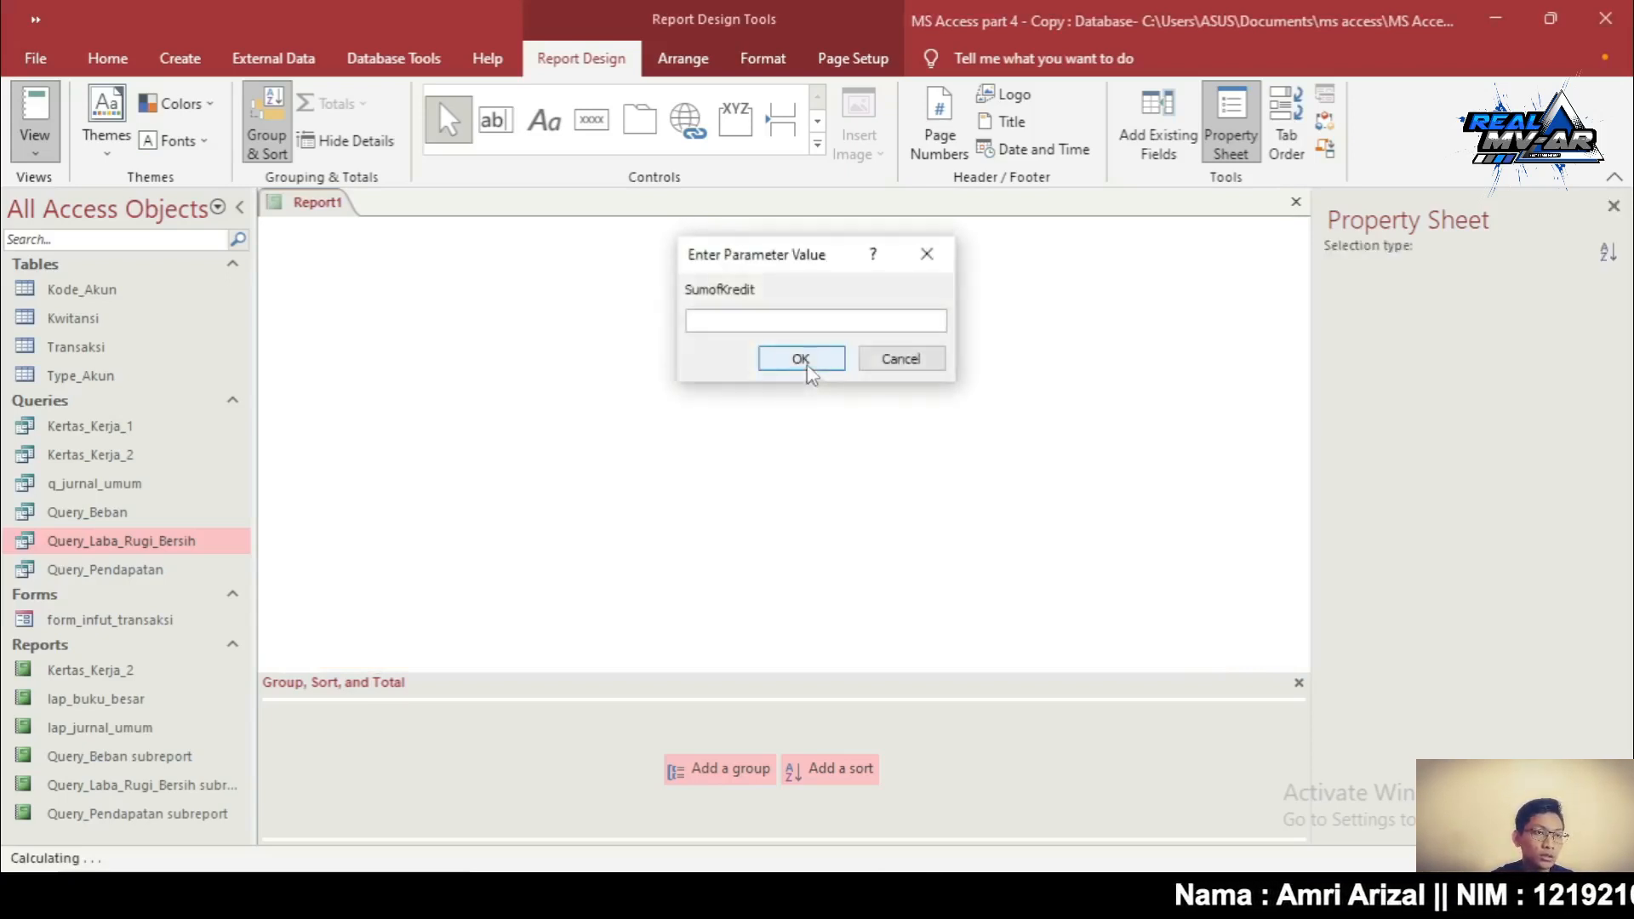
{"action": "left_click", "coordinate": [801, 360]}
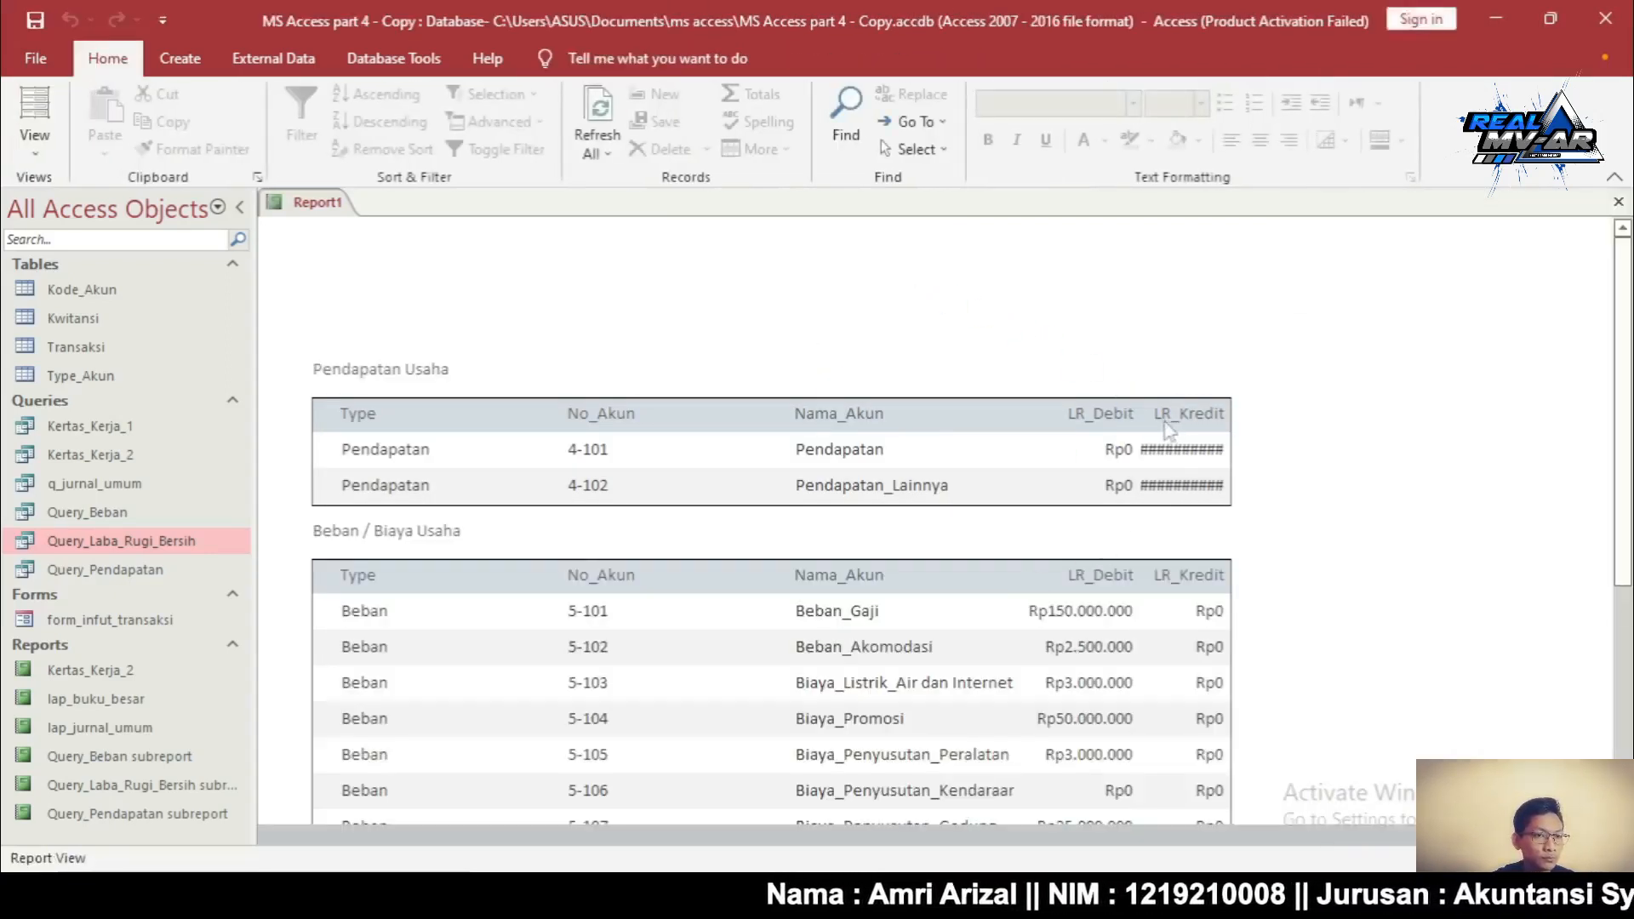
{"action": "left_click", "coordinate": [1208, 451]}
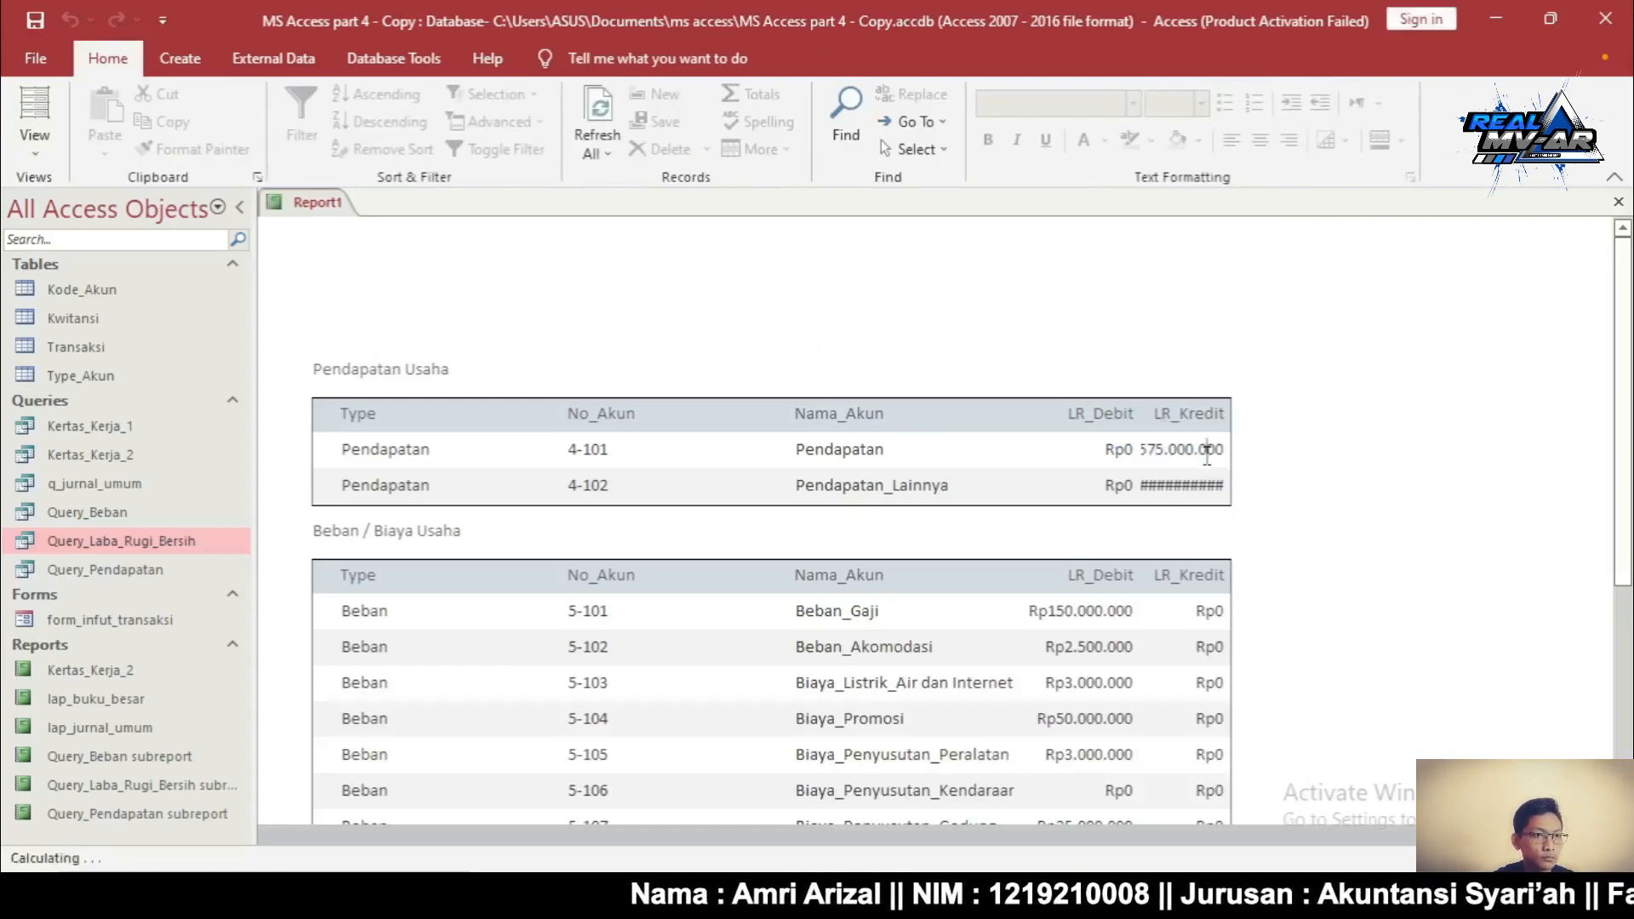
{"action": "left_click", "coordinate": [1187, 487]}
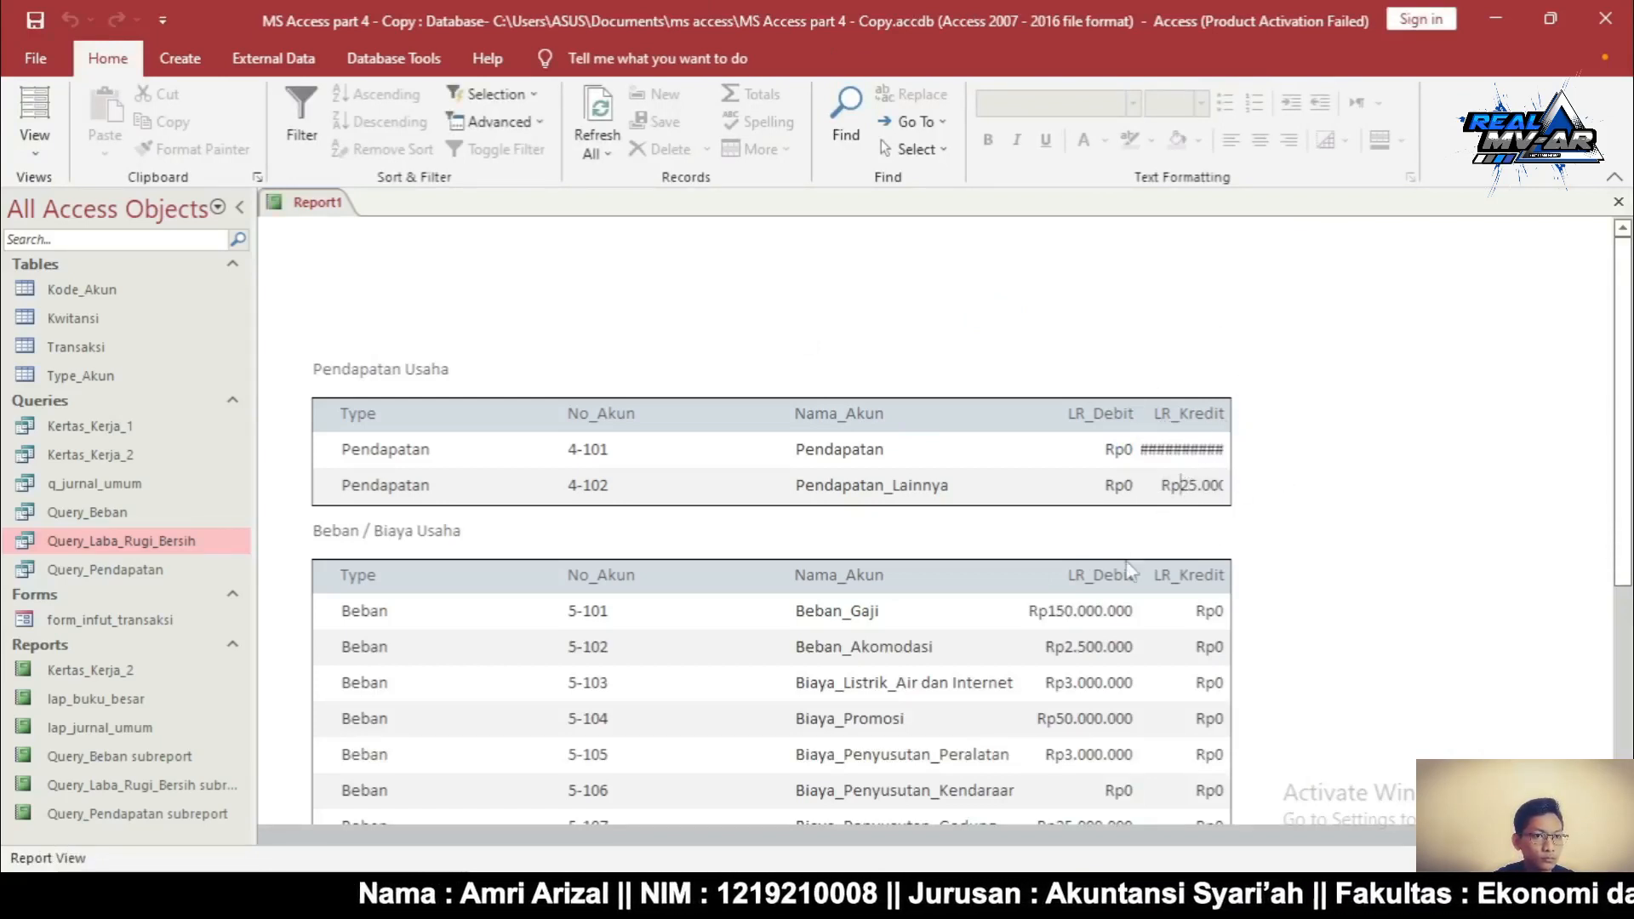
Return to Design View and set the width of all labels and subreports to 22,344cm
{"action": "left_click", "coordinate": [31, 143]}
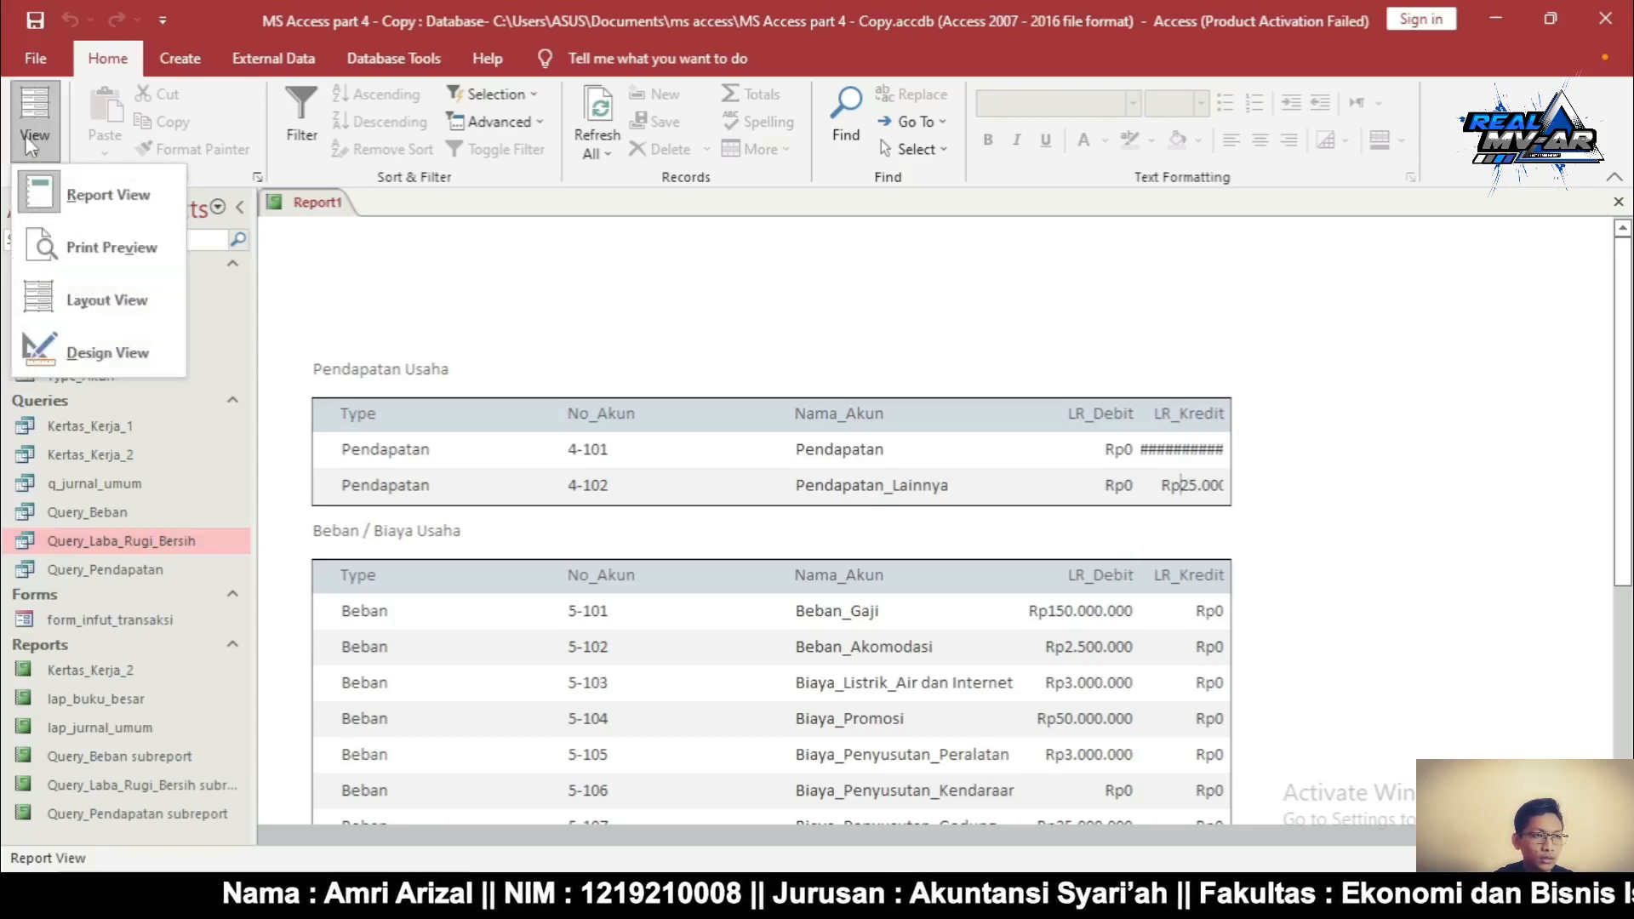
{"action": "left_click", "coordinate": [66, 362]}
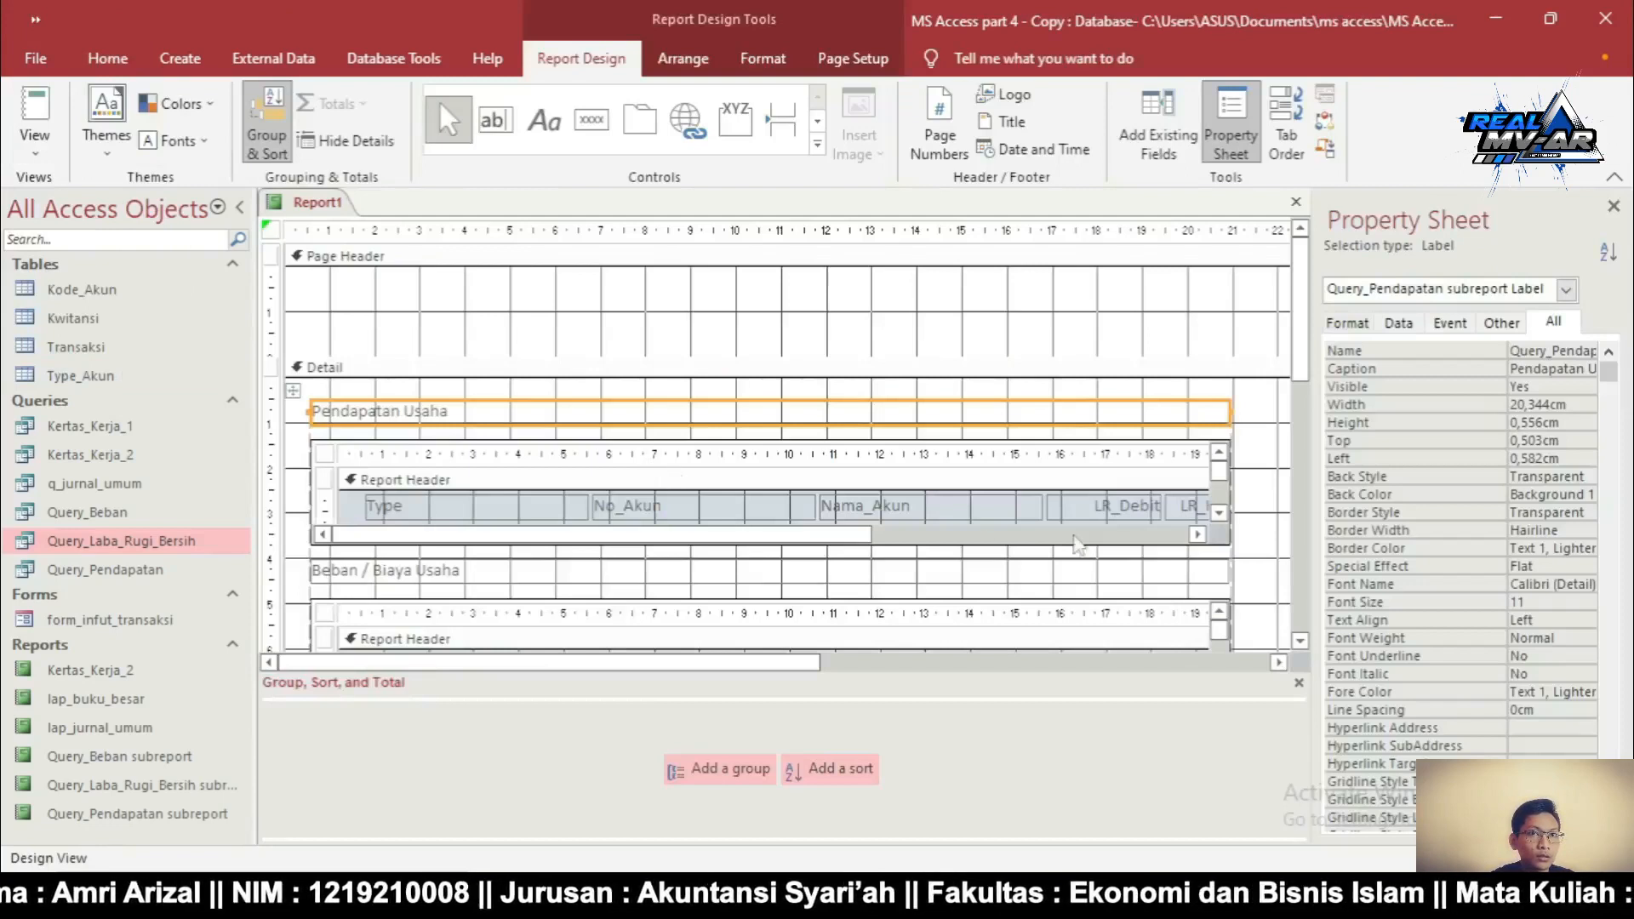
{"action": "left_click", "coordinate": [1151, 505]}
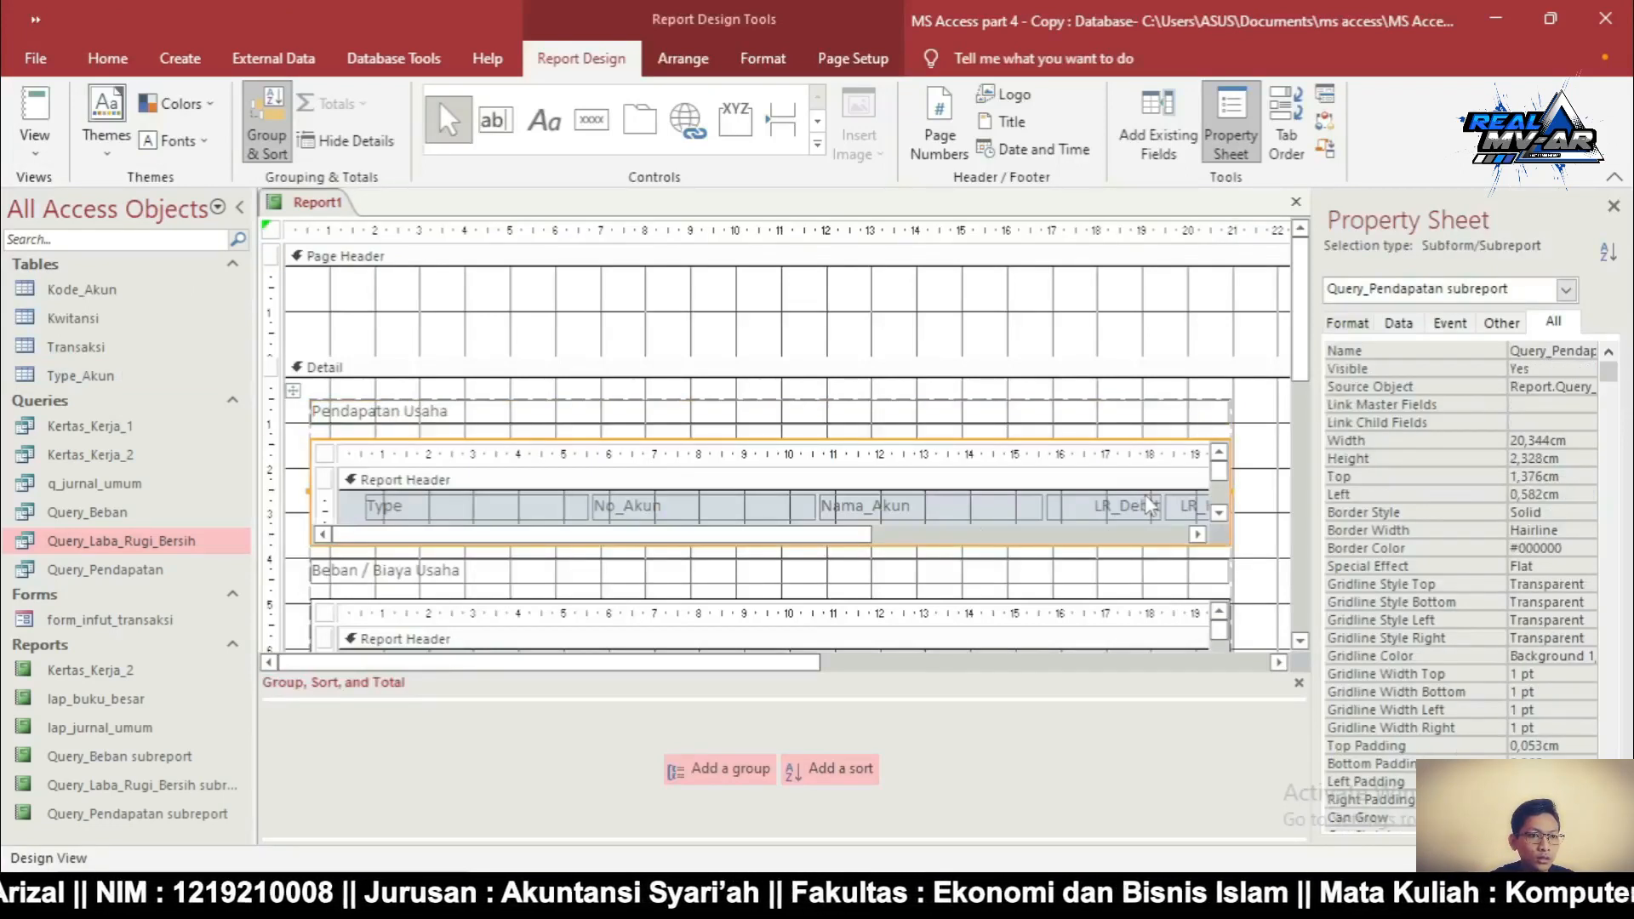
{"action": "key", "text": "ctrl+a"}
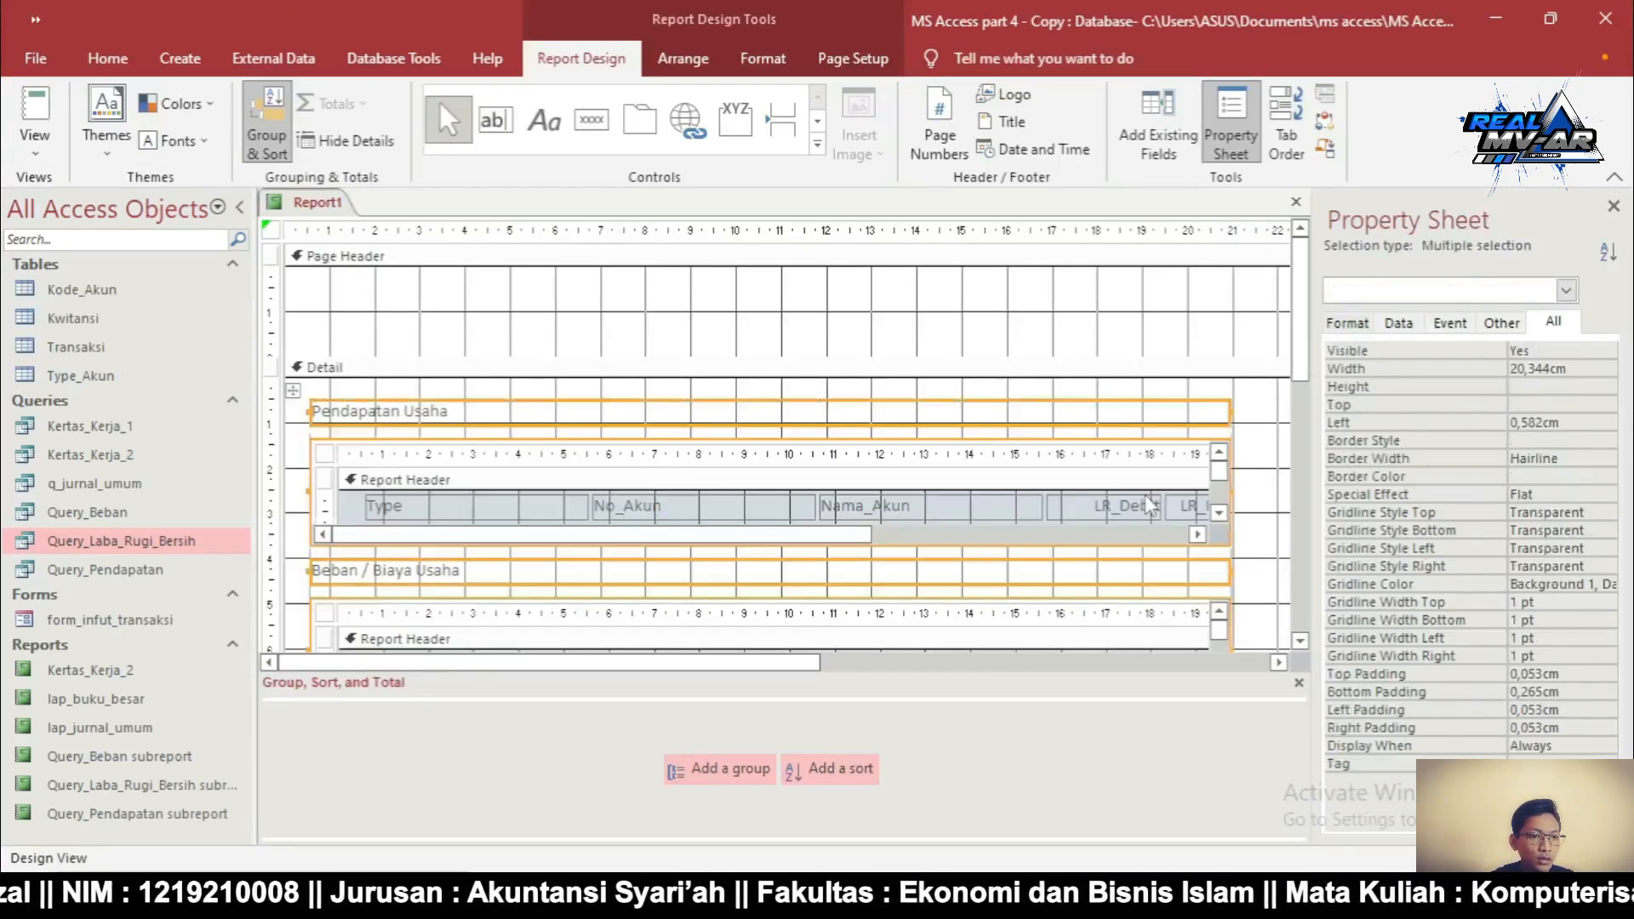
{"action": "left_click", "coordinate": [1524, 368]}
{"action": "key", "text": "BackSpace"}
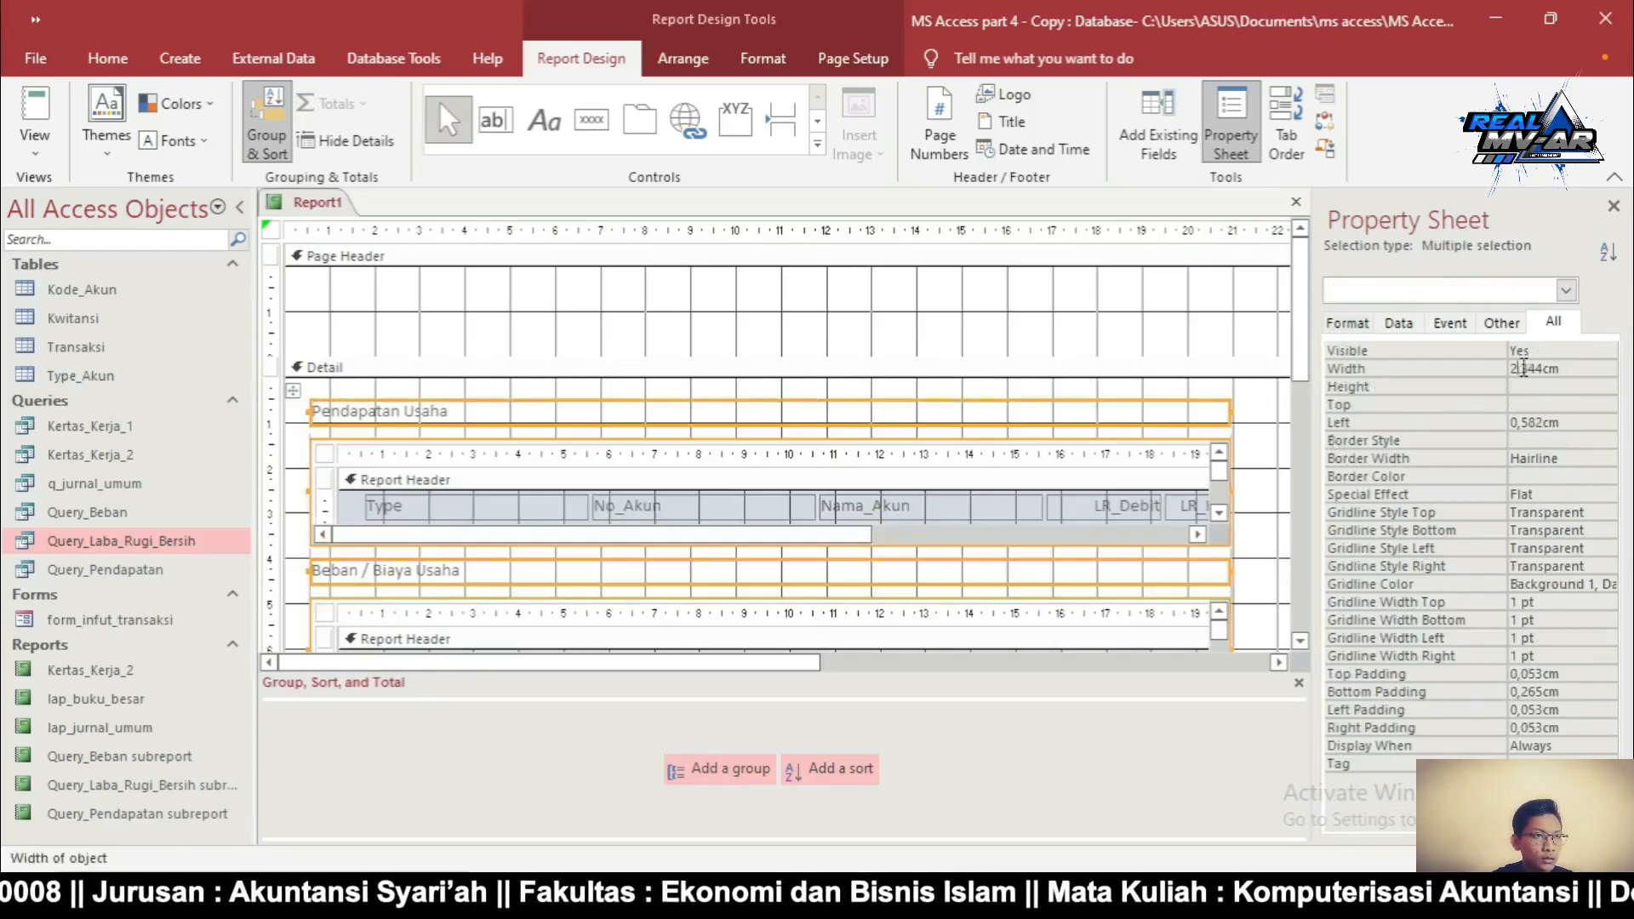
{"action": "type", "text": "2"}
{"action": "key", "text": "Return"}
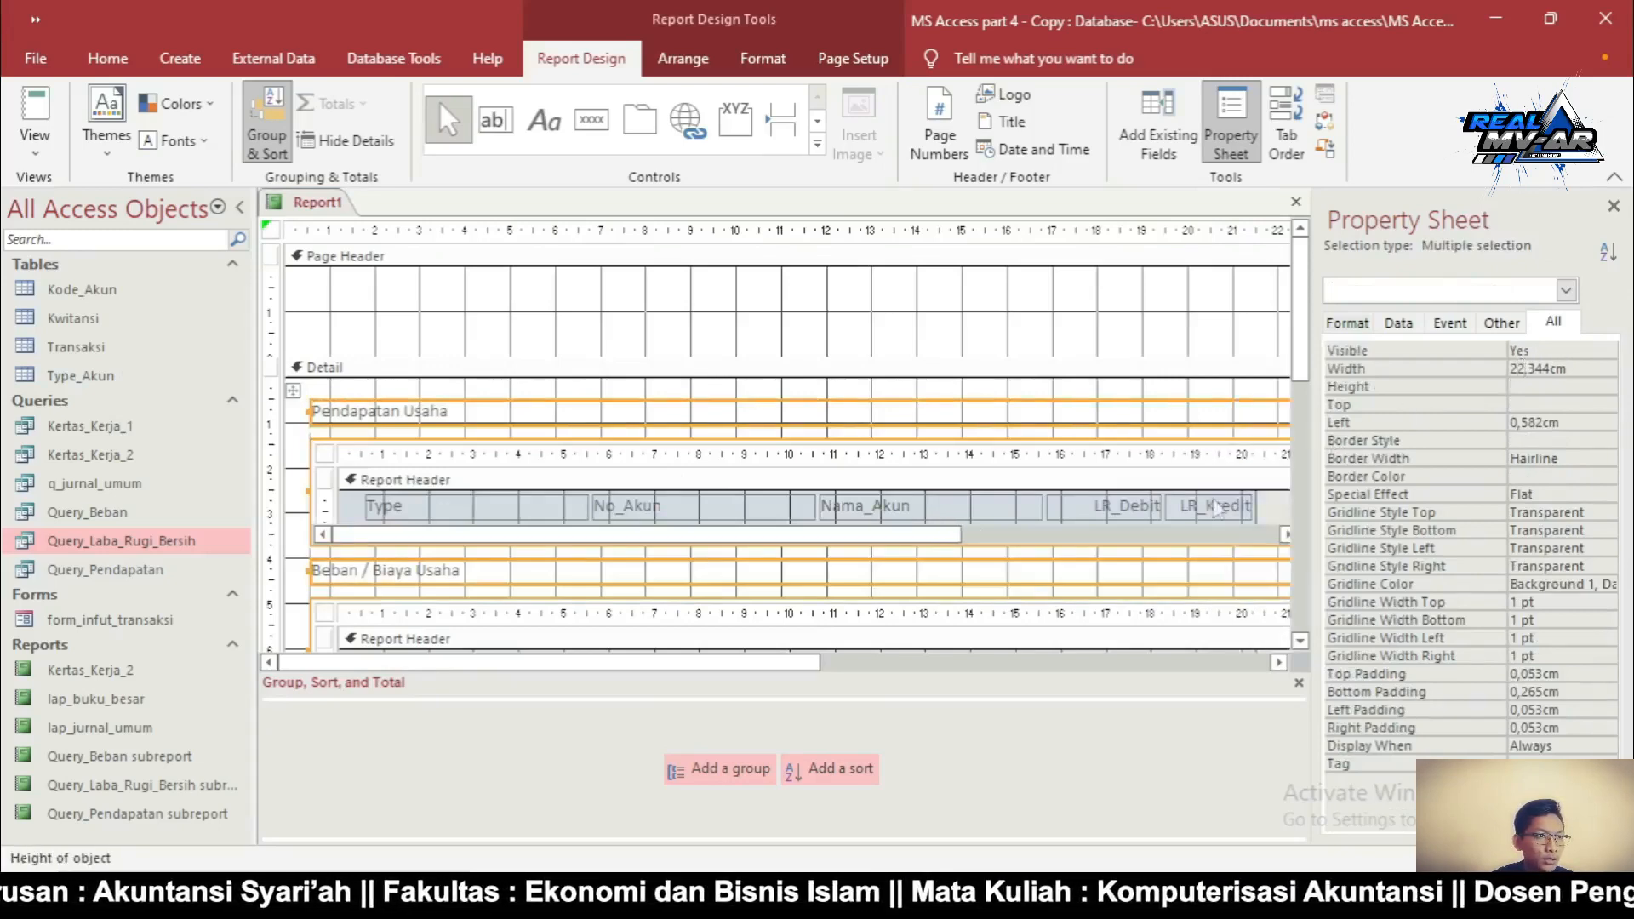
Copy the LR_Debit header label's width in the Pendapatan Usaha subreport and set the LR_Kredit header label to that 2,513cm width
{"action": "left_click_drag", "start_coordinate": [788, 666], "coordinate": [936, 640]}
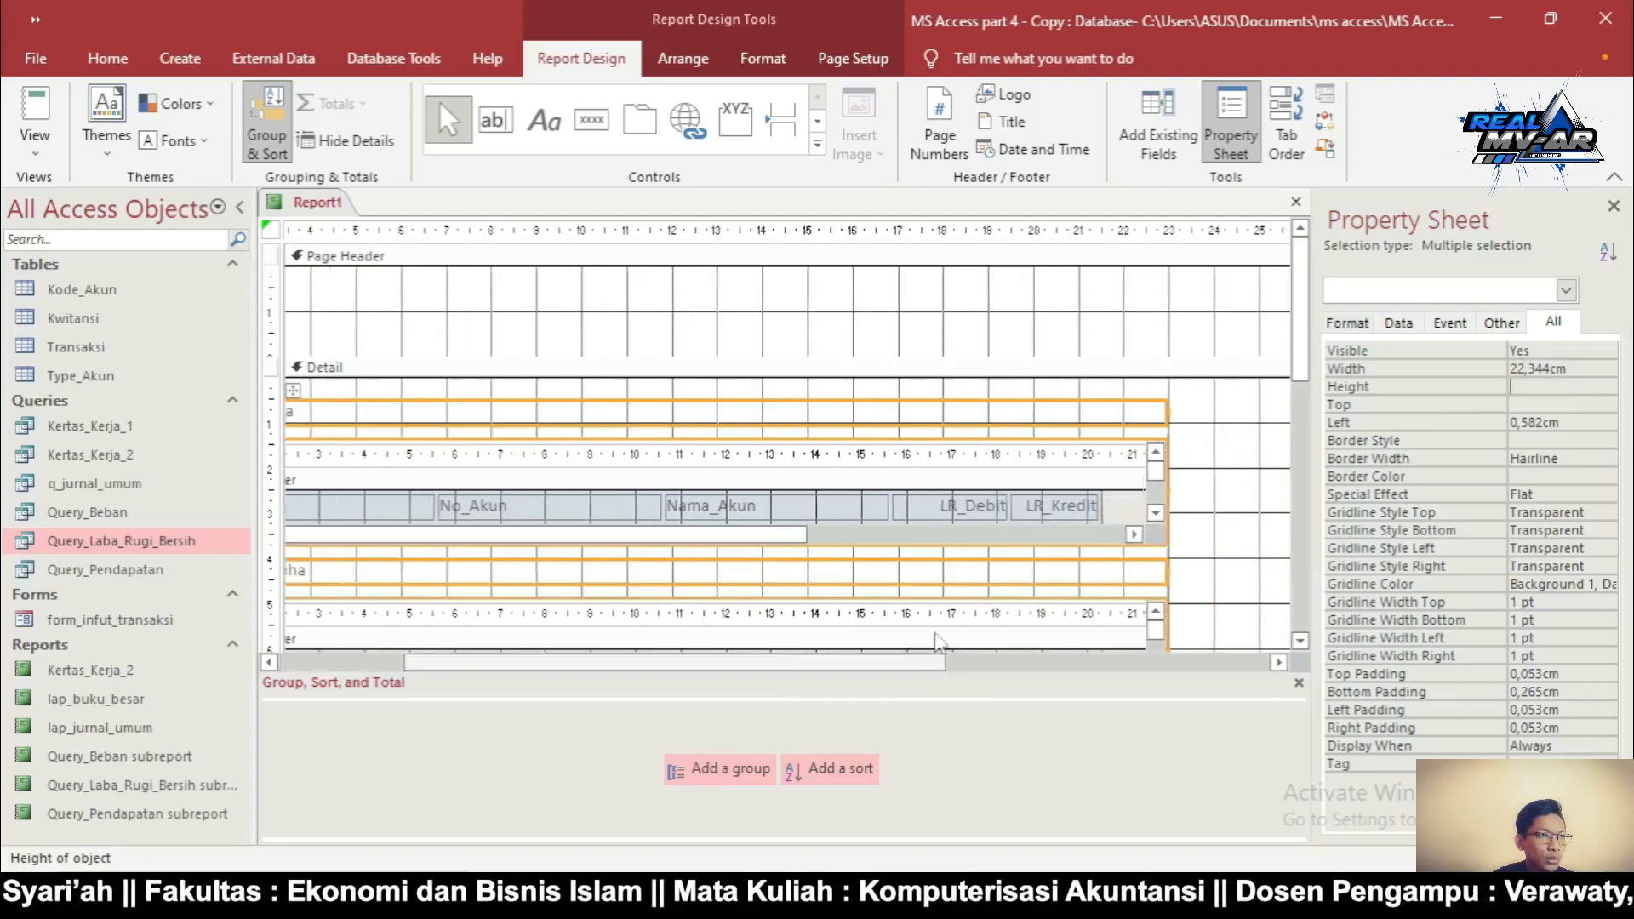
{"action": "left_click", "coordinate": [1039, 511]}
{"action": "left_click", "coordinate": [1038, 509]}
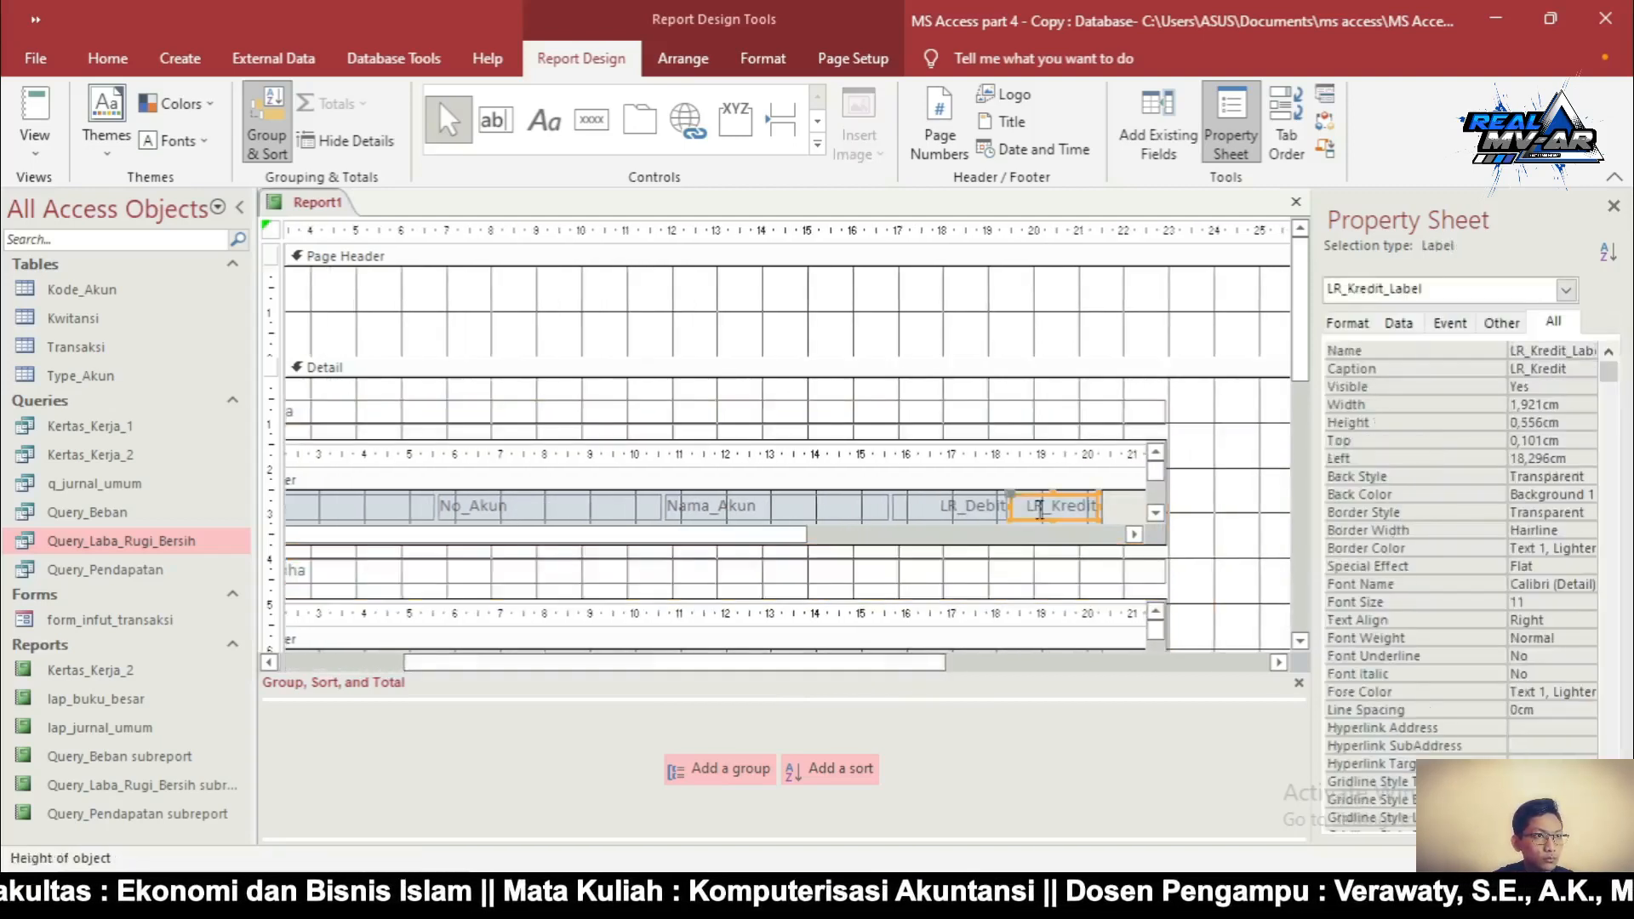
{"action": "left_click", "coordinate": [970, 507]}
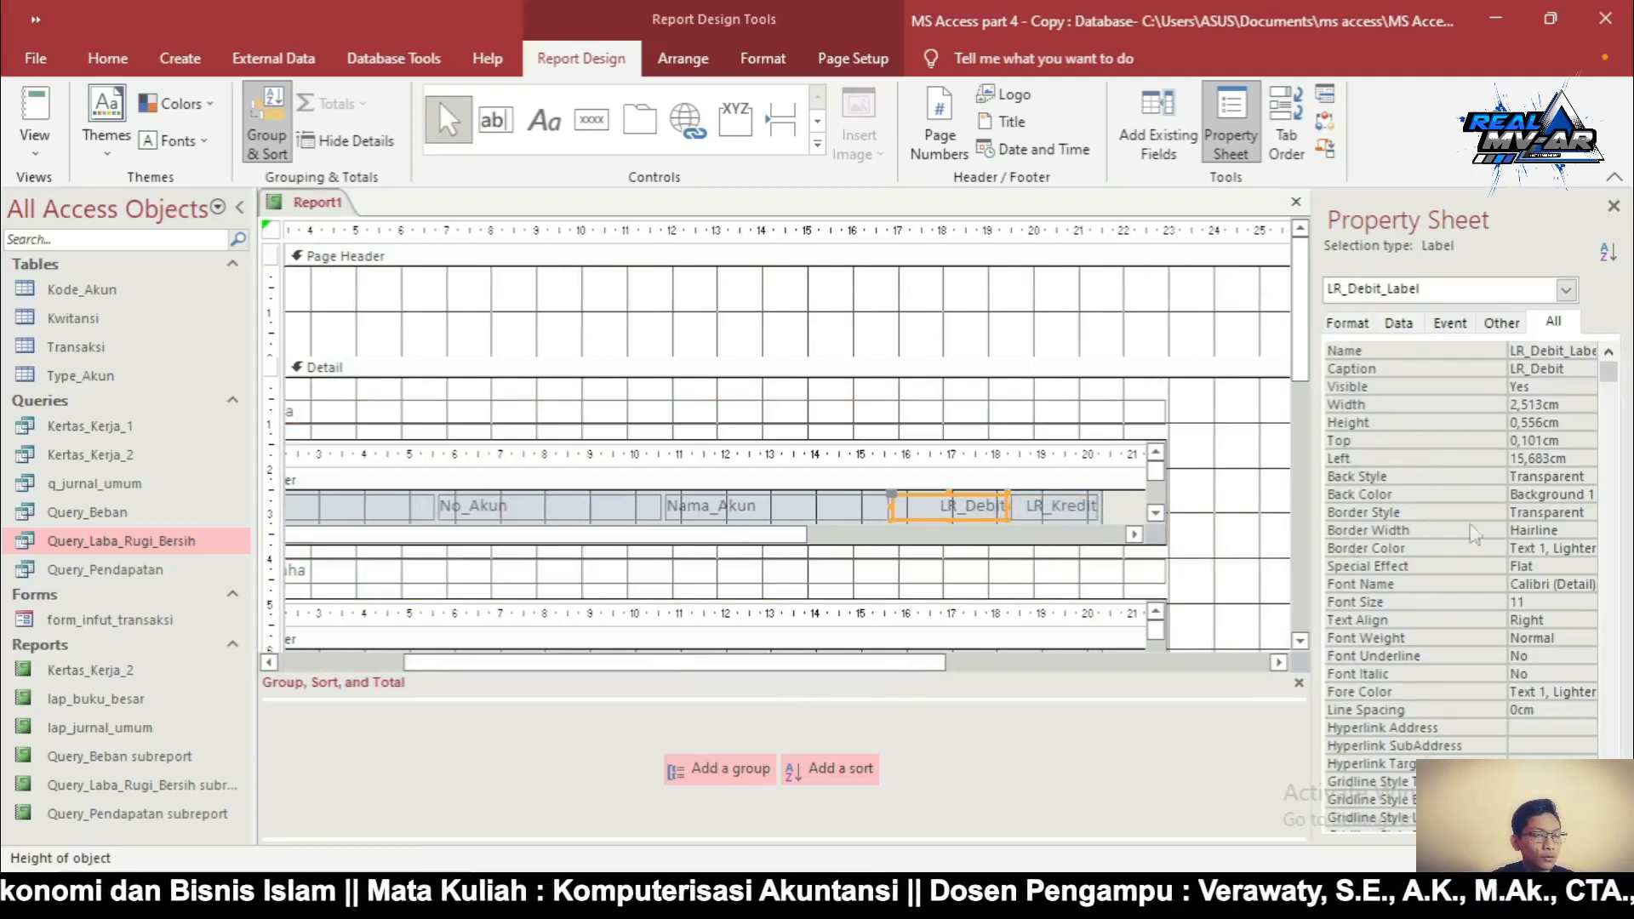
{"action": "left_click_drag", "start_coordinate": [1579, 403], "coordinate": [1477, 398]}
{"action": "key", "text": "ctrl+c"}
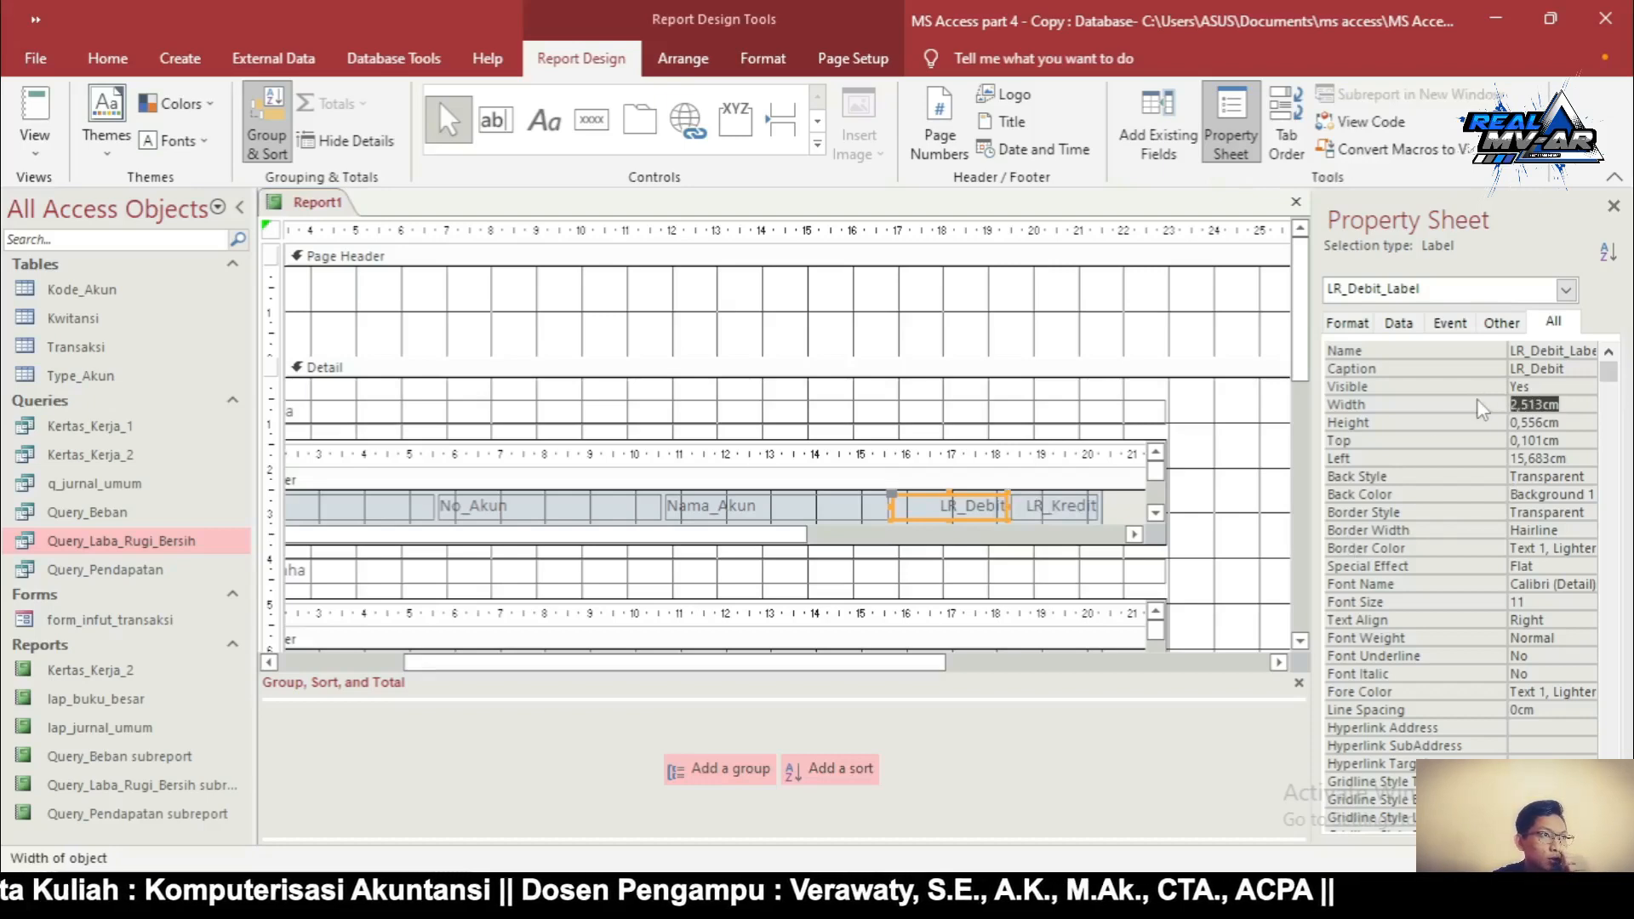
{"action": "left_click", "coordinate": [1056, 509]}
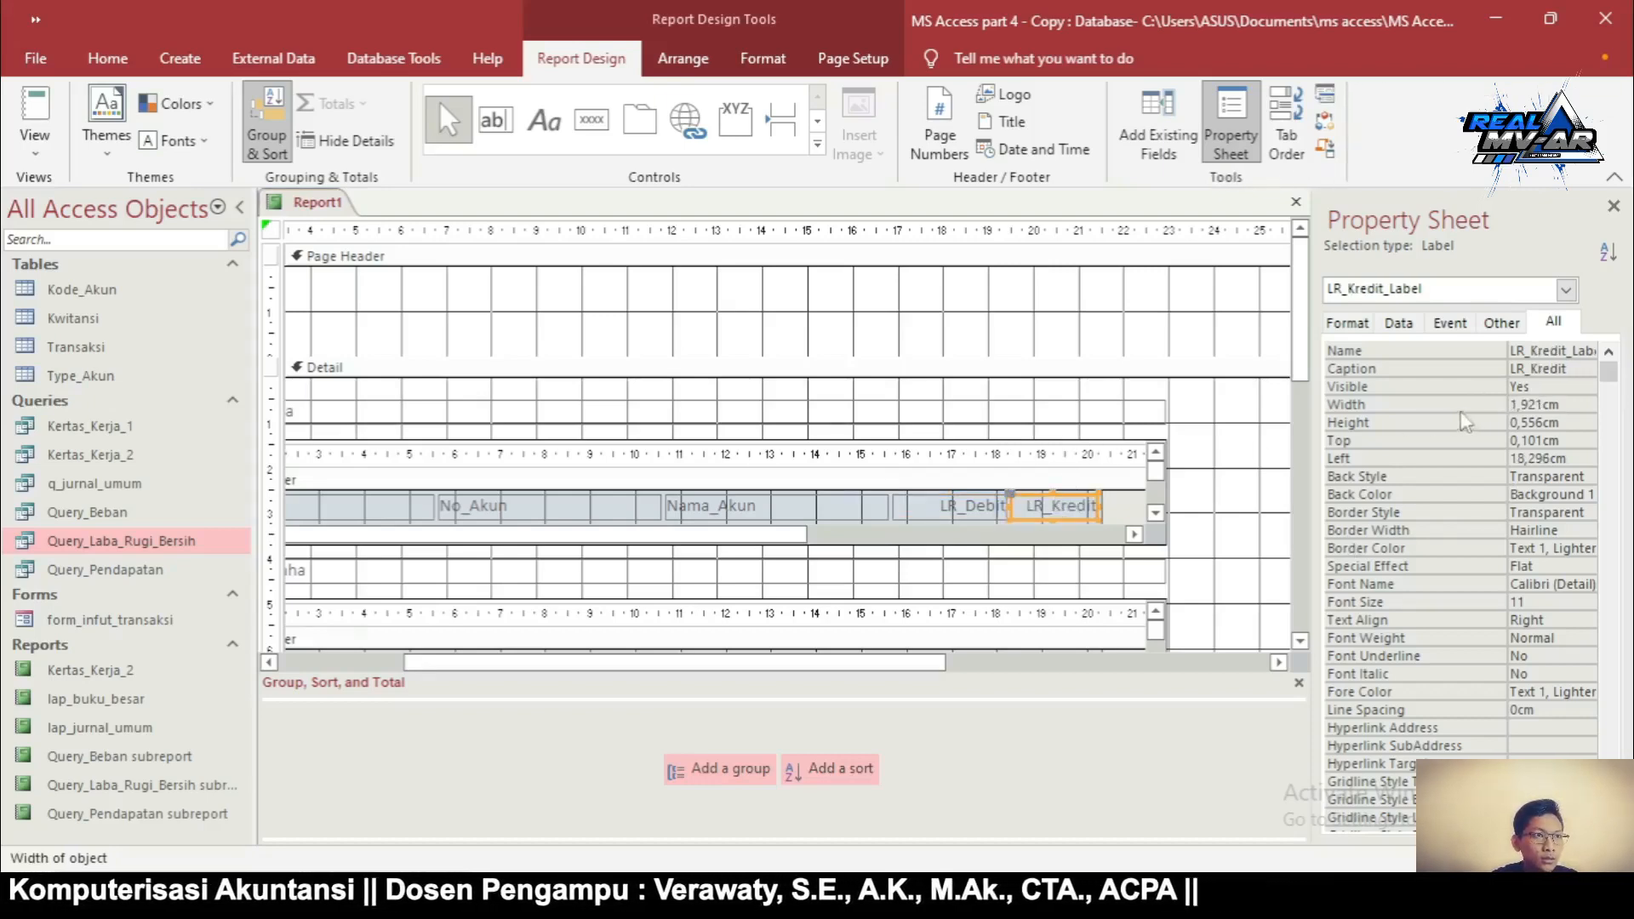
{"action": "left_click_drag", "start_coordinate": [1590, 409], "coordinate": [1476, 404]}
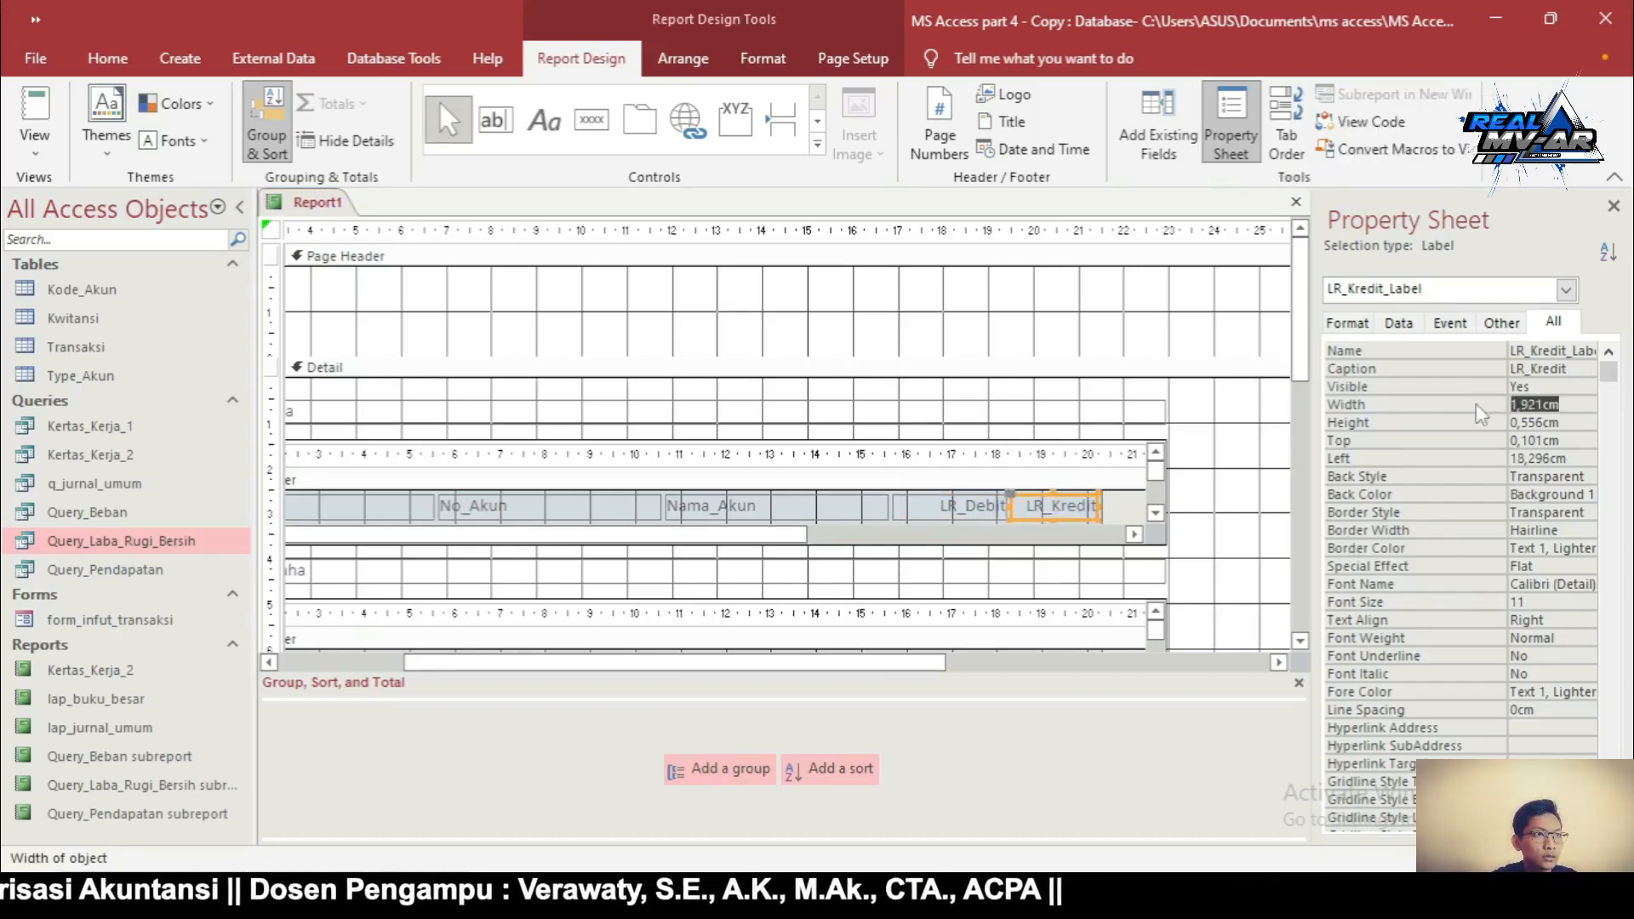
{"action": "type", "text": "2,515"}
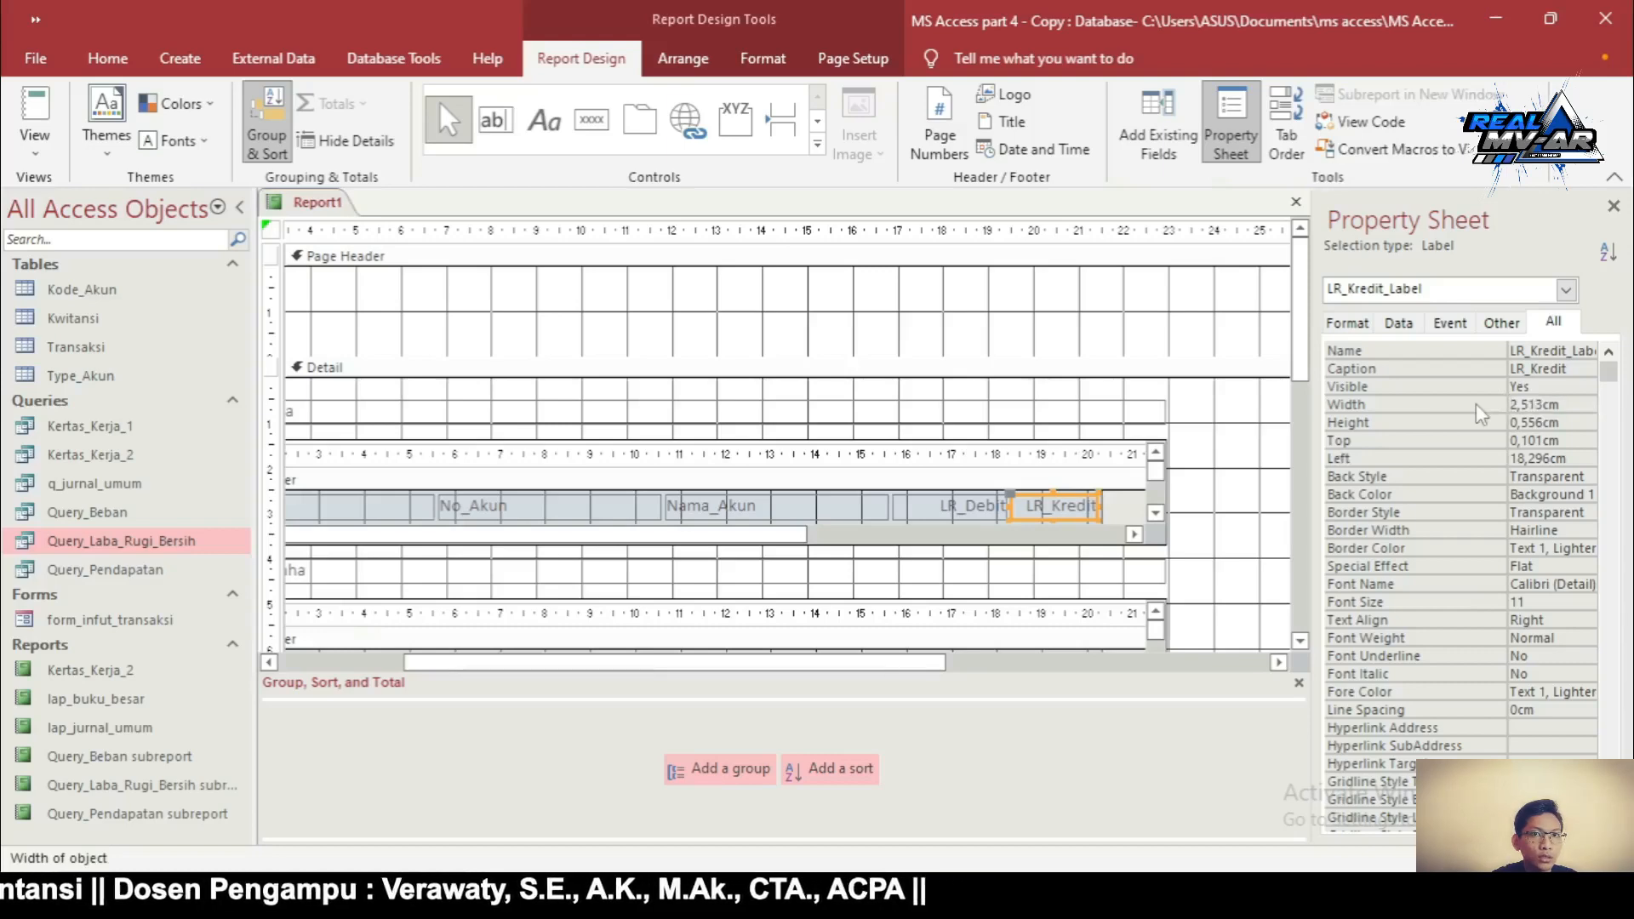
{"action": "key", "text": "Return"}
Set the width of the LR_Kredit text box in the Pendapatan Usaha subreport's detail to the copied 2,513cm
{"action": "left_click", "coordinate": [1156, 513]}
{"action": "left_click", "coordinate": [1156, 513]}
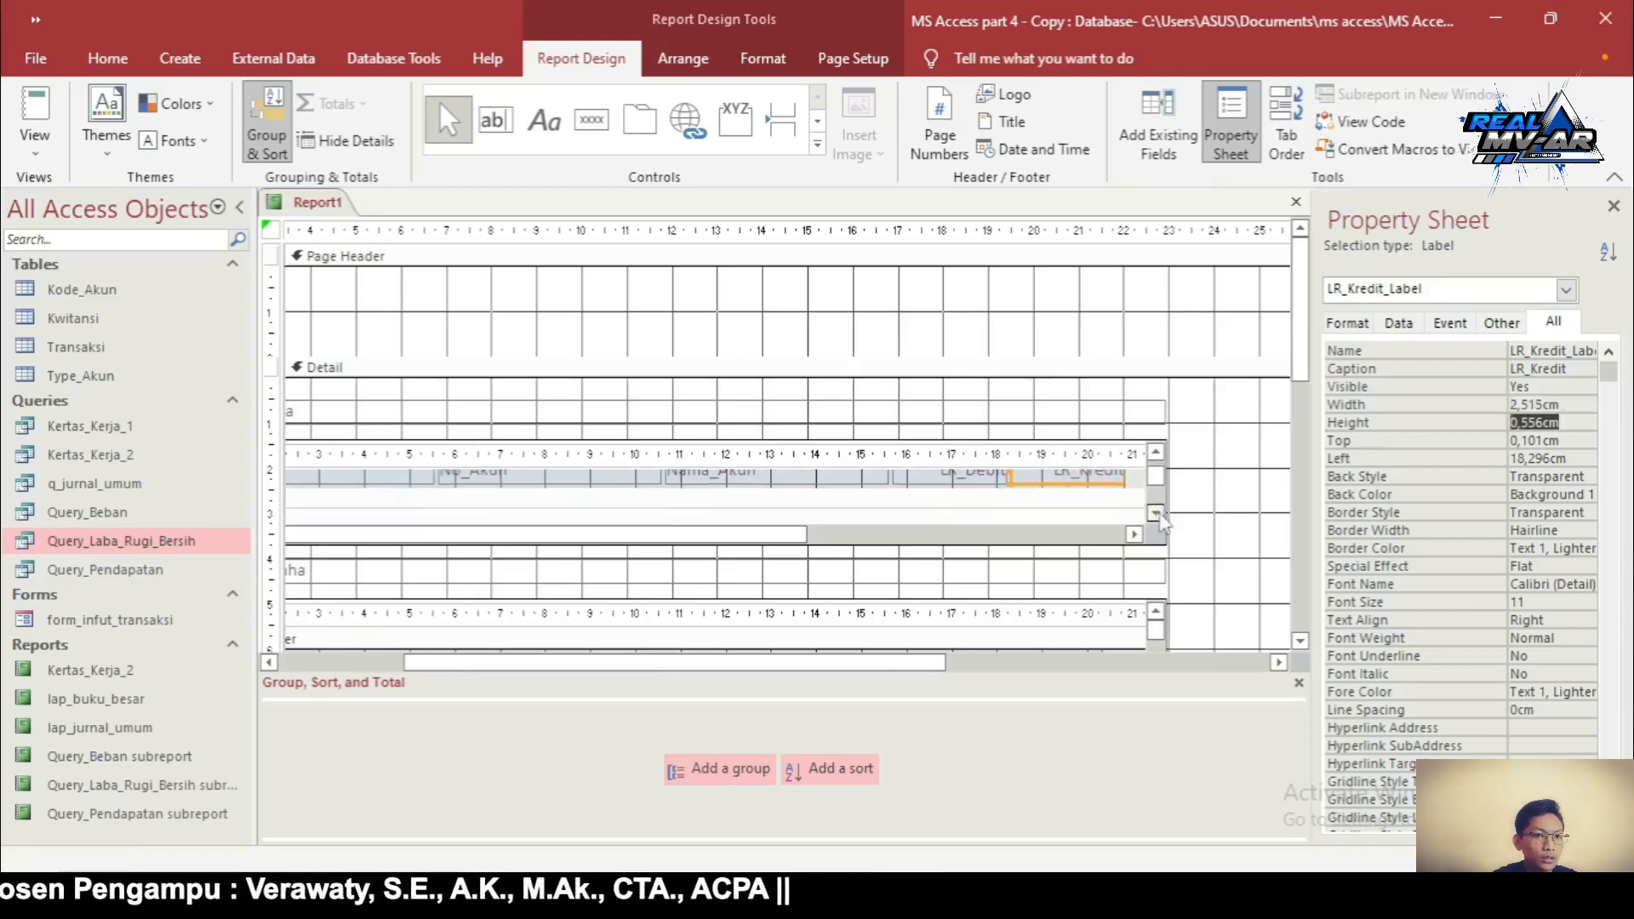
{"action": "left_click", "coordinate": [1156, 512]}
{"action": "left_click", "coordinate": [1156, 513]}
{"action": "left_click", "coordinate": [1071, 516]}
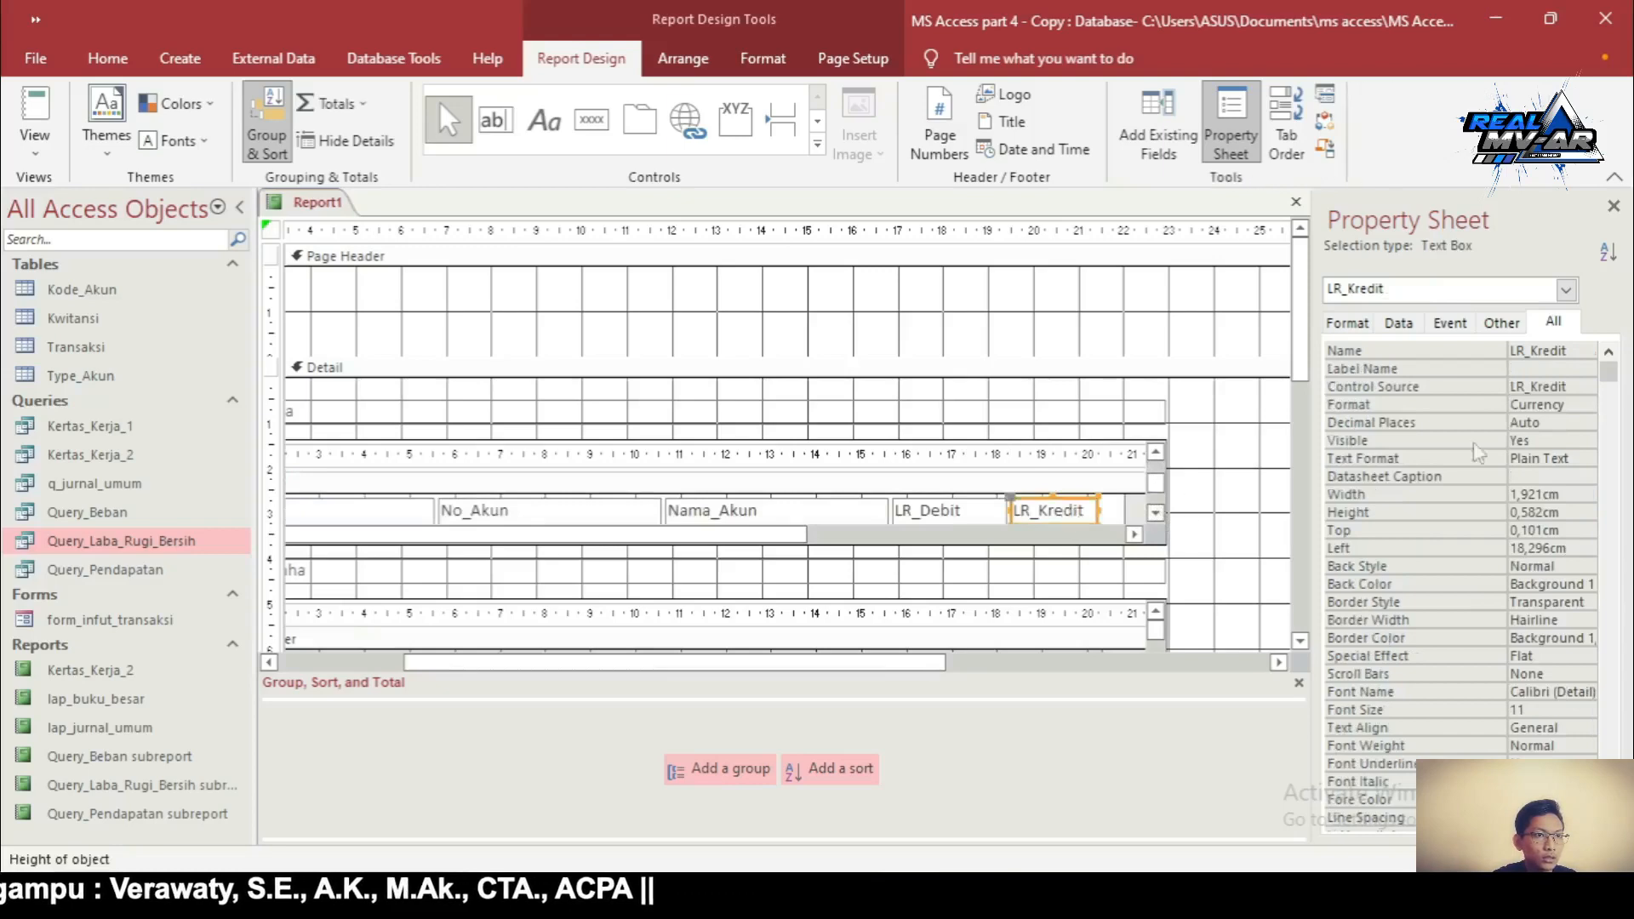
{"action": "left_click_drag", "start_coordinate": [1577, 495], "coordinate": [1500, 500]}
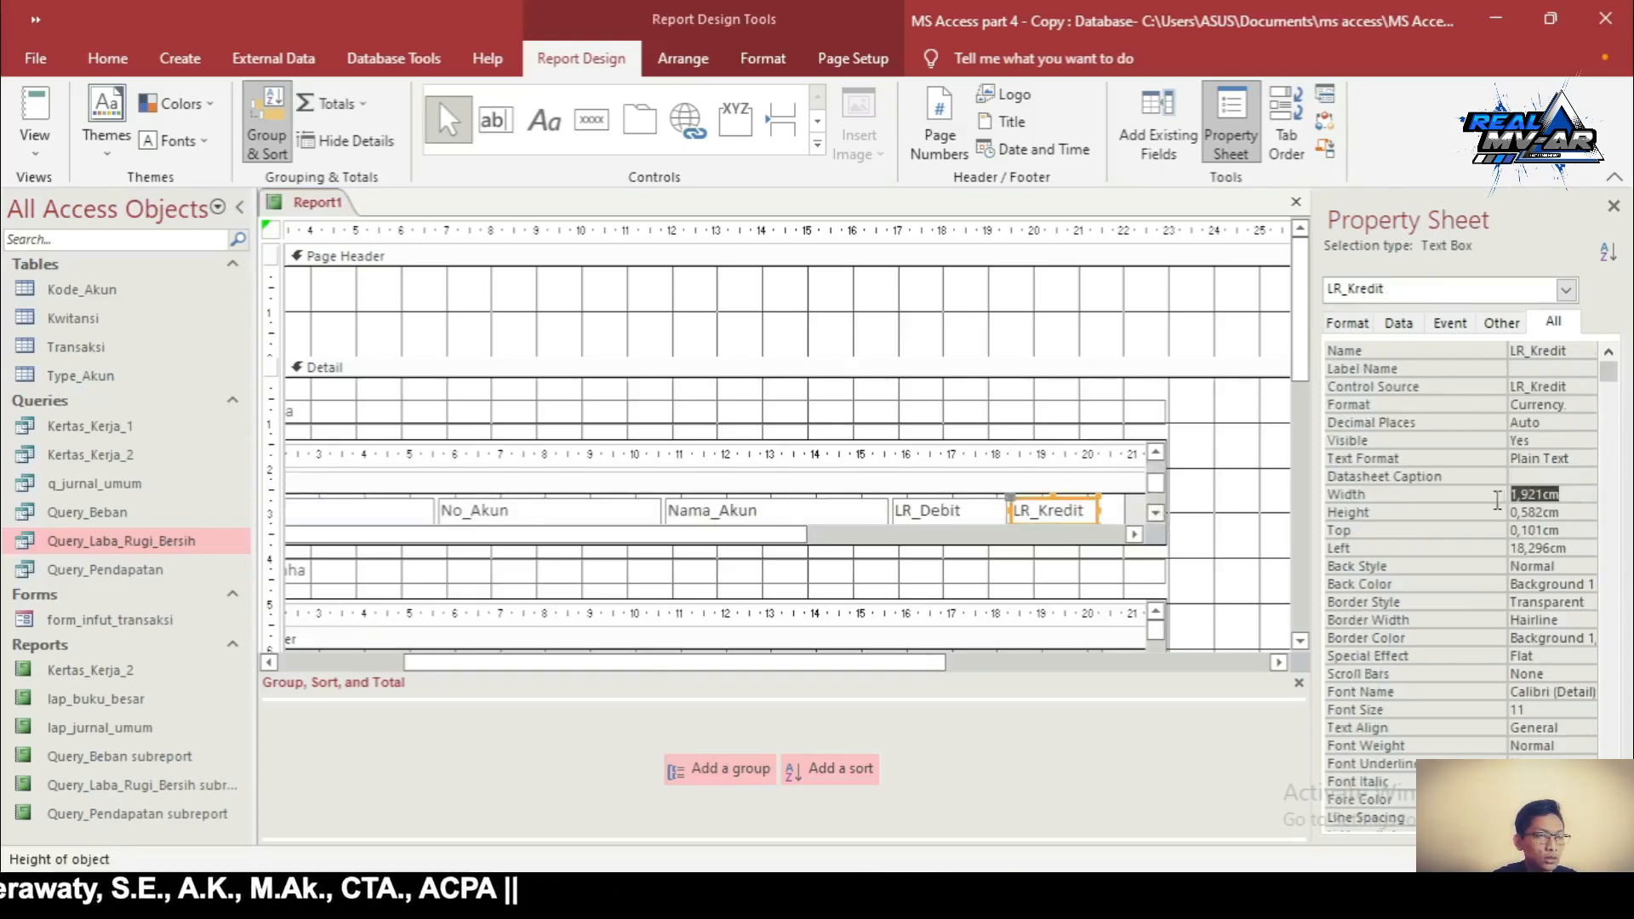
{"action": "type", "text": "2,513cm"}
{"action": "key", "text": "Return"}
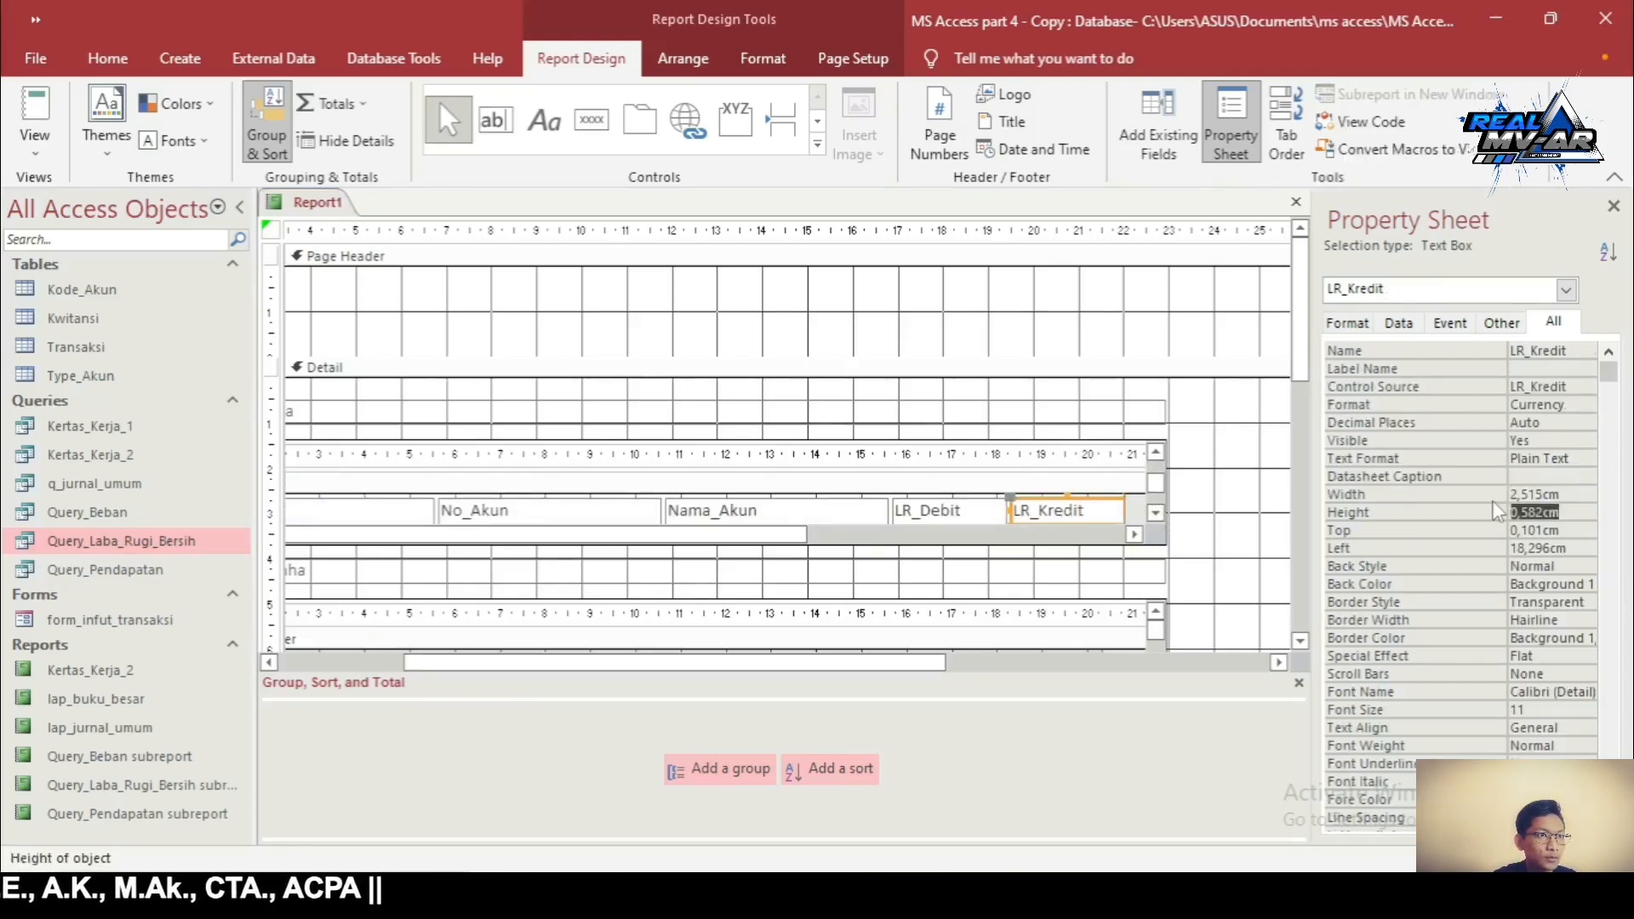
Set the width of the LR_Kredit header label in the Beban / Biaya Usaha subreport to the copied 2,513cm
{"action": "left_click", "coordinate": [1300, 642]}
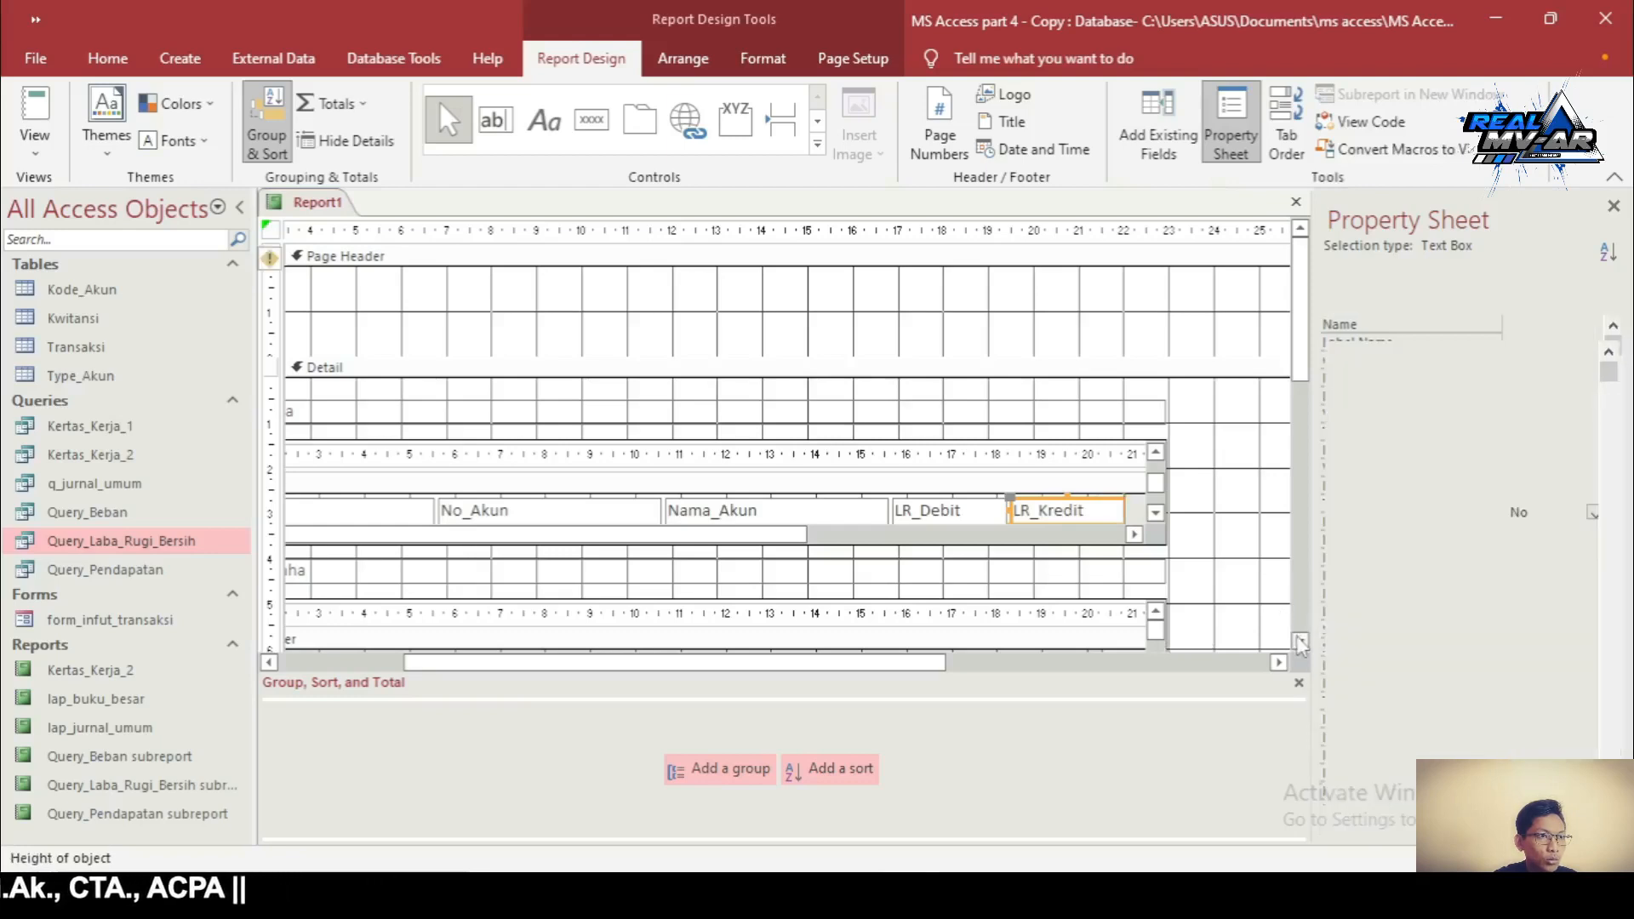
{"action": "left_click", "coordinate": [1035, 529]}
{"action": "left_click", "coordinate": [1053, 530]}
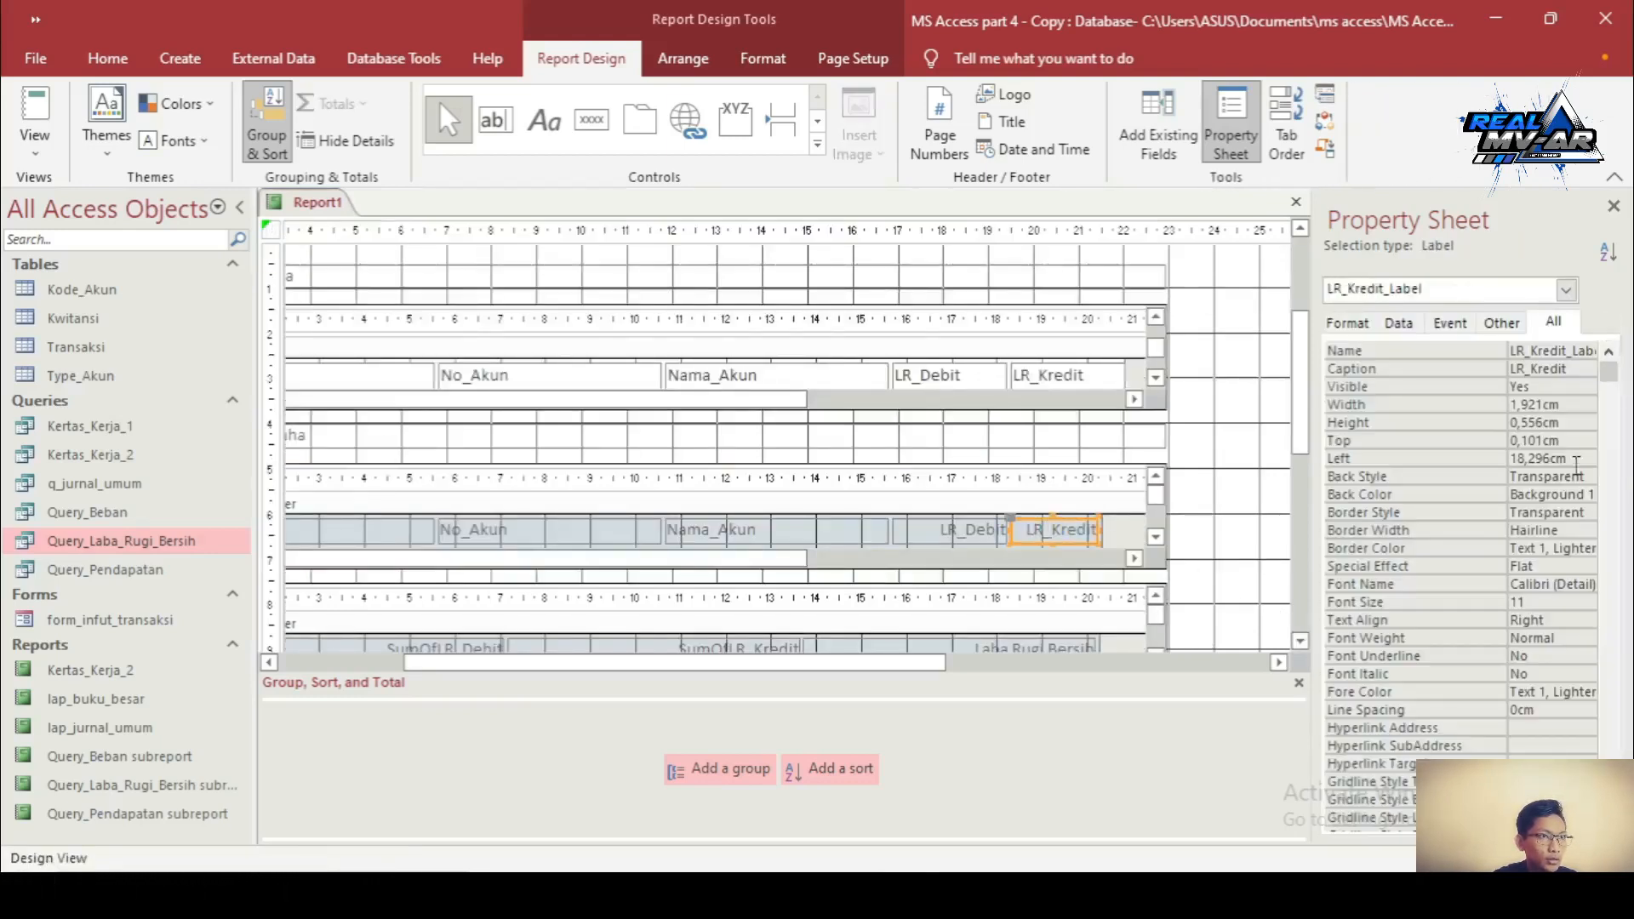
{"action": "left_click_drag", "start_coordinate": [1577, 405], "coordinate": [1476, 414]}
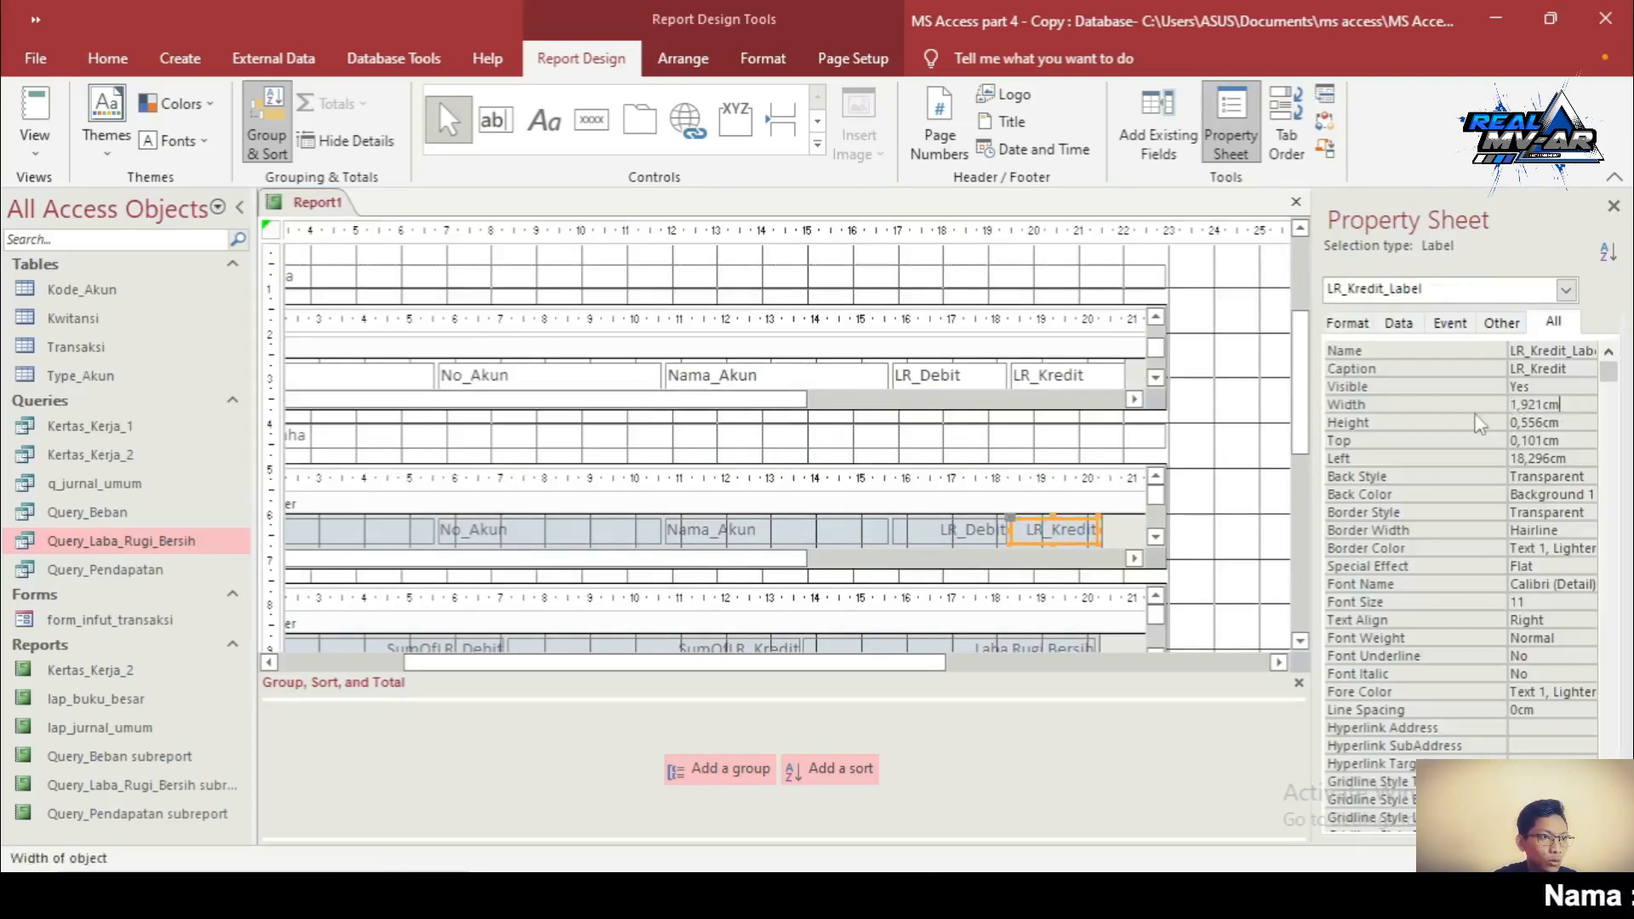
{"action": "key", "text": "ctrl+v"}
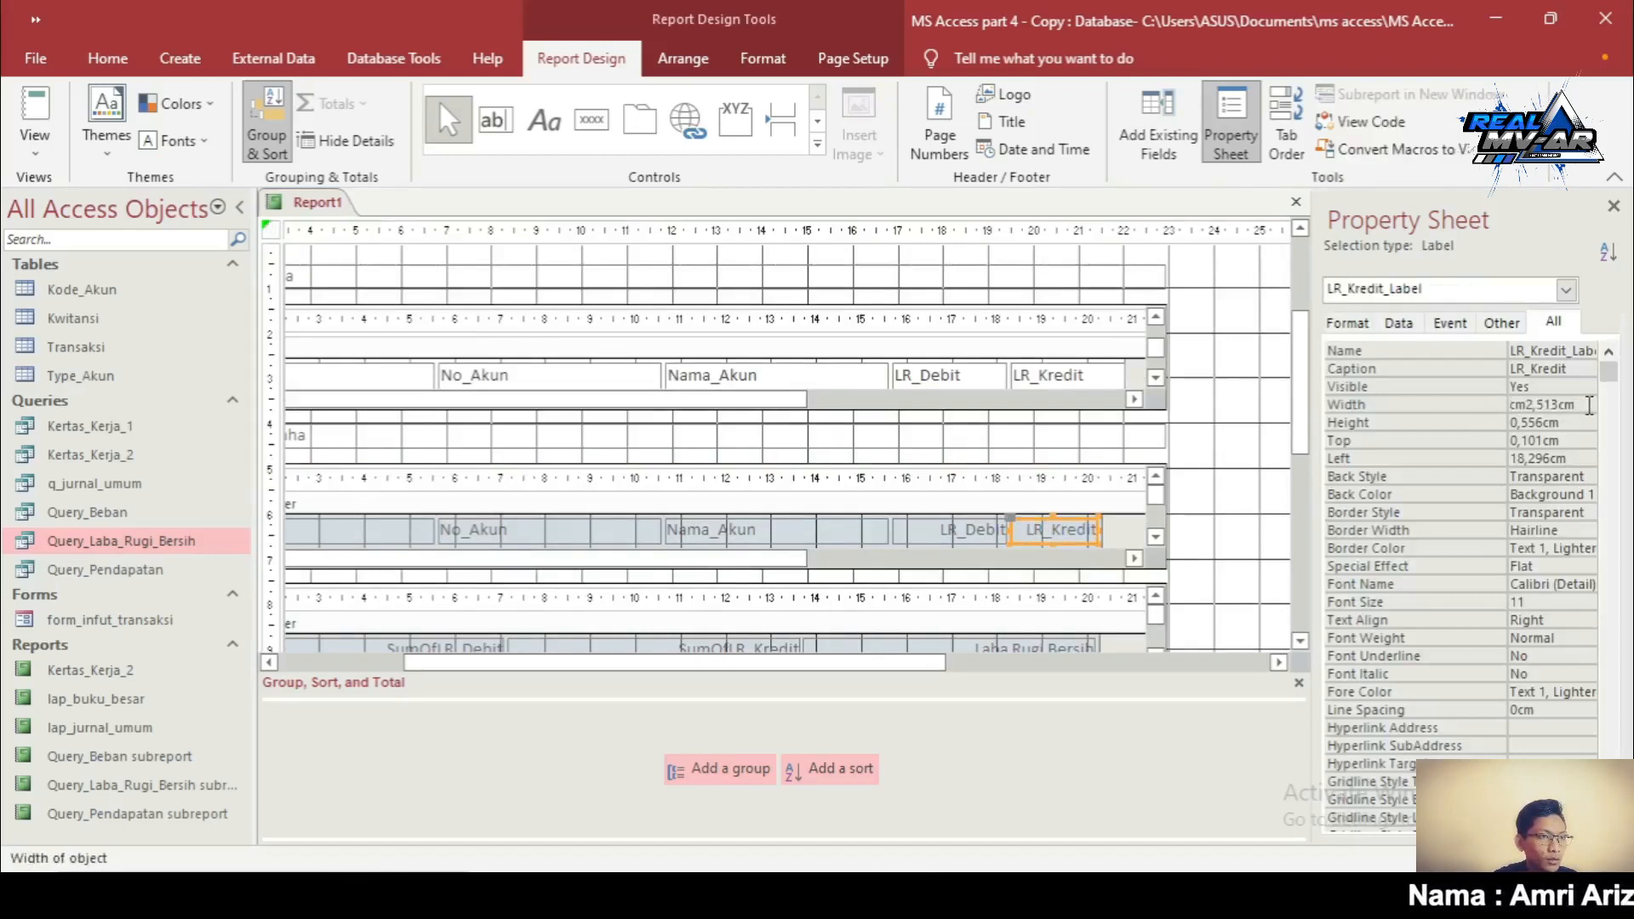
{"action": "left_click_drag", "start_coordinate": [1590, 405], "coordinate": [1468, 416]}
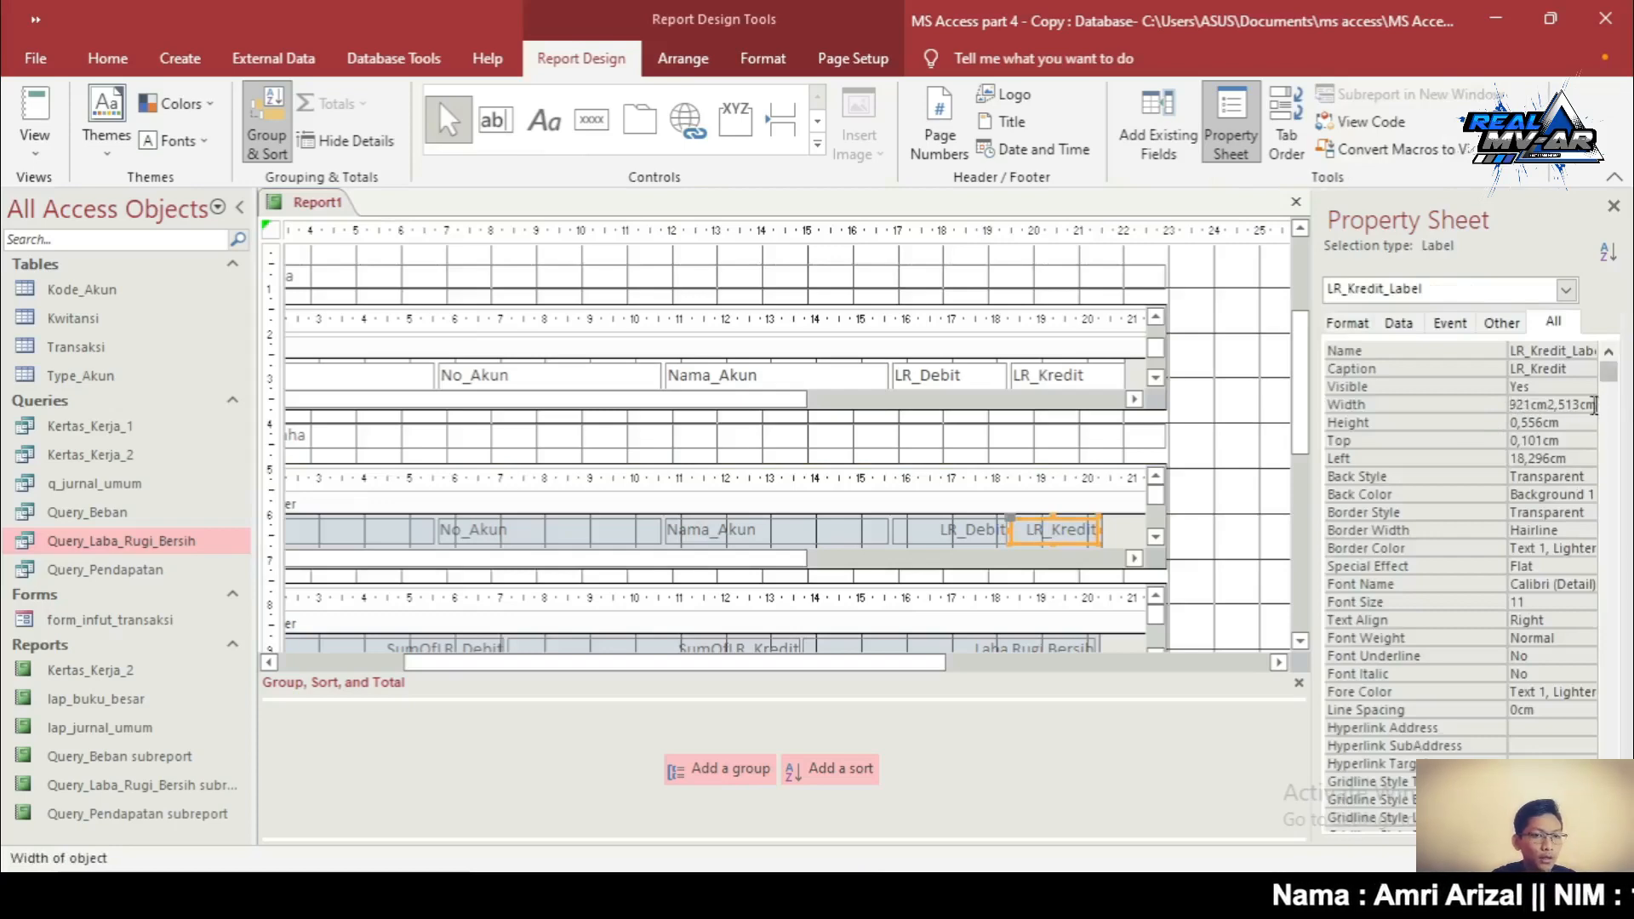
{"action": "key", "text": "BackSpace"}
{"action": "key", "text": "BackSpace"}
{"action": "key", "text": "BackSpace"}
{"action": "key", "text": "BackSpace"}
{"action": "key", "text": "BackSpace"}
{"action": "key", "text": "BackSpace"}
{"action": "key", "text": "BackSpace"}
{"action": "key", "text": "BackSpace"}
{"action": "key", "text": "BackSpace"}
{"action": "key", "text": "BackSpace"}
{"action": "key", "text": "BackSpace"}
{"action": "key", "text": "BackSpace"}
{"action": "key", "text": "BackSpace"}
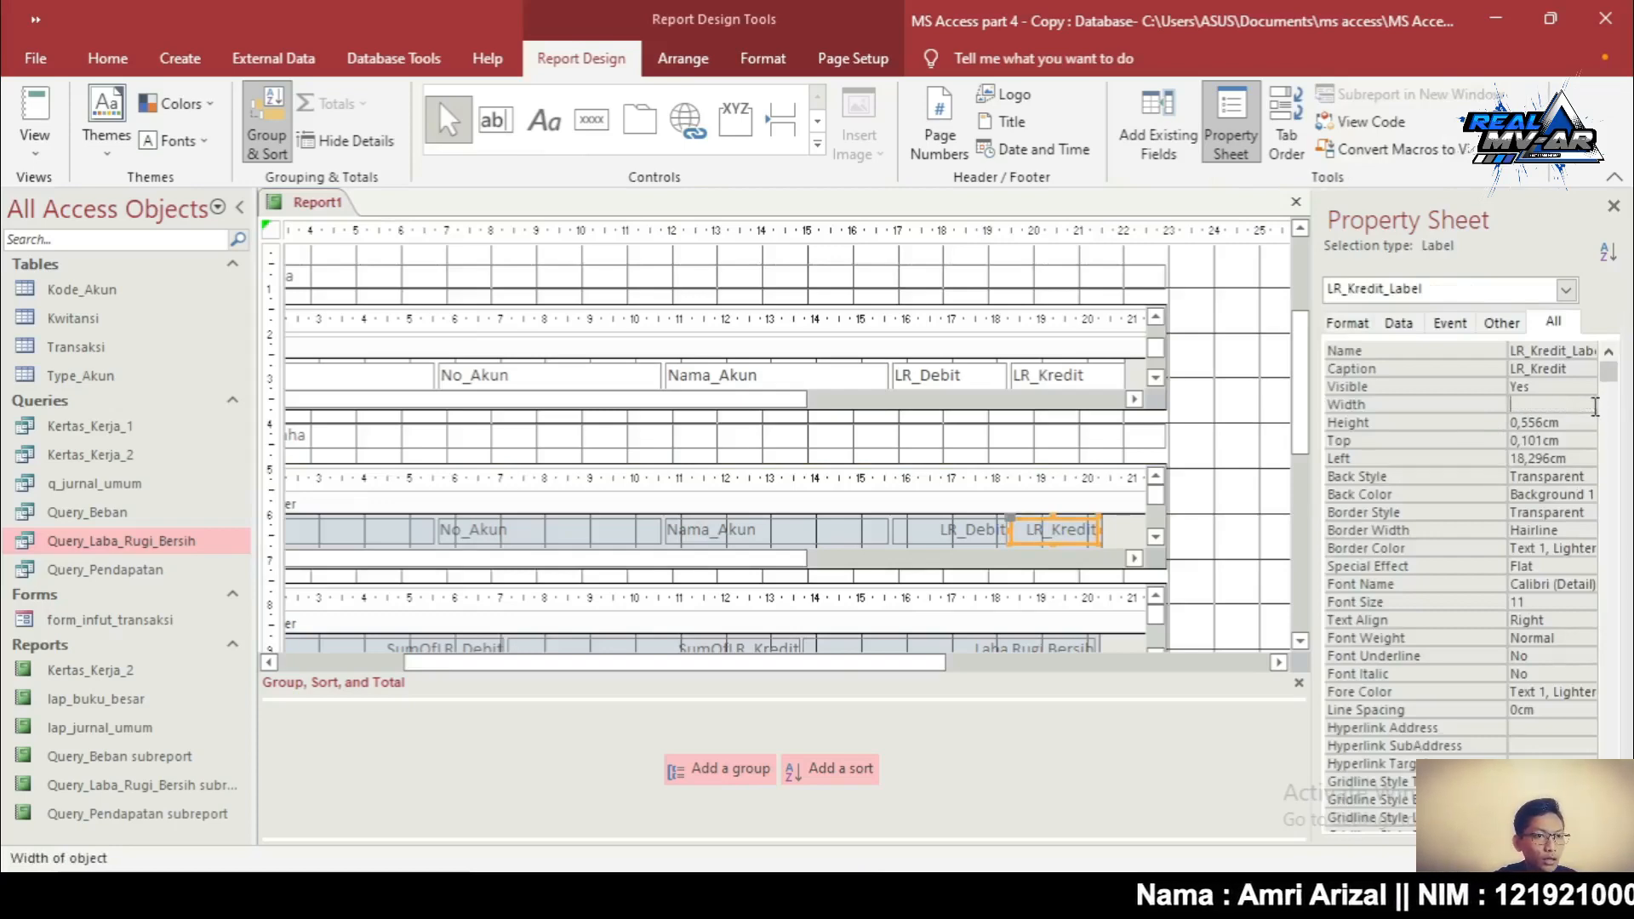
{"action": "key", "text": "ctrl+v"}
{"action": "key", "text": "Return"}
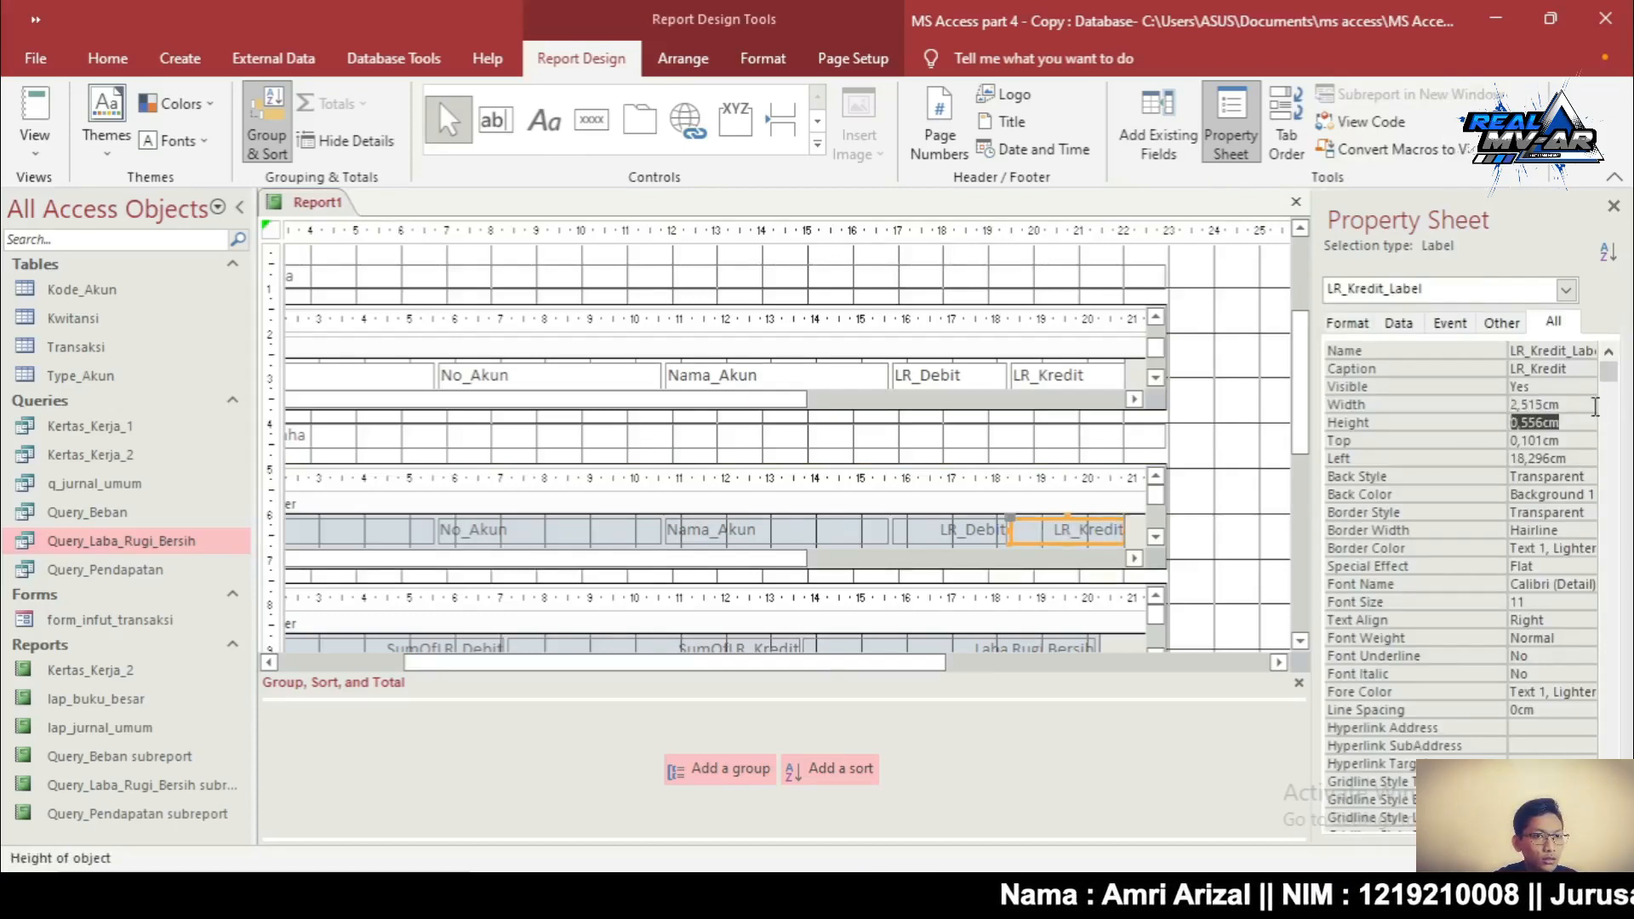
Set the width of the LR_Kredit text box in the Beban / Biaya Usaha subreport's detail to 2,515cm
{"action": "left_click", "coordinate": [1155, 537]}
{"action": "left_click", "coordinate": [1155, 537]}
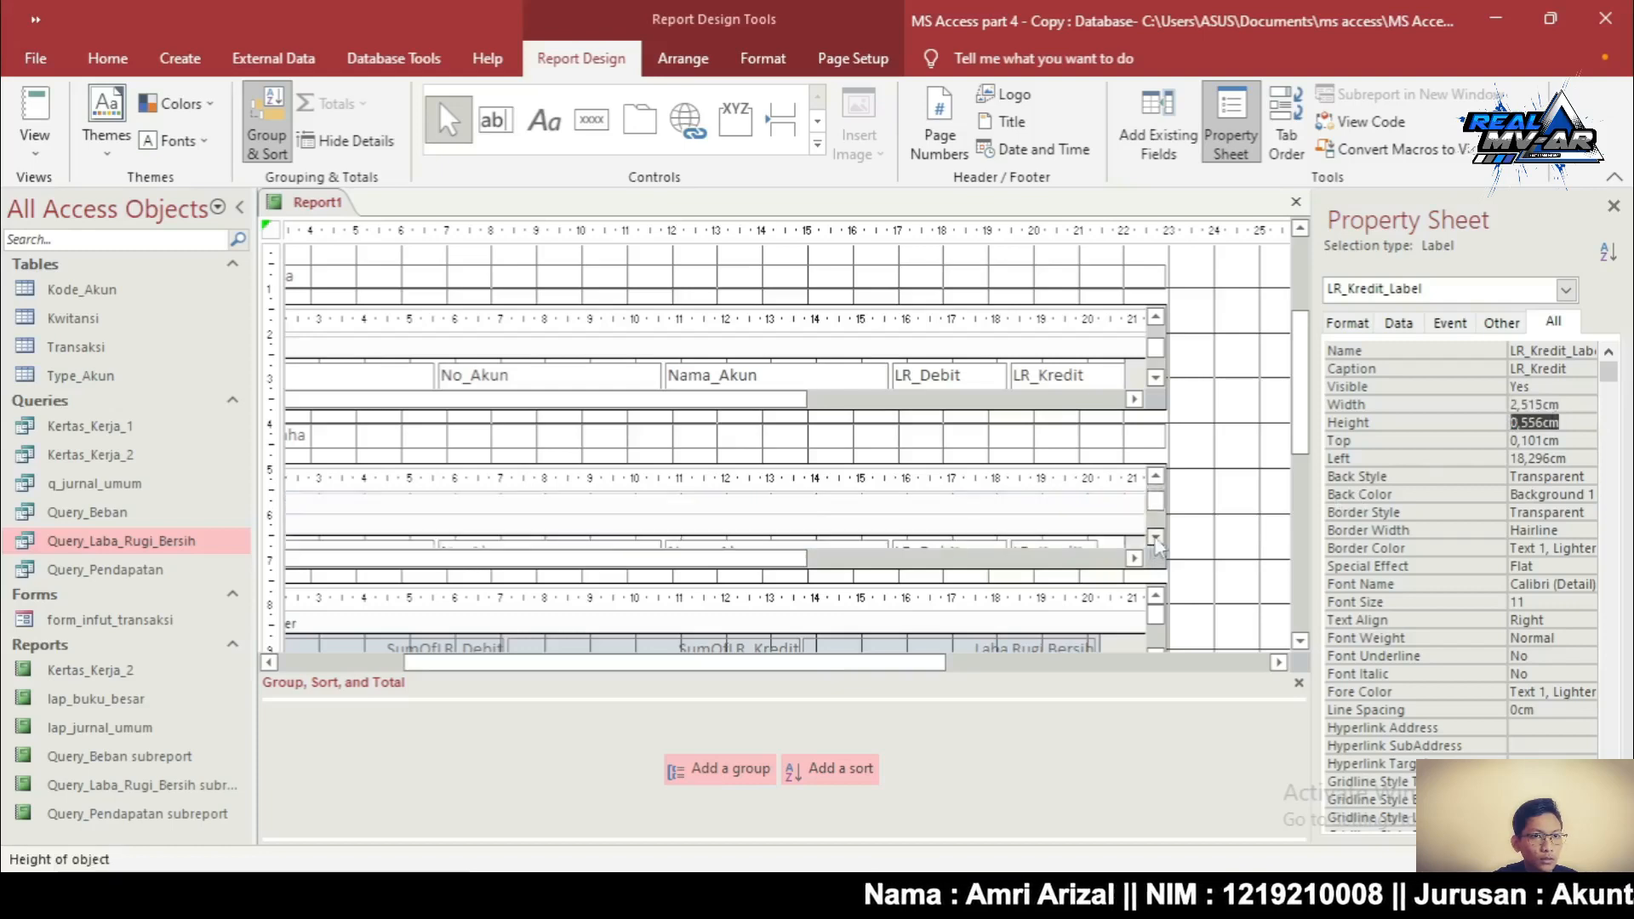
{"action": "left_click", "coordinate": [1155, 538]}
{"action": "left_click", "coordinate": [1053, 536]}
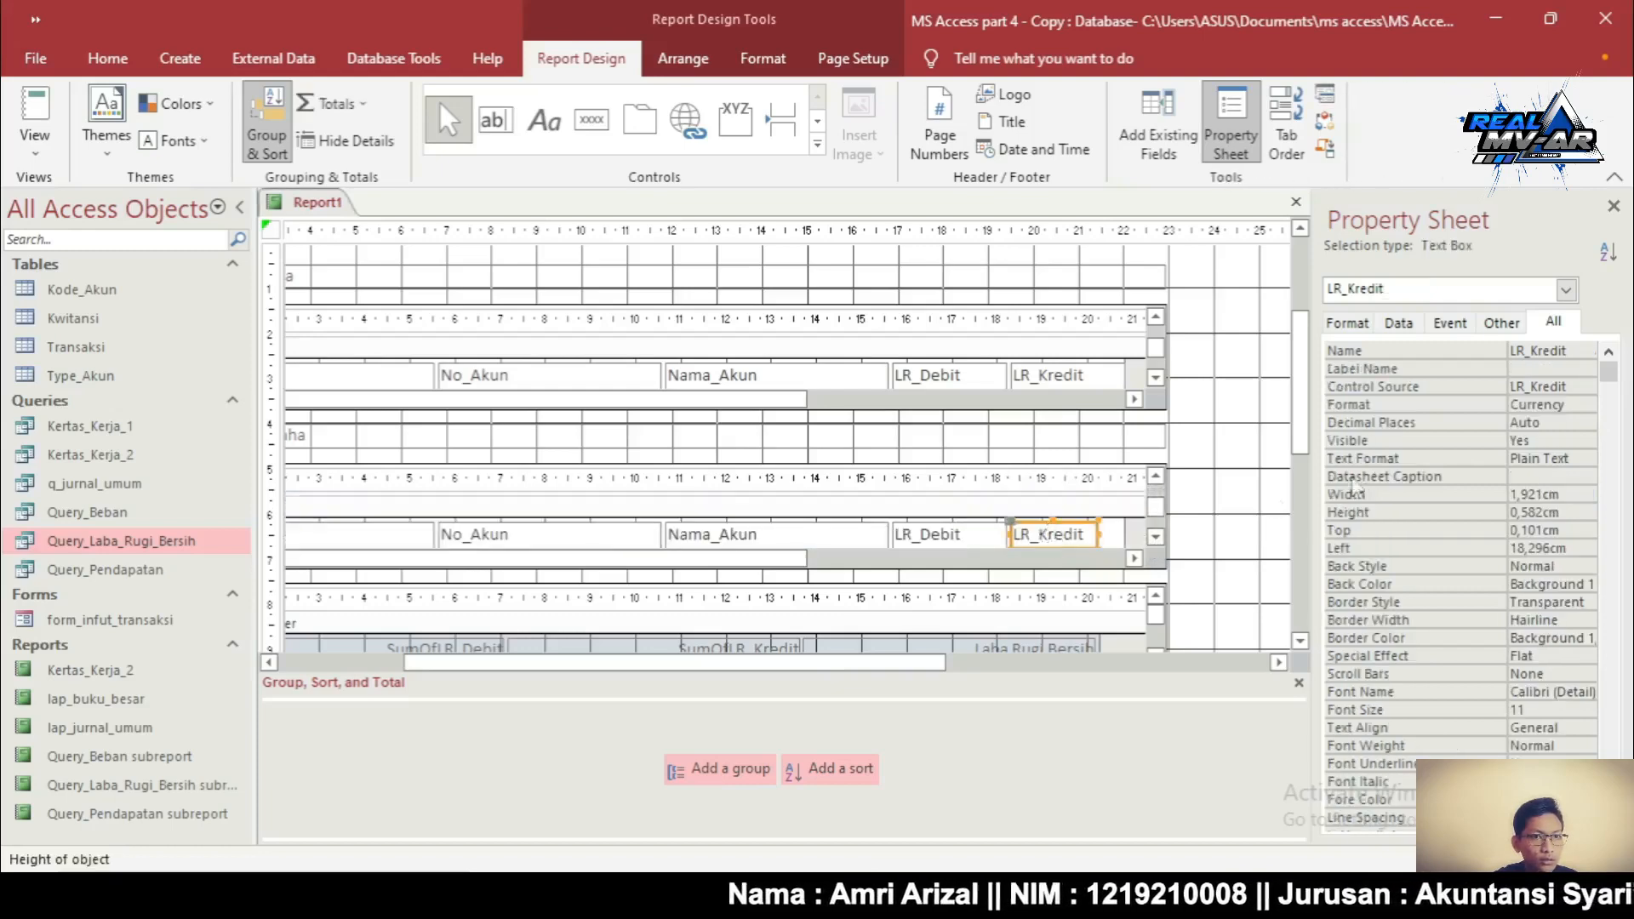
{"action": "left_click_drag", "start_coordinate": [1572, 495], "coordinate": [1464, 493]}
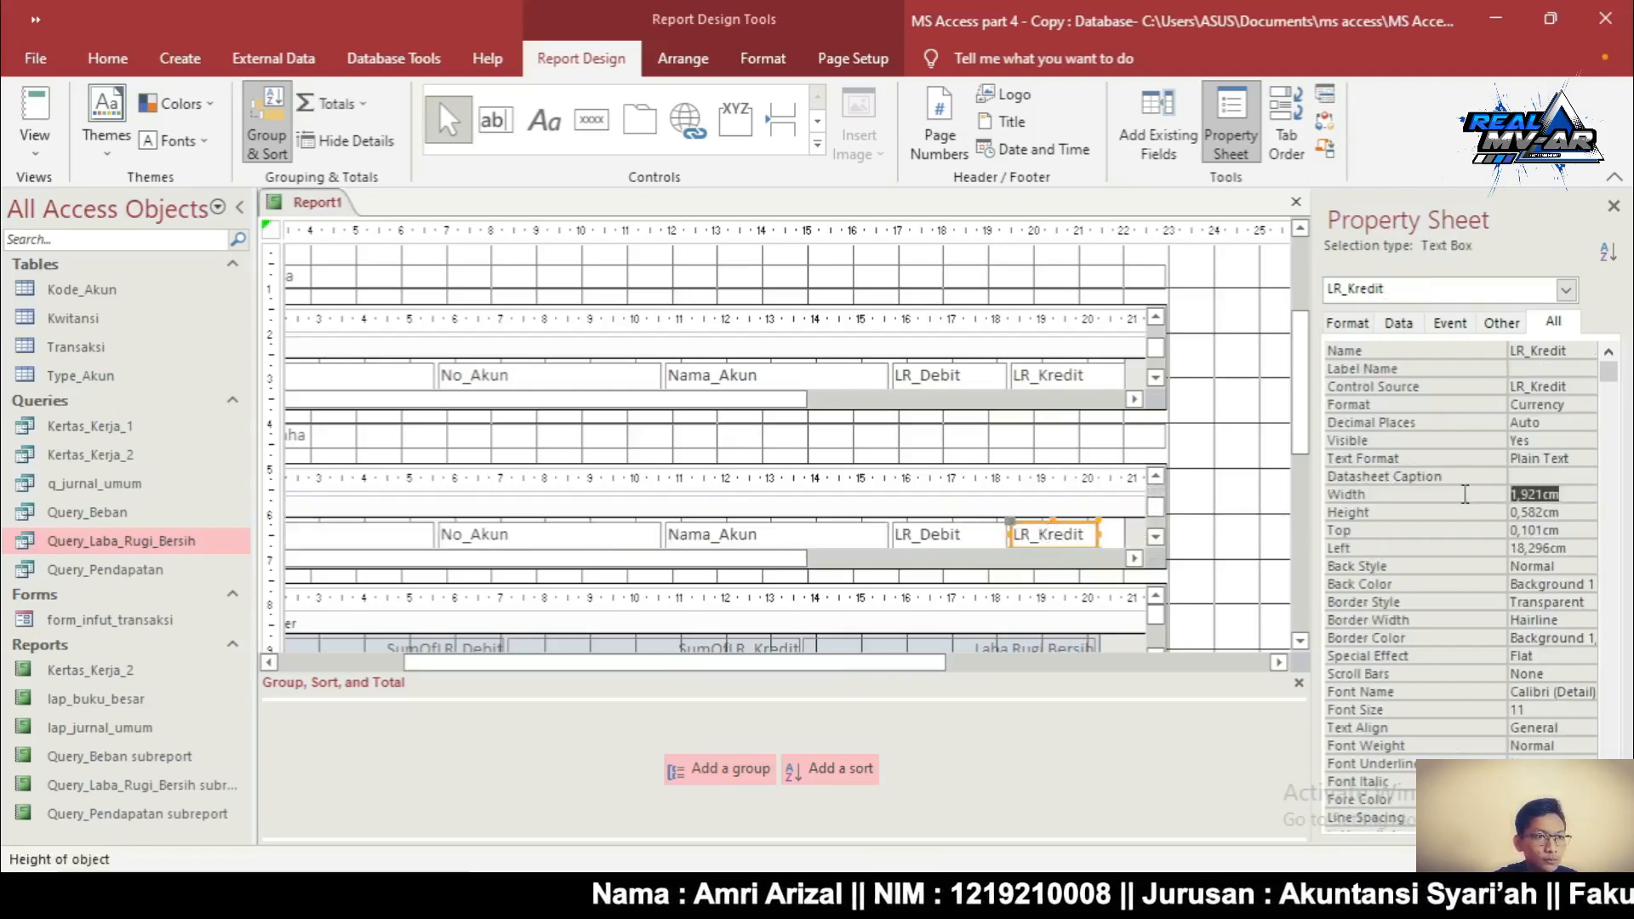
{"action": "type", "text": "2,515"}
{"action": "key", "text": "Return"}
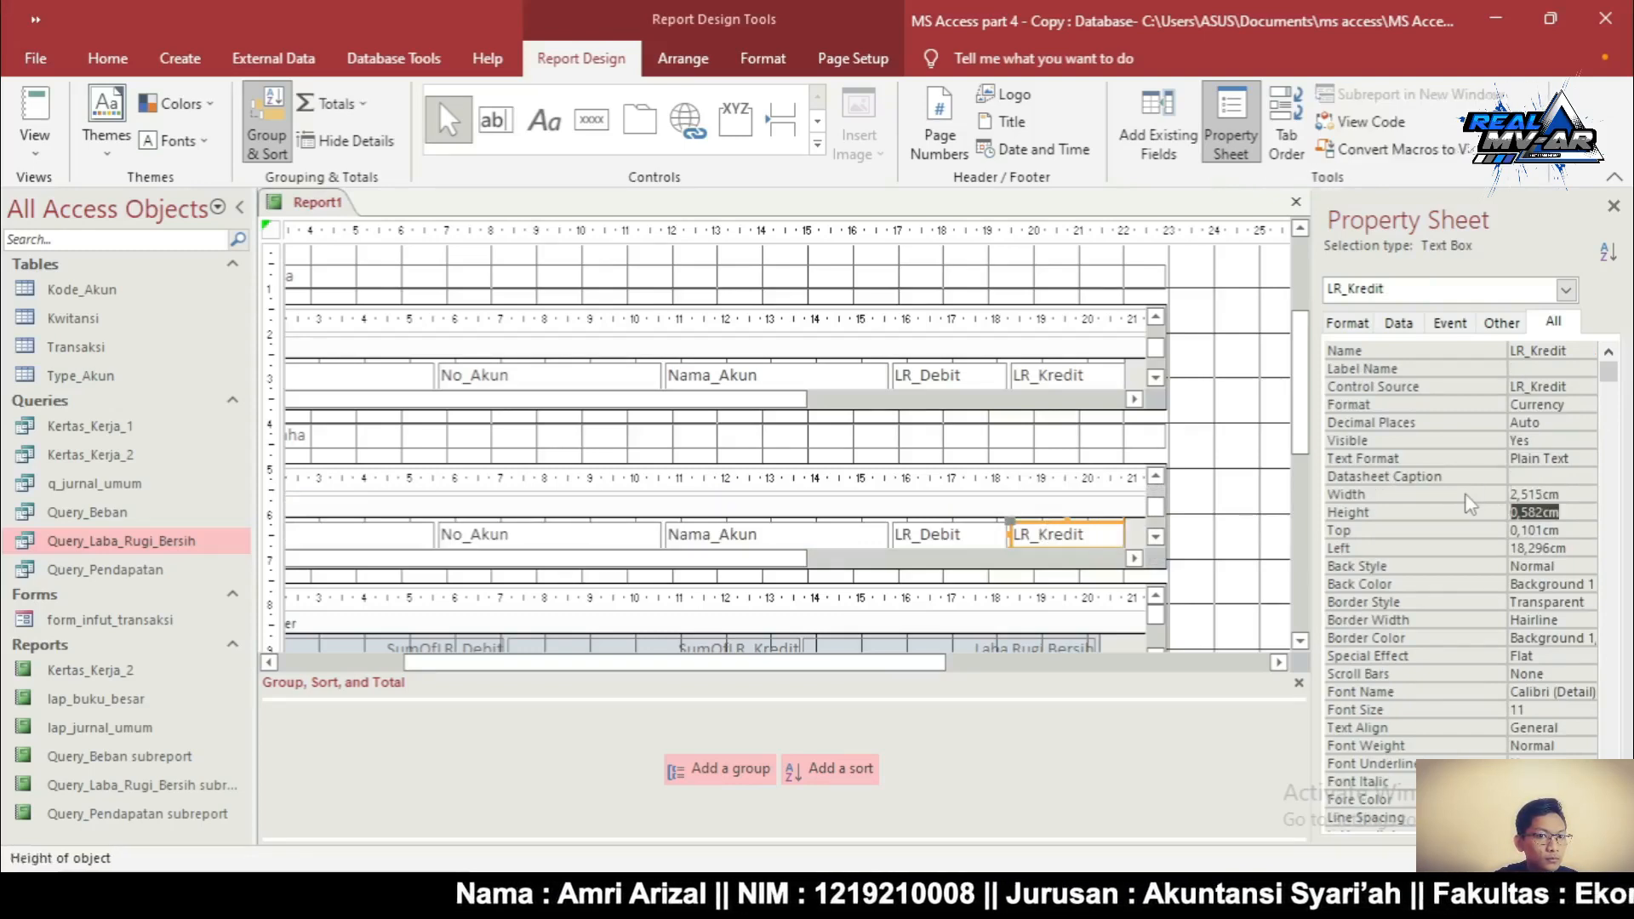
Set the width of the Laba Rugi Bersih header label in the Query_Laba_Rugi_Bersih subreport to 7,123cm
{"action": "left_click", "coordinate": [1300, 643]}
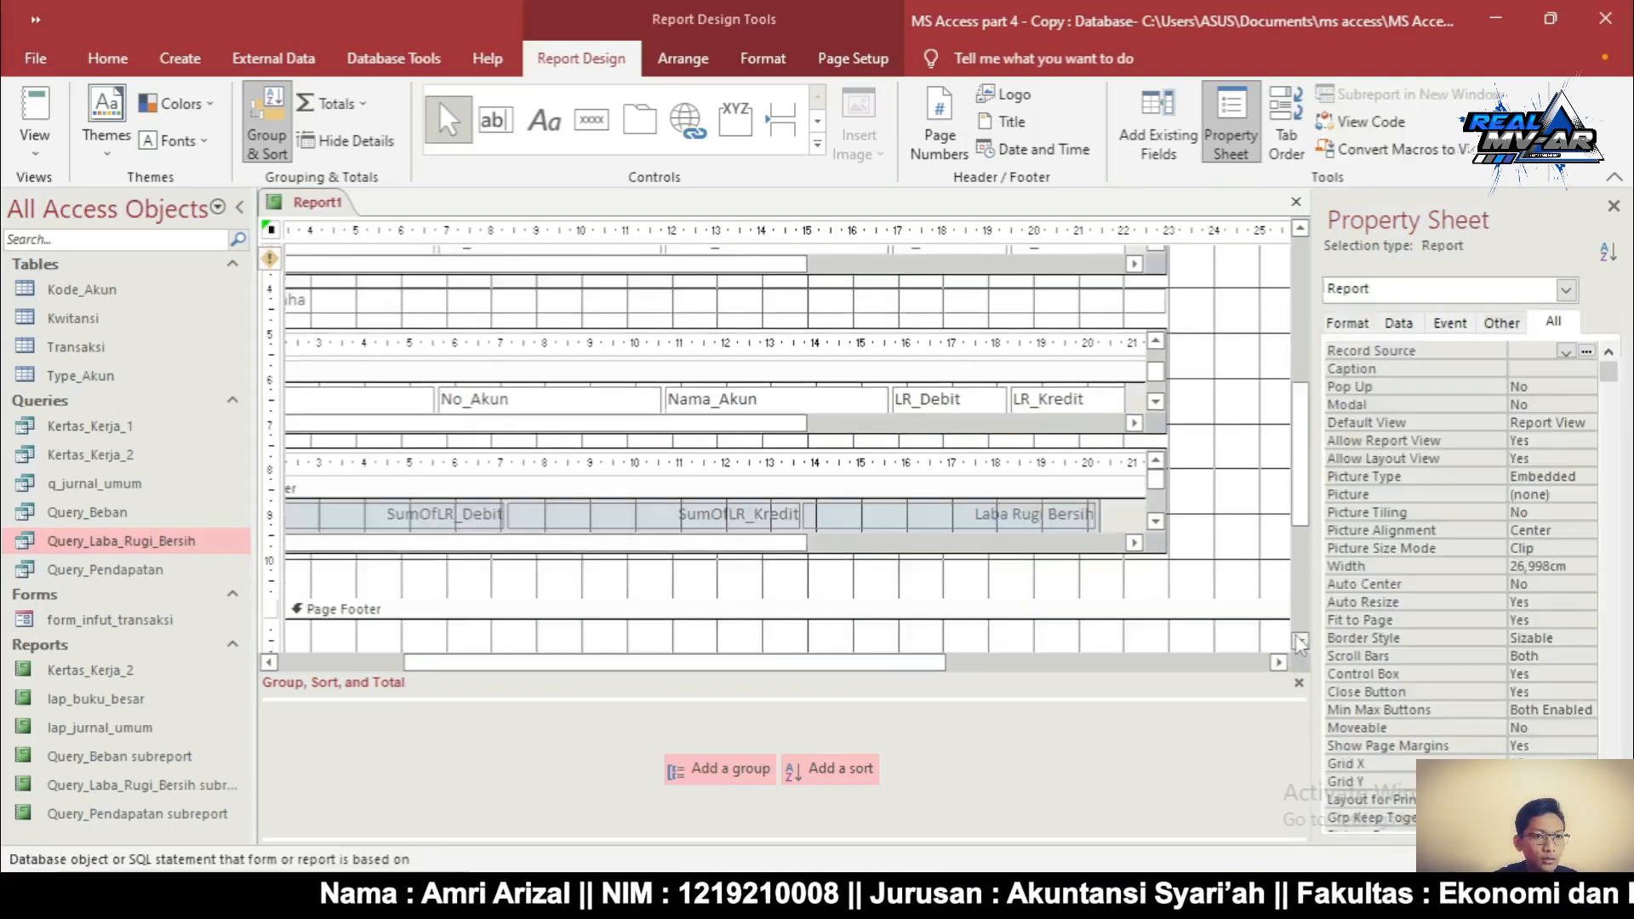
{"action": "left_click", "coordinate": [892, 504]}
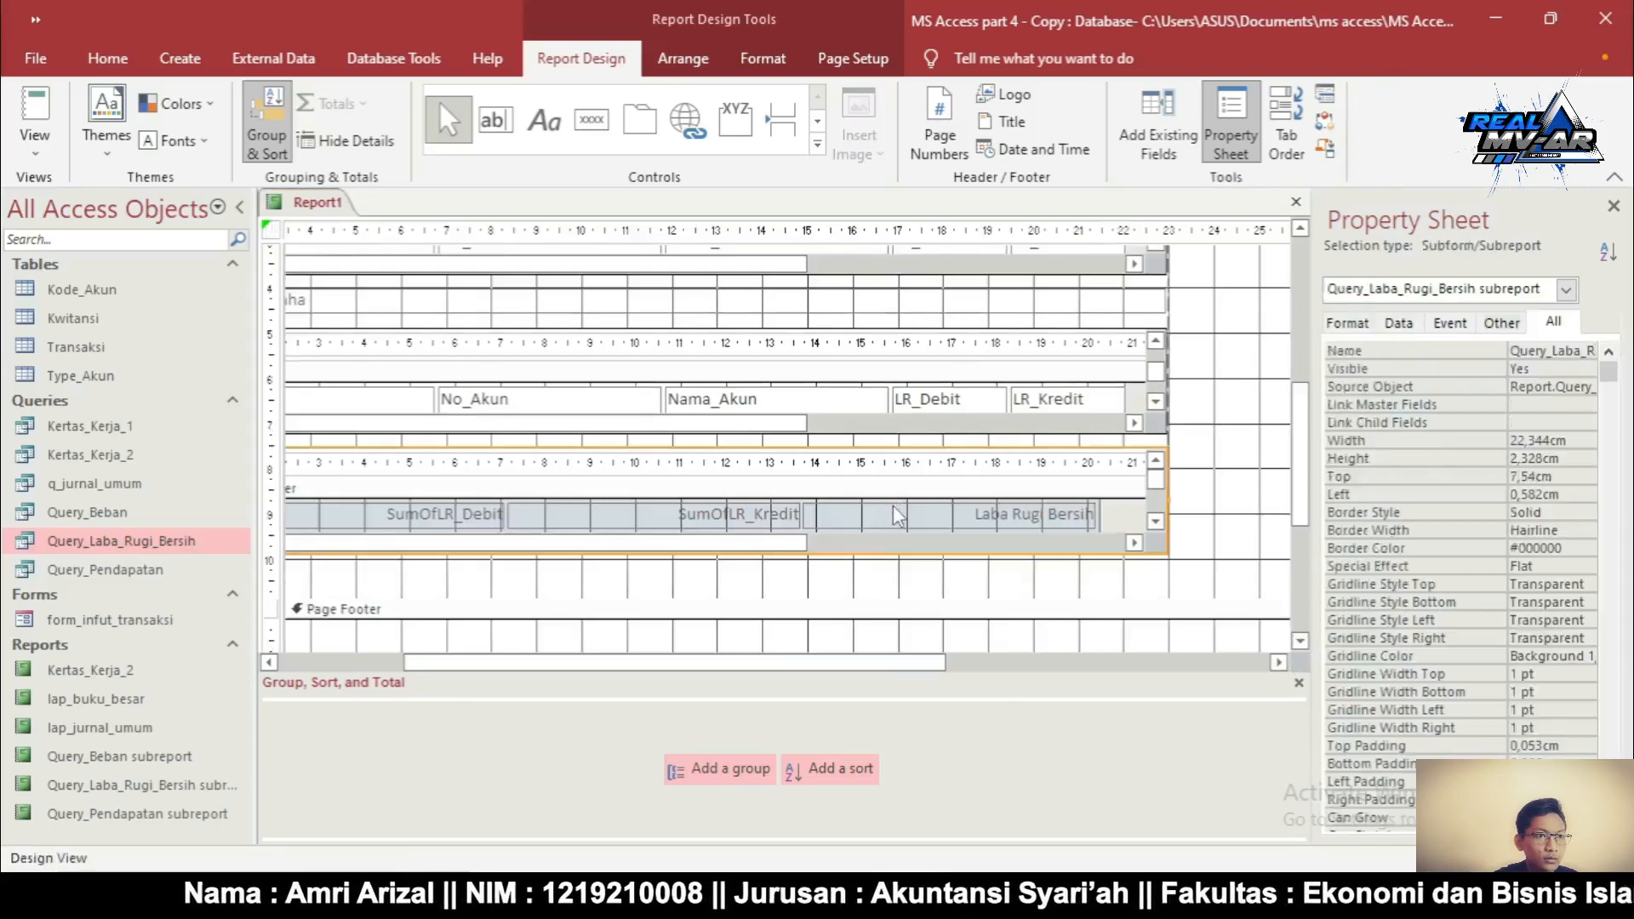
{"action": "left_click", "coordinate": [892, 504]}
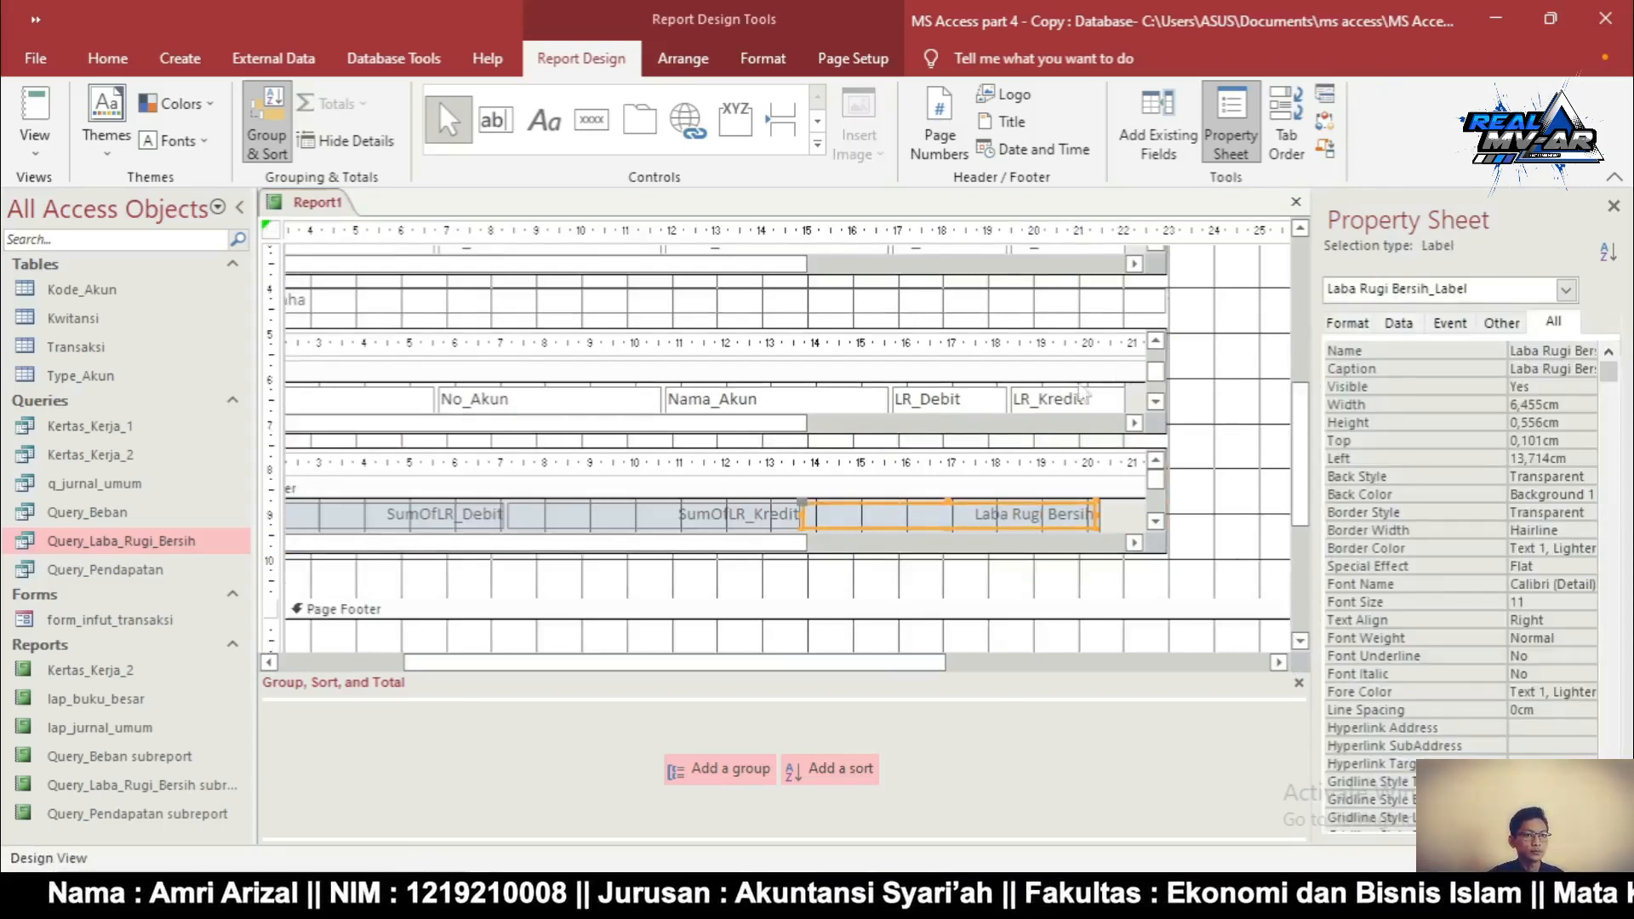
{"action": "left_click", "coordinate": [1517, 404]}
{"action": "key", "text": "BackSpace"}
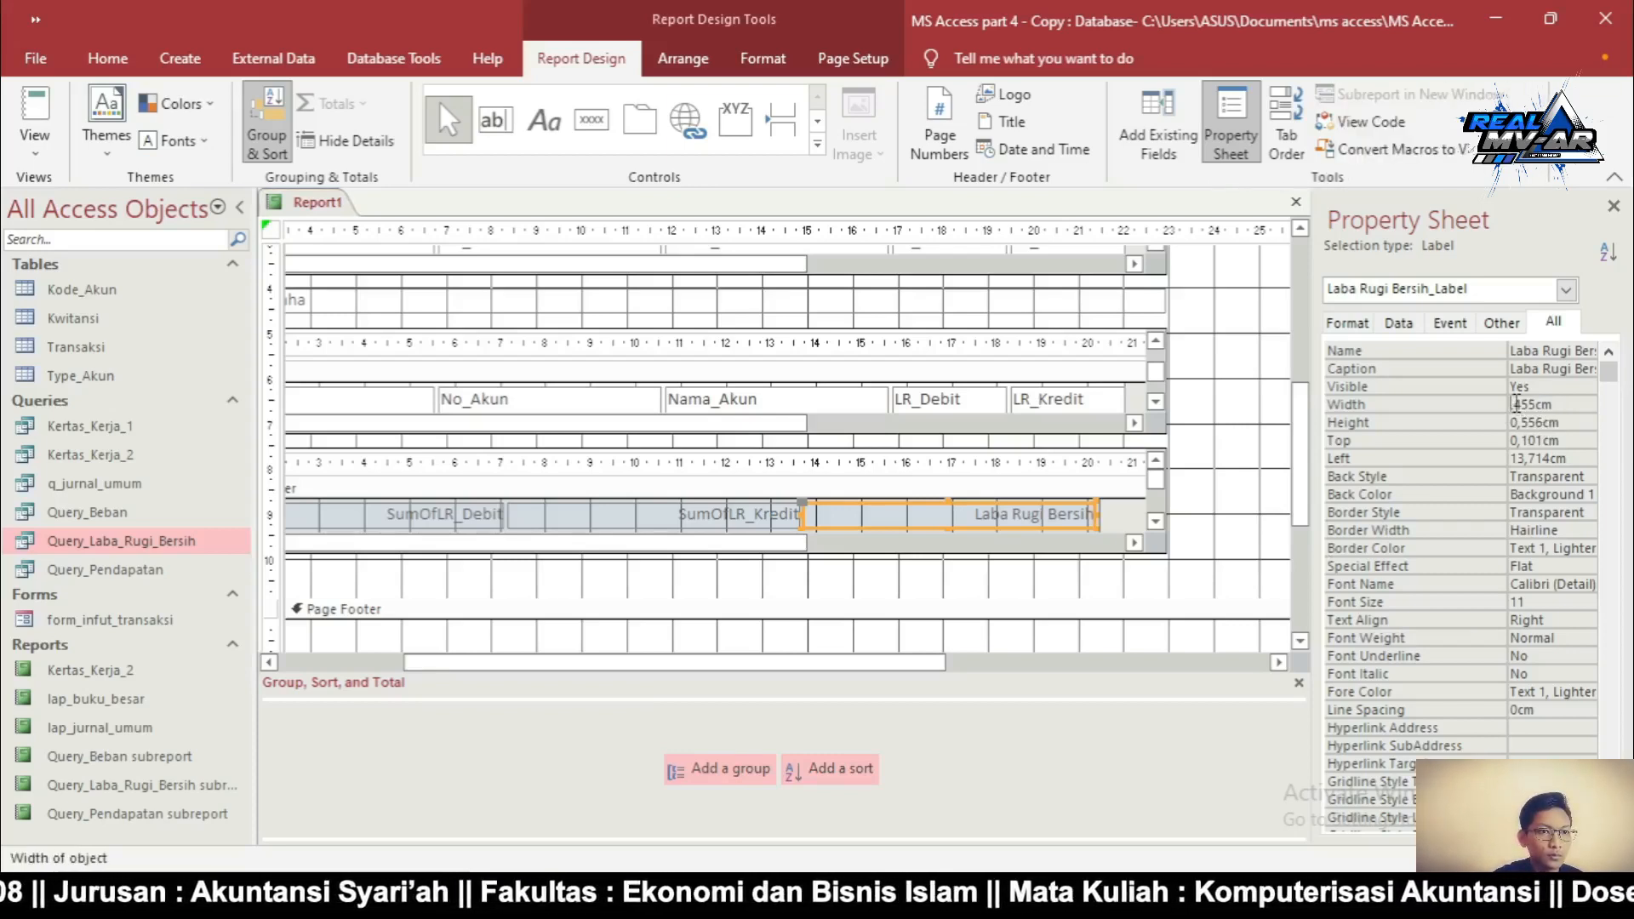
{"action": "type", "text": "7"}
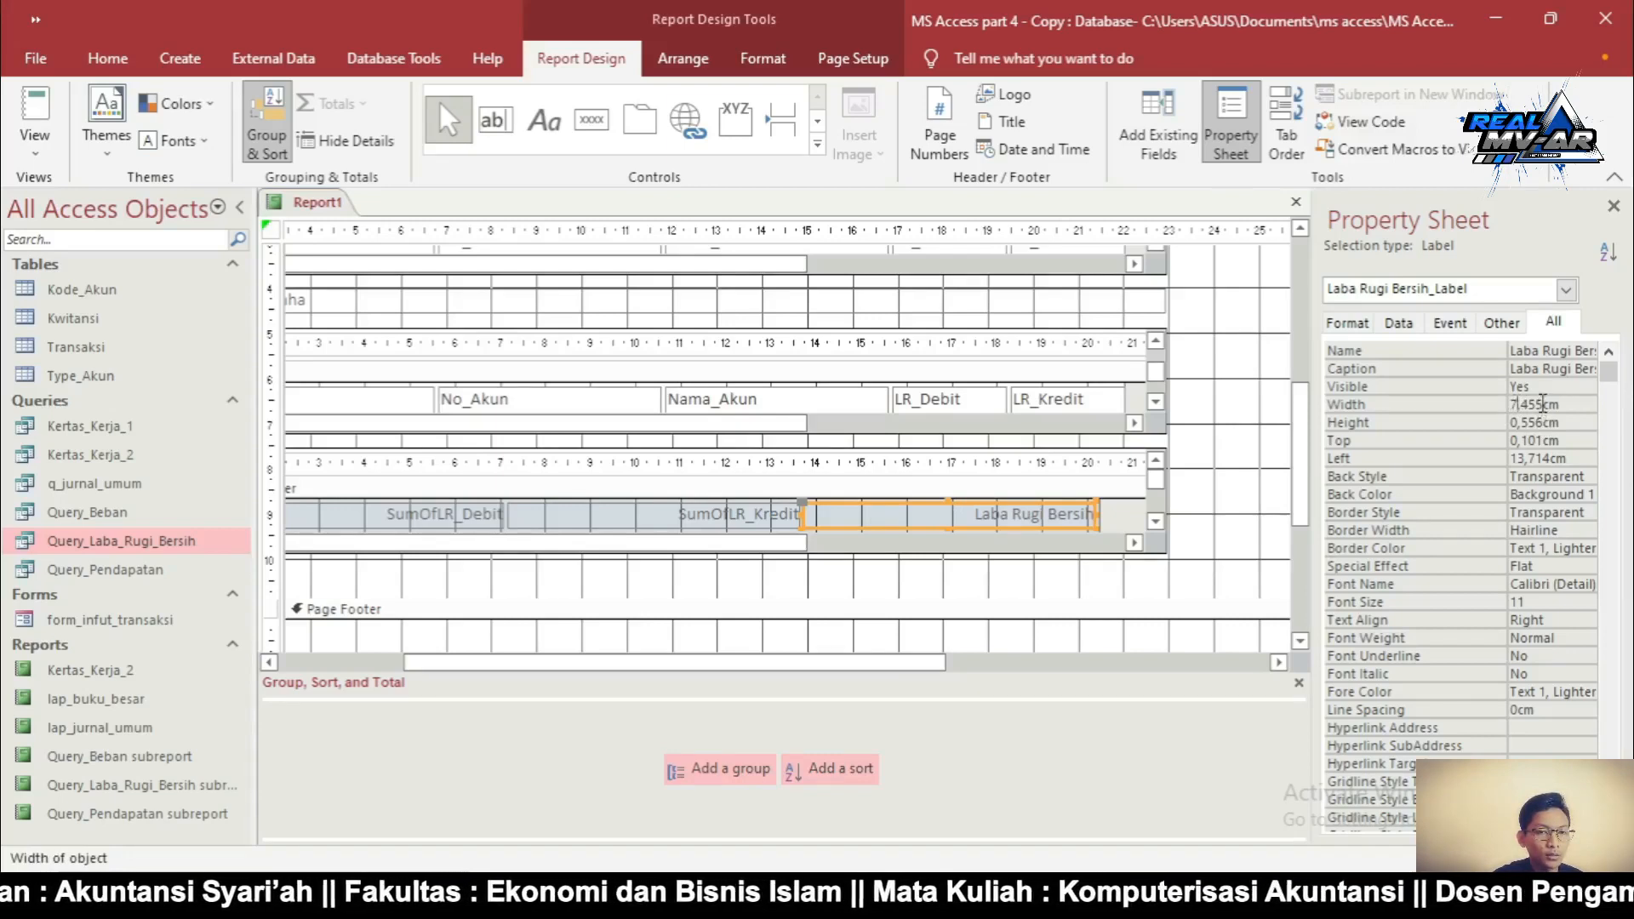
{"action": "key", "text": "BackSpace"}
{"action": "key", "text": "BackSpace"}
{"action": "key", "text": "BackSpace"}
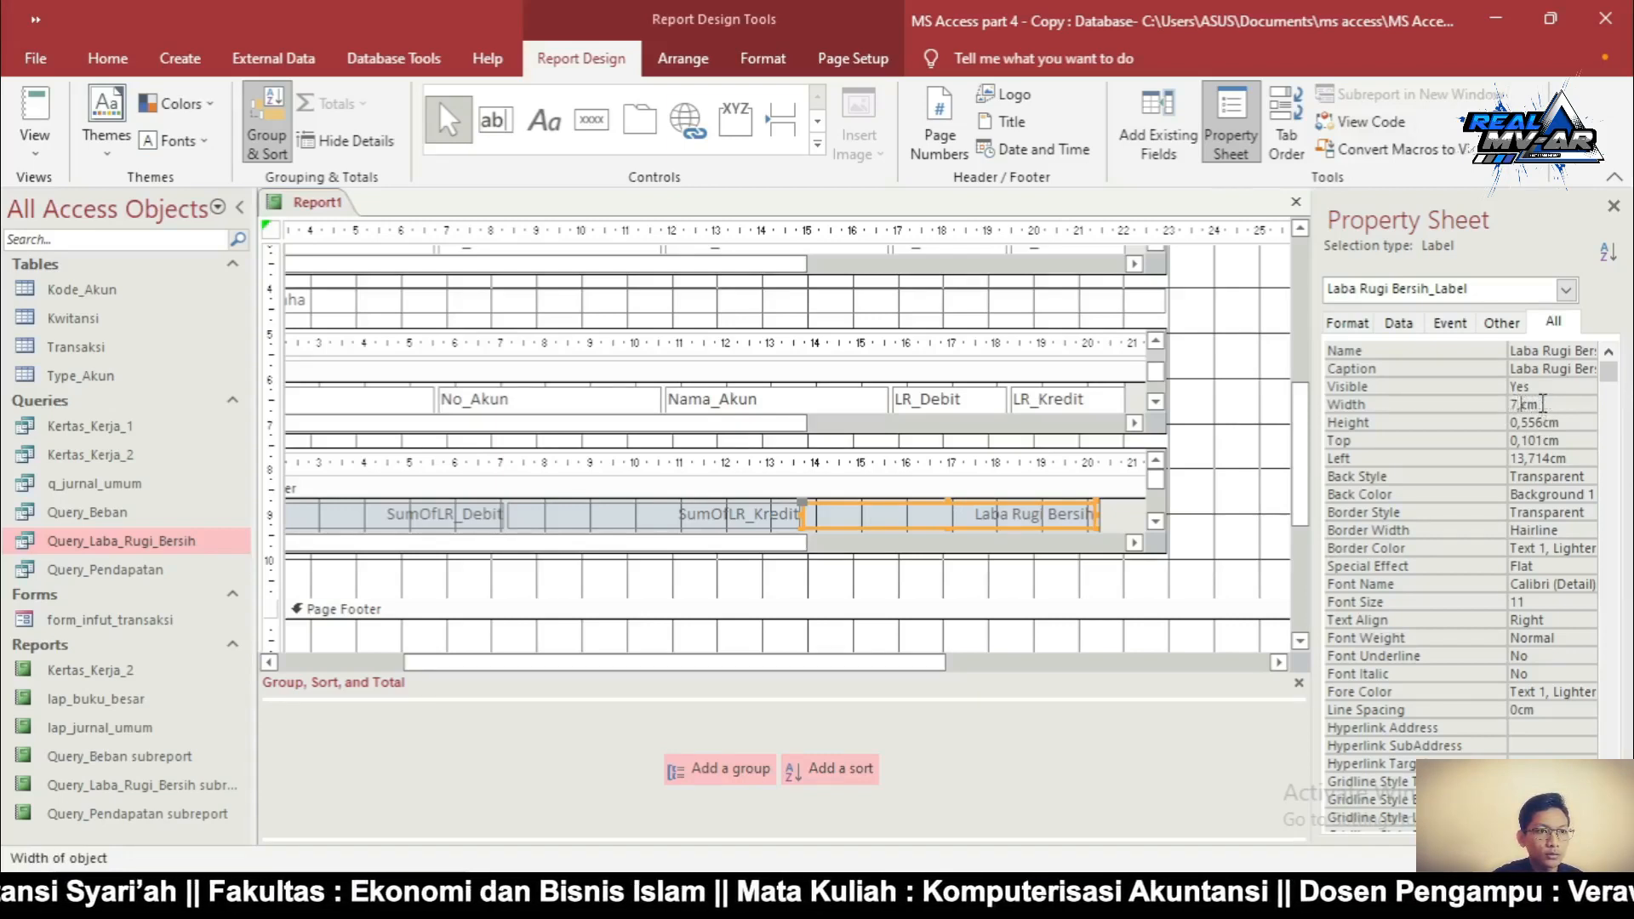
{"action": "type", "text": "123"}
{"action": "key", "text": "Return"}
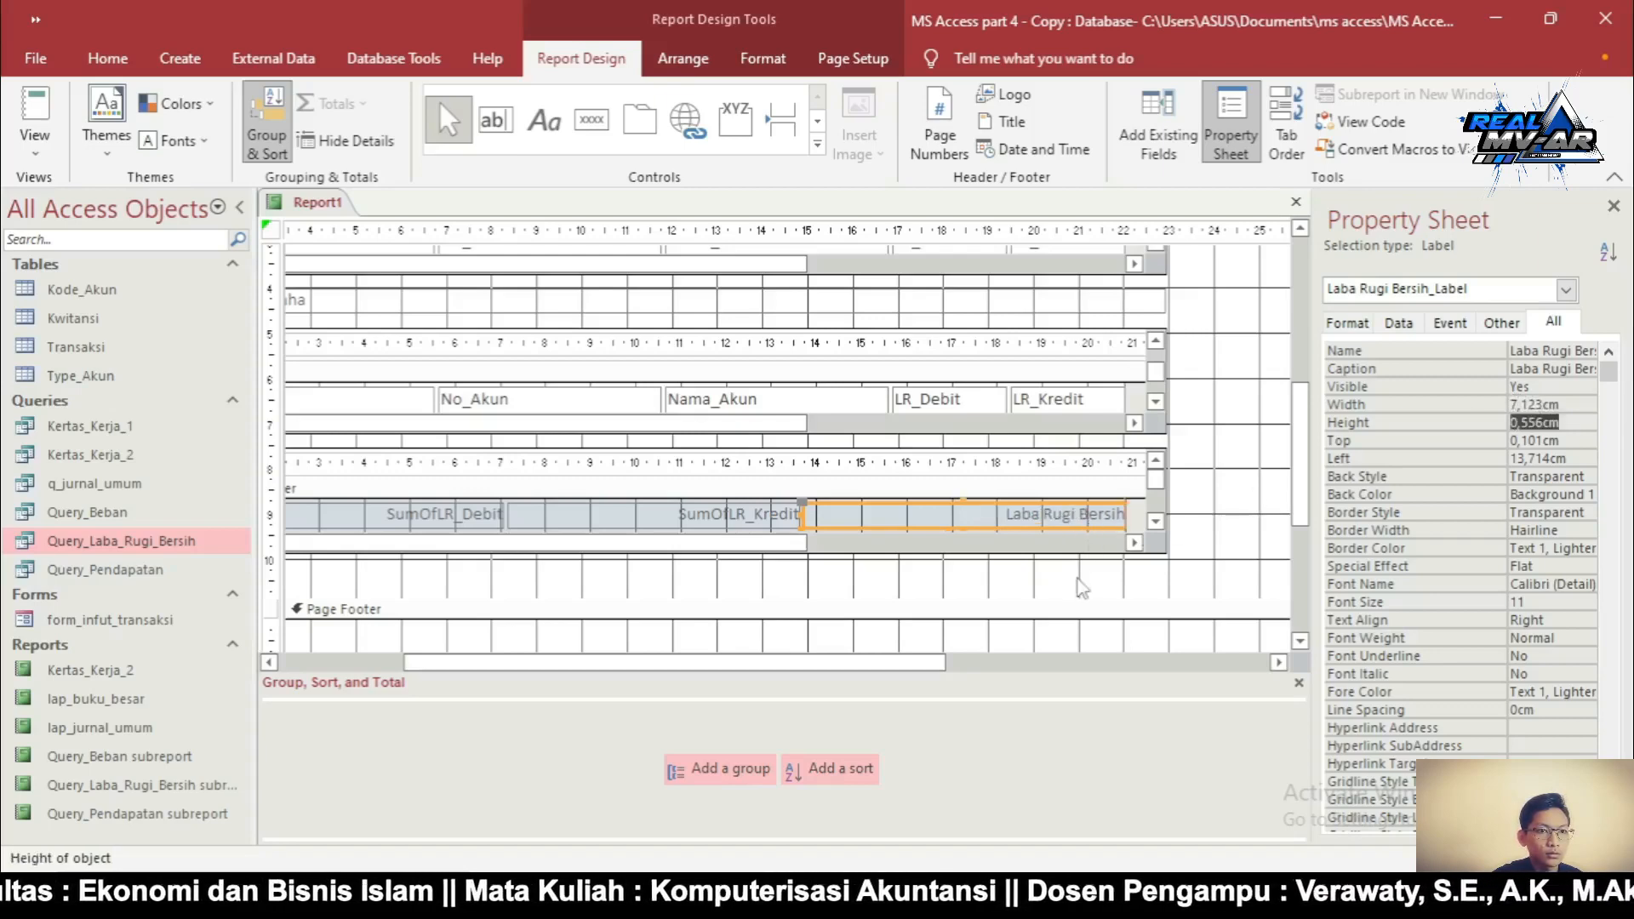
{"action": "left_click", "coordinate": [1068, 549]}
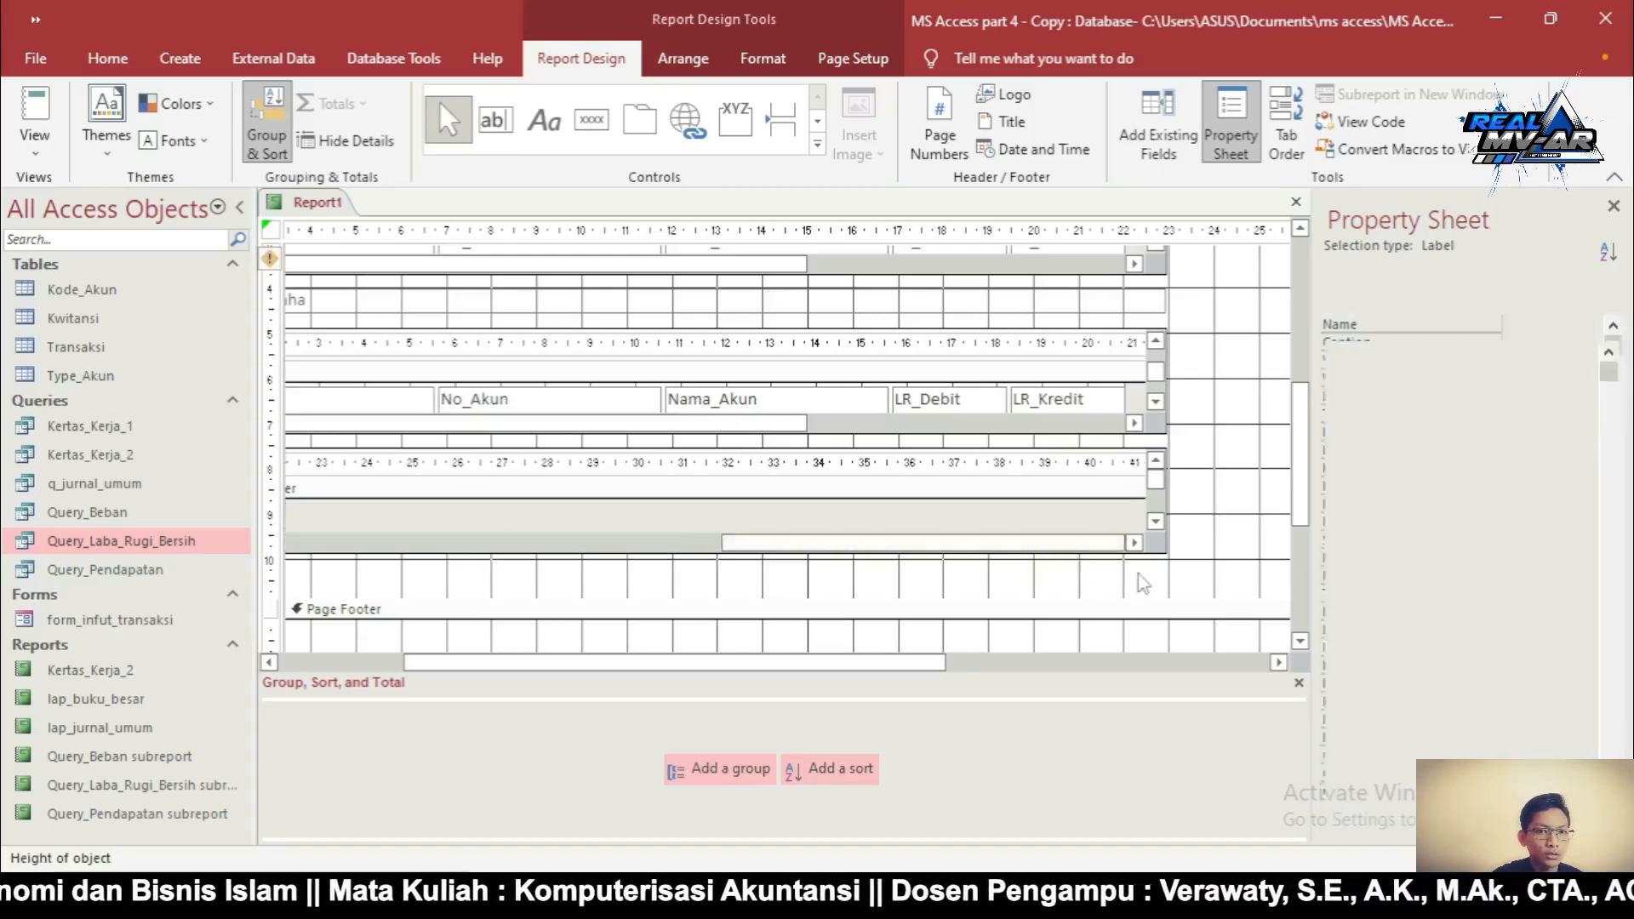
{"action": "left_click_drag", "start_coordinate": [1089, 546], "coordinate": [218, 599]}
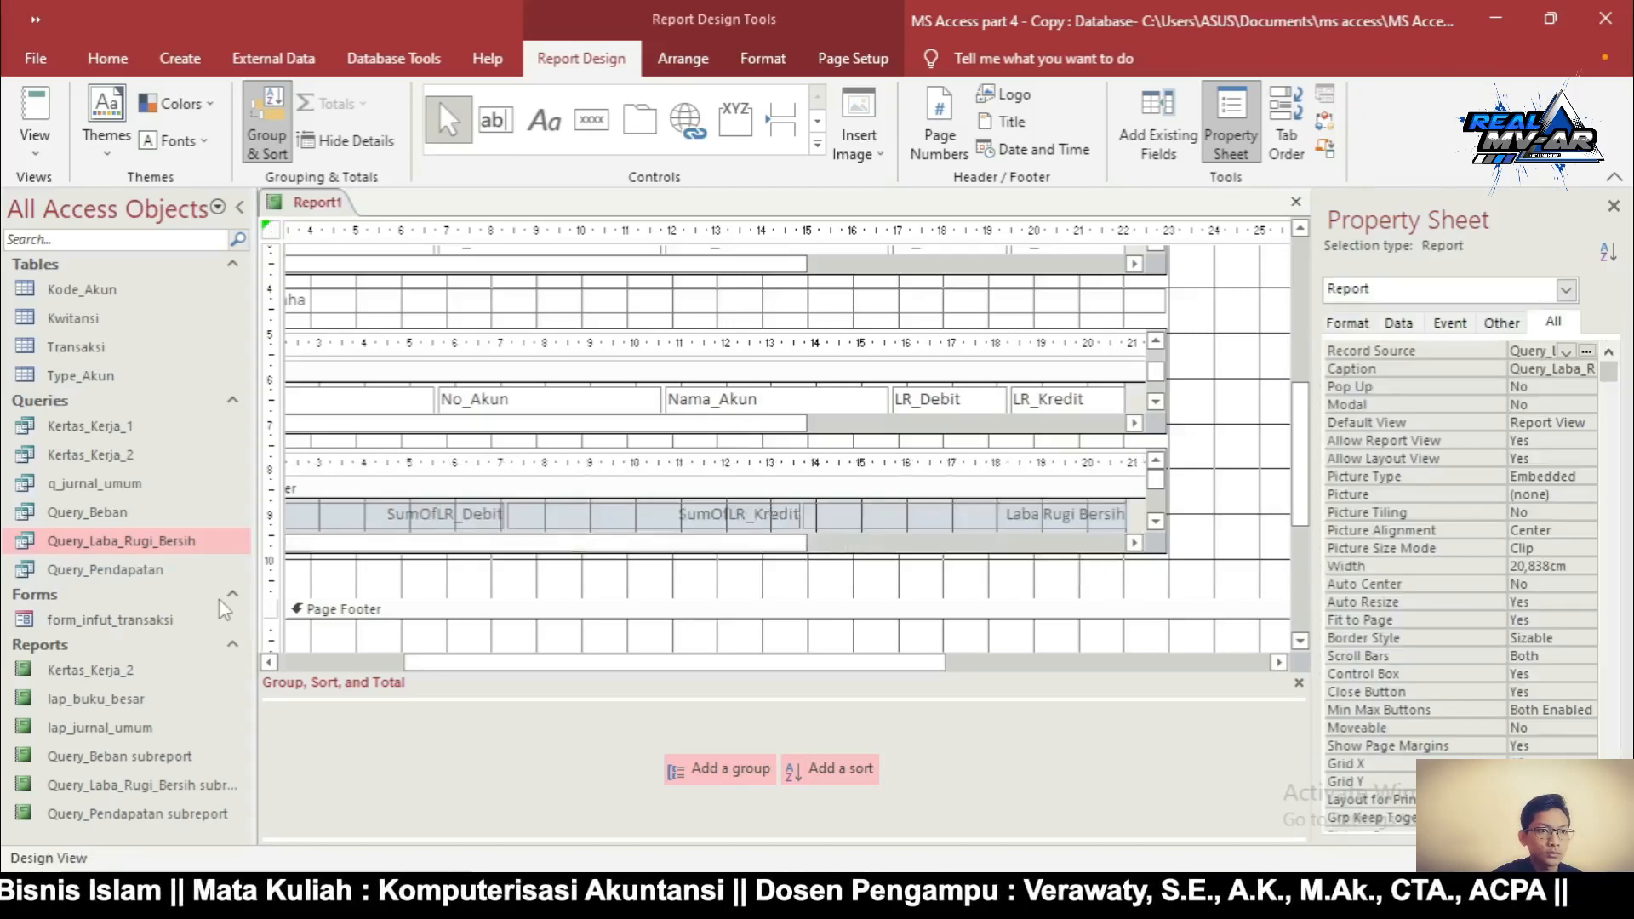
{"action": "left_click", "coordinate": [623, 491]}
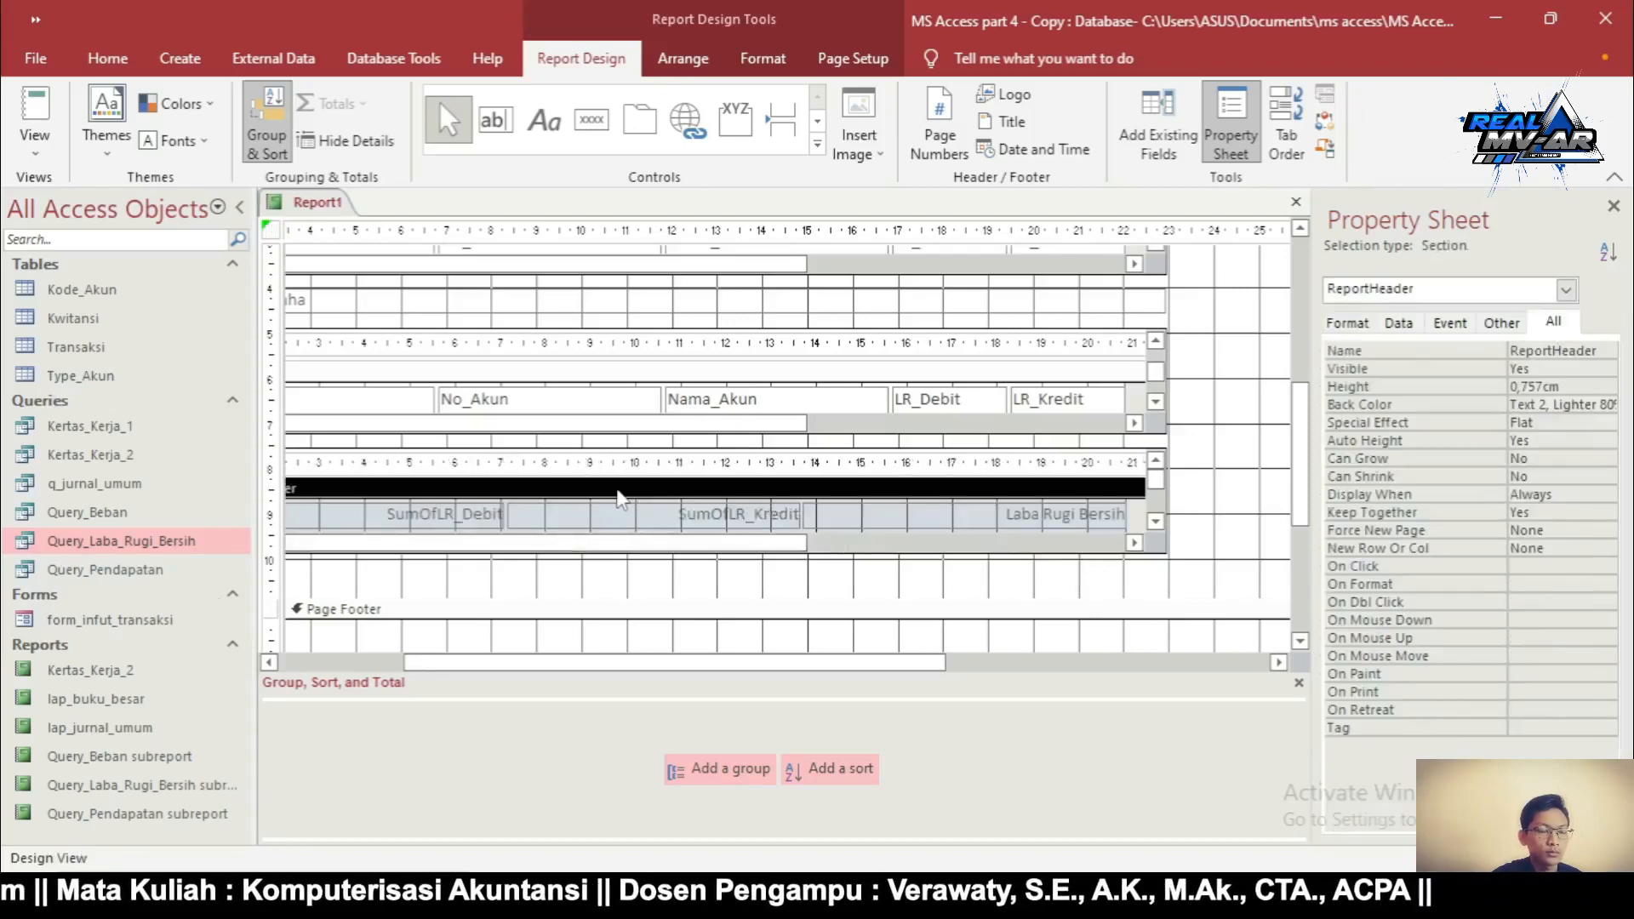
{"action": "left_click", "coordinate": [631, 452]}
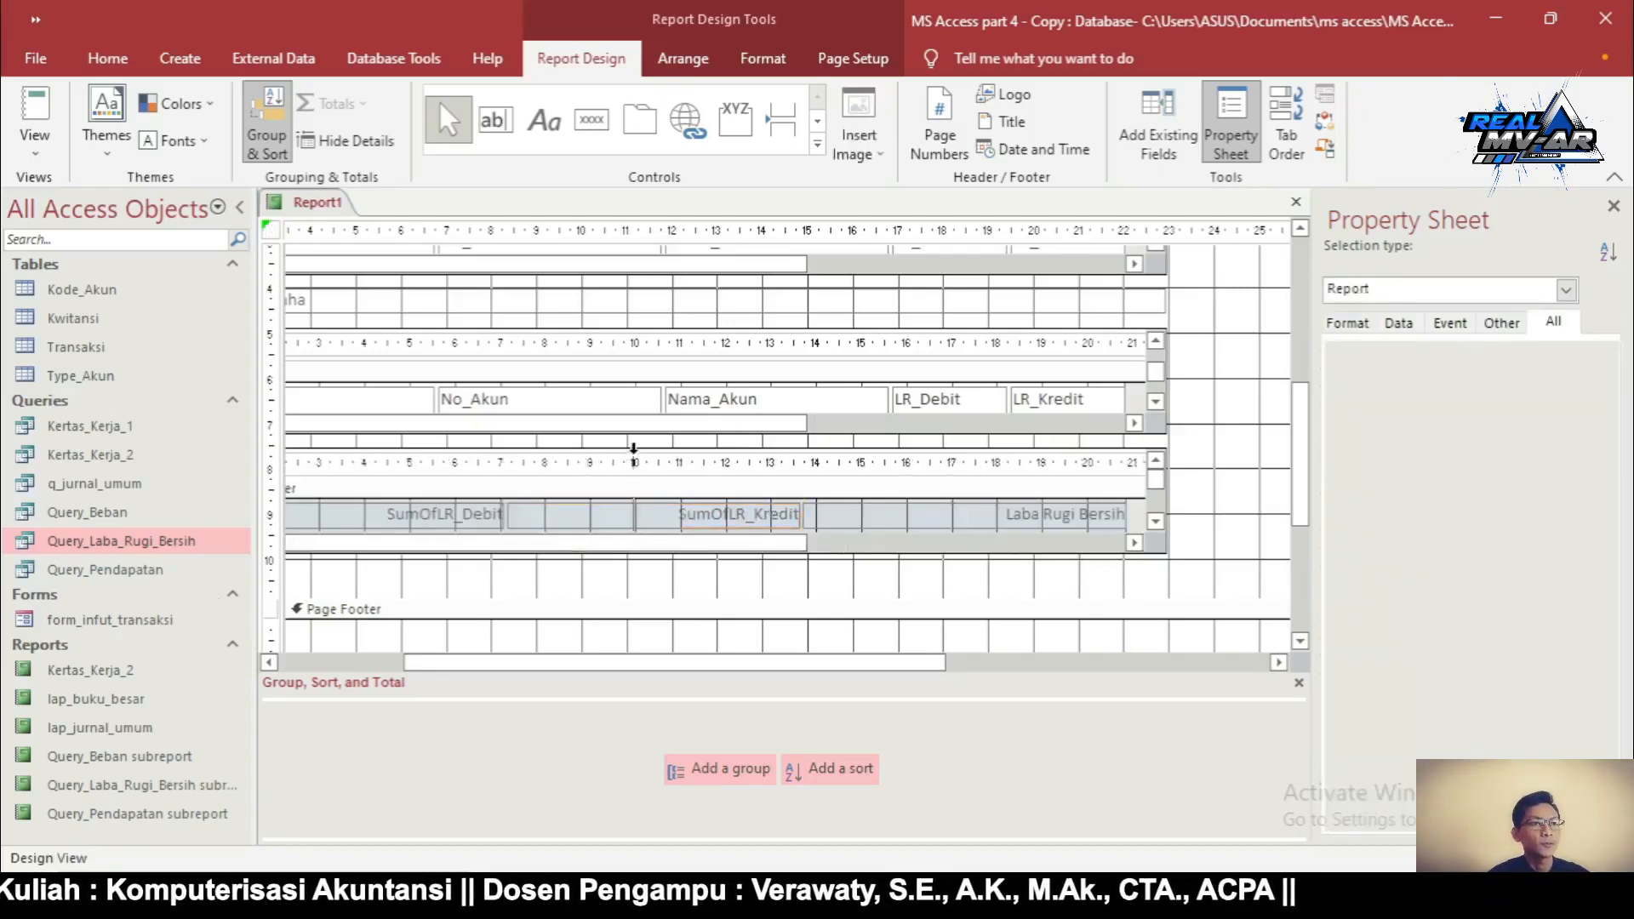
{"action": "left_click", "coordinate": [1125, 547]}
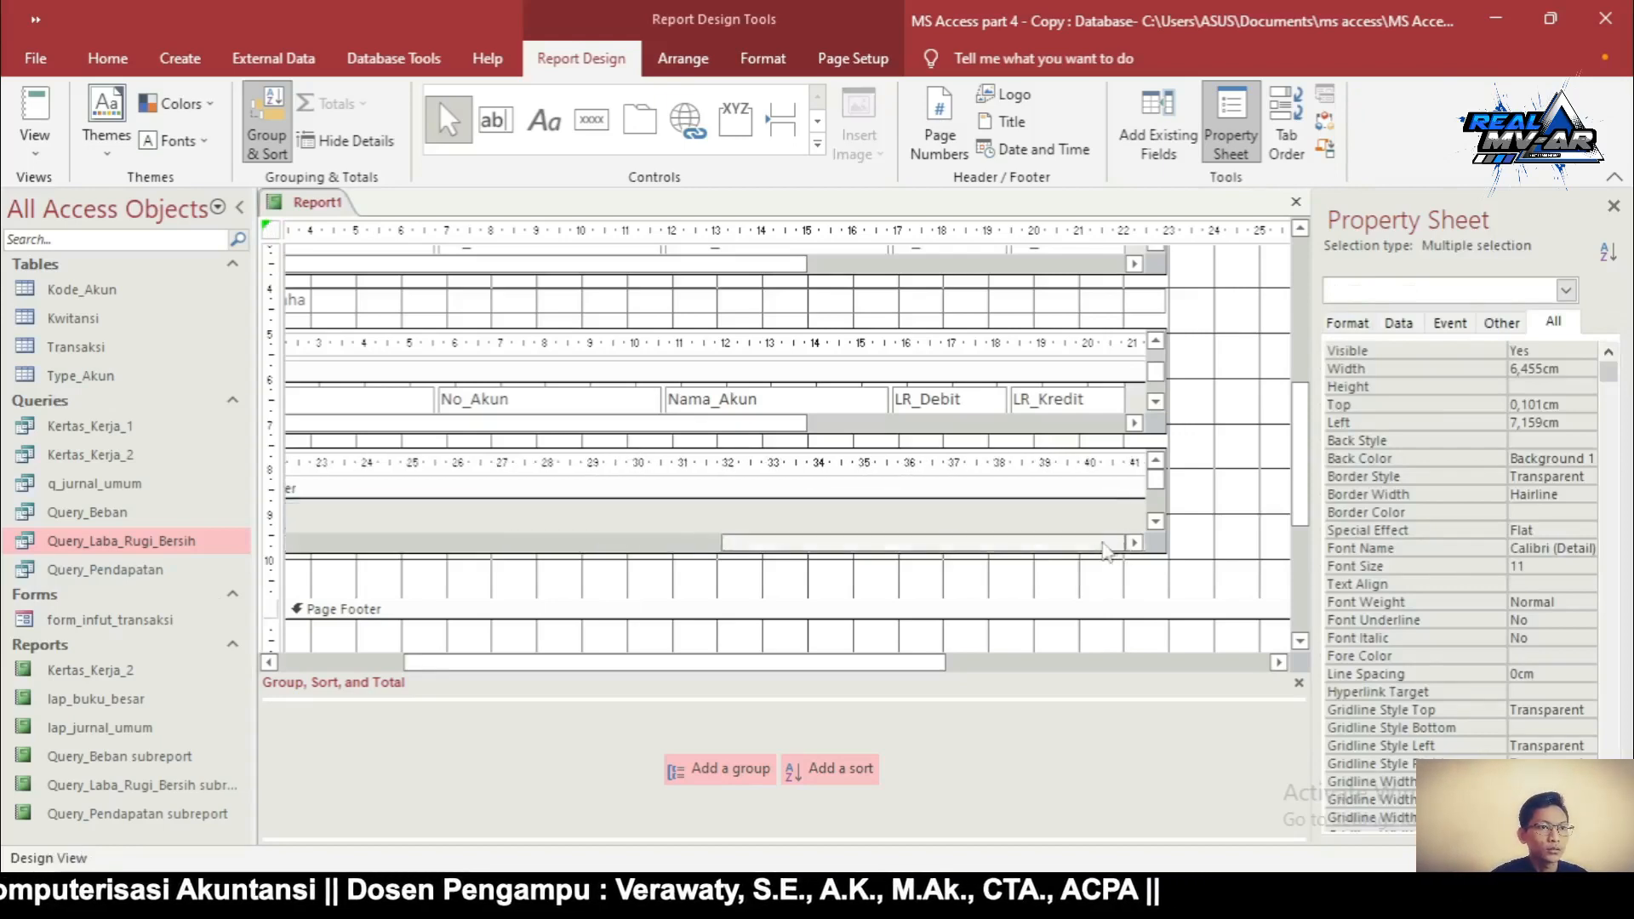
{"action": "left_click_drag", "start_coordinate": [1103, 543], "coordinate": [602, 563]}
{"action": "left_click", "coordinate": [602, 597]}
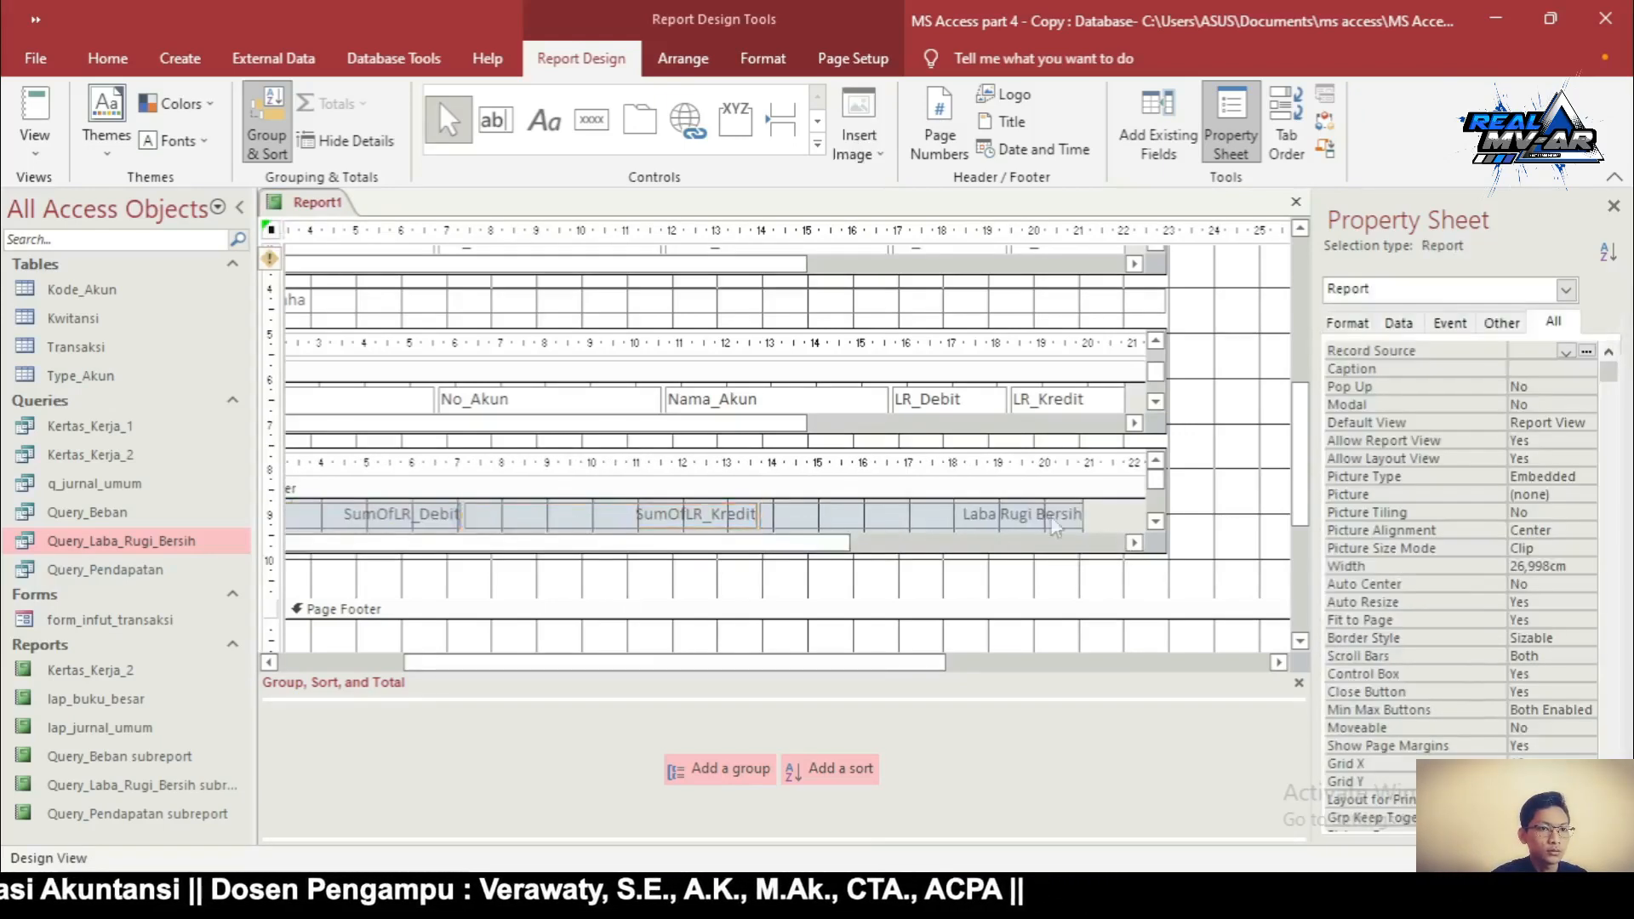
Set the height of the Query_Laba_Rugi_Bersih subreport to 1,328cm
{"action": "left_click", "coordinate": [1141, 473]}
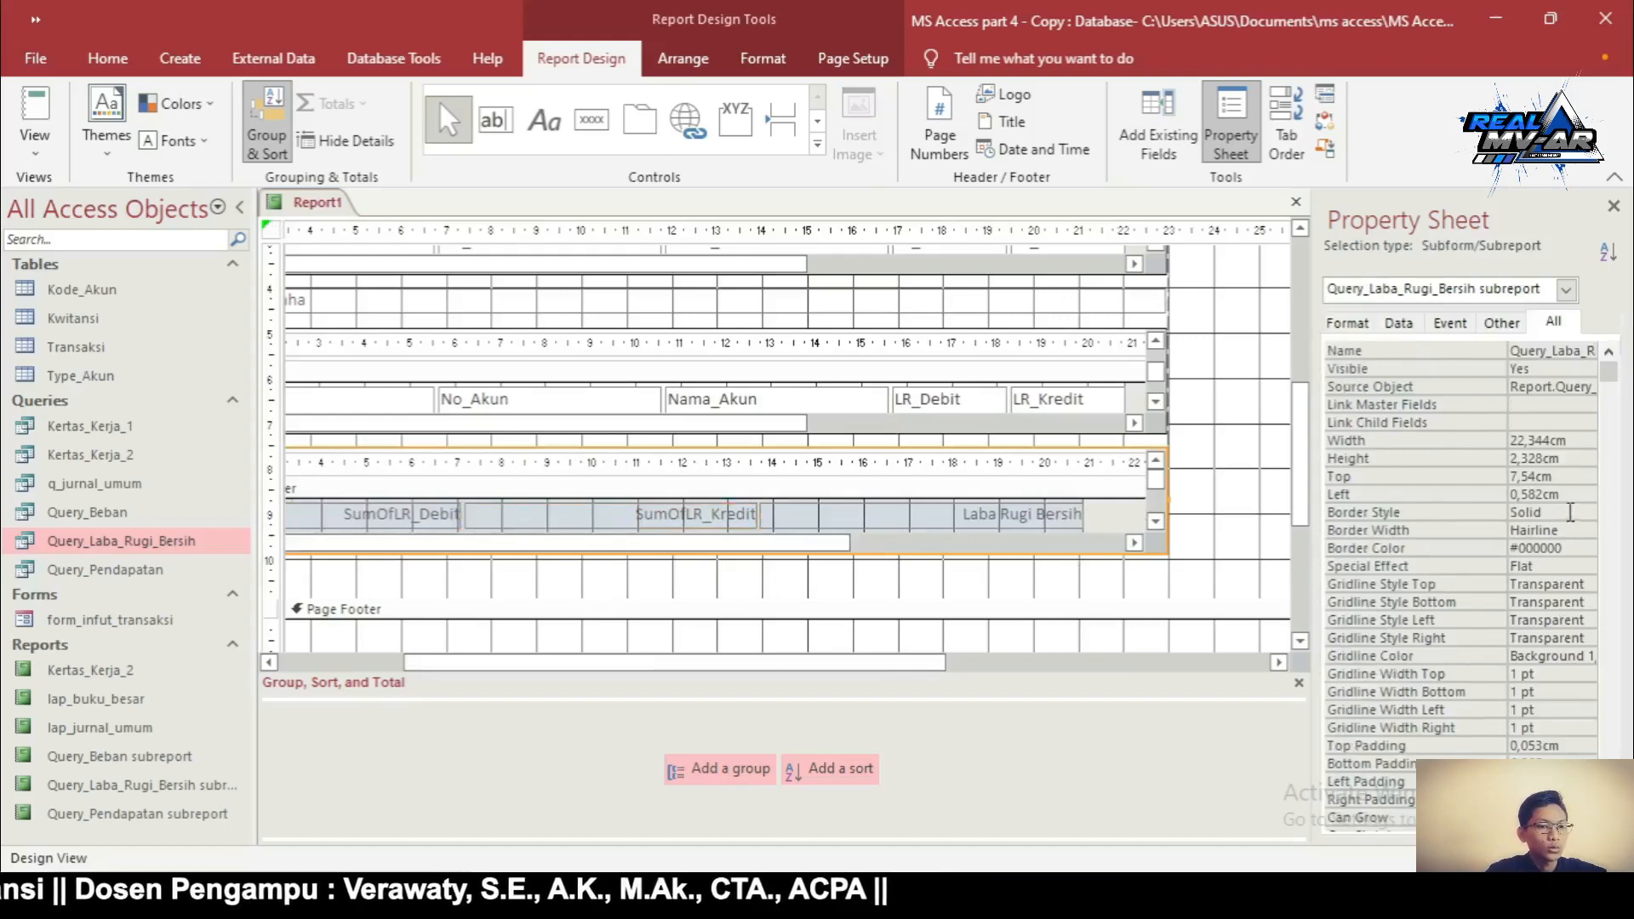
{"action": "left_click", "coordinate": [1519, 460]}
{"action": "key", "text": "BackSpace"}
{"action": "type", "text": "1"}
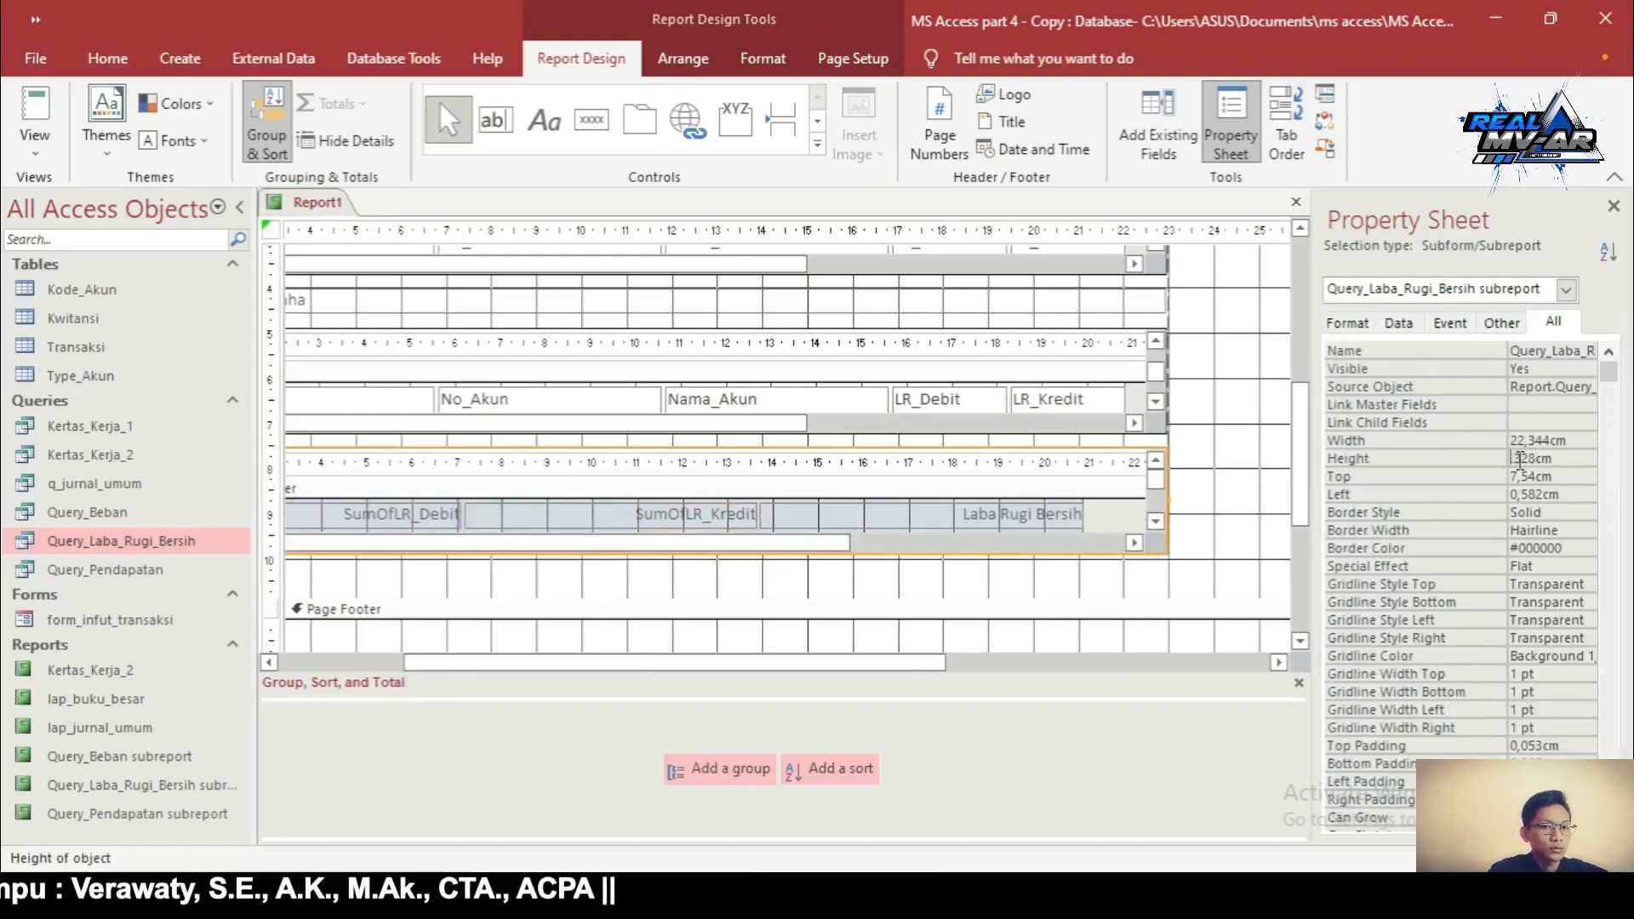
{"action": "key", "text": "Return"}
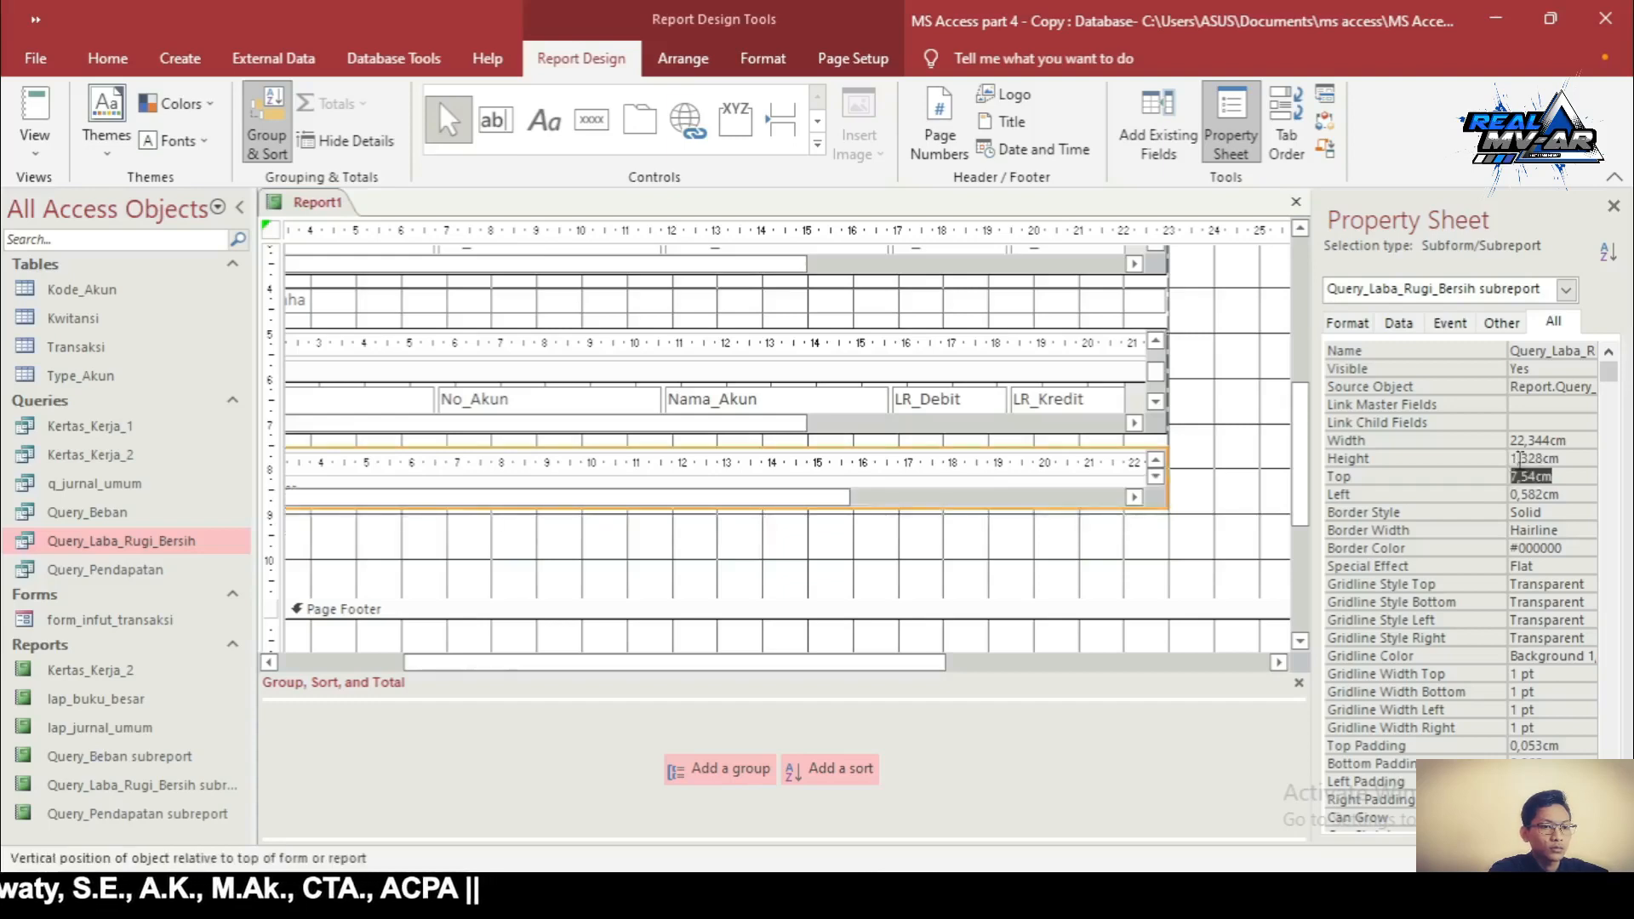
Preview the combined report in Report View with the SumofDebit and SumofKredit parameters left blank, and check the amount columns in its subreports
{"action": "left_click", "coordinate": [28, 106]}
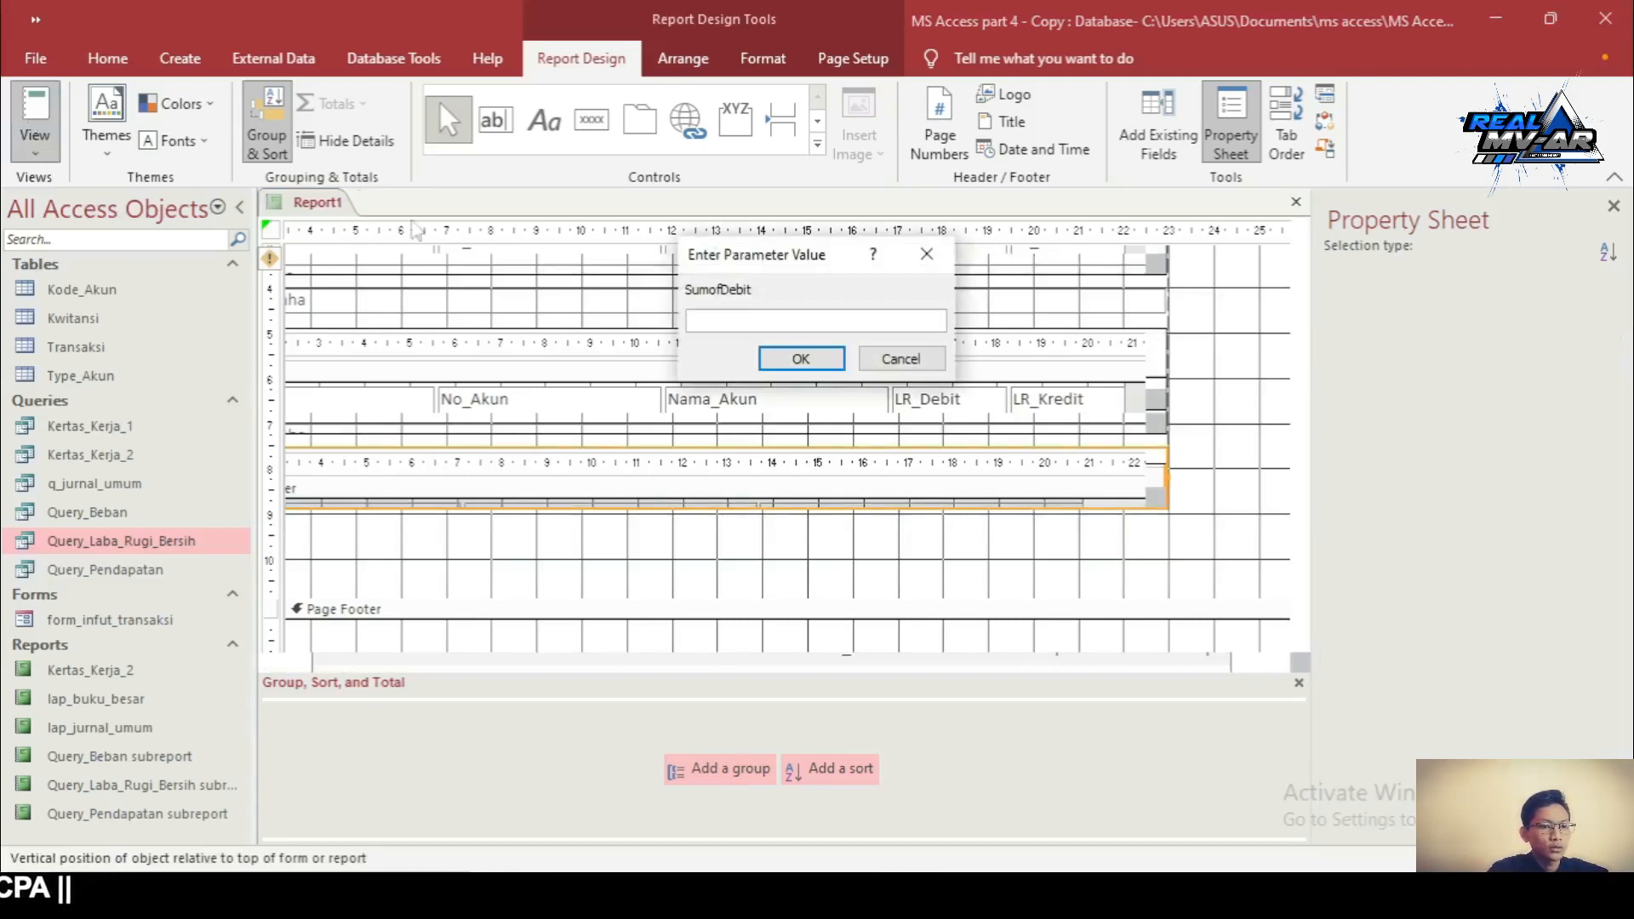
{"action": "left_click", "coordinate": [797, 373]}
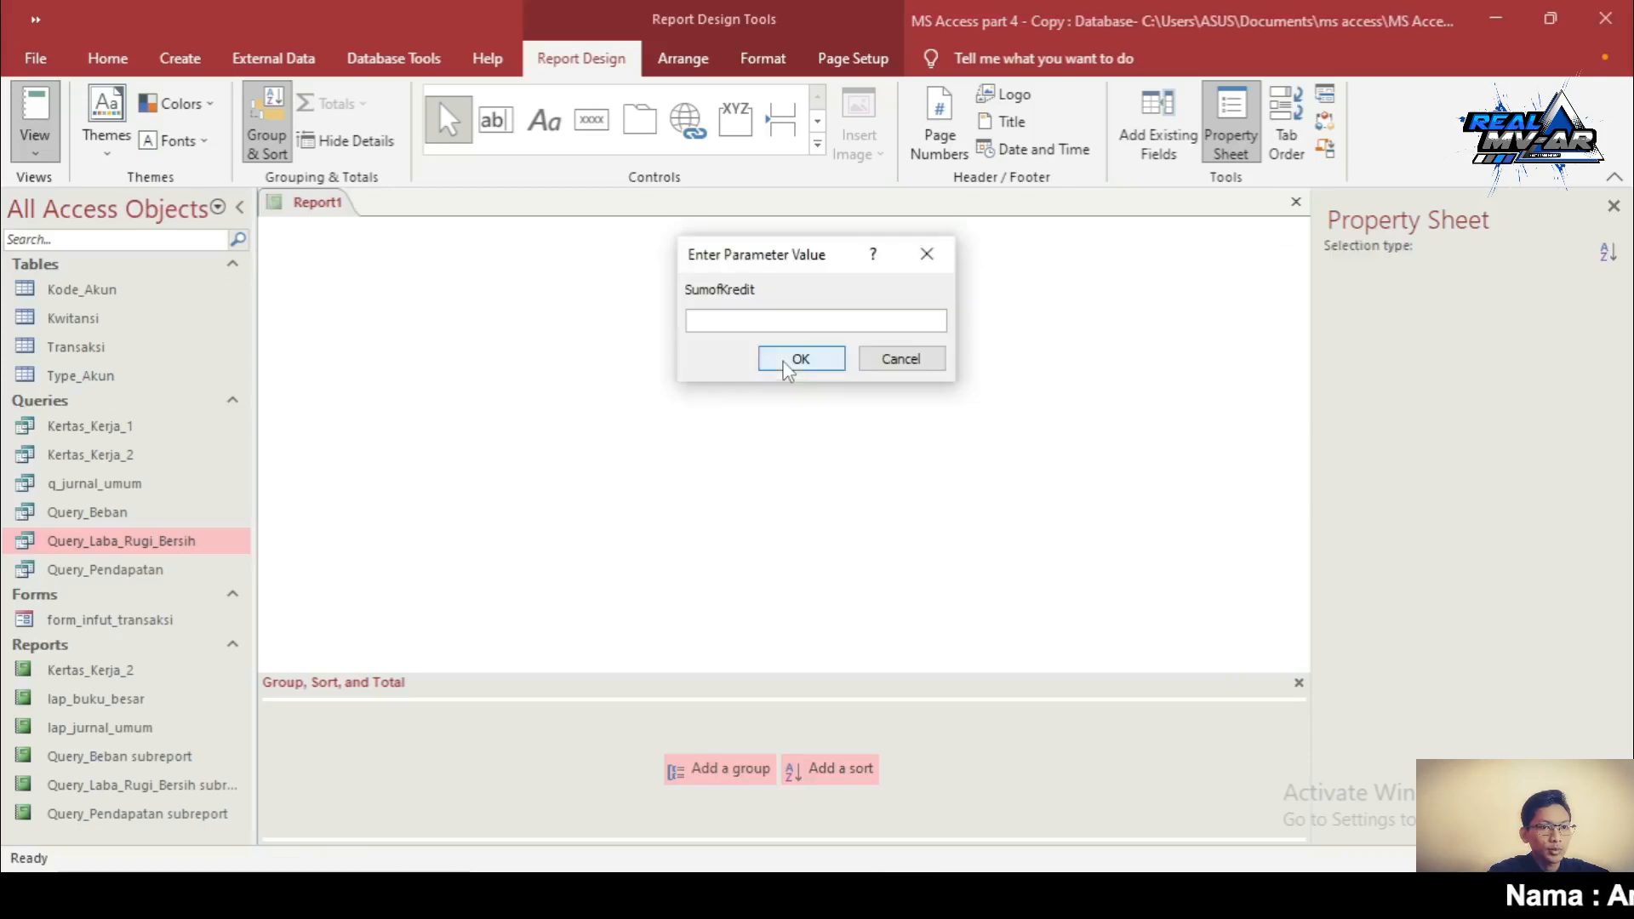
{"action": "left_click", "coordinate": [785, 359]}
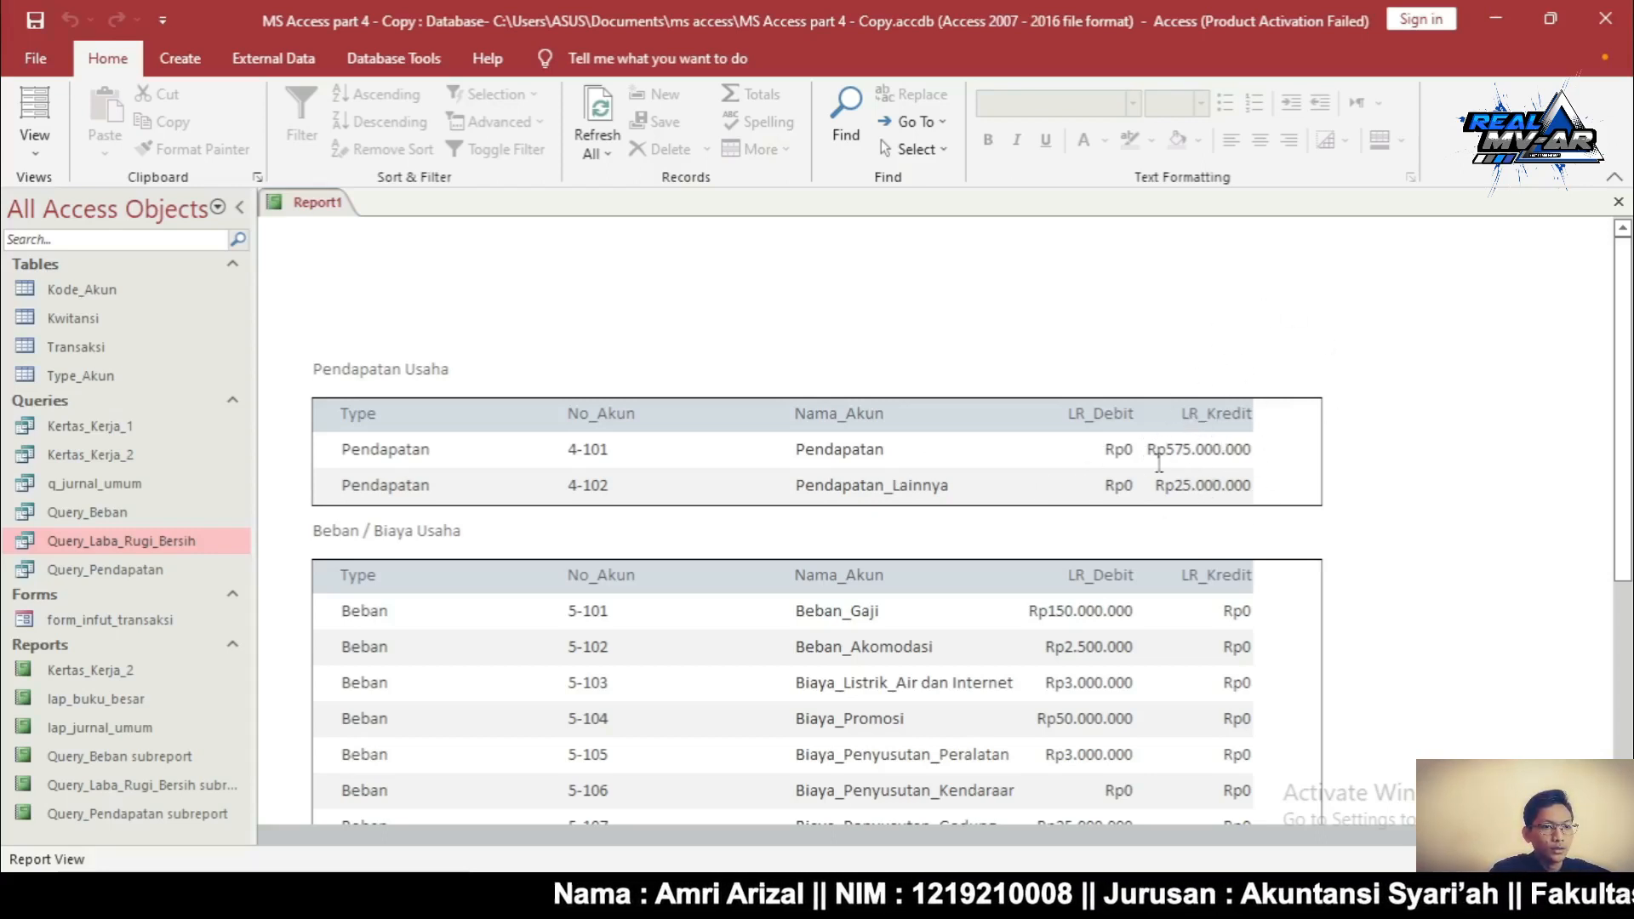
{"action": "left_click", "coordinate": [1205, 449]}
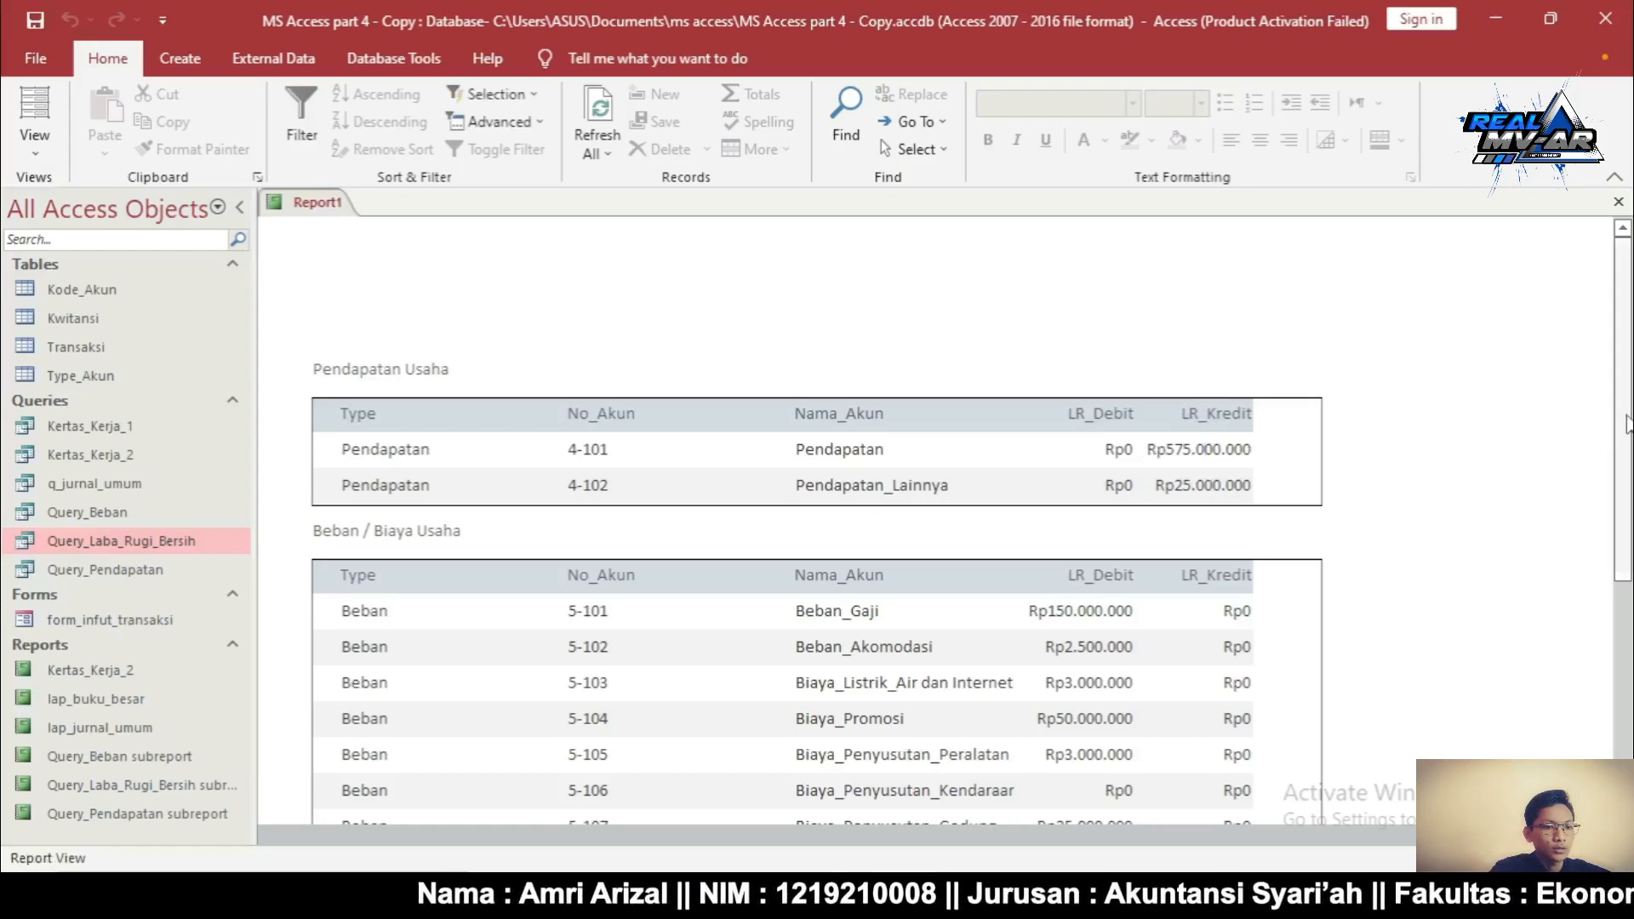
{"action": "scroll", "coordinate": [1554, 462], "scroll_direction": "down", "scroll_amount": 5}
{"action": "scroll", "coordinate": [1626, 372], "scroll_direction": "up", "scroll_amount": 5}
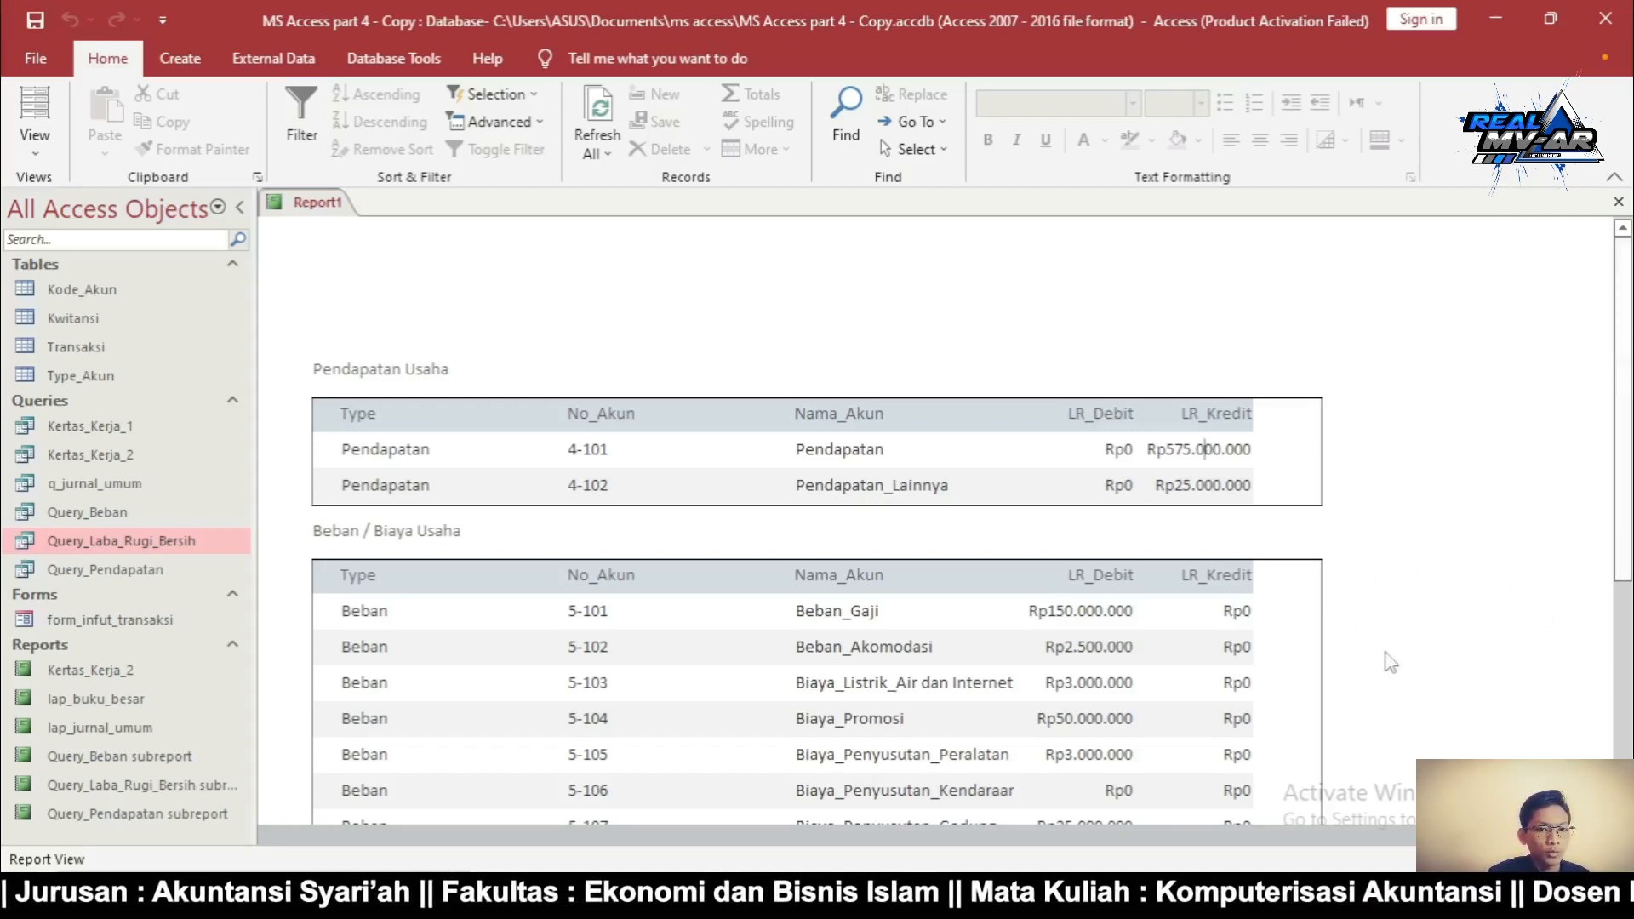
Save the report under the name Laba Rugi Bersih
{"action": "key", "text": "ctrl+s"}
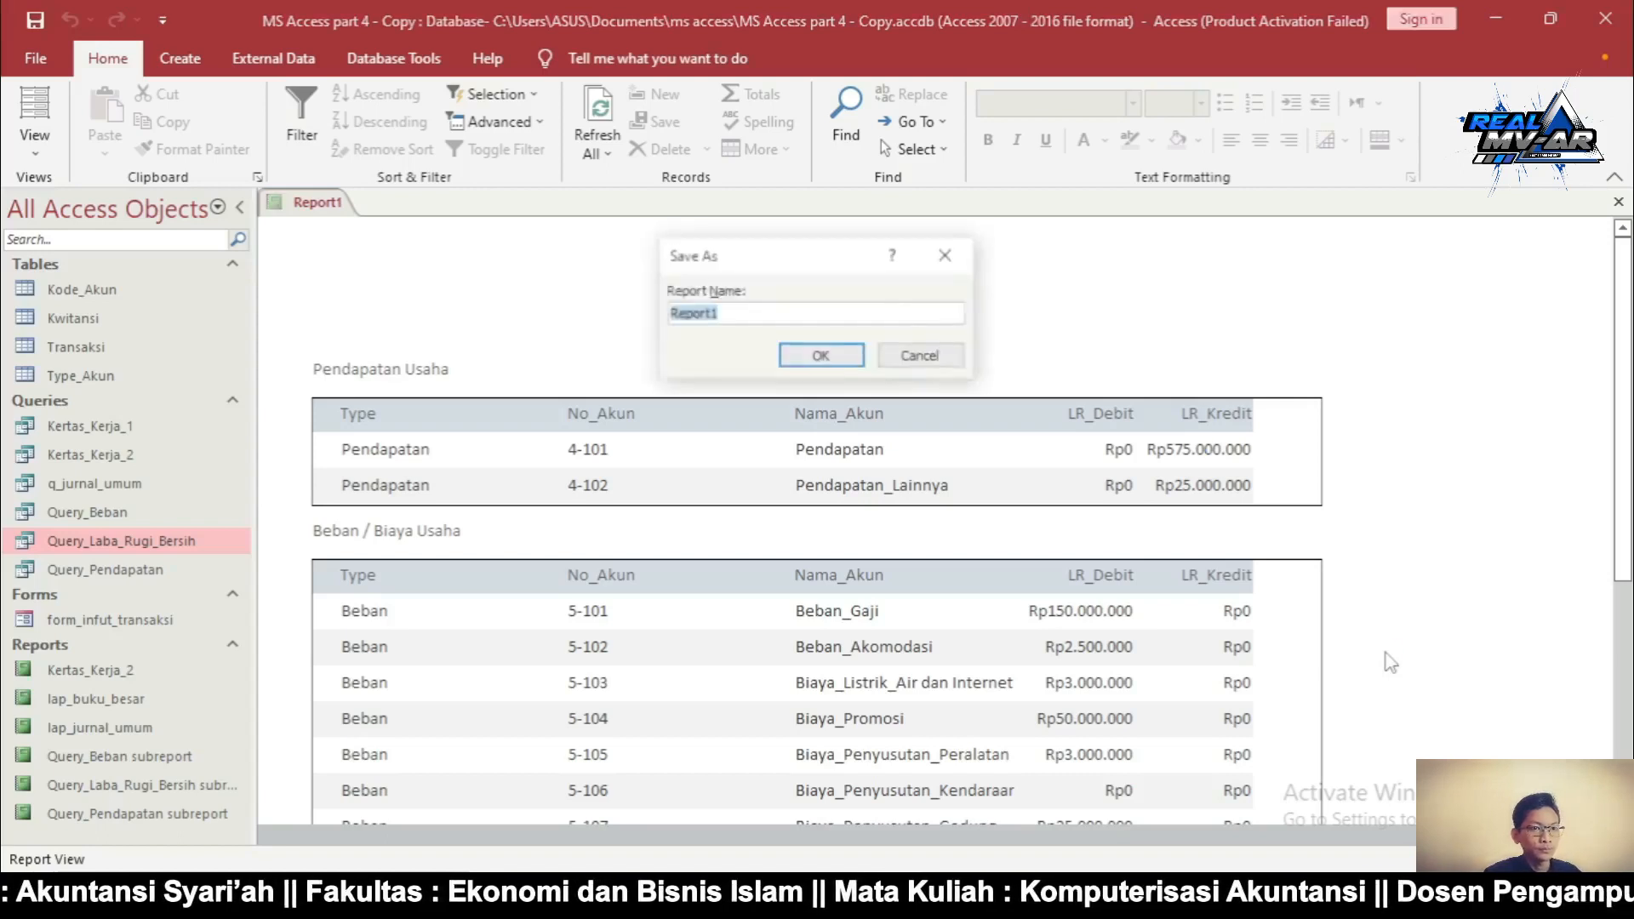
{"action": "key", "text": "BackSpace"}
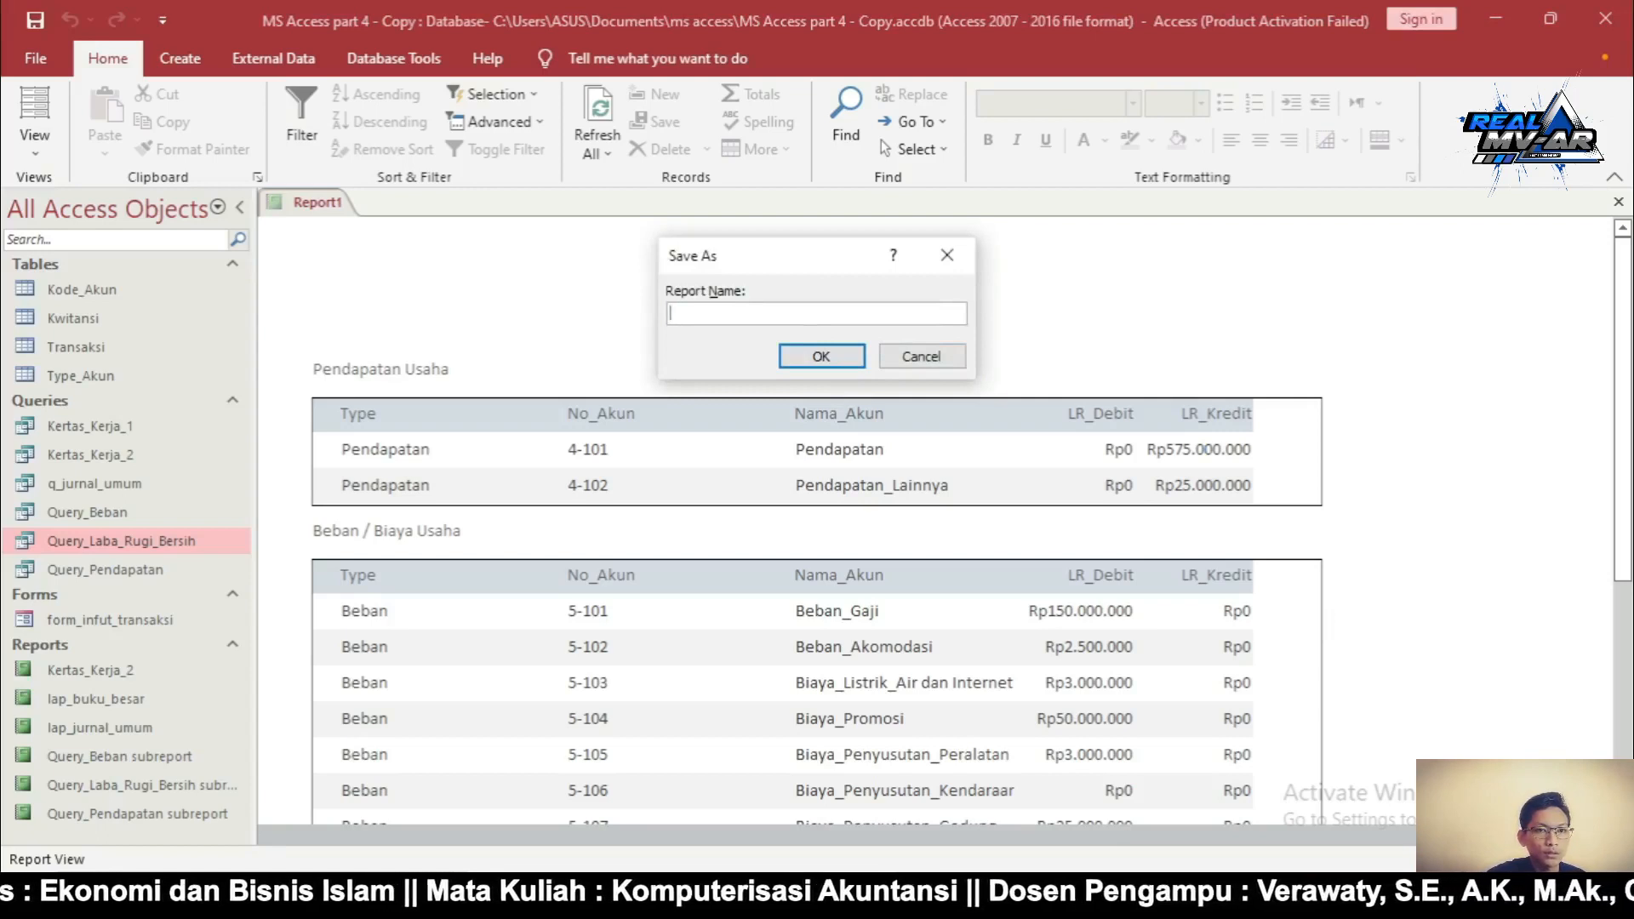
{"action": "type", "text": "Laba"}
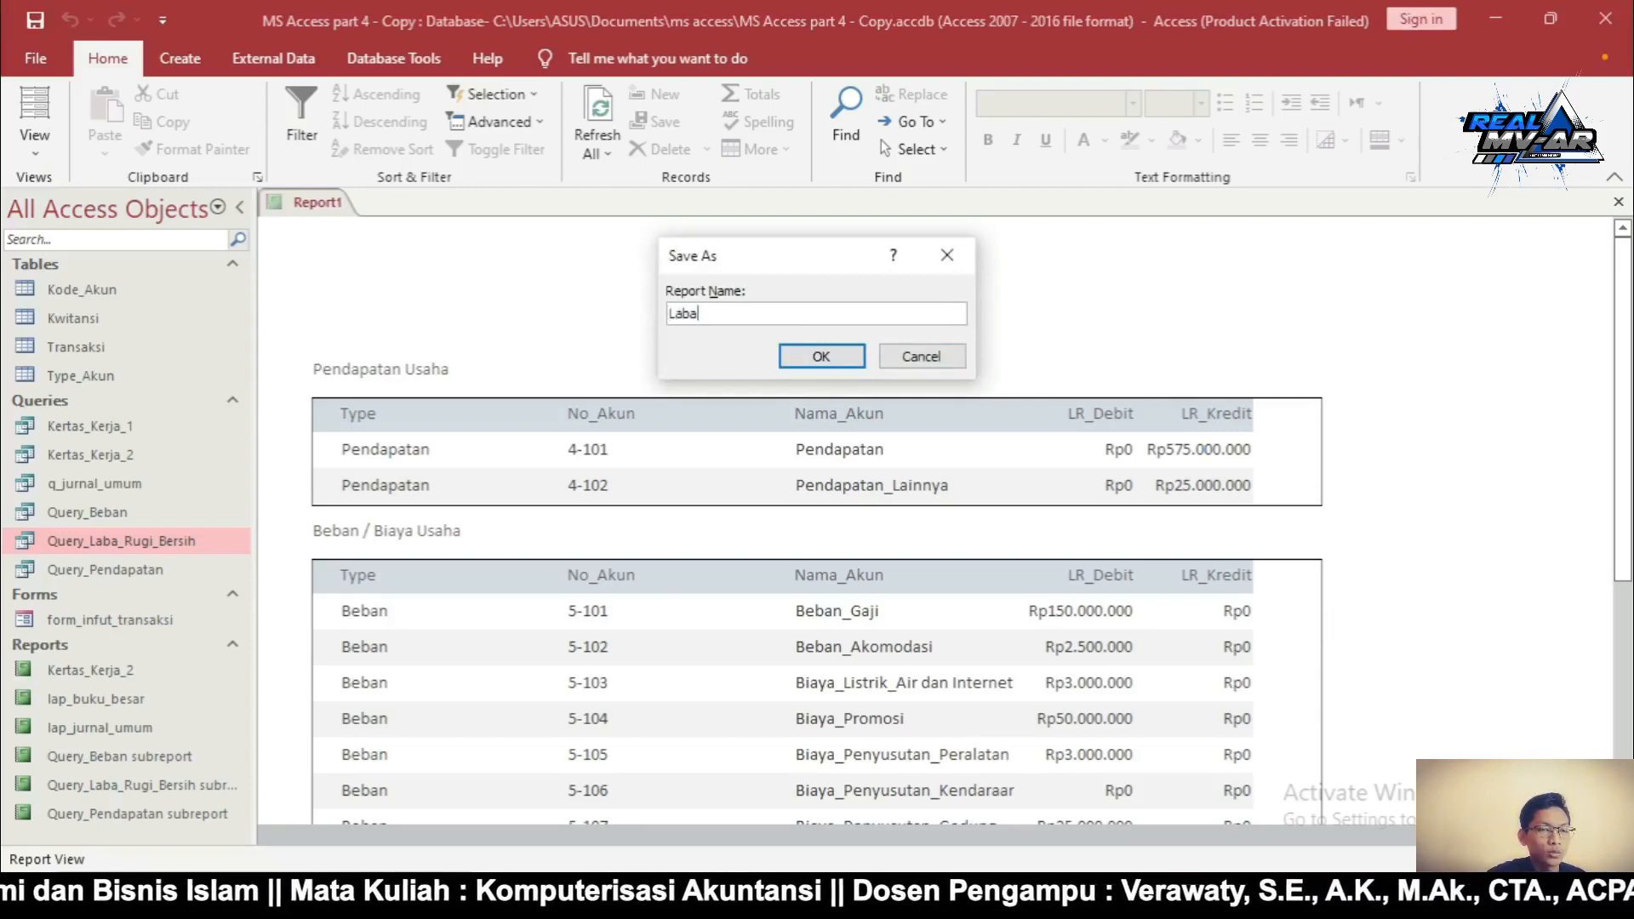
{"action": "type", "text": " Rugi v"}
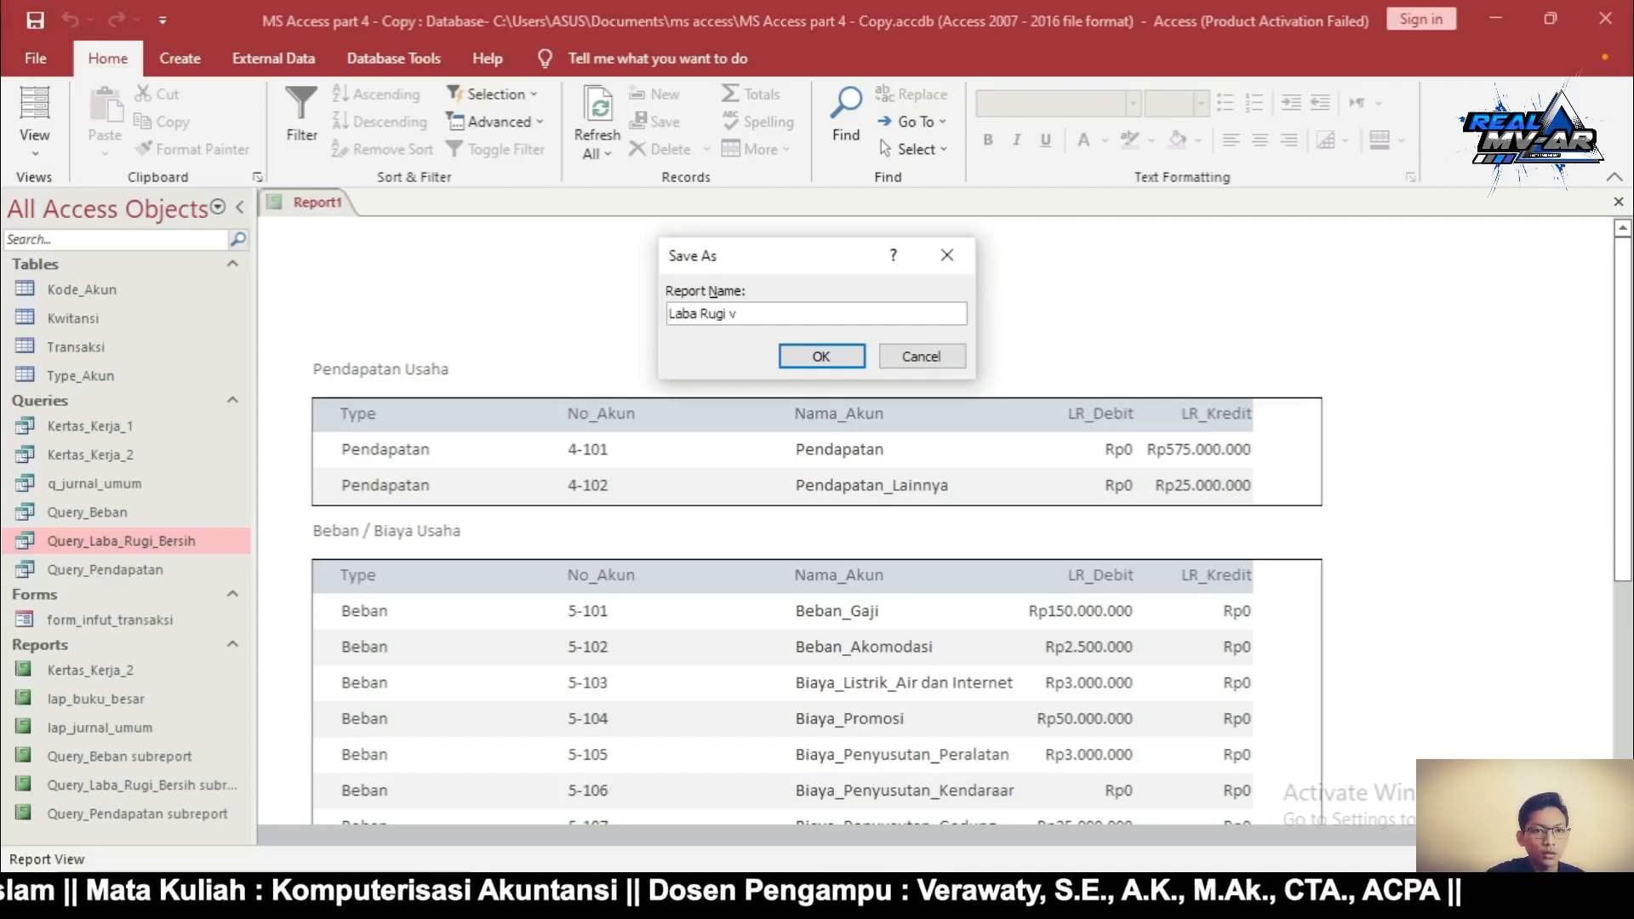
{"action": "key", "text": "BackSpace"}
{"action": "type", "text": "BEr"}
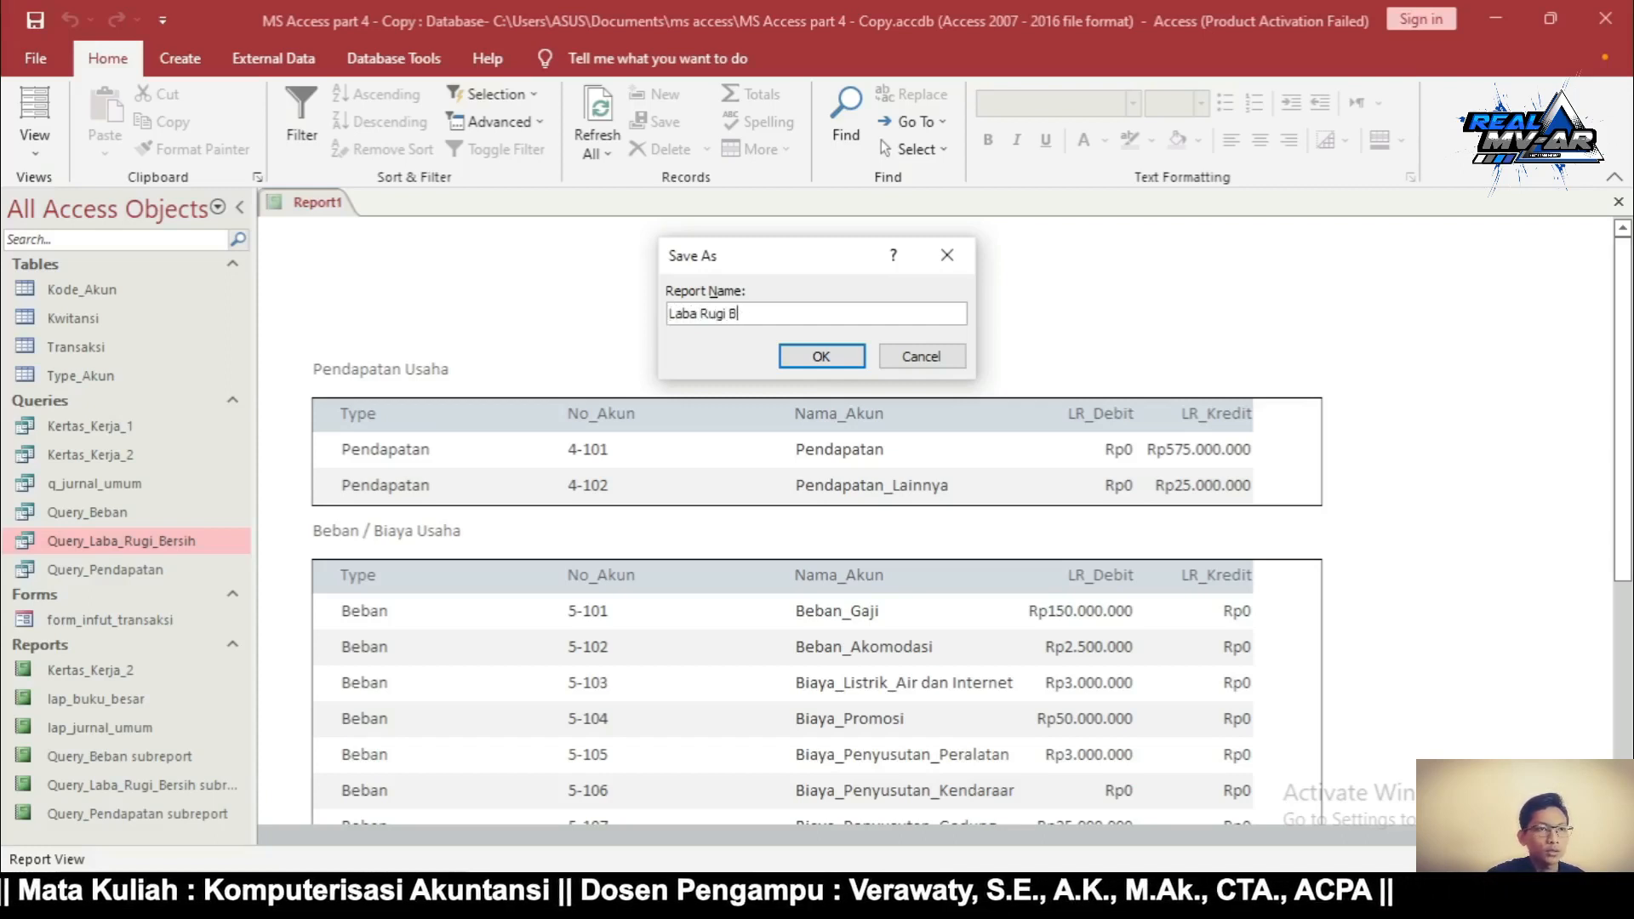
{"action": "key", "text": "BackSpace"}
{"action": "key", "text": "BackSpace"}
{"action": "type", "text": "e"}
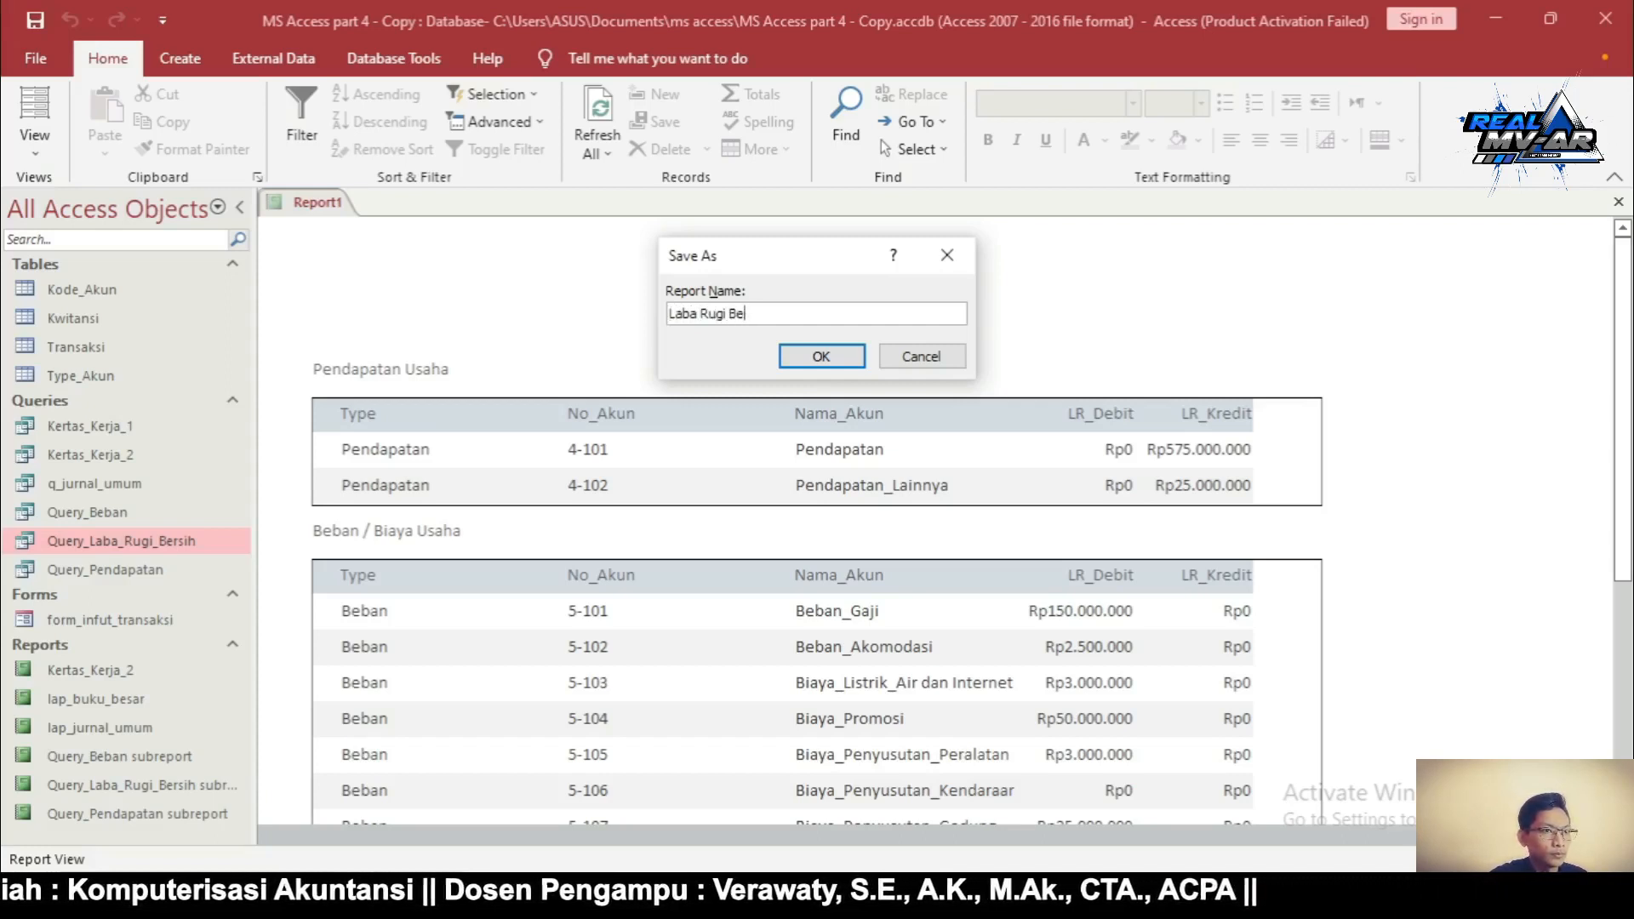
{"action": "type", "text": "rsih"}
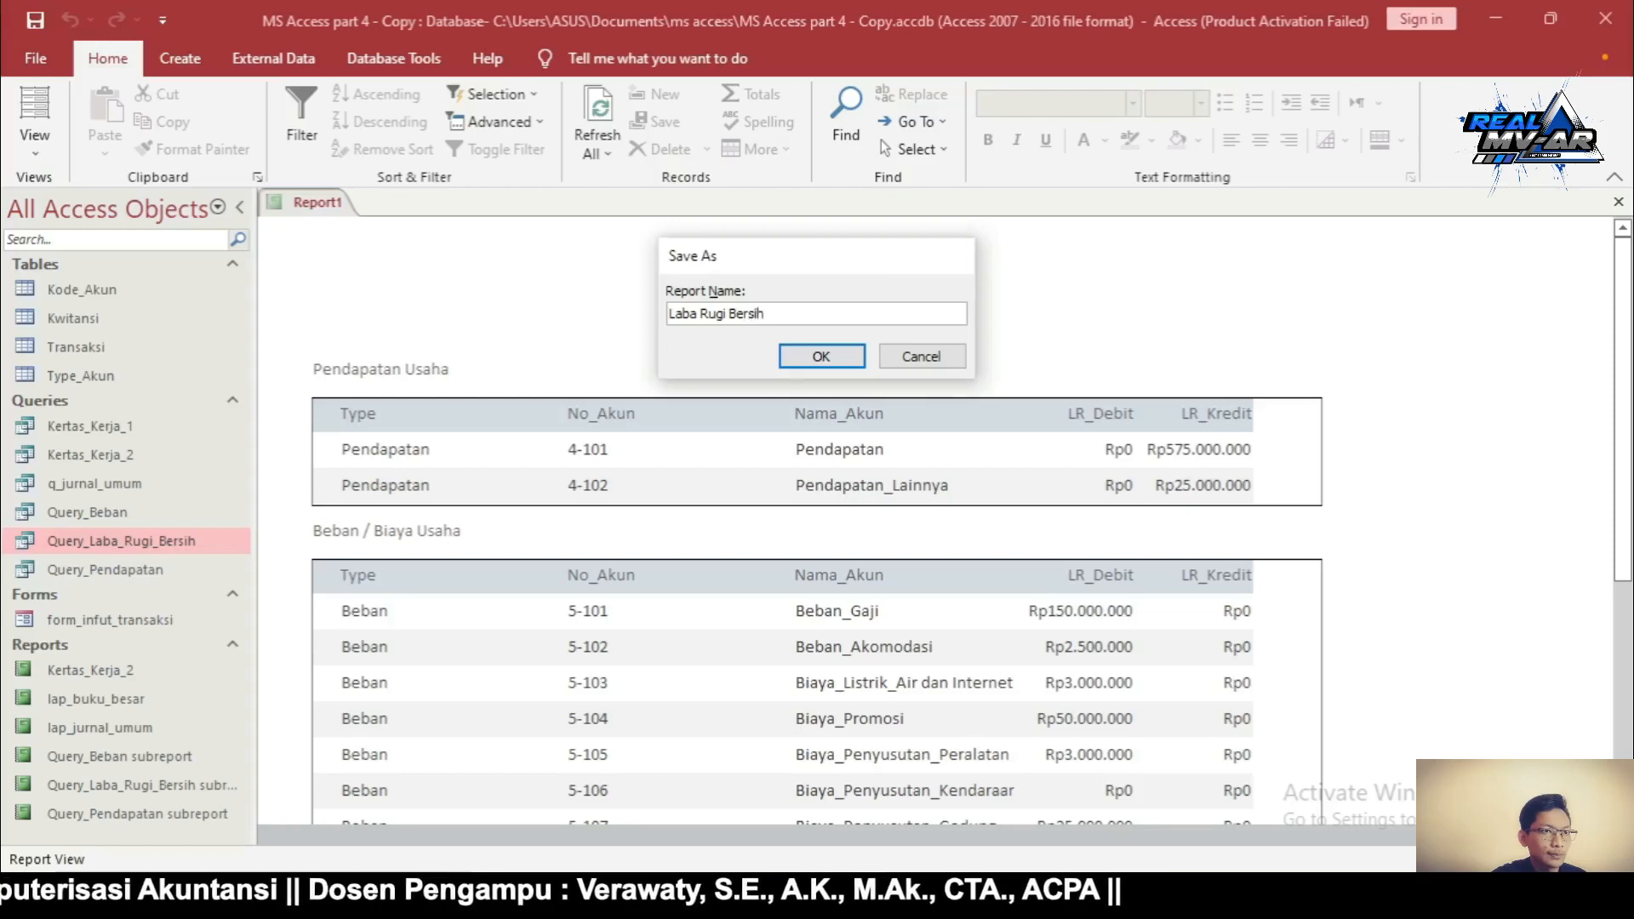
{"action": "key", "text": "Return"}
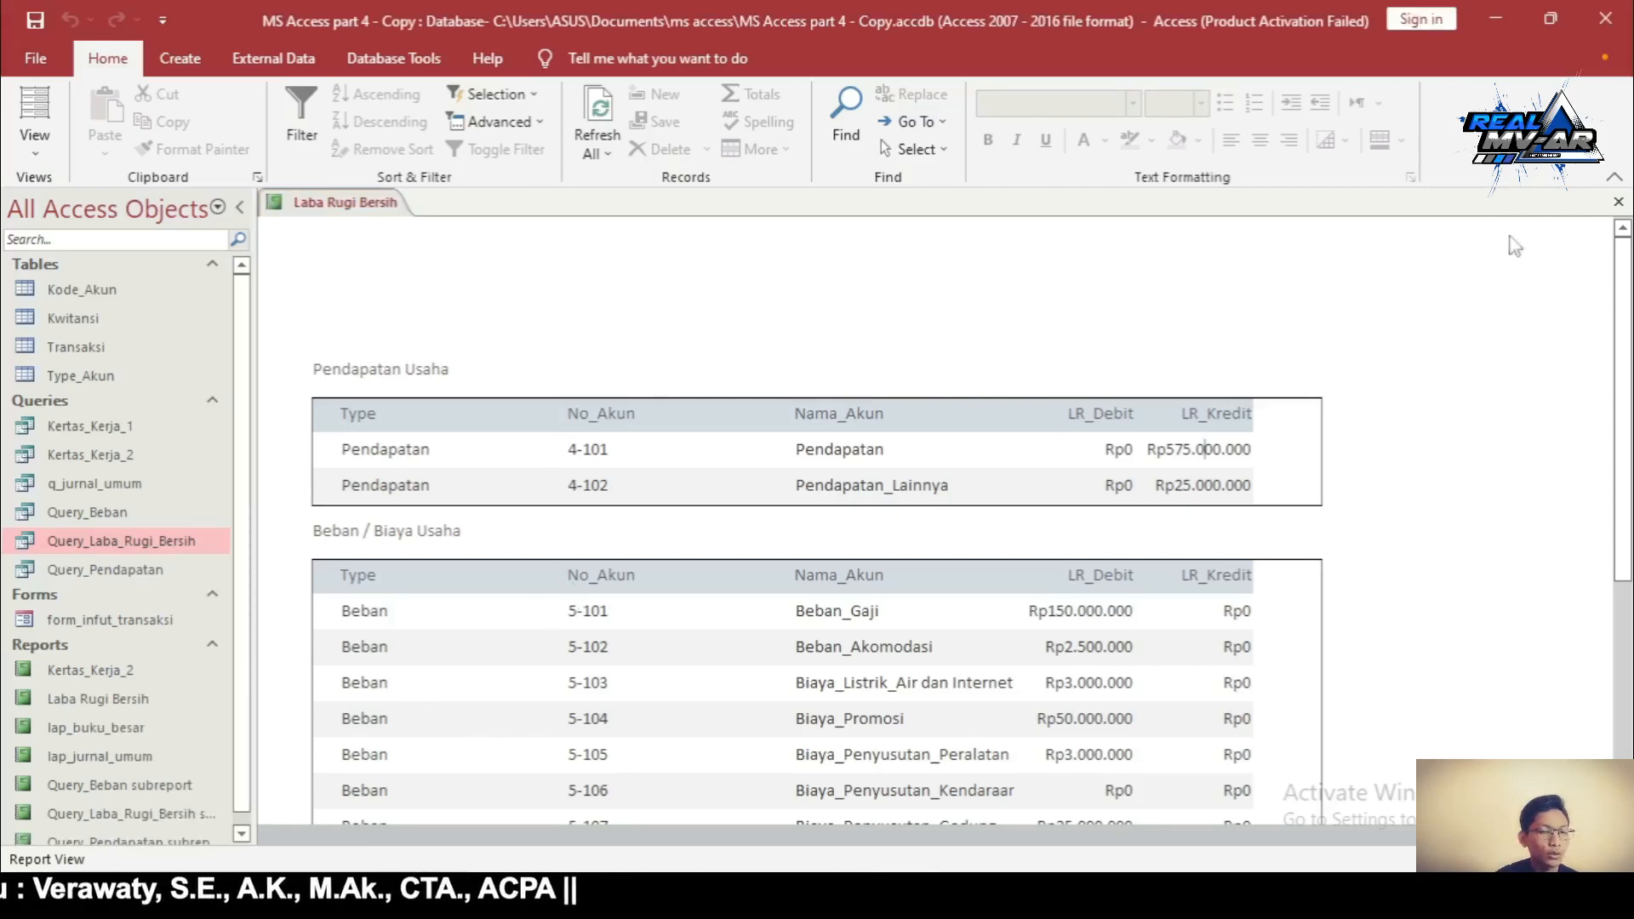
Close the Laba Rugi Bersih report and open the Query_Pendapatan subreport in Design View
{"action": "left_click", "coordinate": [1618, 203]}
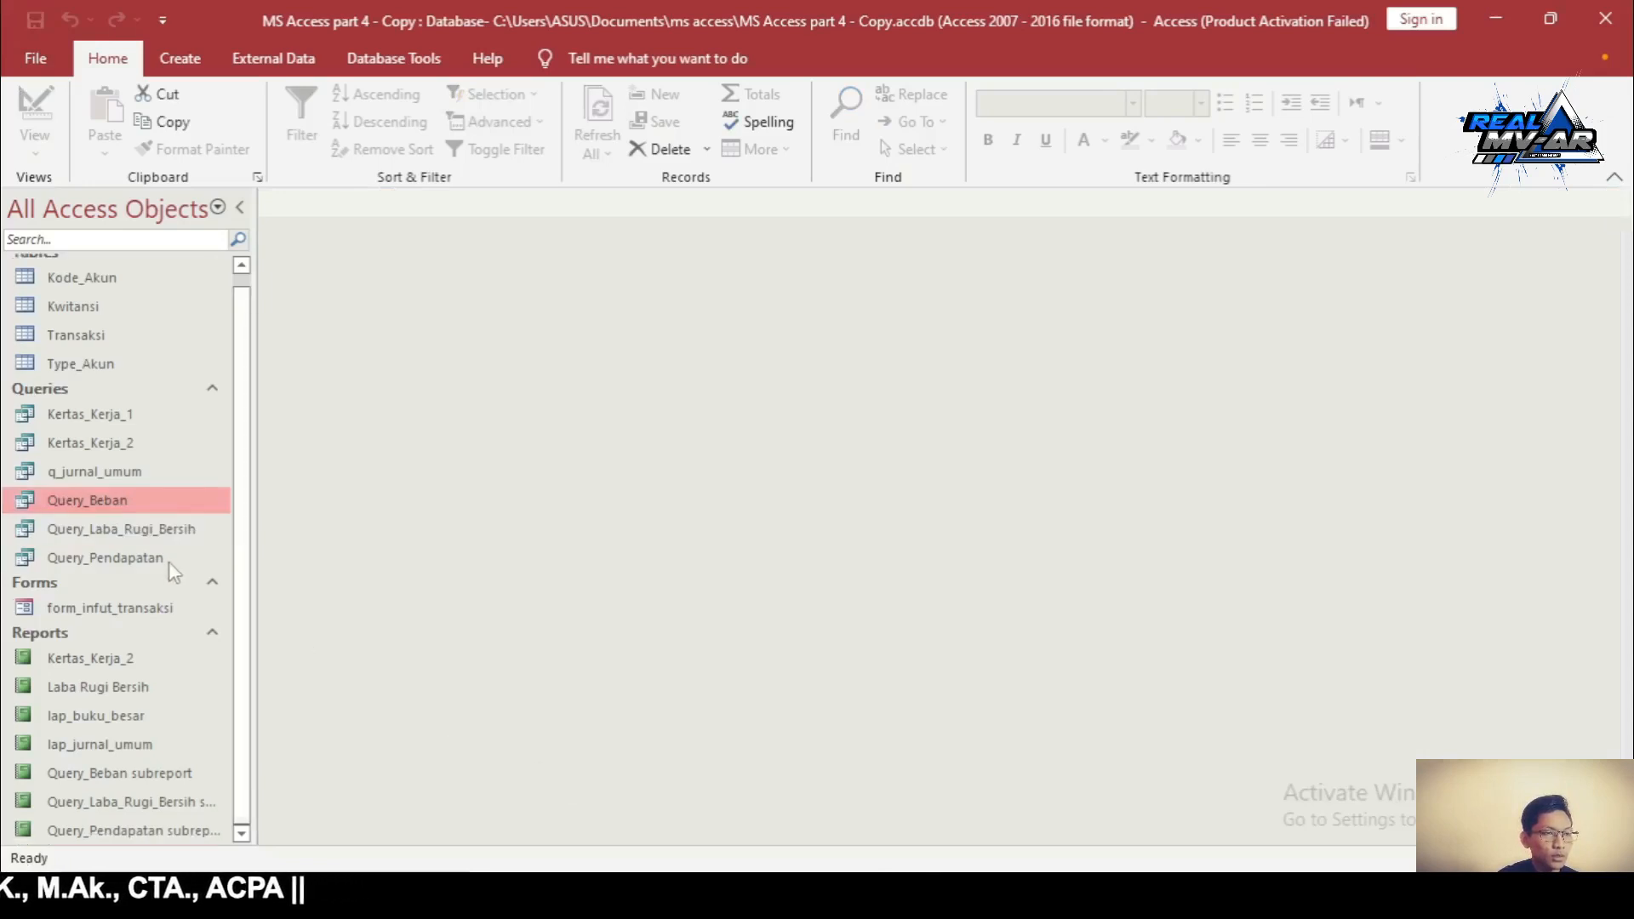
{"action": "left_click", "coordinate": [143, 833]}
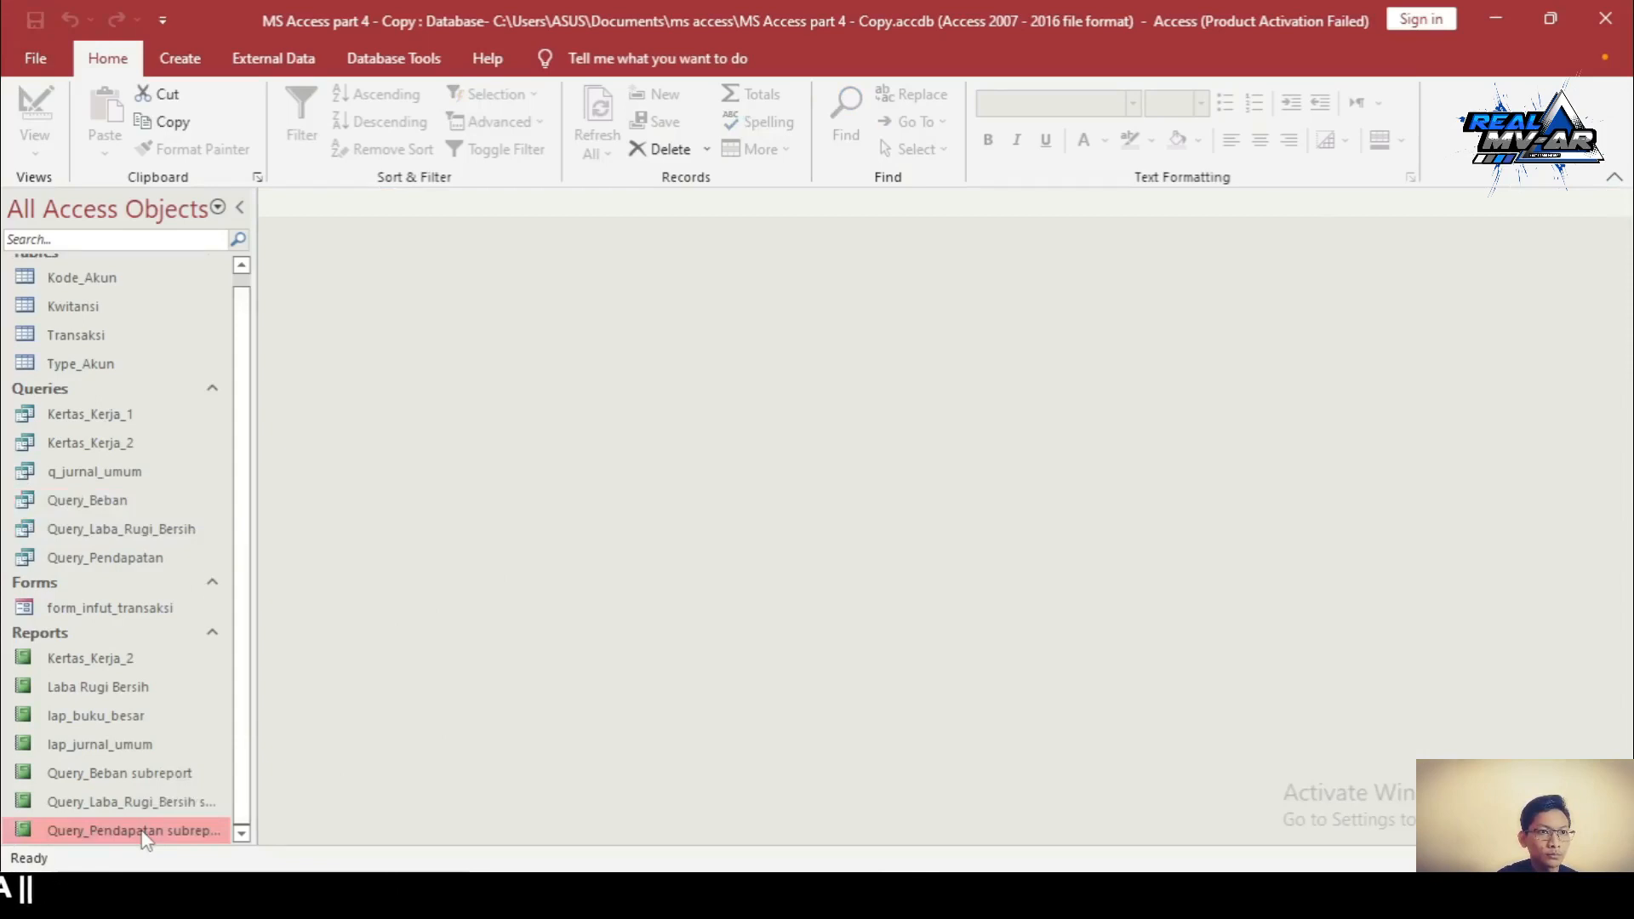
{"action": "right_click", "coordinate": [145, 839]}
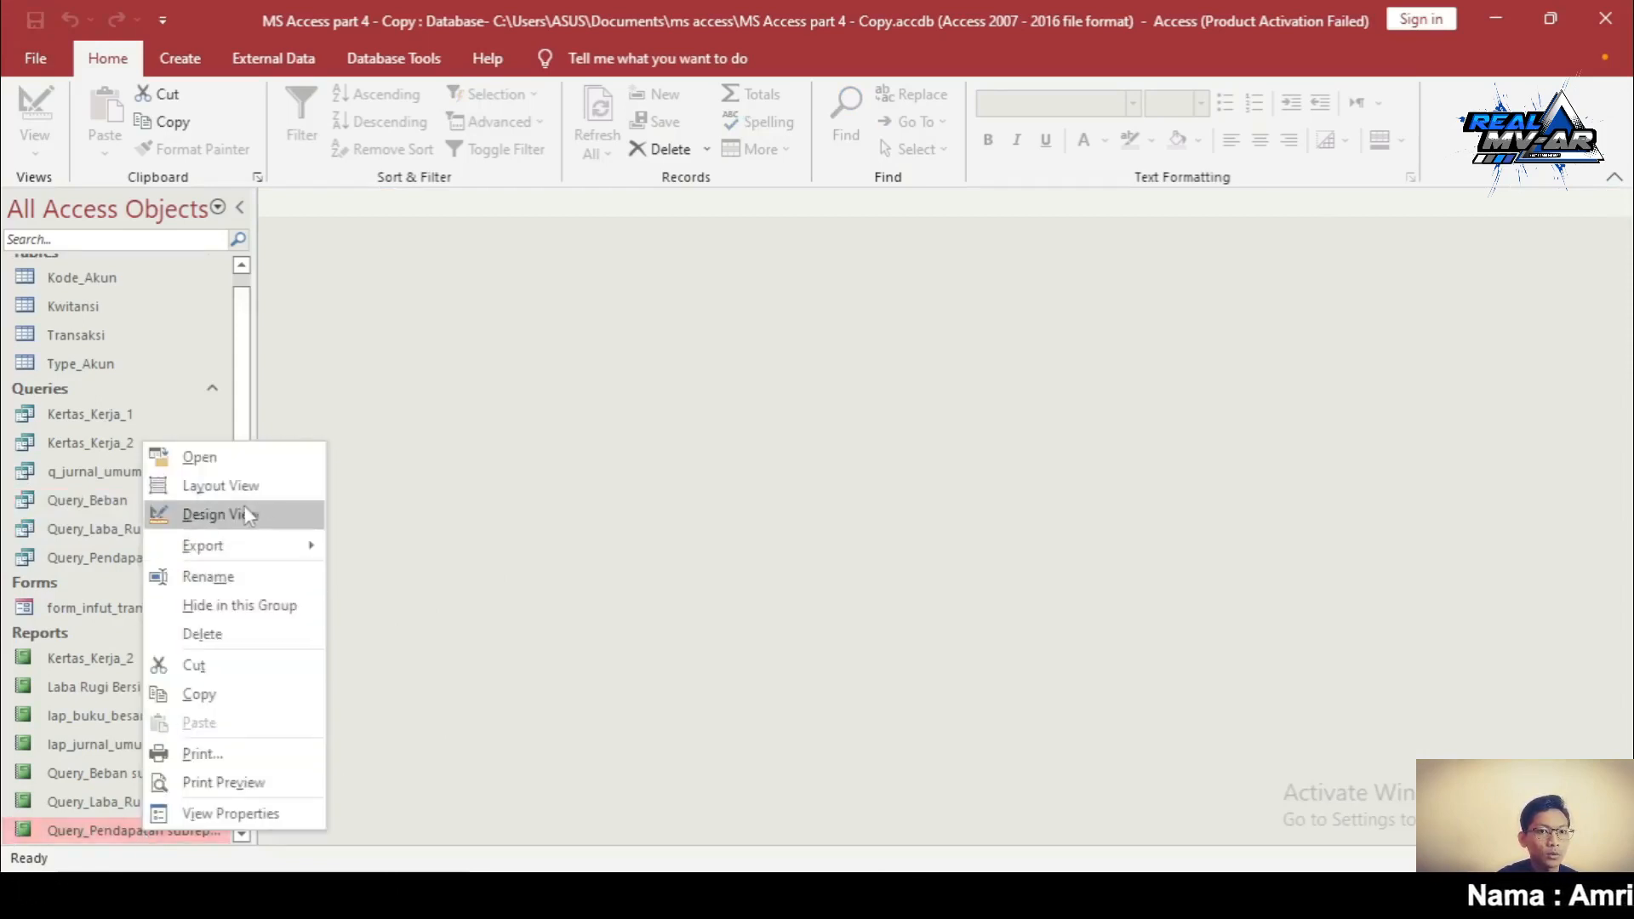
{"action": "left_click", "coordinate": [220, 514]}
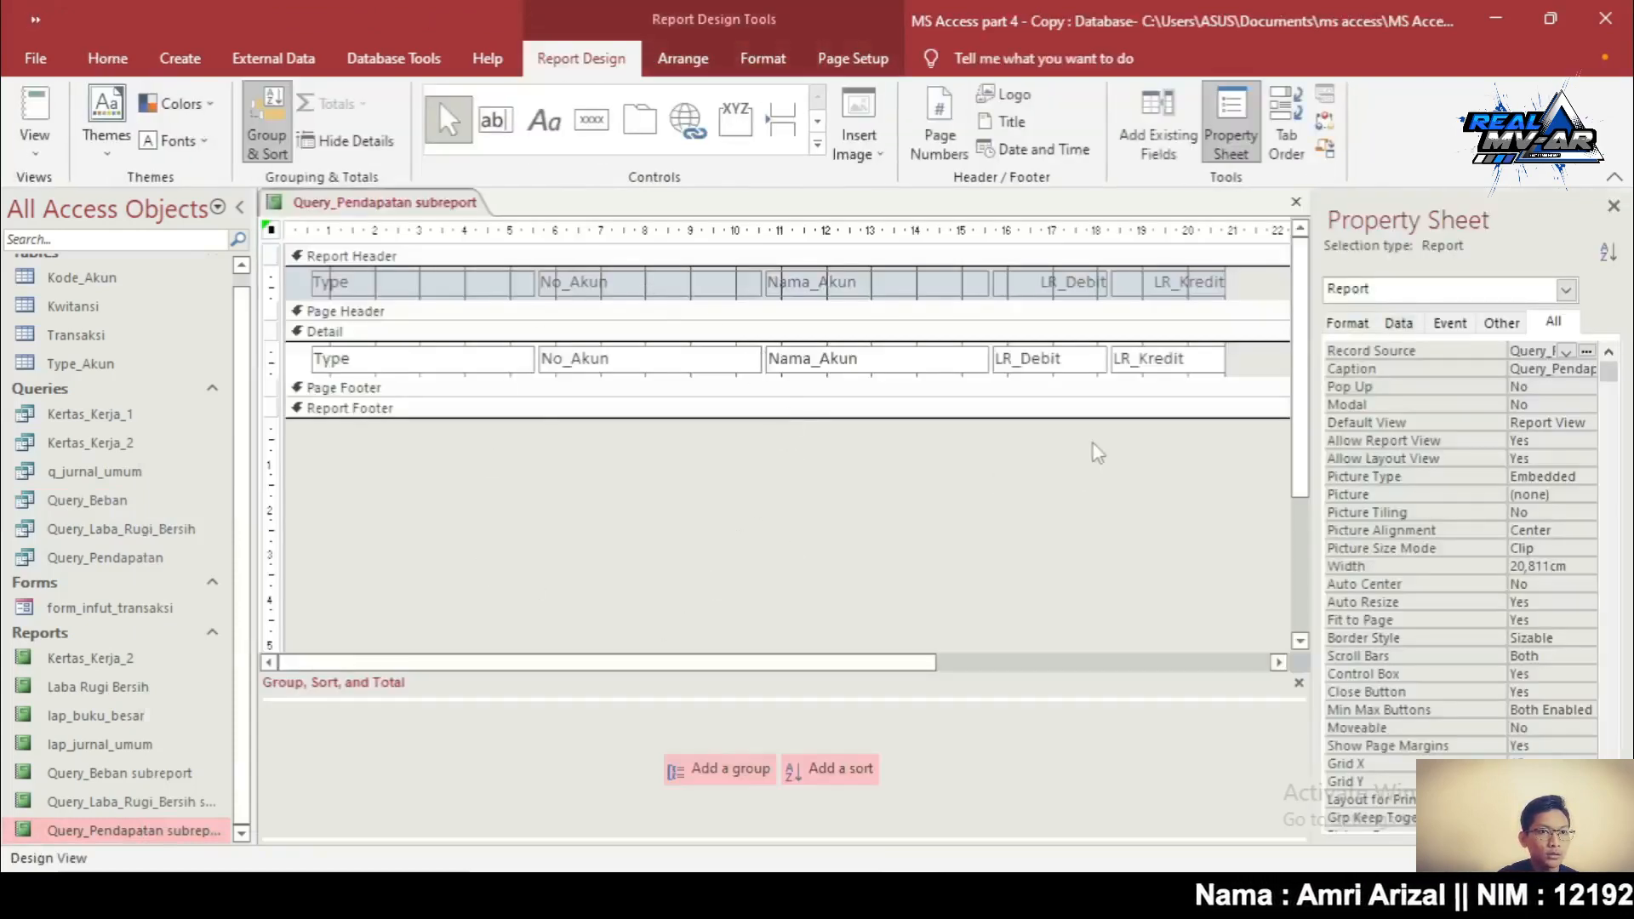
Arrange all header labels and detail text boxes in a tabular layout and remove the padding between them
{"action": "left_click_drag", "start_coordinate": [1265, 359], "coordinate": [468, 286]}
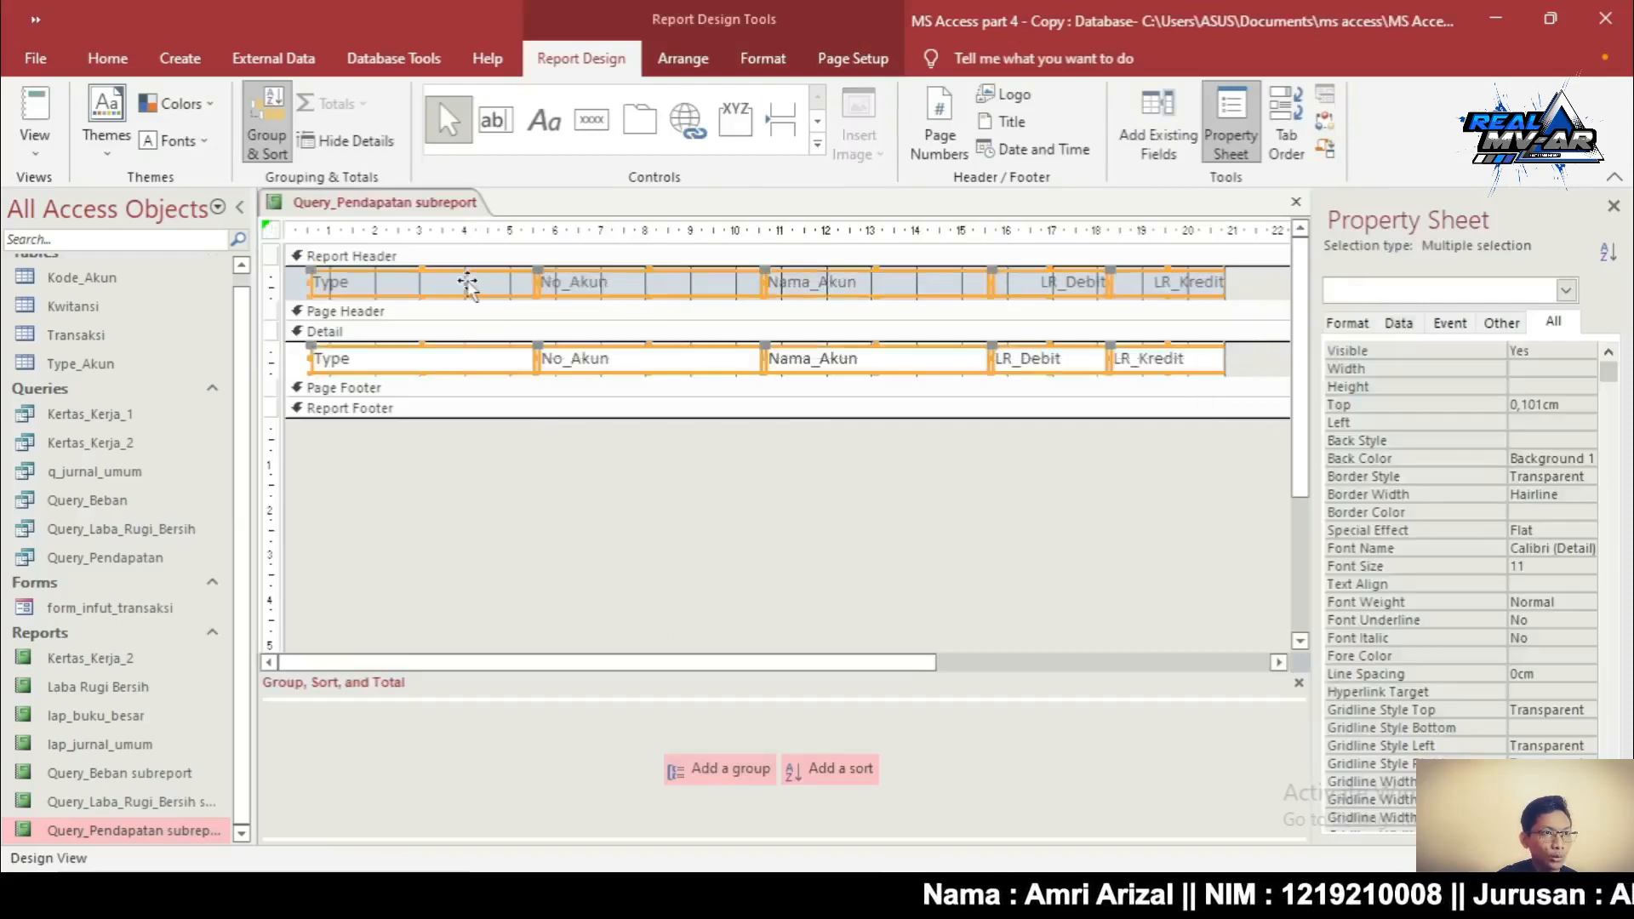
{"action": "left_click", "coordinate": [697, 58]}
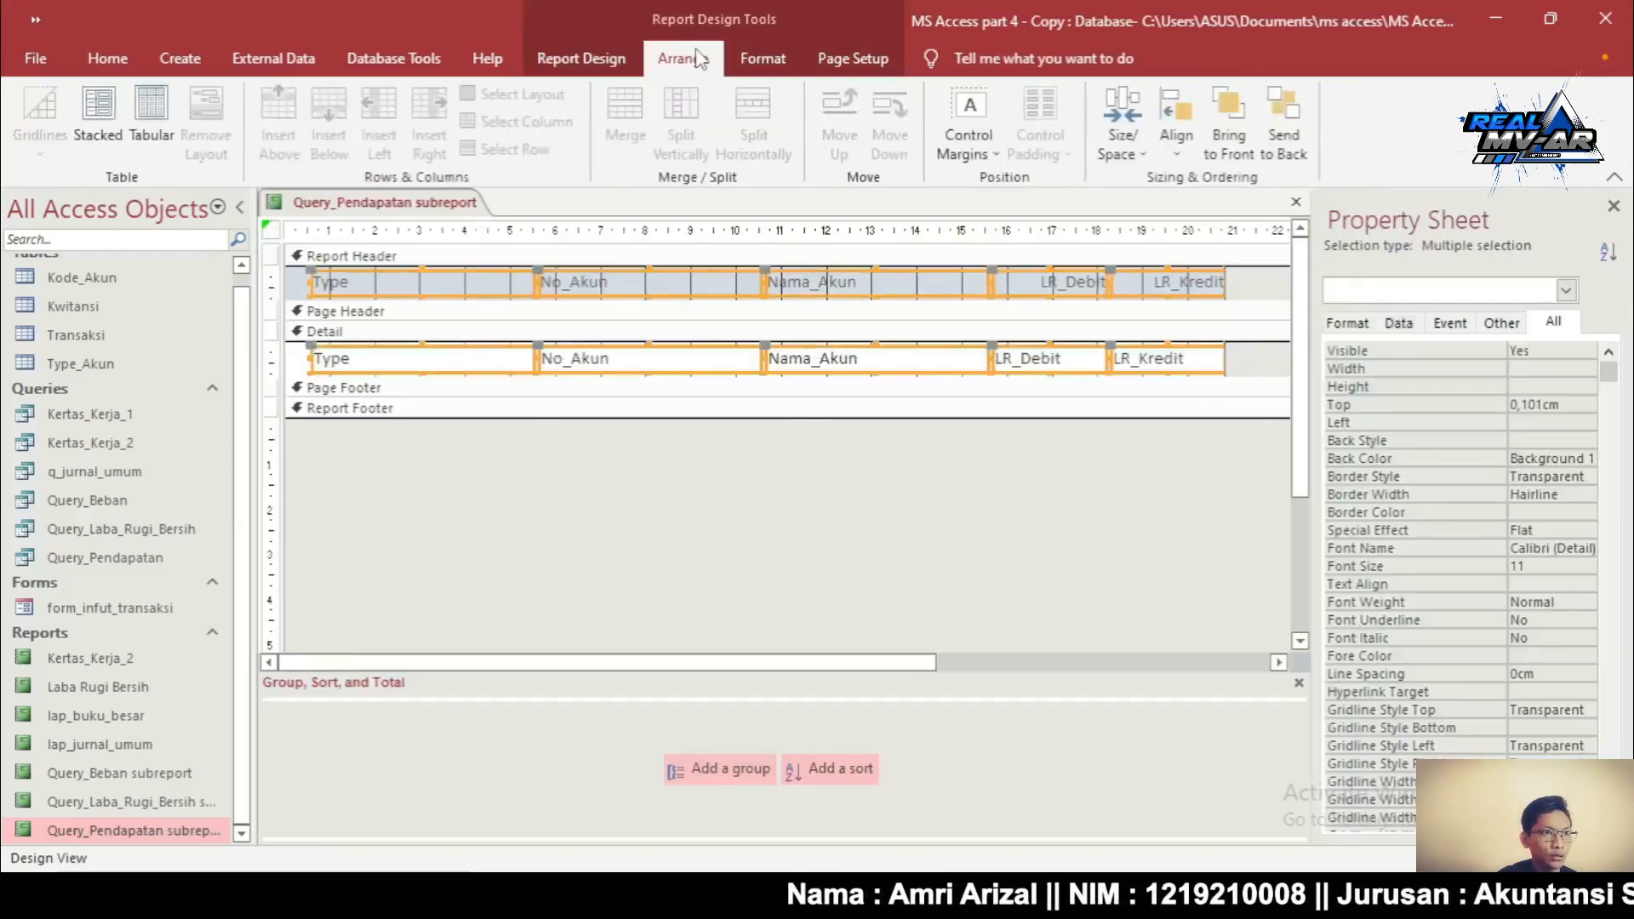
{"action": "left_click", "coordinate": [150, 111]}
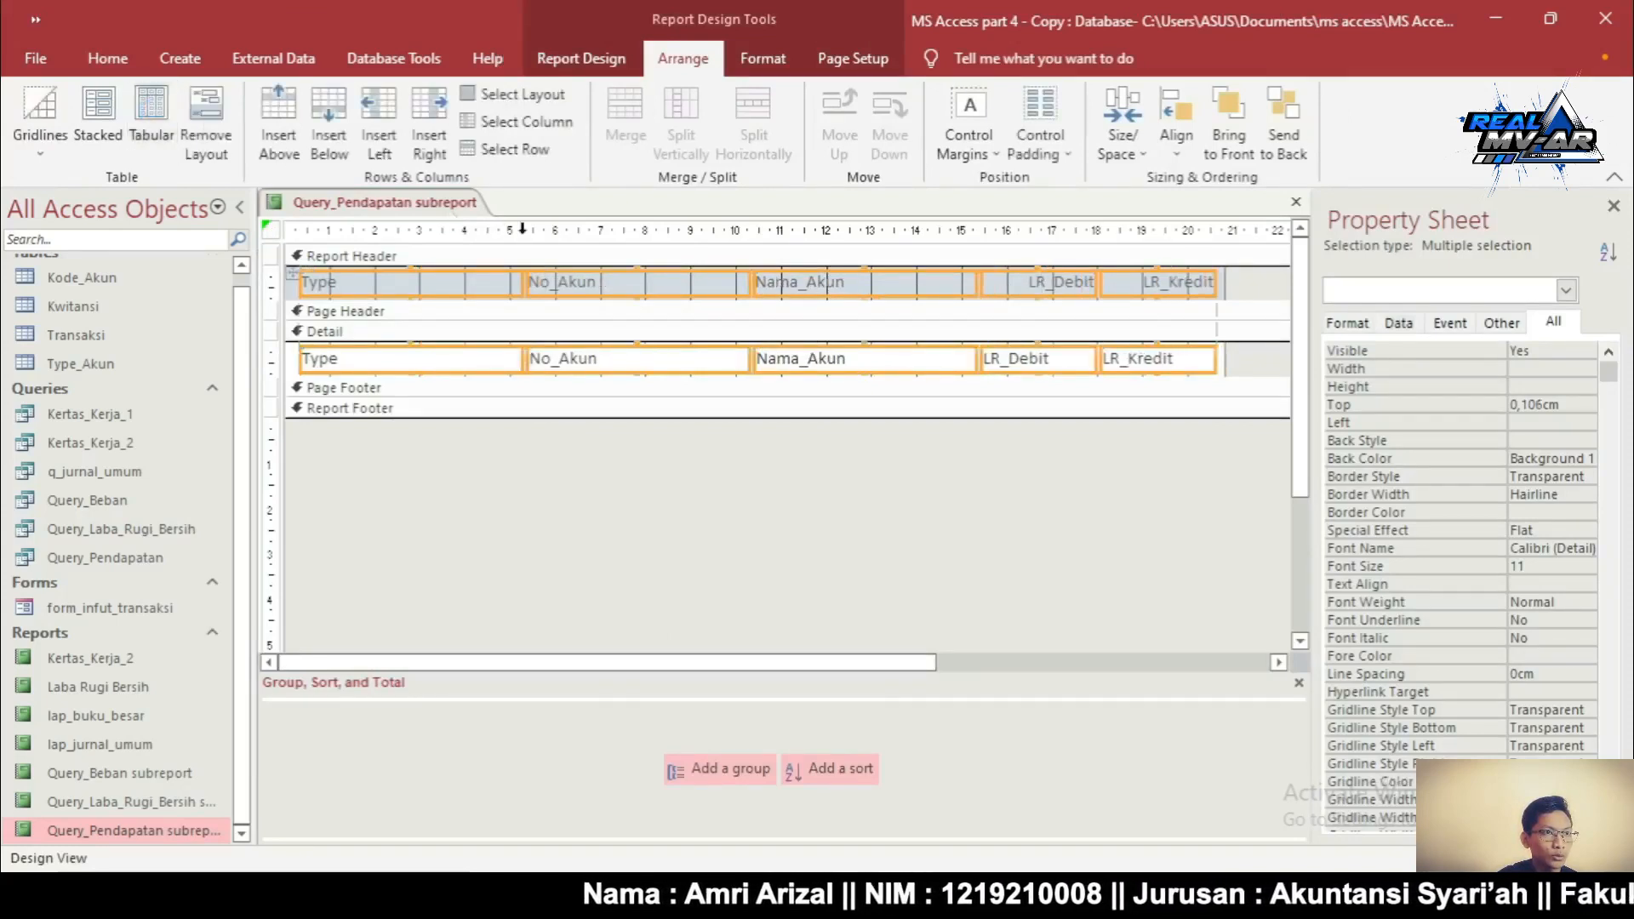
{"action": "left_click", "coordinate": [1034, 149]}
{"action": "left_click", "coordinate": [1074, 185]}
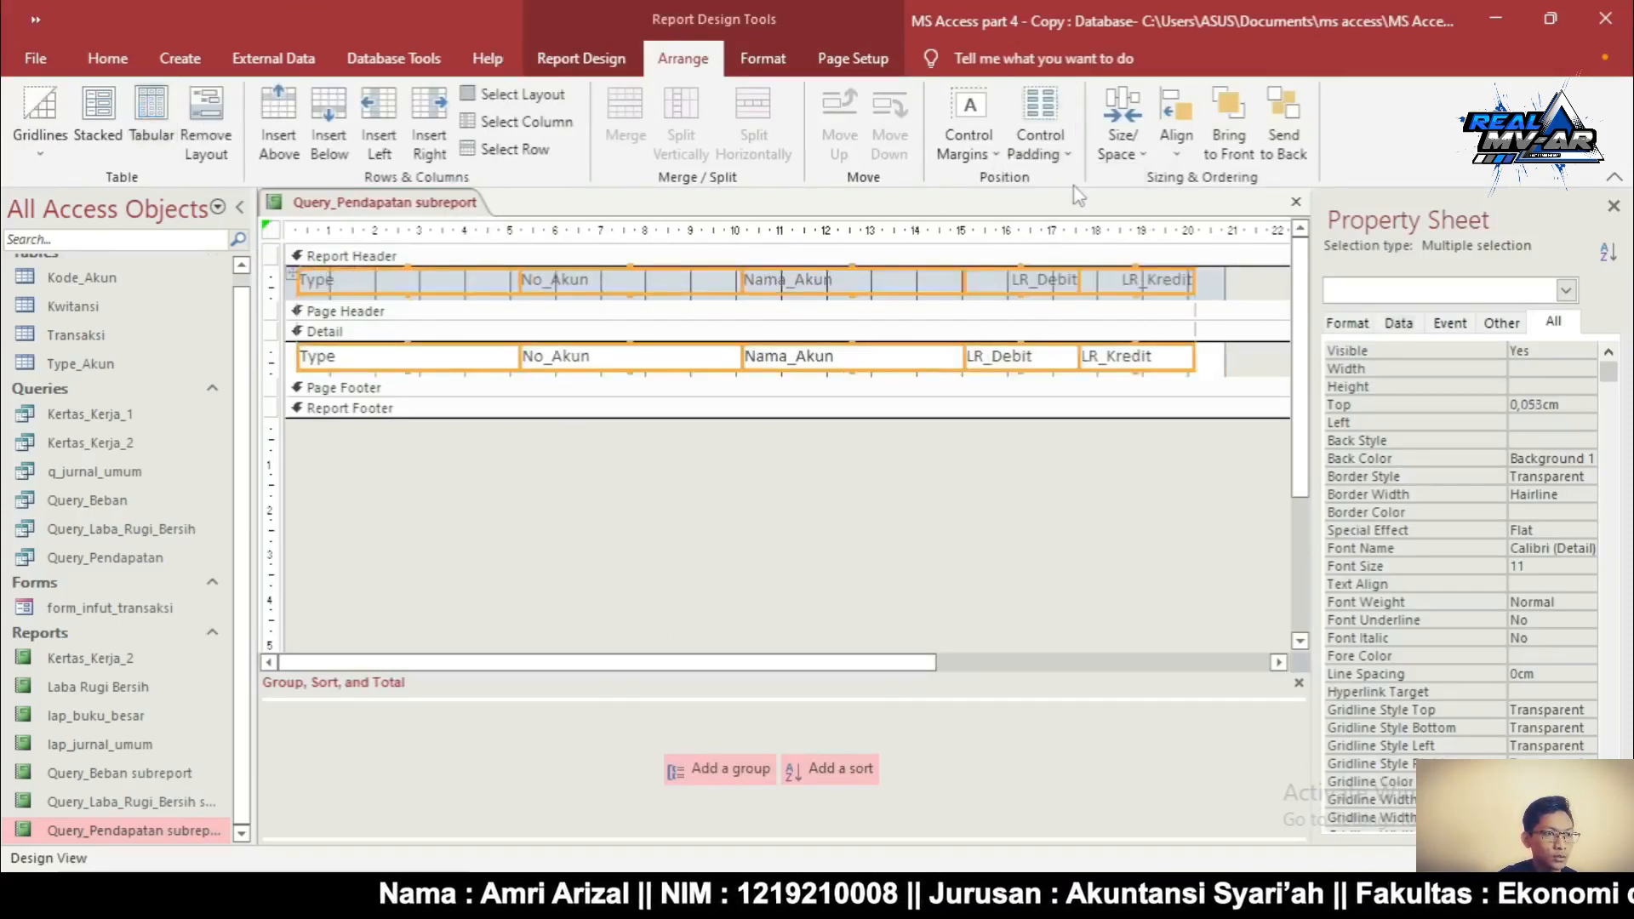
Delete the Type column from the Query_Pendapatan subreport, both its header label and its detail text box
{"action": "left_click", "coordinate": [696, 490]}
{"action": "left_click", "coordinate": [420, 298]}
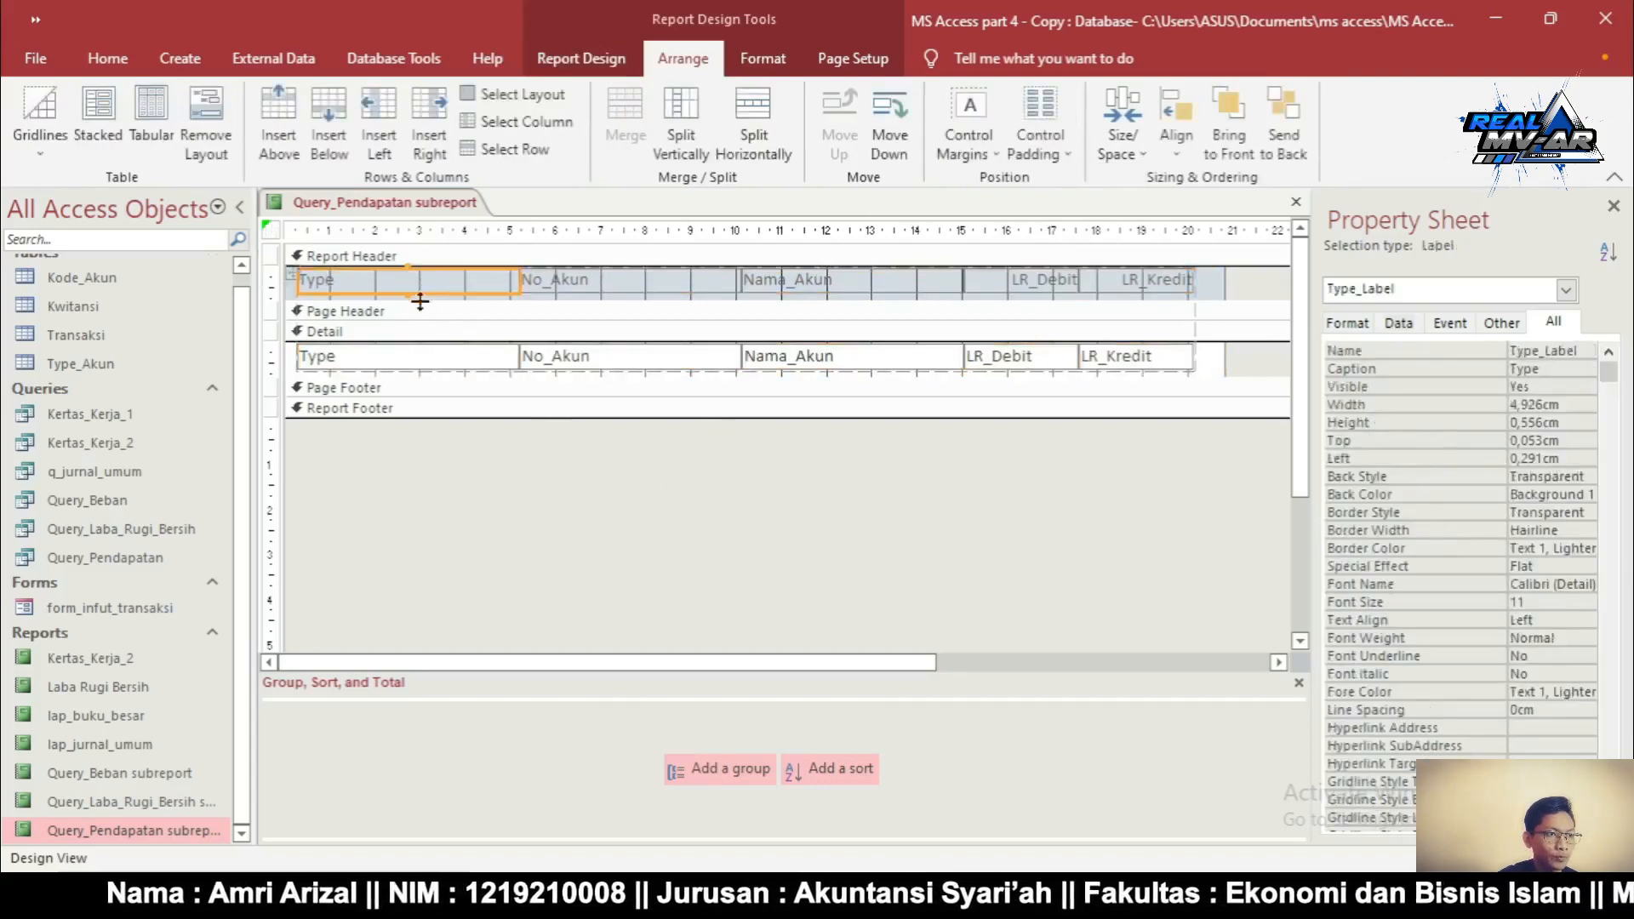
{"action": "left_click", "coordinate": [410, 357], "text": "shift"}
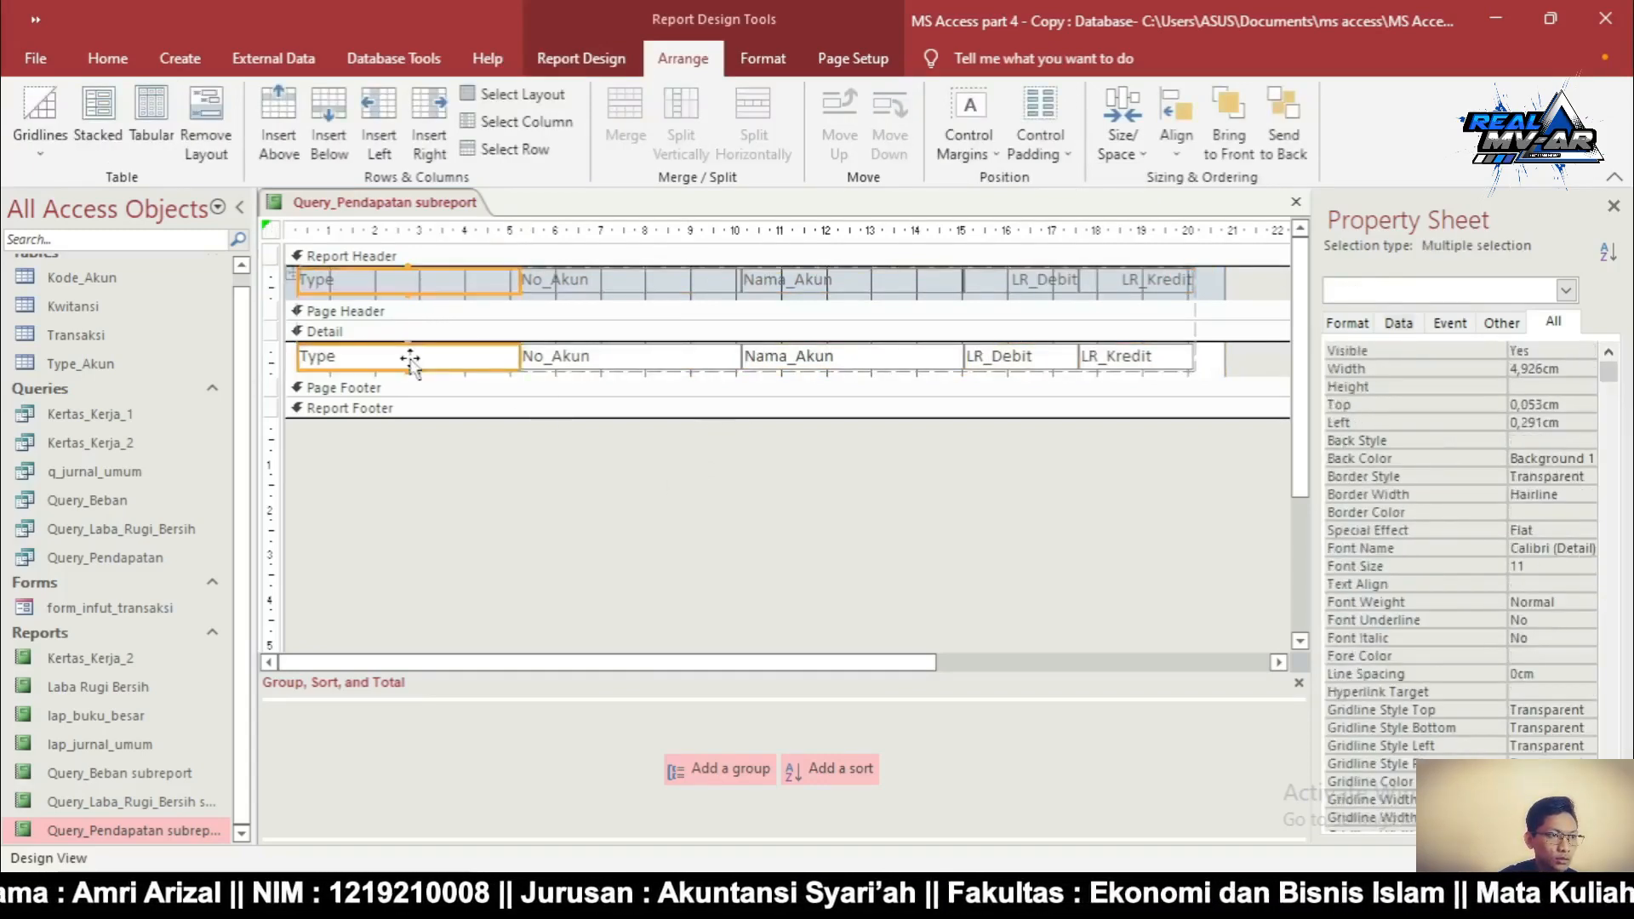
{"action": "key", "text": "Delete"}
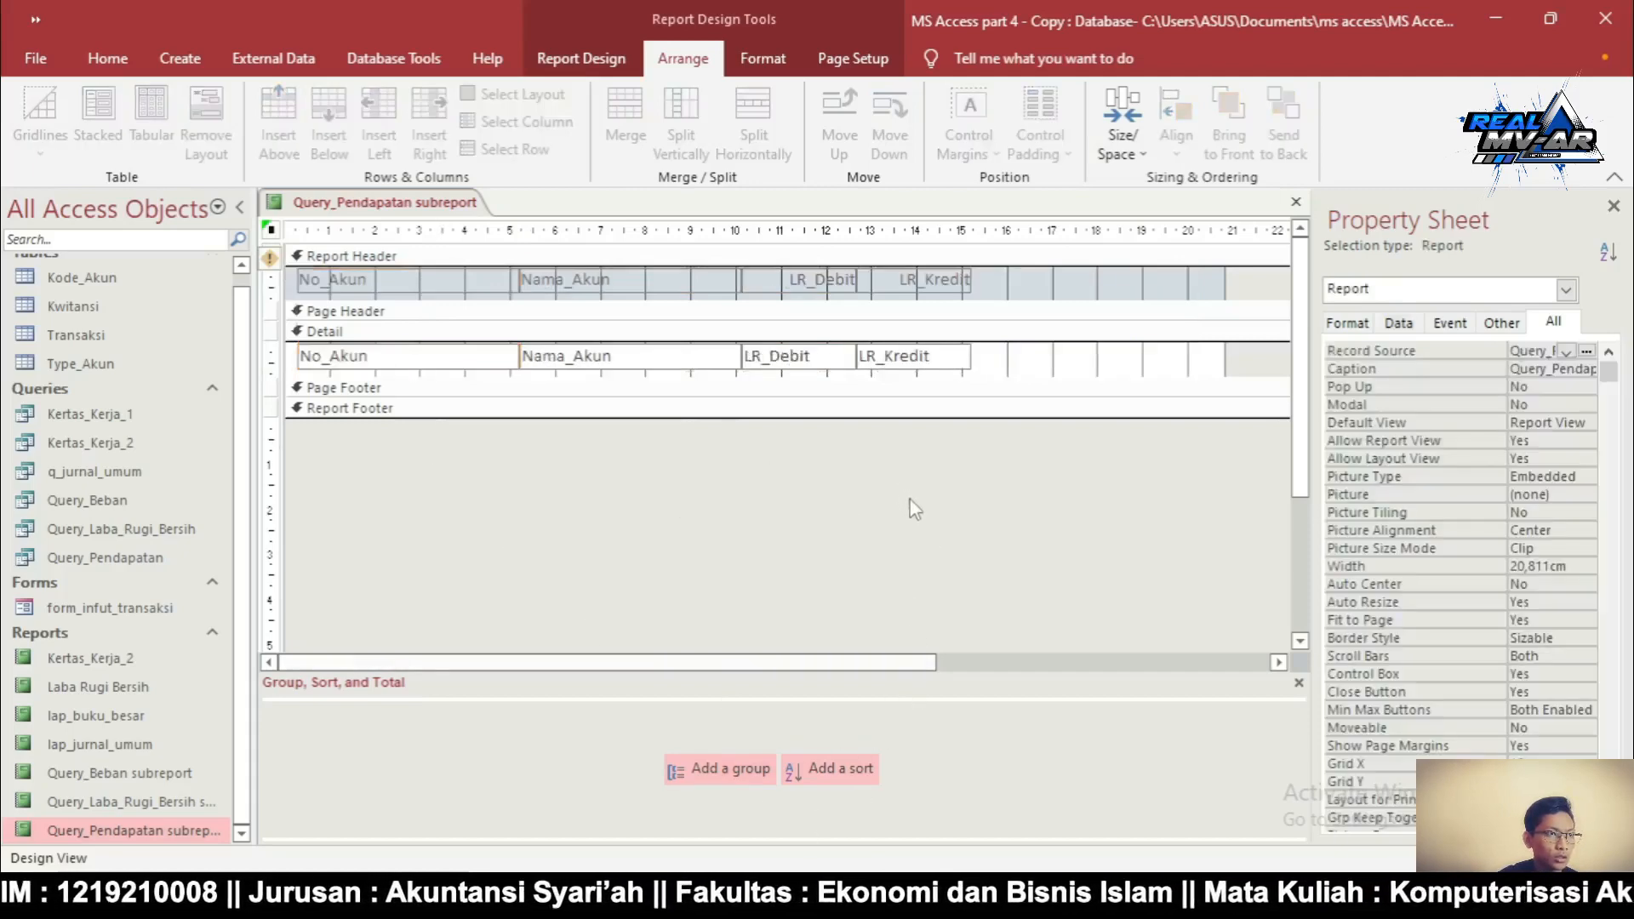
Add a sort by No_Akun to the Query_Pendapatan subreport and expand its additional options
{"action": "left_click", "coordinate": [837, 774]}
{"action": "left_click", "coordinate": [532, 652]}
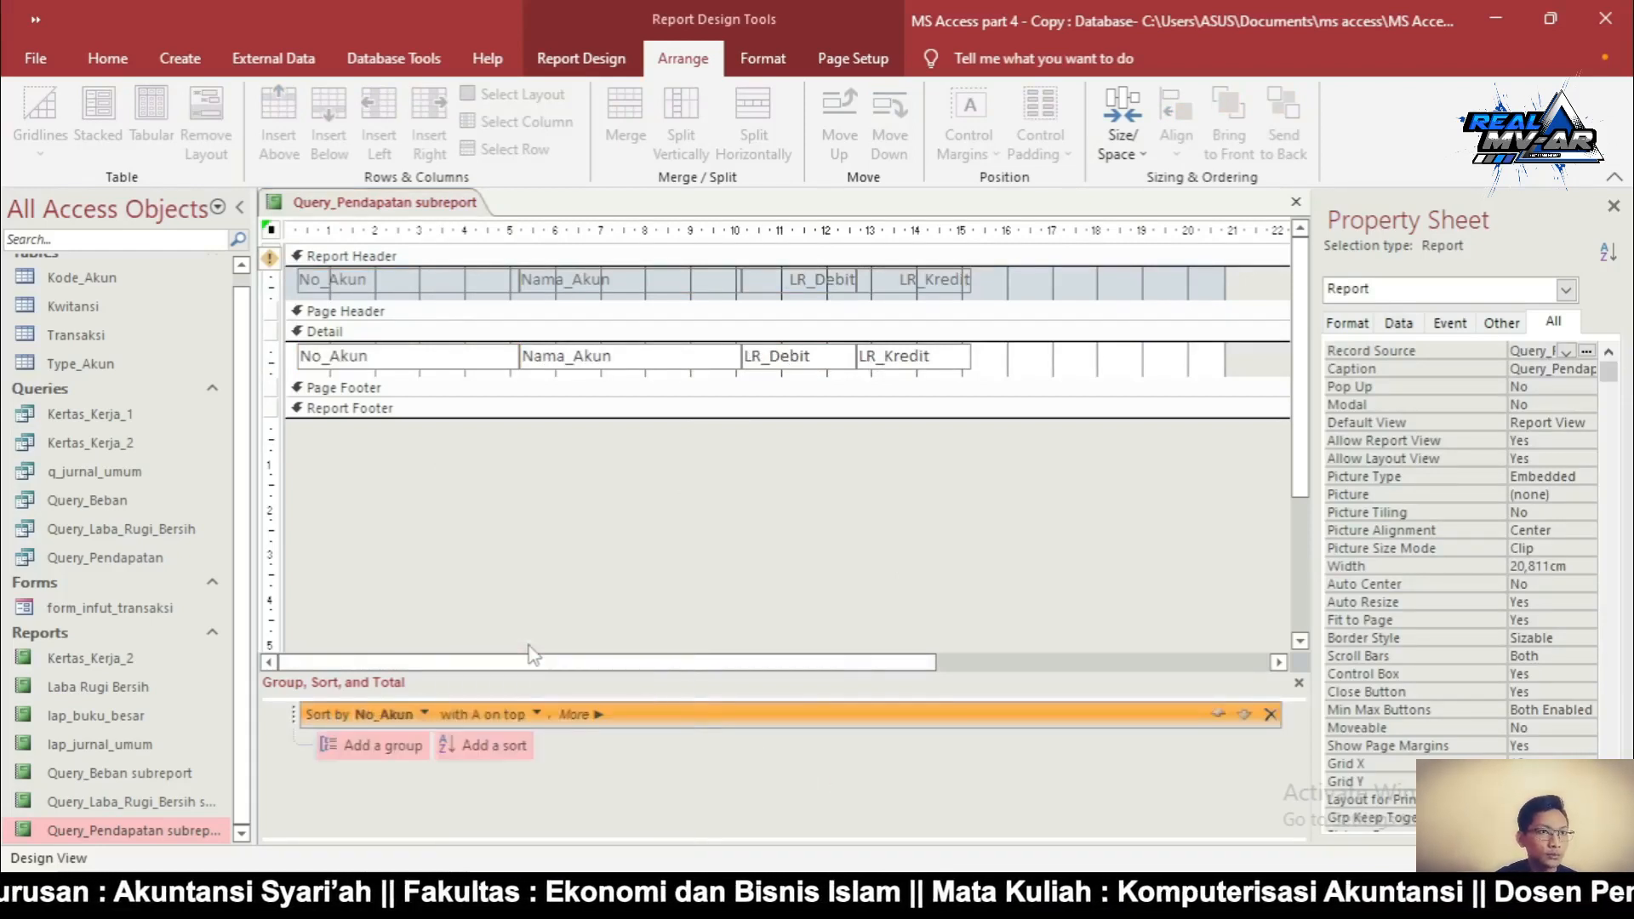
{"action": "left_click", "coordinate": [601, 714]}
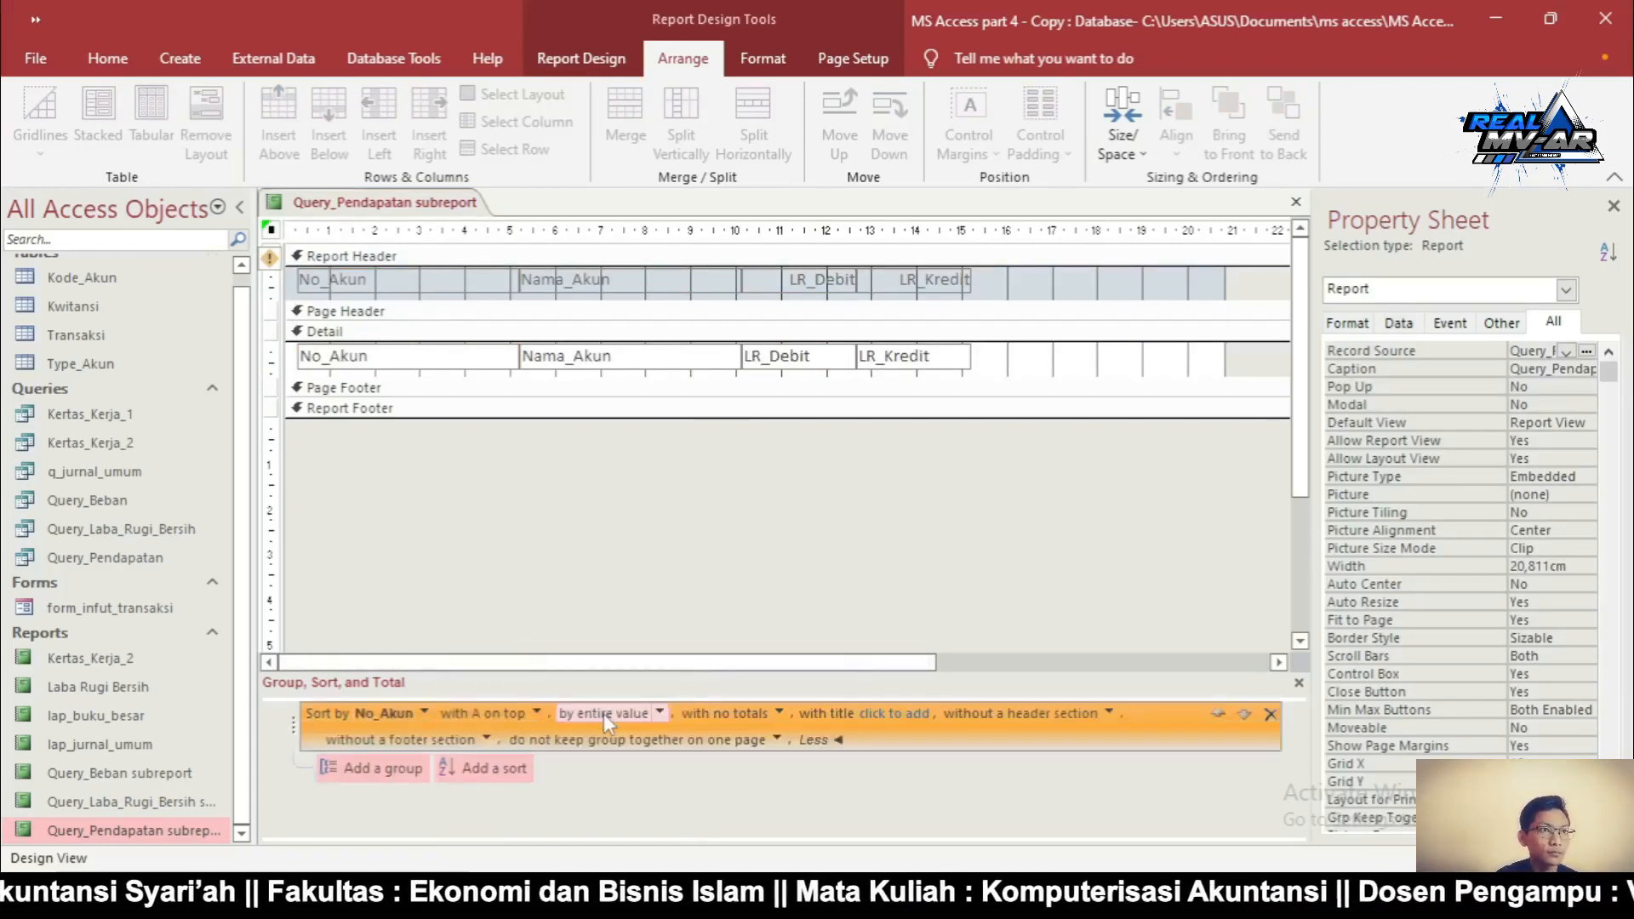
Add Sum grand totals for LR_Debit and LR_Kredit to the Query_Pendapatan subreport's report footer
{"action": "left_click", "coordinate": [784, 713]}
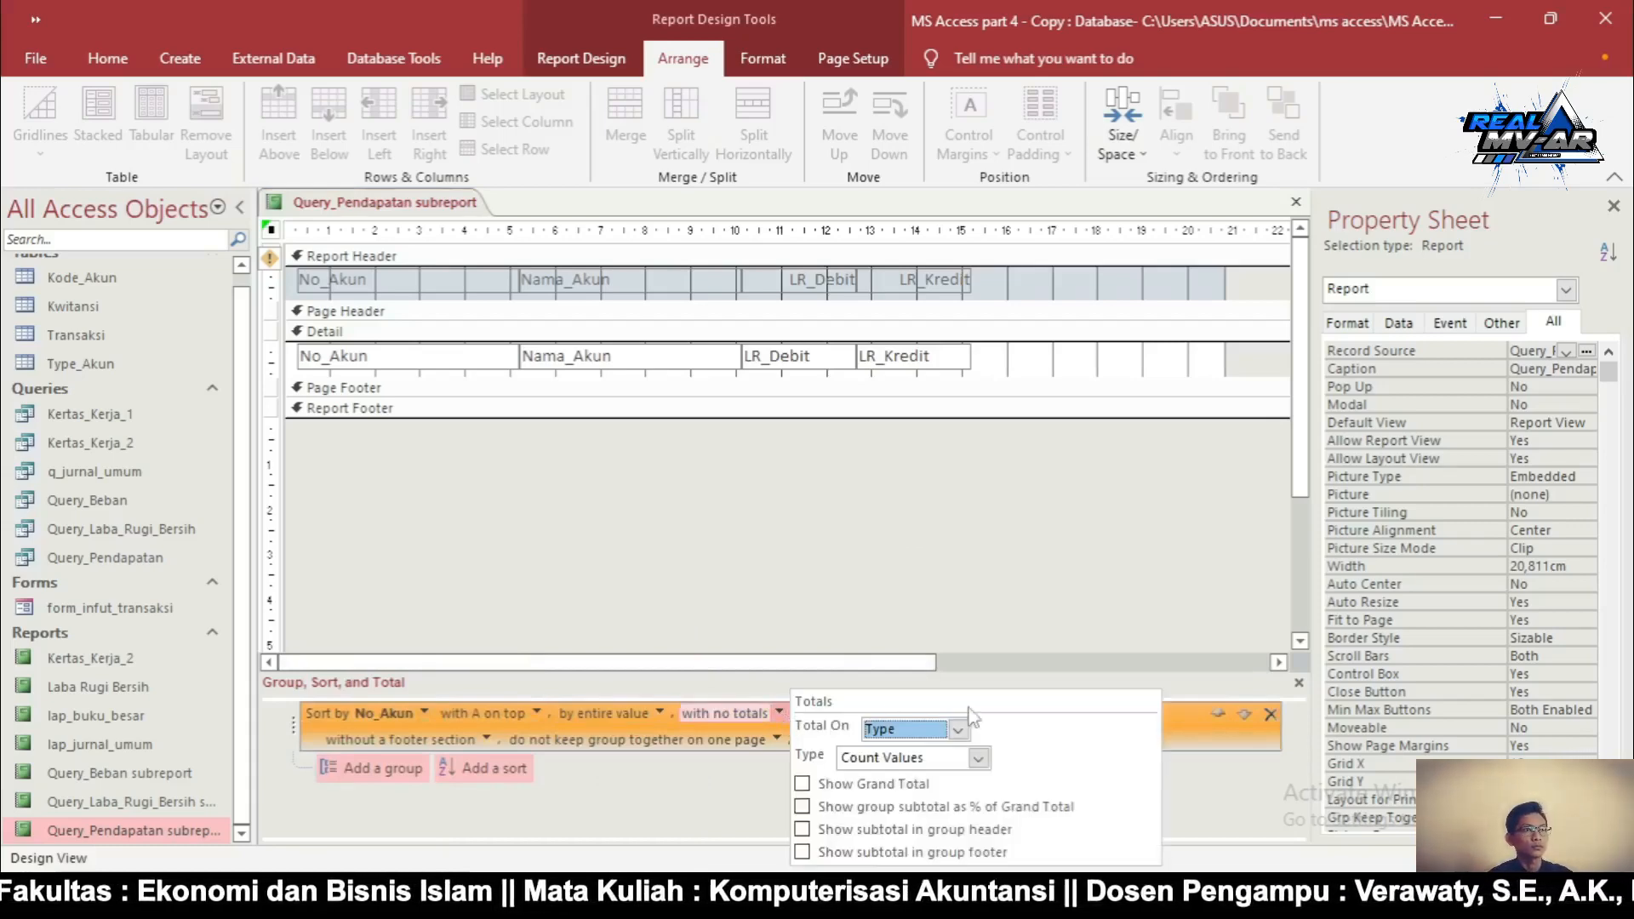
{"action": "left_click", "coordinate": [958, 729]}
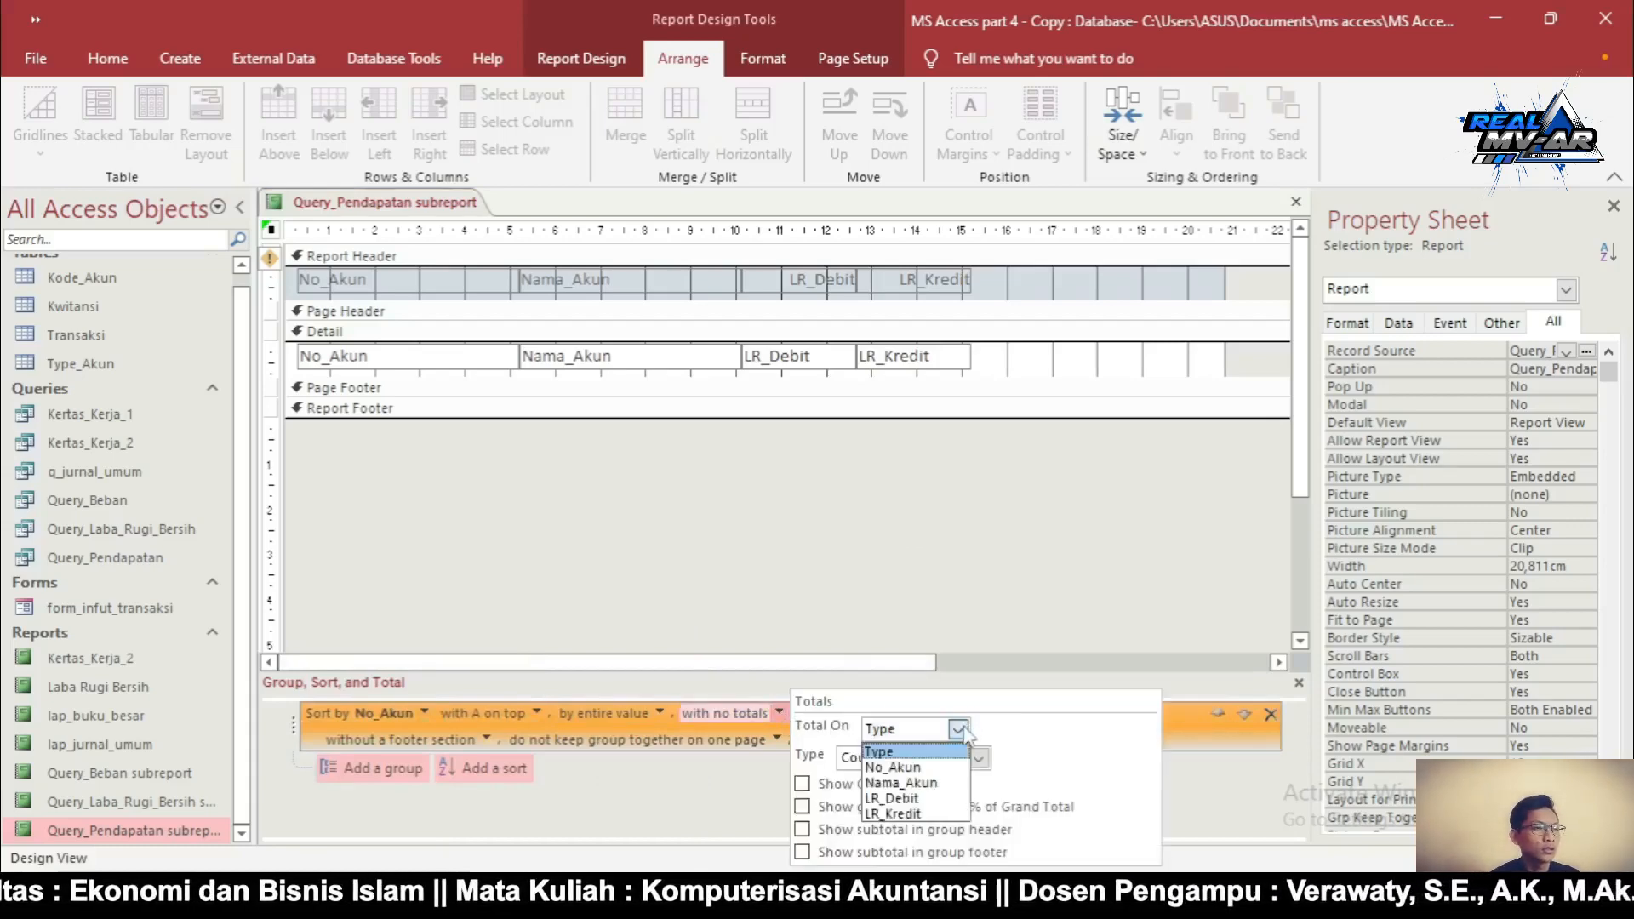
{"action": "left_click", "coordinate": [901, 799]}
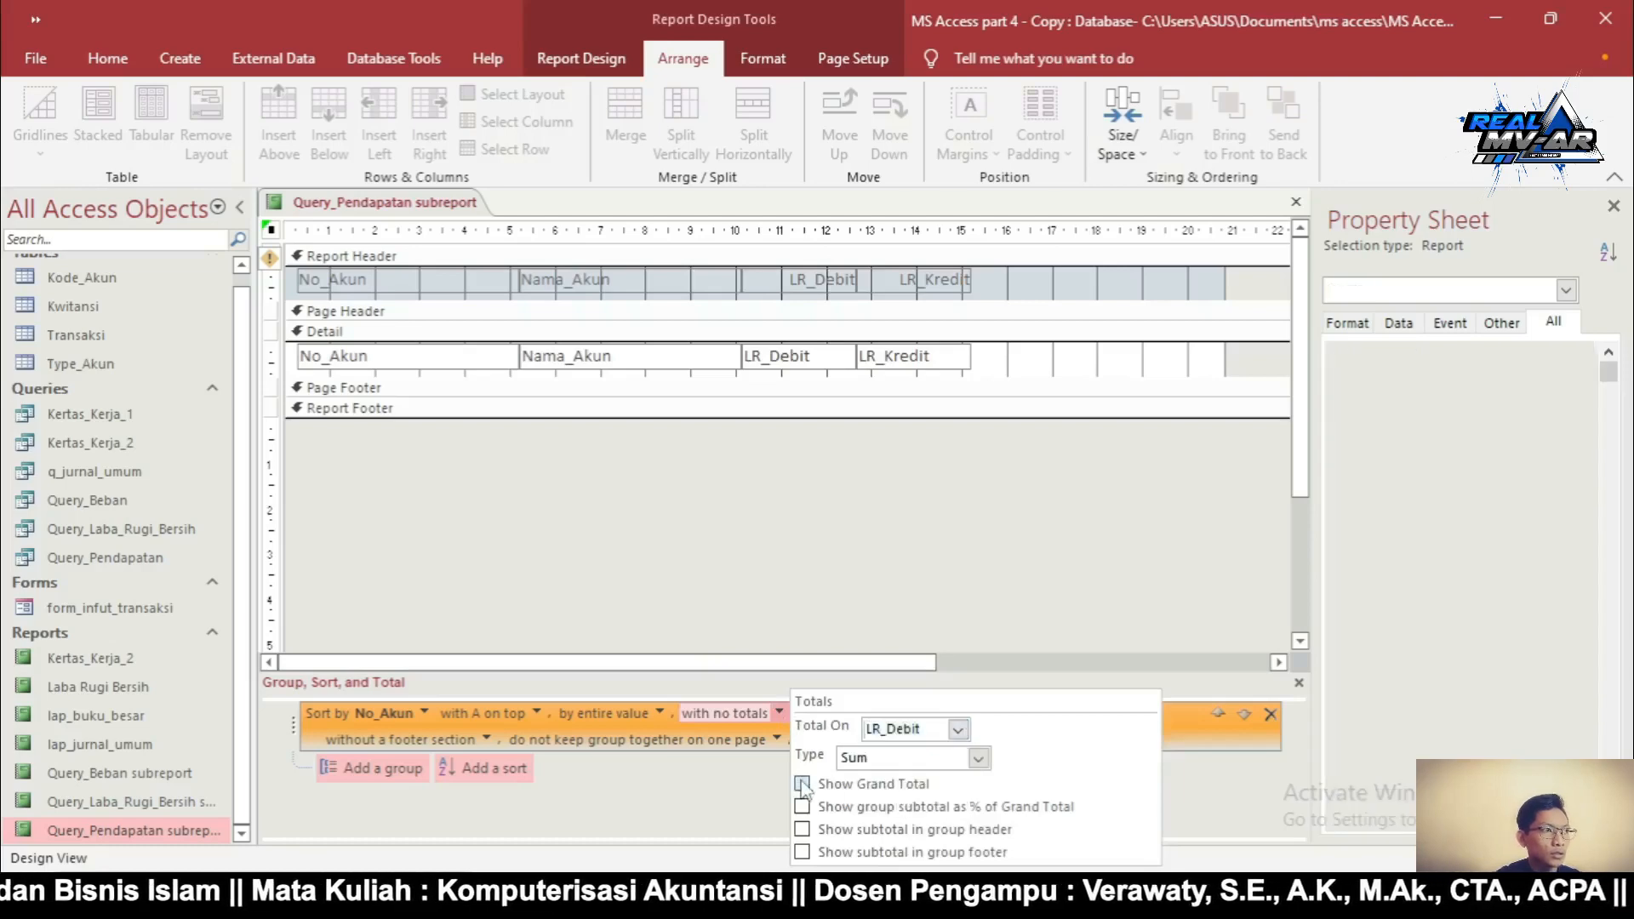
{"action": "left_click", "coordinate": [803, 784]}
{"action": "left_click", "coordinate": [958, 729]}
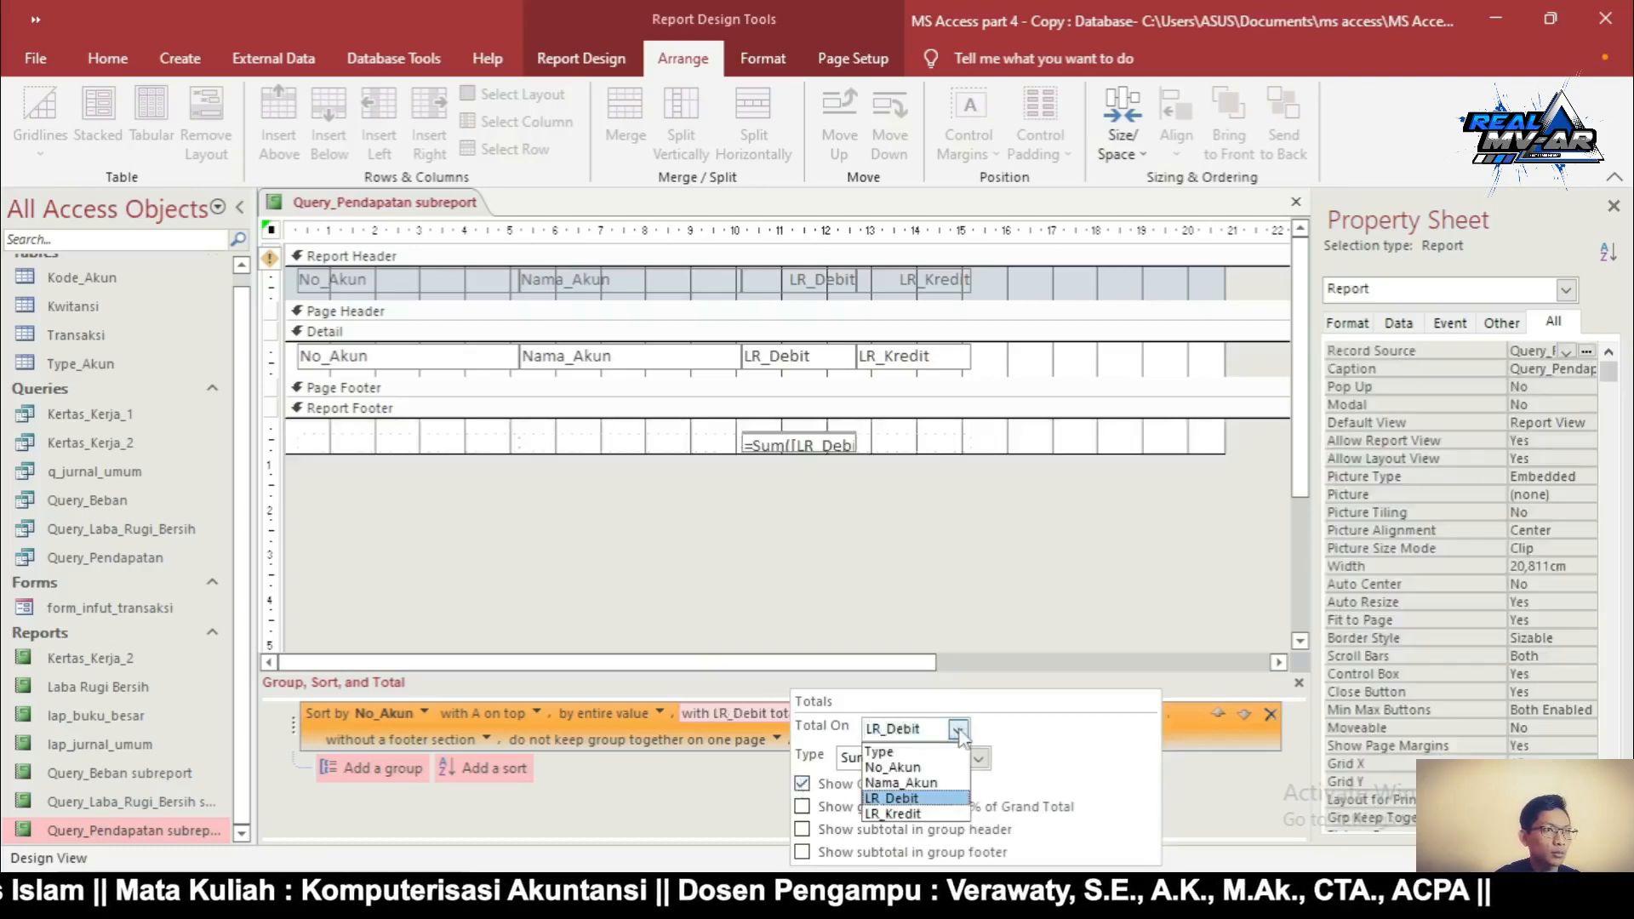
{"action": "left_click", "coordinate": [892, 814]}
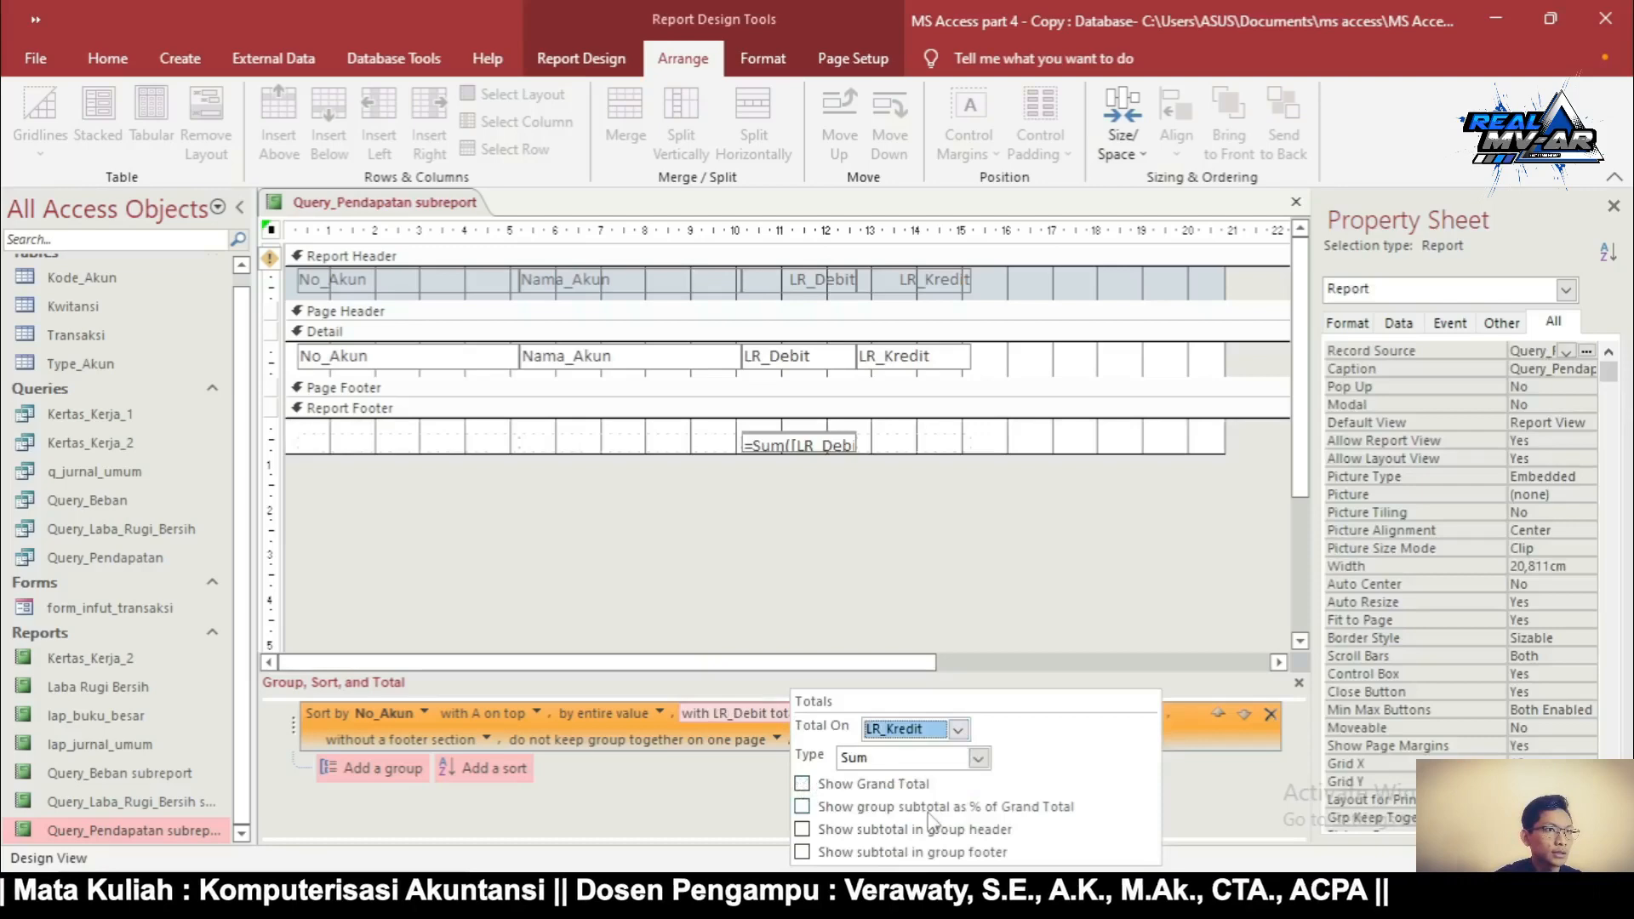
{"action": "left_click", "coordinate": [803, 784]}
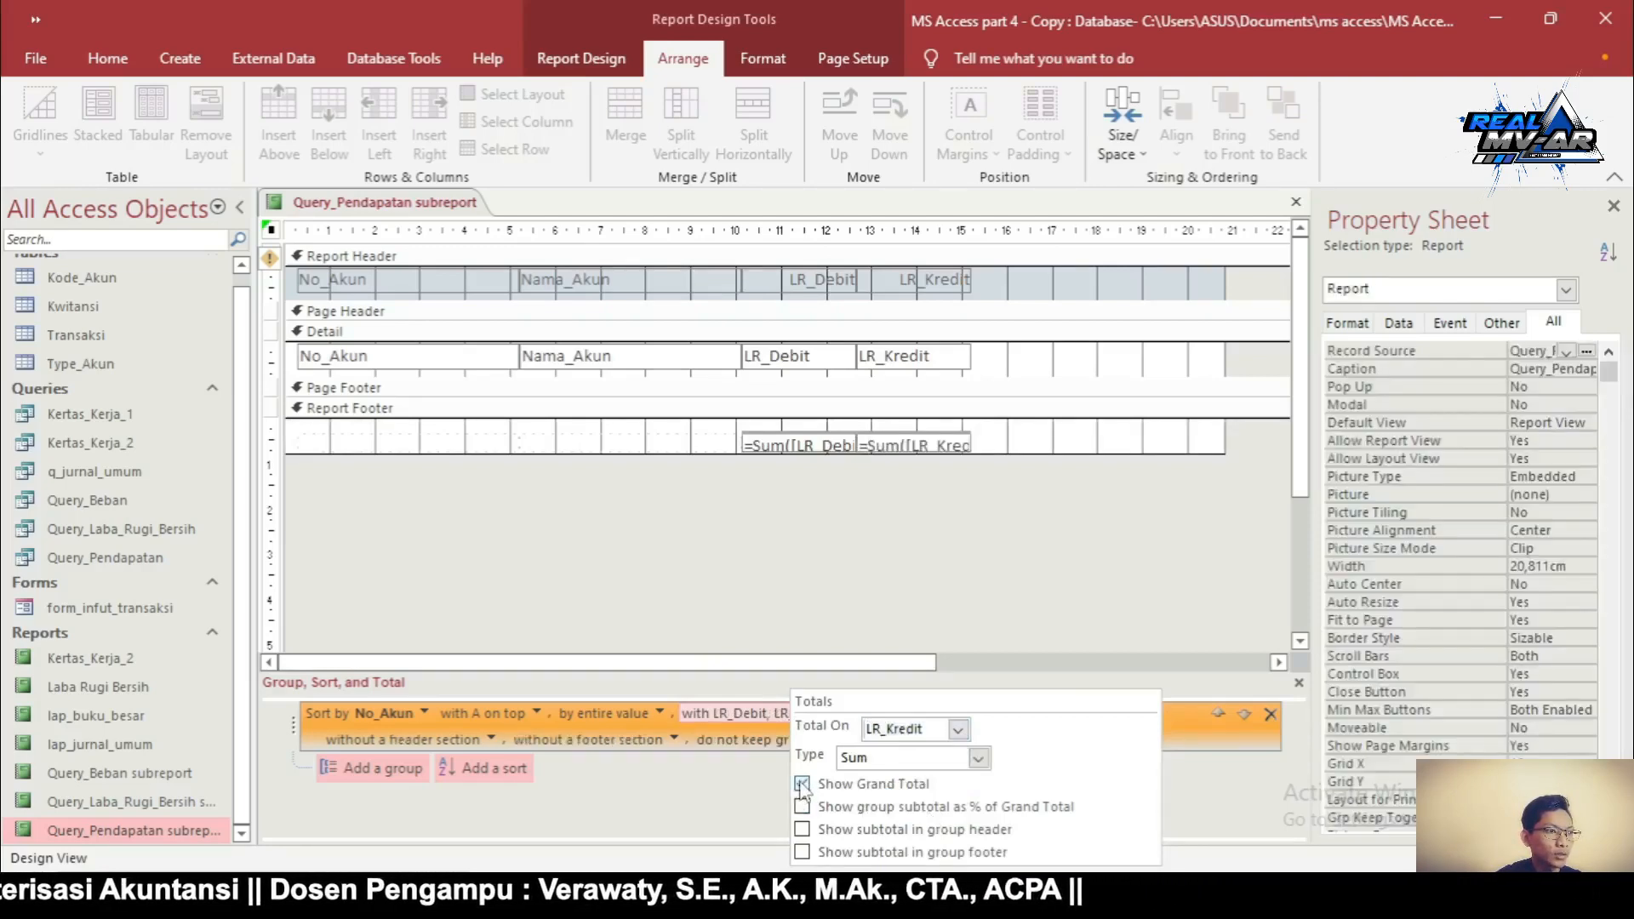
Close the totals options and enlarge the report footer section to a height of about 2.3 cm
{"action": "left_click", "coordinate": [960, 591]}
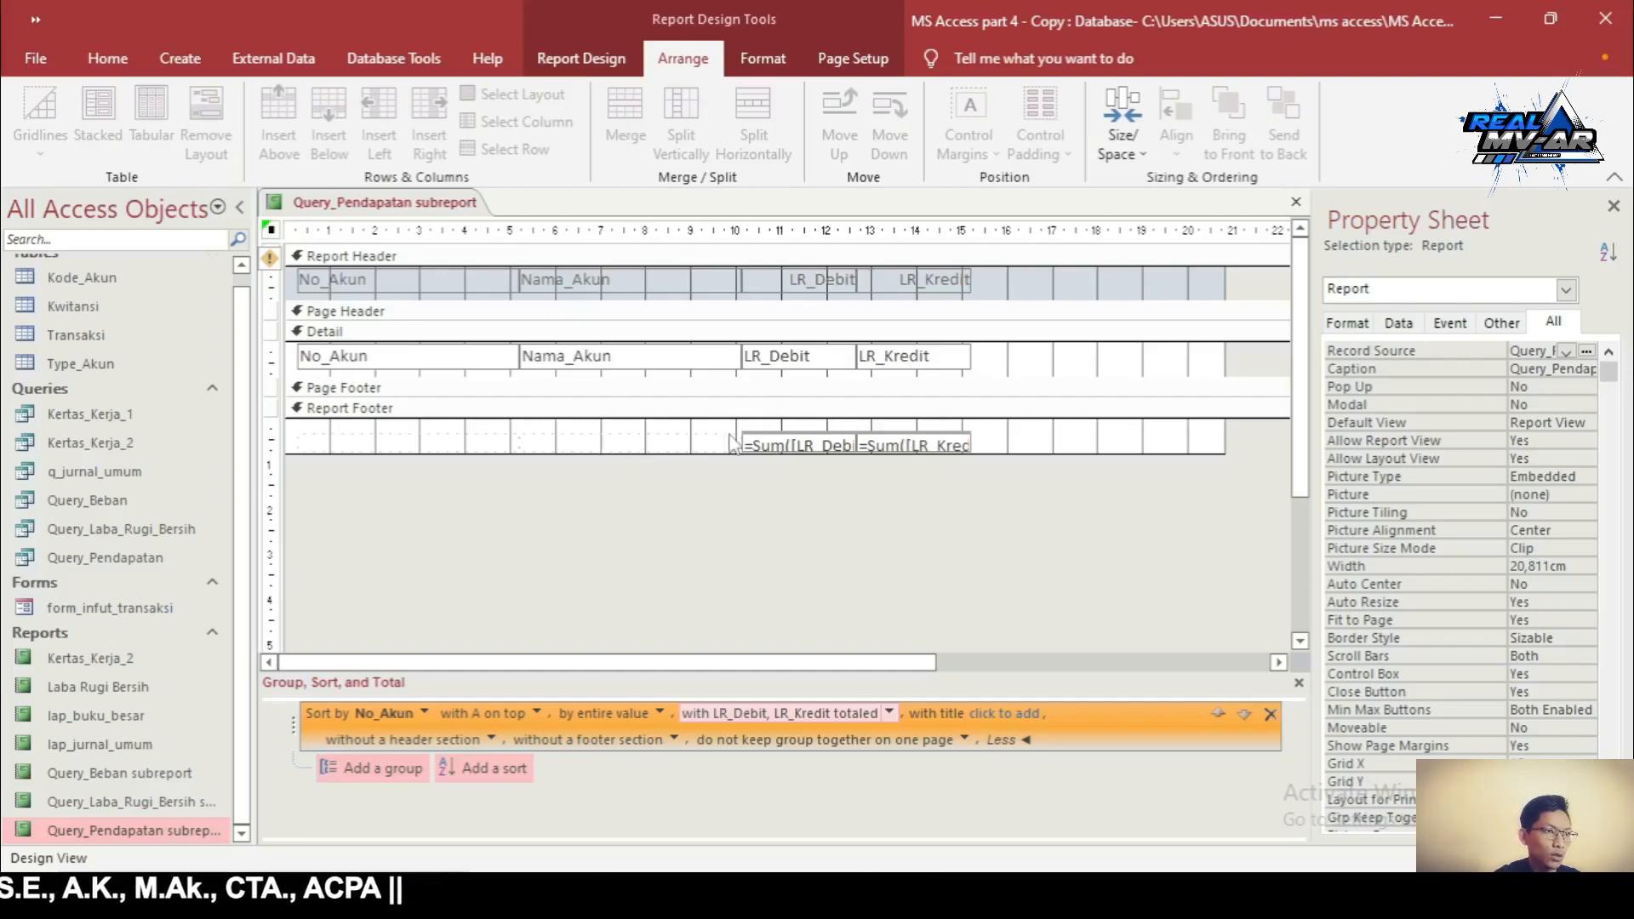
{"action": "left_click", "coordinate": [766, 441]}
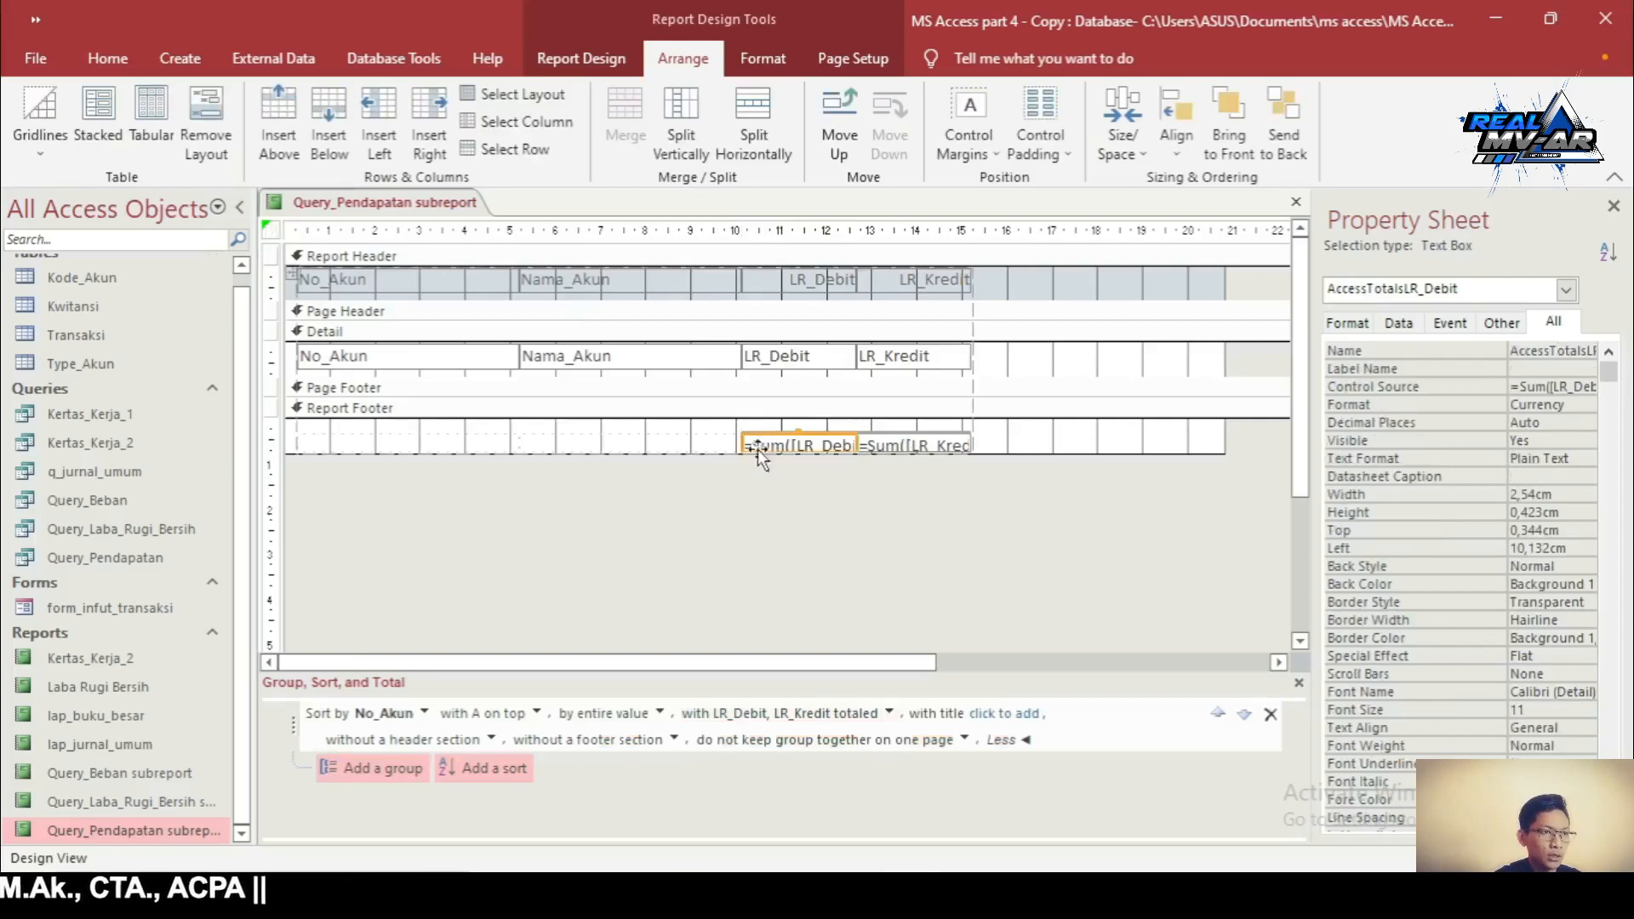
{"action": "left_click", "coordinate": [985, 463]}
{"action": "left_click_drag", "start_coordinate": [985, 462], "coordinate": [996, 521]}
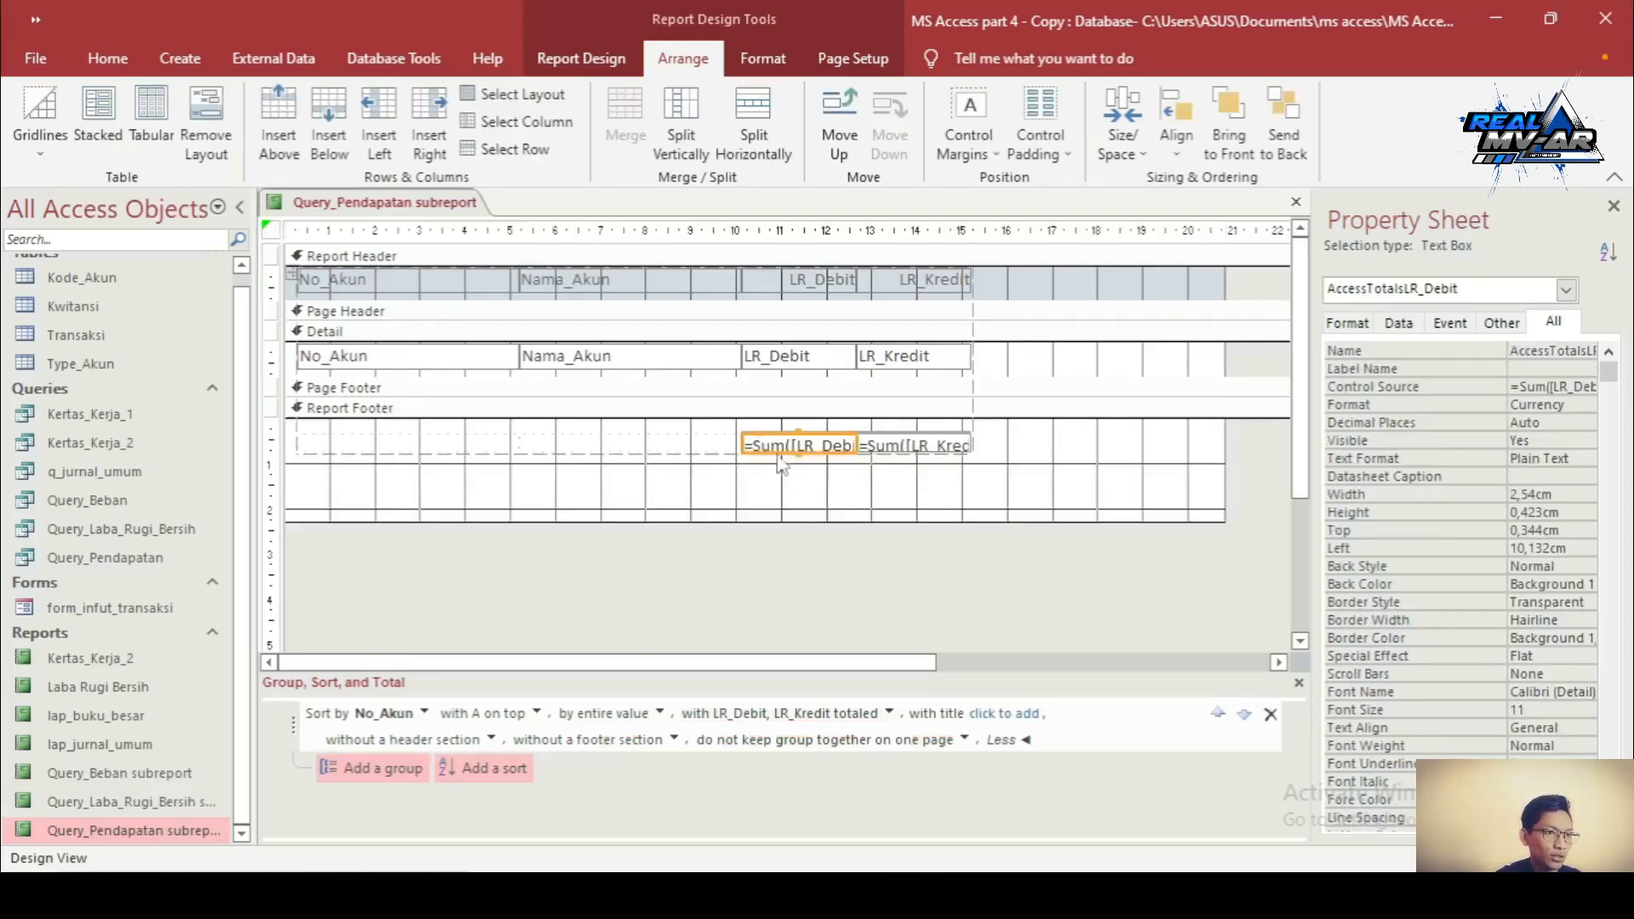
Insert a layout row below the grand totals in the report footer and move the LR_Debit sum into it
{"action": "left_click_drag", "start_coordinate": [772, 456], "coordinate": [772, 482]}
{"action": "key", "text": "ctrl+z"}
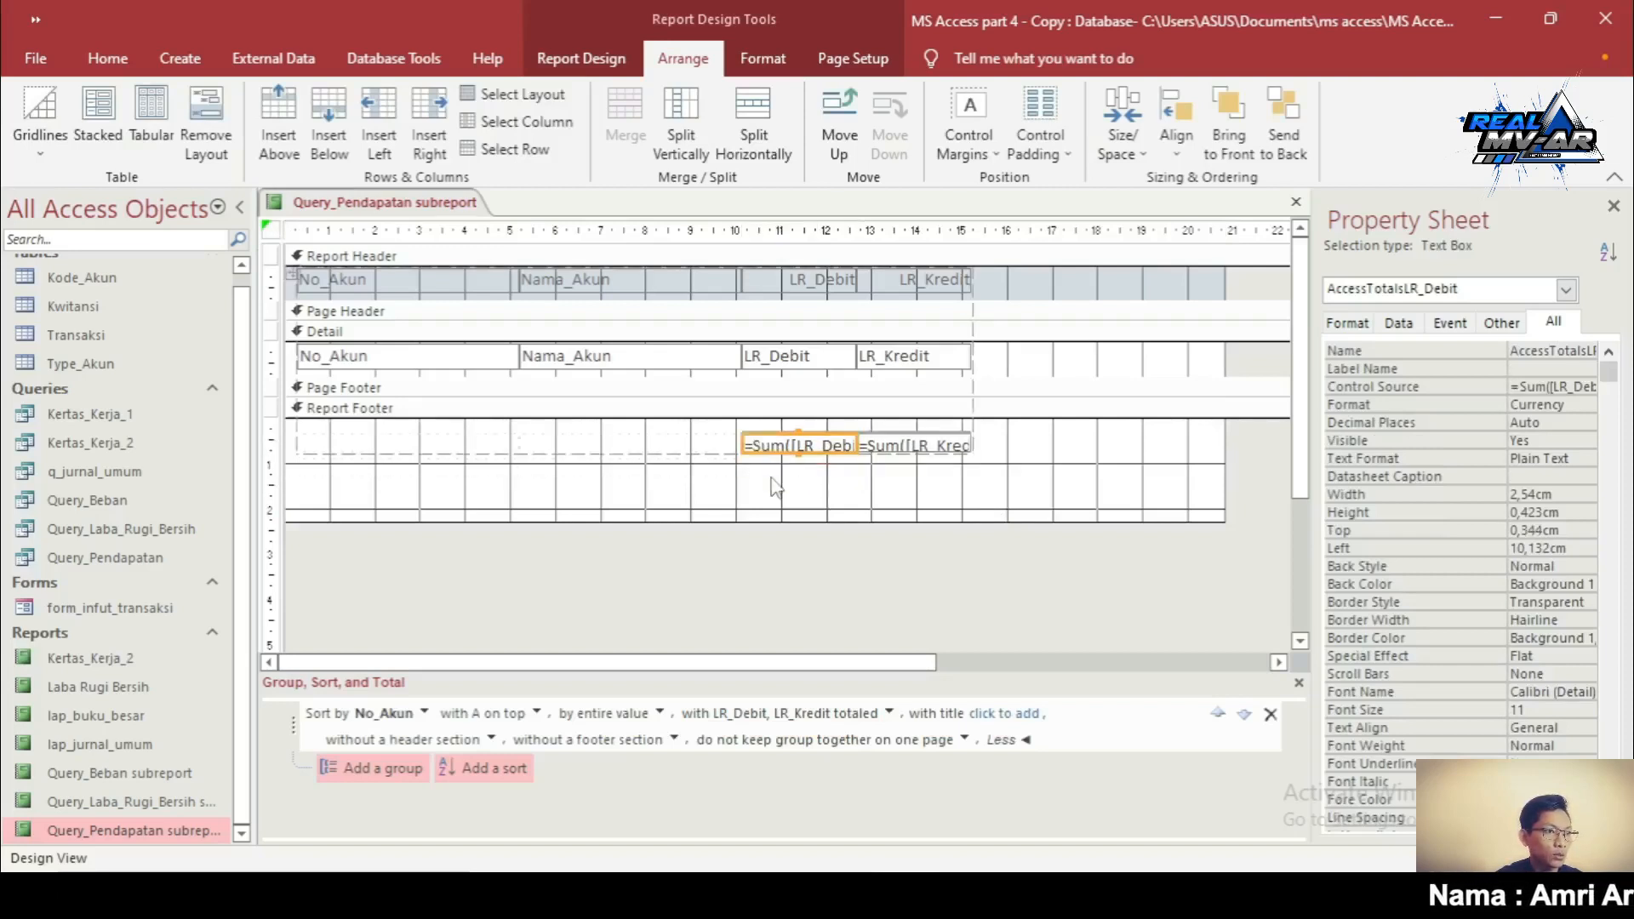
{"action": "left_click", "coordinate": [328, 145]}
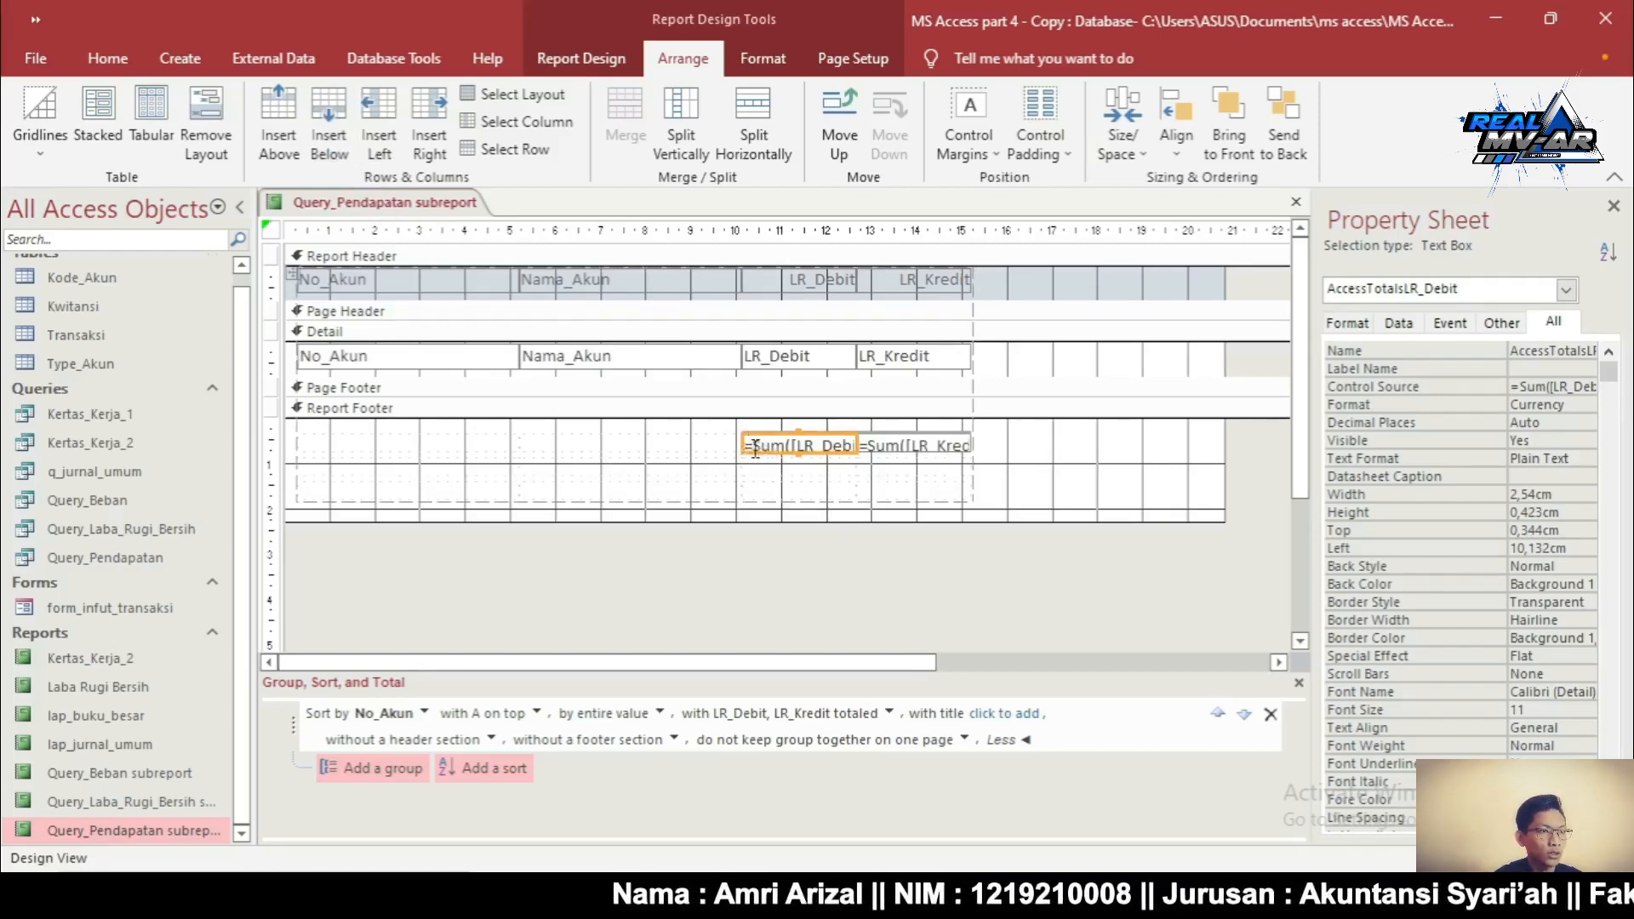
{"action": "left_click_drag", "start_coordinate": [751, 449], "coordinate": [753, 462]}
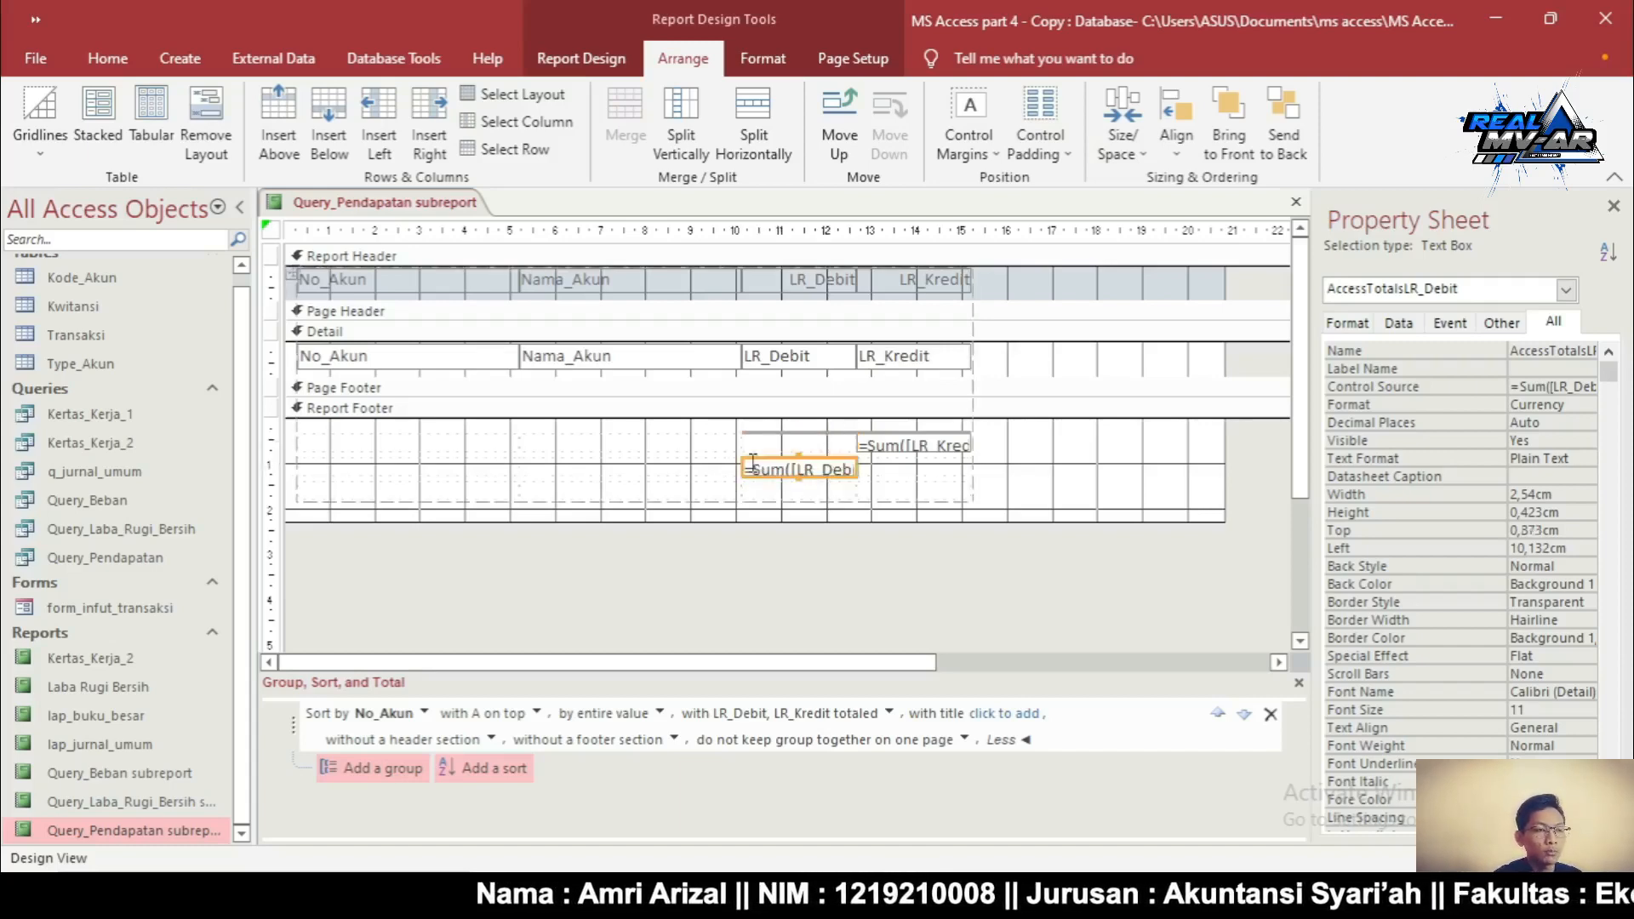
{"action": "left_click", "coordinate": [1040, 478]}
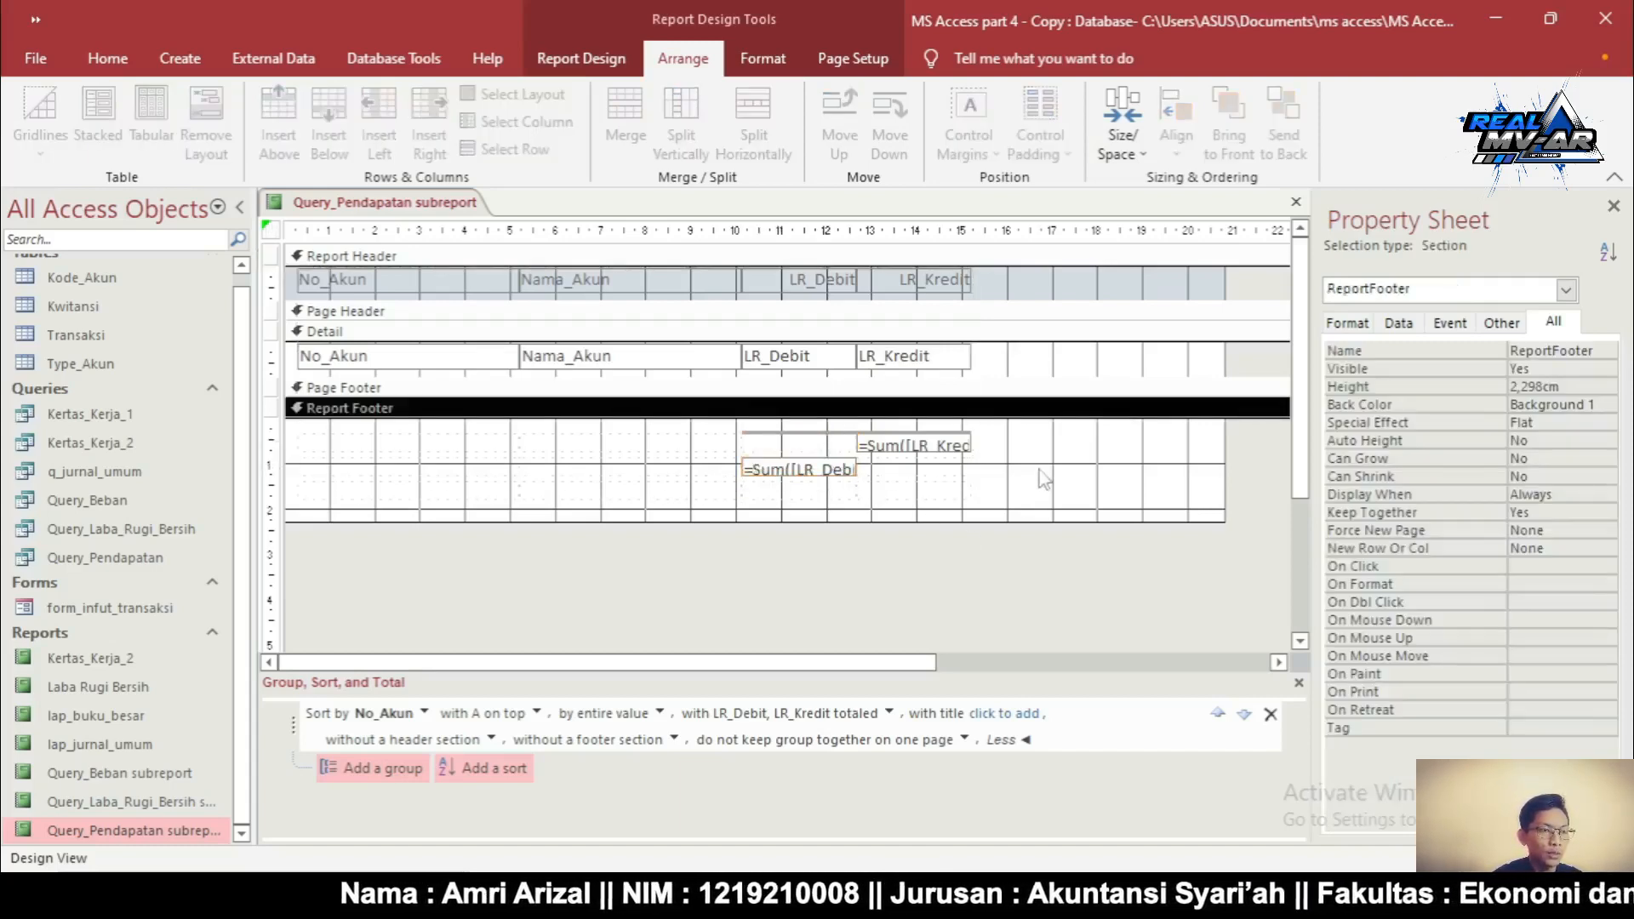
Add a text box control to the report footer
{"action": "left_click", "coordinate": [587, 59]}
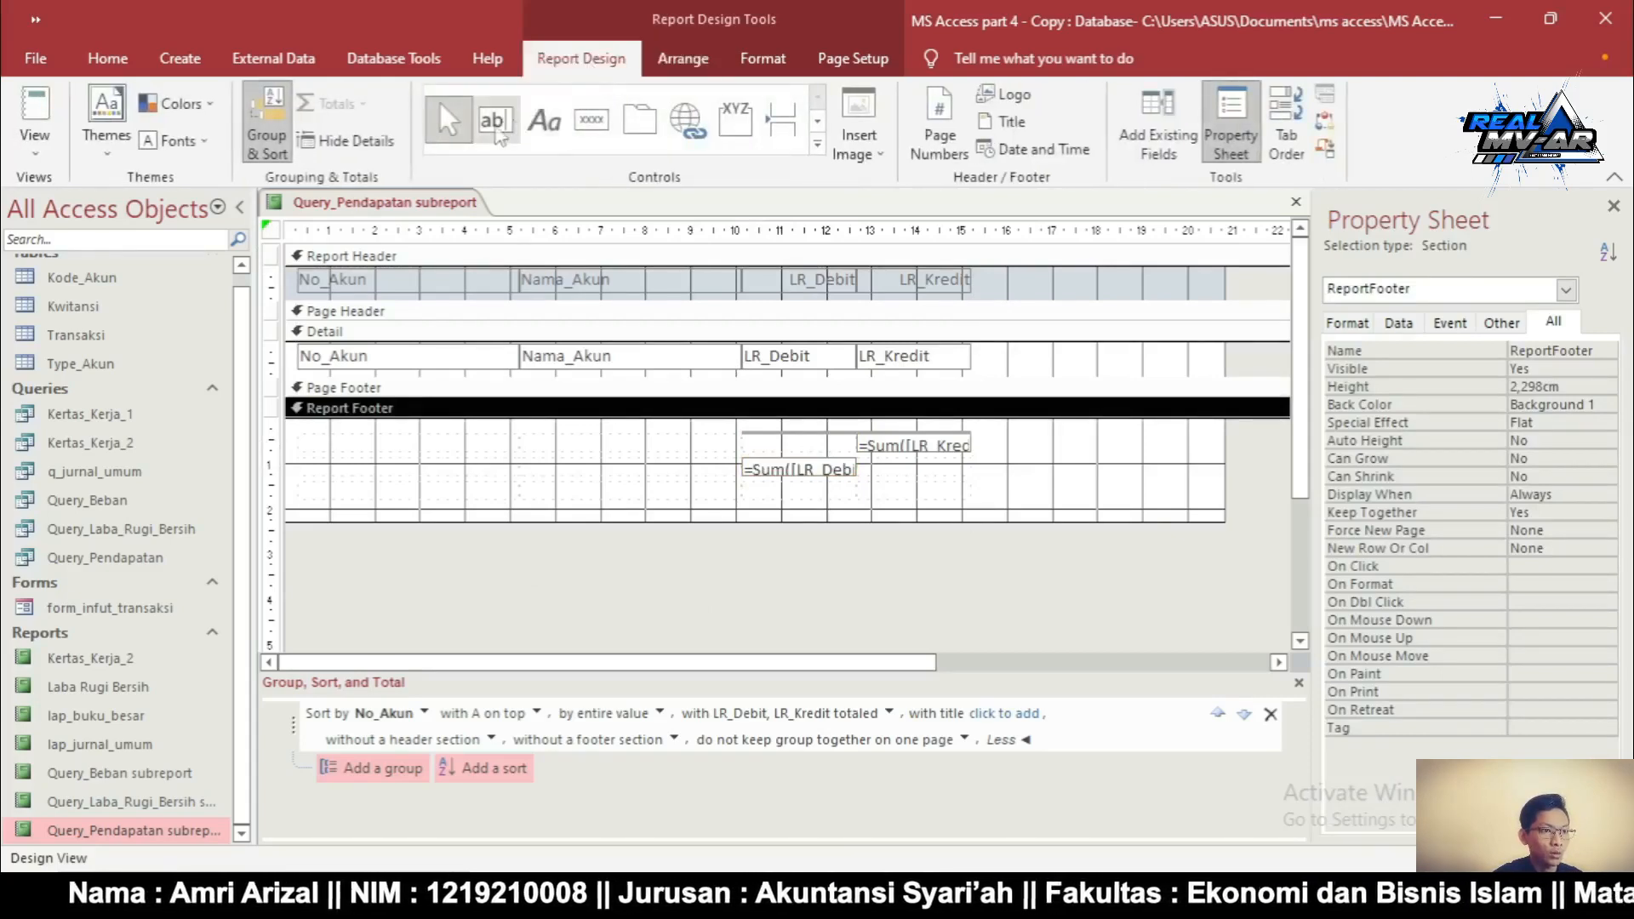
{"action": "left_click", "coordinate": [493, 128]}
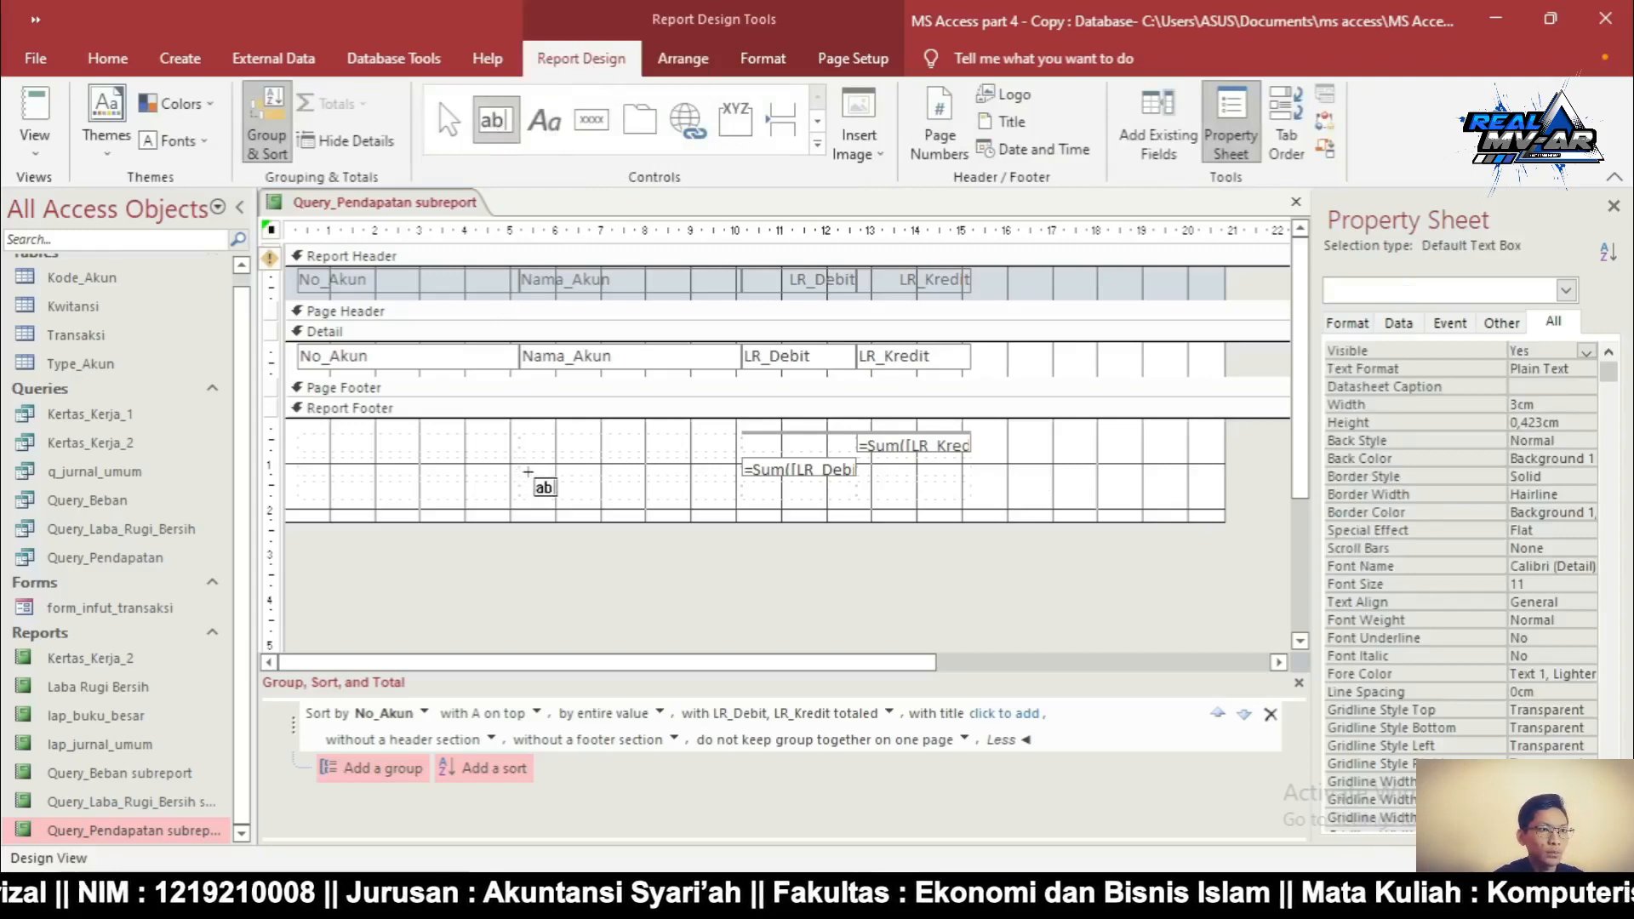
Add an unbound text box with its attached label to the empty area of the Report Footer section
{"action": "left_click", "coordinate": [527, 472]}
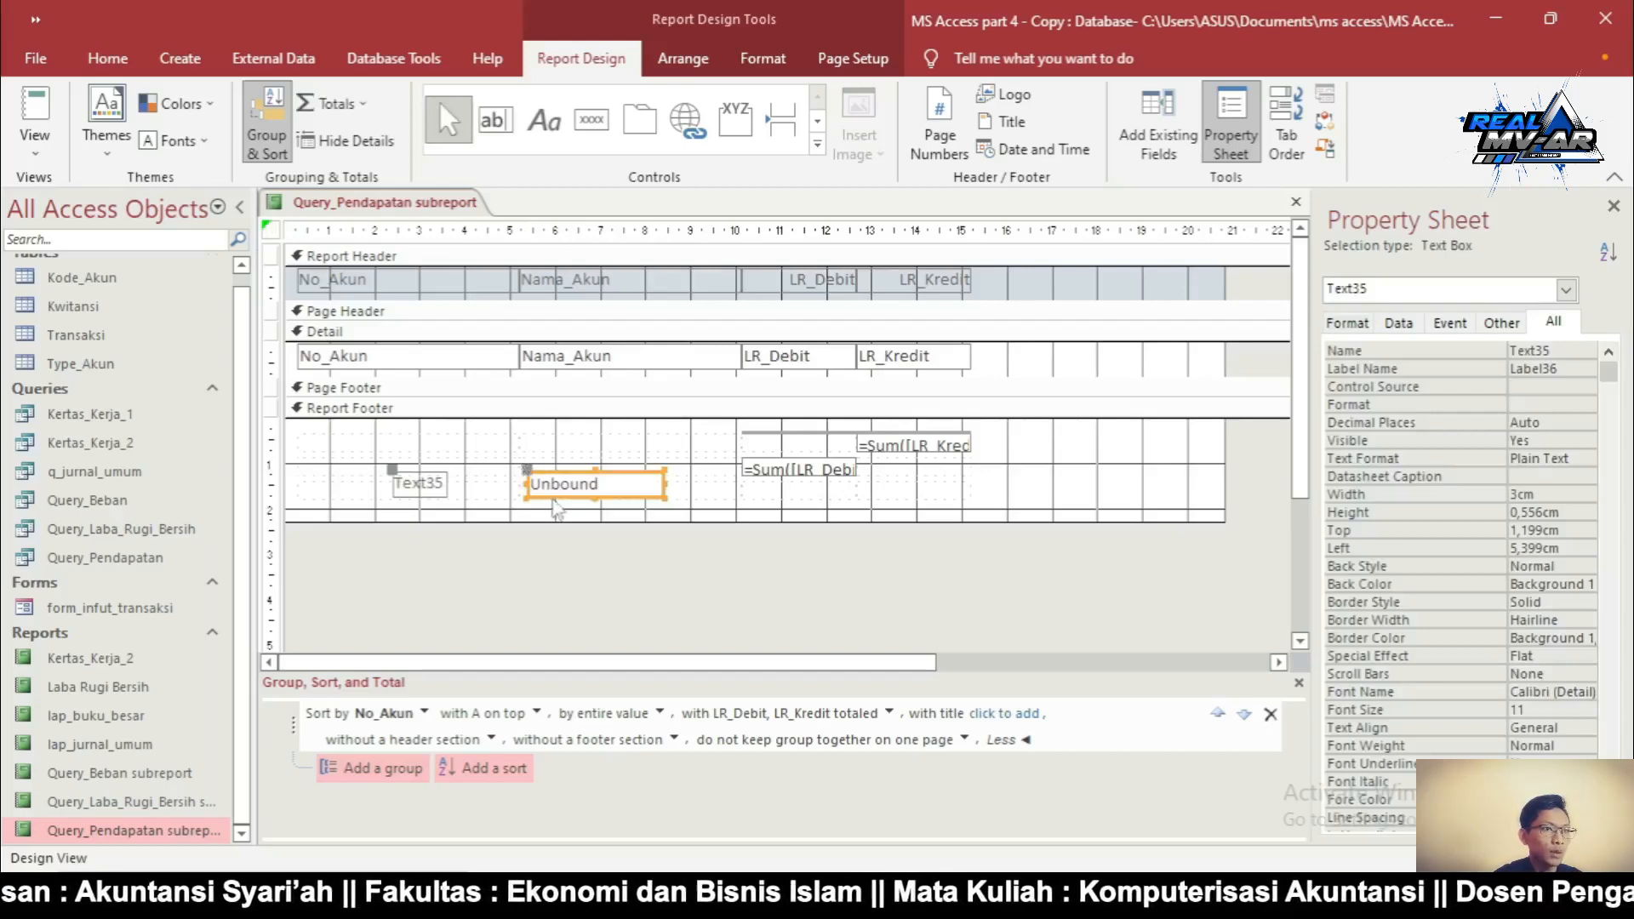
Try to dock the text box below the LR_Debit total and merge its label cell with the blank No_Akun cell
{"action": "left_click_drag", "start_coordinate": [554, 494], "coordinate": [749, 502]}
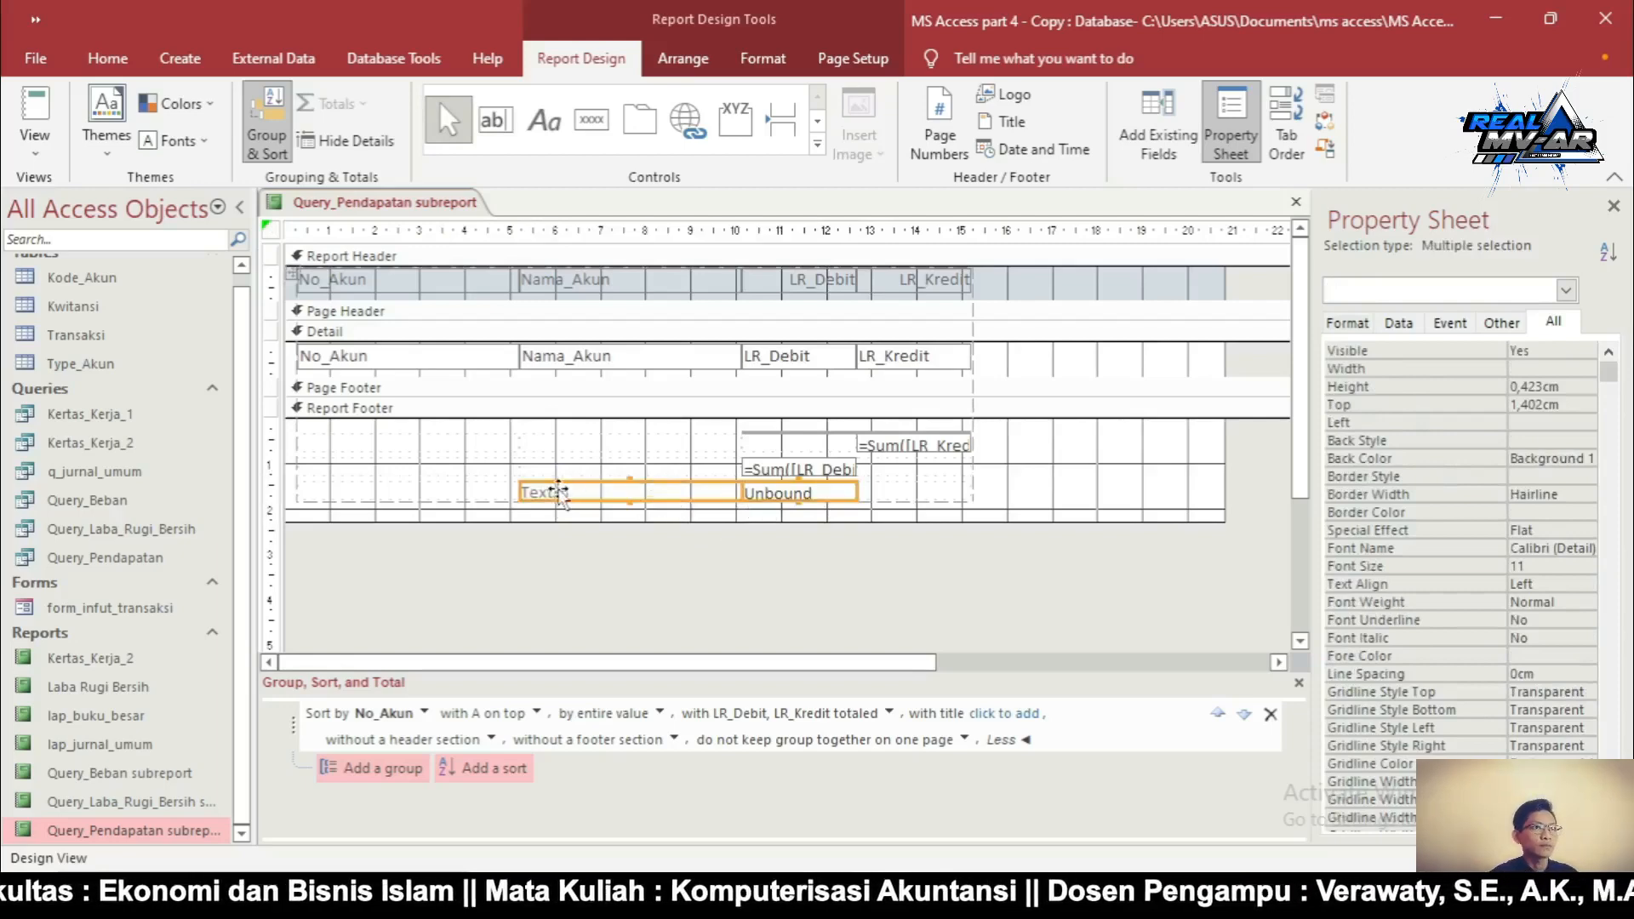
{"action": "left_click", "coordinate": [563, 453]}
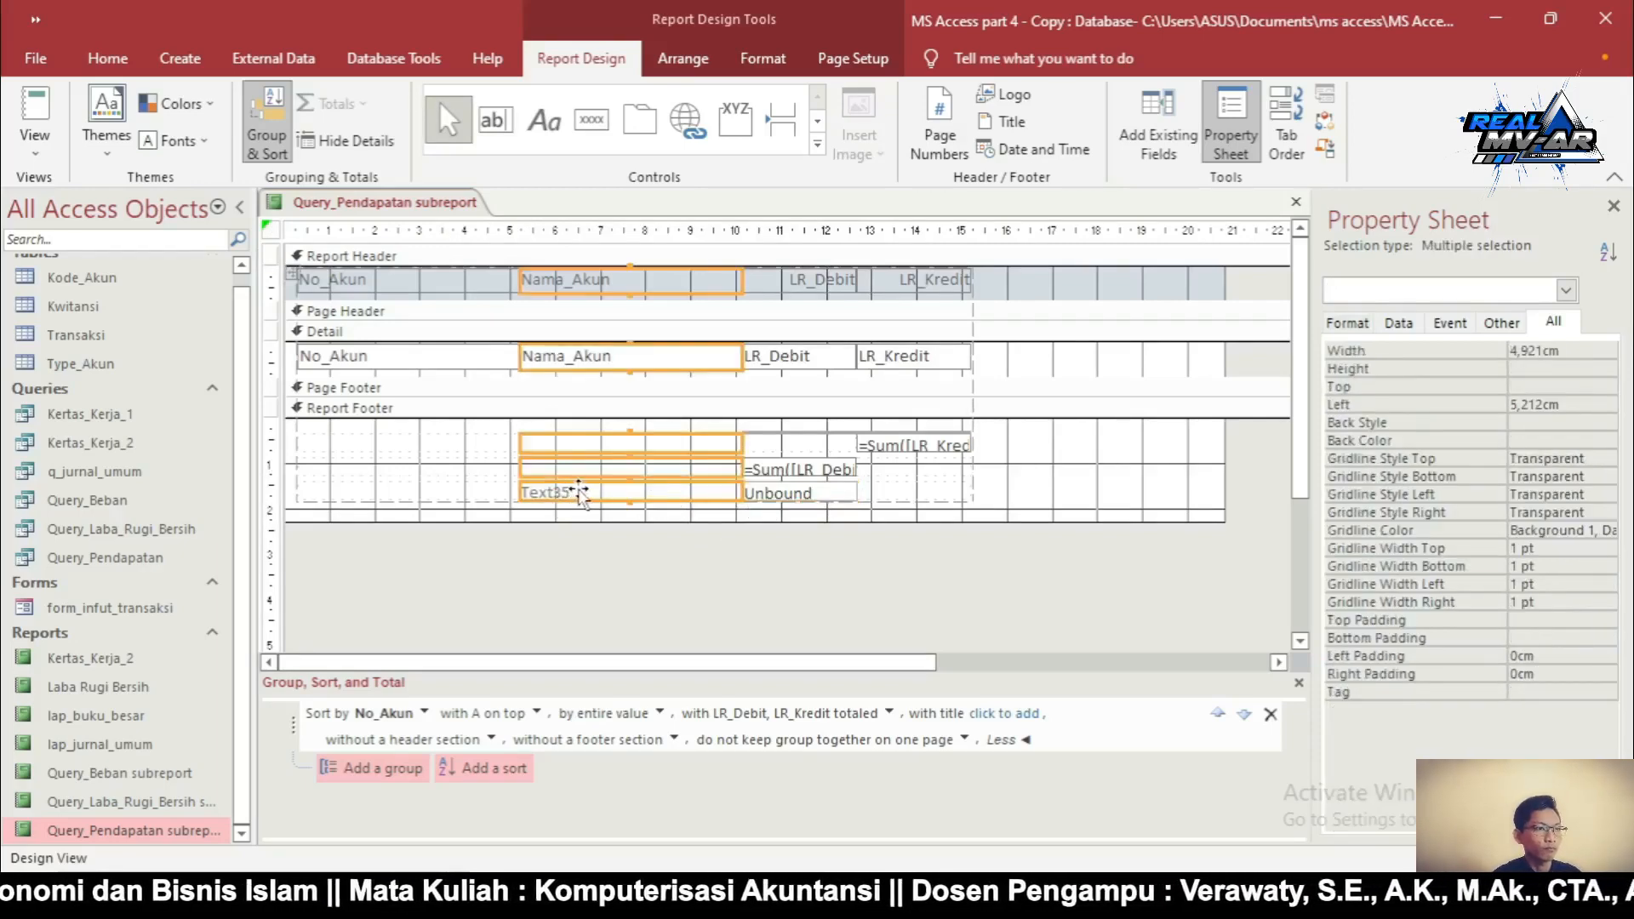
{"action": "left_click", "coordinate": [577, 492]}
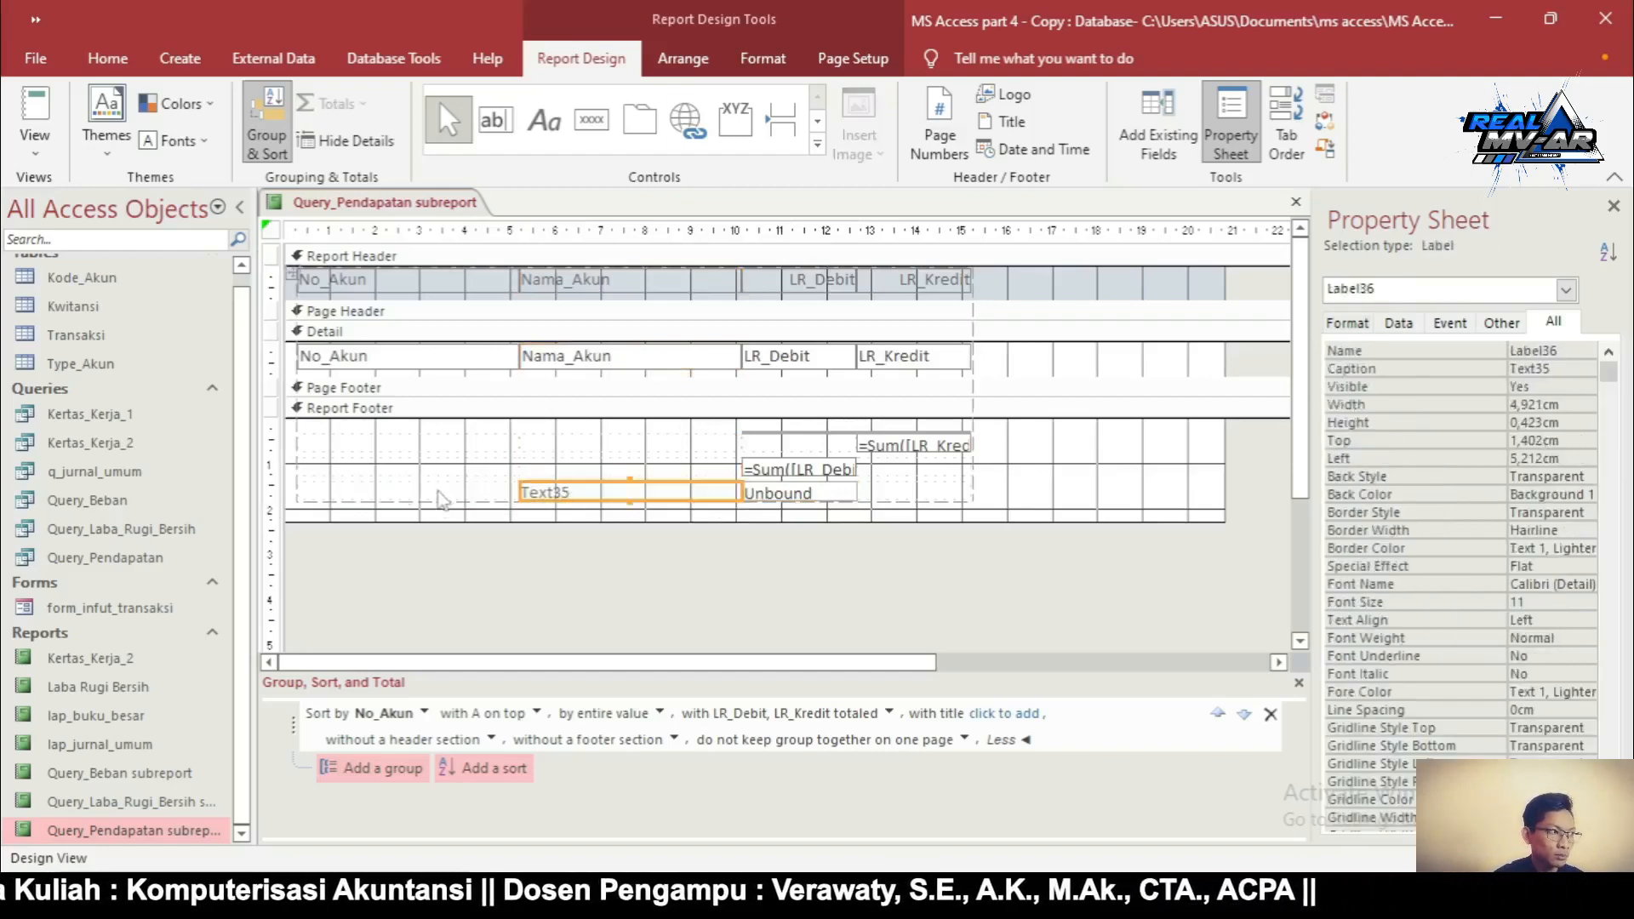
{"action": "left_click", "coordinate": [441, 500], "text": "shift"}
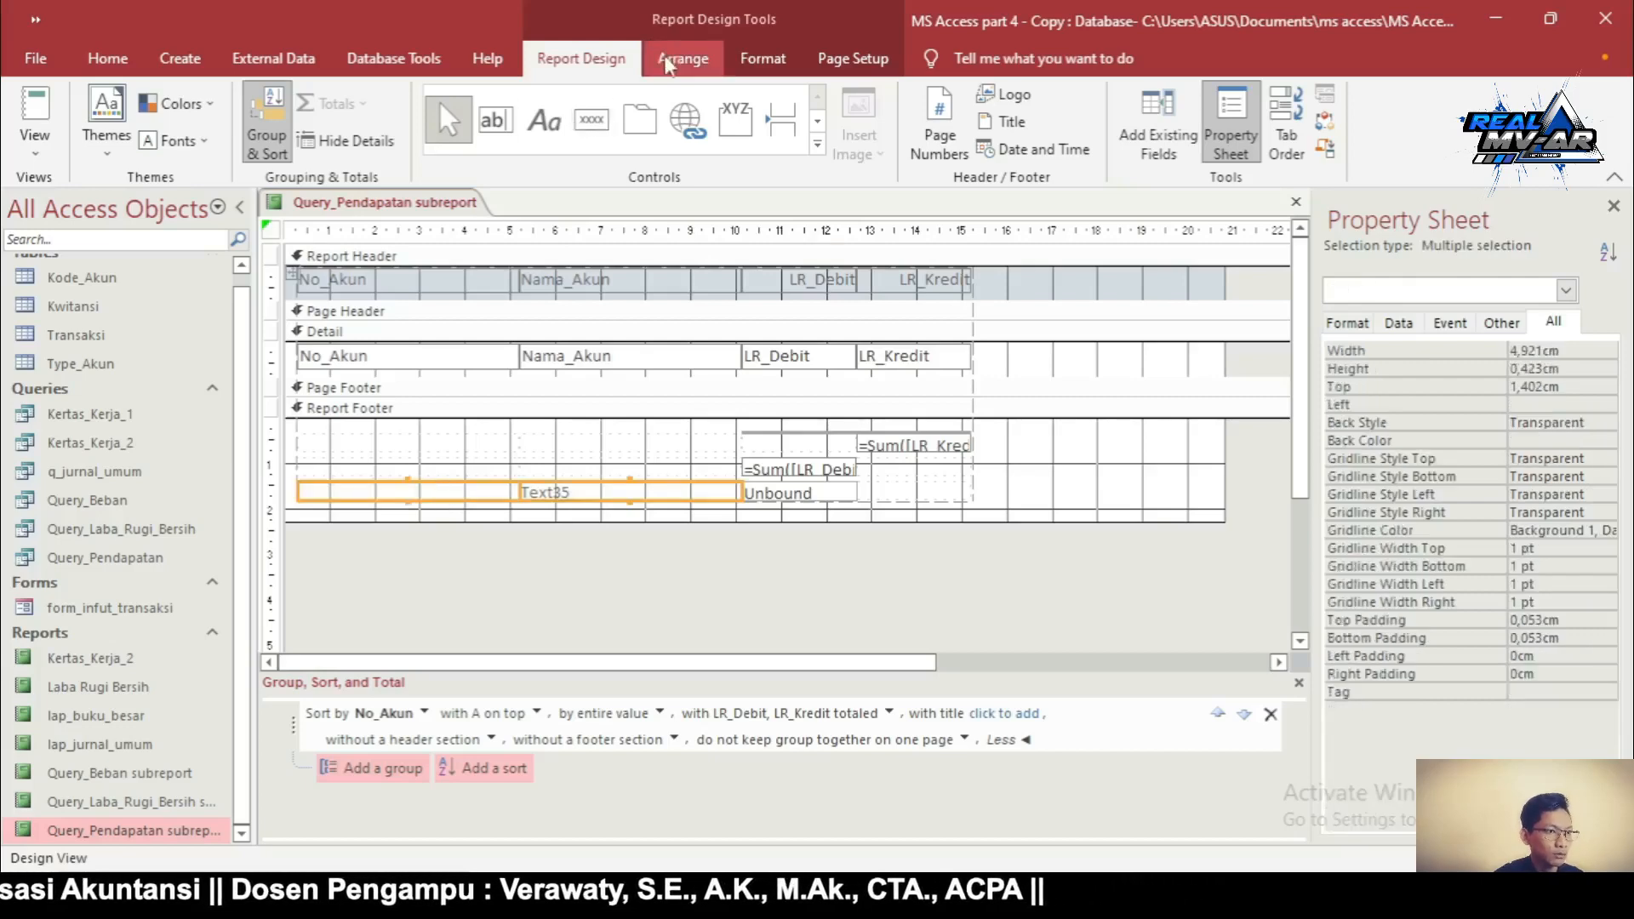
{"action": "left_click", "coordinate": [670, 60]}
{"action": "left_click", "coordinate": [625, 115]}
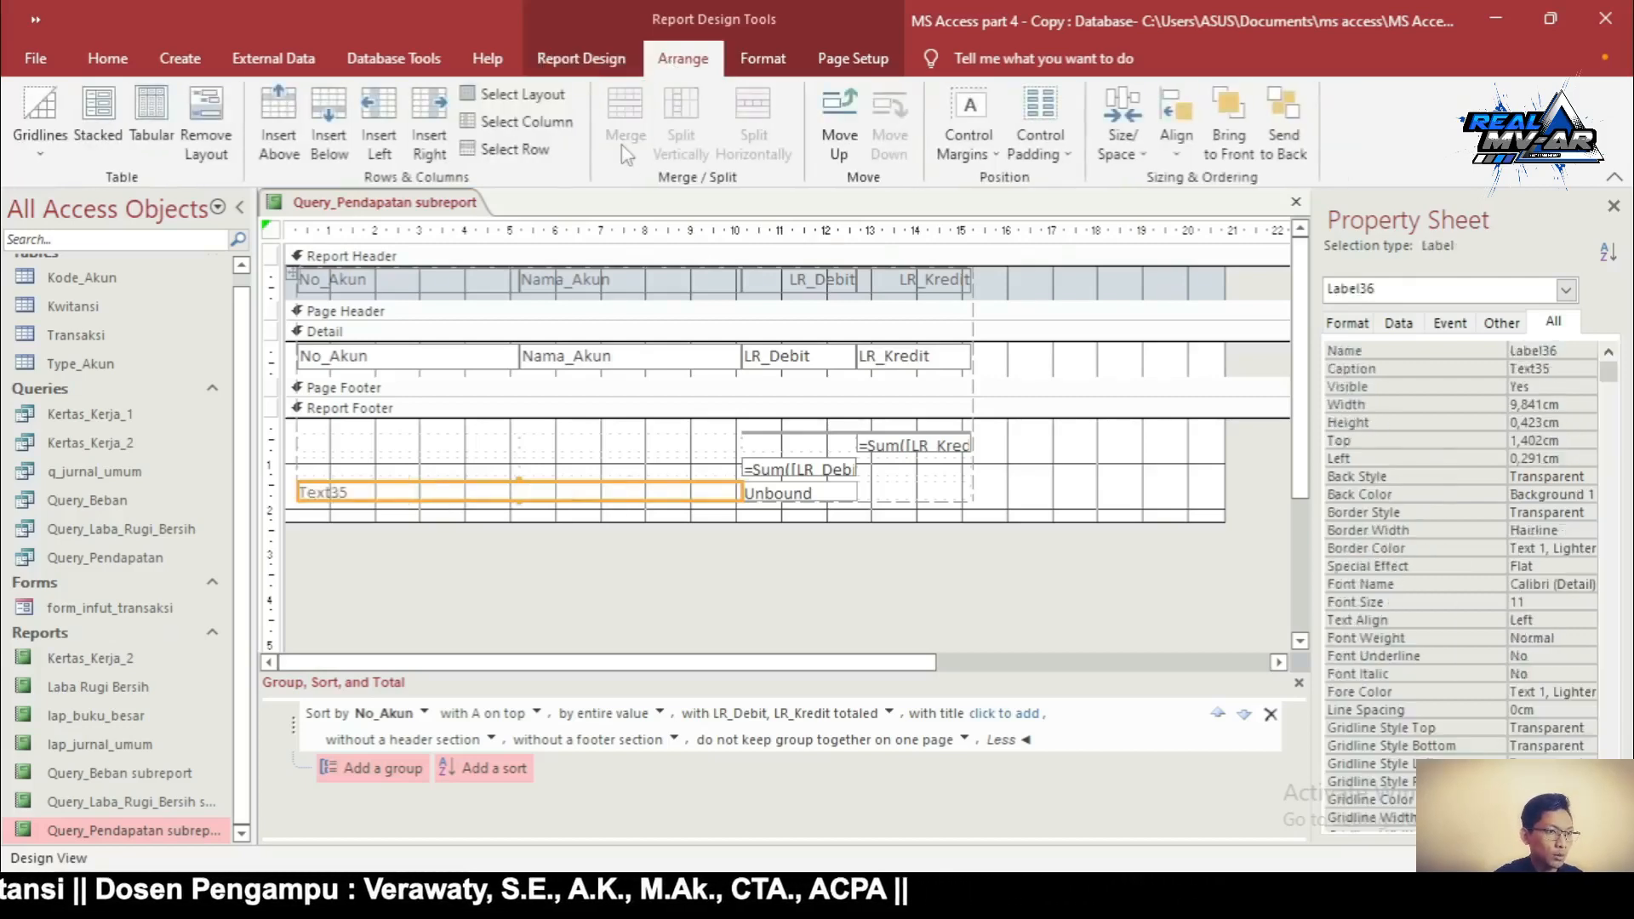
Replace the merged label's caption with PENDAPATAN BERSIH
{"action": "left_click", "coordinate": [396, 494]}
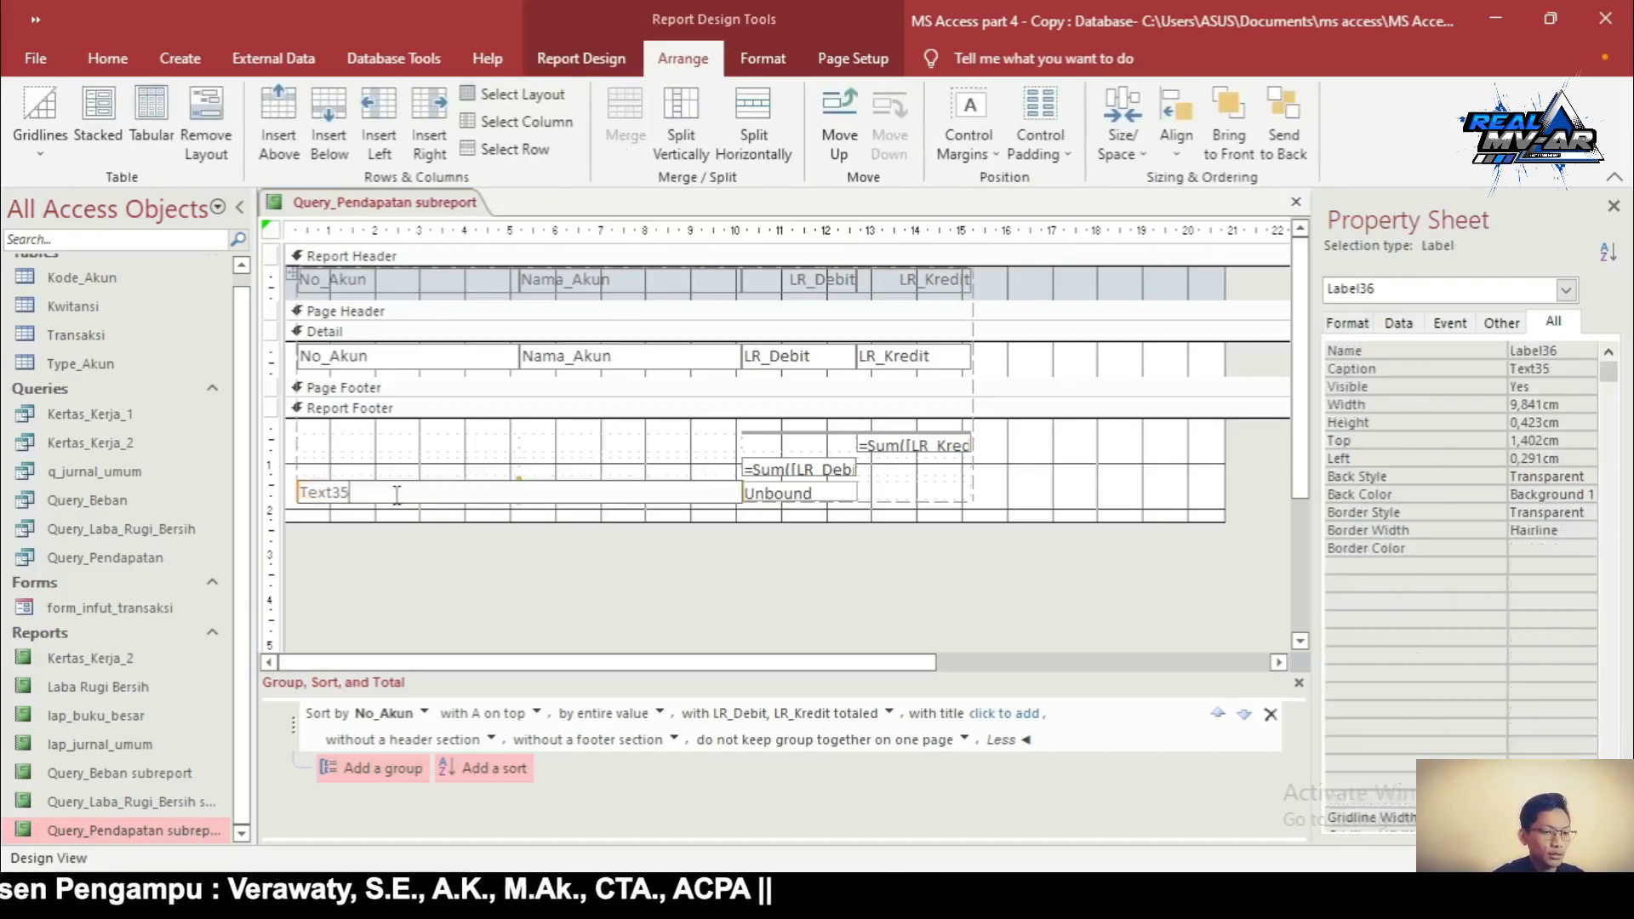
{"action": "key", "text": "BackSpace"}
{"action": "key", "text": "BackSpace"}
{"action": "key", "text": "BackSpace"}
{"action": "key", "text": "BackSpace"}
{"action": "key", "text": "BackSpace"}
{"action": "key", "text": "BackSpace"}
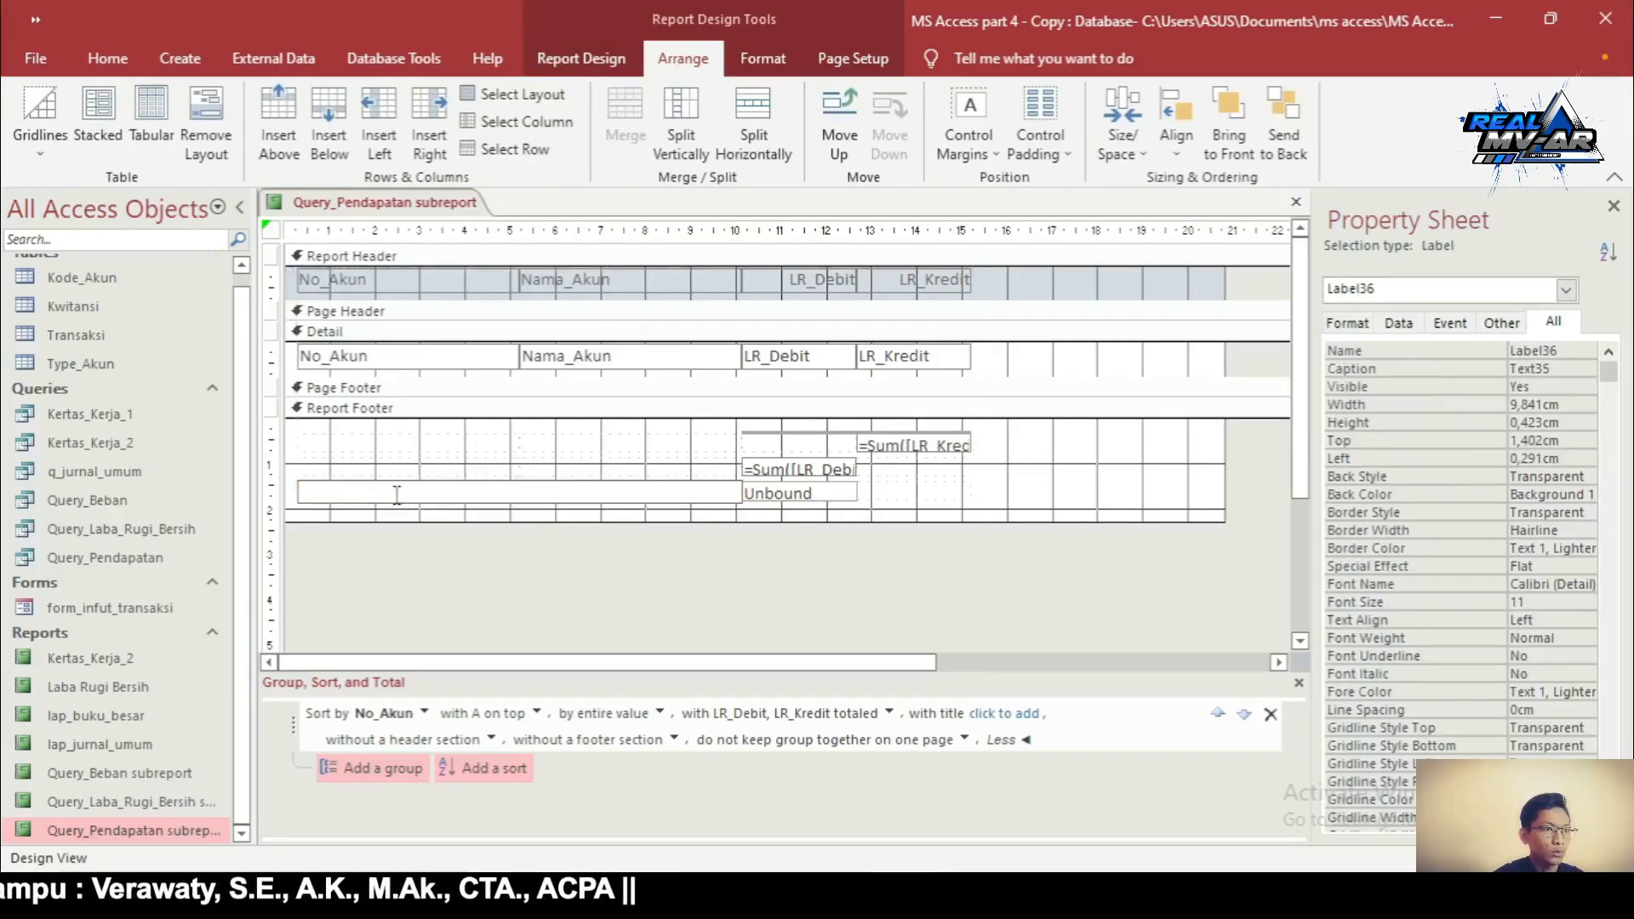
{"action": "key", "text": "Caps_Lock"}
{"action": "type", "text": "PE"}
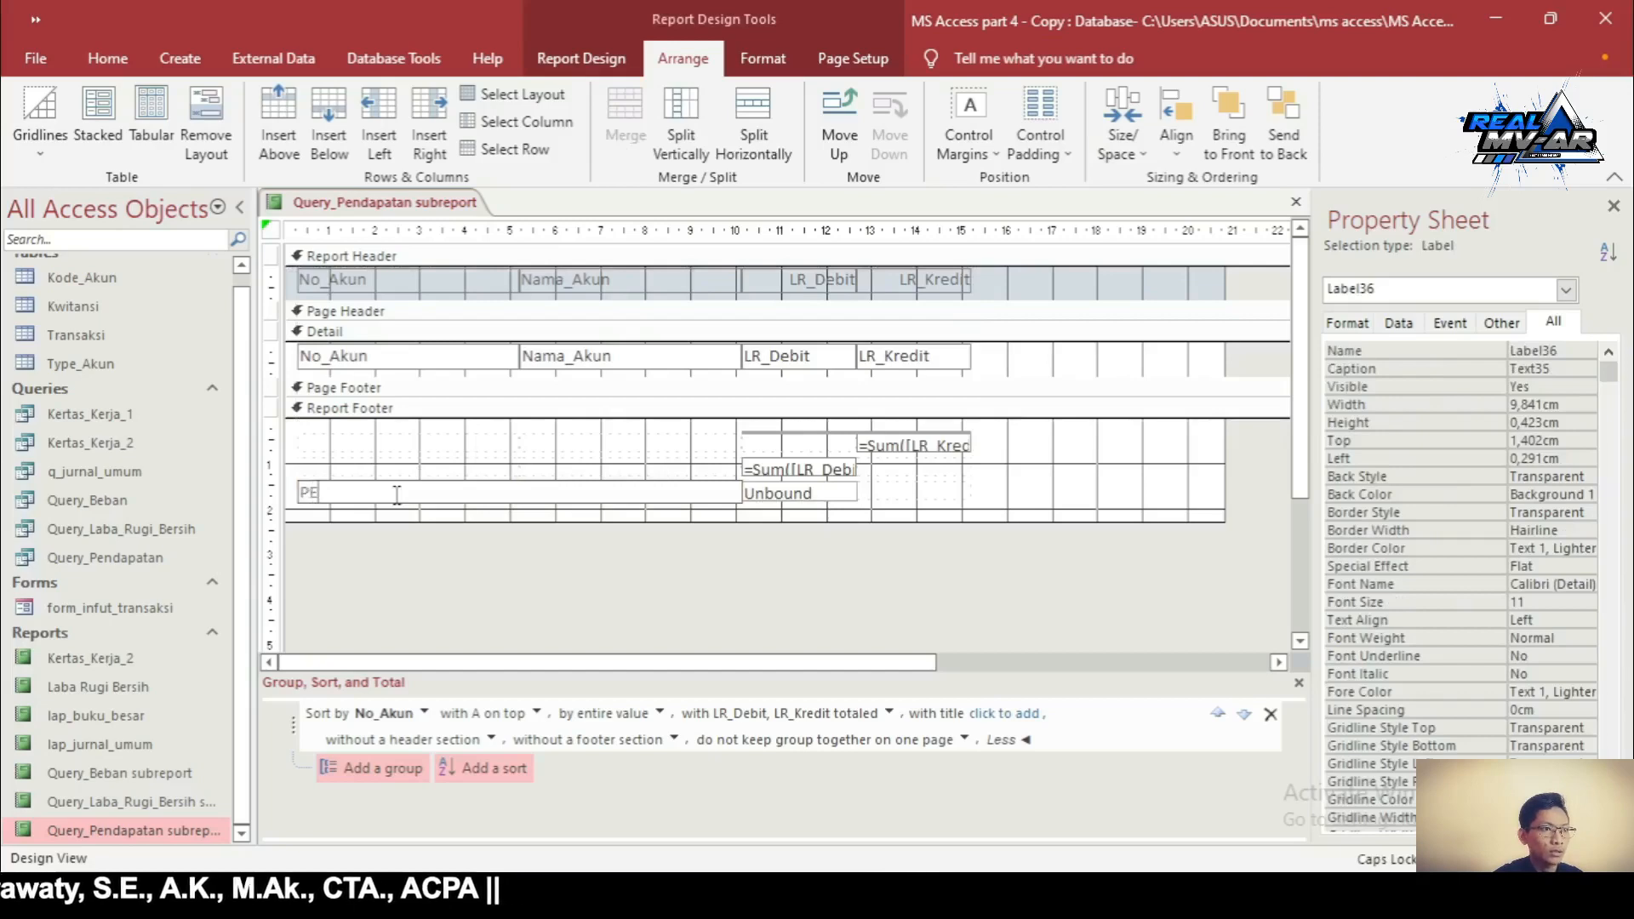
{"action": "type", "text": "NDAPATAN BERSIH"}
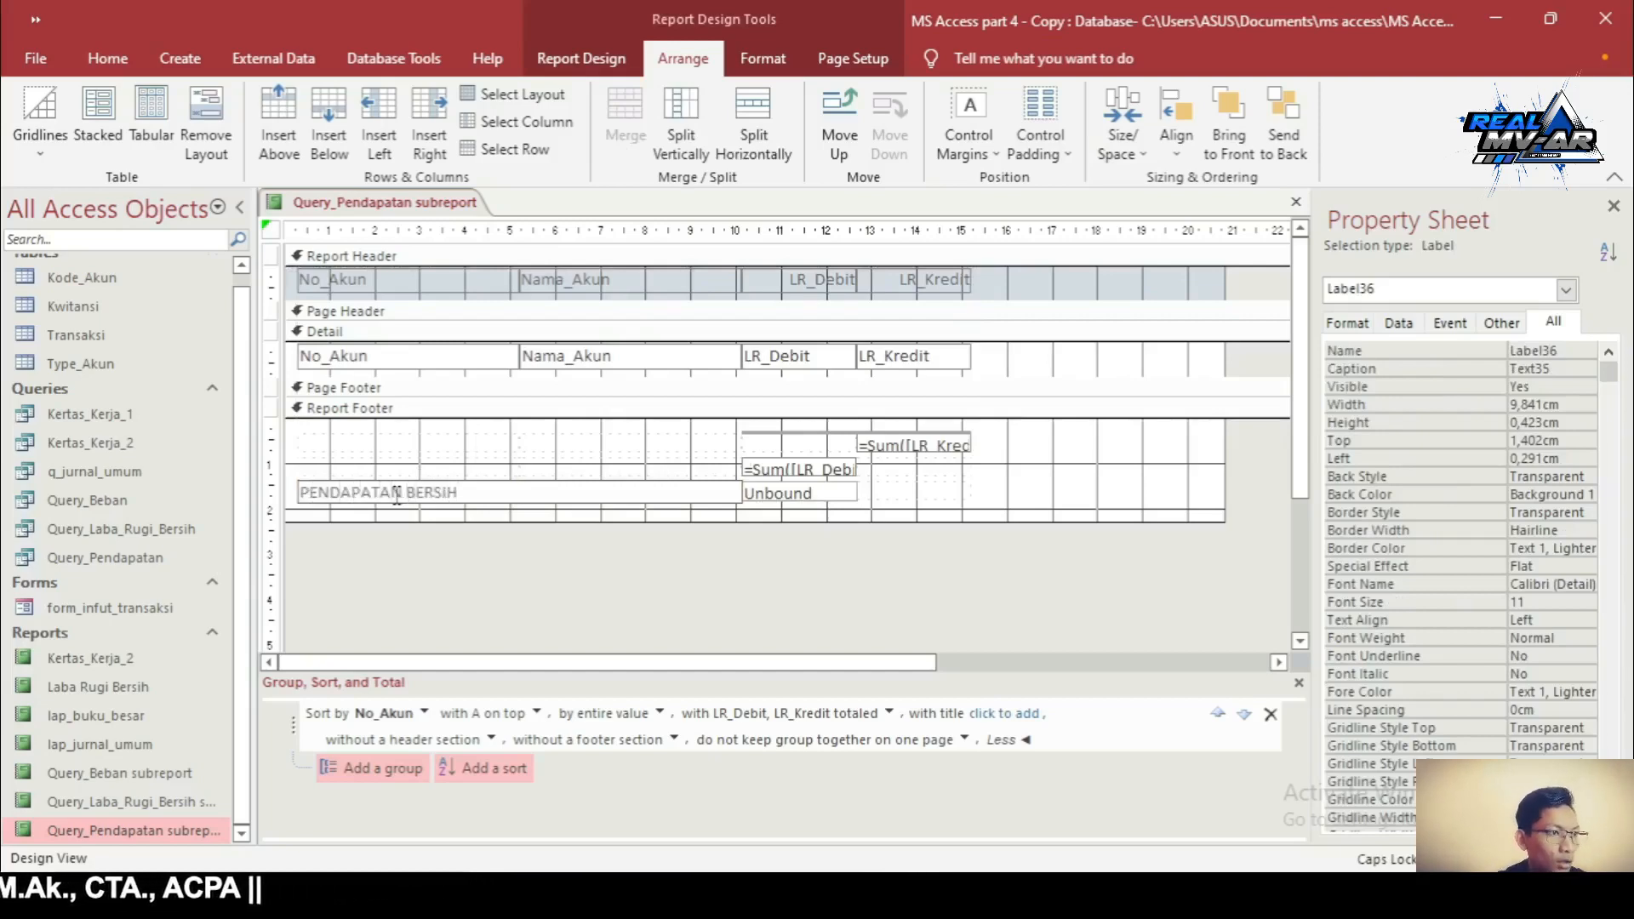
{"action": "key", "text": "Return"}
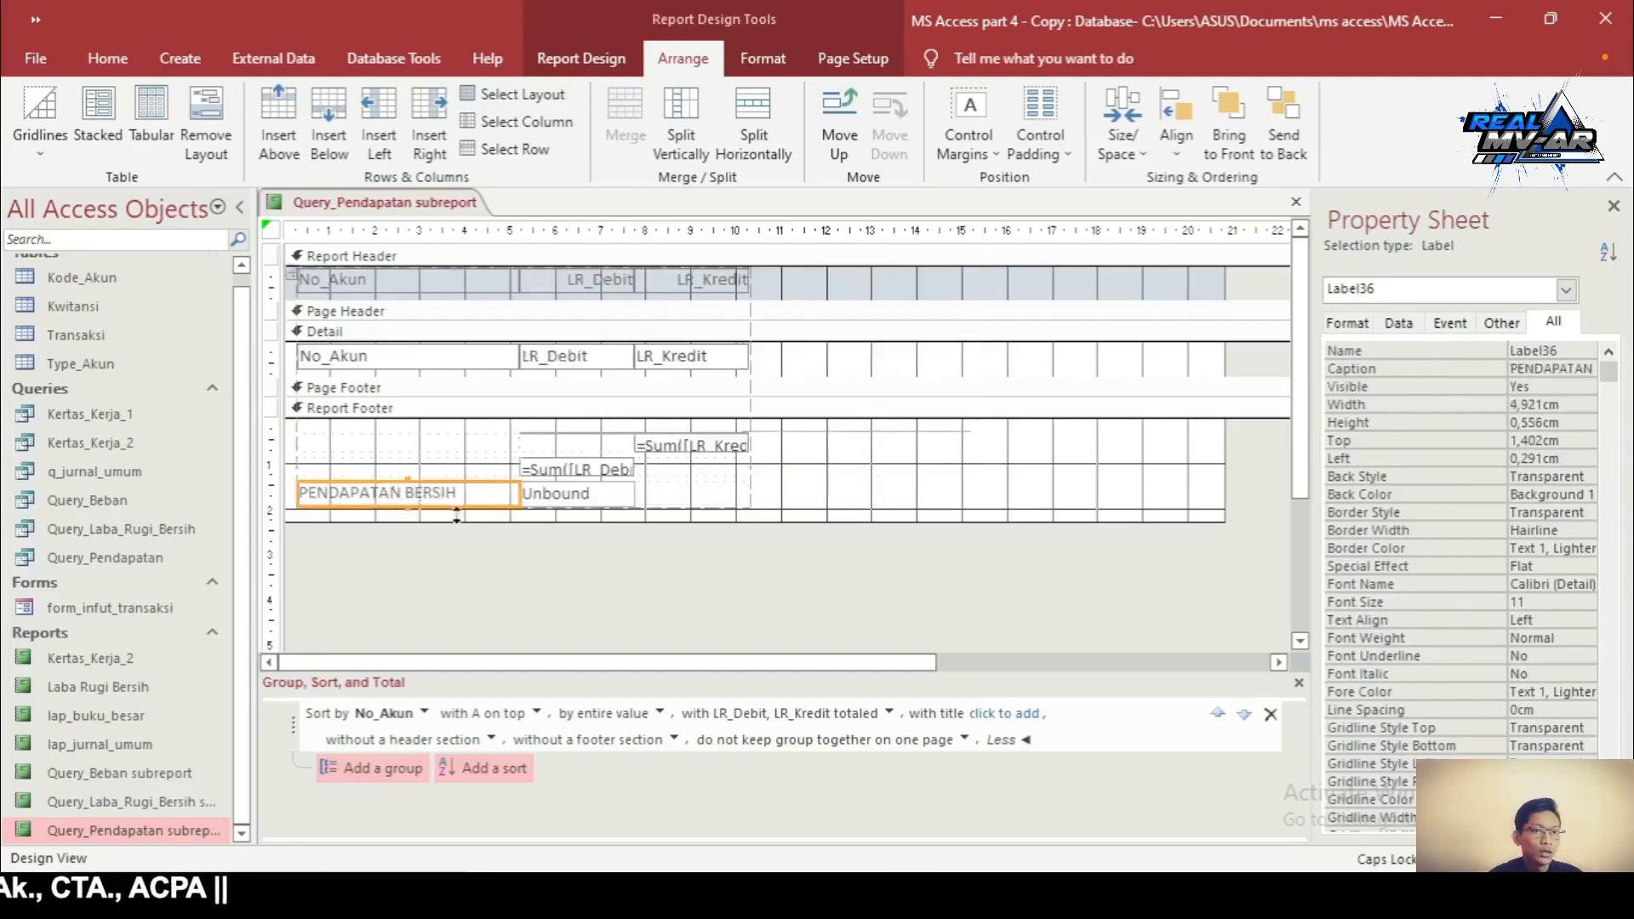
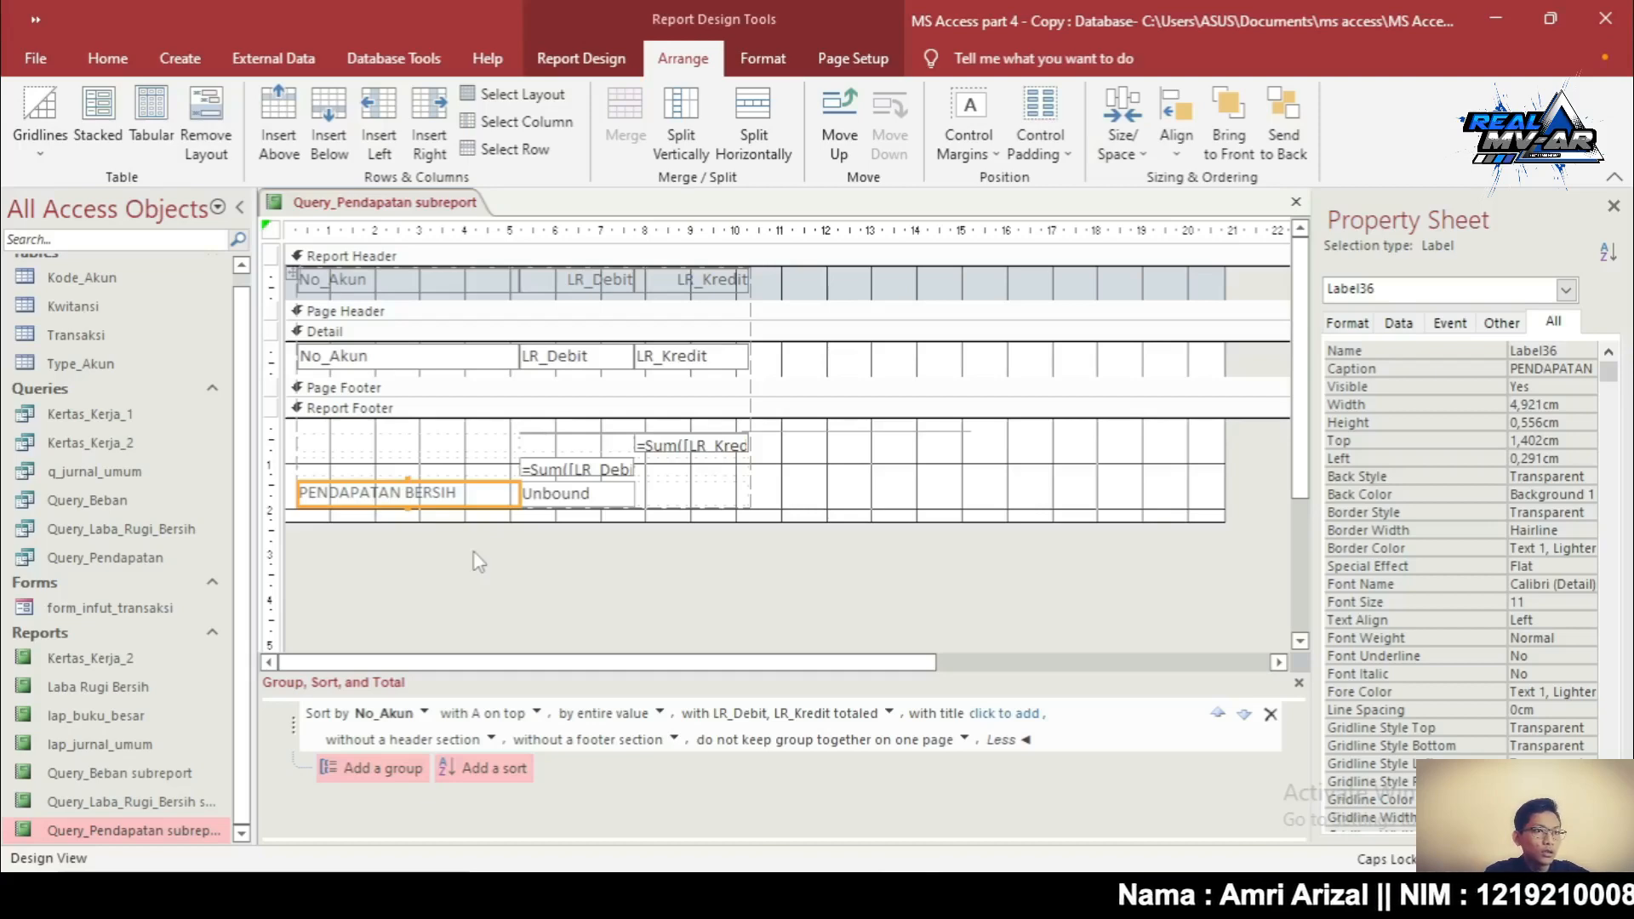
Undo the caption change, the cell merge and the docking of the text box into the footer layout
{"action": "key", "text": "ctrl+z"}
{"action": "key", "text": "ctrl+z"}
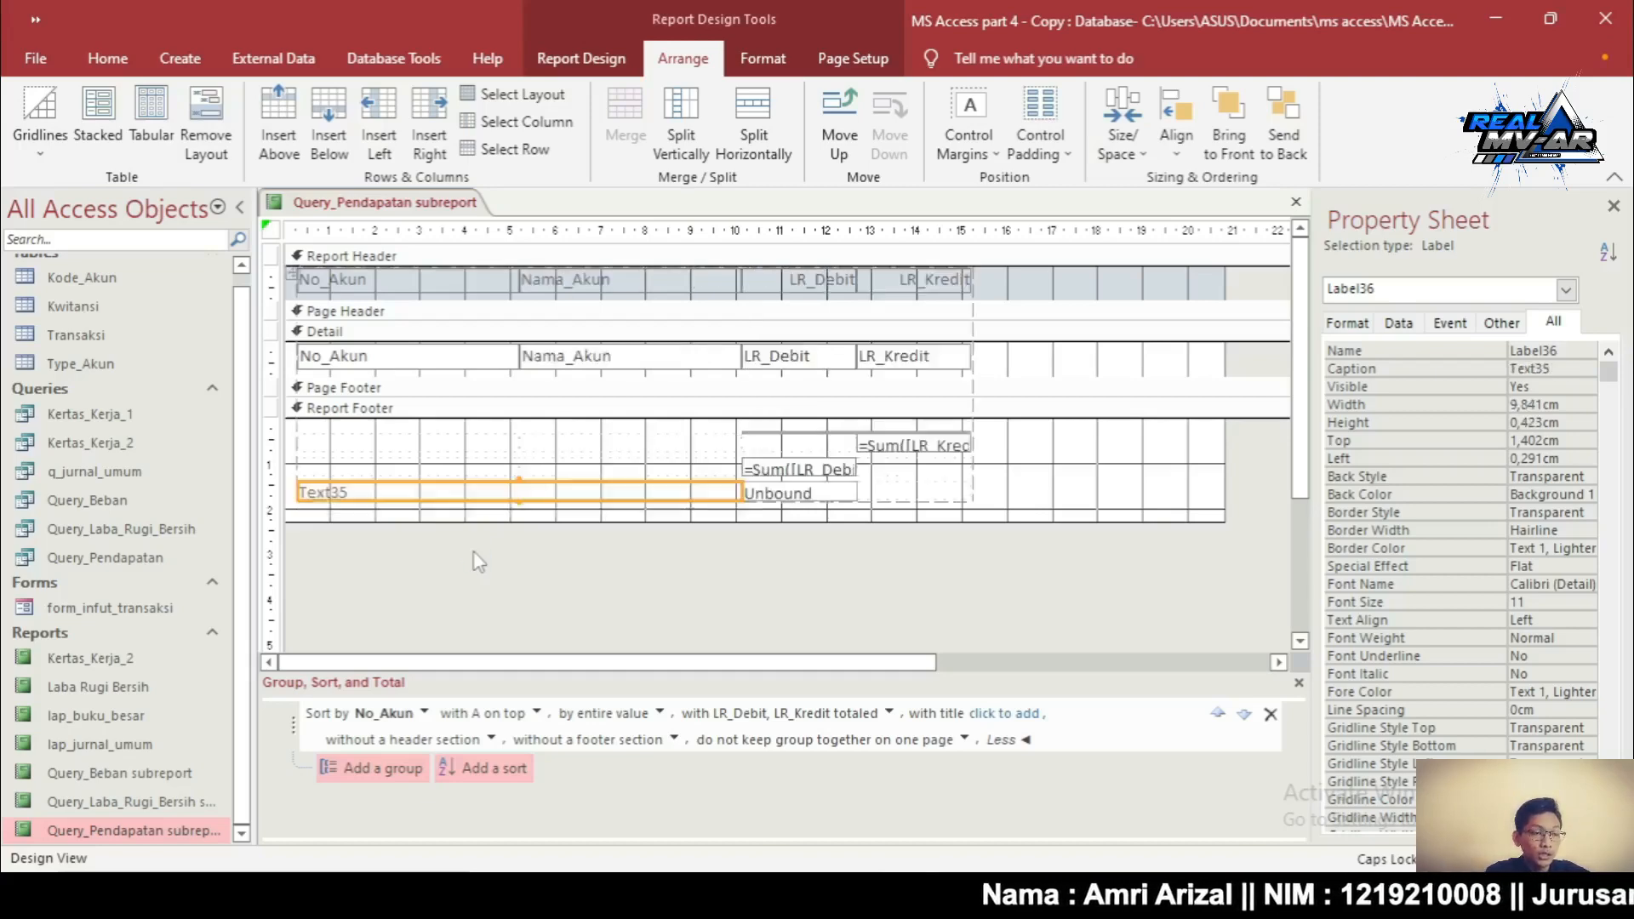
{"action": "key", "text": "ctrl+z"}
{"action": "key", "text": "ctrl+z"}
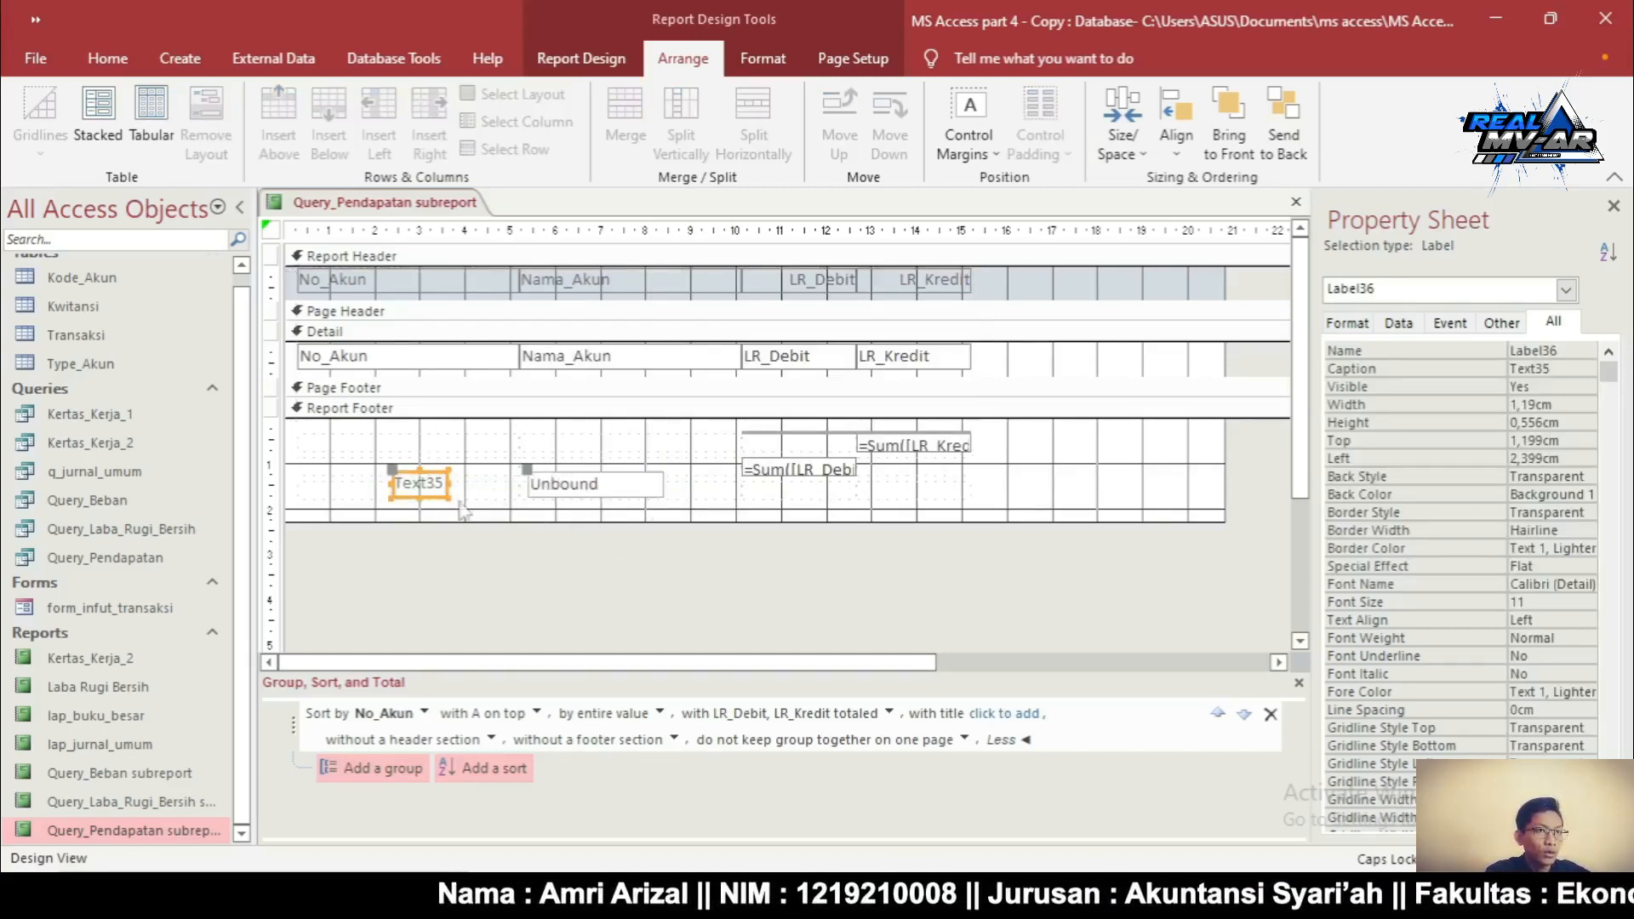
Change the caption of the label attached to the unbound footer text box to PENDAPATAN BERSIH
{"action": "left_click", "coordinate": [437, 484]}
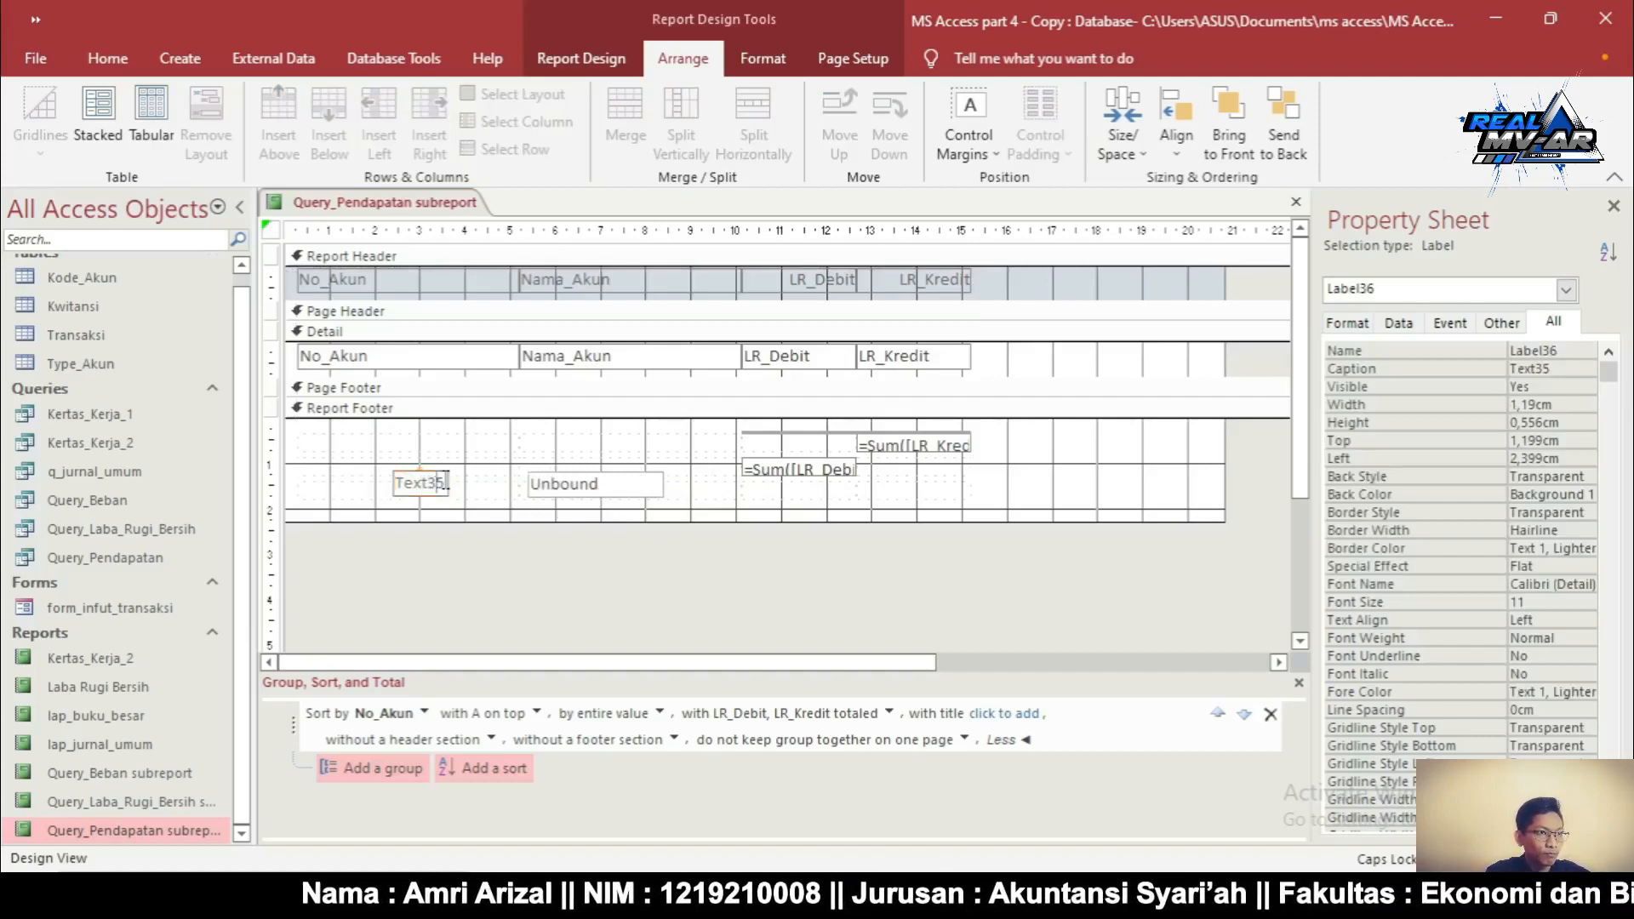
{"action": "left_click_drag", "start_coordinate": [445, 484], "coordinate": [396, 487]}
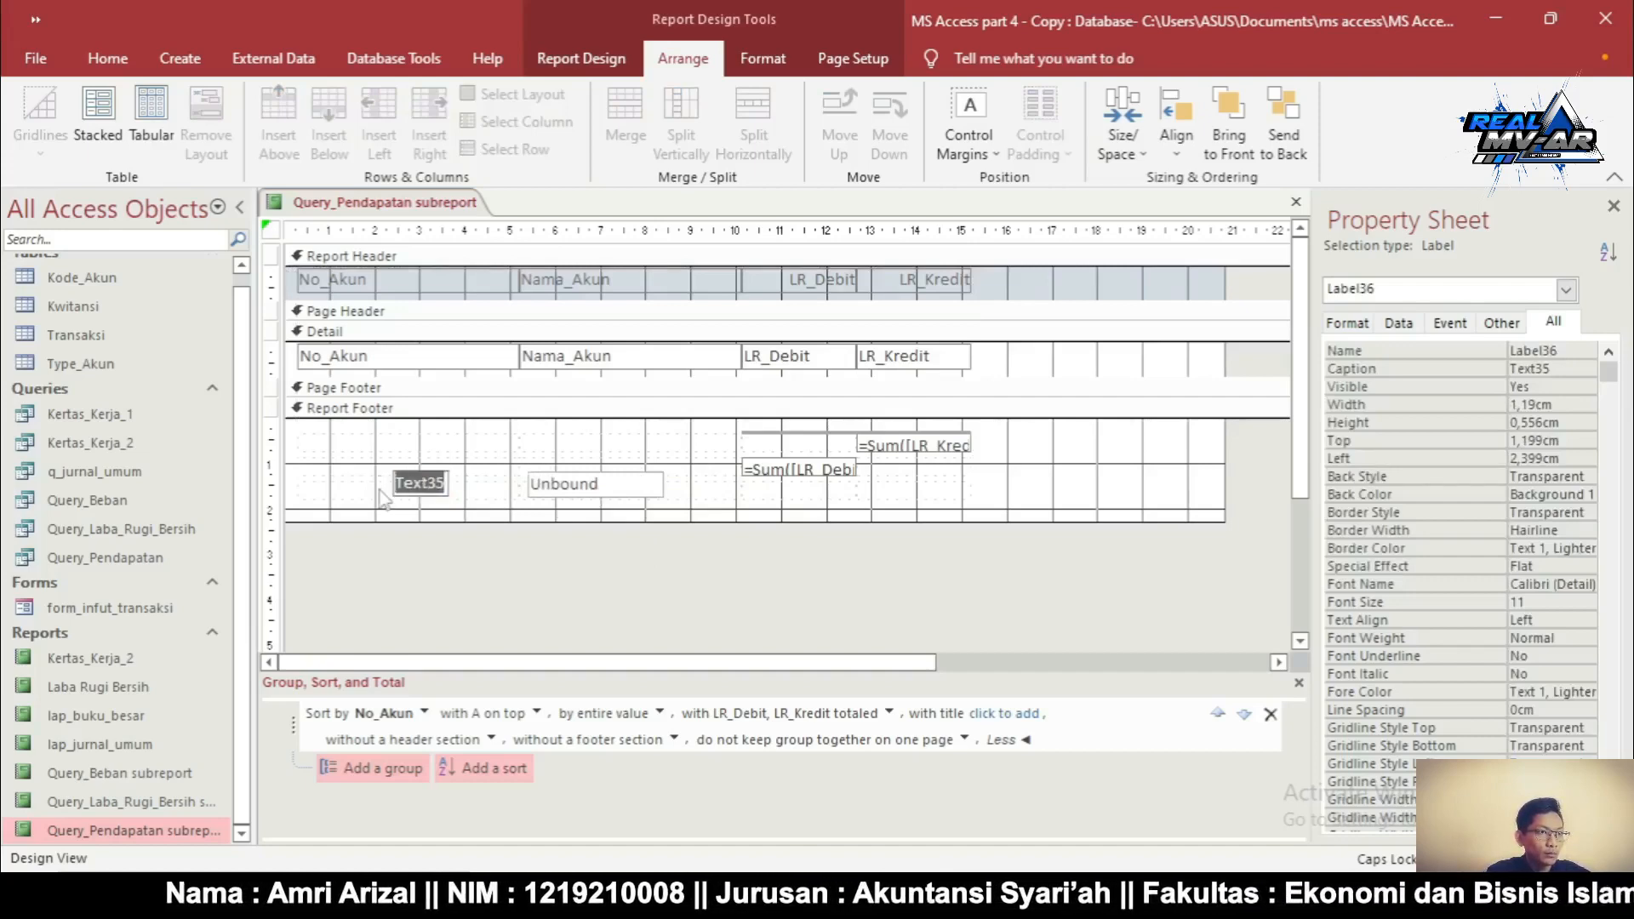
{"action": "type", "text": "PENDAPATAN"}
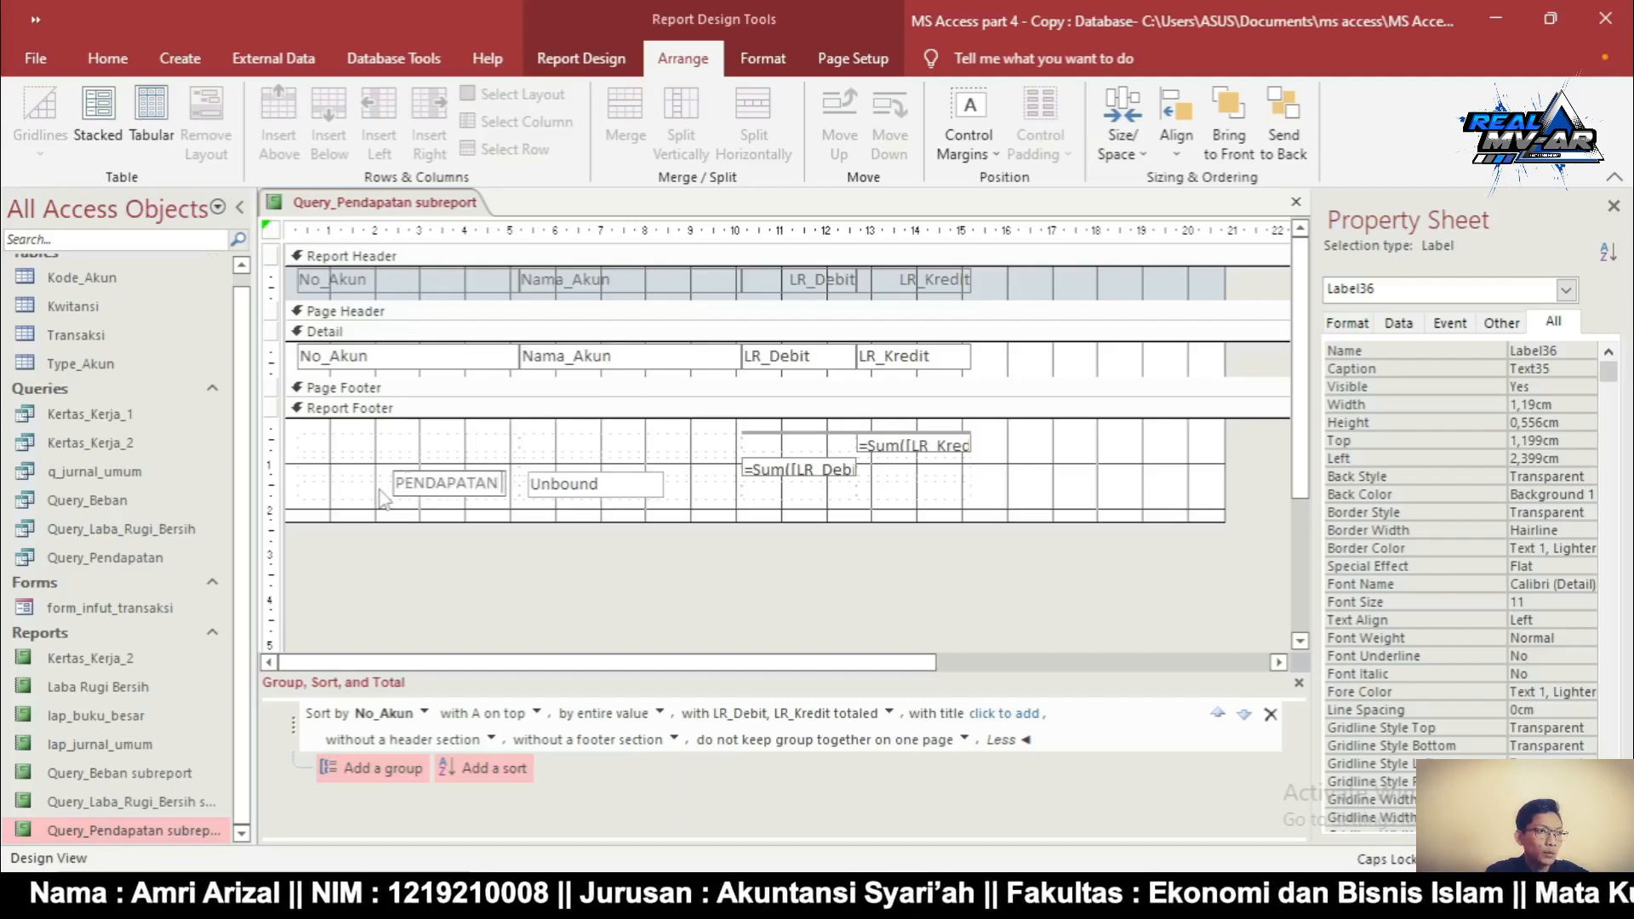
{"action": "type", "text": " BERSIH"}
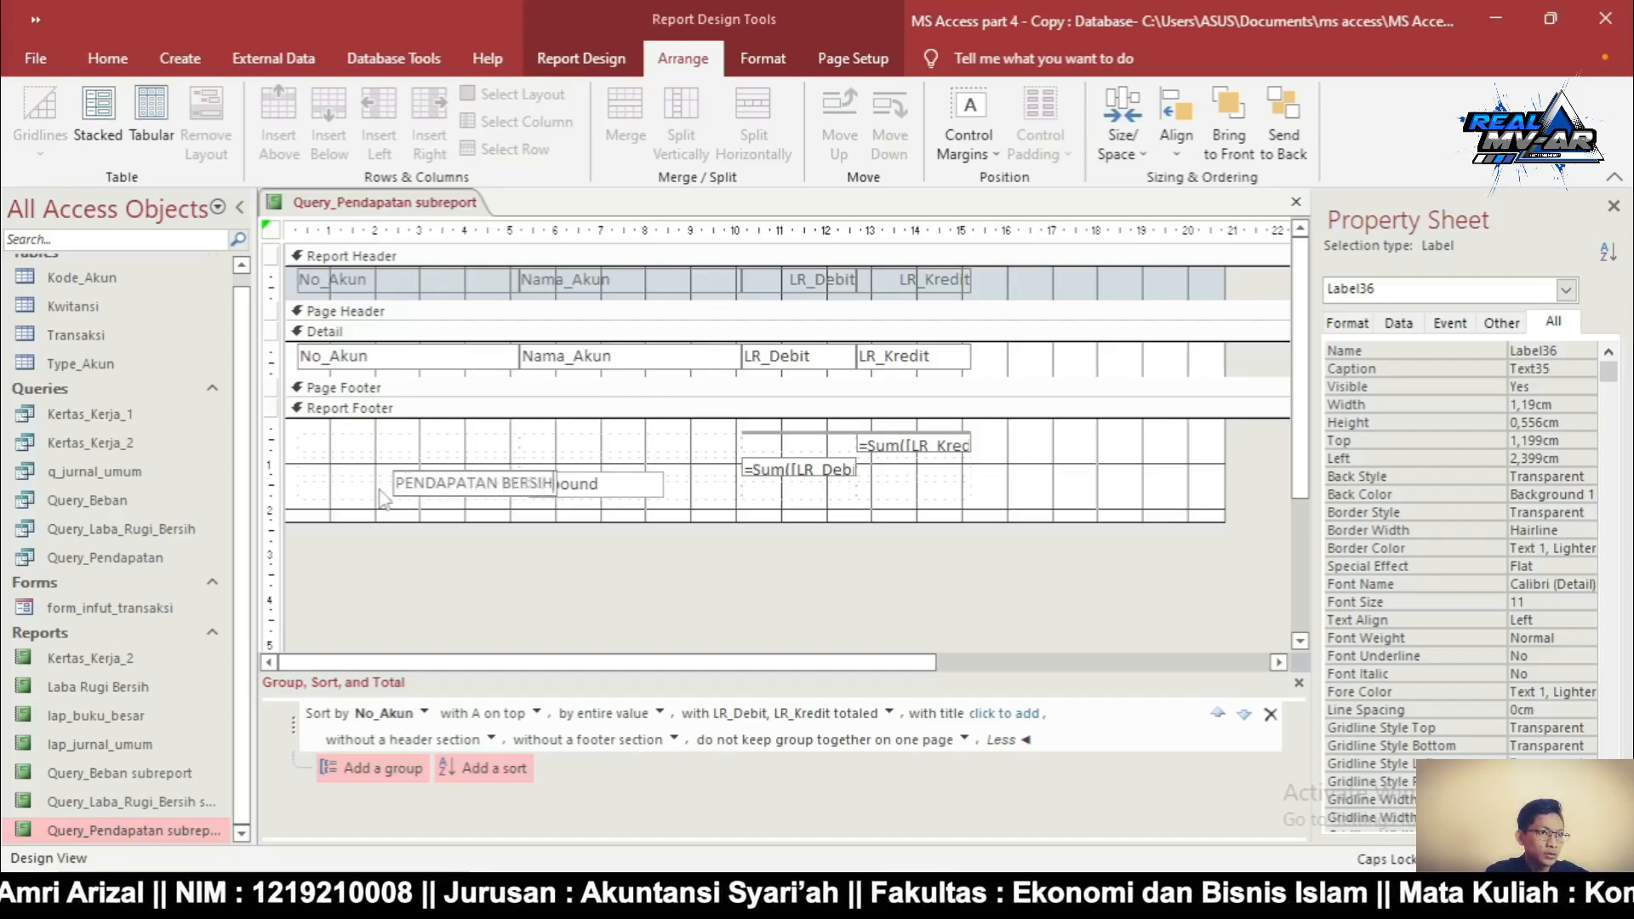
{"action": "left_click", "coordinate": [479, 549]}
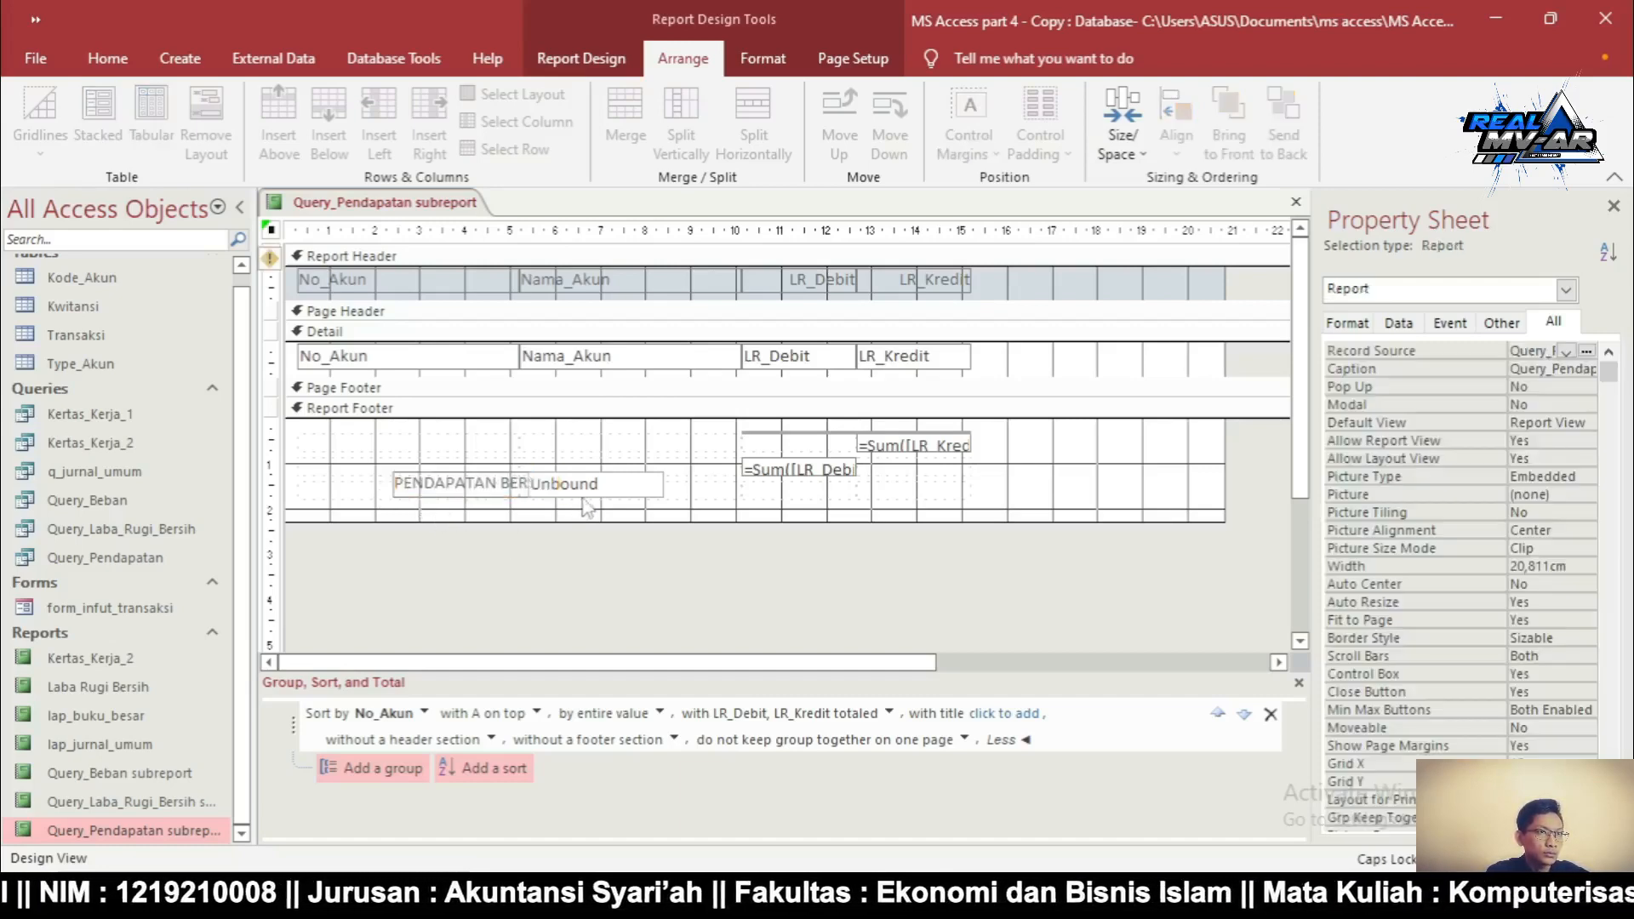
Set the Name property of the unbound footer text box to Laba Rugi Bersih
{"action": "left_click", "coordinate": [610, 492]}
{"action": "left_click", "coordinate": [611, 492]}
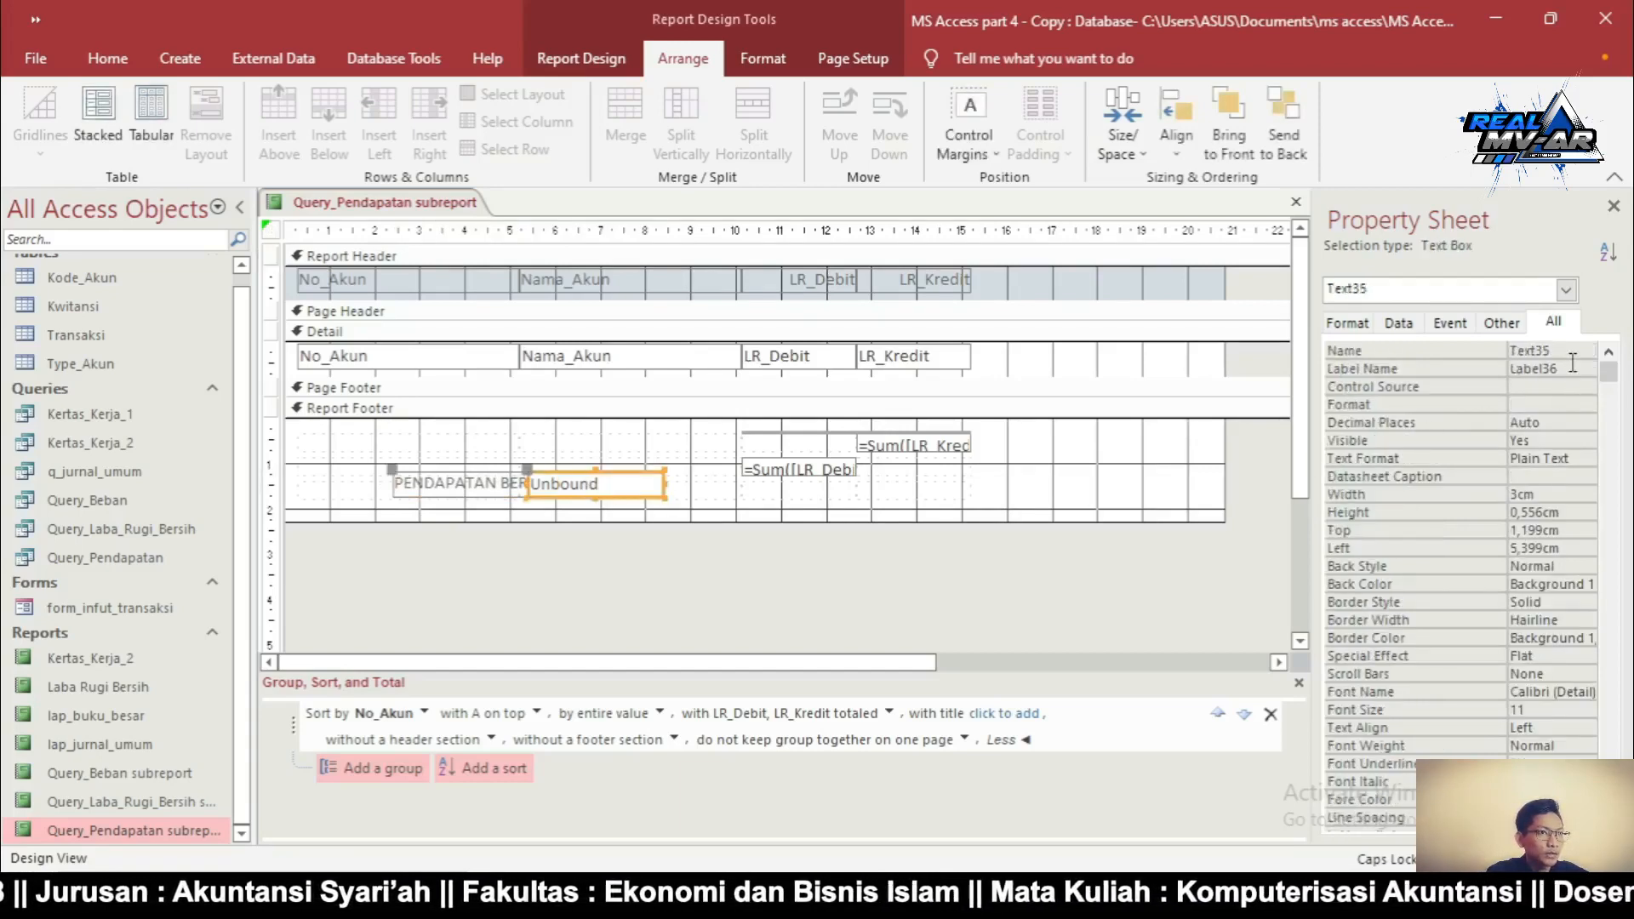
{"action": "left_click", "coordinate": [1491, 351]}
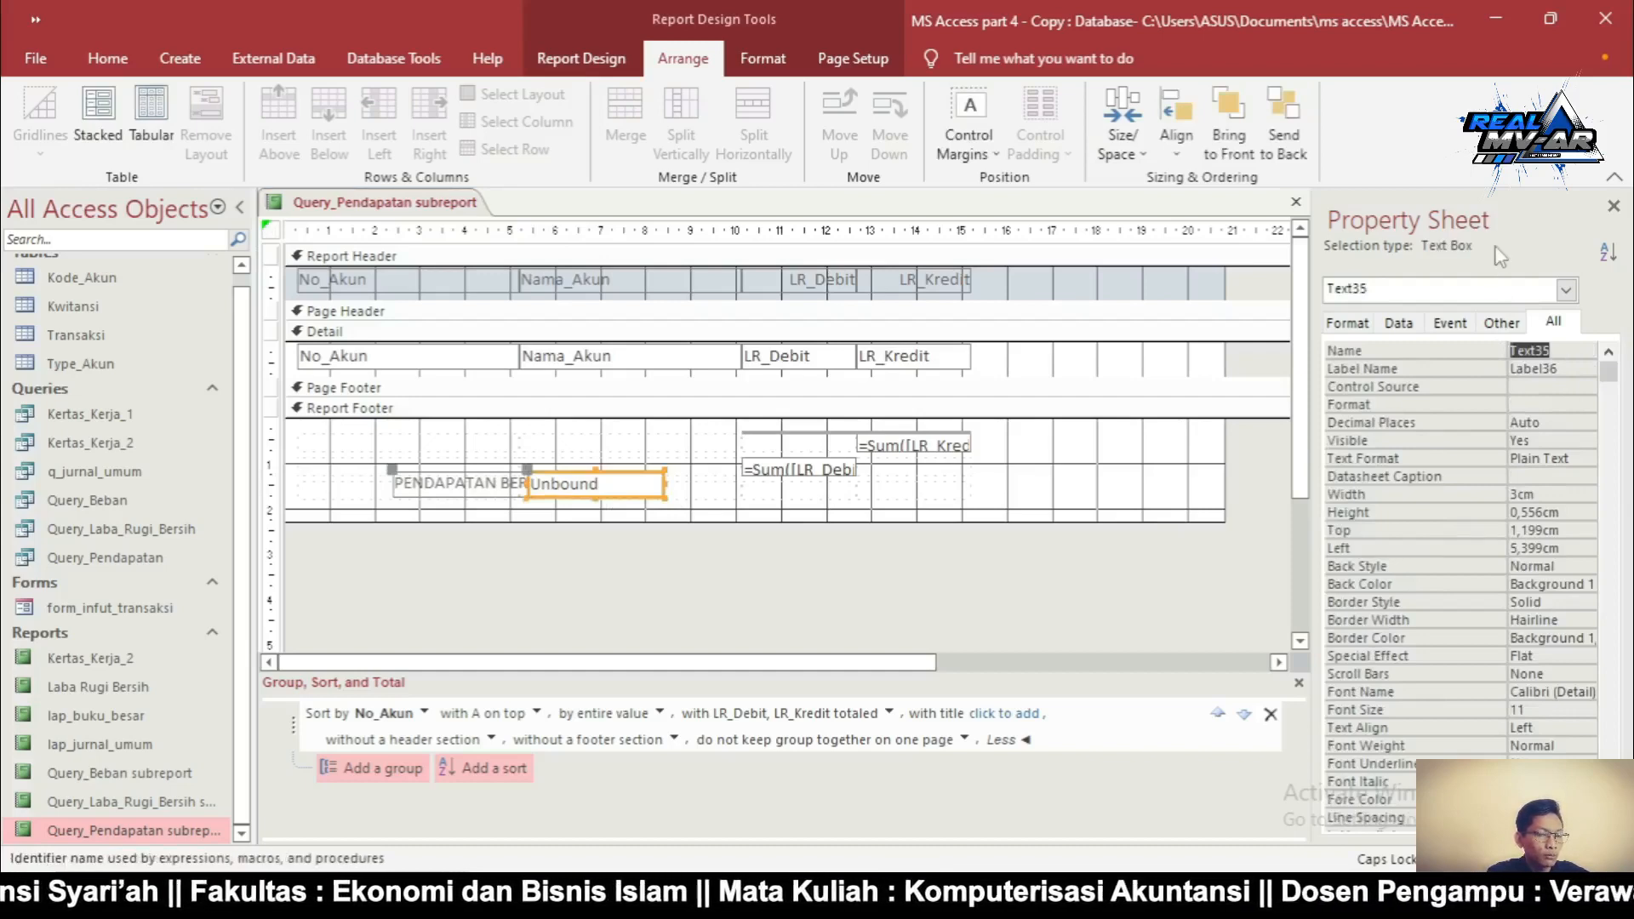
{"action": "key", "text": "BackSpace"}
{"action": "type", "text": "La"}
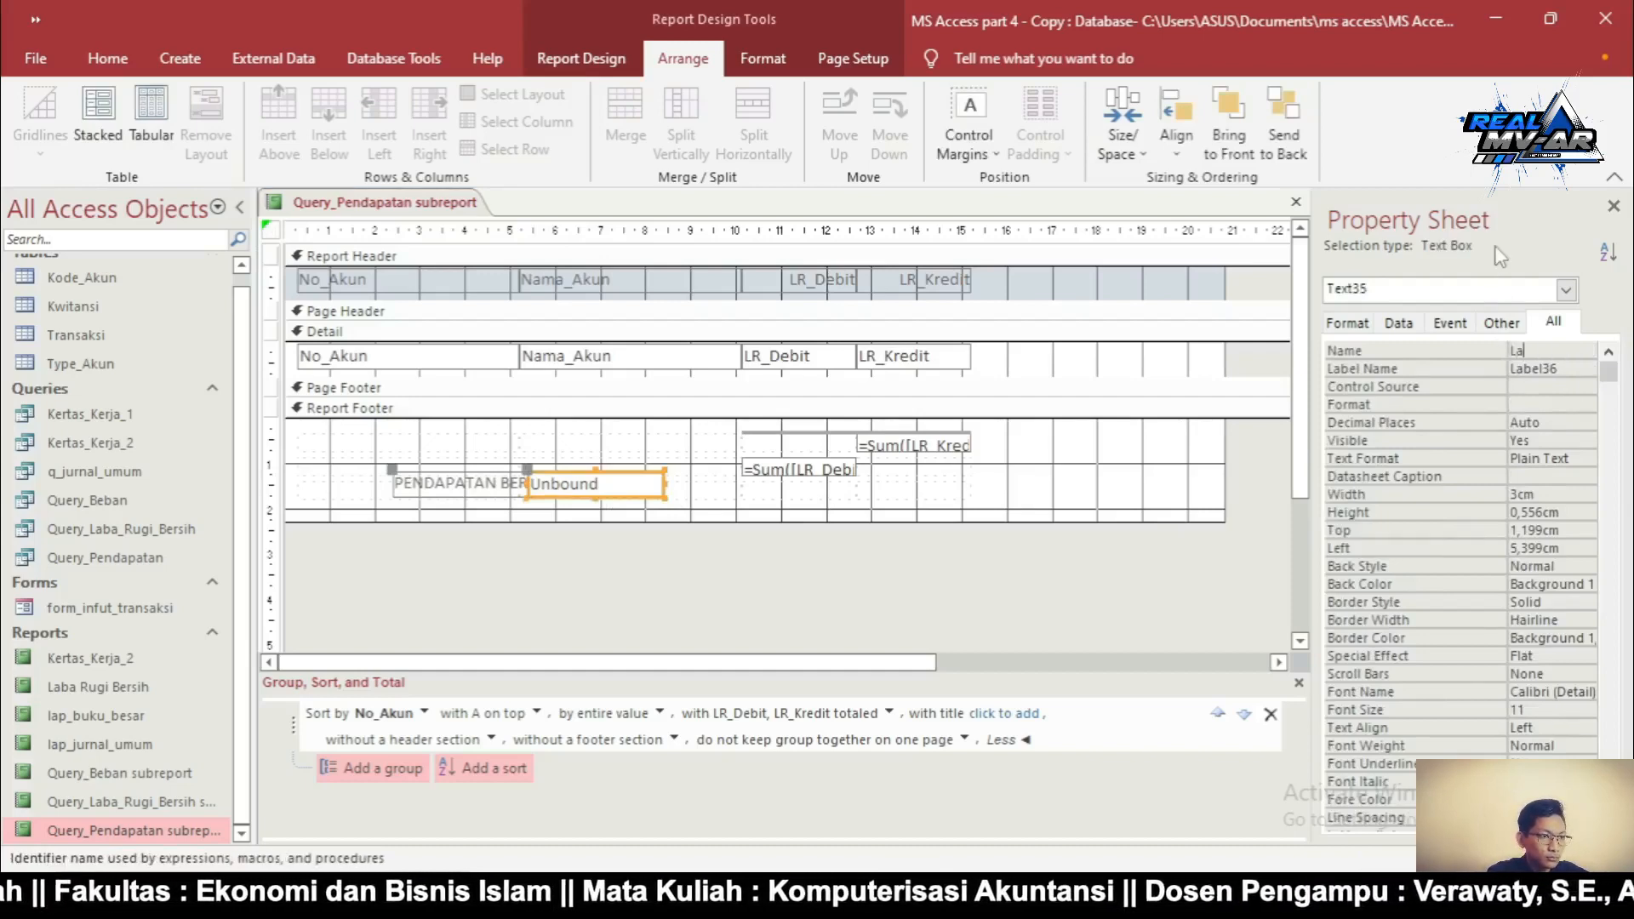
{"action": "type", "text": "ba Rug"}
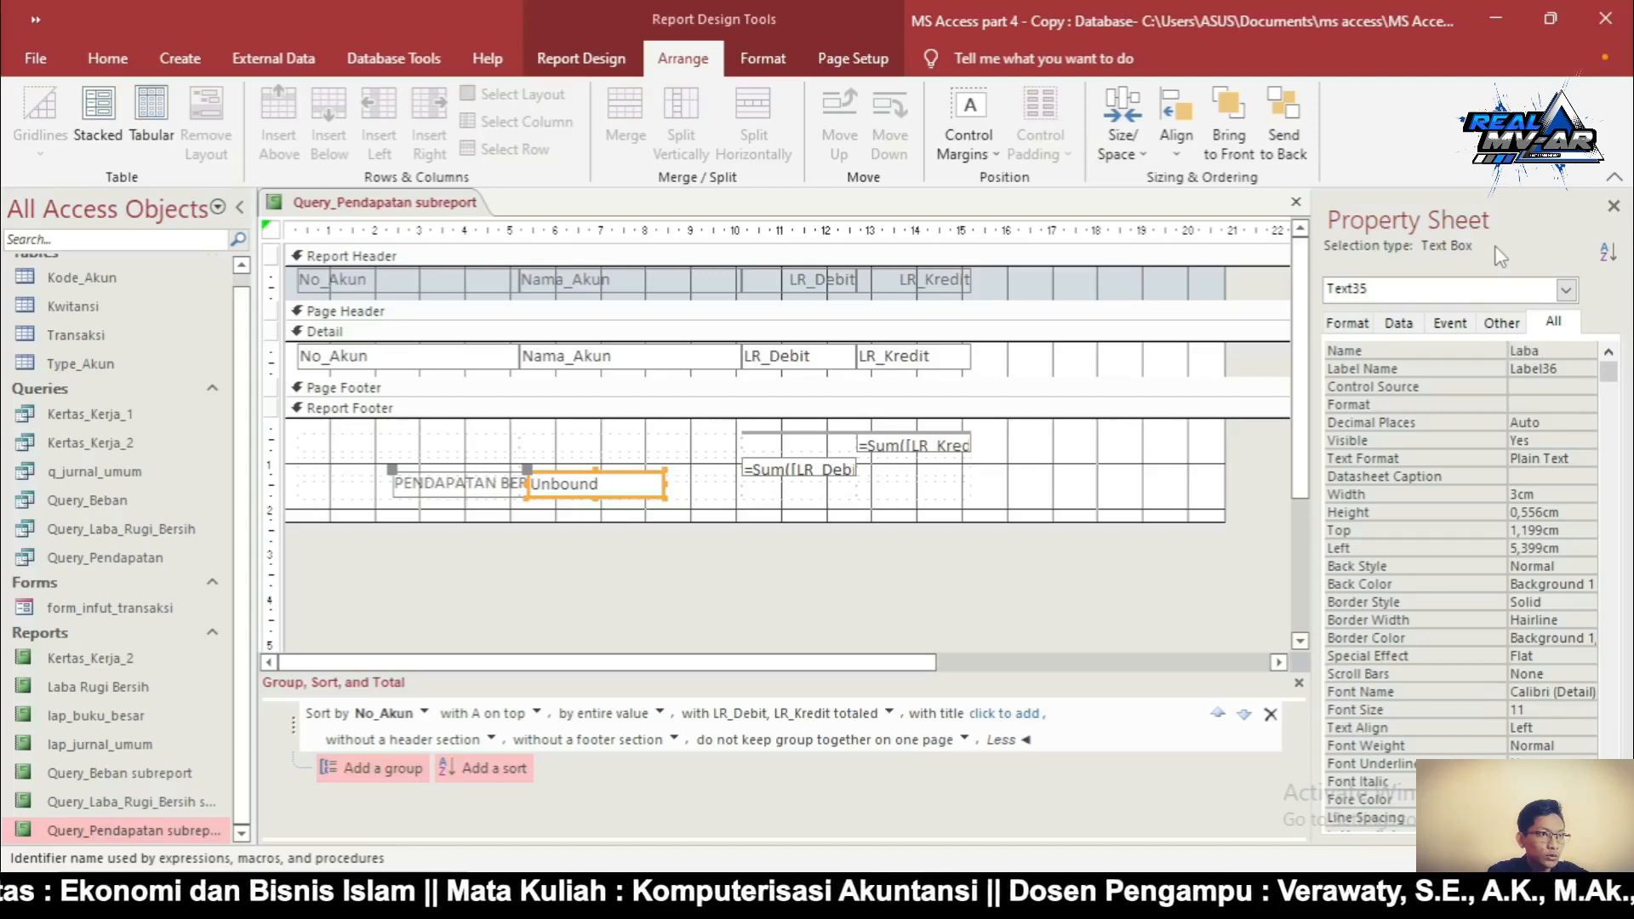
{"action": "type", "text": "i"}
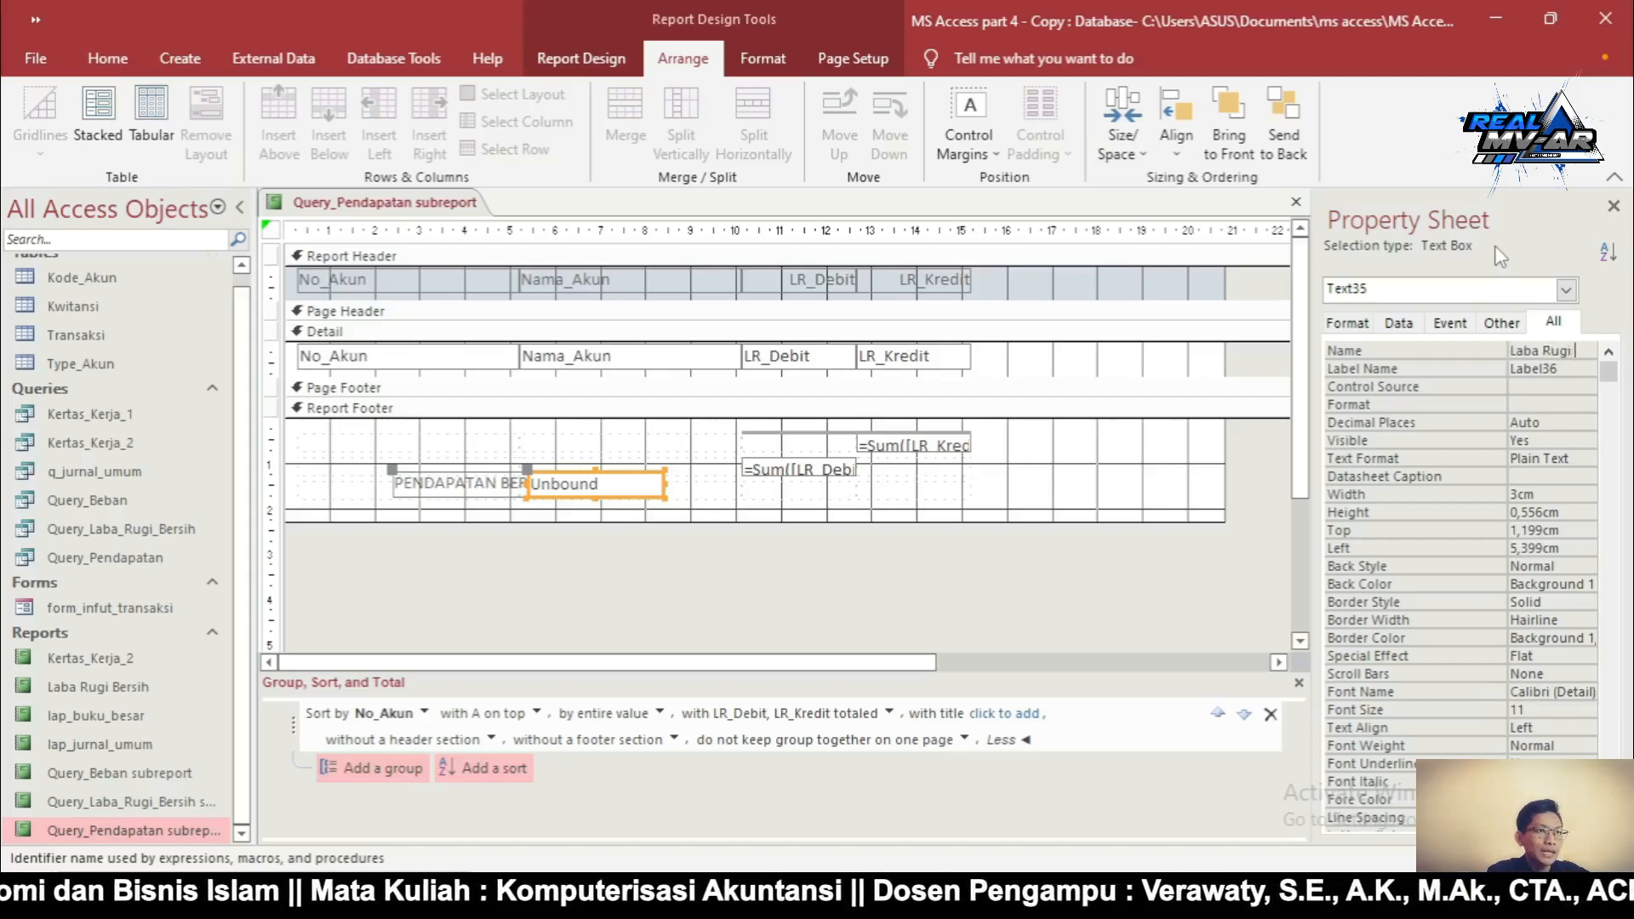
{"action": "type", "text": " bersih"}
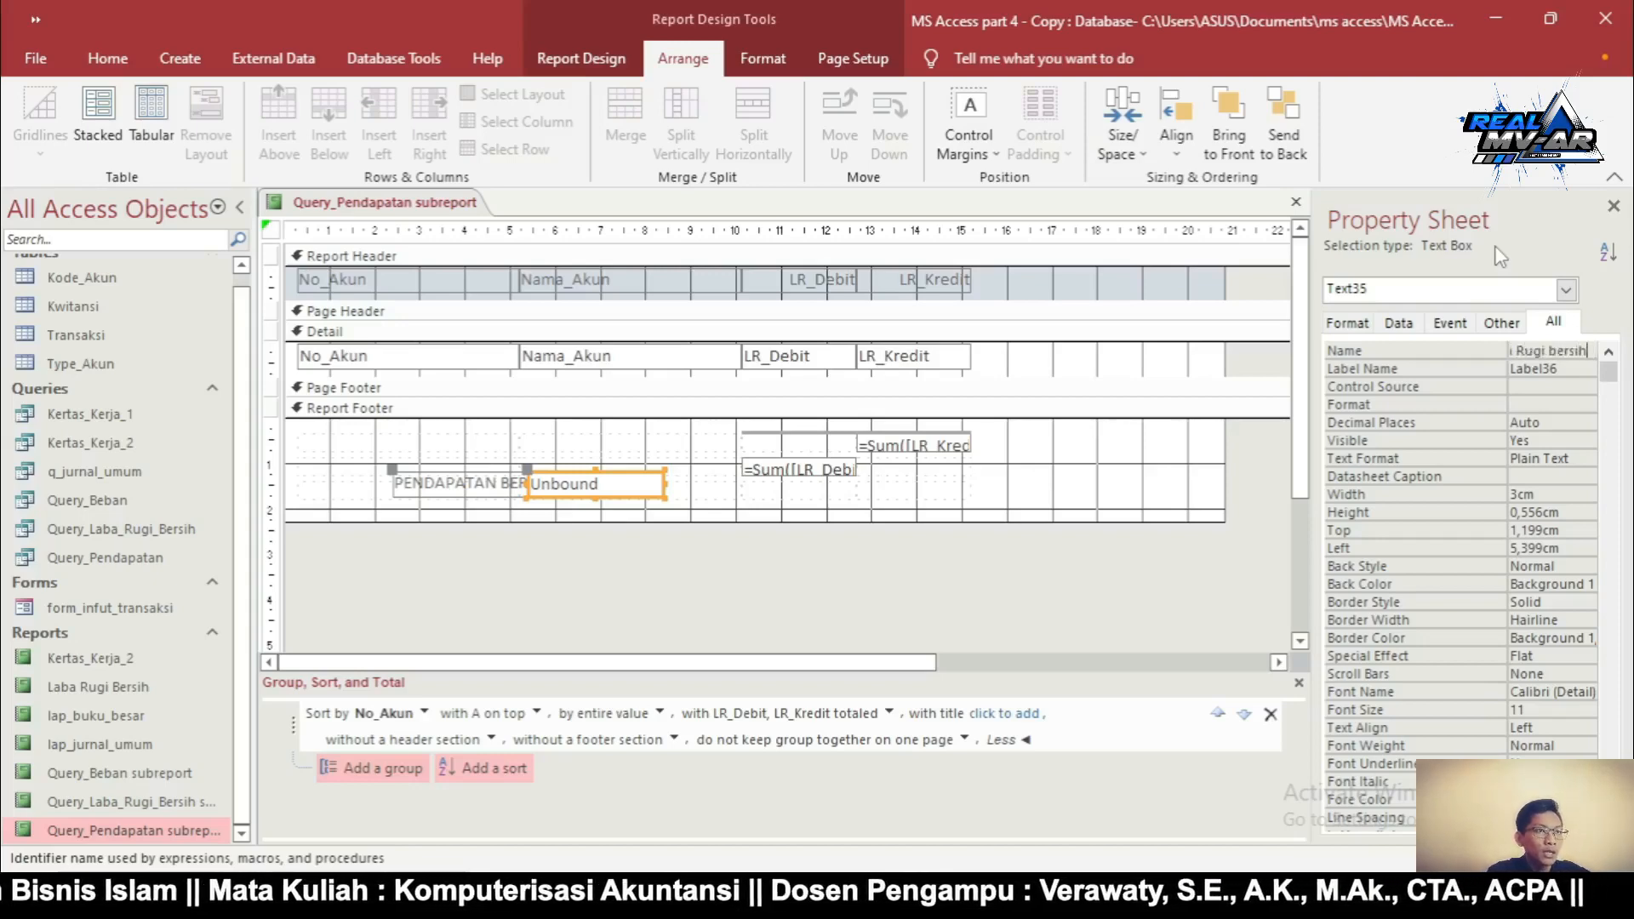
{"action": "left_click", "coordinate": [1557, 351]}
{"action": "key", "text": "BackSpace"}
{"action": "type", "text": "B"}
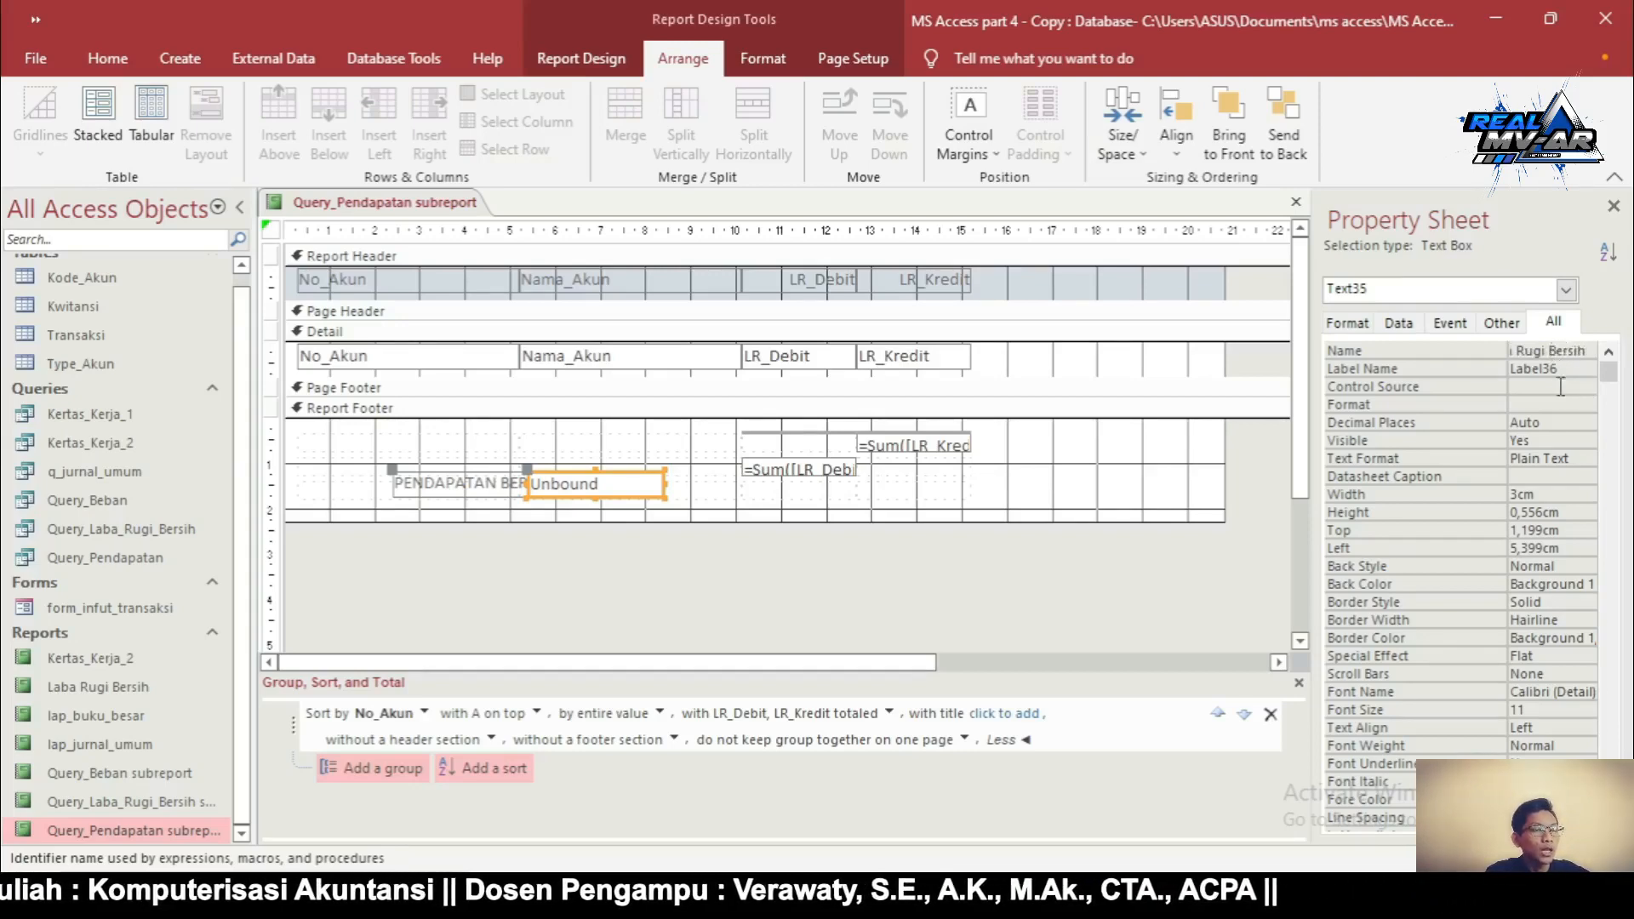
Open the Expression Builder for the text box's Control Source and enter =sum( [LR_Kredit] )-Sum( as the start of the formula
{"action": "left_click", "coordinate": [1562, 389]}
{"action": "left_click", "coordinate": [1587, 387]}
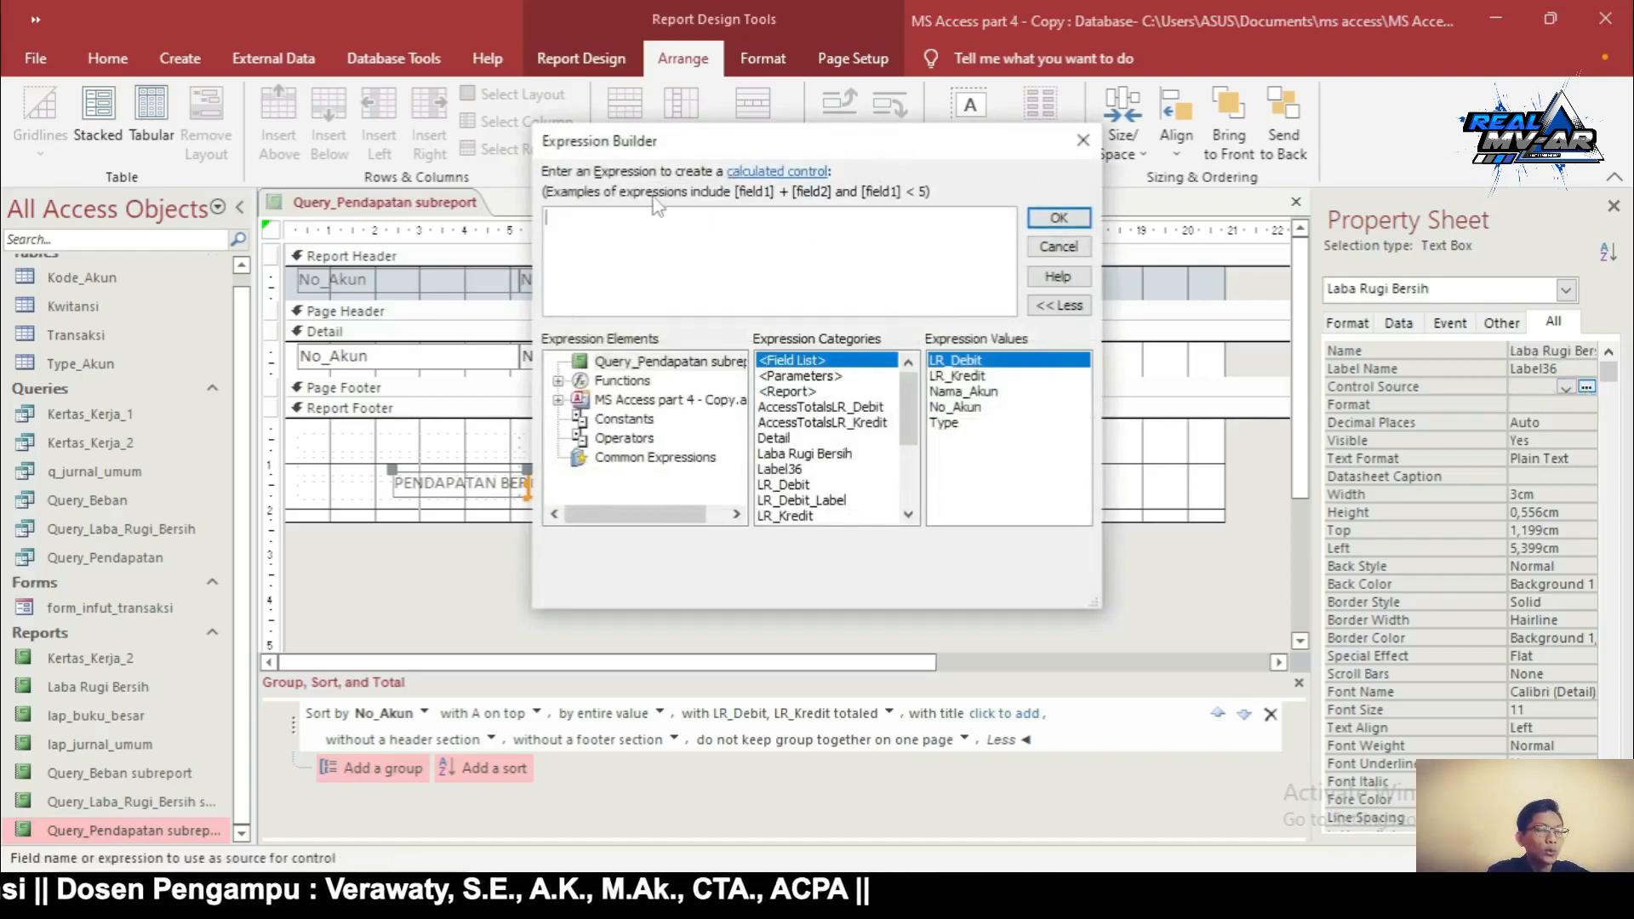
{"action": "type", "text": "="}
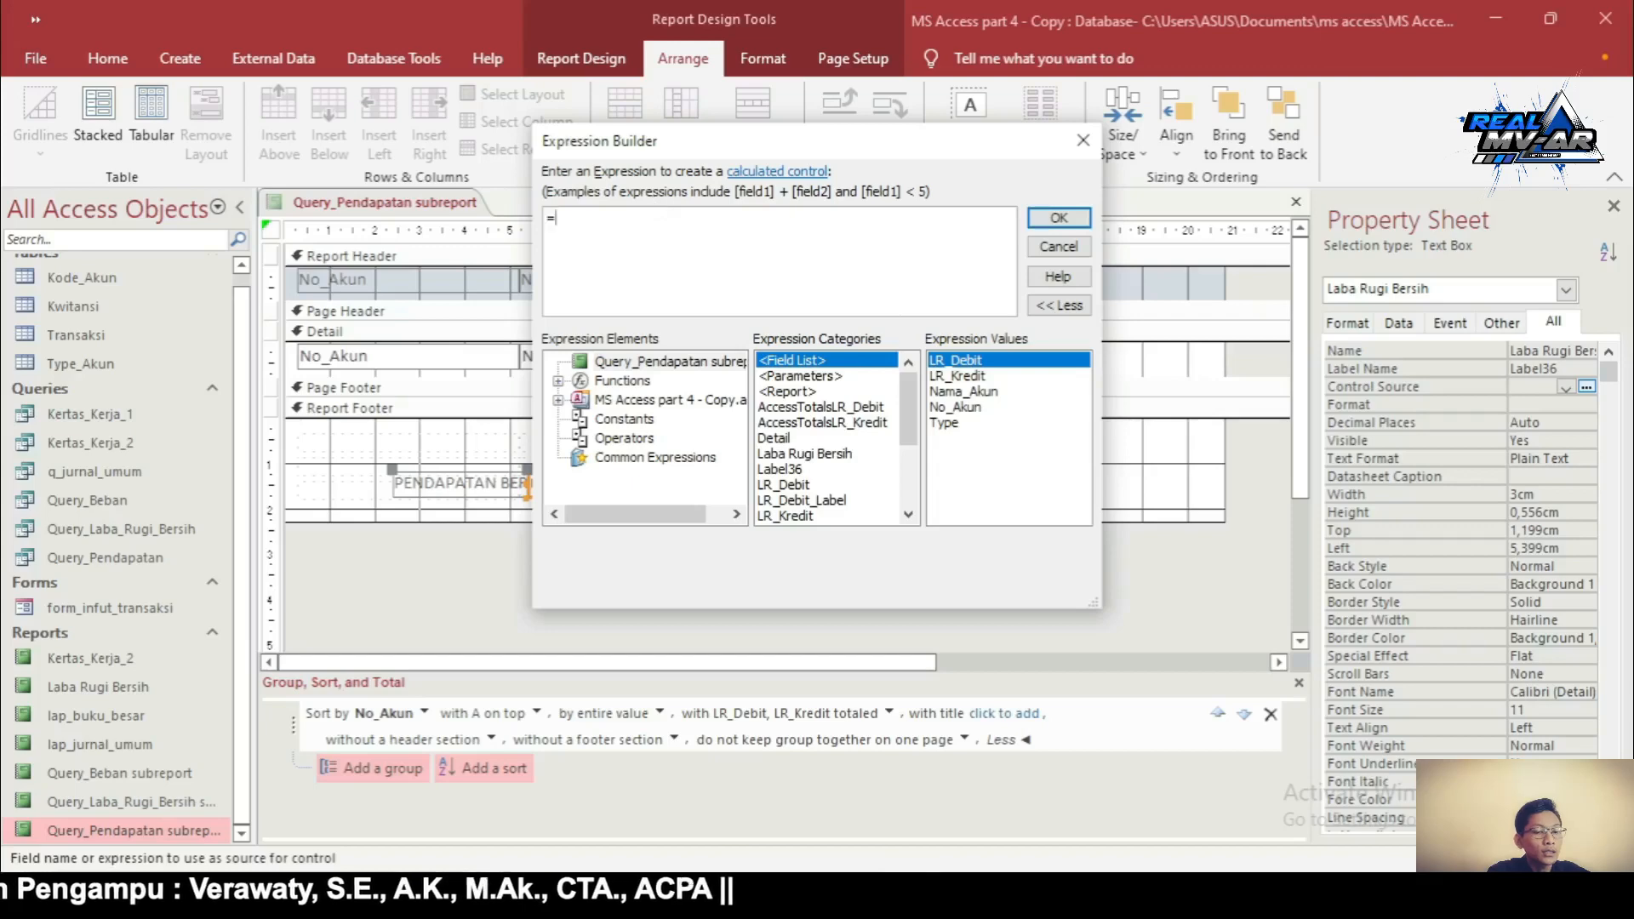
{"action": "type", "text": "sum("}
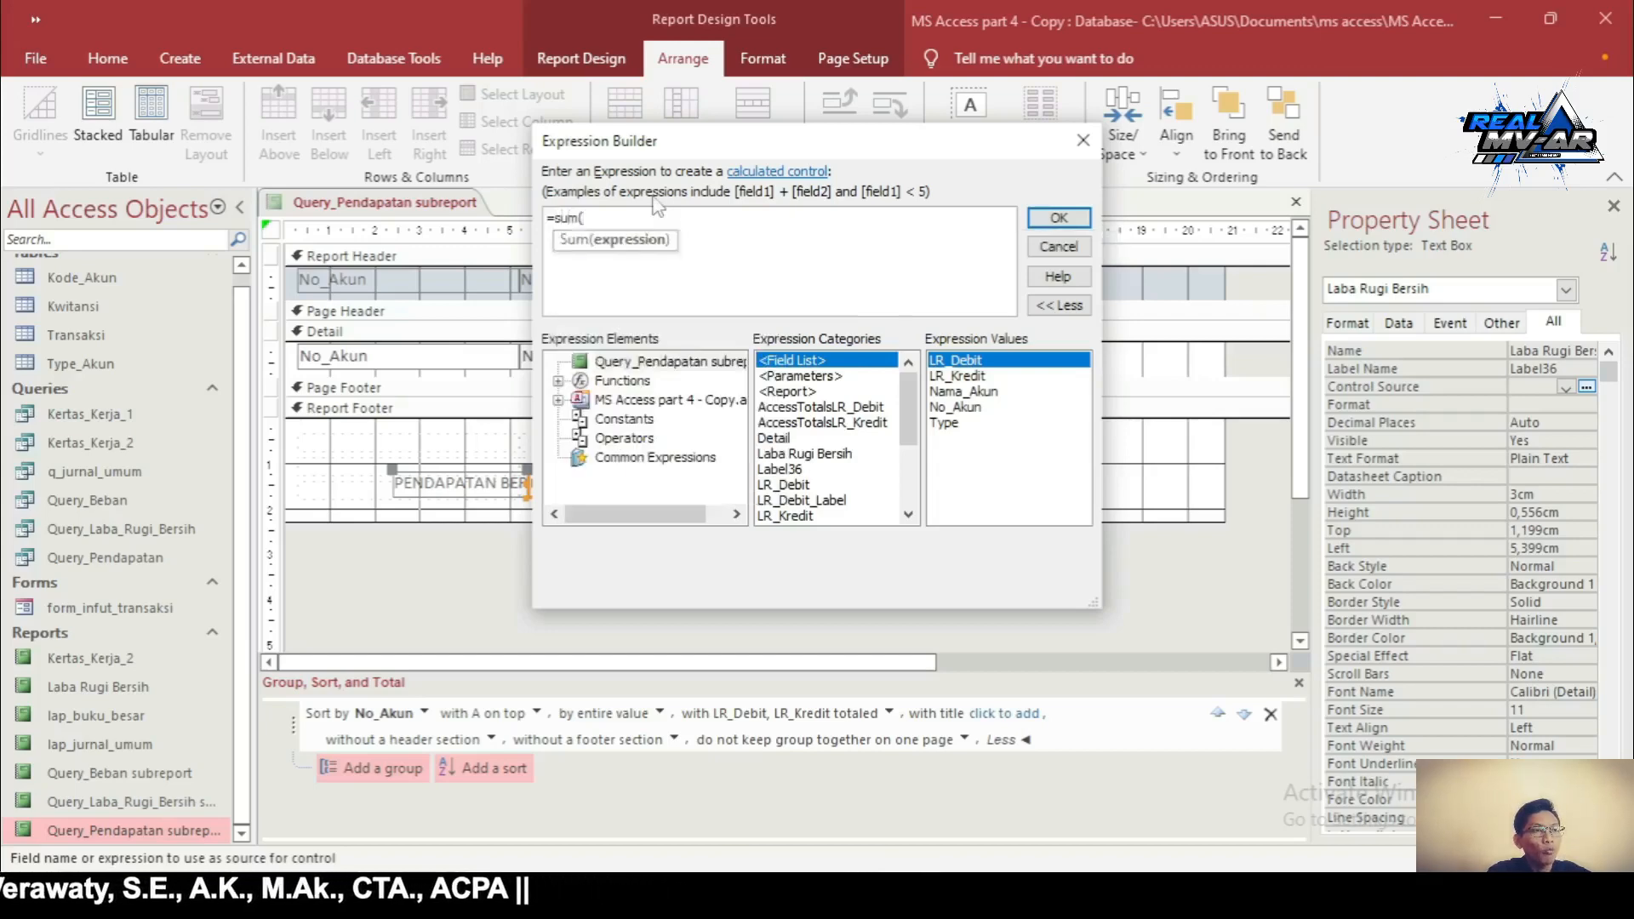
{"action": "double_click", "coordinate": [802, 516]}
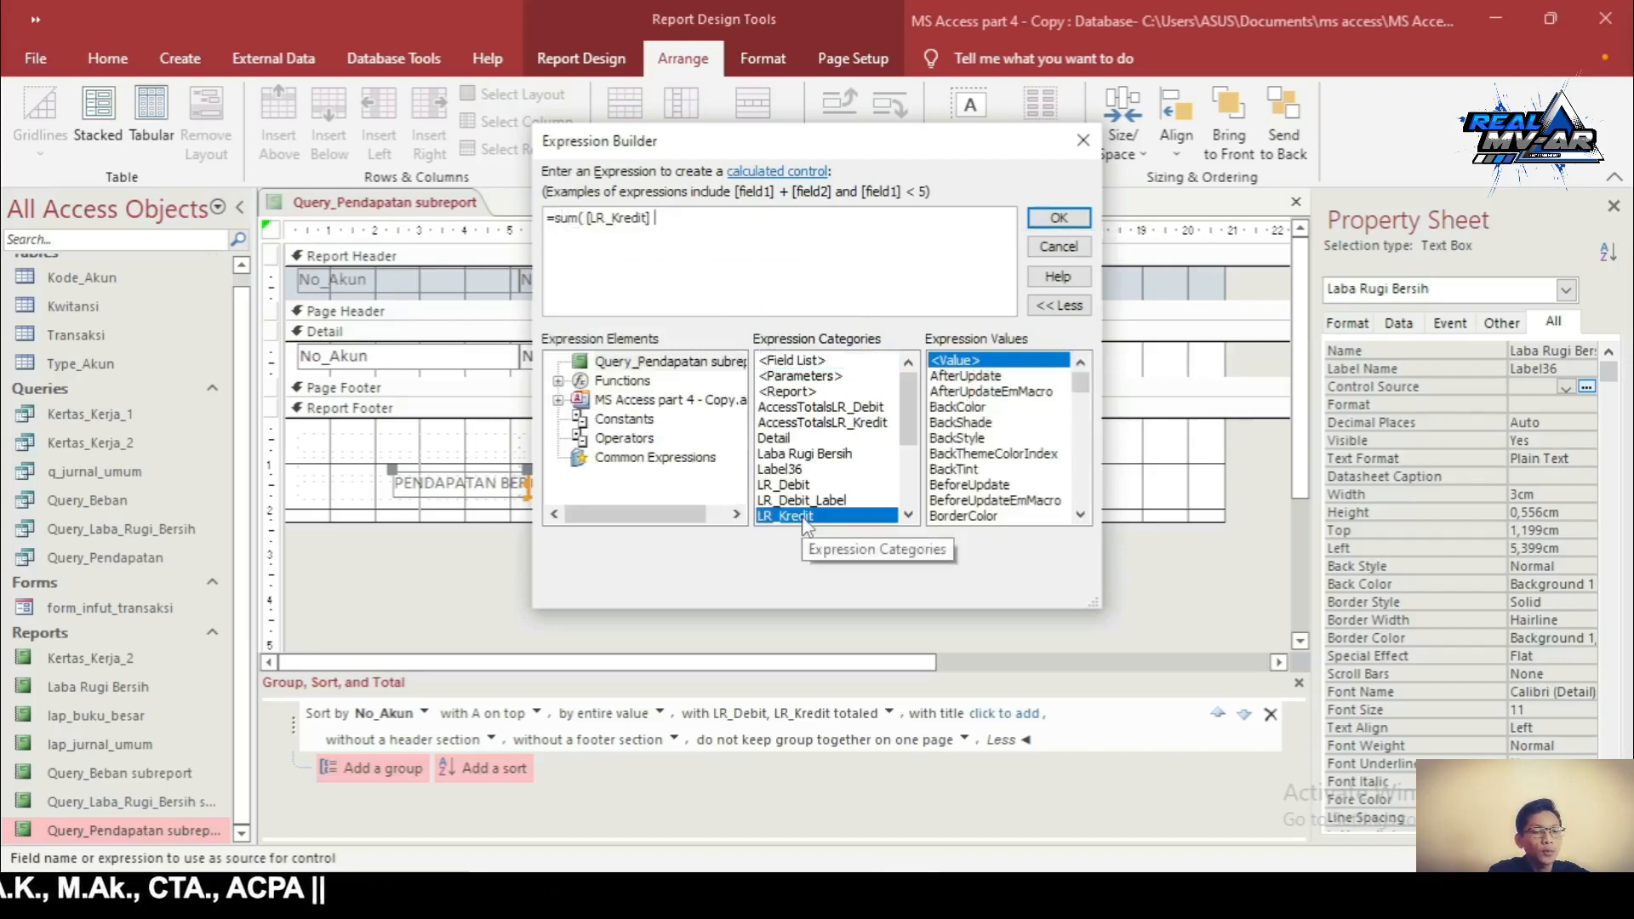
{"action": "type", "text": ")-"}
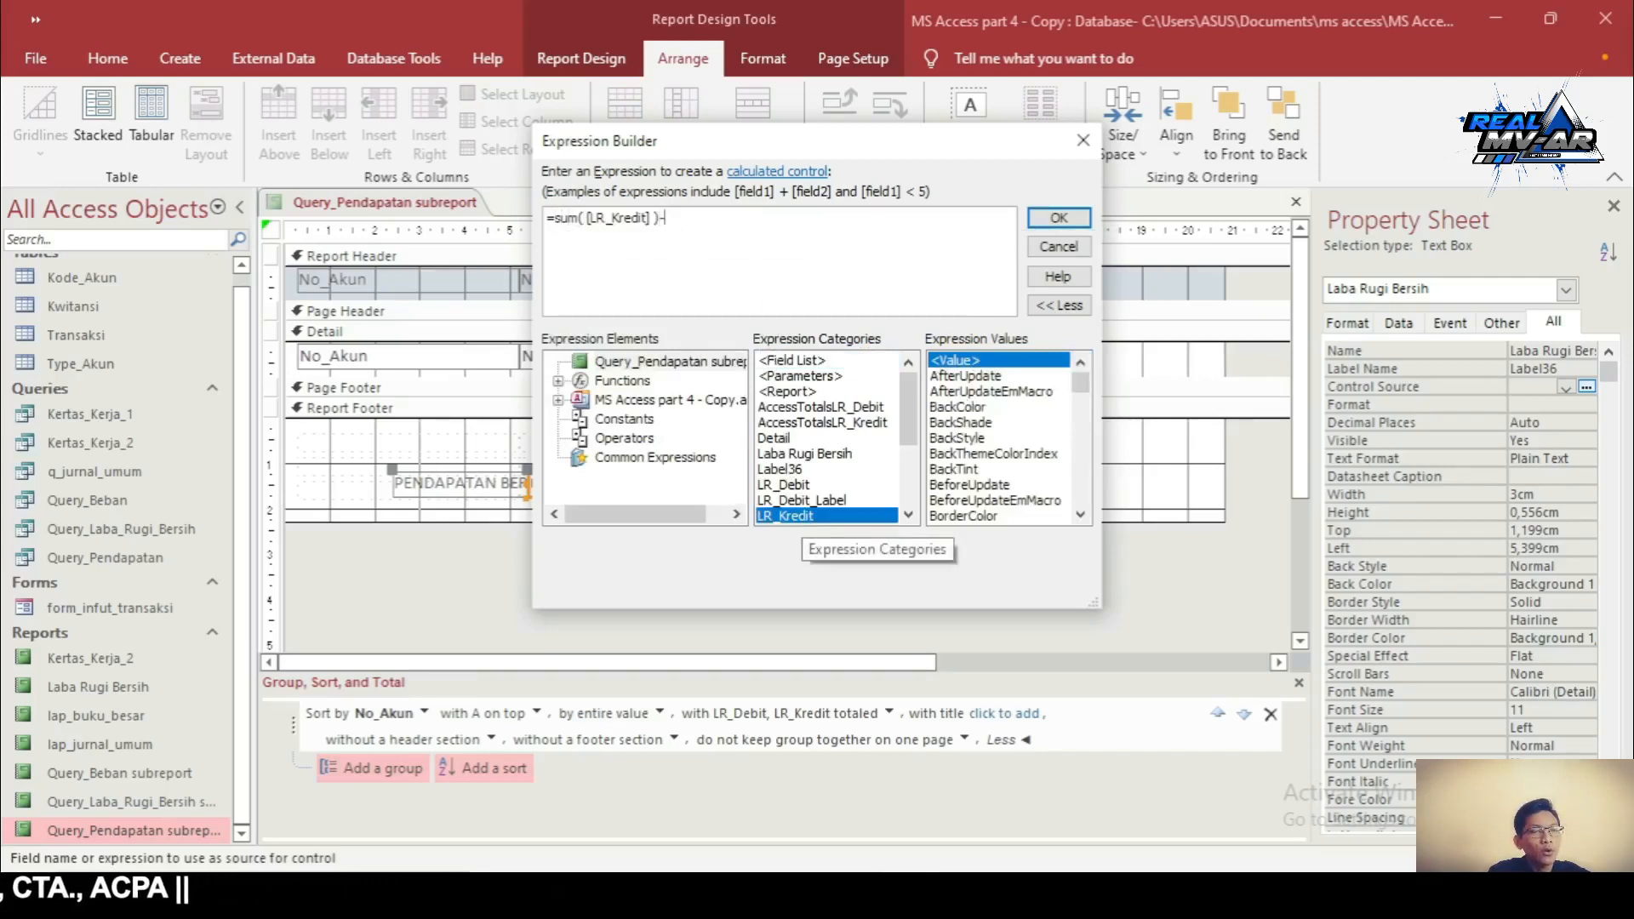
{"action": "type", "text": "Sum"}
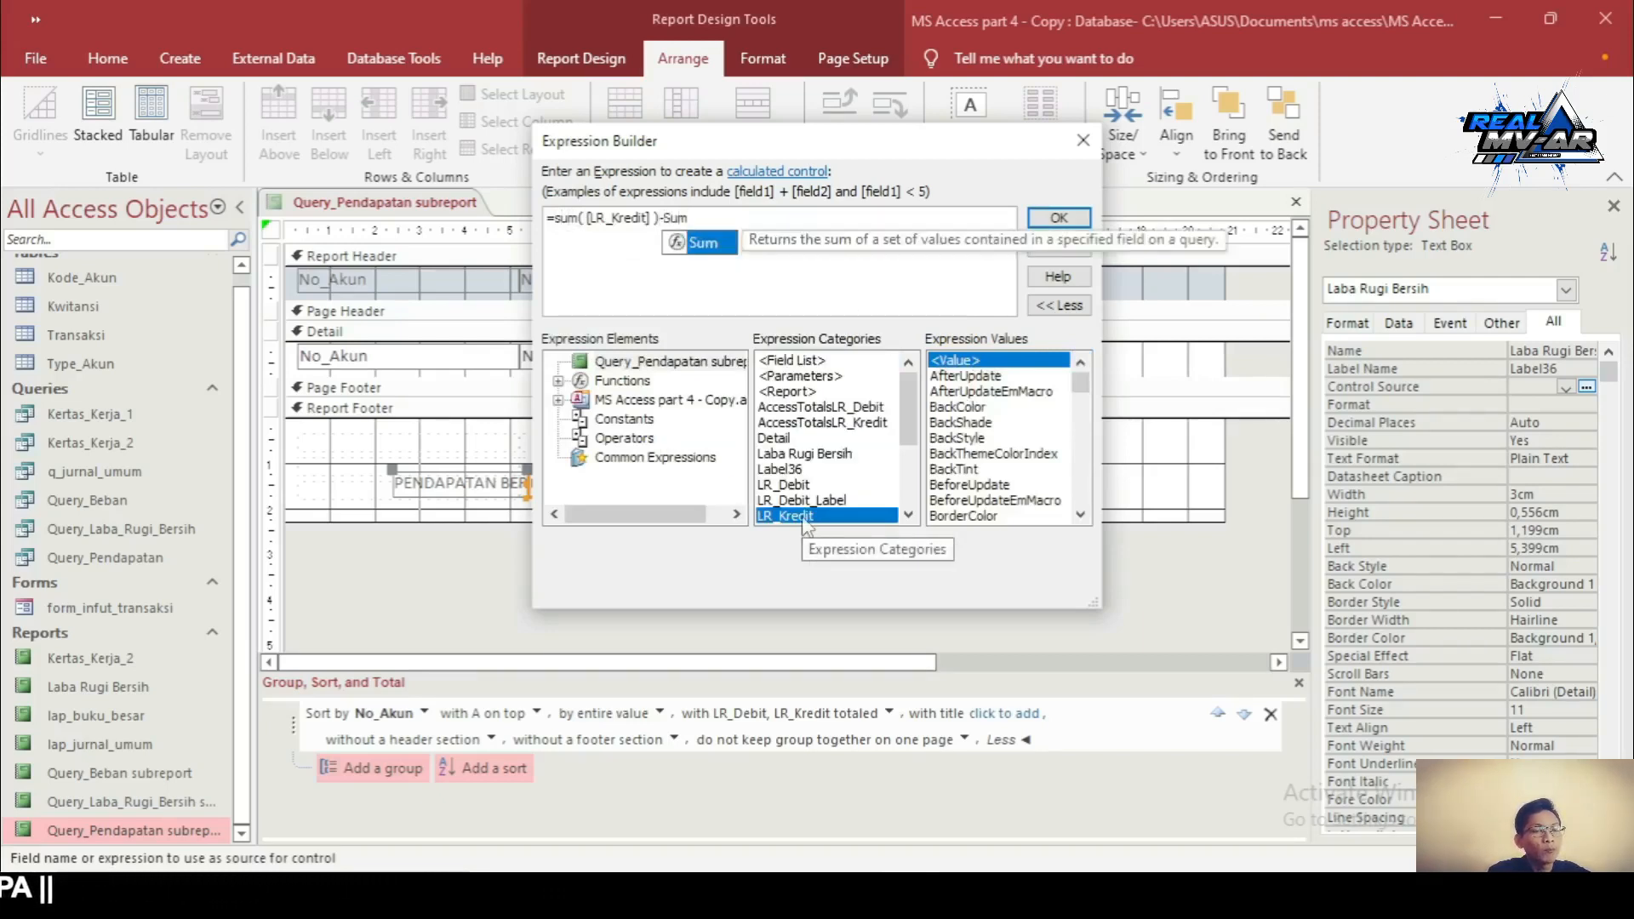
{"action": "type", "text": "("}
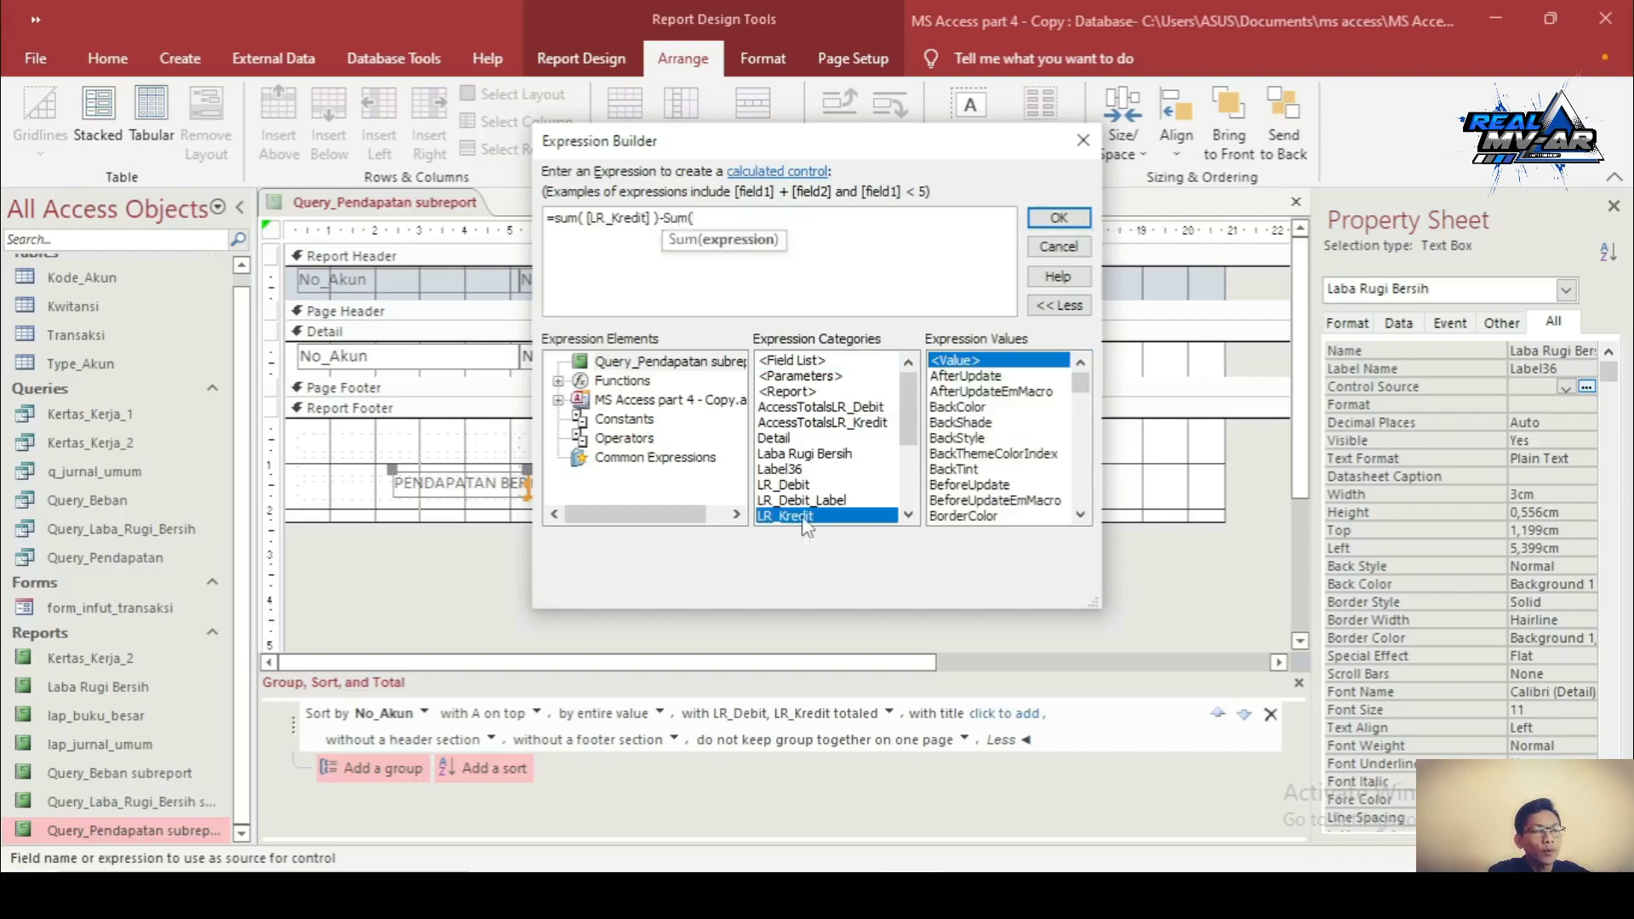
{"action": "double_click", "coordinate": [793, 472]}
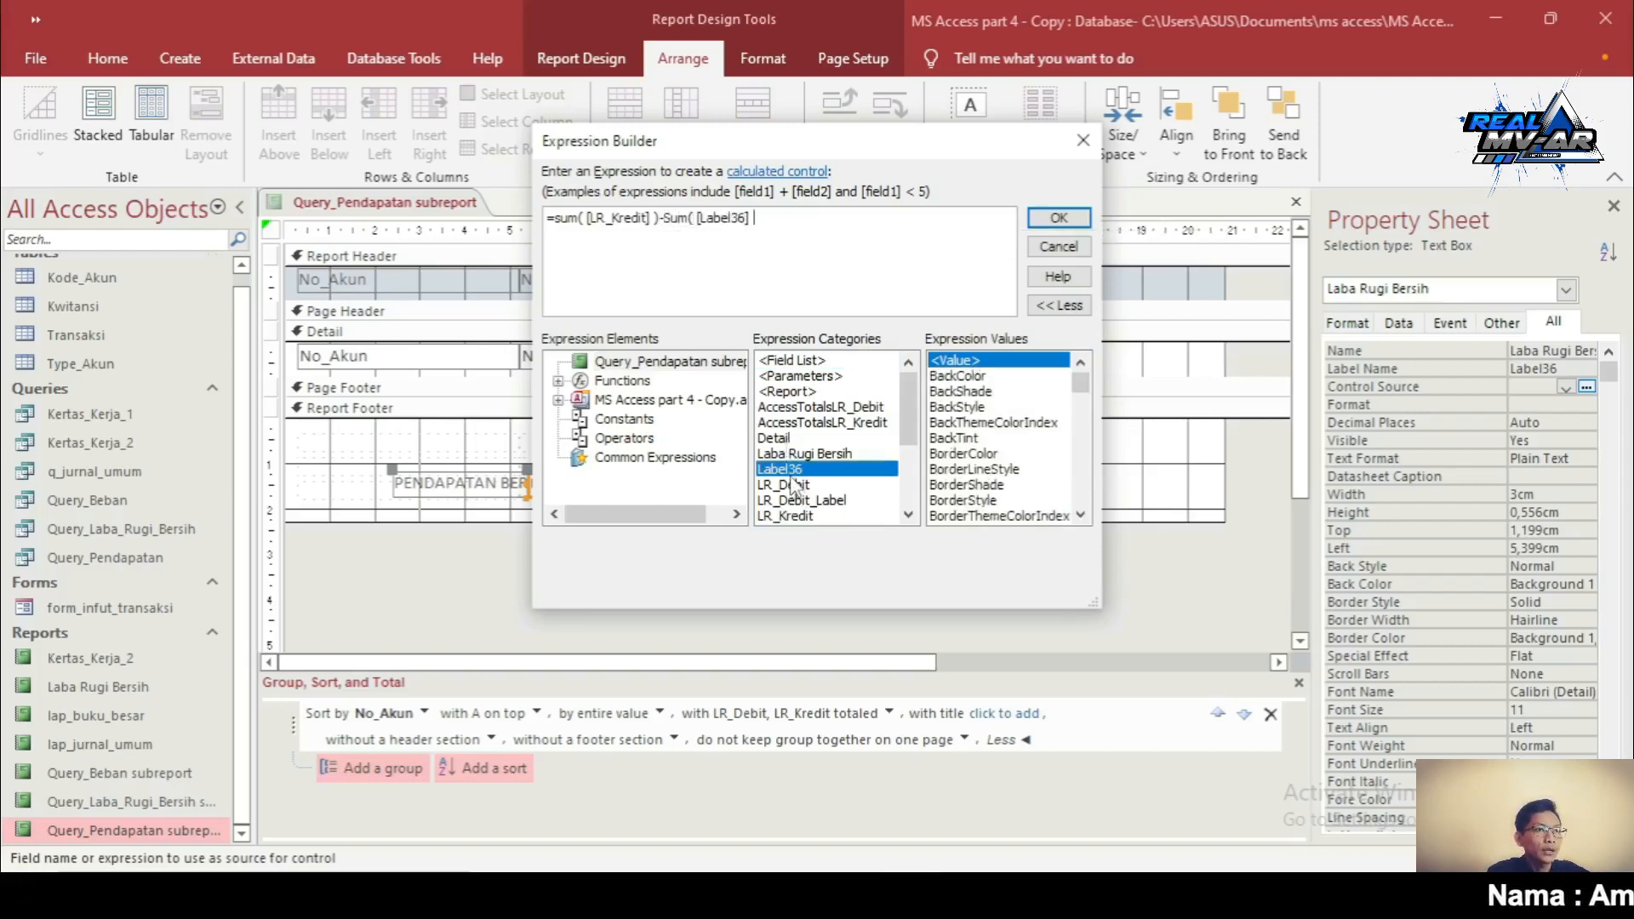
{"action": "key", "text": "BackSpace"}
{"action": "key", "text": "BackSpace"}
{"action": "key", "text": "BackSpace"}
{"action": "key", "text": "BackSpace"}
{"action": "key", "text": "BackSpace"}
{"action": "key", "text": "BackSpace"}
{"action": "key", "text": "BackSpace"}
{"action": "key", "text": "BackSpace"}
{"action": "key", "text": "BackSpace"}
{"action": "key", "text": "BackSpace"}
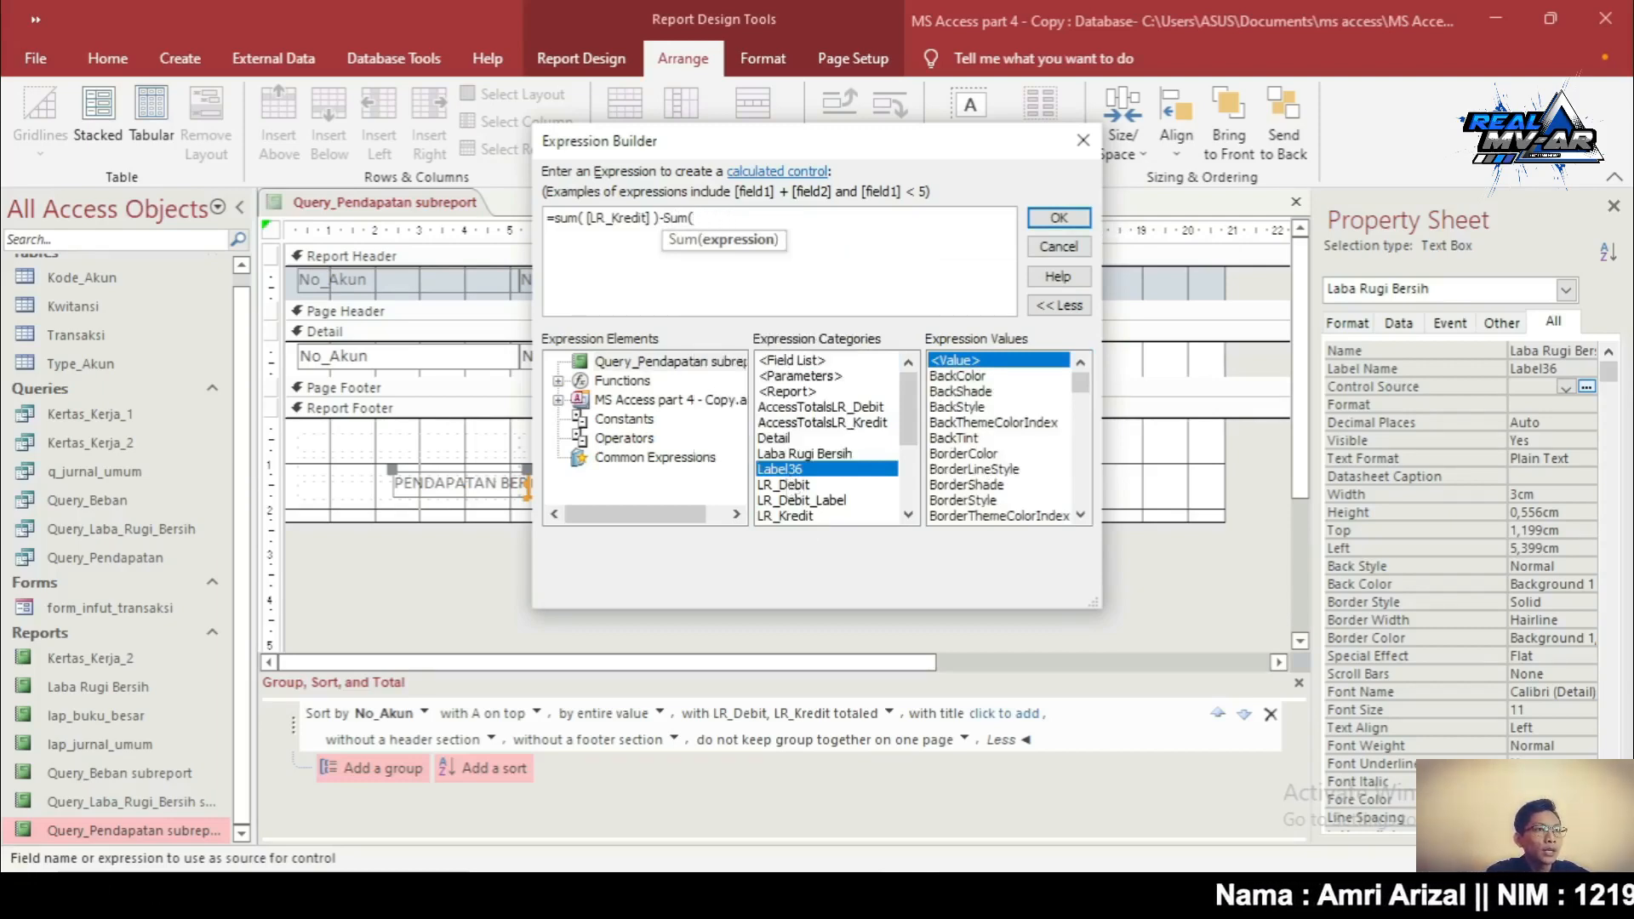
Complete the Control Source expression as =sum( [LR_Kredit] )-Sum( [LR_Debit] ) and apply it to the text box
{"action": "double_click", "coordinate": [800, 485]}
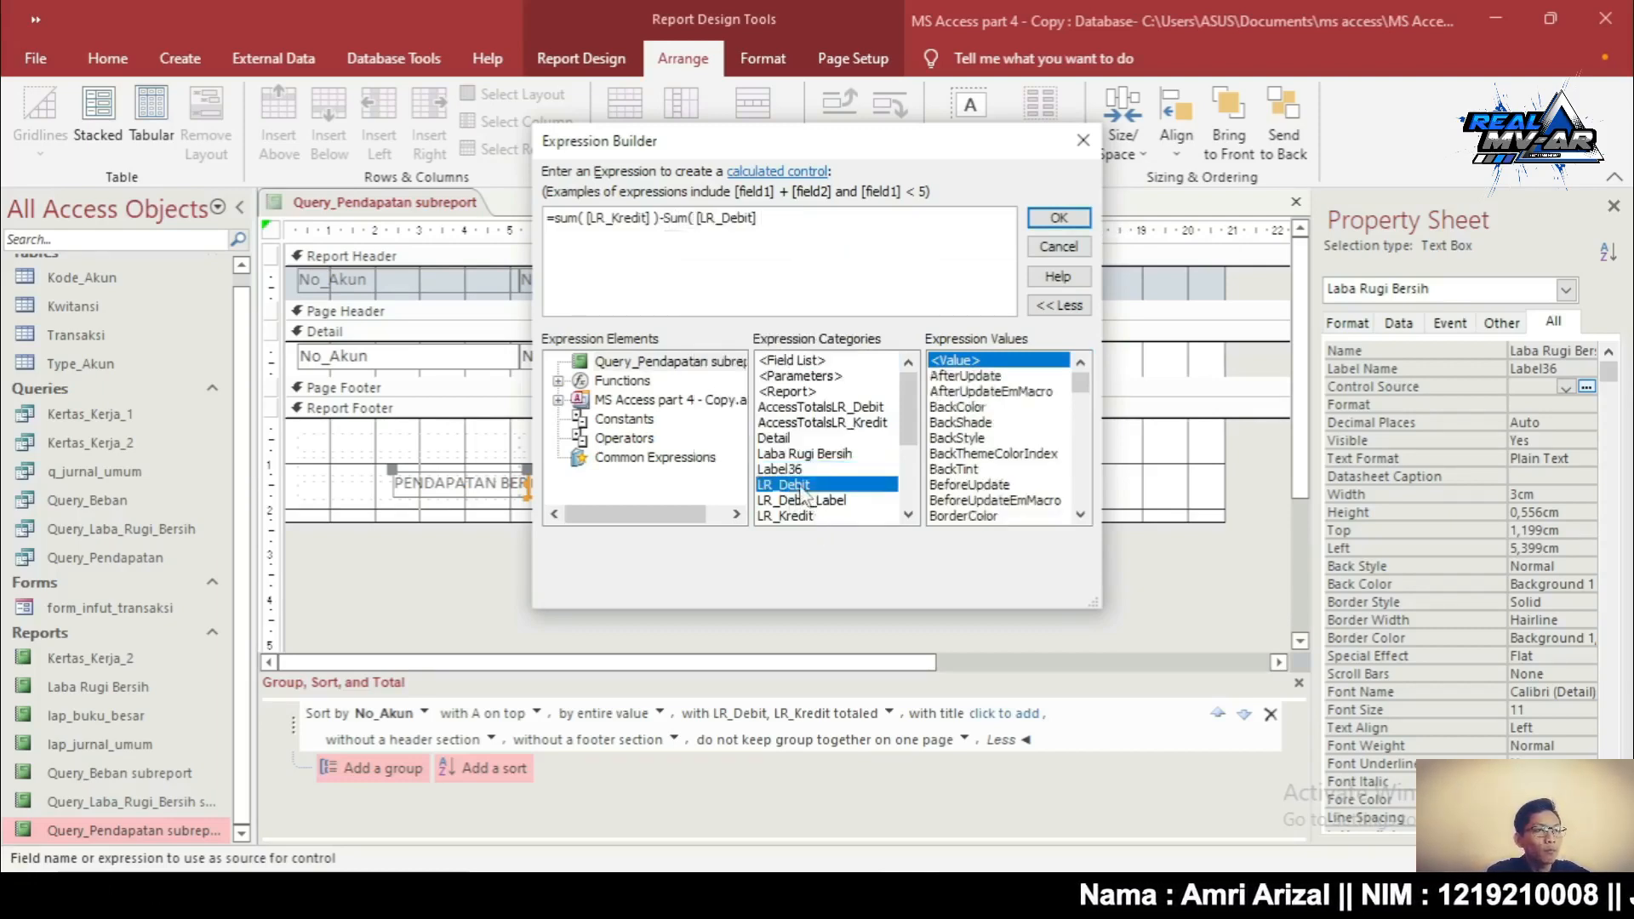
{"action": "type", "text": ")"}
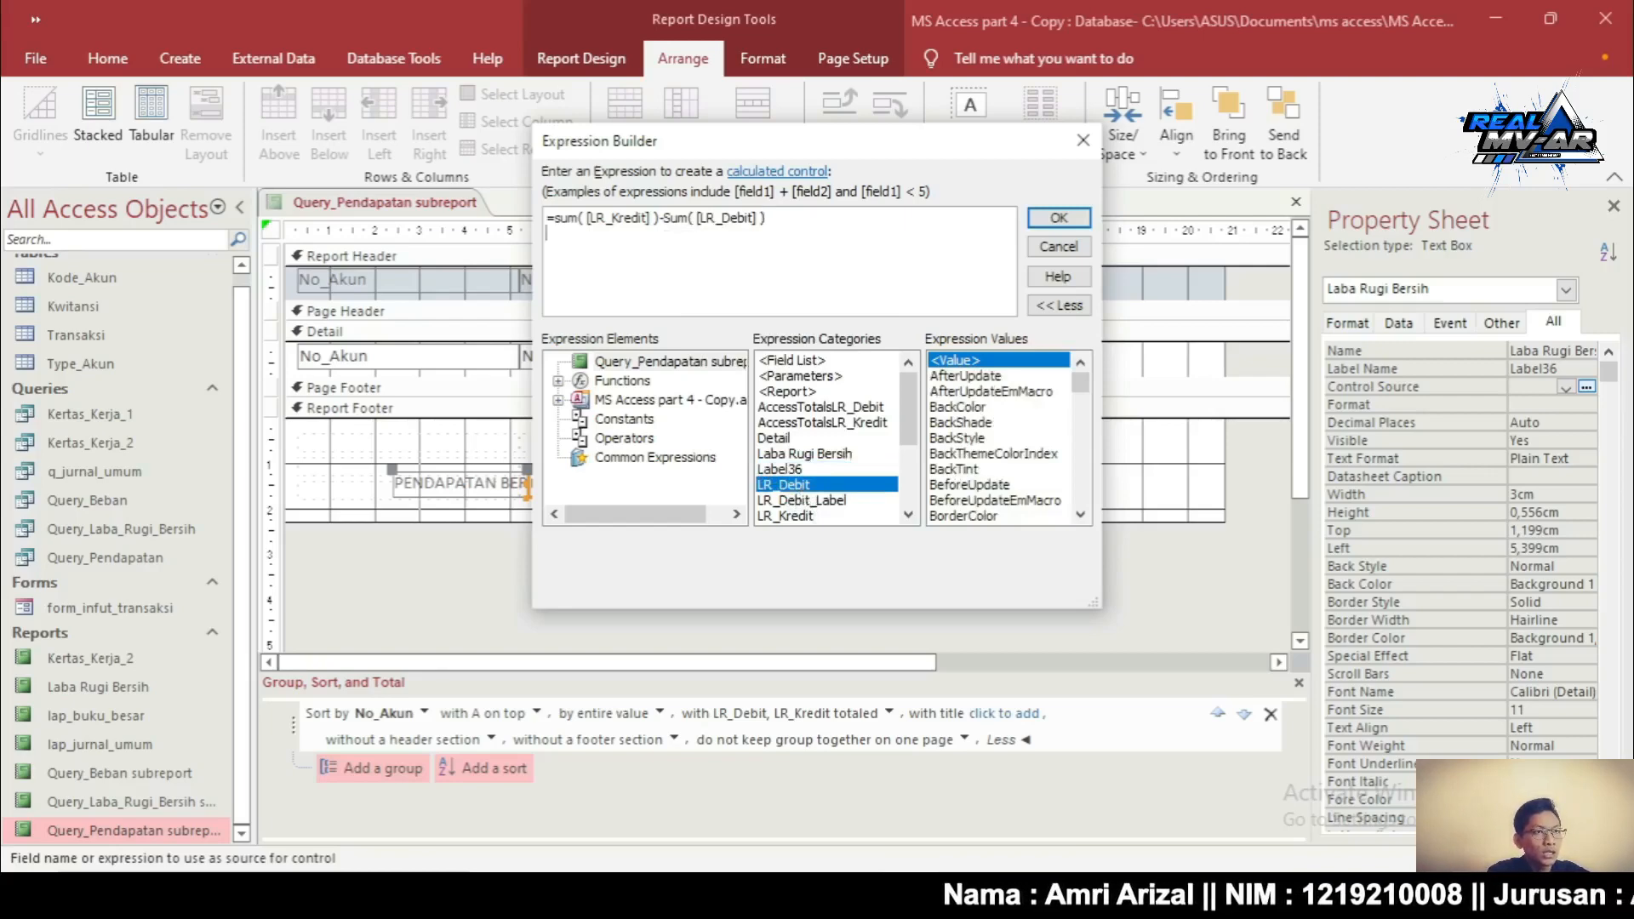
{"action": "key", "text": "BackSpace"}
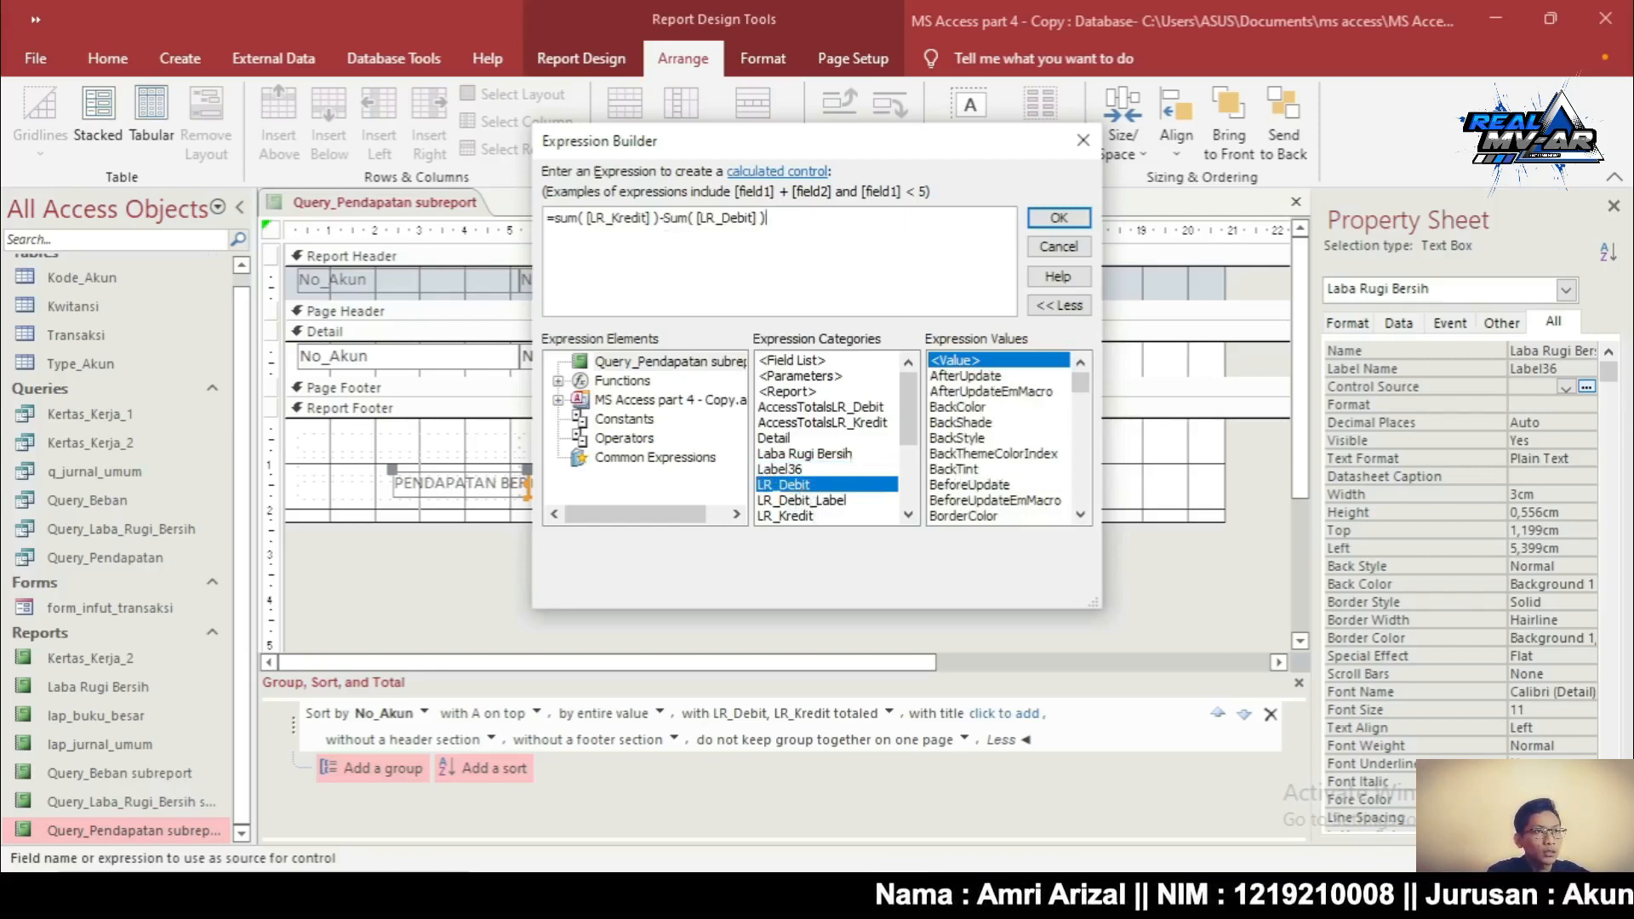
{"action": "left_click", "coordinate": [1059, 218]}
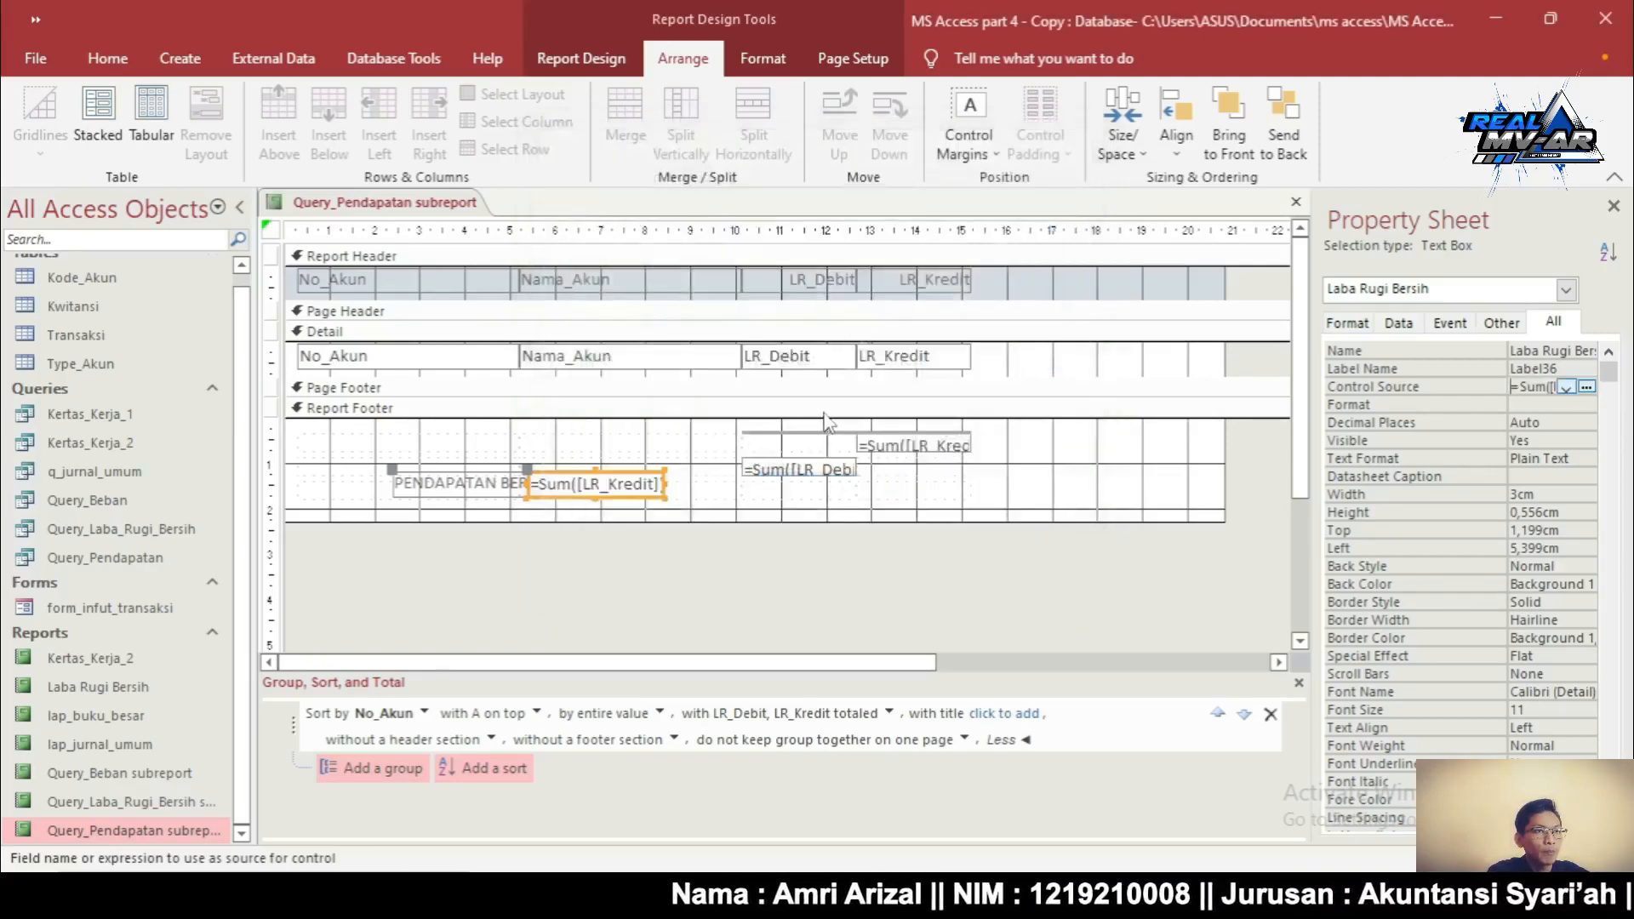
Duplicate the PENDAPATAN BERSIH label twice in the report footer
{"action": "left_click", "coordinate": [477, 487]}
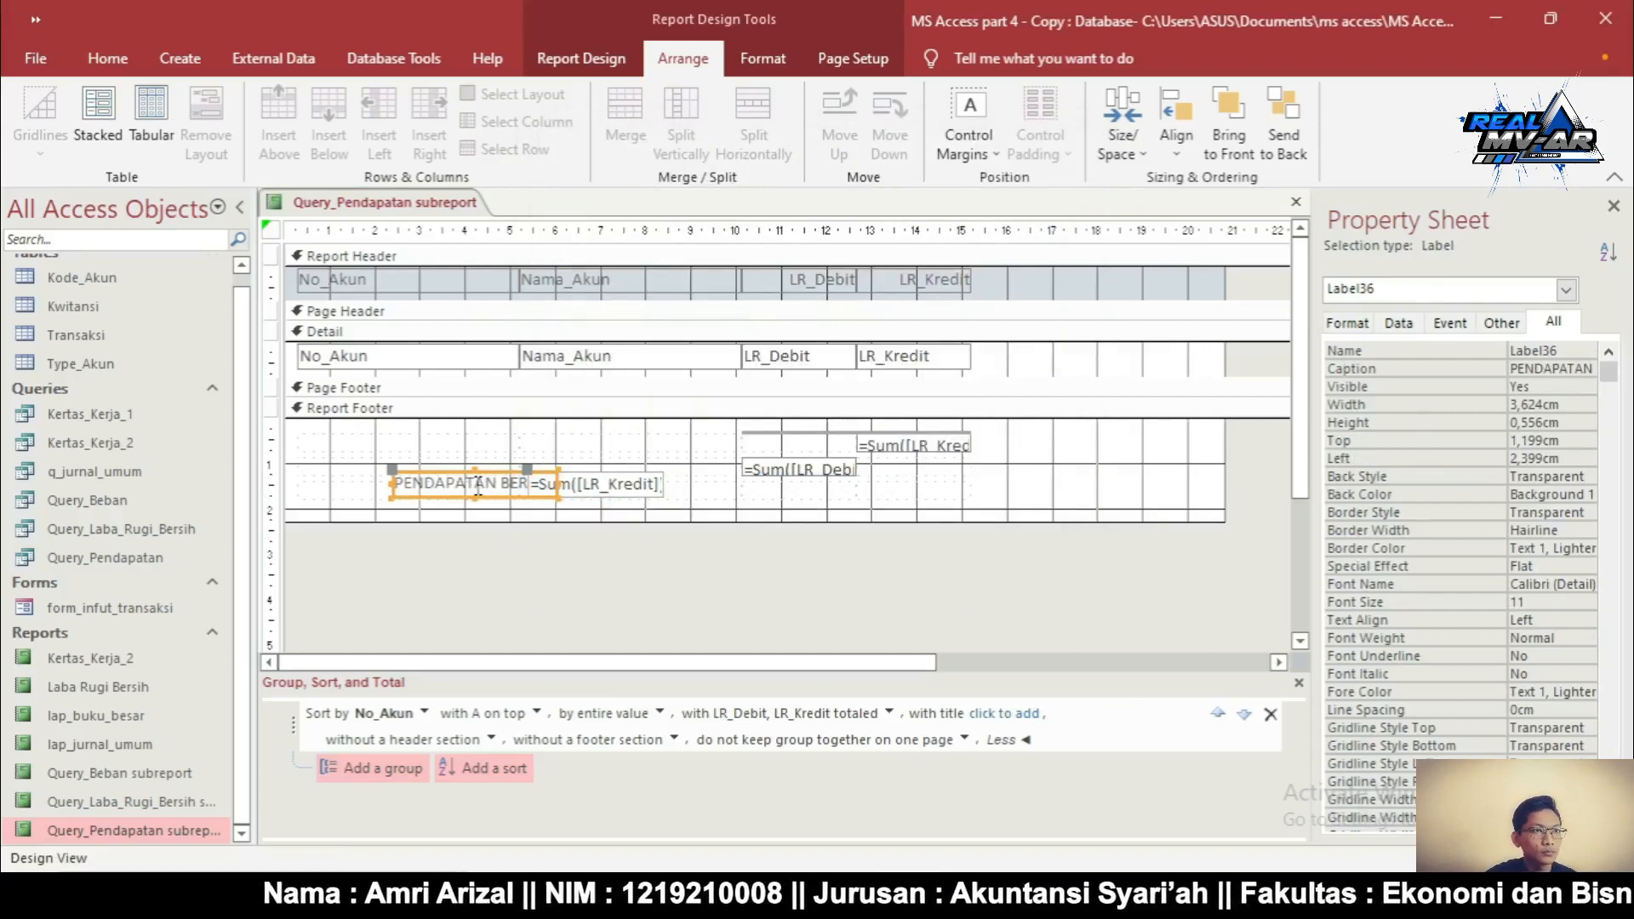
{"action": "key", "text": "ctrl+c"}
{"action": "key", "text": "ctrl+v"}
{"action": "key", "text": "ctrl+v"}
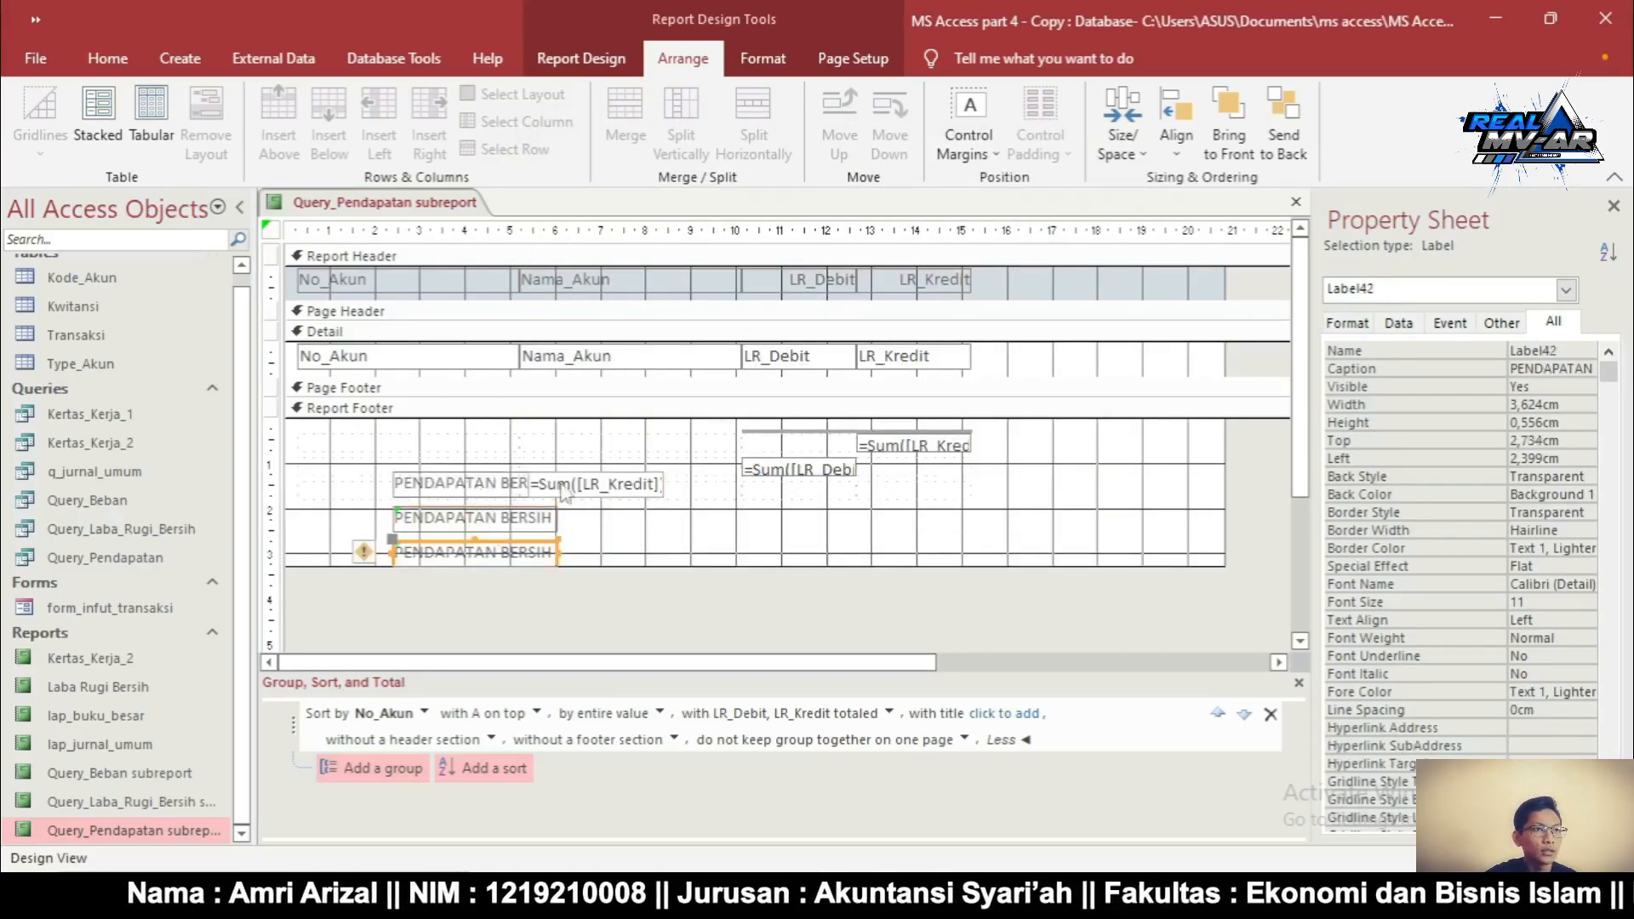
Change the caption of the first copied label, directly below the original, to PENDAPATAN TOTAL
{"action": "left_click", "coordinate": [482, 526]}
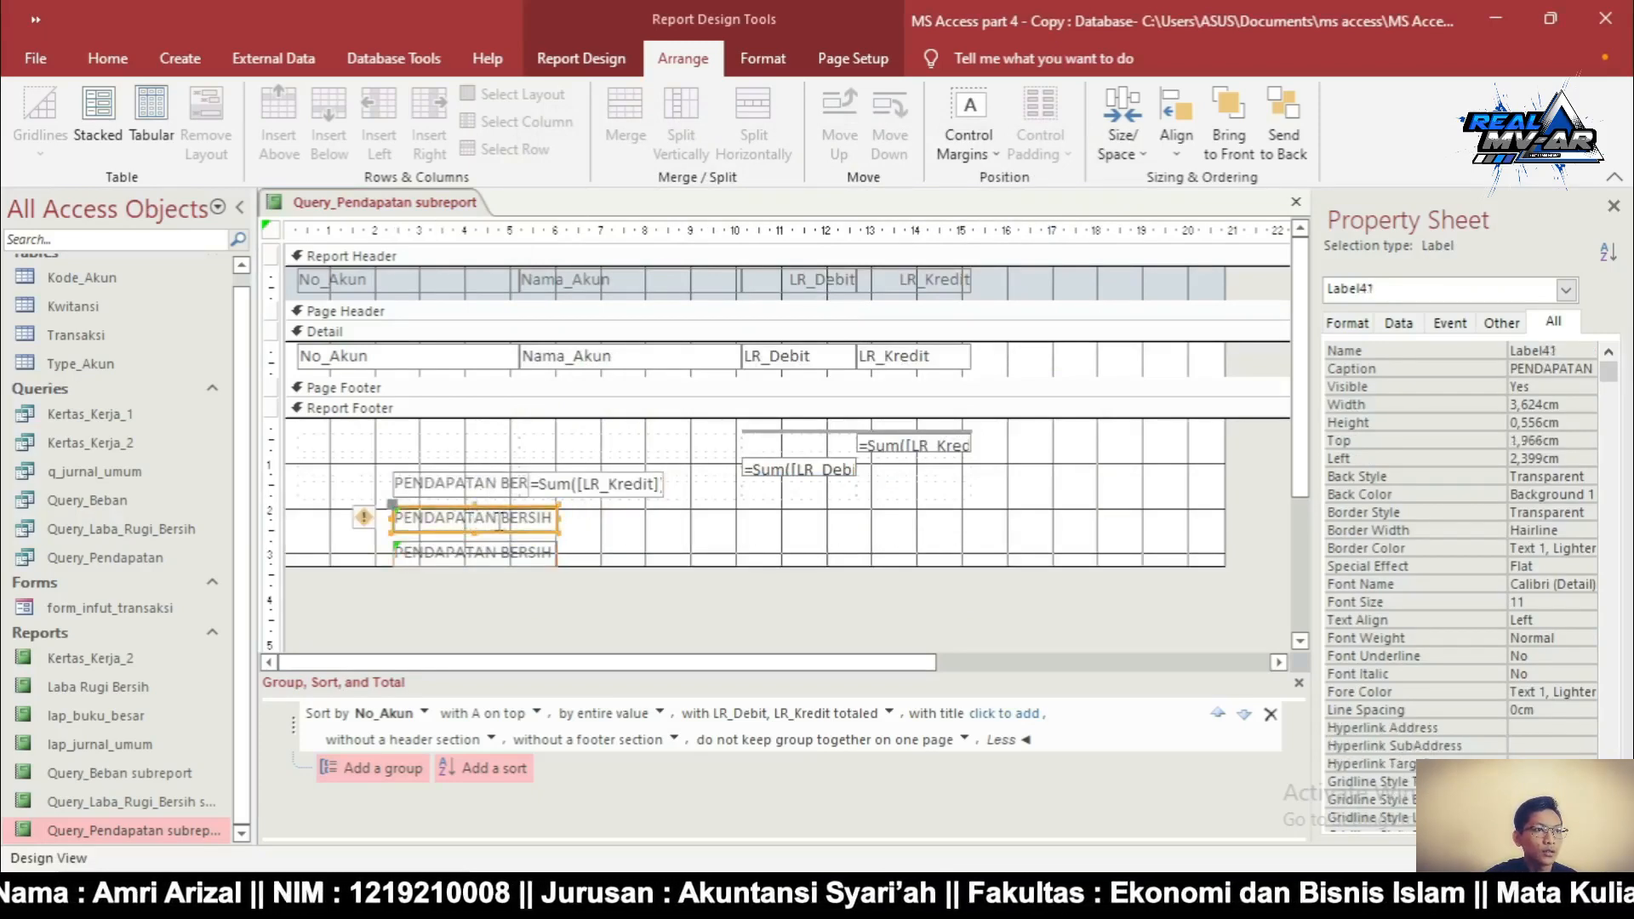
{"action": "left_click_drag", "start_coordinate": [500, 521], "coordinate": [589, 534]}
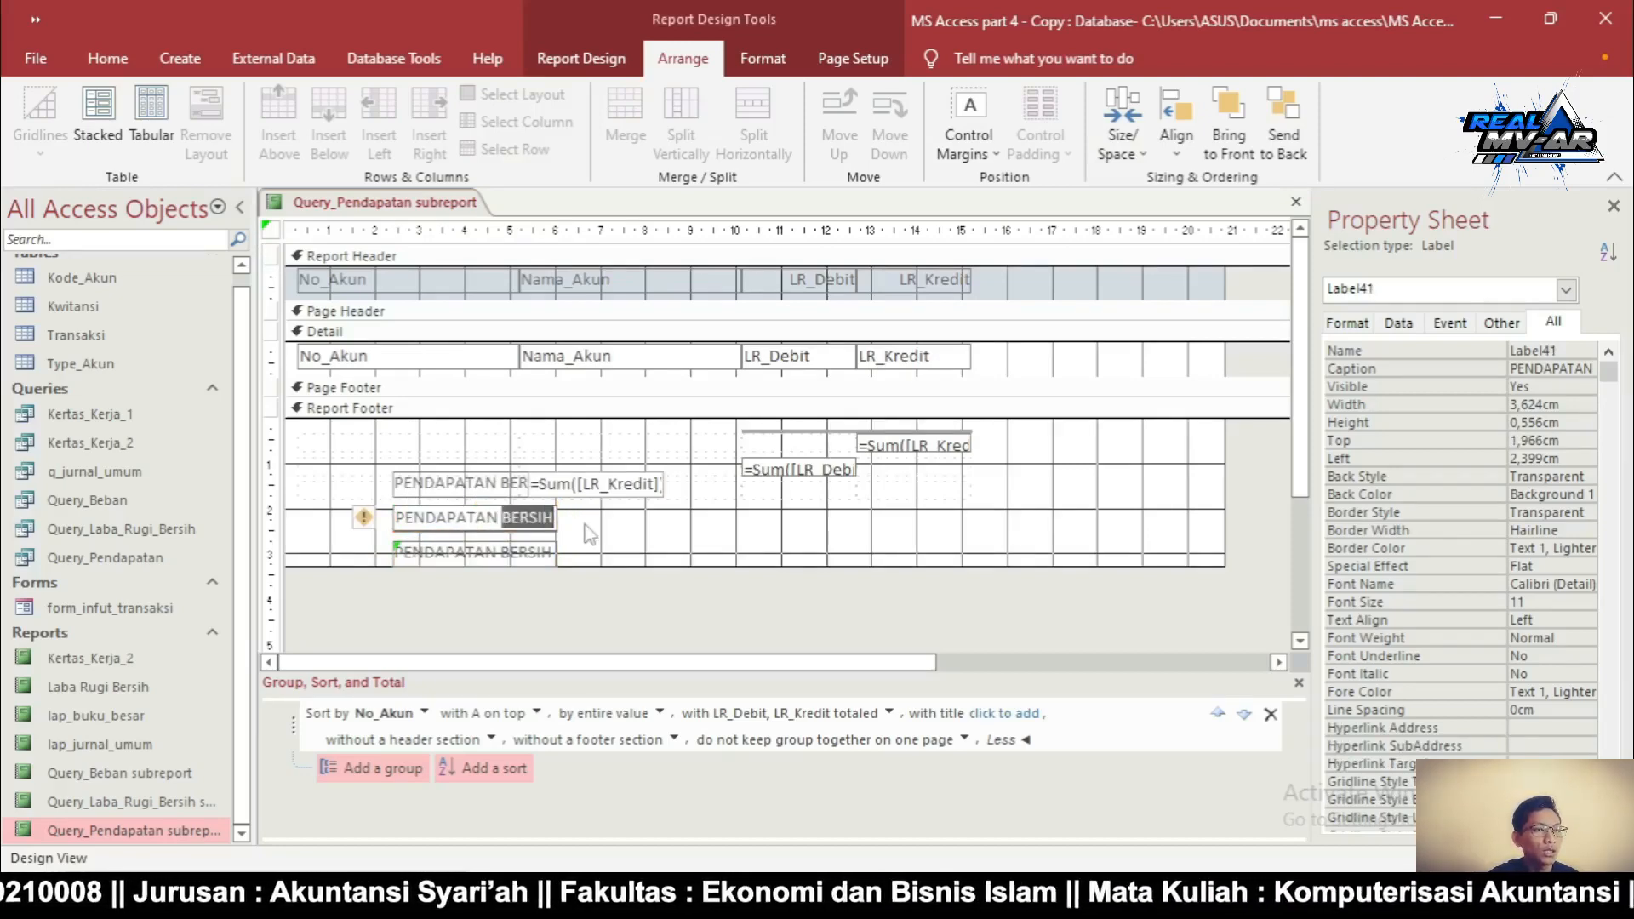
{"action": "key", "text": "Caps_Lock"}
{"action": "type", "text": "TOTAL"}
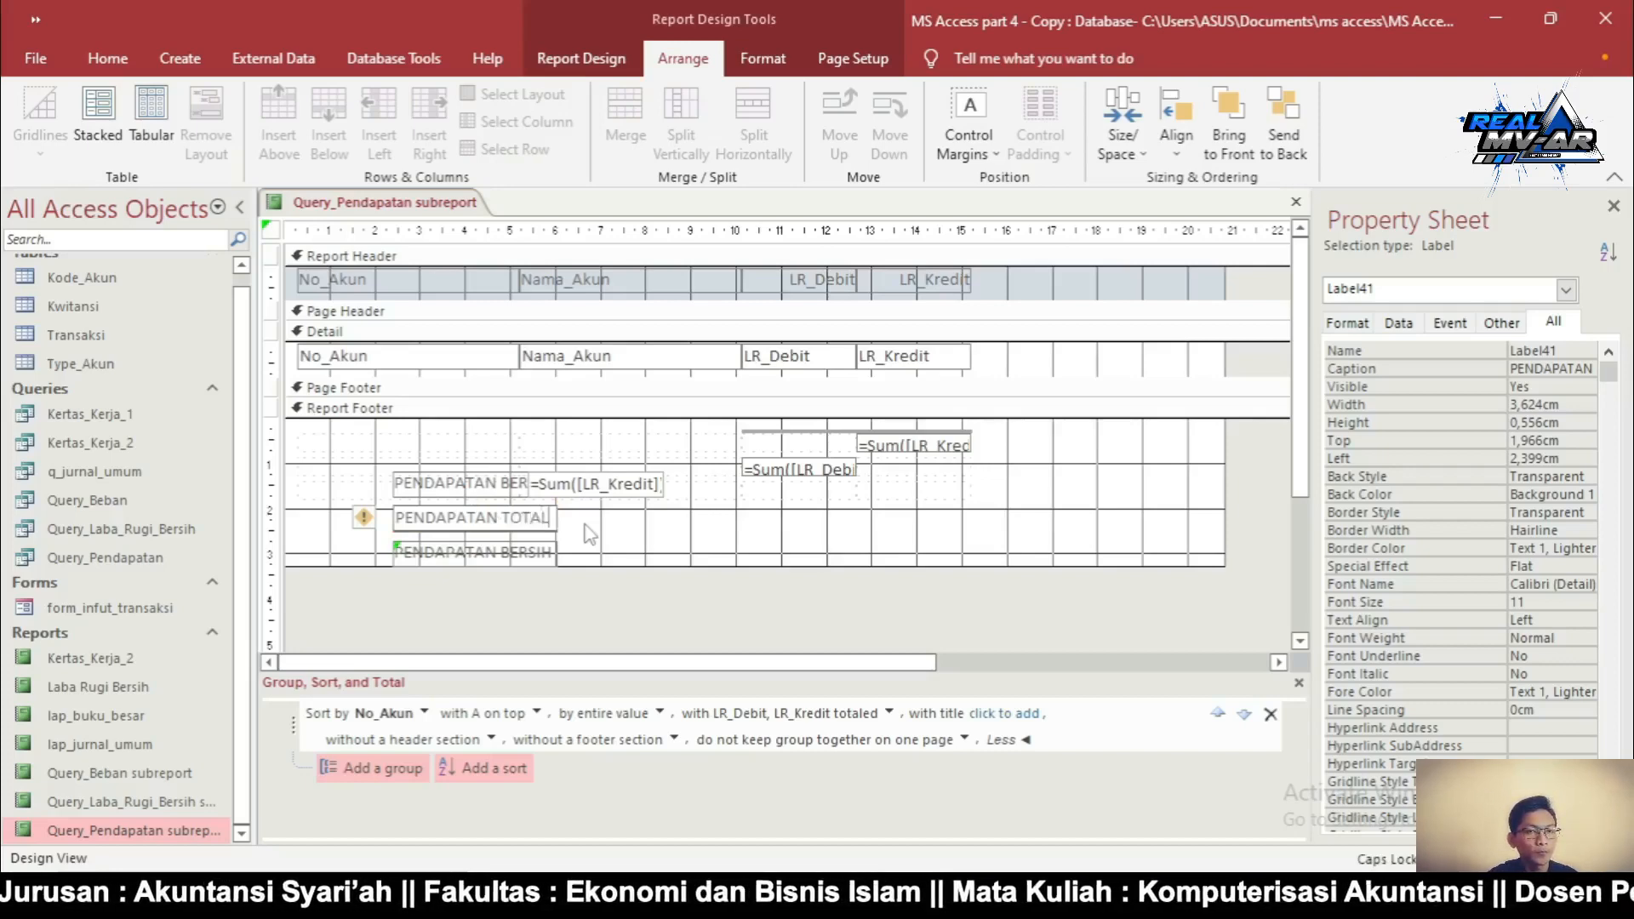
{"action": "left_click", "coordinate": [590, 534]}
Change the caption of the second copied label, the lowest in the footer, to POTONGAN PENDAPATAN
{"action": "left_click", "coordinate": [538, 552]}
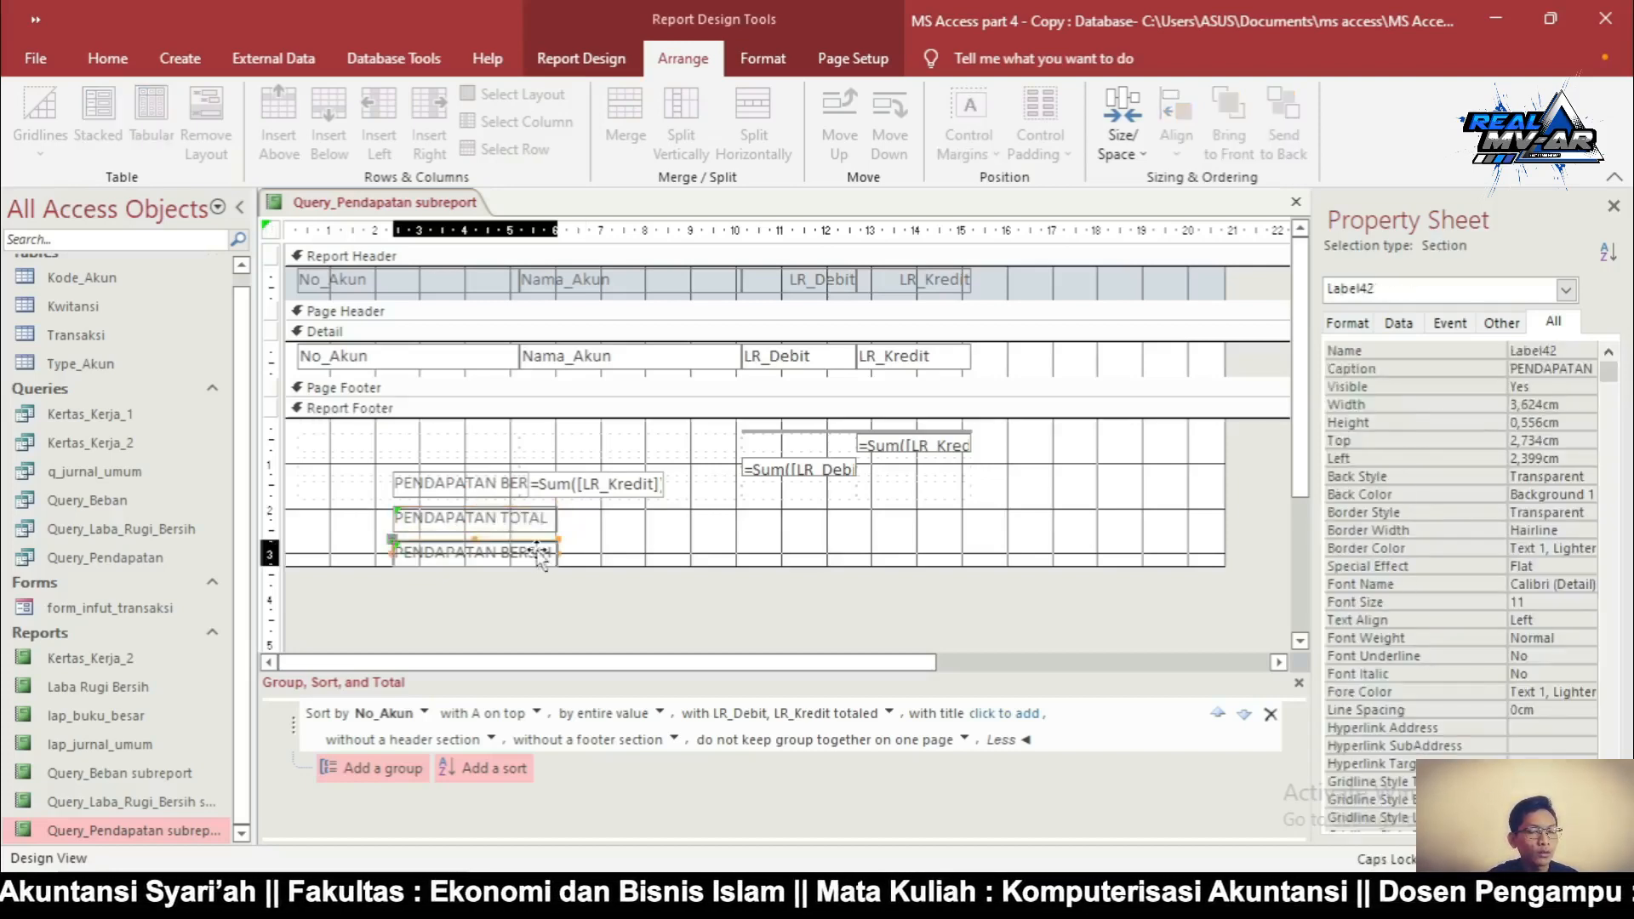
{"action": "left_click_drag", "start_coordinate": [502, 551], "coordinate": [561, 553]}
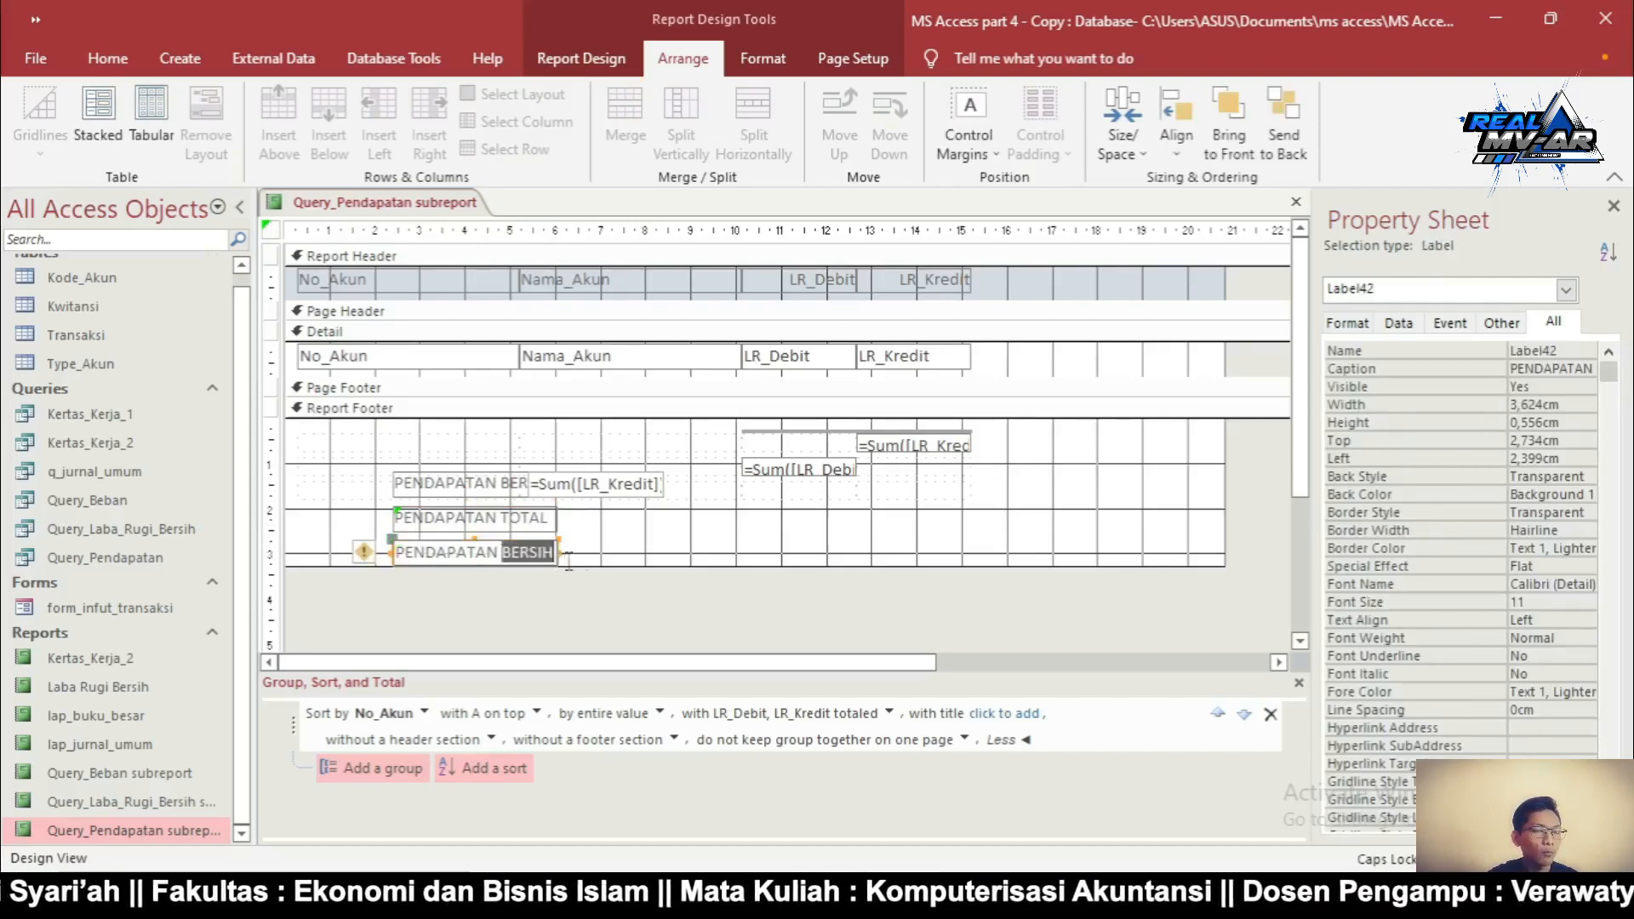
{"action": "key", "text": "BackSpace"}
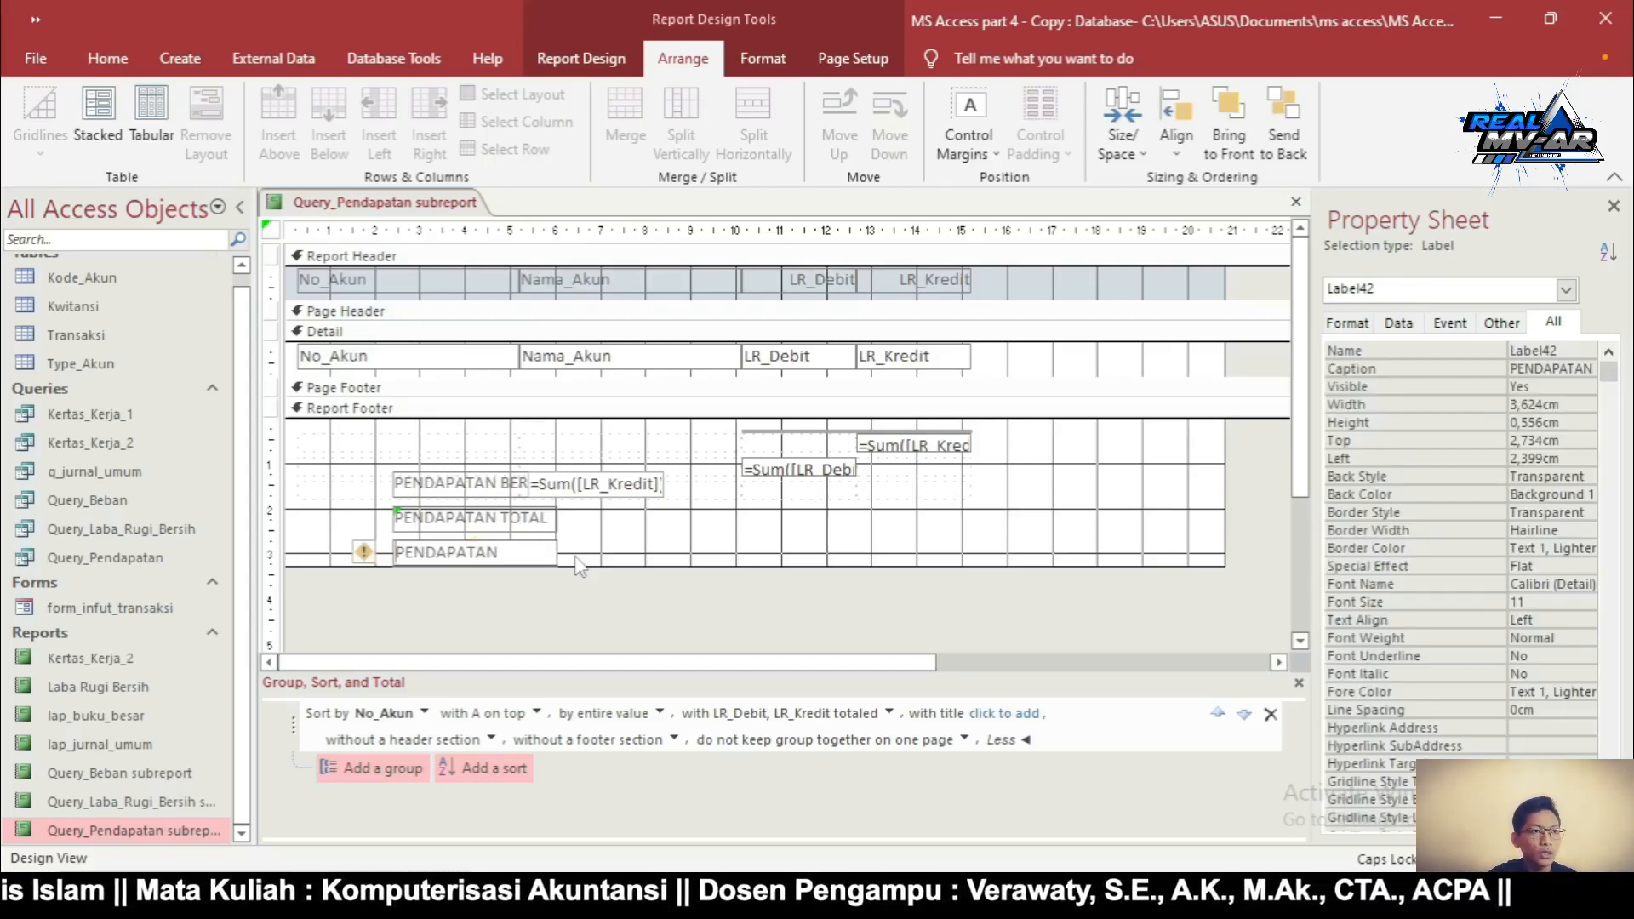
{"action": "type", "text": "POTON"}
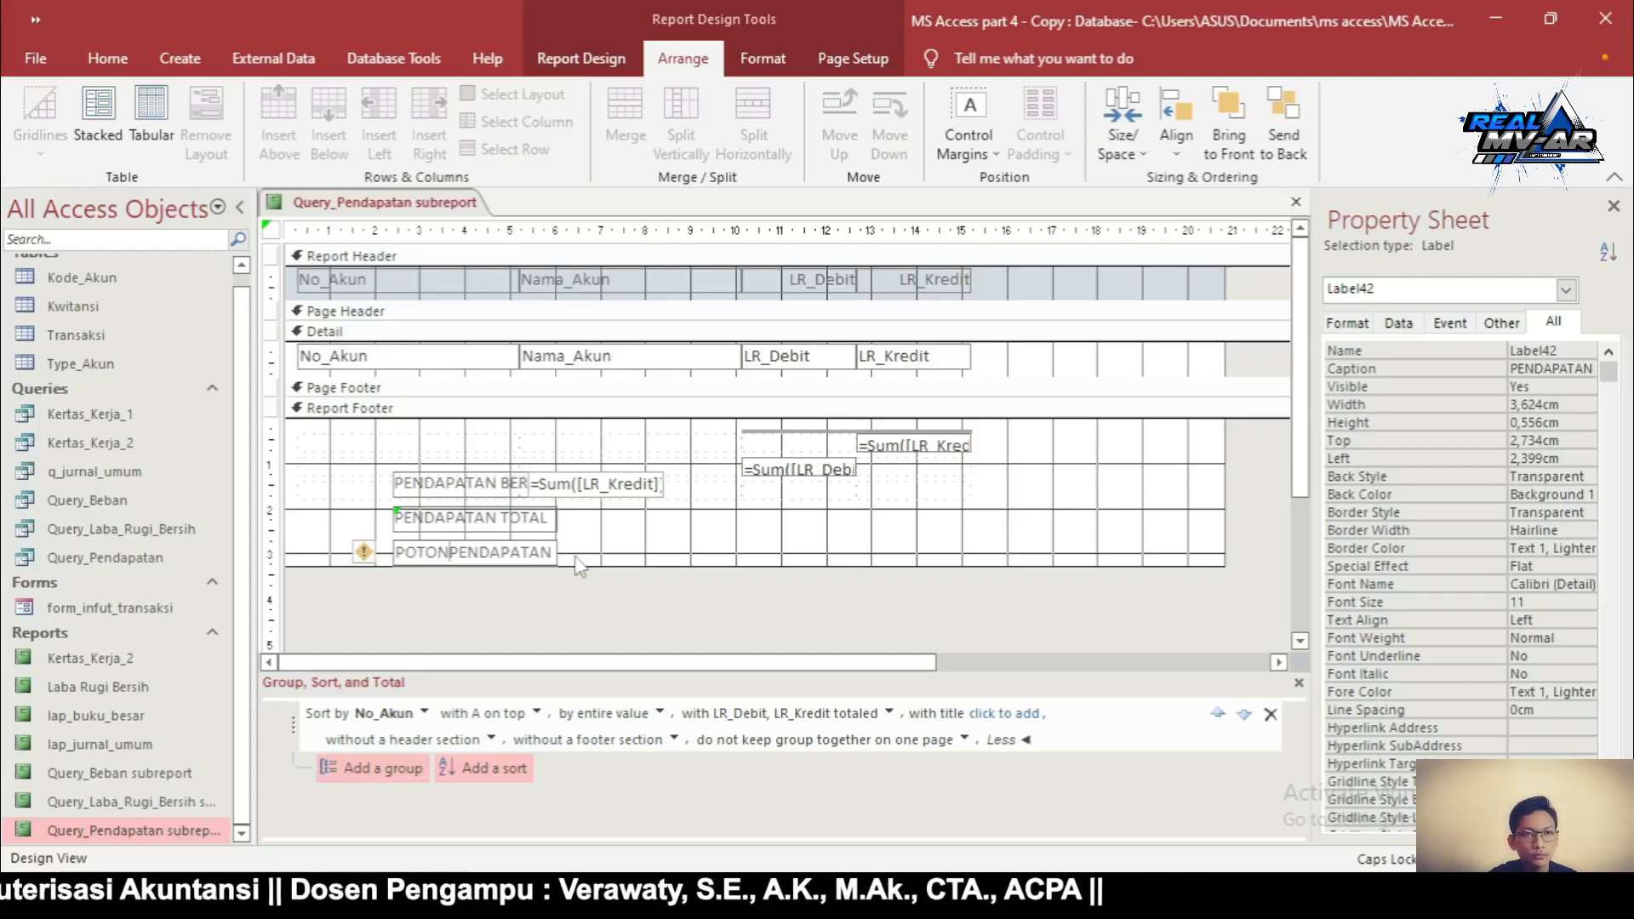
{"action": "type", "text": "GAN"}
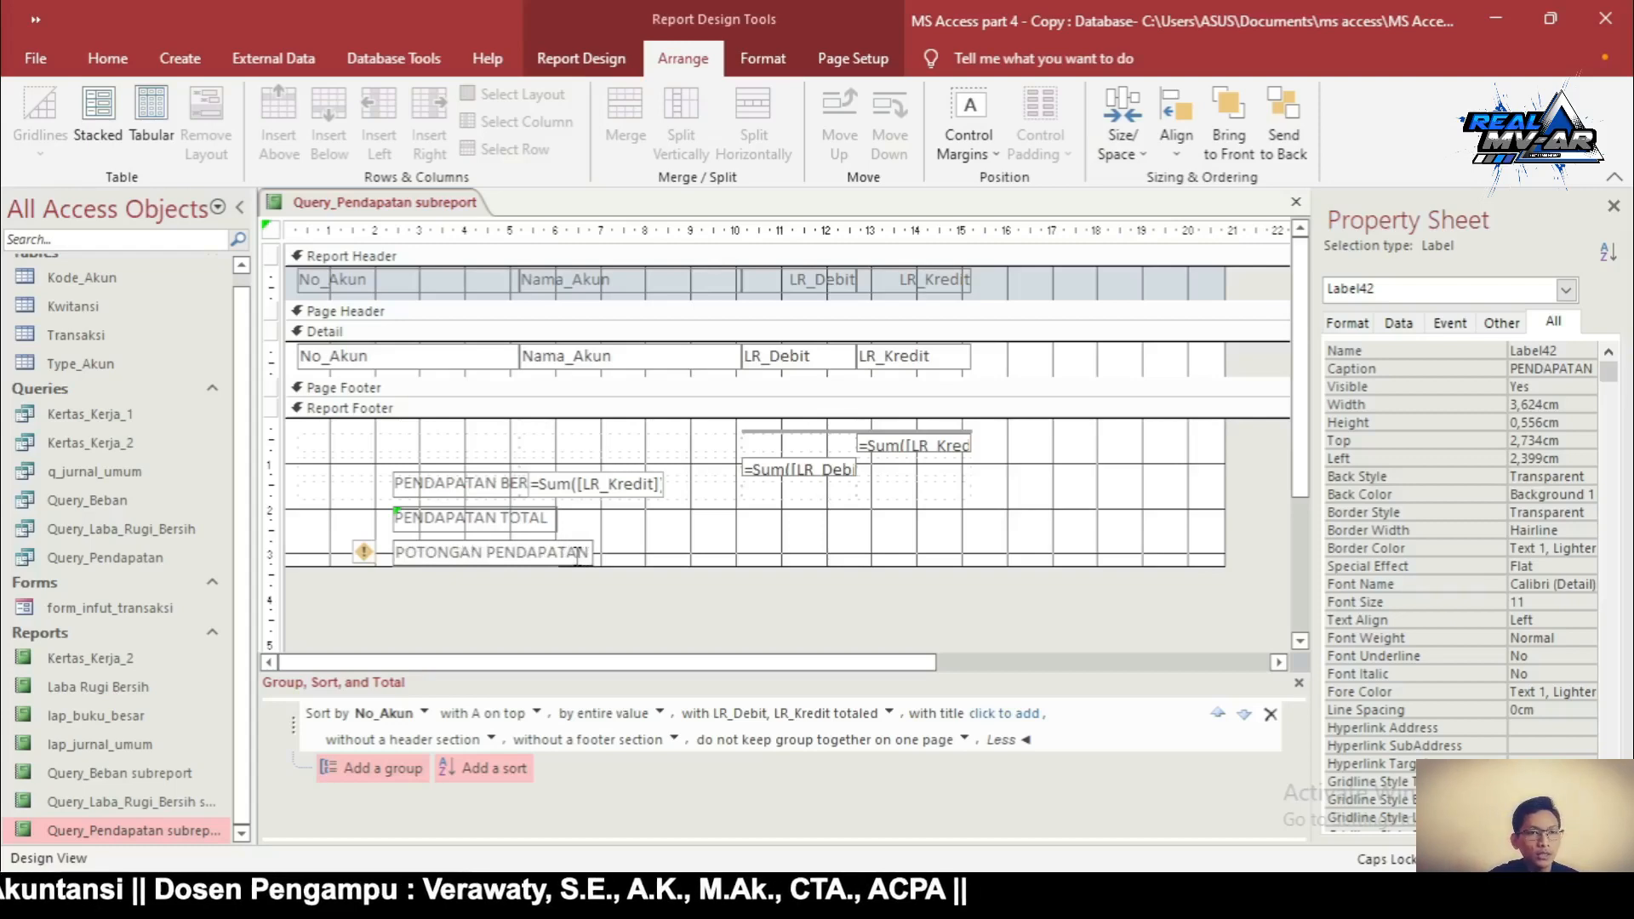
{"action": "left_click", "coordinate": [691, 549]}
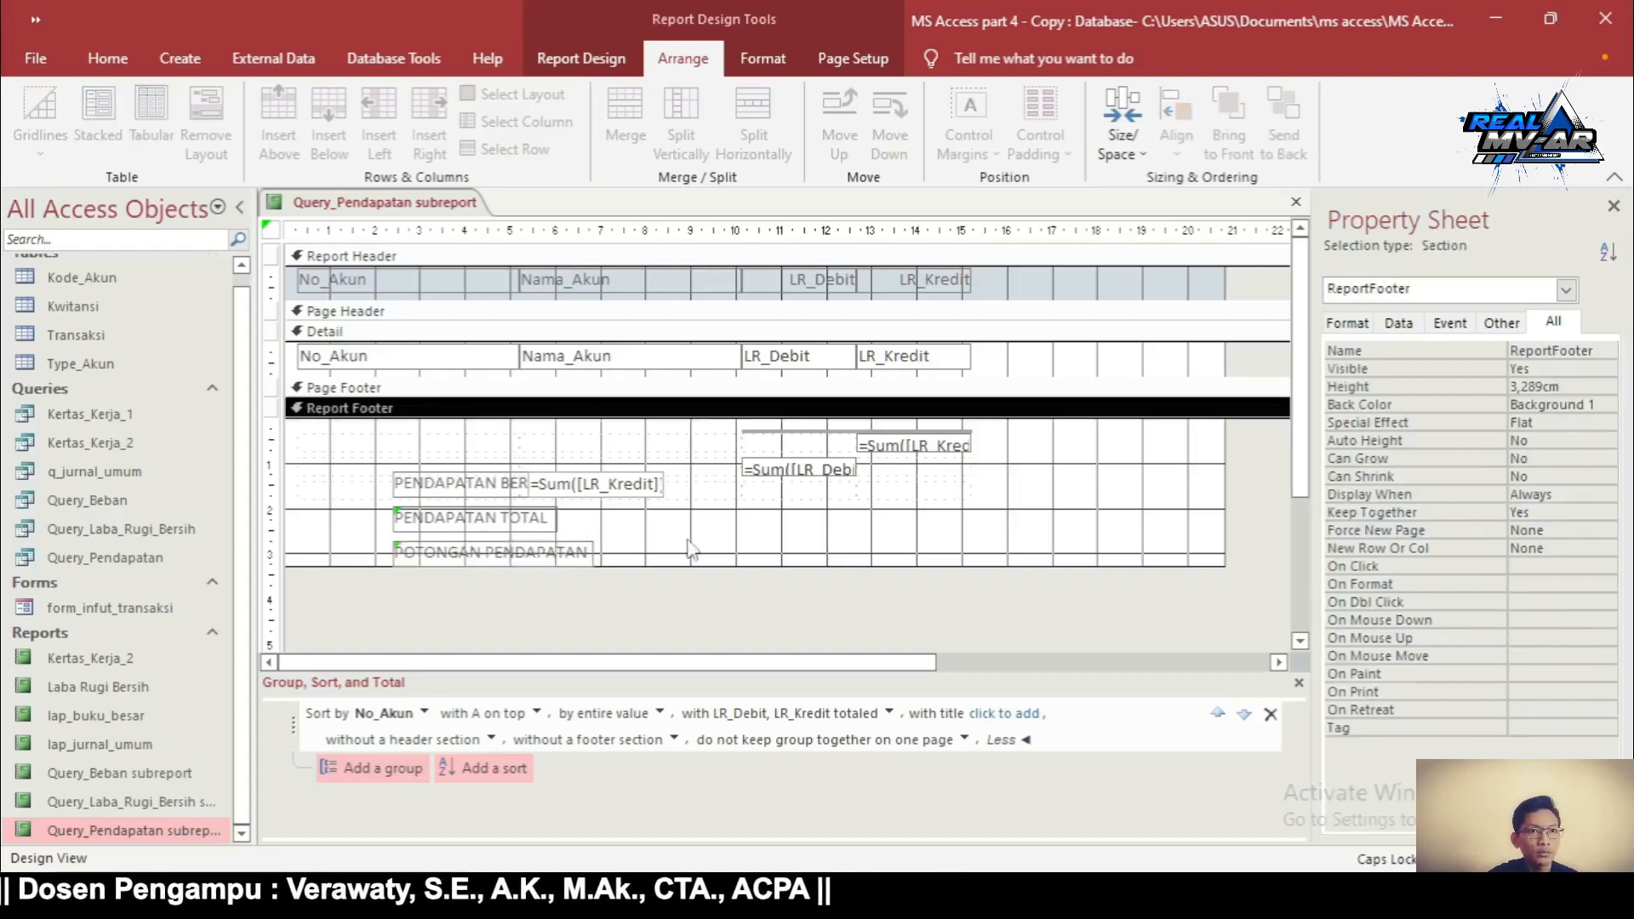
Move the PENDAPATAN TOTAL label into the empty No_Akun column cell in the first row of the footer layout
{"action": "left_click", "coordinate": [479, 521]}
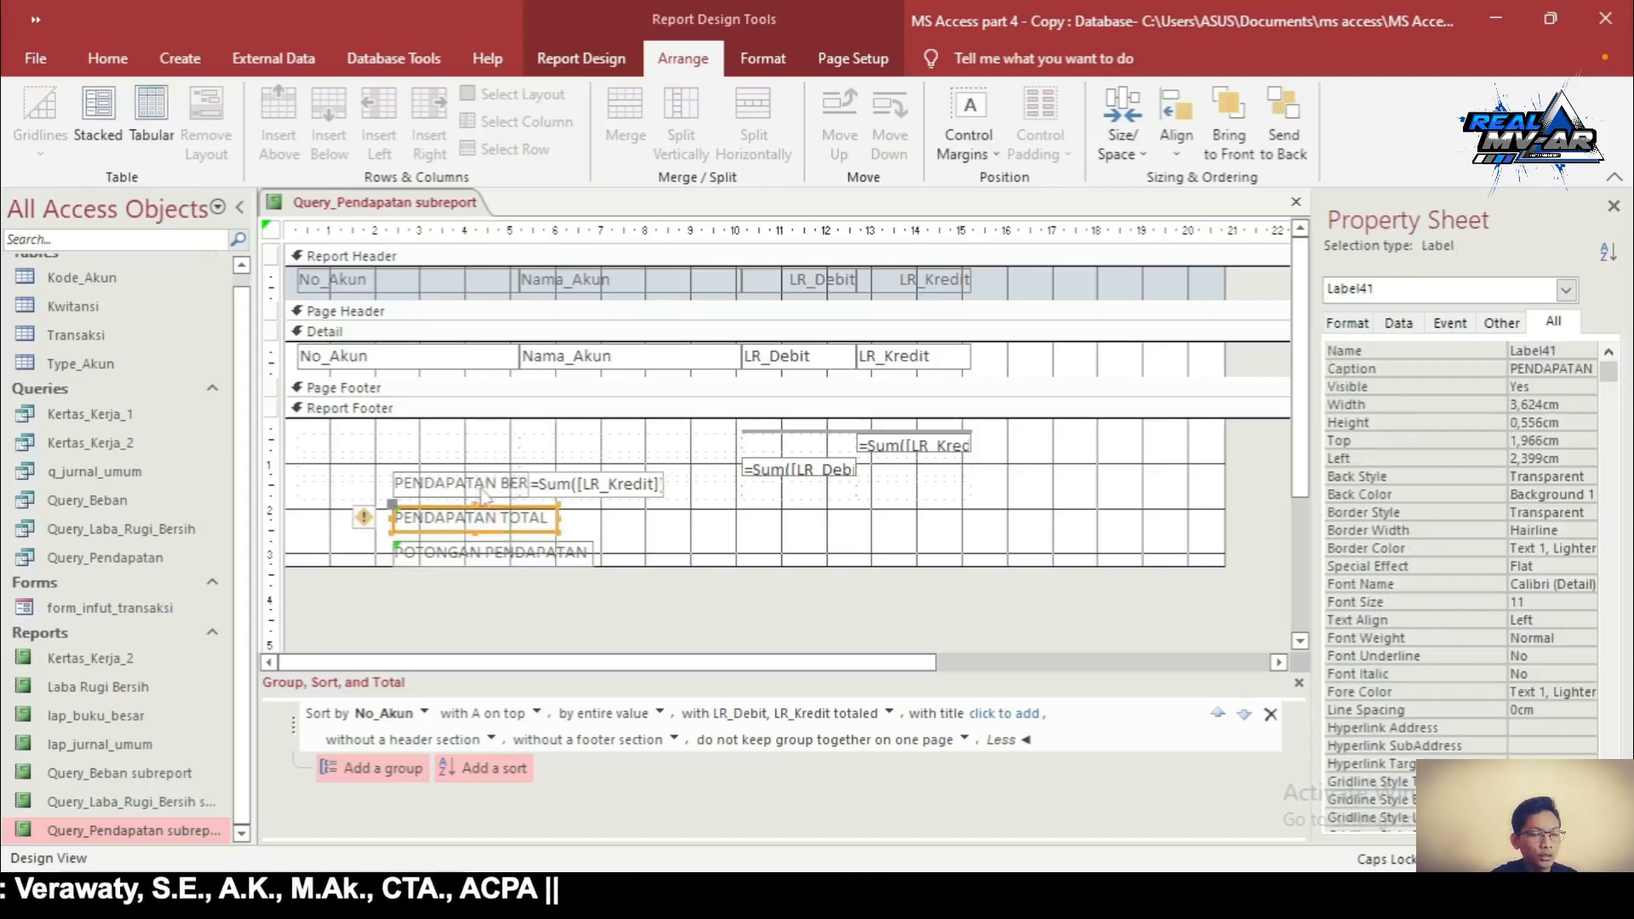
{"action": "left_click", "coordinate": [443, 441]}
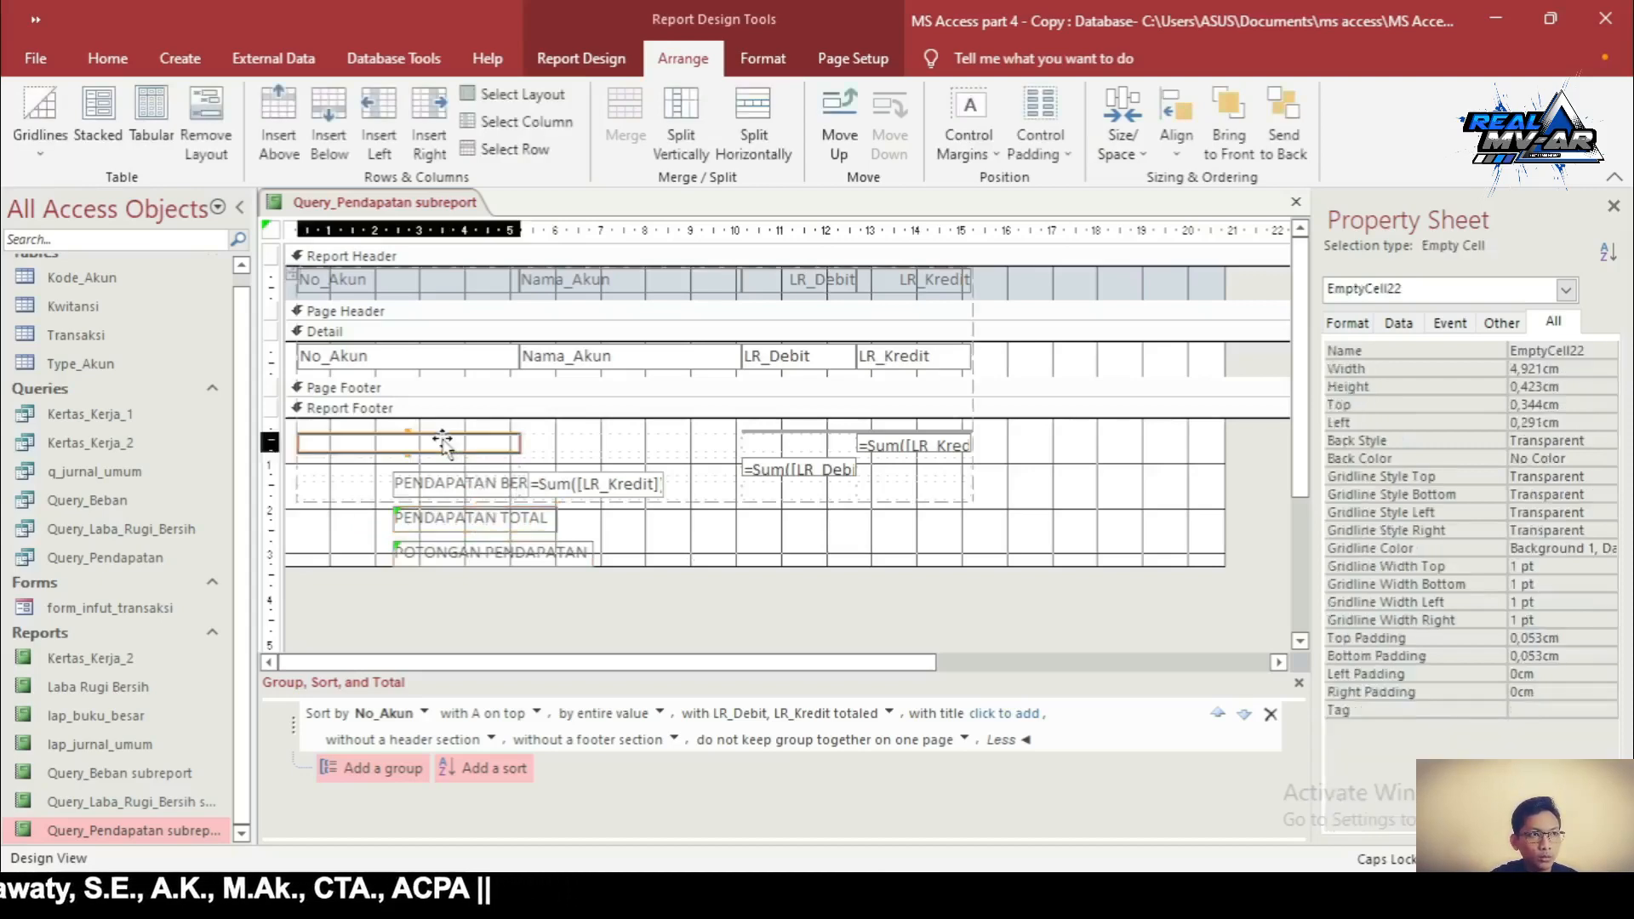
{"action": "left_click", "coordinate": [483, 521]}
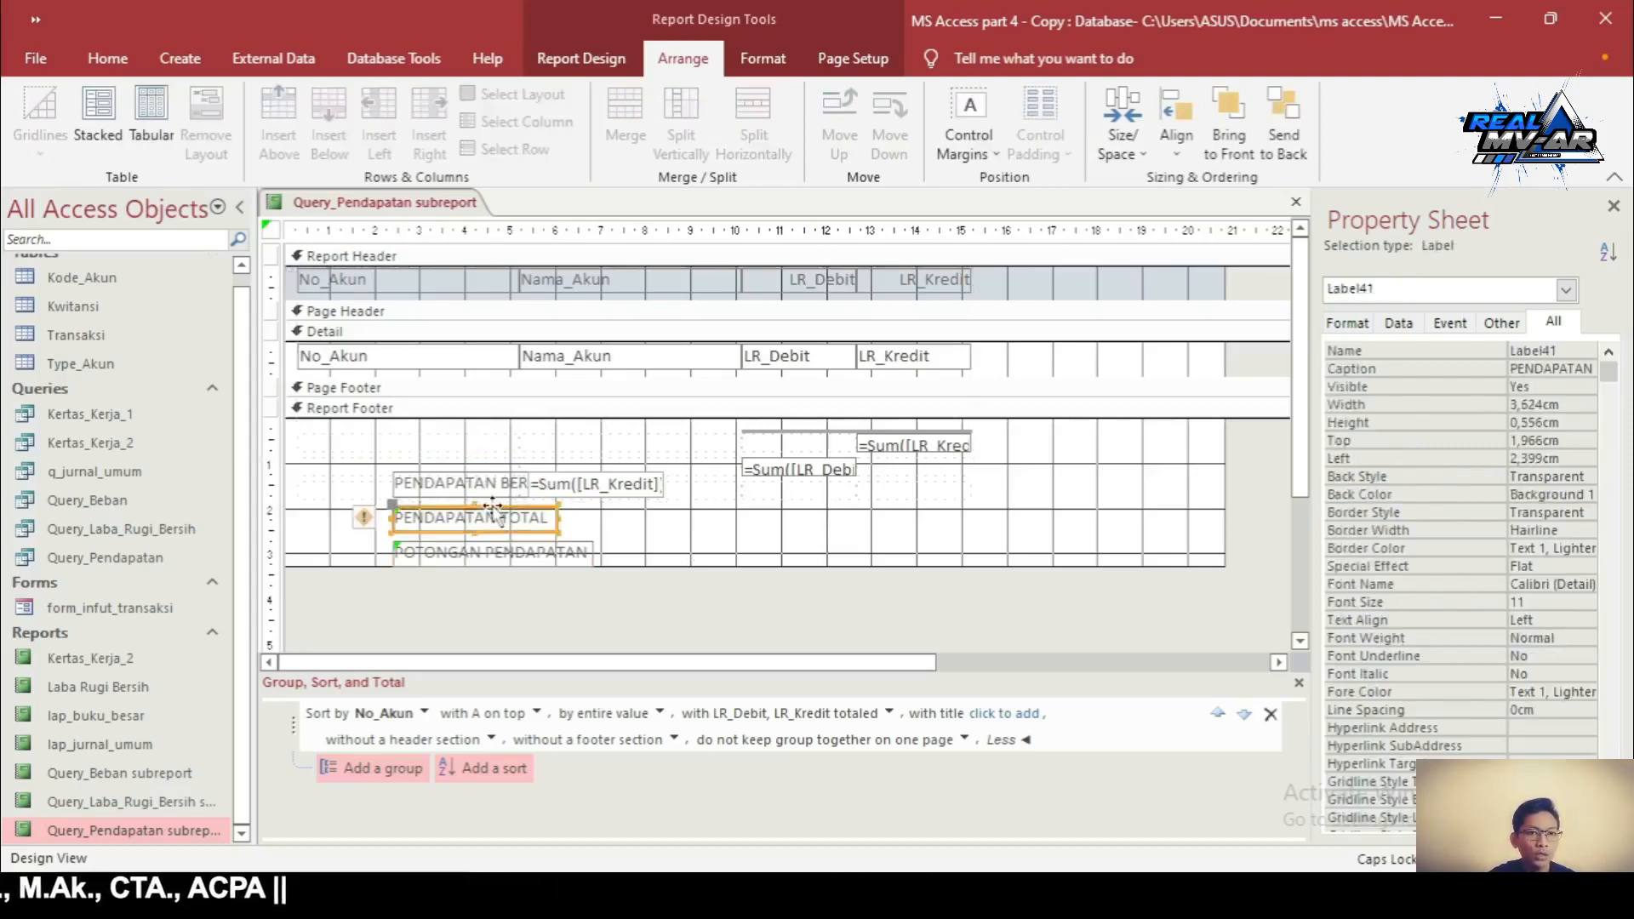
{"action": "left_click", "coordinate": [492, 514]}
{"action": "left_click", "coordinate": [572, 538]}
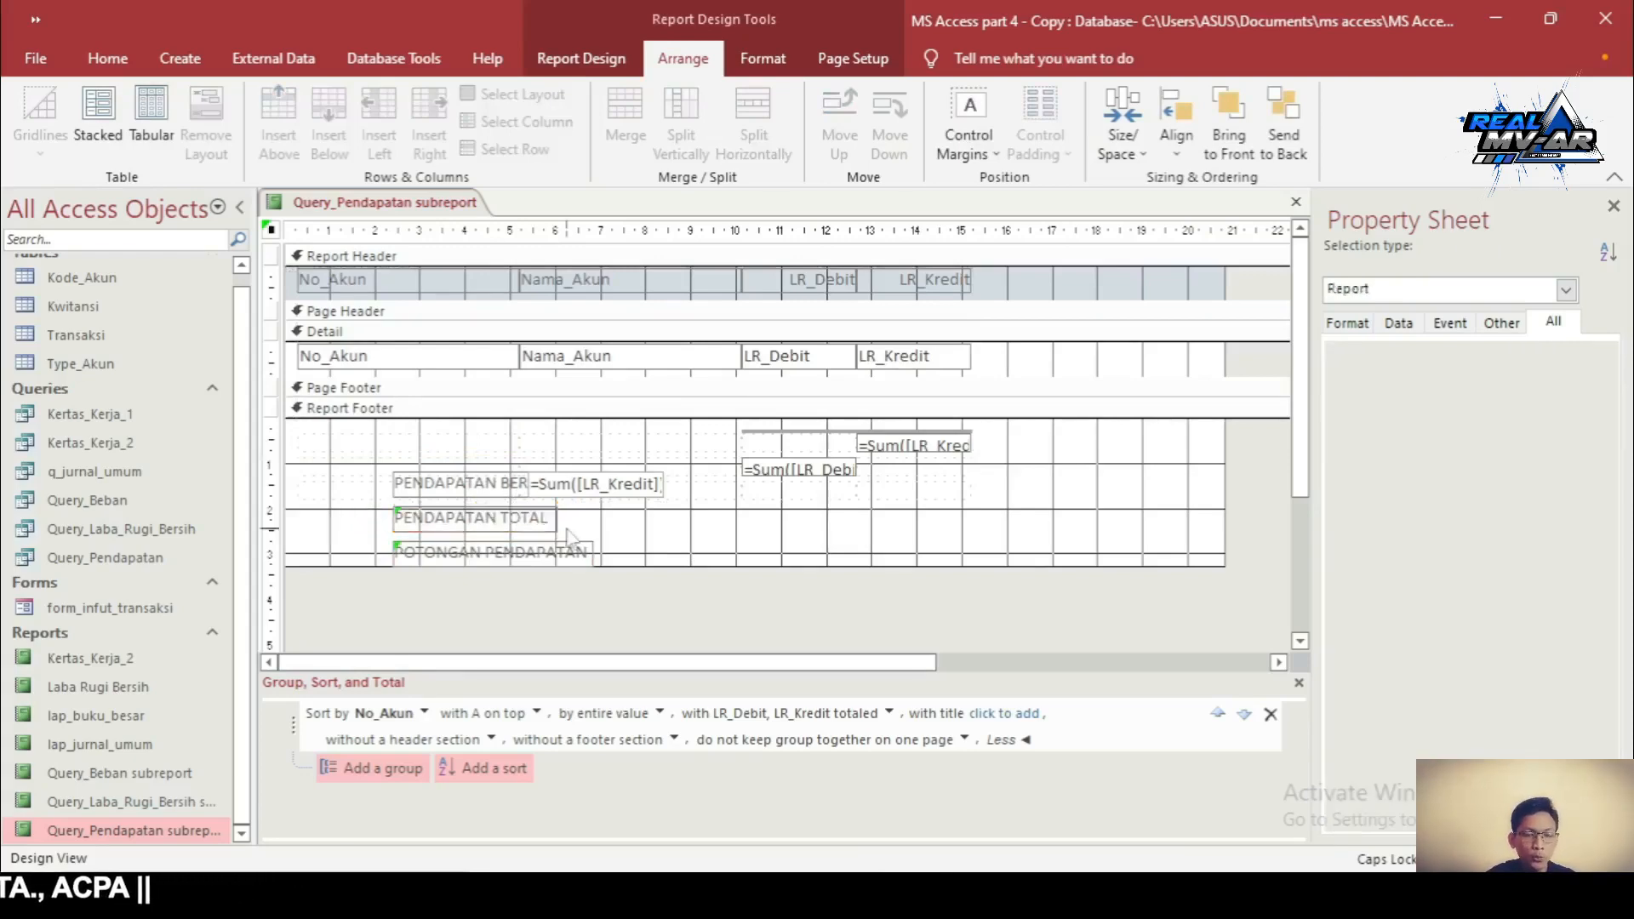
{"action": "left_click", "coordinate": [536, 533]}
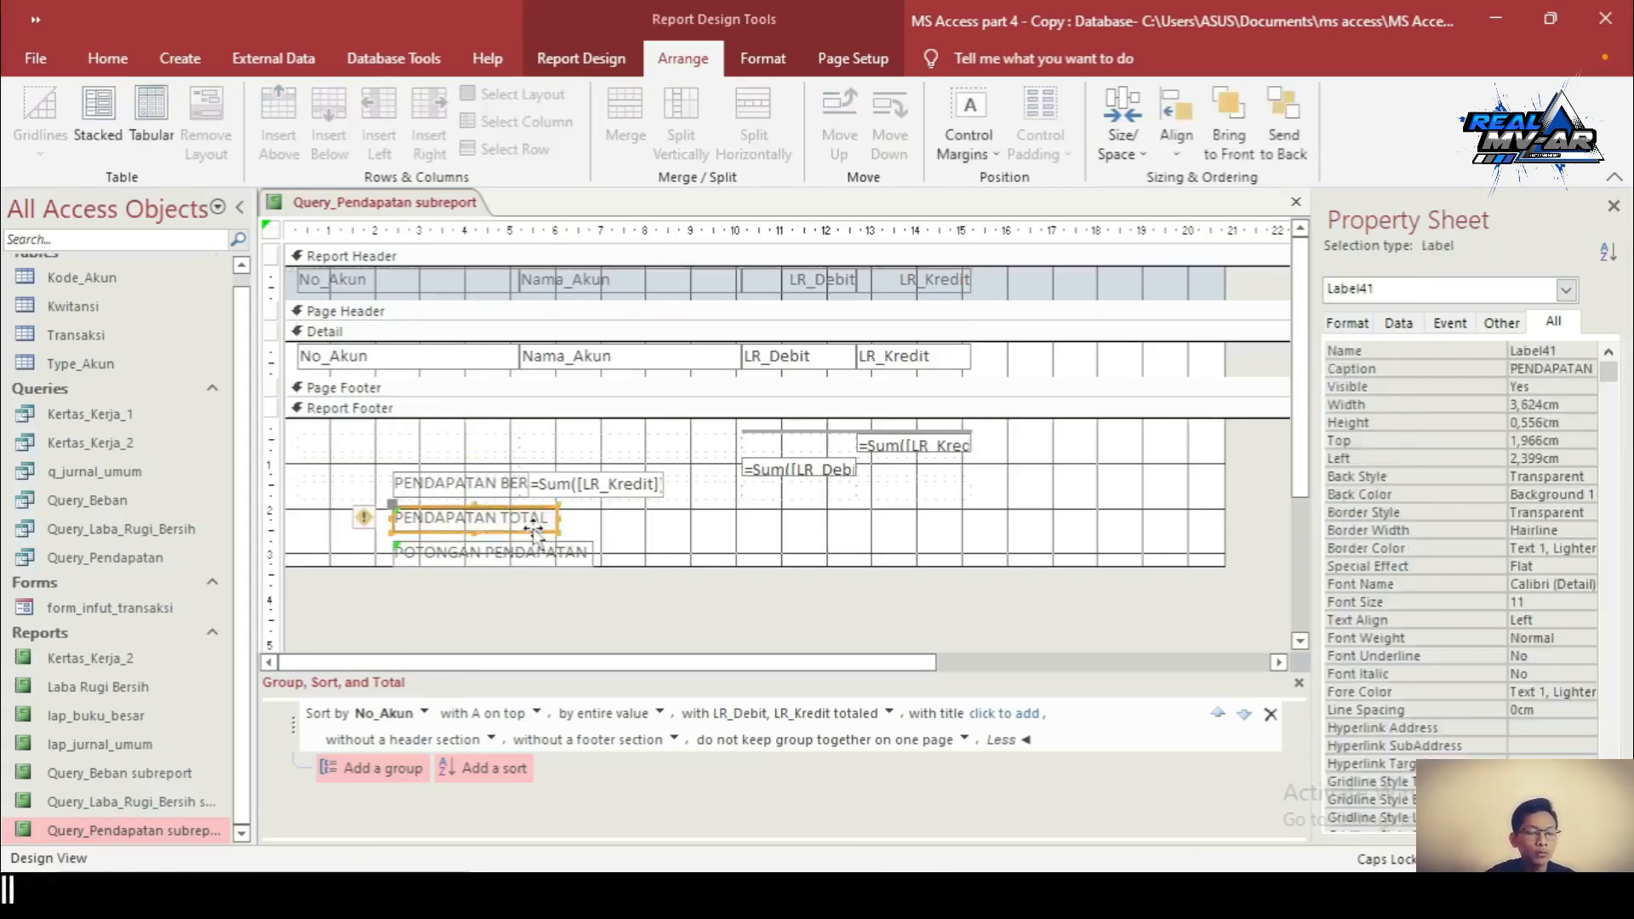
{"action": "left_click_drag", "start_coordinate": [522, 512], "coordinate": [448, 444]}
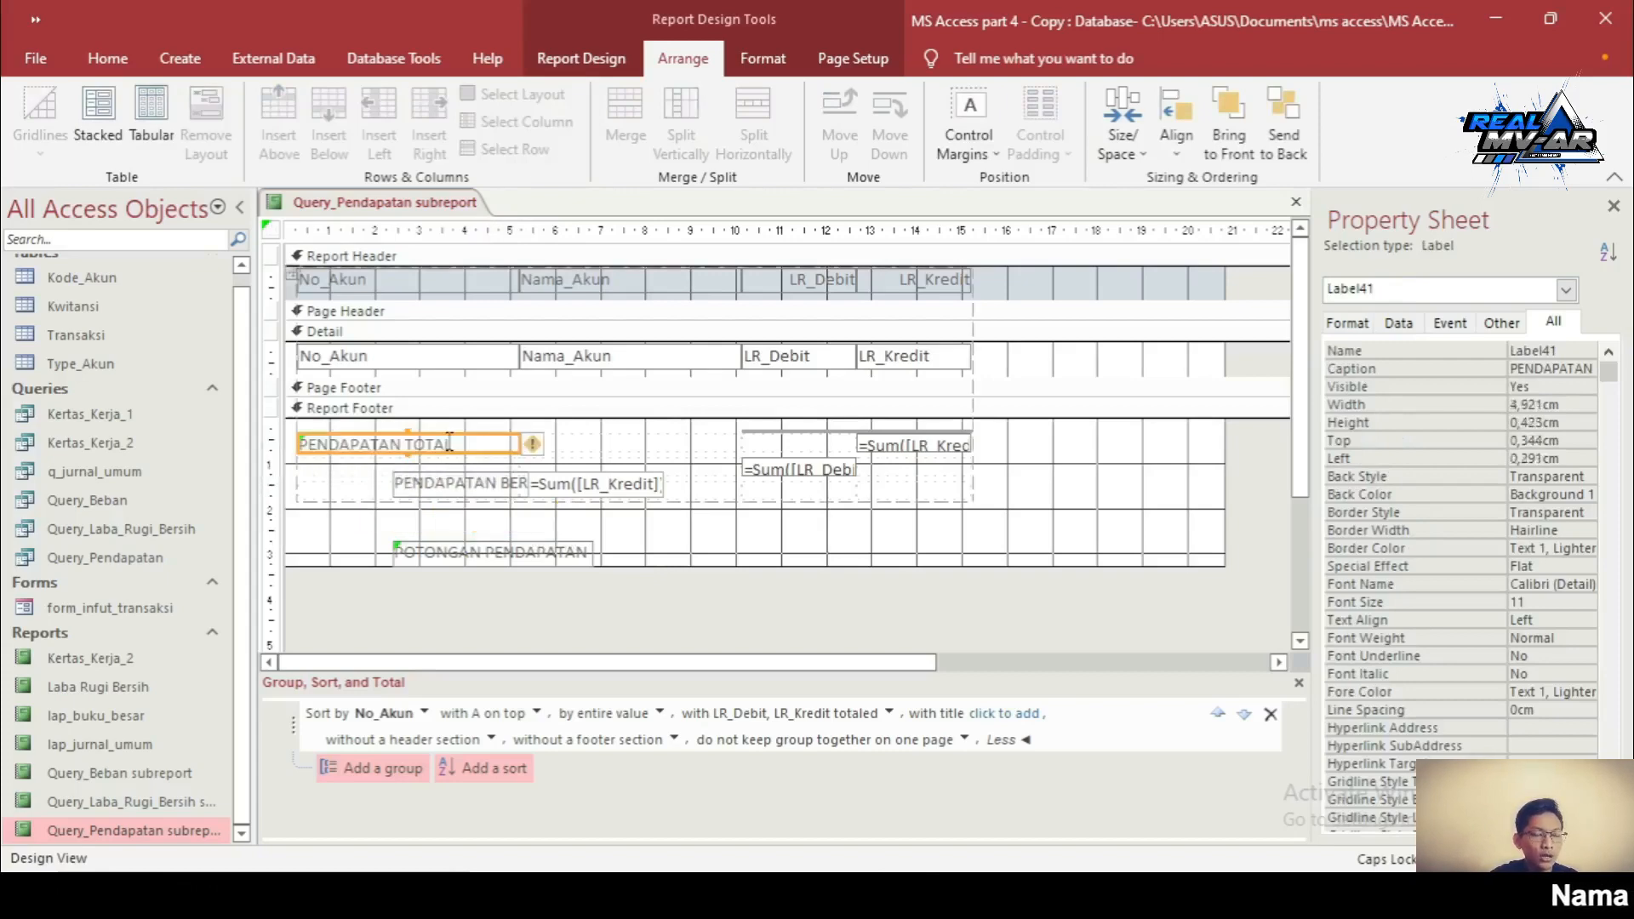
Dock the PENDAPATAN BERSIH label and text box under the LR_Debit sum, and place POTONGAN PENDAPATAN in the second row's first cell
{"action": "left_click", "coordinate": [492, 490]}
{"action": "left_click", "coordinate": [581, 485]}
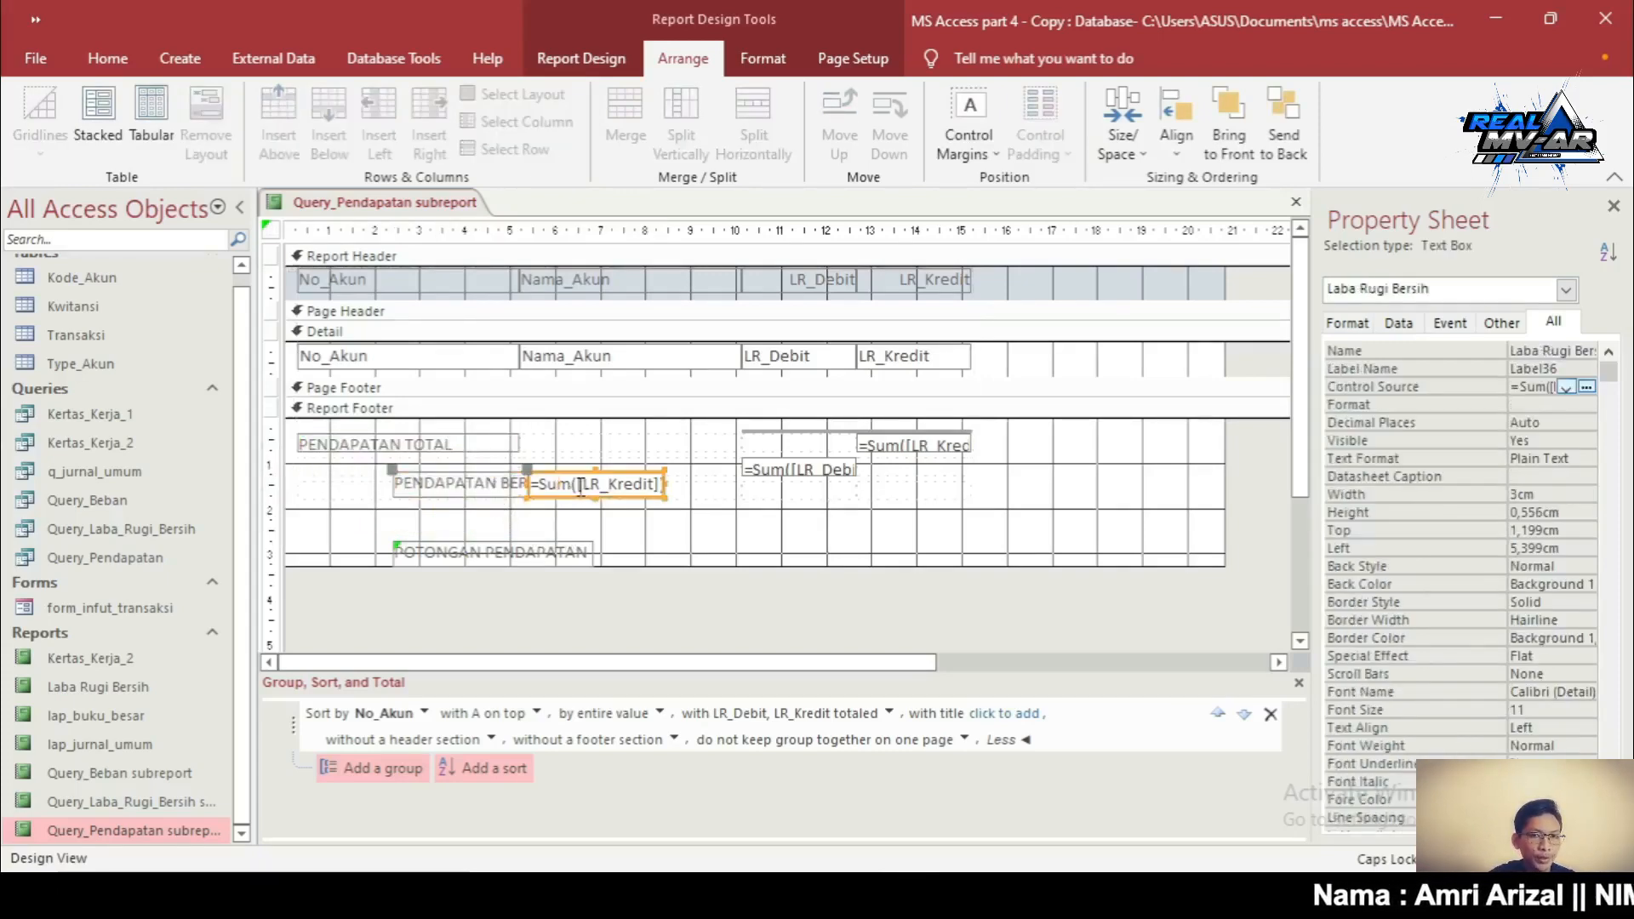
{"action": "left_click", "coordinate": [490, 494], "text": "shift"}
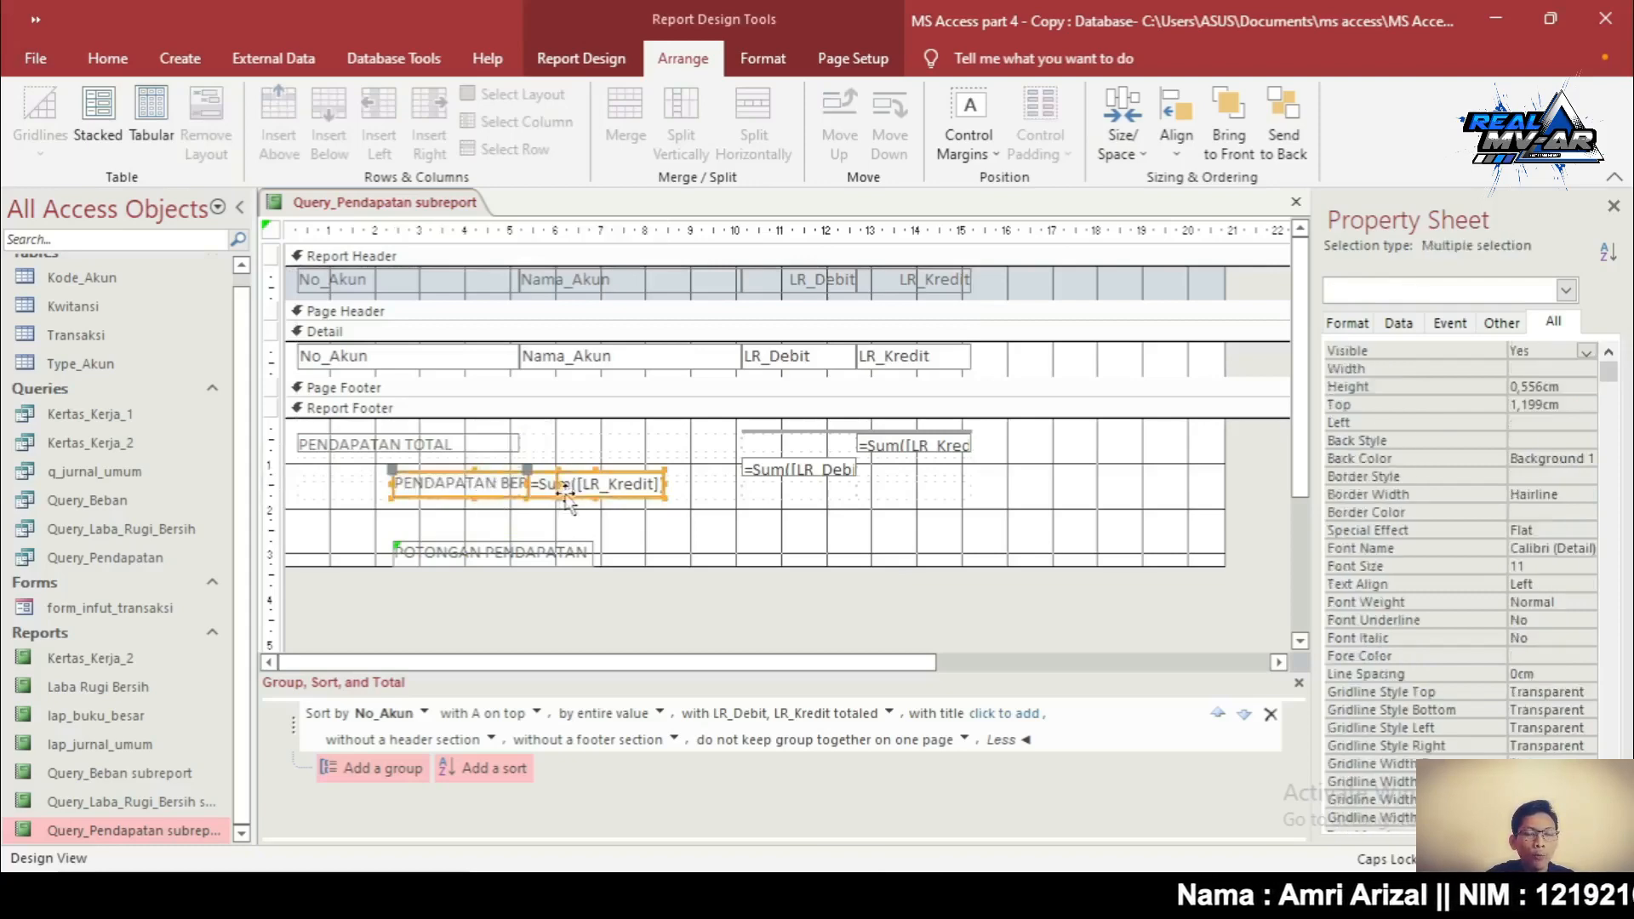
{"action": "left_click_drag", "start_coordinate": [566, 492], "coordinate": [755, 502]}
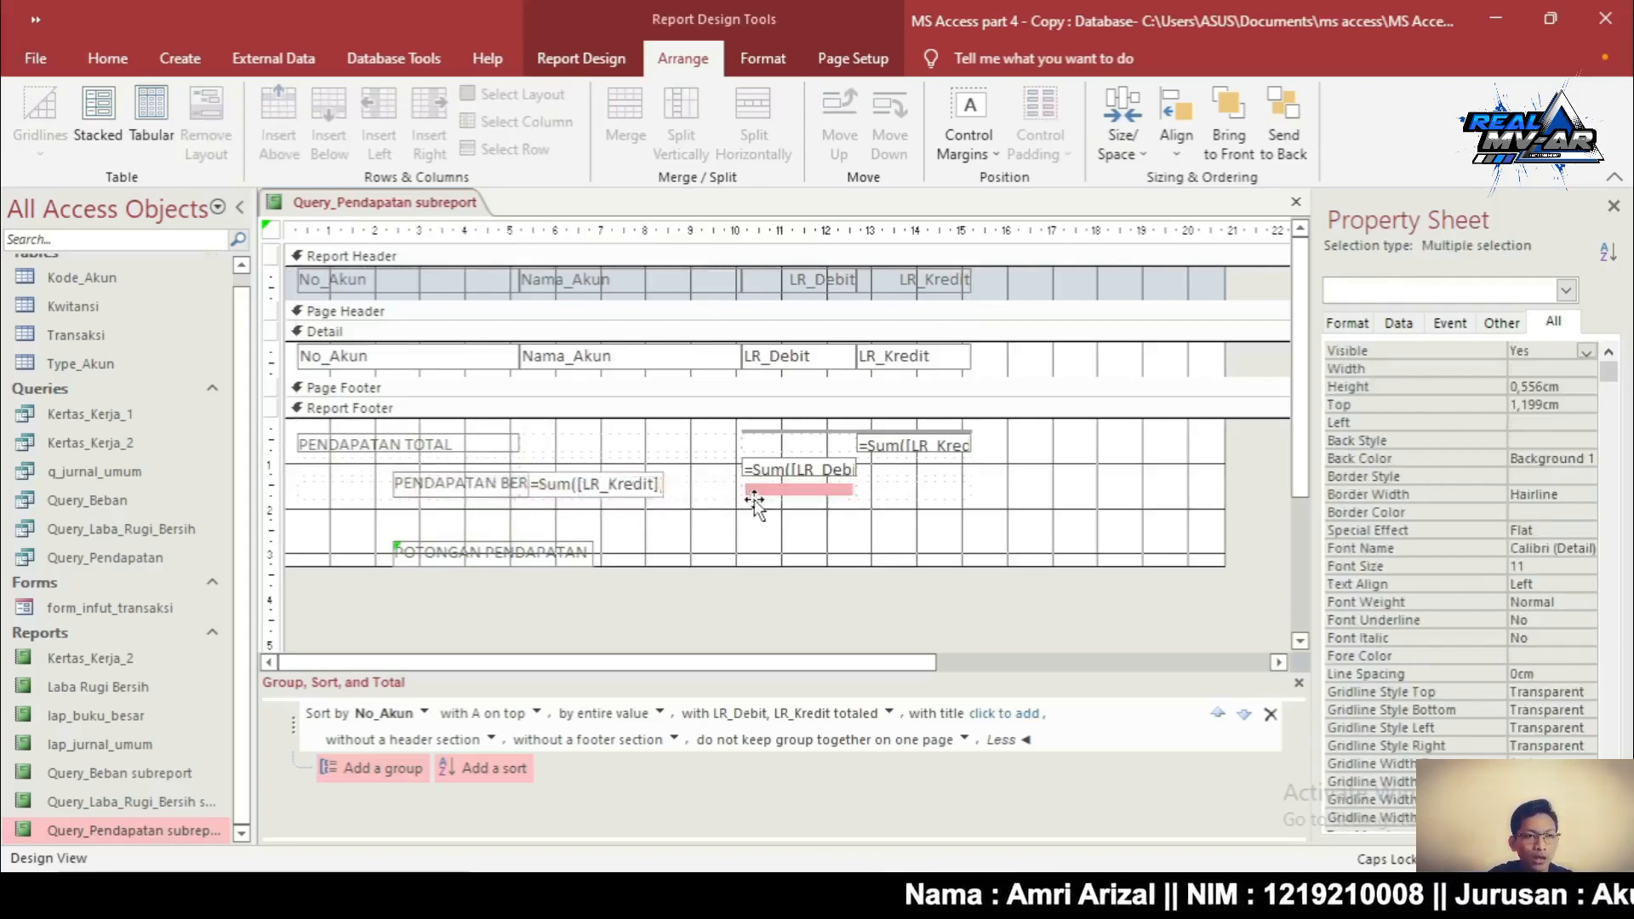
{"action": "left_click", "coordinate": [422, 557]}
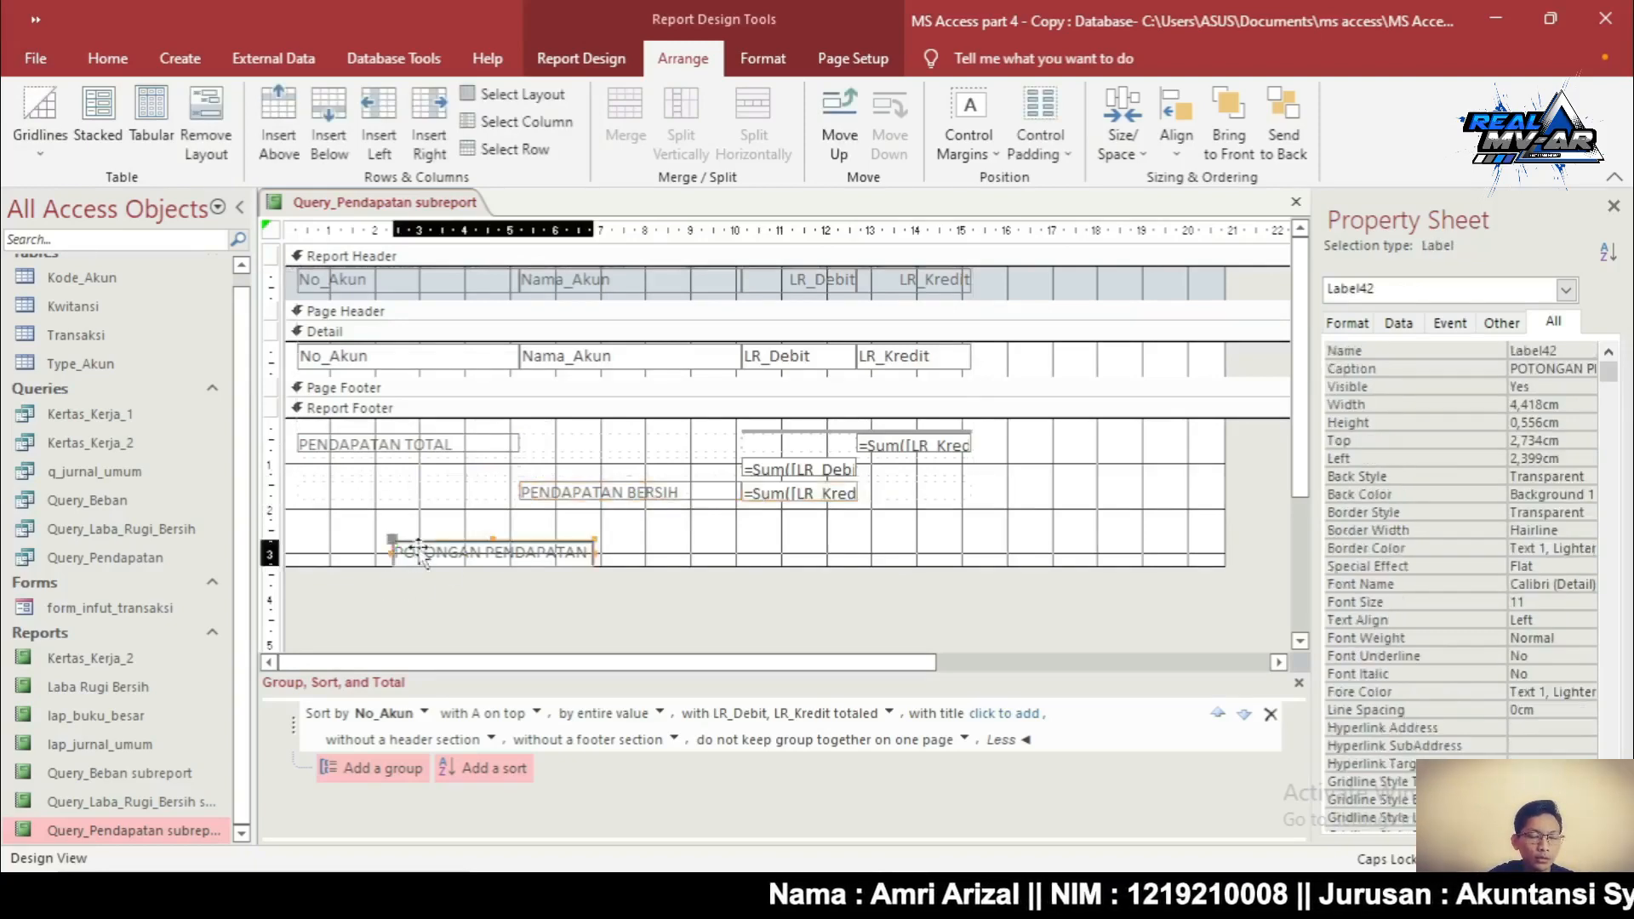
{"action": "left_click_drag", "start_coordinate": [417, 540], "coordinate": [367, 466]}
Merge the PENDAPATAN BERSIH, POTONGAN PENDAPATAN and PENDAPATAN TOTAL label cells each with the adjacent empty cell in their row
{"action": "left_click", "coordinate": [568, 496]}
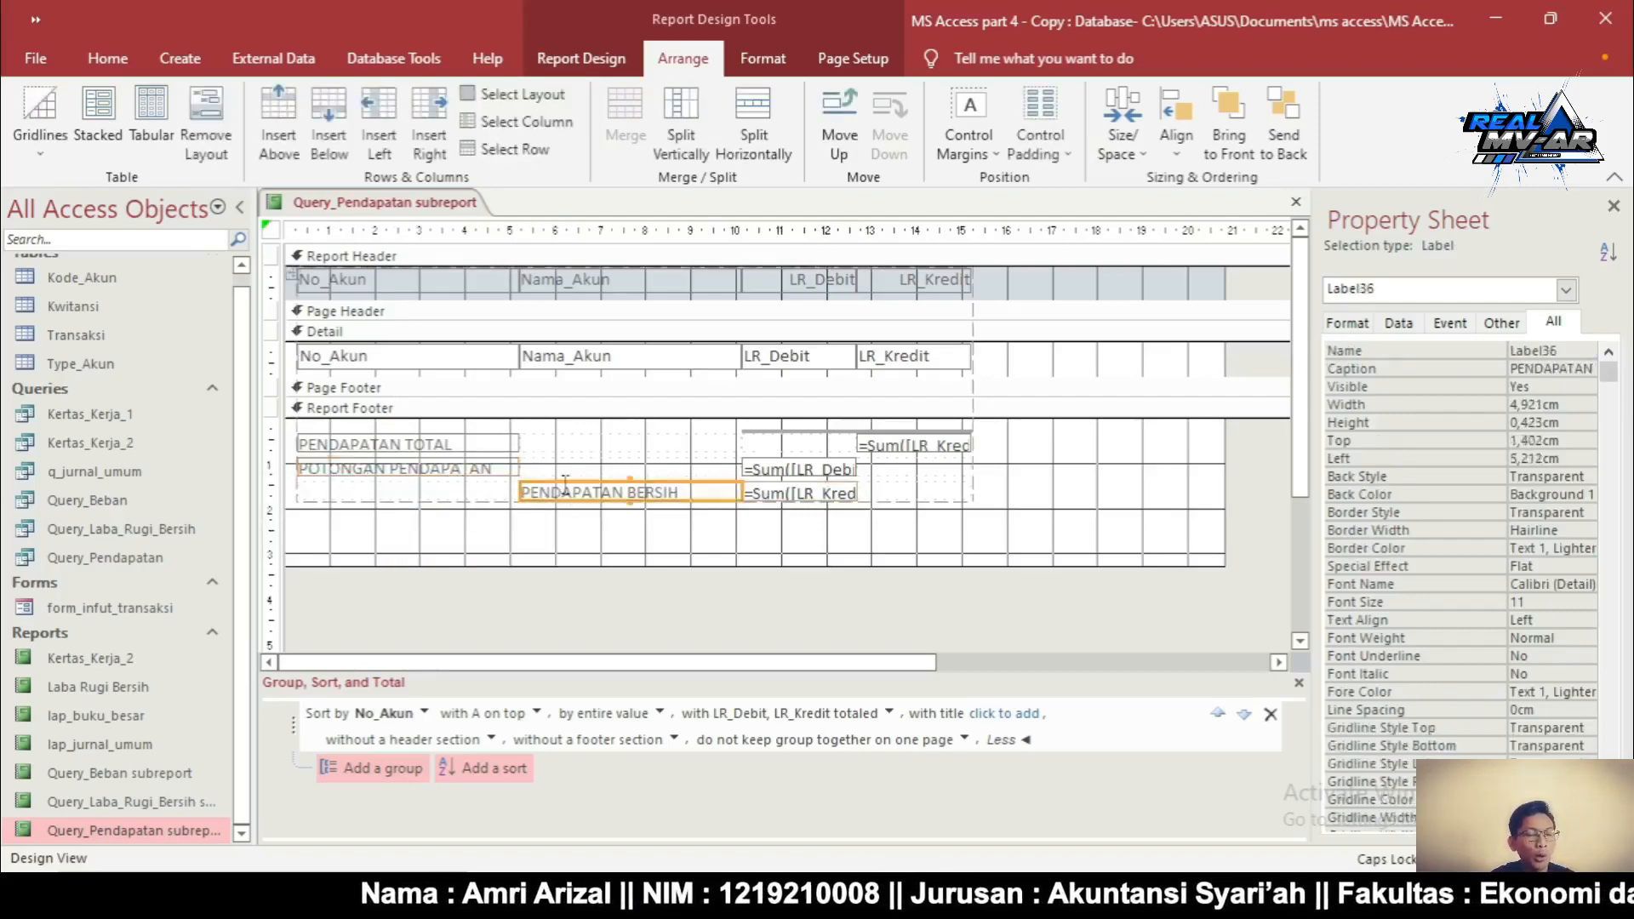
{"action": "left_click", "coordinate": [445, 494], "text": "shift"}
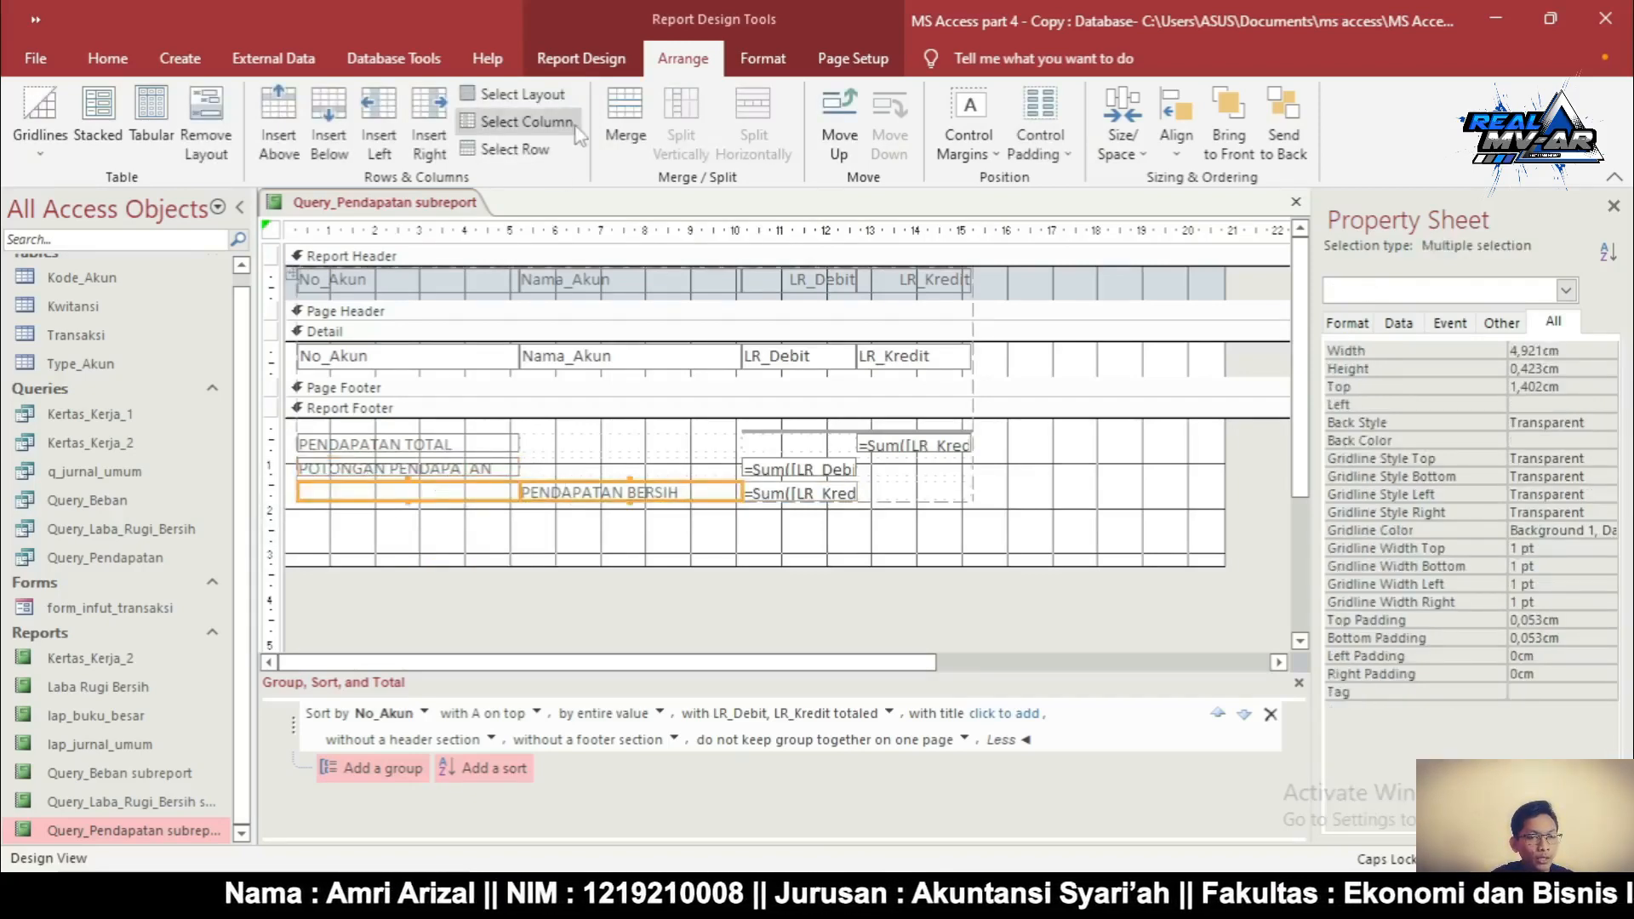
{"action": "left_click", "coordinate": [626, 115]}
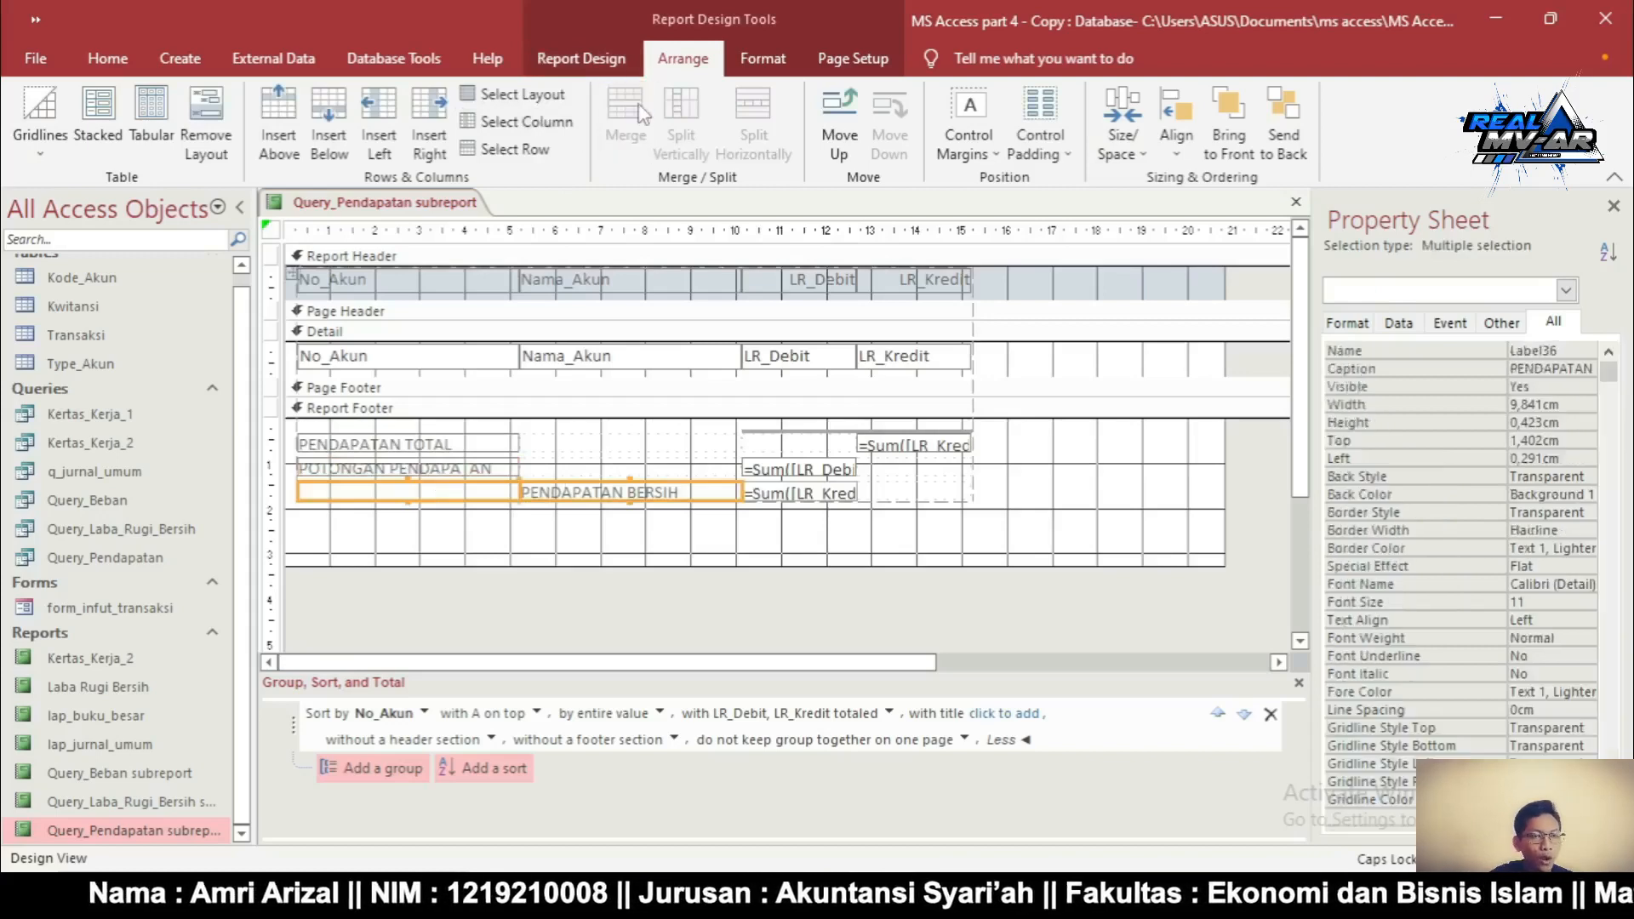
{"action": "left_click", "coordinate": [499, 469]}
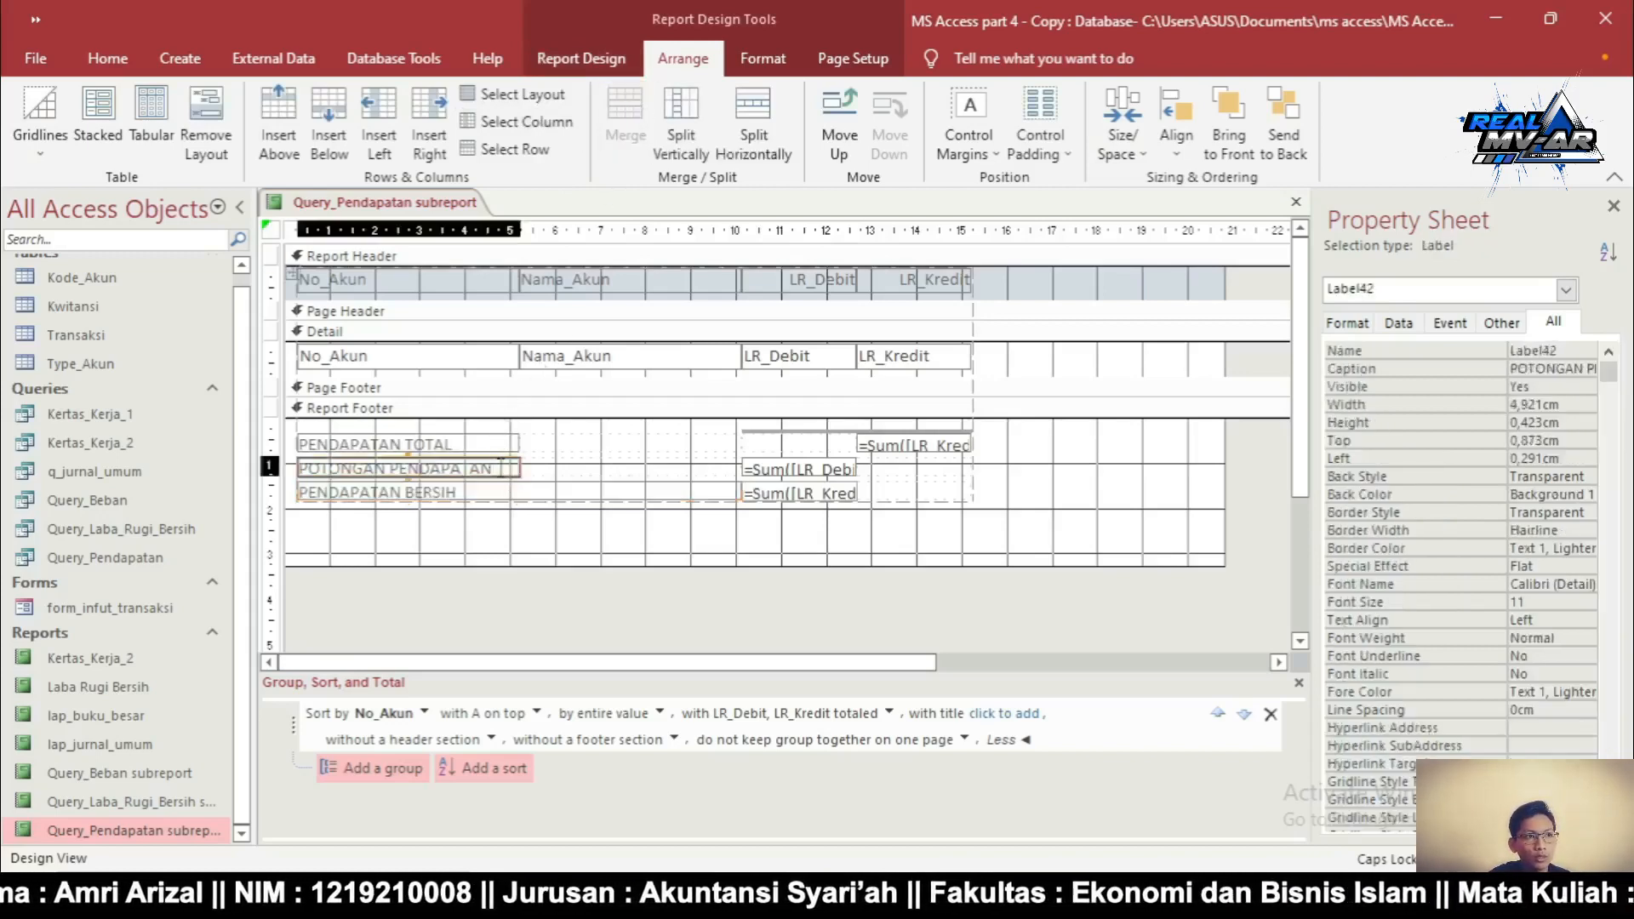
{"action": "left_click", "coordinate": [568, 469], "text": "shift"}
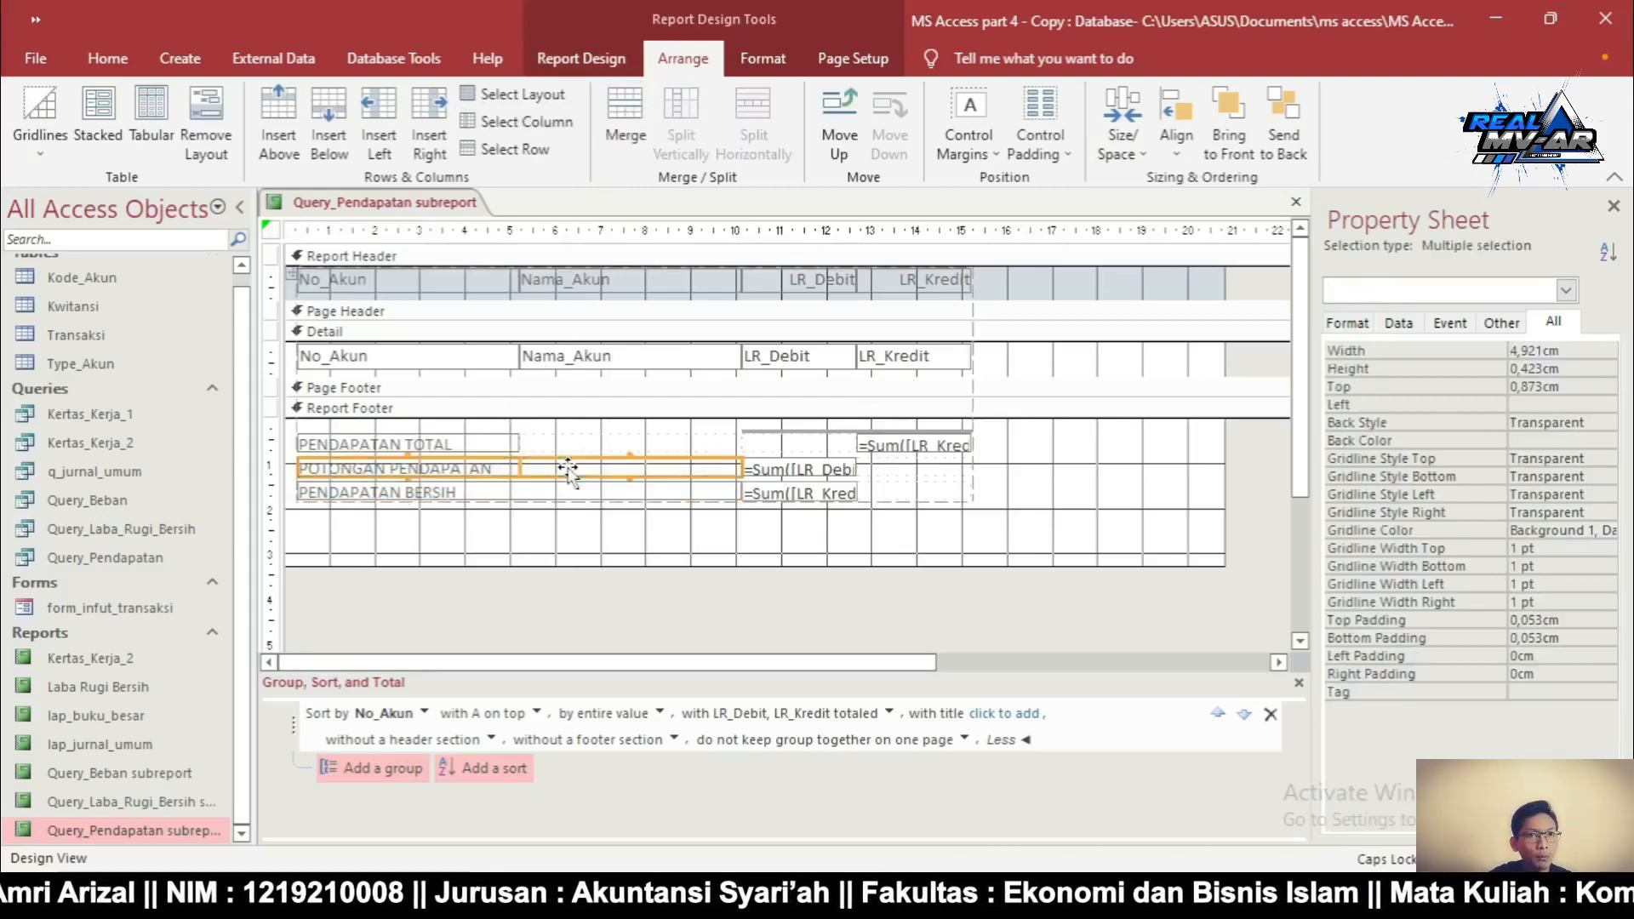
{"action": "left_click", "coordinate": [624, 115]}
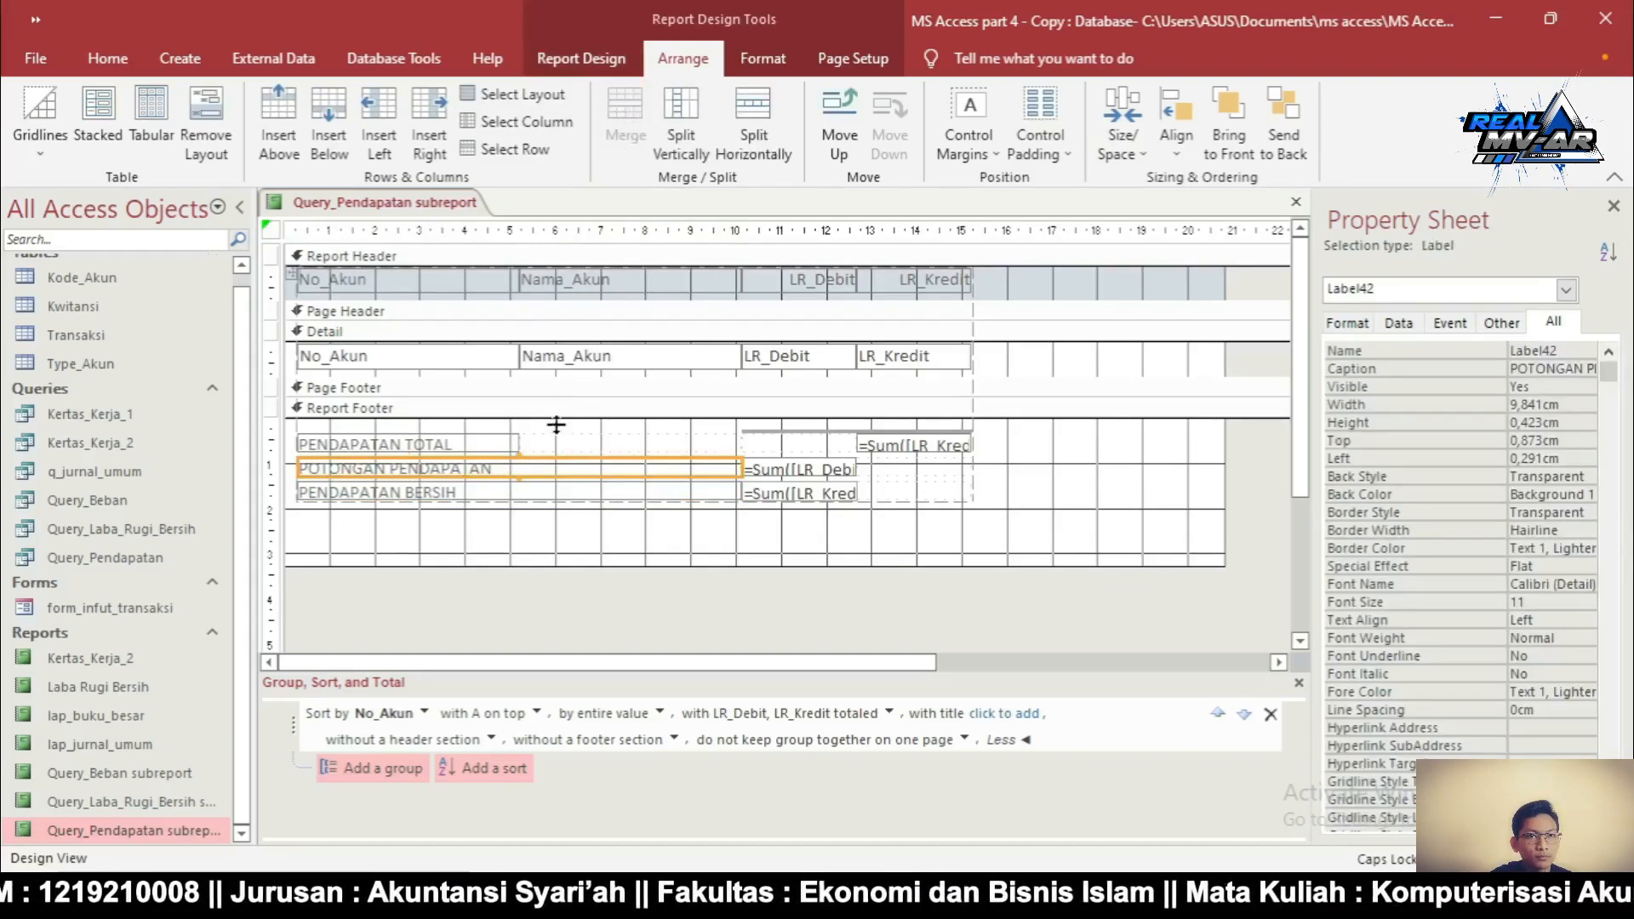
{"action": "left_click", "coordinate": [464, 445]}
{"action": "left_click", "coordinate": [550, 451], "text": "shift"}
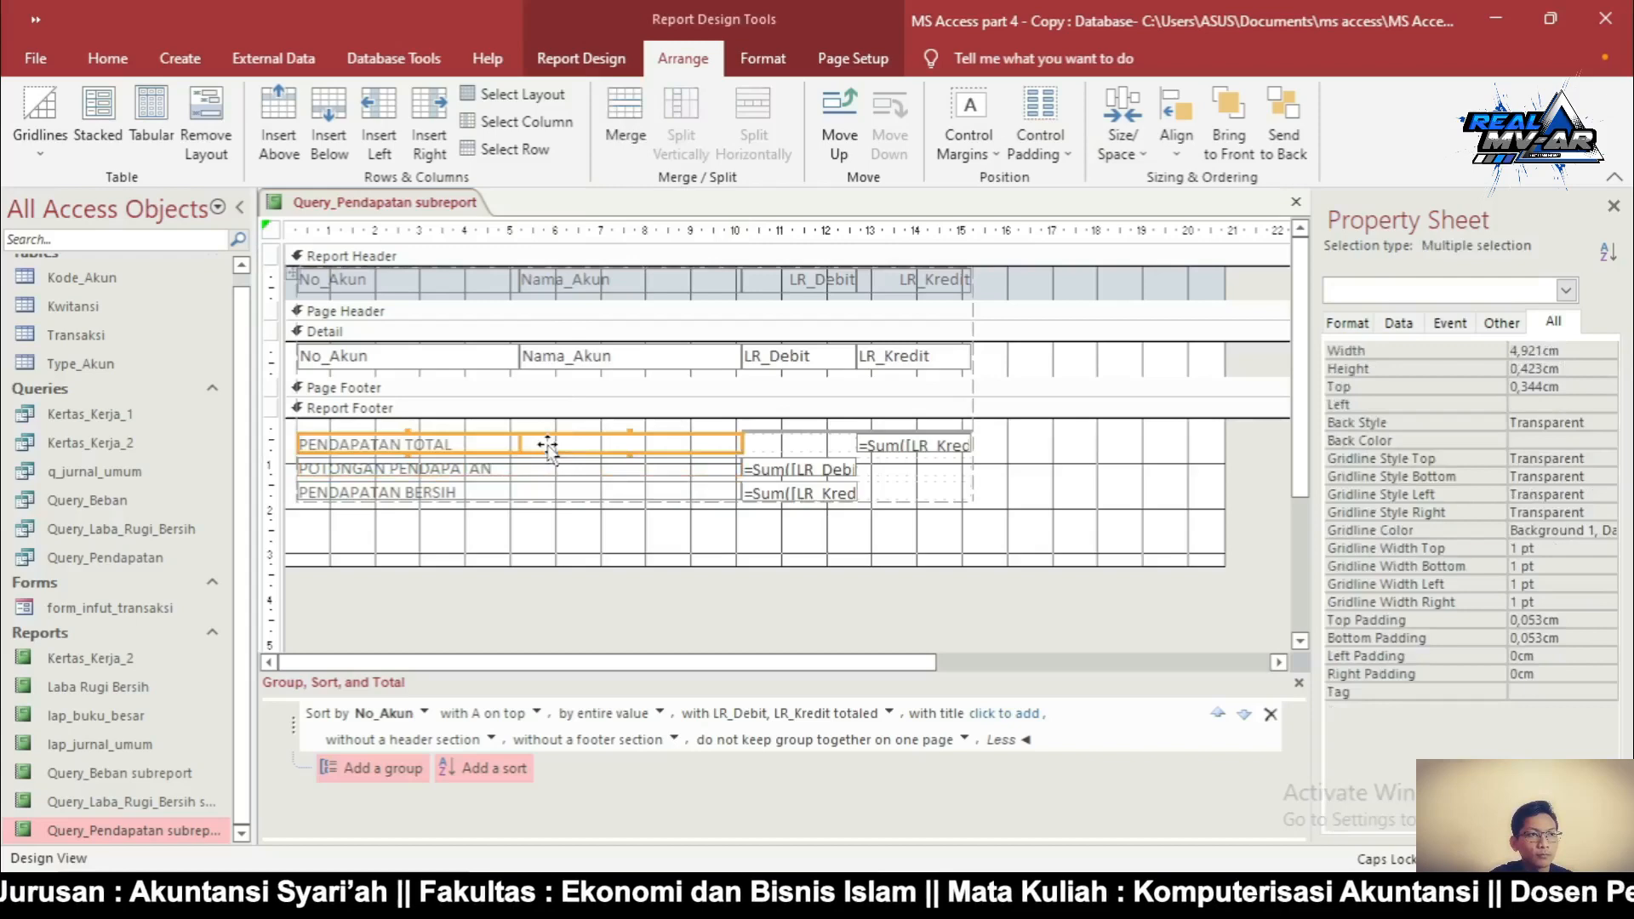
{"action": "left_click", "coordinate": [630, 114]}
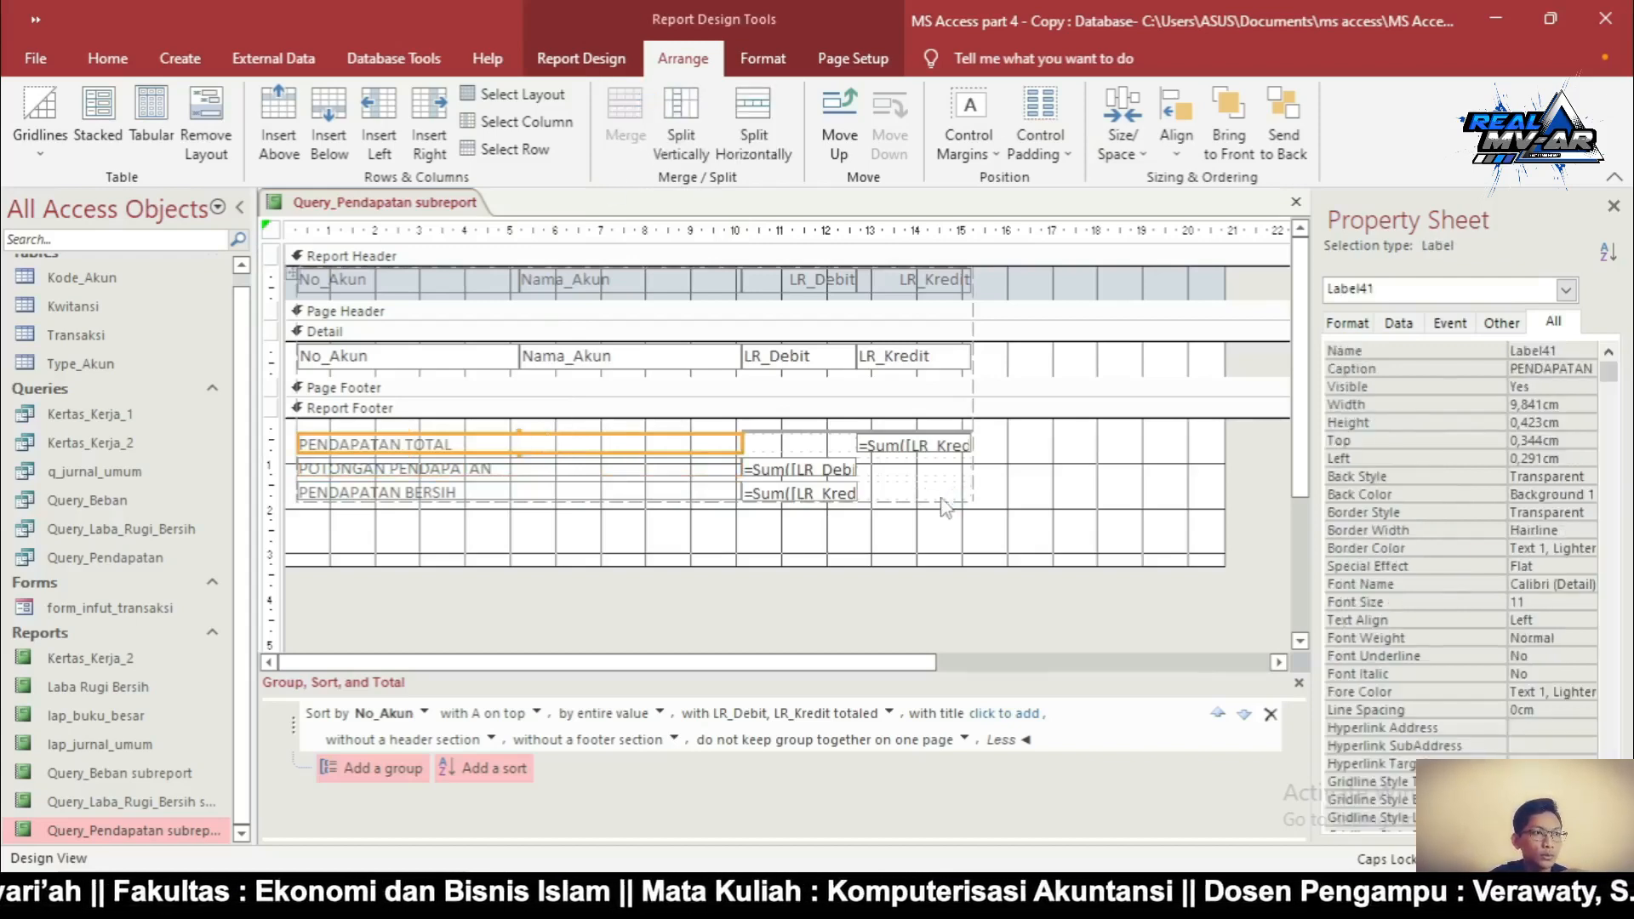
{"action": "key", "text": "shift"}
{"action": "key", "text": "shift"}
{"action": "key", "text": "shift"}
{"action": "key", "text": "shift"}
{"action": "key", "text": "shift"}
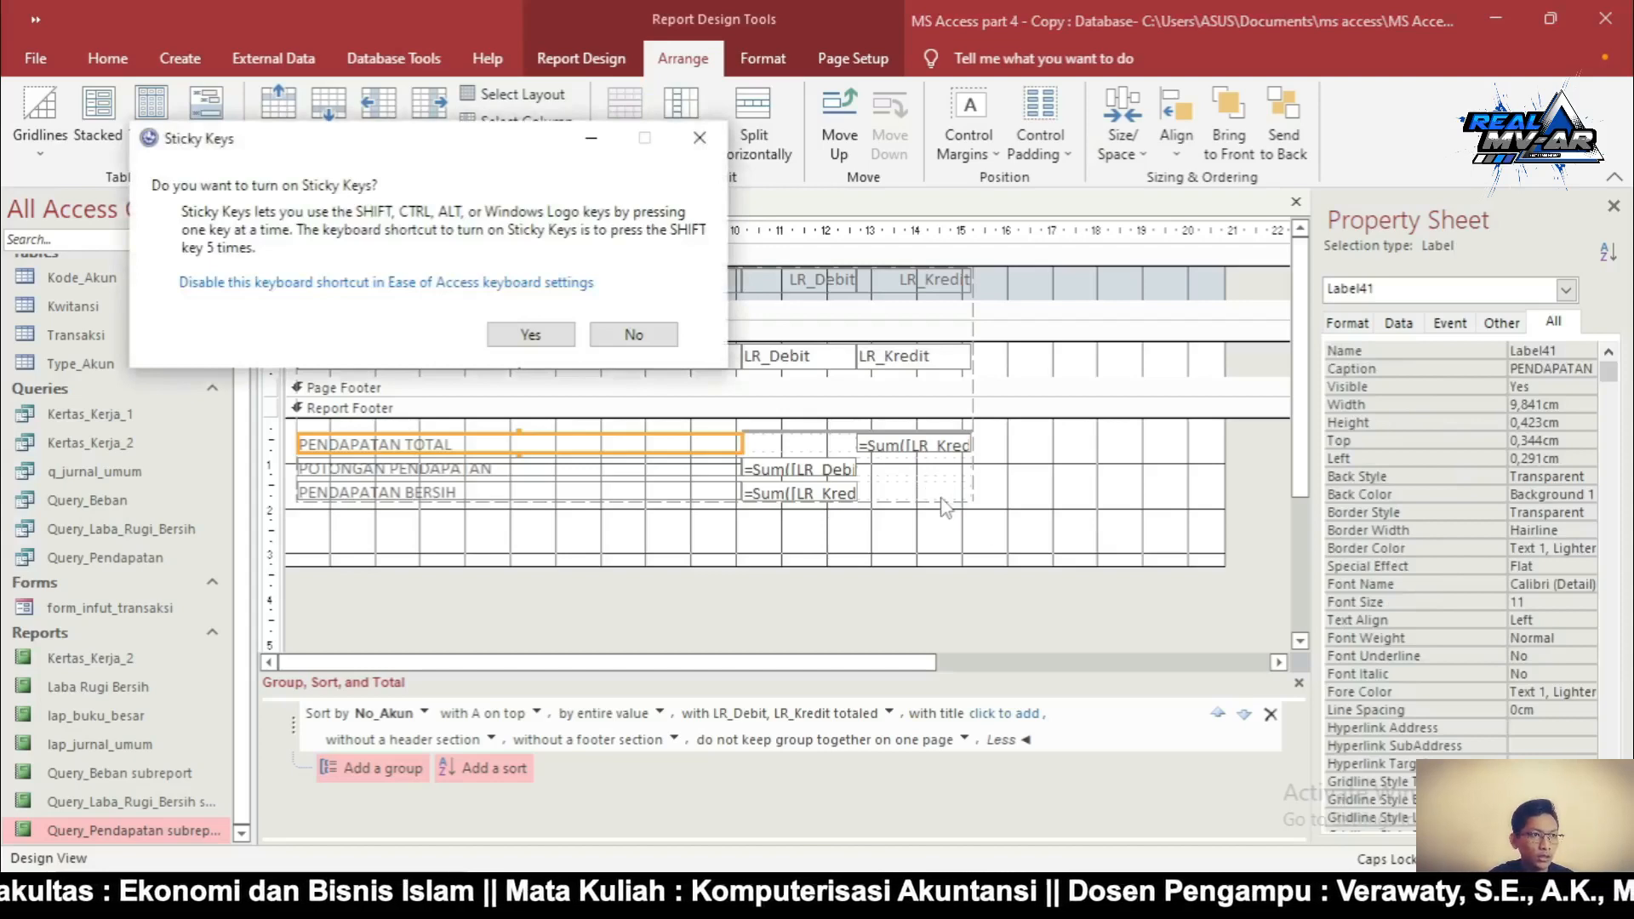
{"action": "left_click", "coordinate": [700, 141]}
{"action": "left_click", "coordinate": [801, 518]}
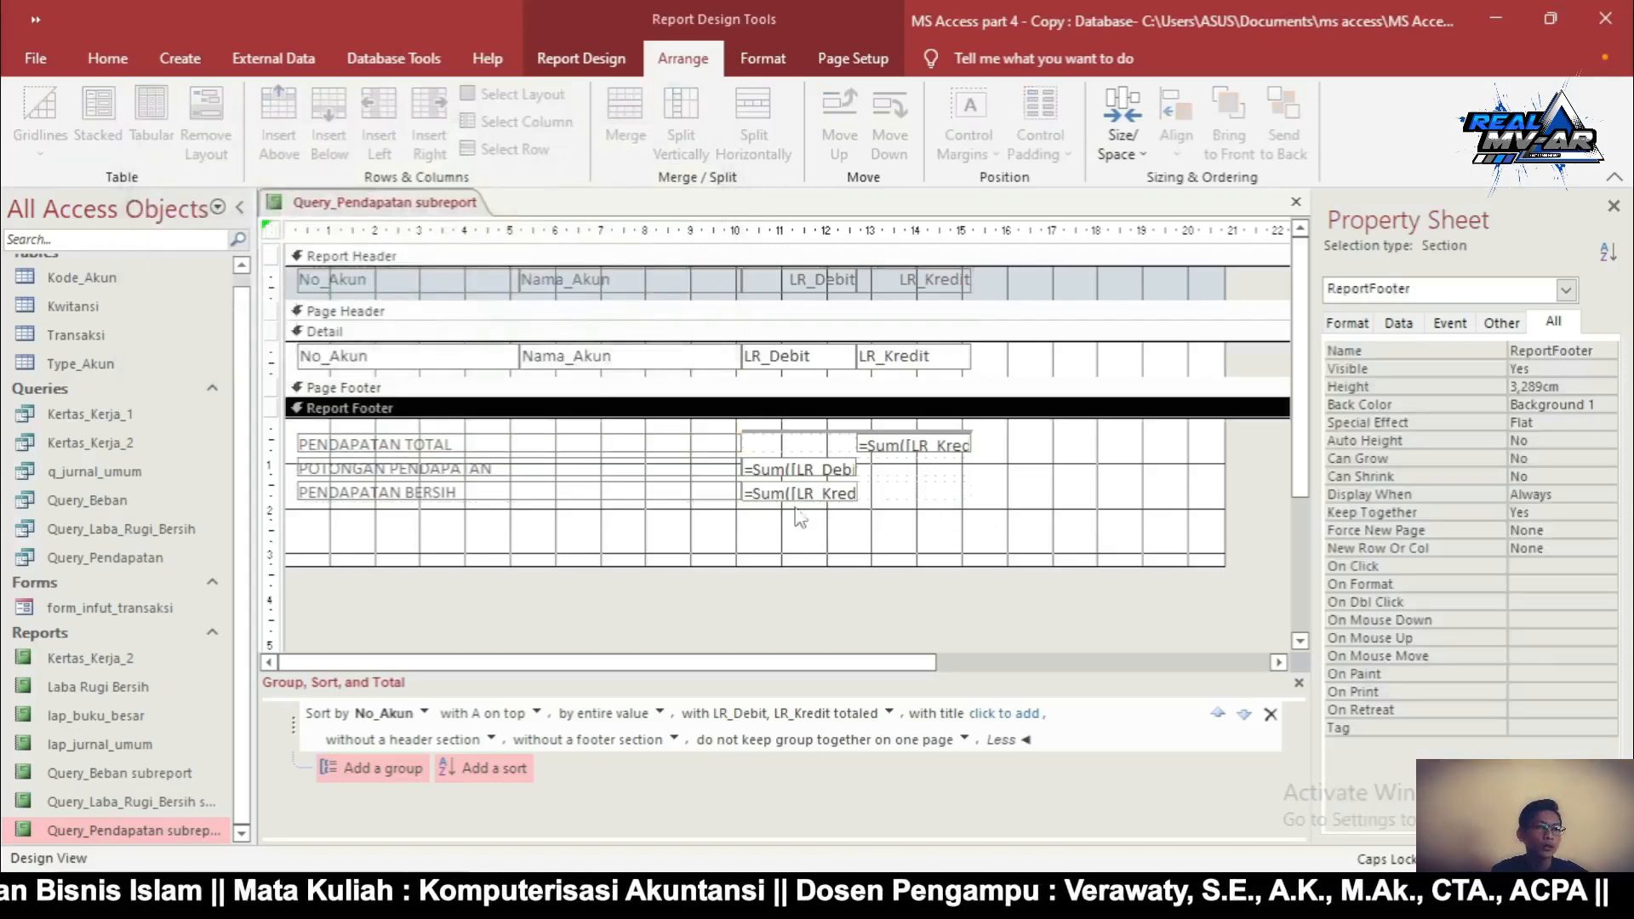
Merge the PENDAPATAN BERSIH calculation text box with the empty cell beside it in the report footer
{"action": "left_click", "coordinate": [813, 492]}
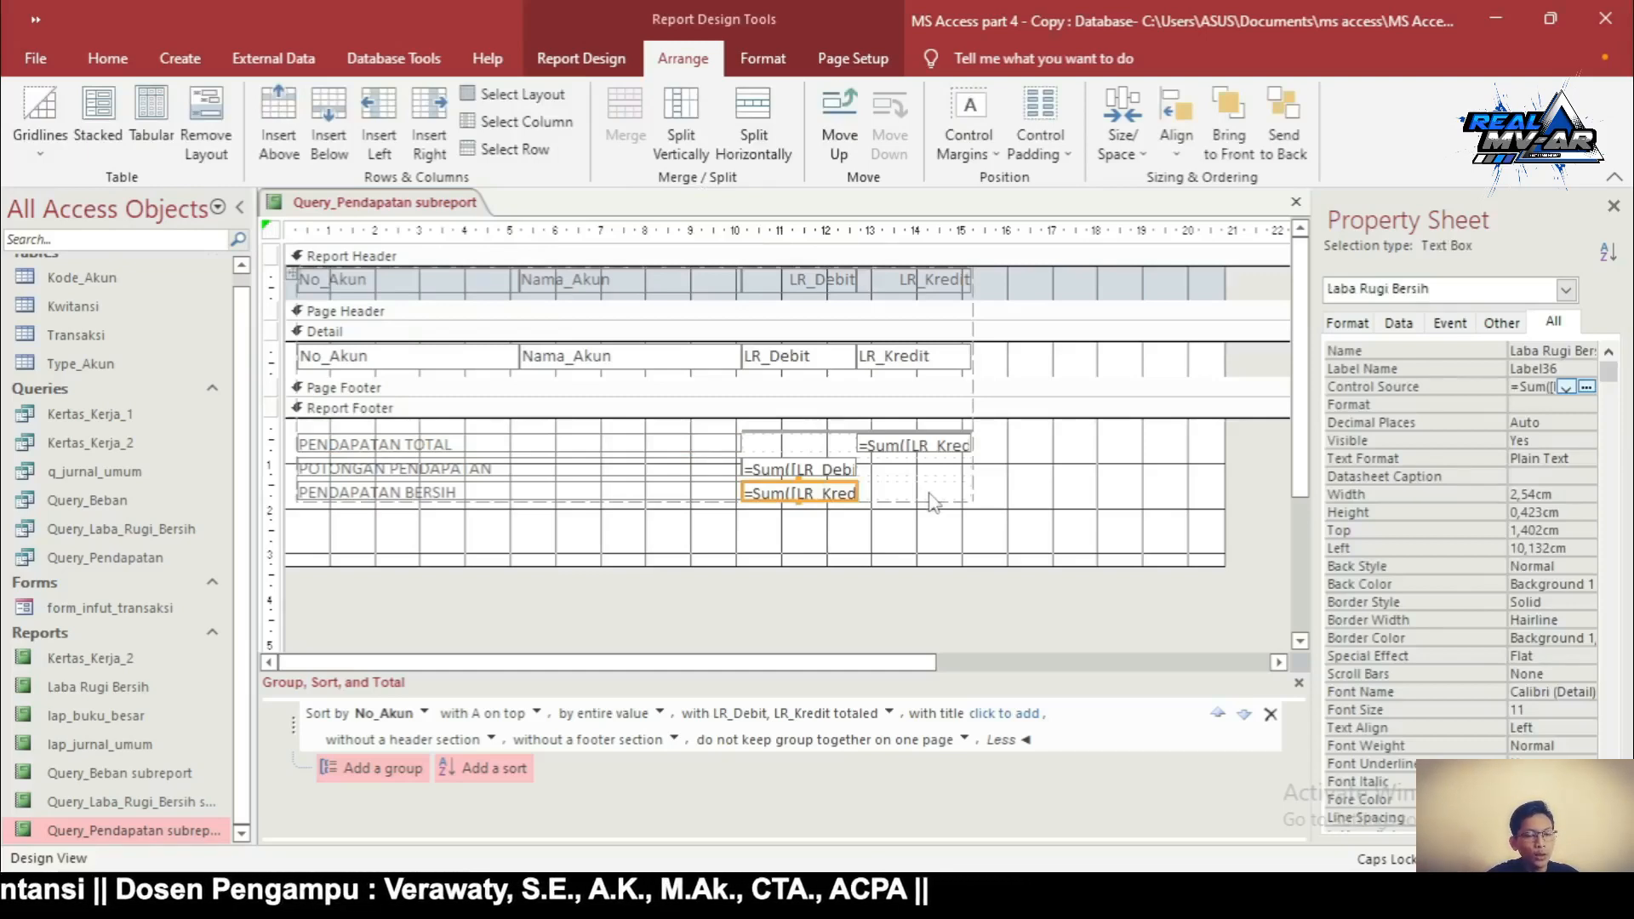
{"action": "left_click", "coordinate": [929, 494], "text": "shift"}
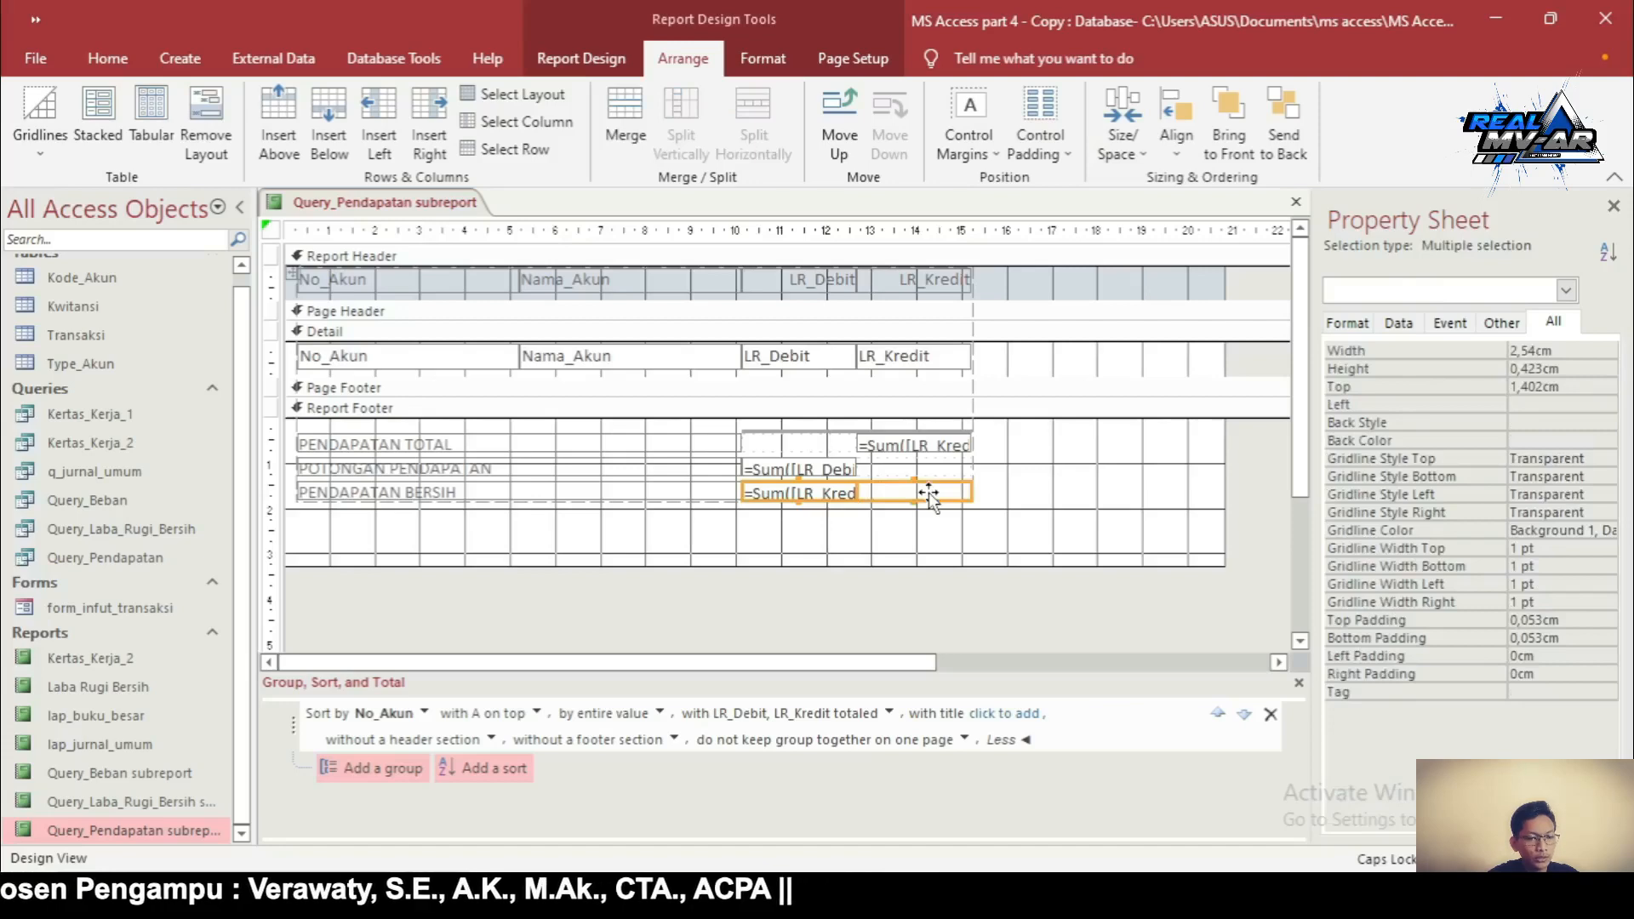
{"action": "left_click", "coordinate": [640, 143]}
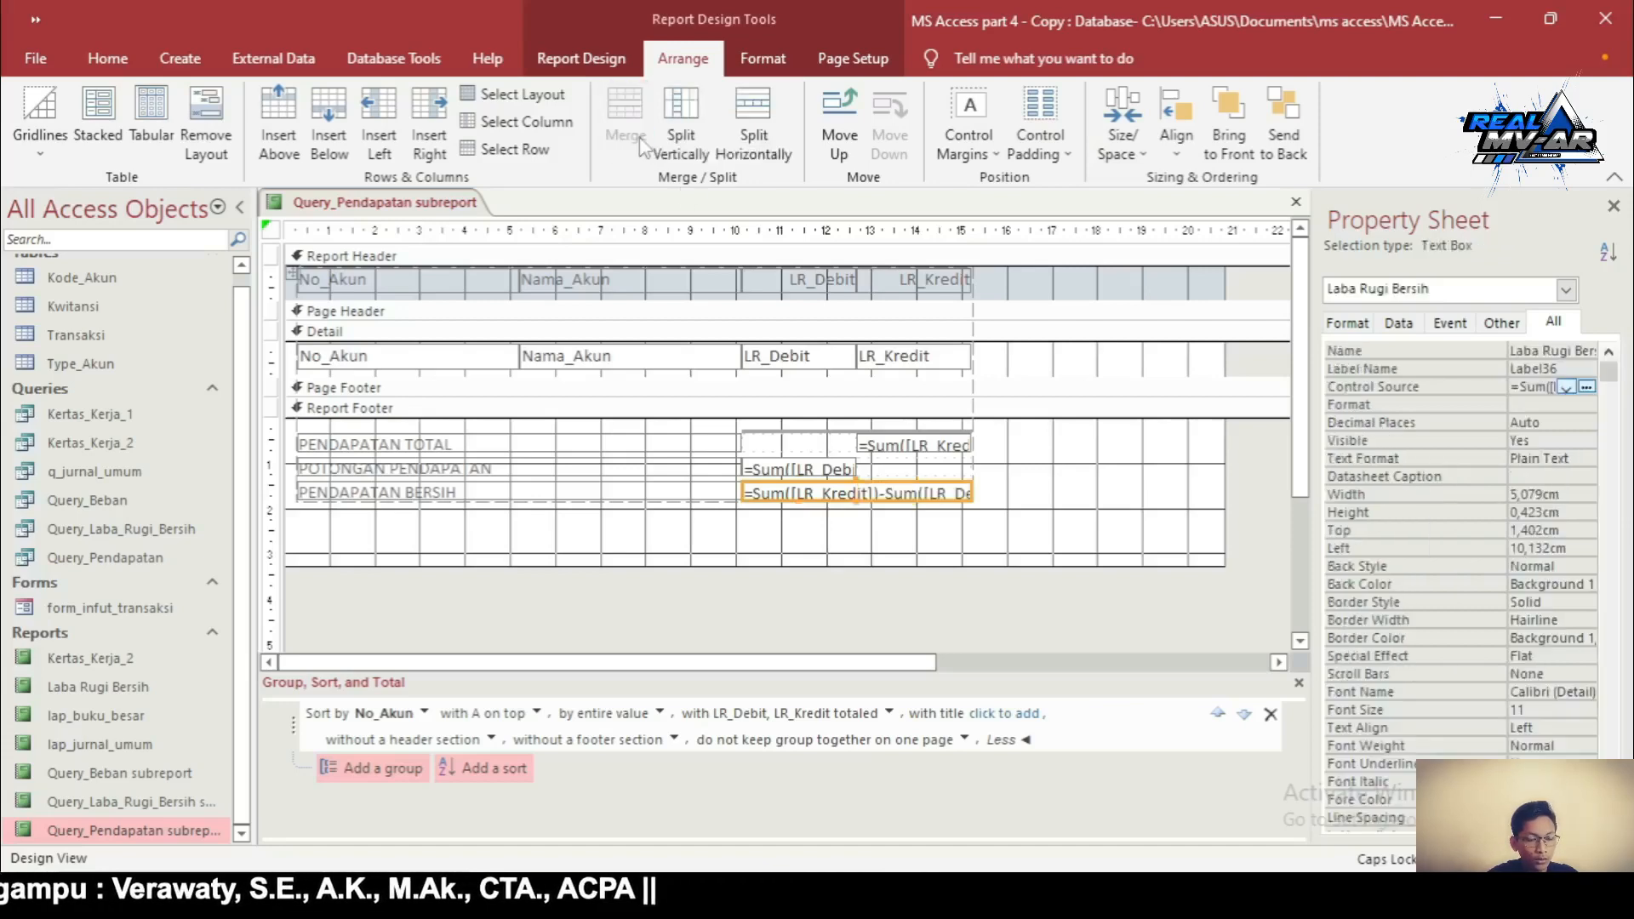
{"action": "left_click", "coordinate": [1052, 526]}
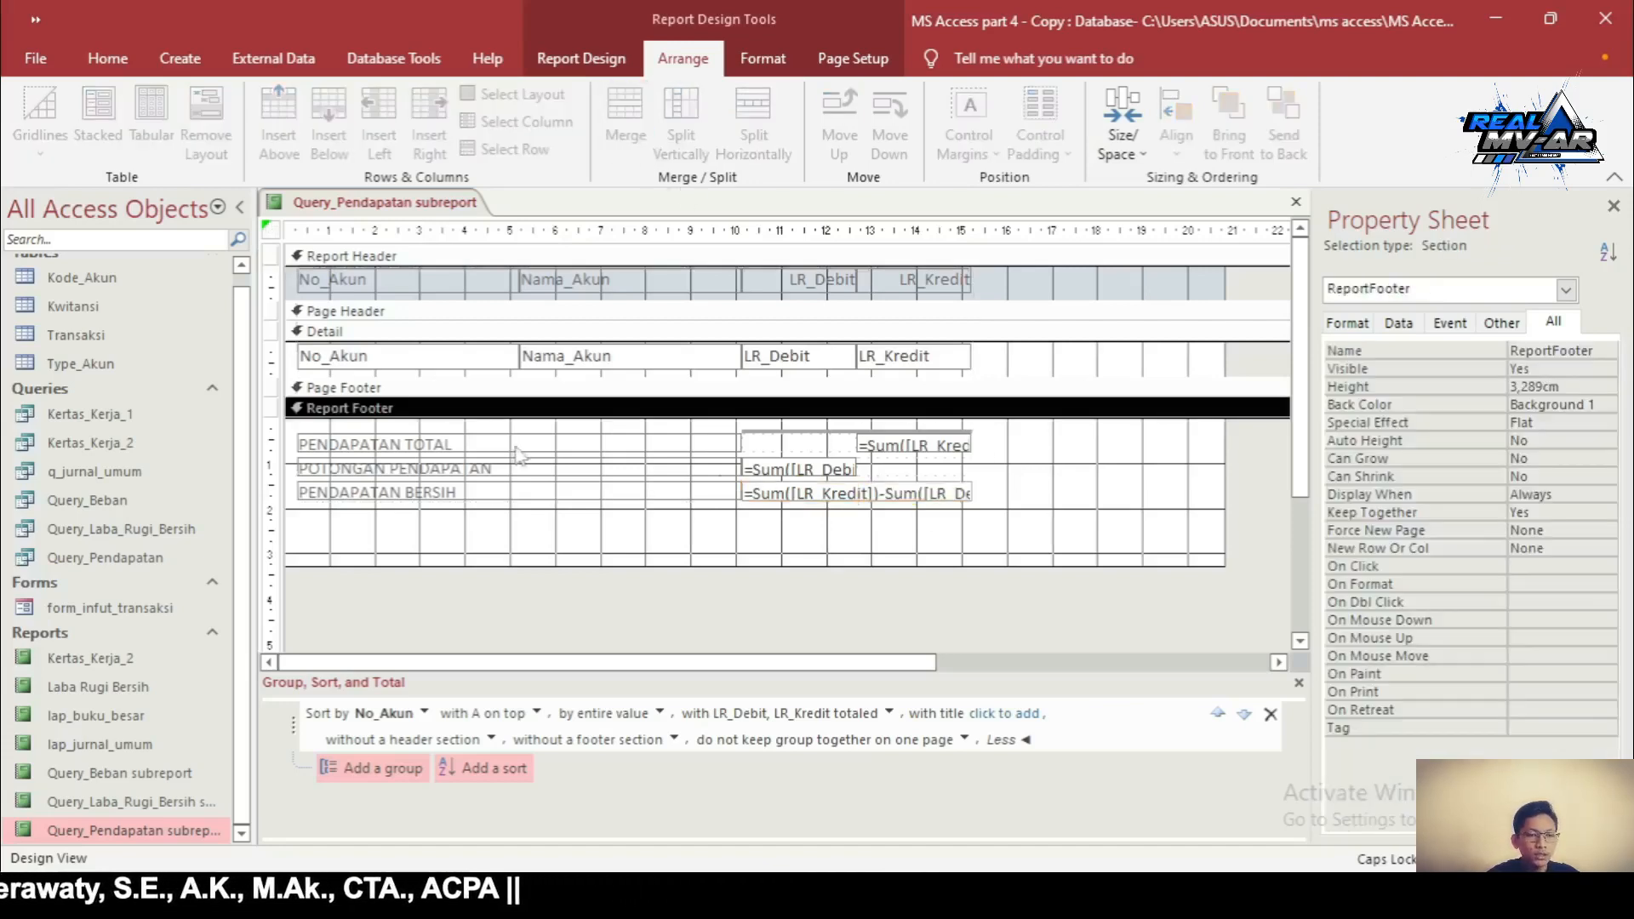
Make the labels and sum text boxes in all three report footer rows bold
{"action": "left_click_drag", "start_coordinate": [1041, 489], "coordinate": [539, 433]}
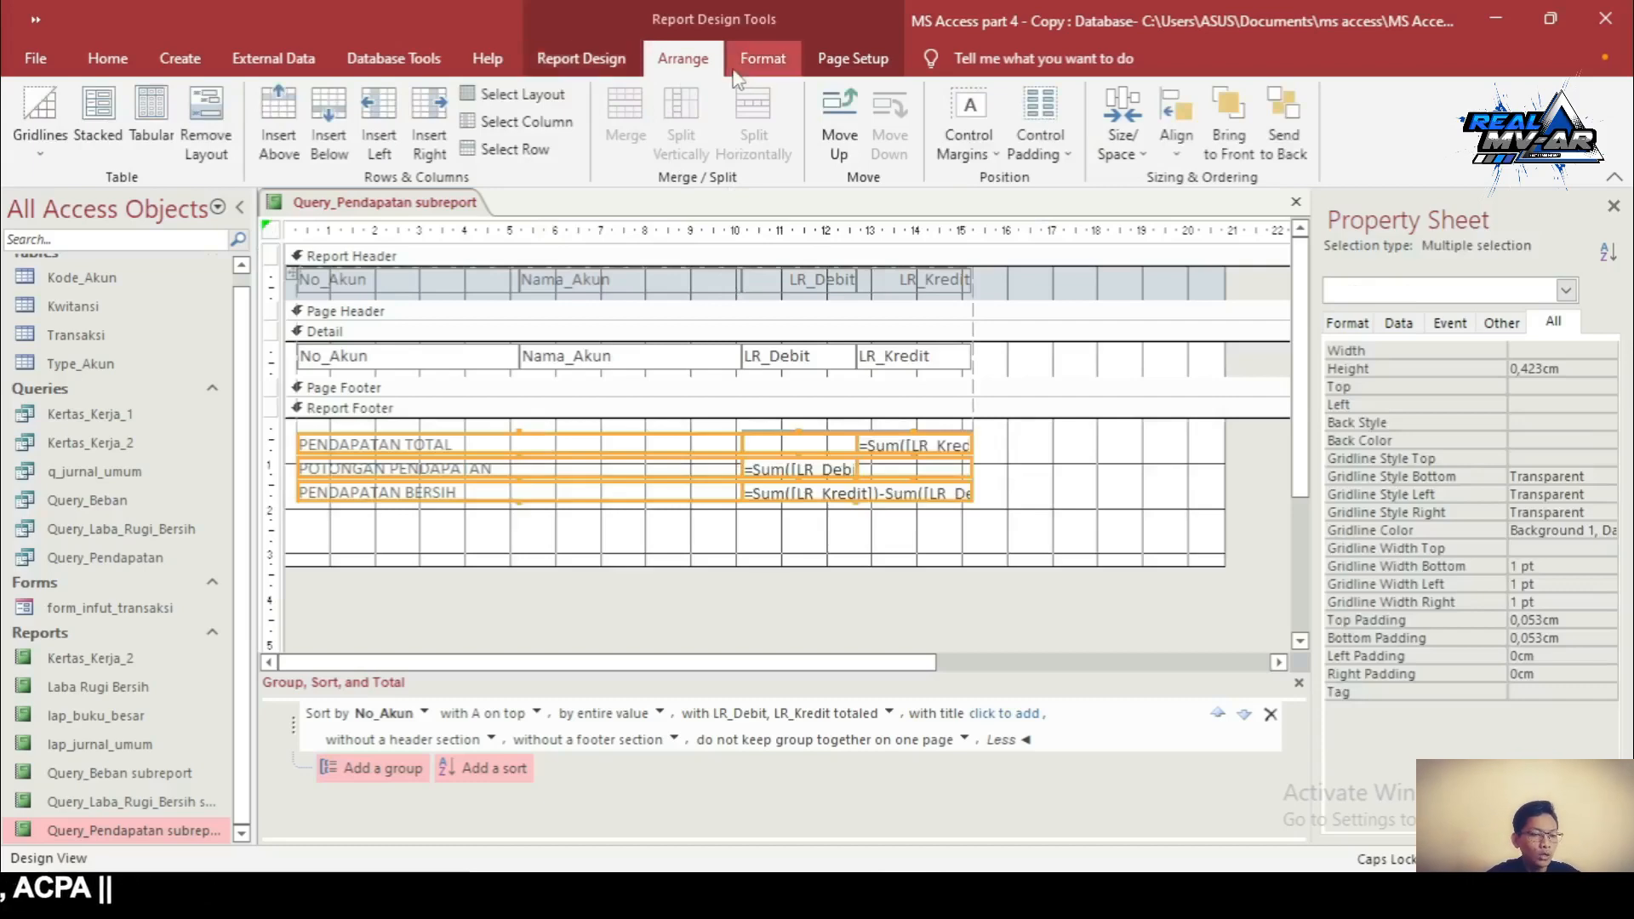
{"action": "left_click", "coordinate": [762, 58]}
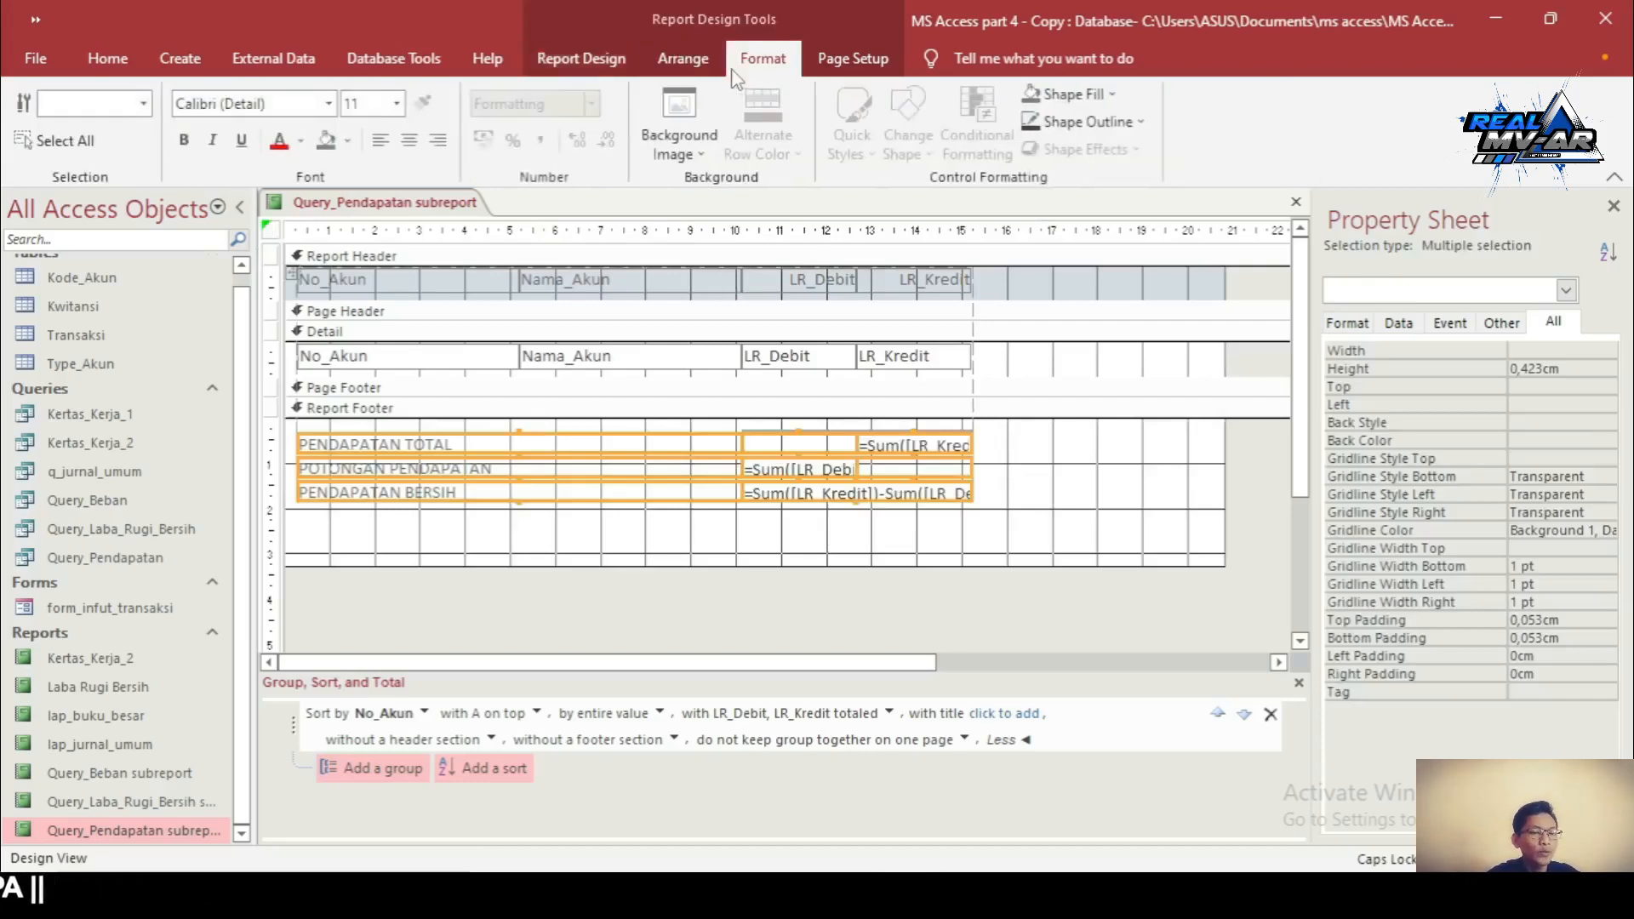
{"action": "left_click", "coordinate": [188, 148]}
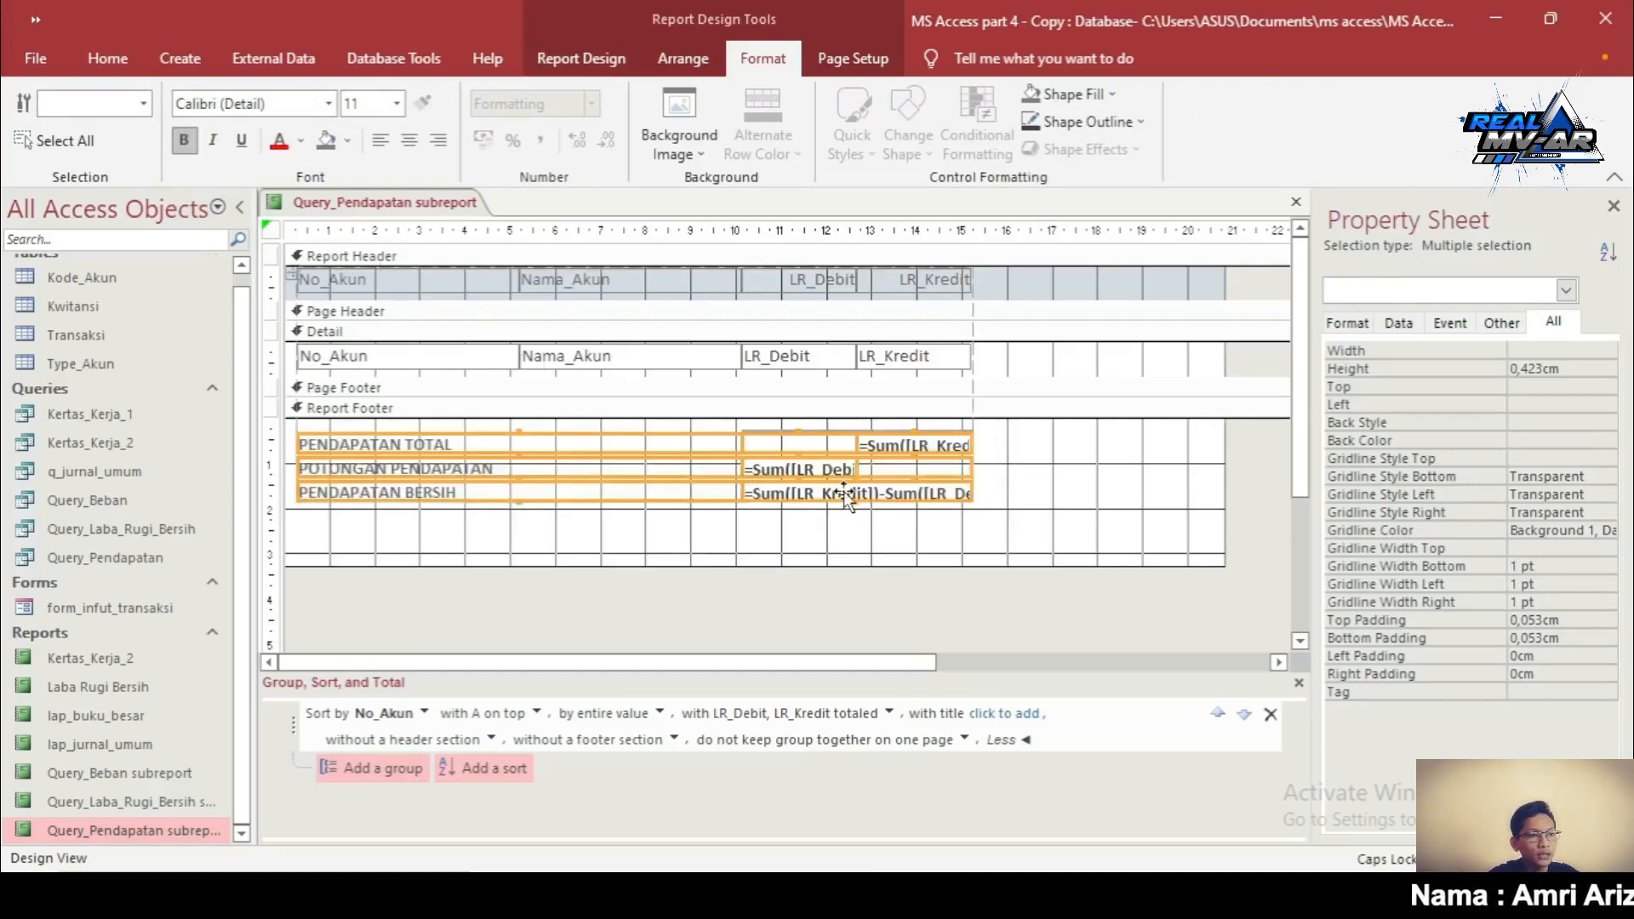
{"action": "left_click", "coordinate": [849, 515]}
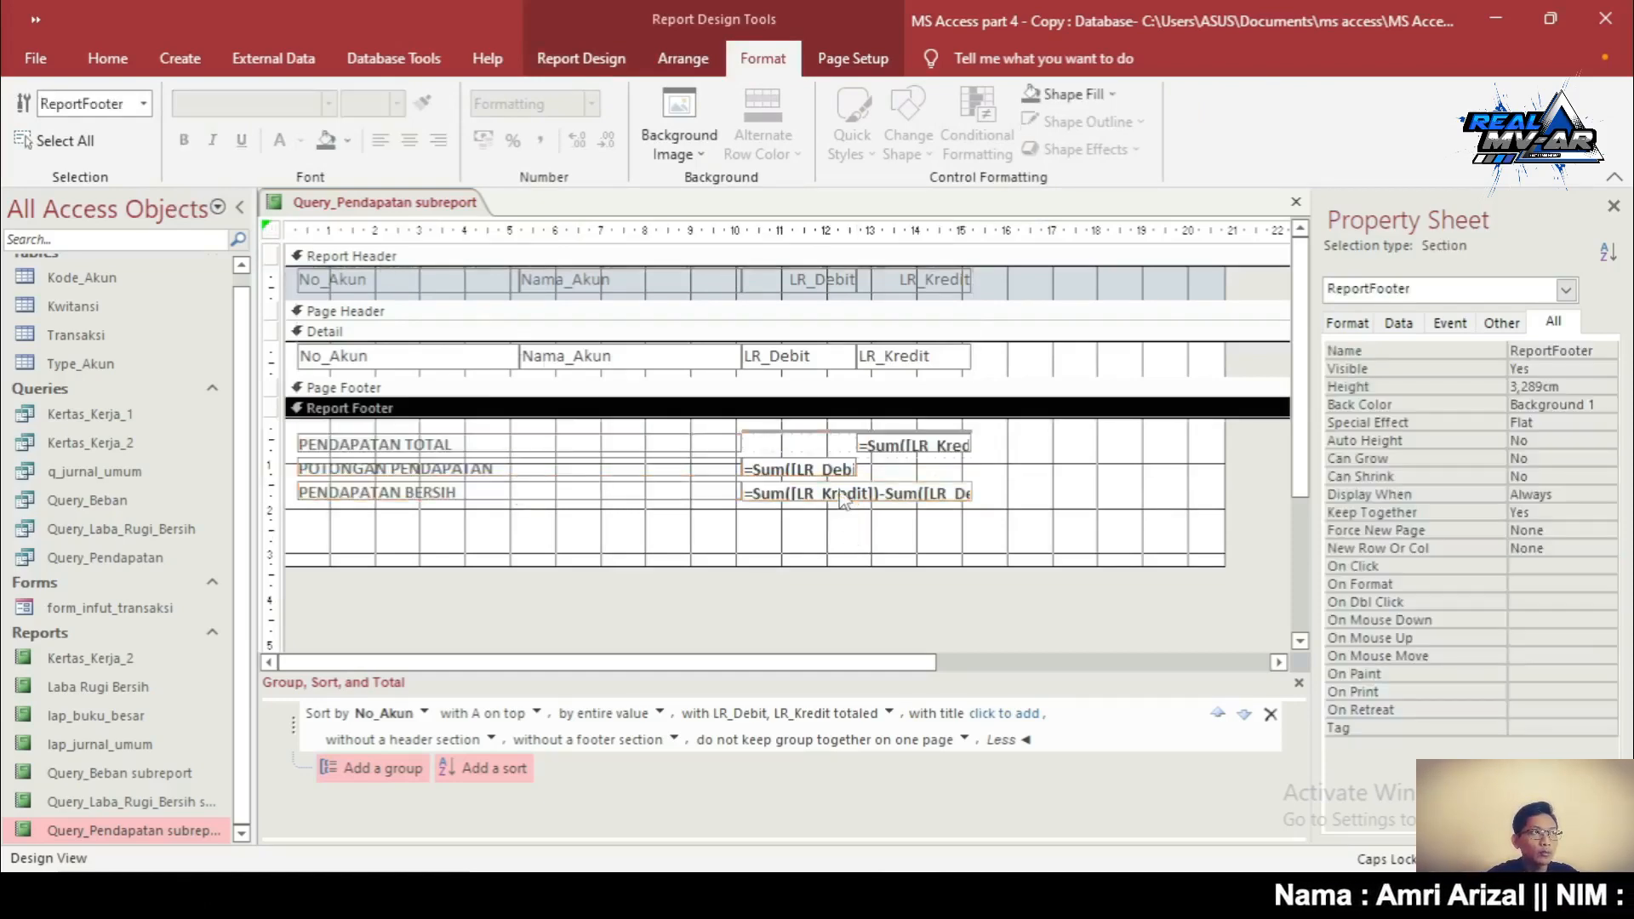
Right-align the calculated text box in the PENDAPATAN BERSIH row
{"action": "left_click", "coordinate": [841, 492]}
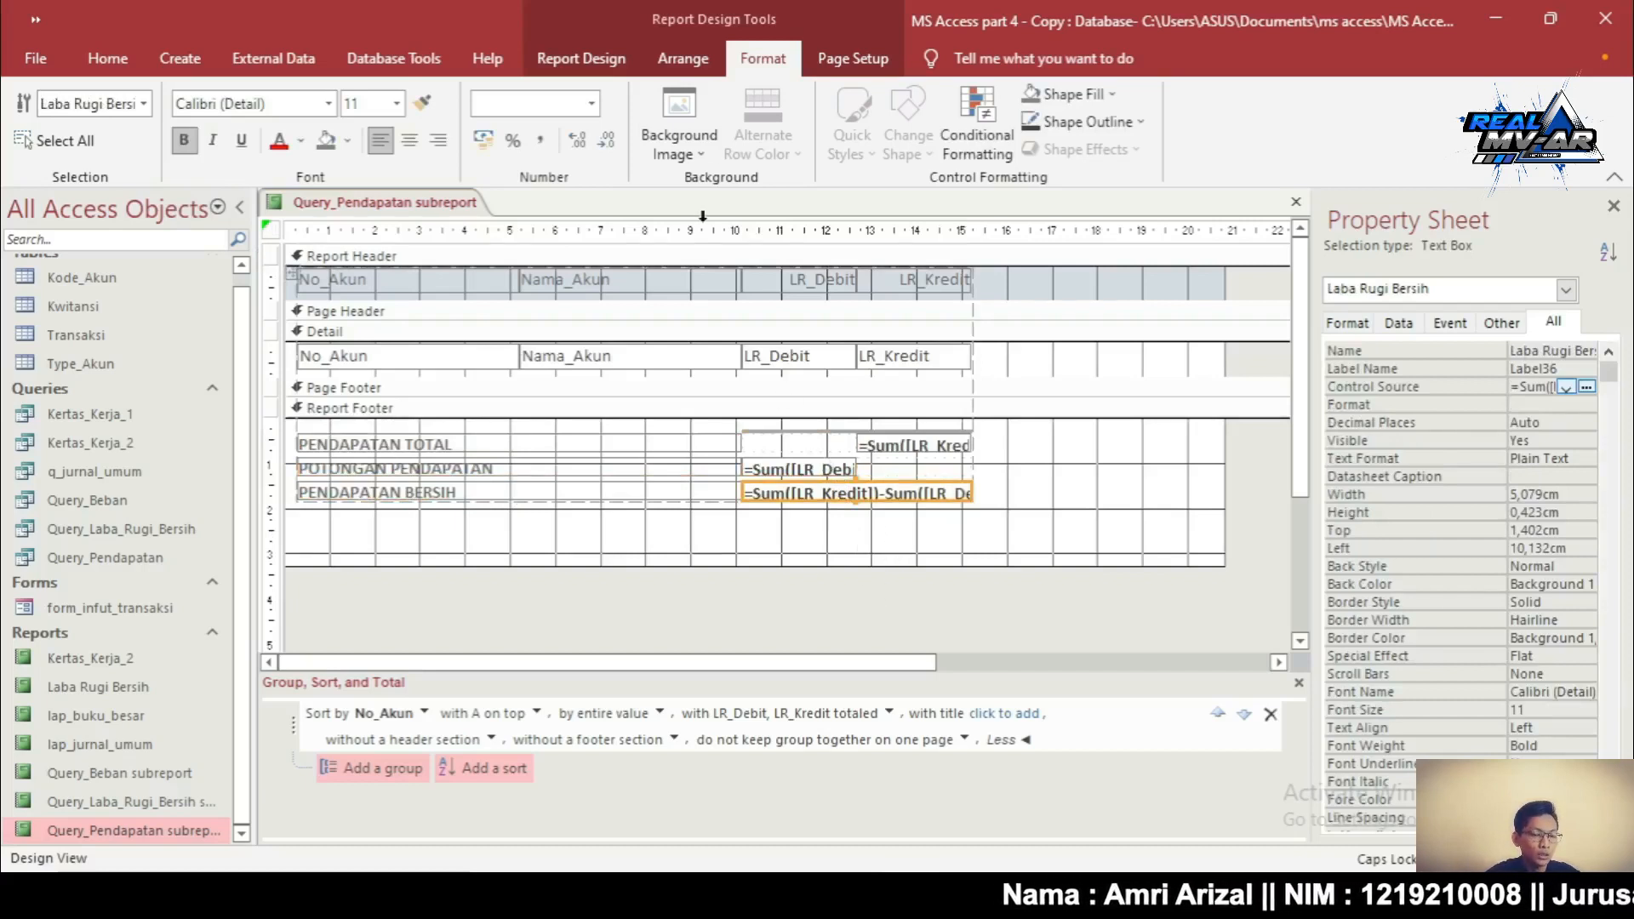
{"action": "left_click", "coordinate": [683, 58]}
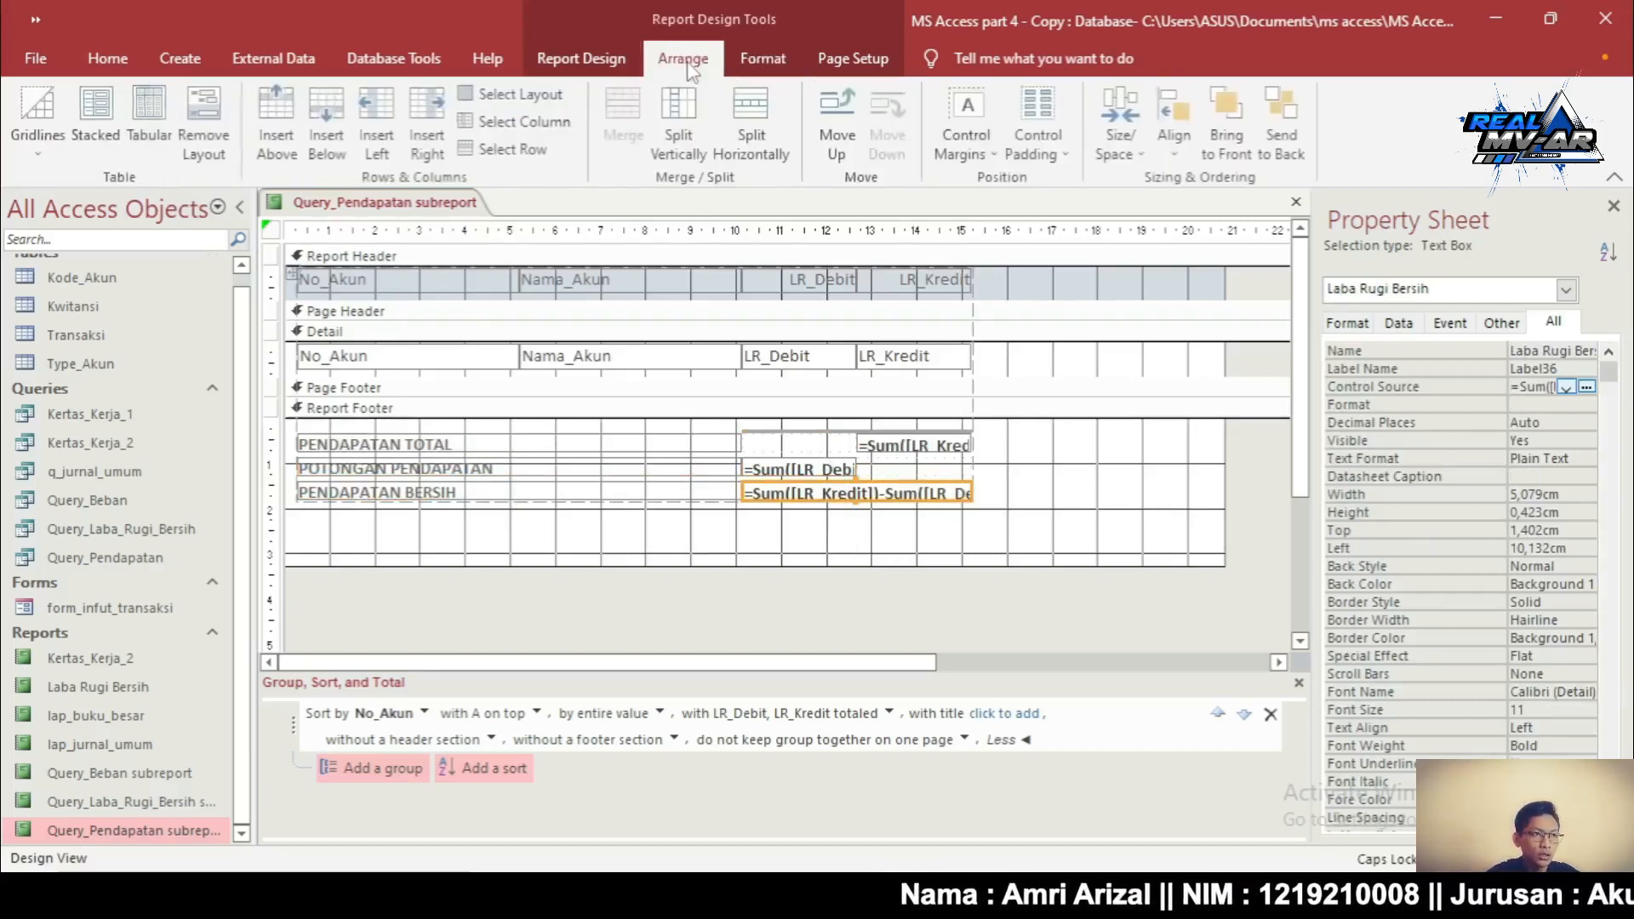
{"action": "left_click", "coordinate": [740, 57]}
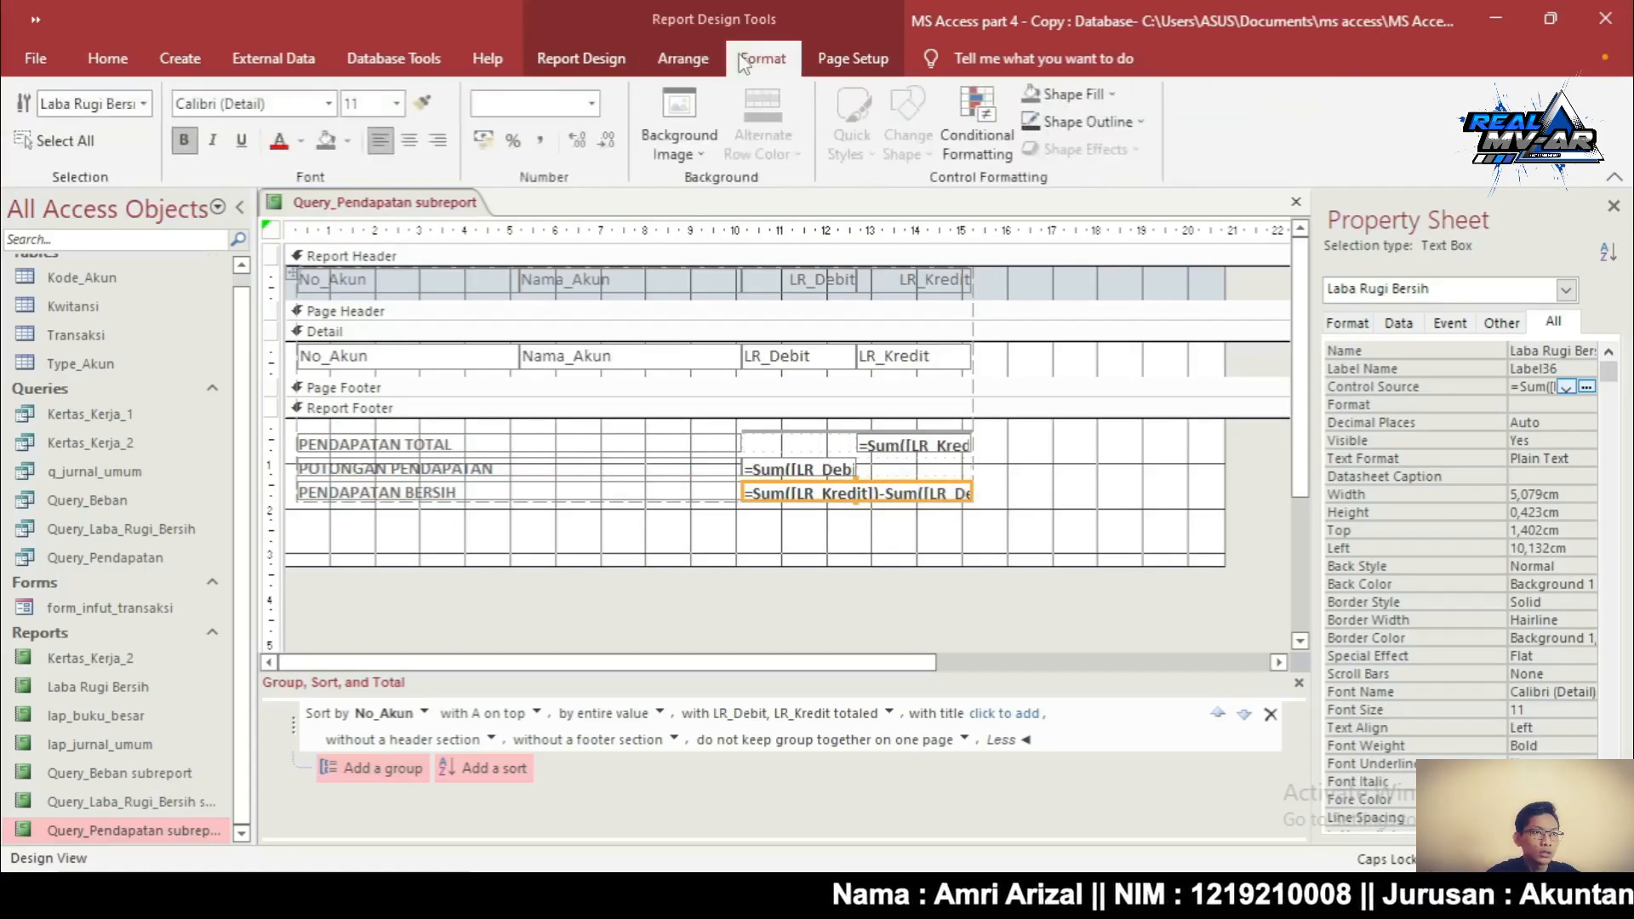
{"action": "left_click", "coordinate": [438, 142]}
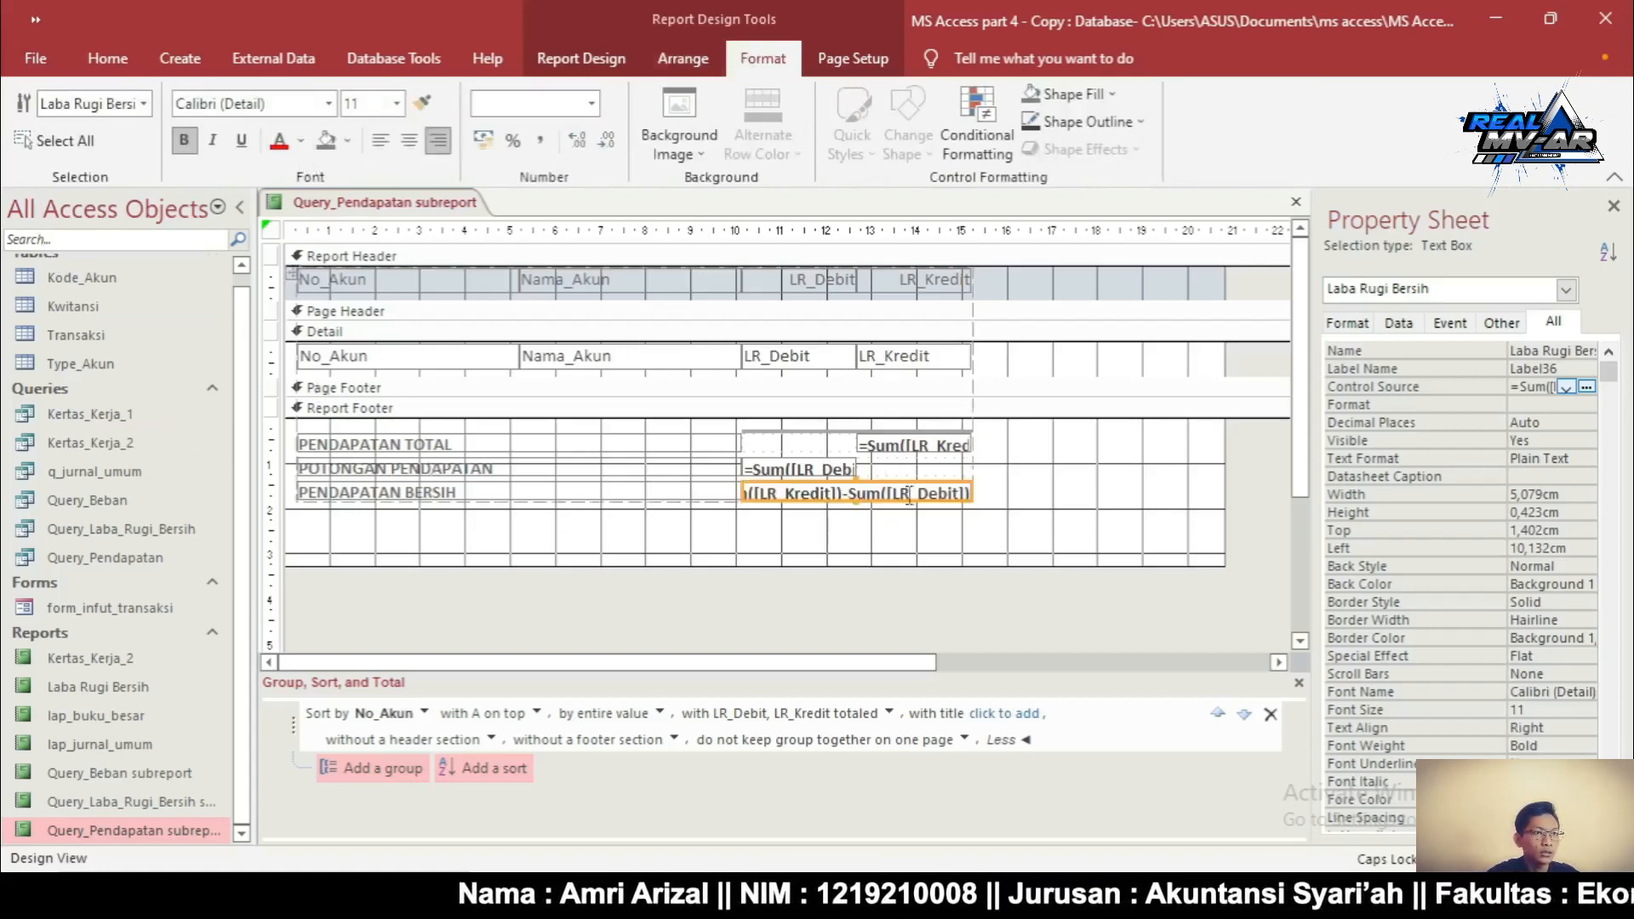
Delete all column heading labels from the Report Header and shrink that section to zero height
{"action": "left_click_drag", "start_coordinate": [1019, 300], "coordinate": [343, 287]}
{"action": "key", "text": "Delete"}
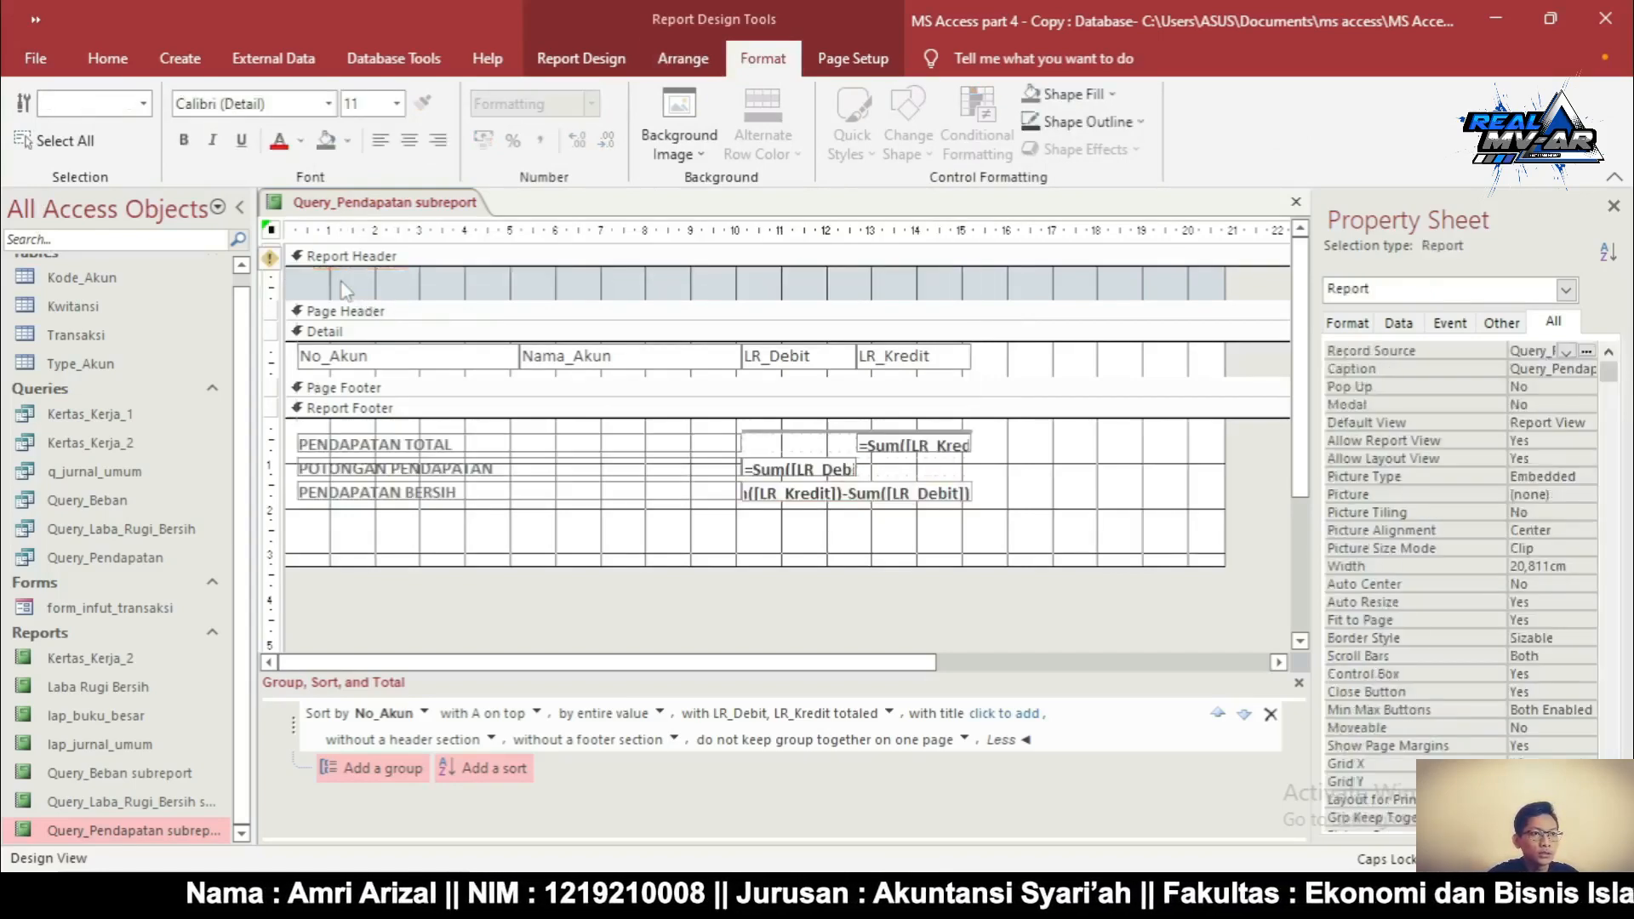
{"action": "left_click", "coordinate": [409, 299]}
{"action": "left_click_drag", "start_coordinate": [410, 298], "coordinate": [410, 297]}
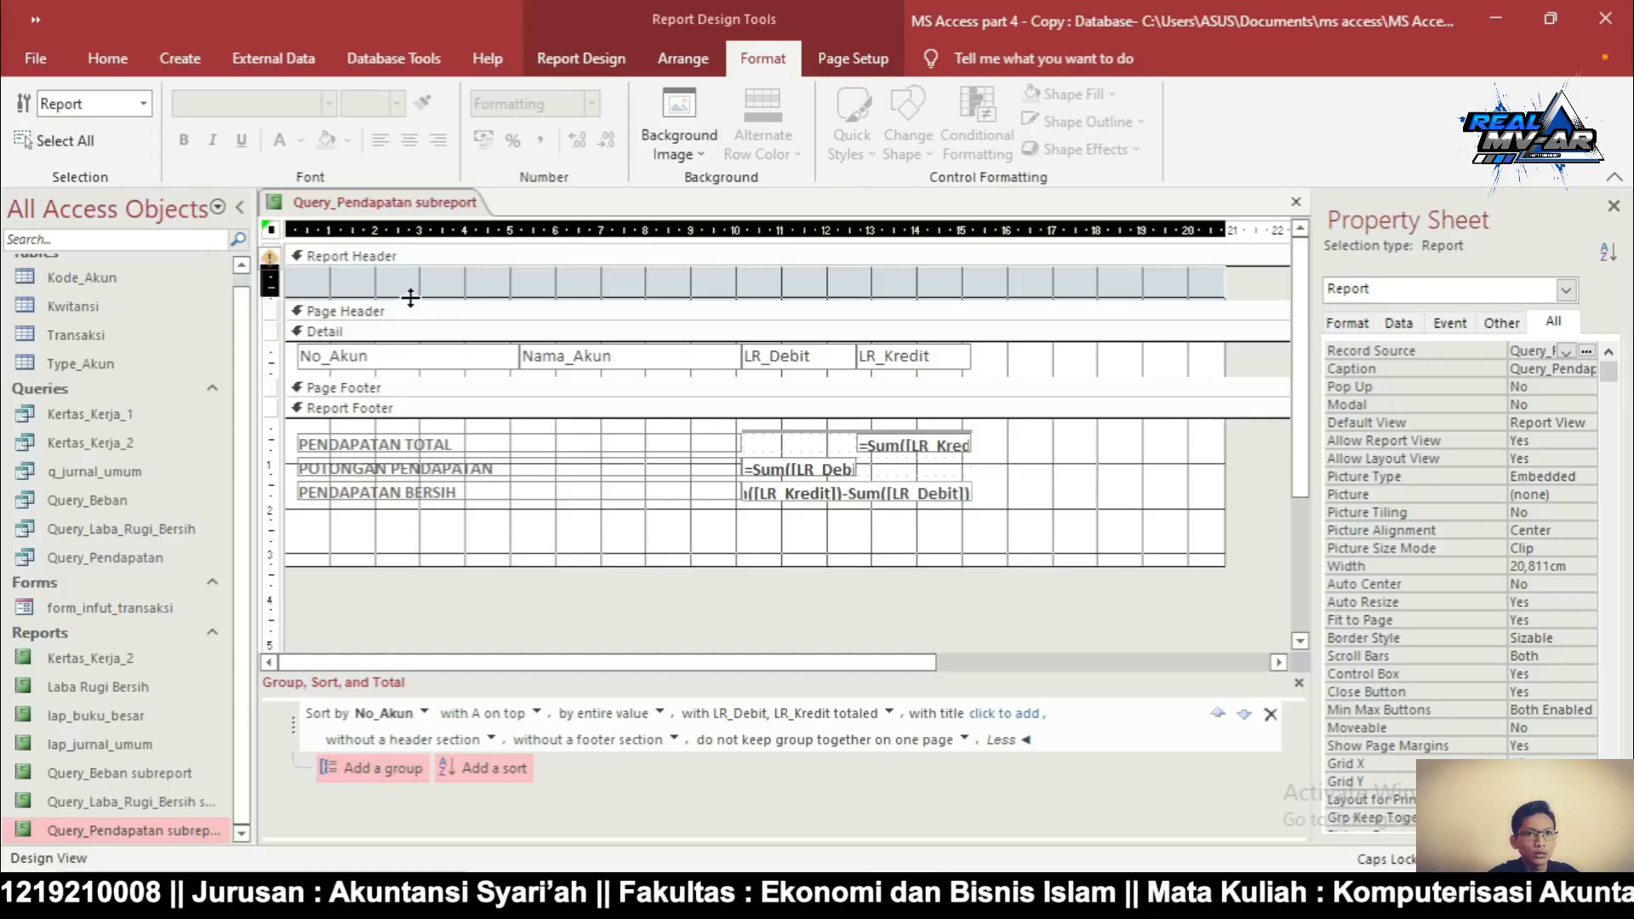
{"action": "left_click_drag", "start_coordinate": [409, 297], "coordinate": [526, 88]}
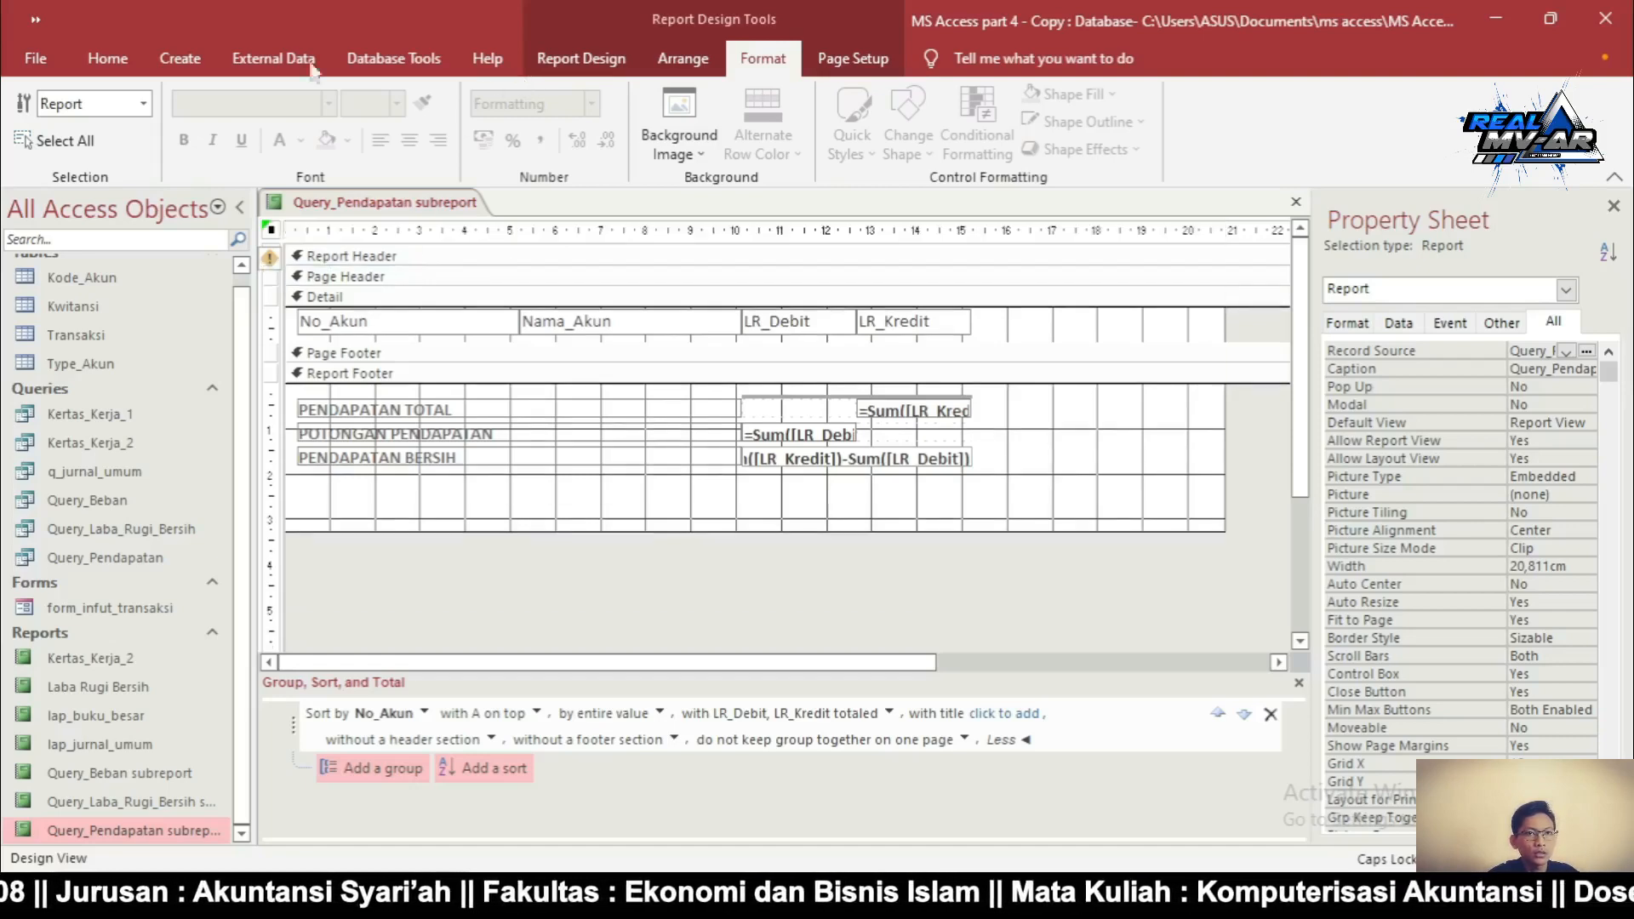
Show the Query_Pendapatan subreport in Report View, leaving the SumofDebit parameter value blank
{"action": "left_click", "coordinate": [566, 41]}
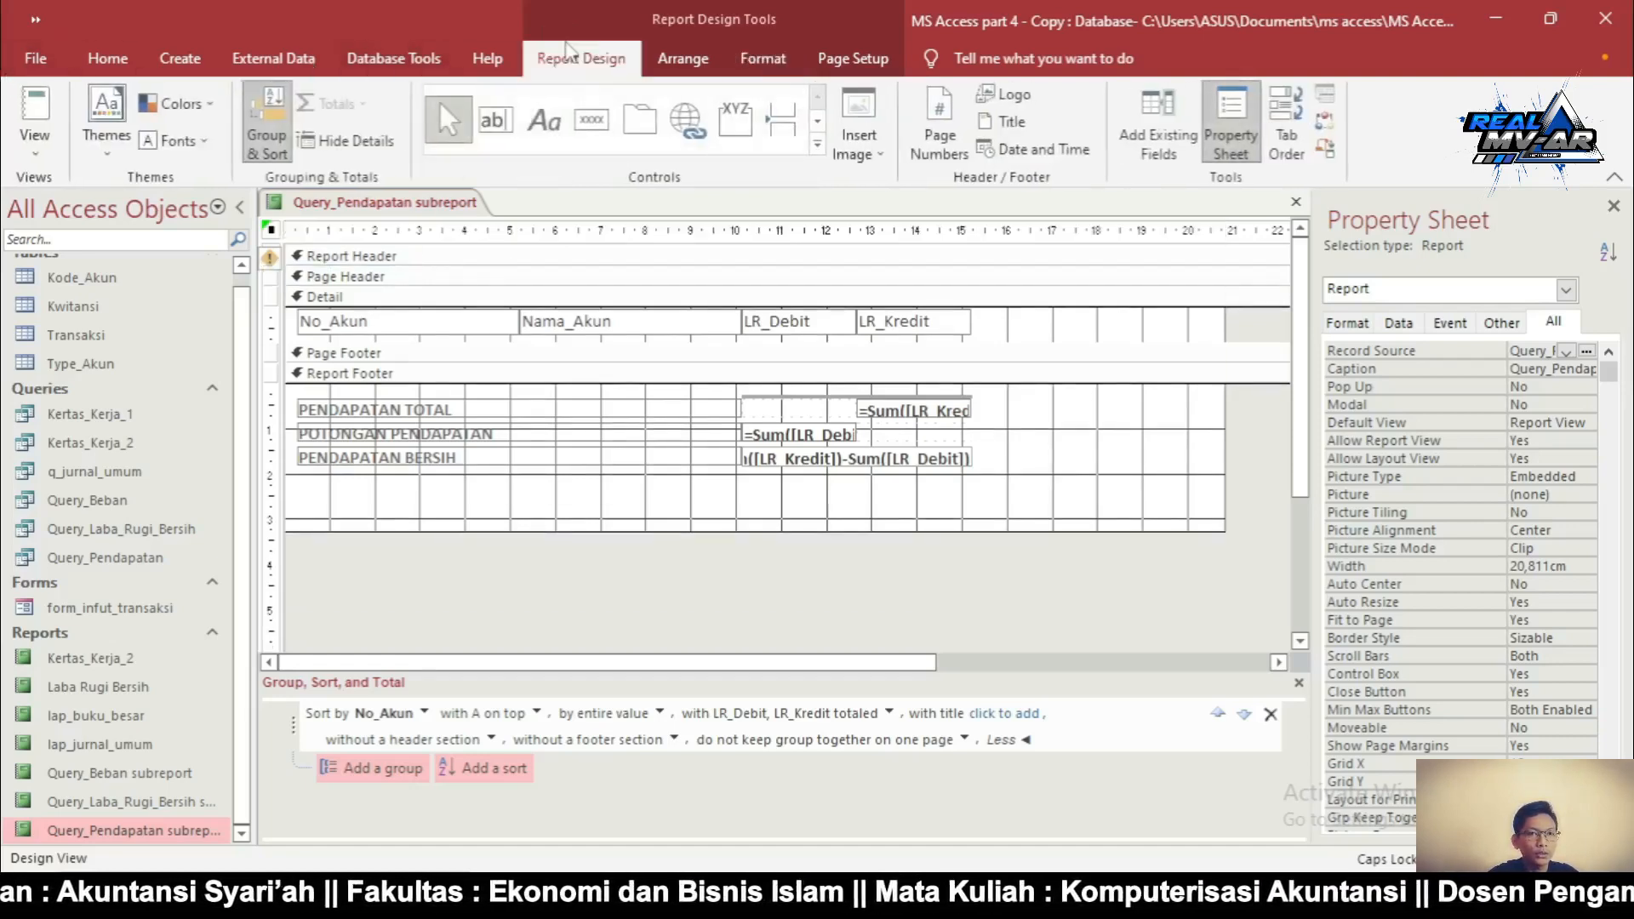
{"action": "left_click", "coordinate": [50, 132]}
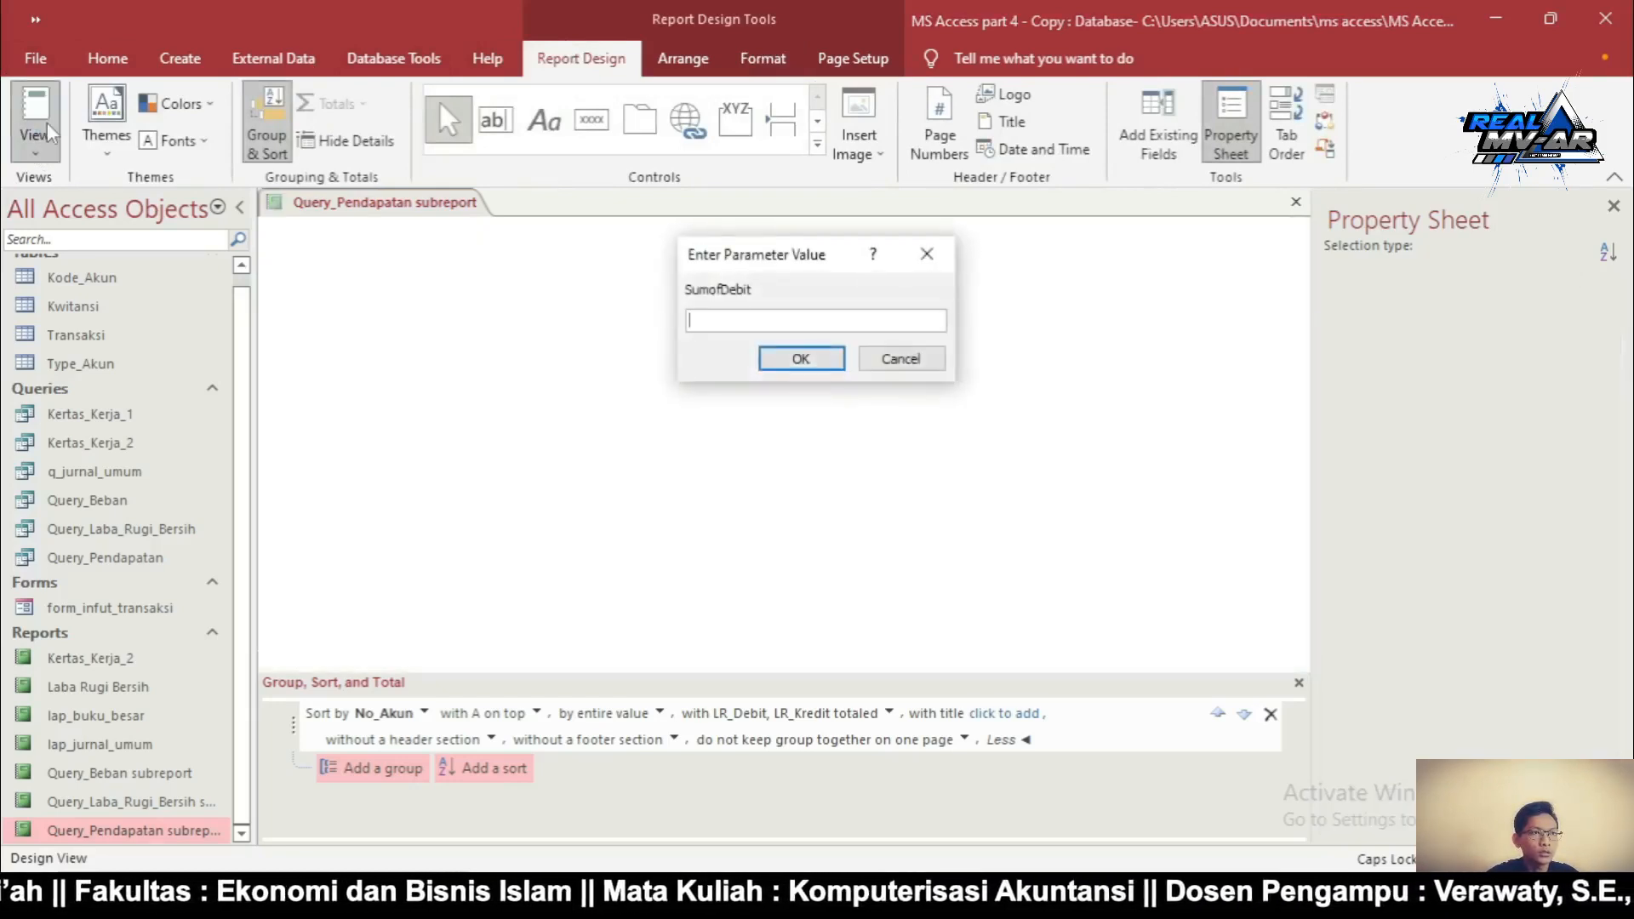
{"action": "left_click", "coordinate": [809, 362]}
{"action": "left_click", "coordinate": [812, 367]}
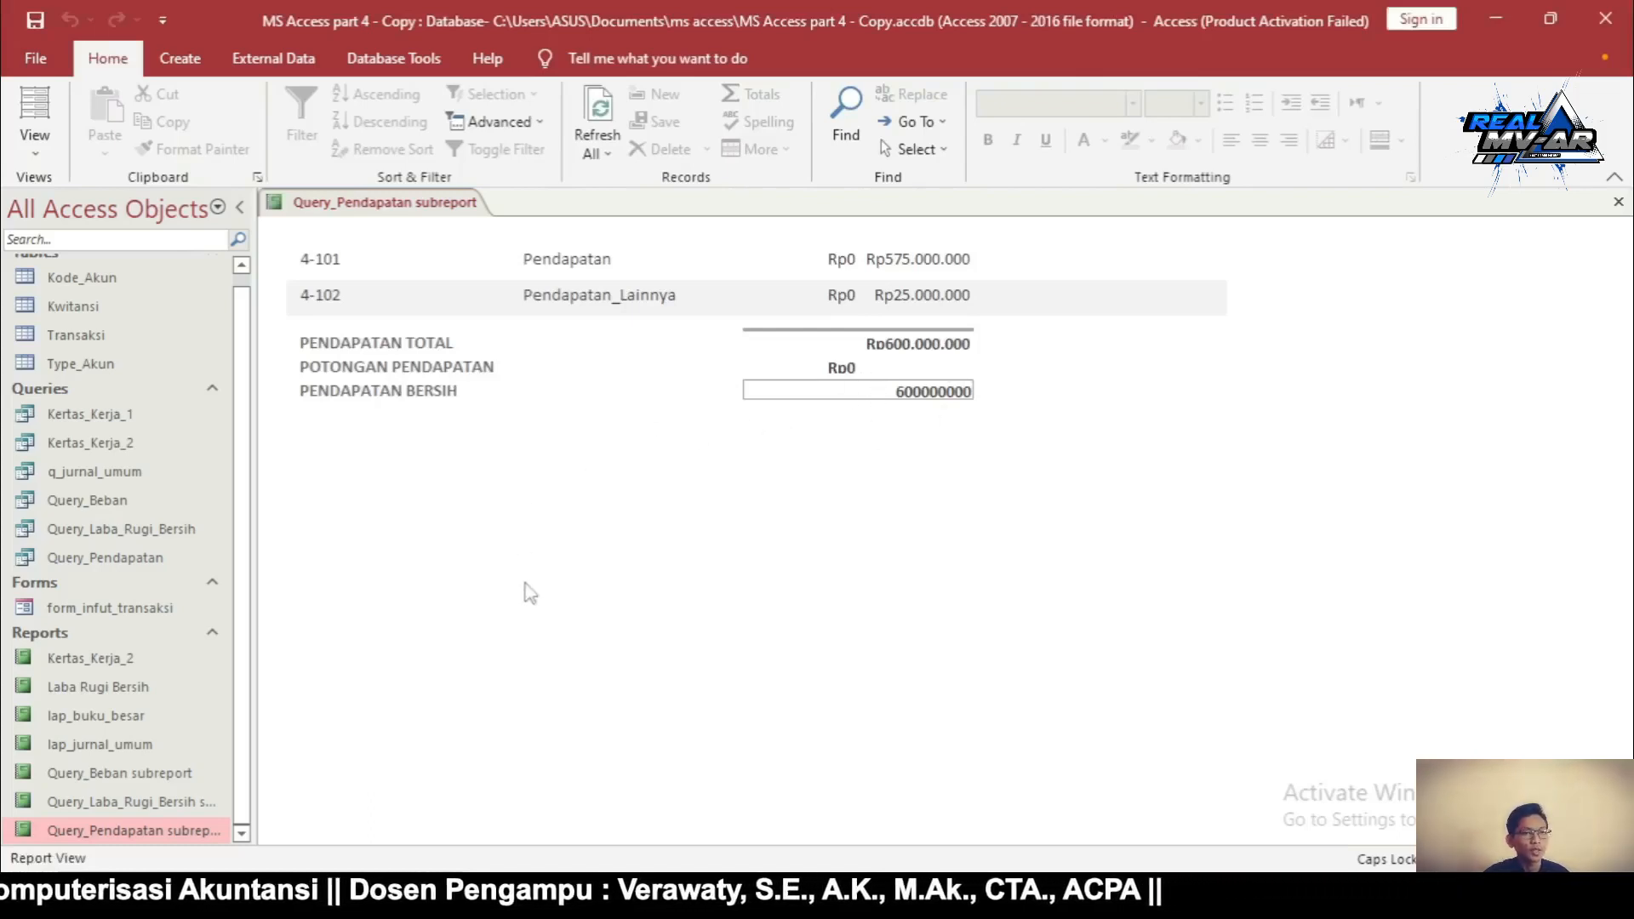
Open the Laba Rugi Bersih report with SumofDebit left blank to check the embedded income subreport, and close both open reports
{"action": "left_click", "coordinate": [98, 687]}
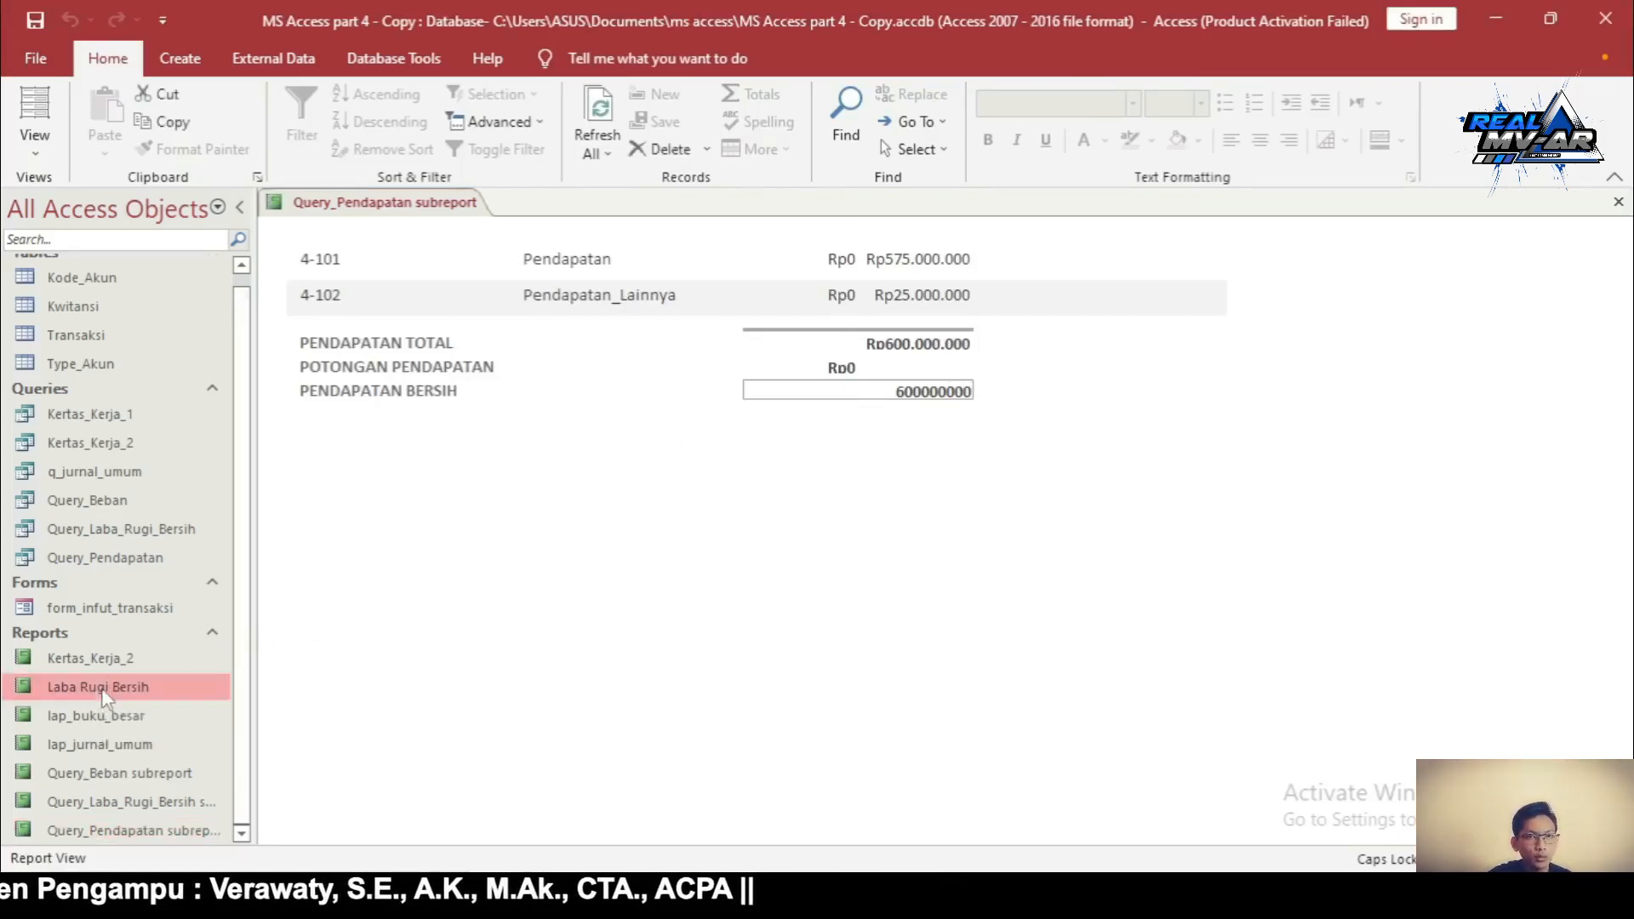
{"action": "double_click", "coordinate": [104, 697]}
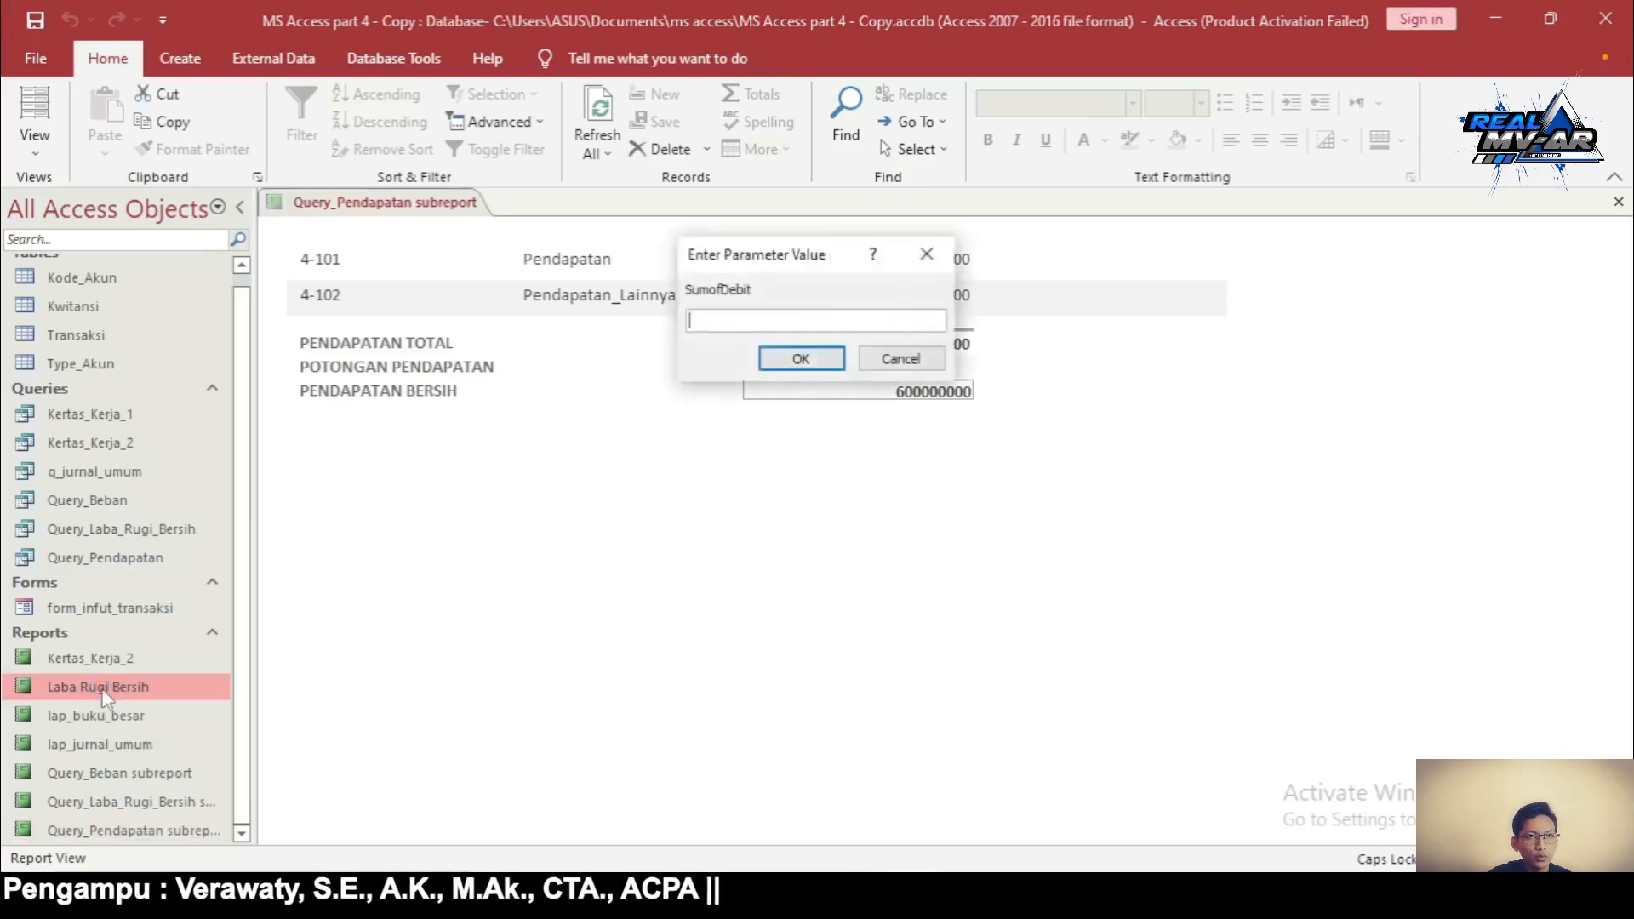
{"action": "left_click", "coordinate": [800, 360]}
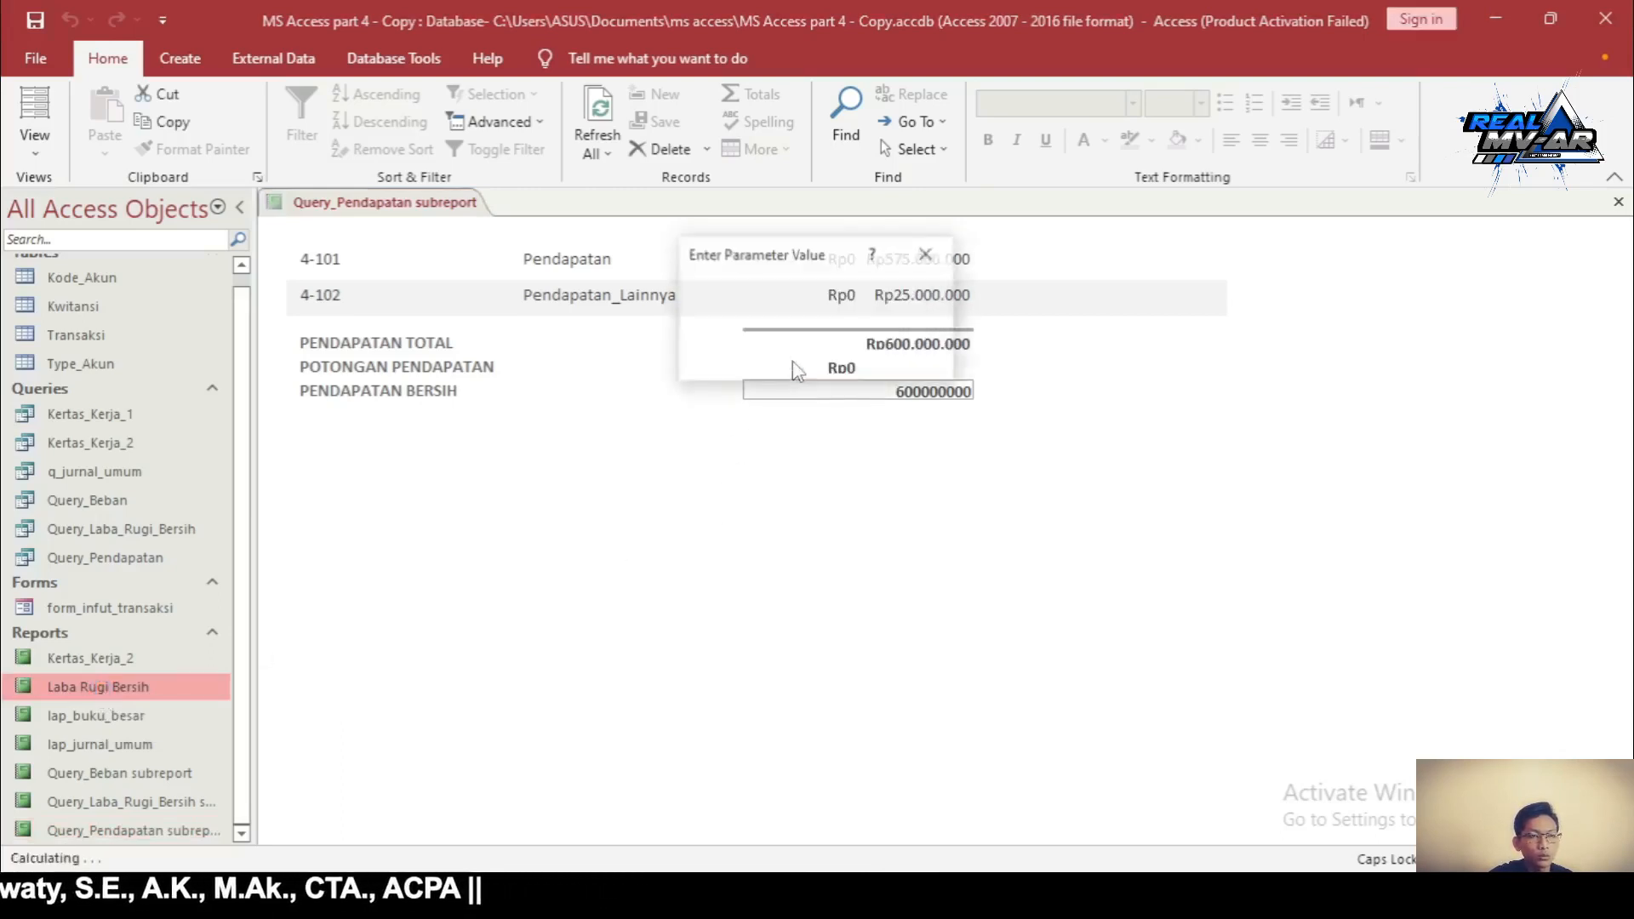
{"action": "left_click", "coordinate": [792, 358]}
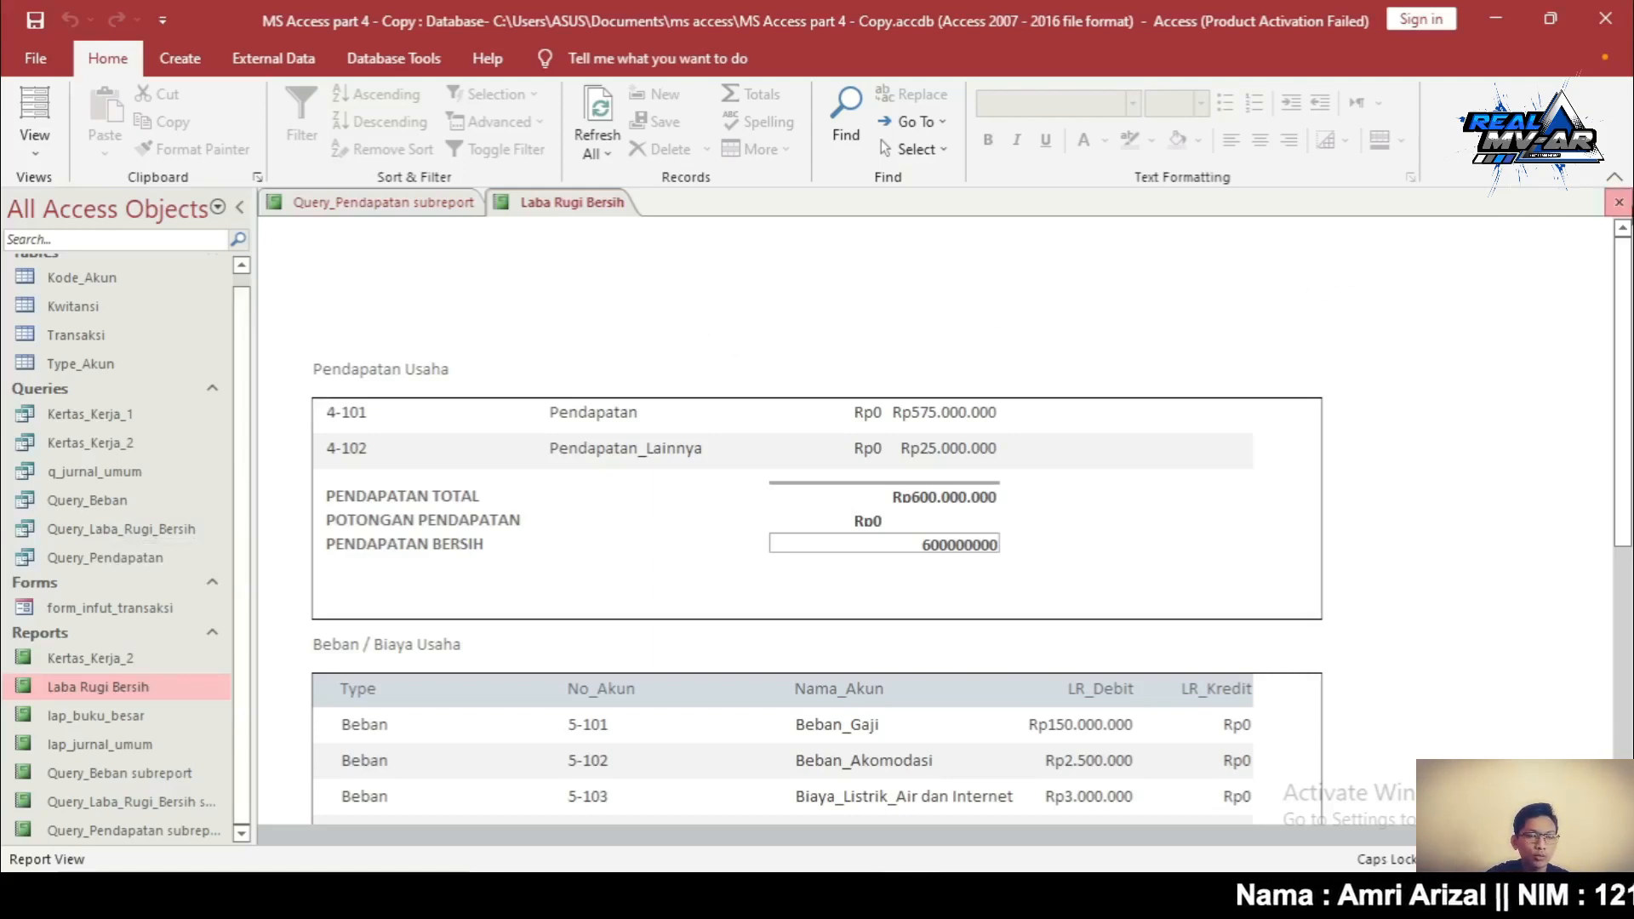
{"action": "left_click", "coordinate": [1619, 202]}
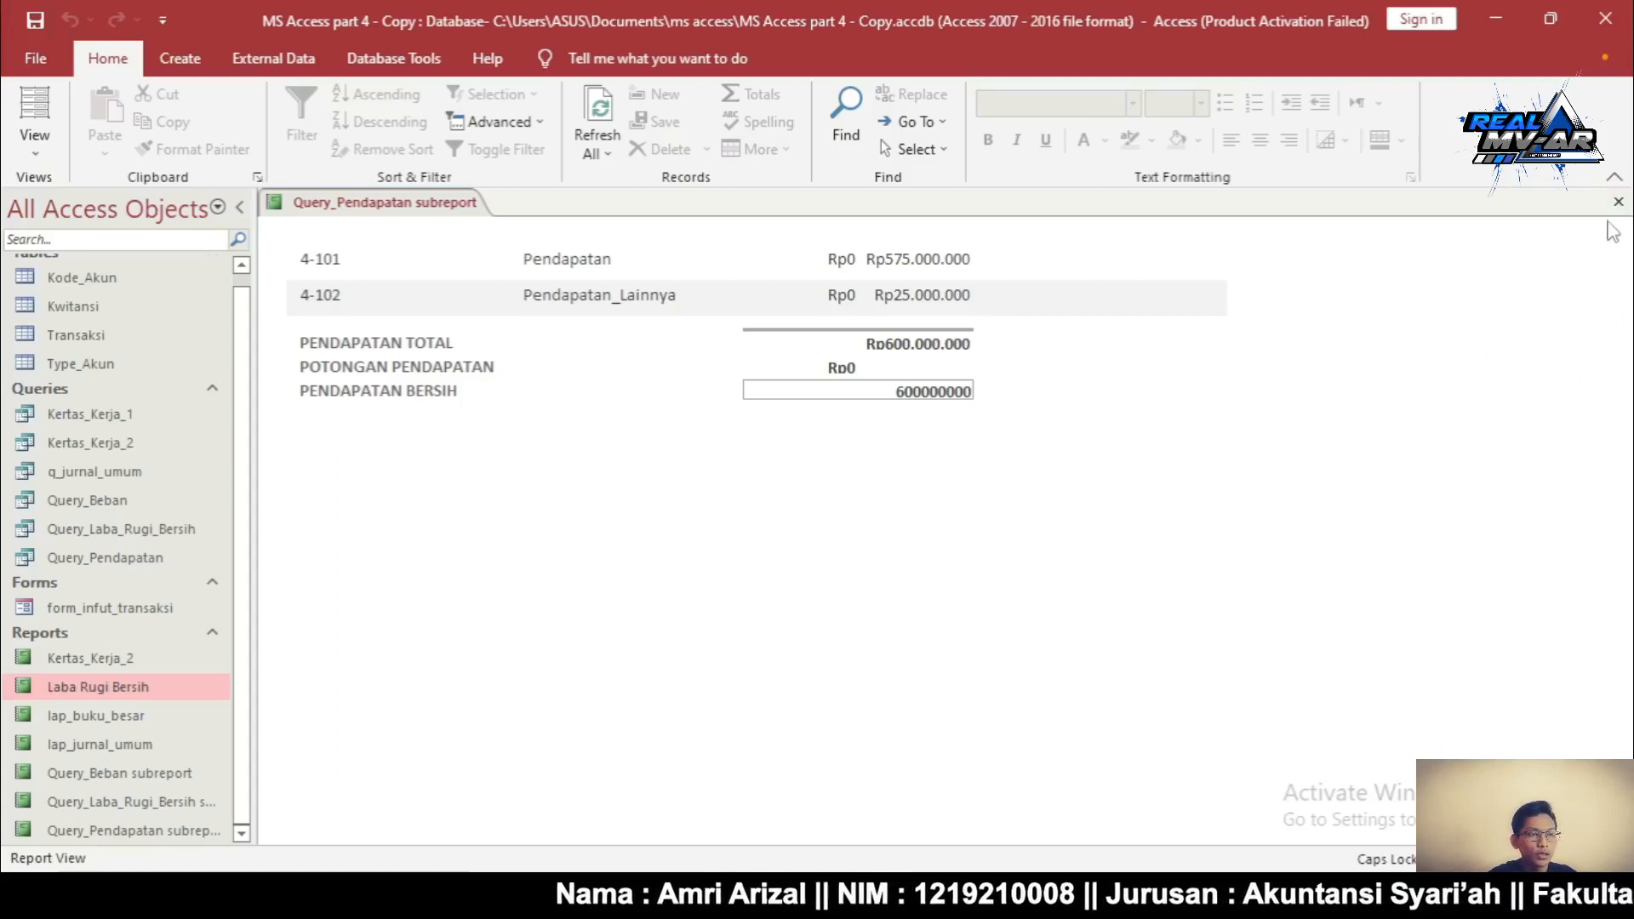
{"action": "left_click", "coordinate": [1616, 205]}
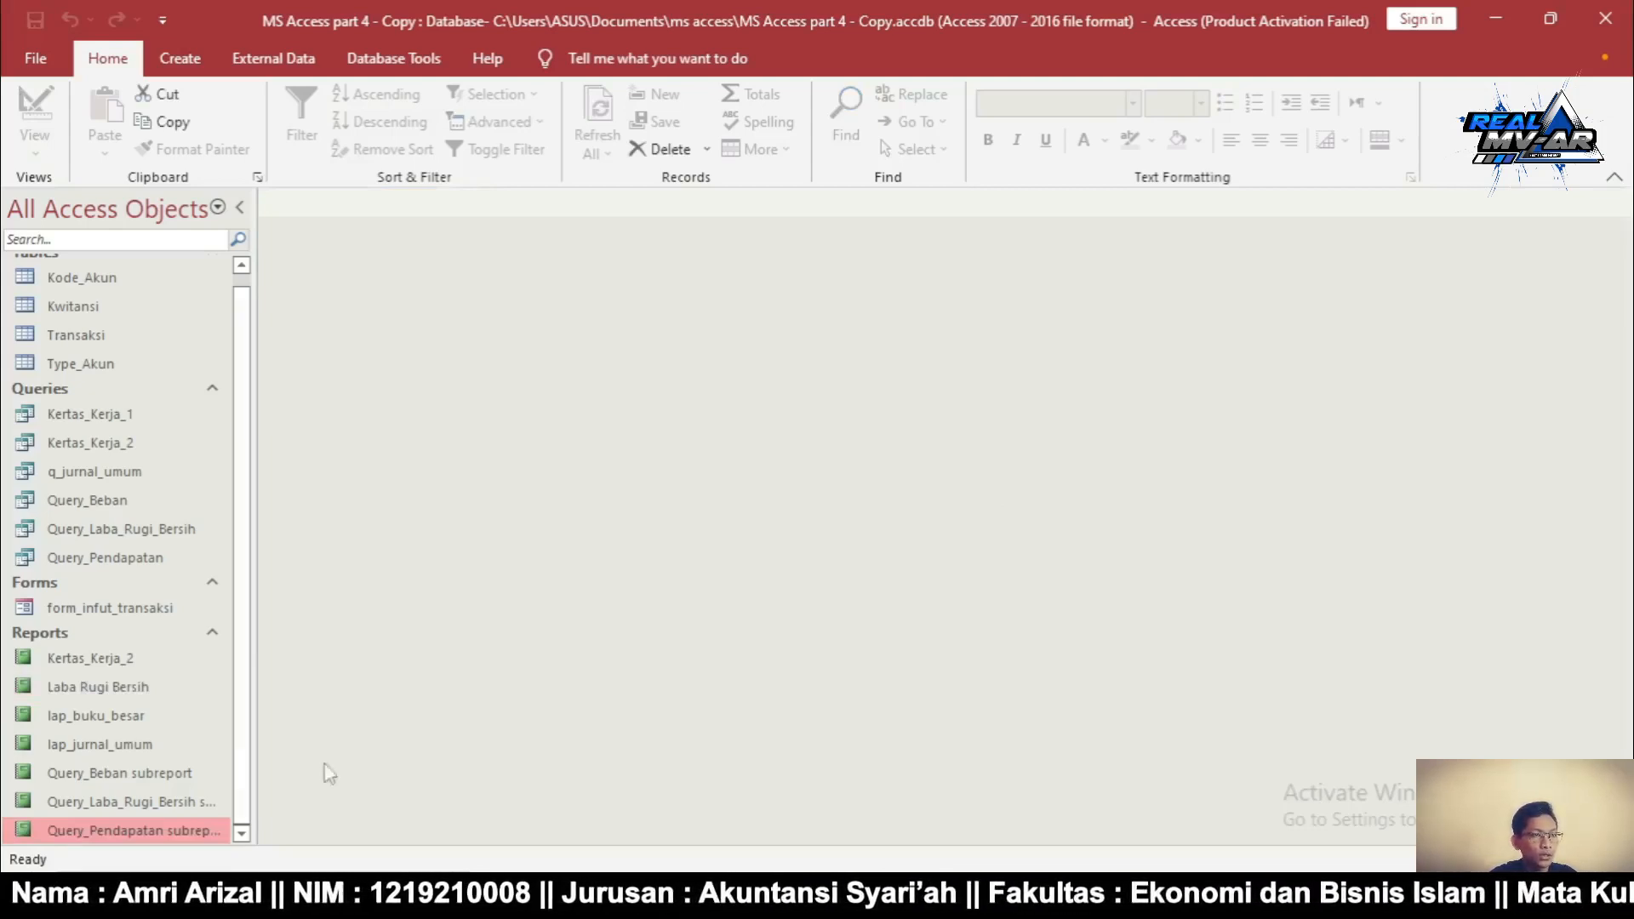
Open Query_Beban subreport in Design View
{"action": "left_click", "coordinate": [150, 766]}
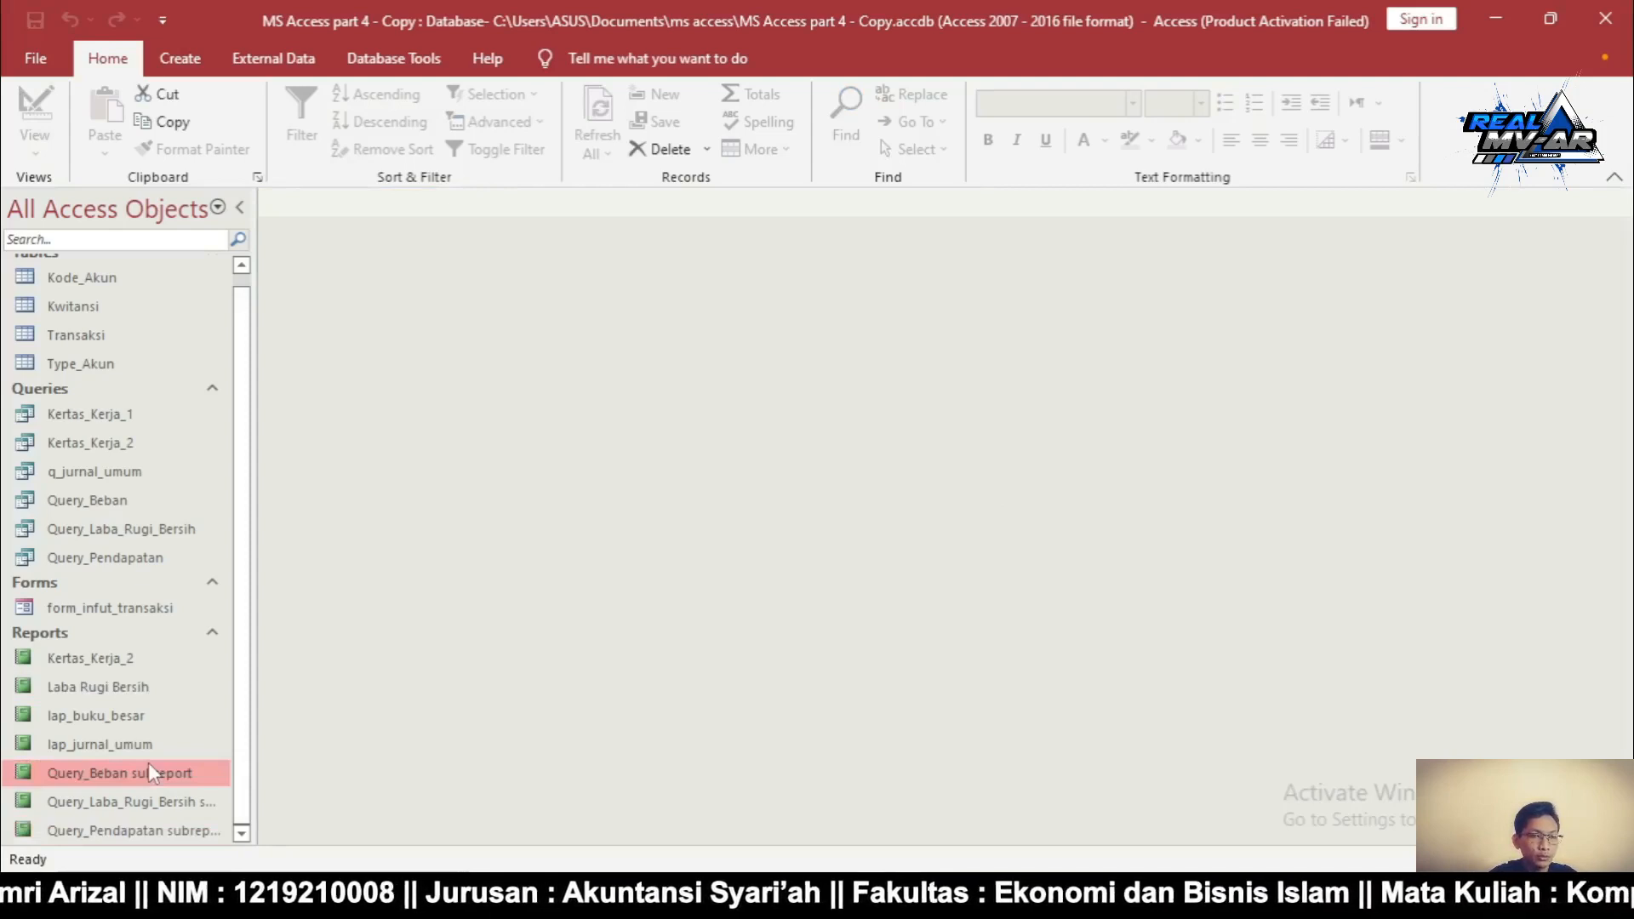
{"action": "right_click", "coordinate": [148, 771]}
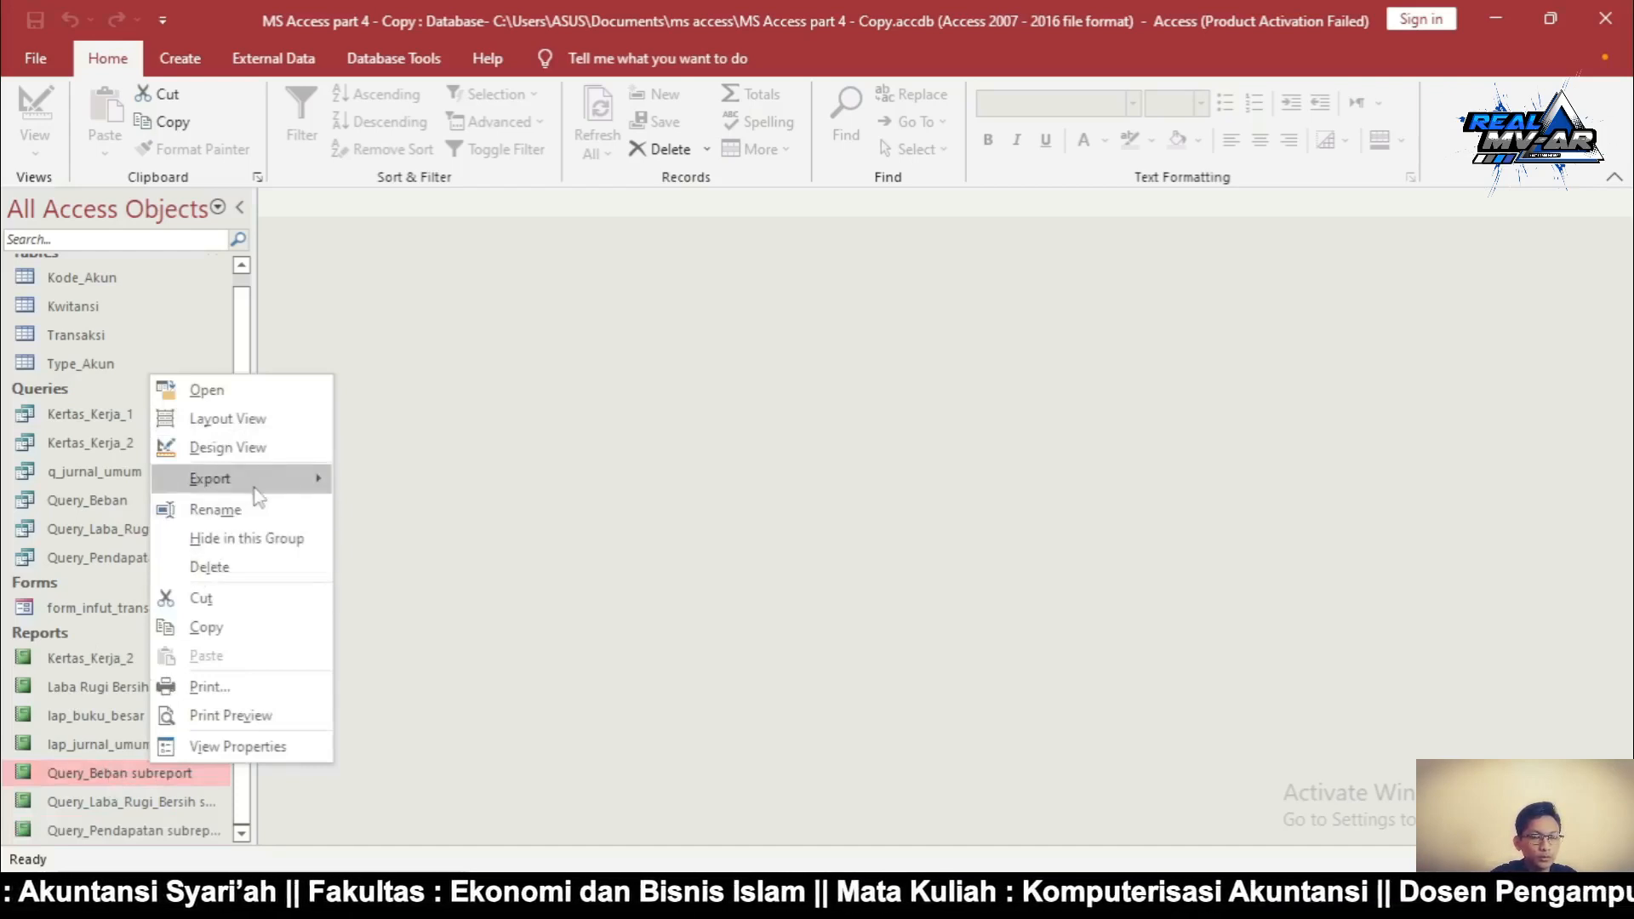
{"action": "left_click", "coordinate": [251, 450]}
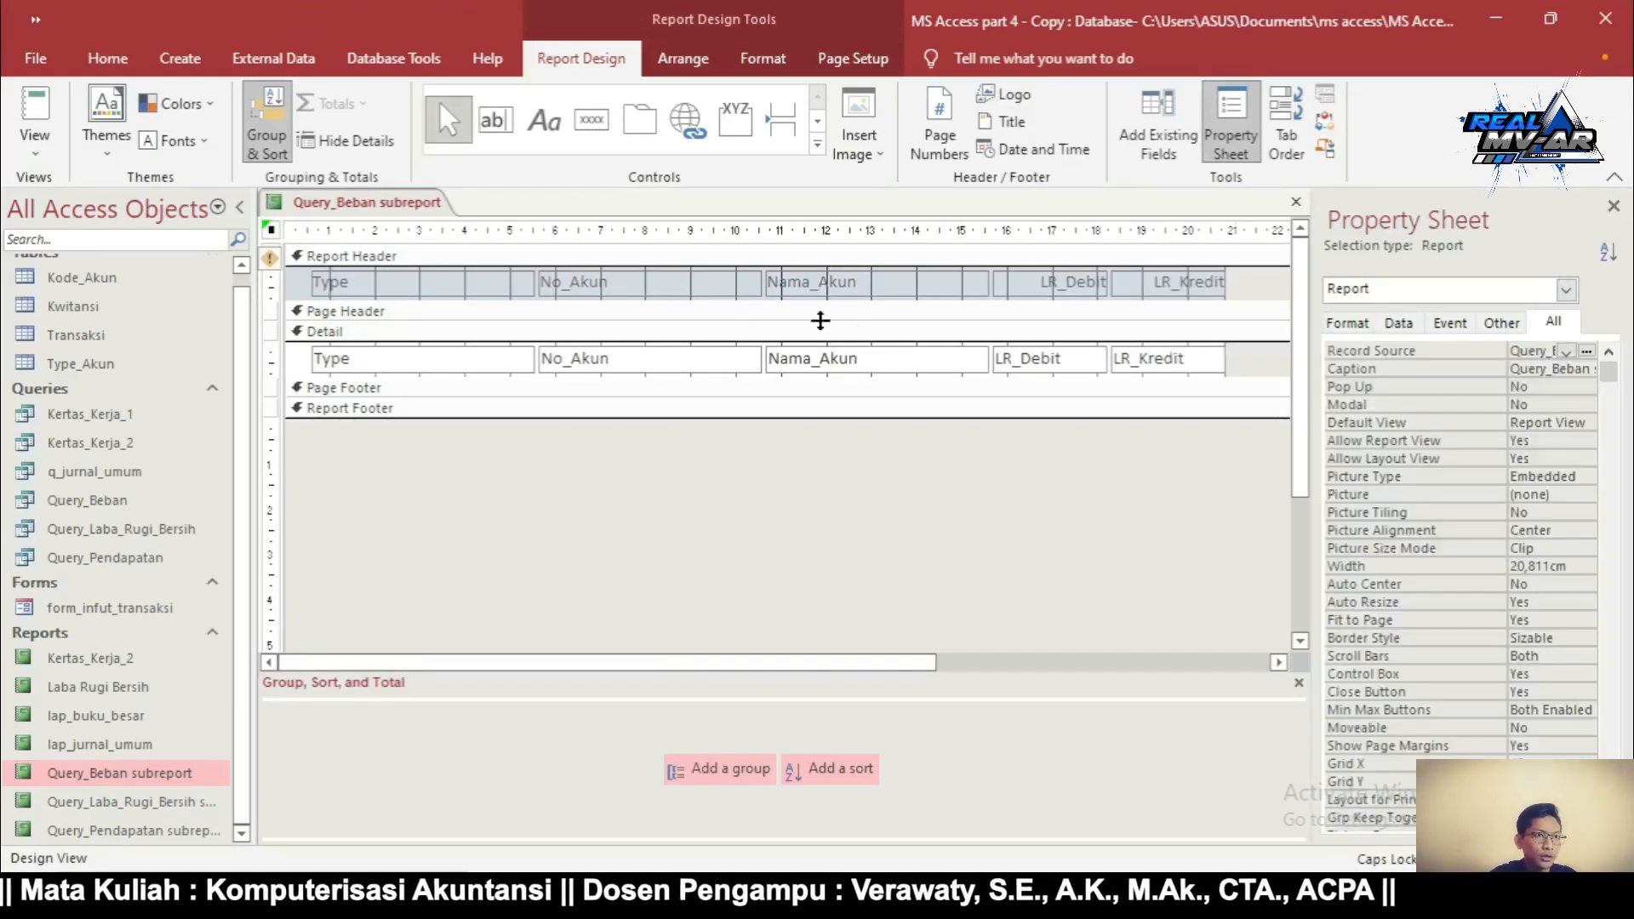
Put all header labels and detail fields into a tabular layout and remove the padding between the columns
{"action": "left_click_drag", "start_coordinate": [1273, 359], "coordinate": [321, 285]}
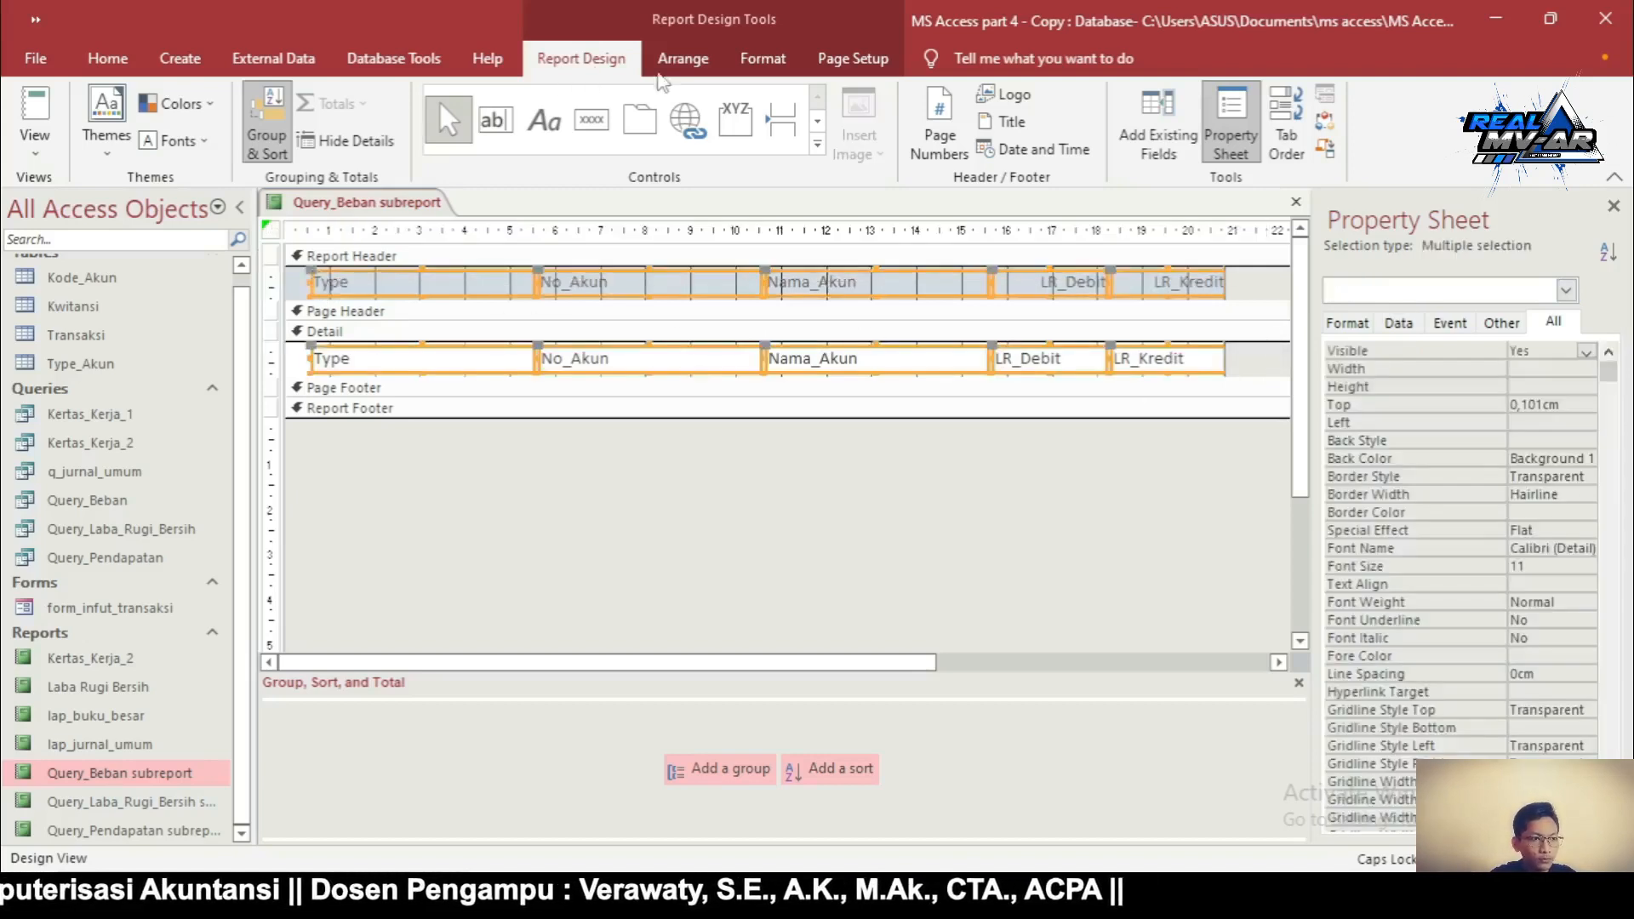
{"action": "left_click", "coordinate": [682, 57]}
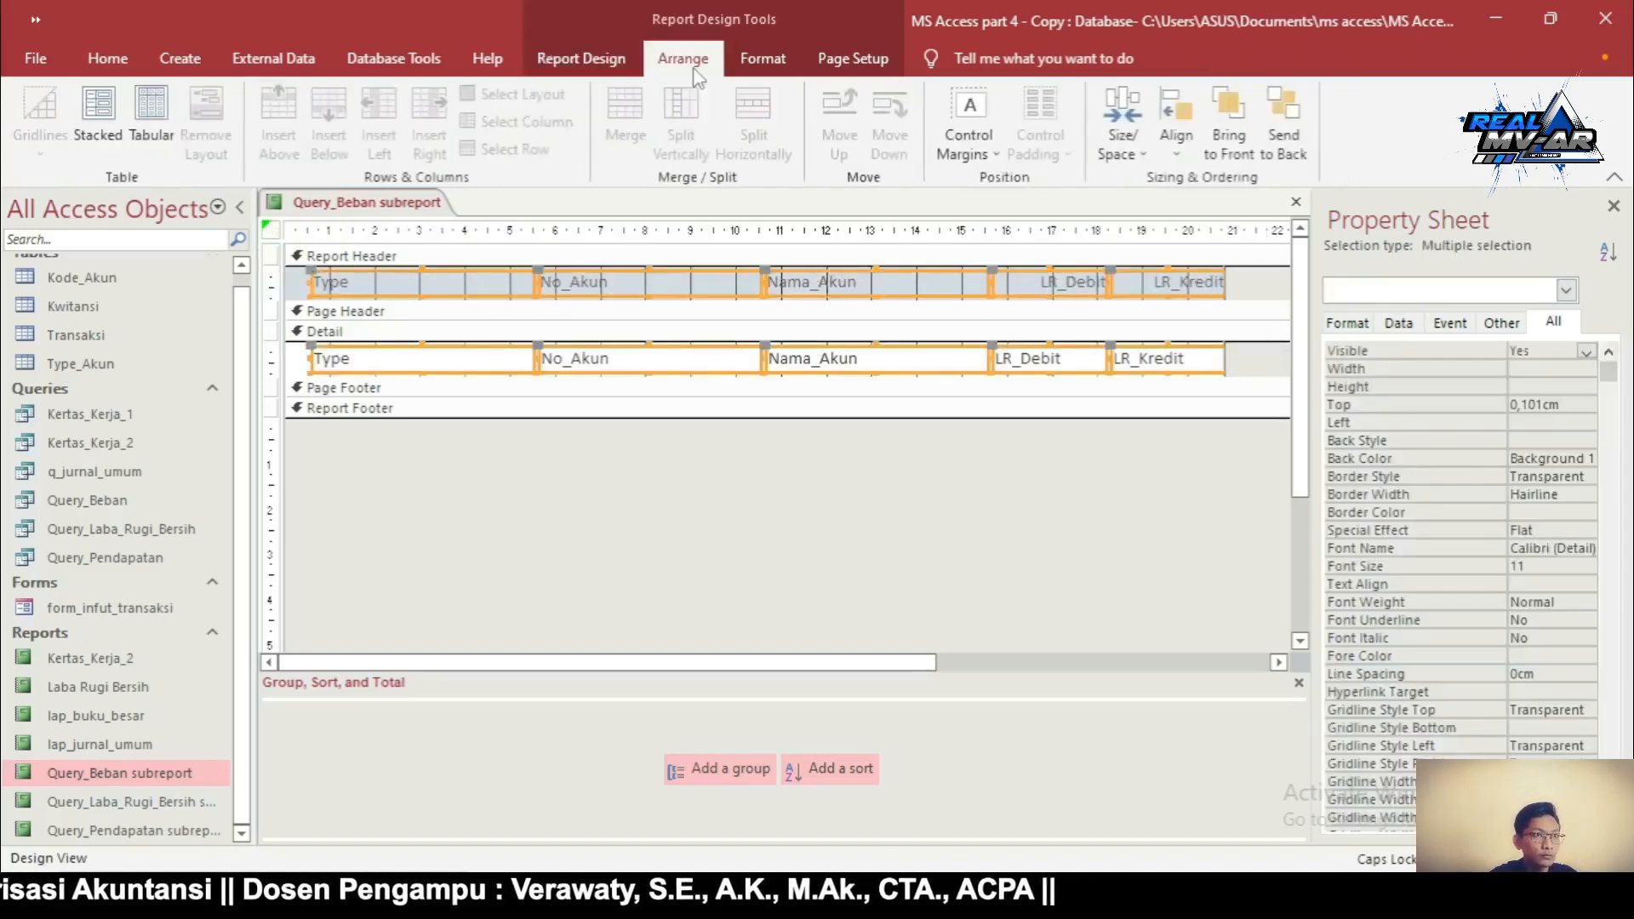
{"action": "left_click", "coordinate": [152, 120]}
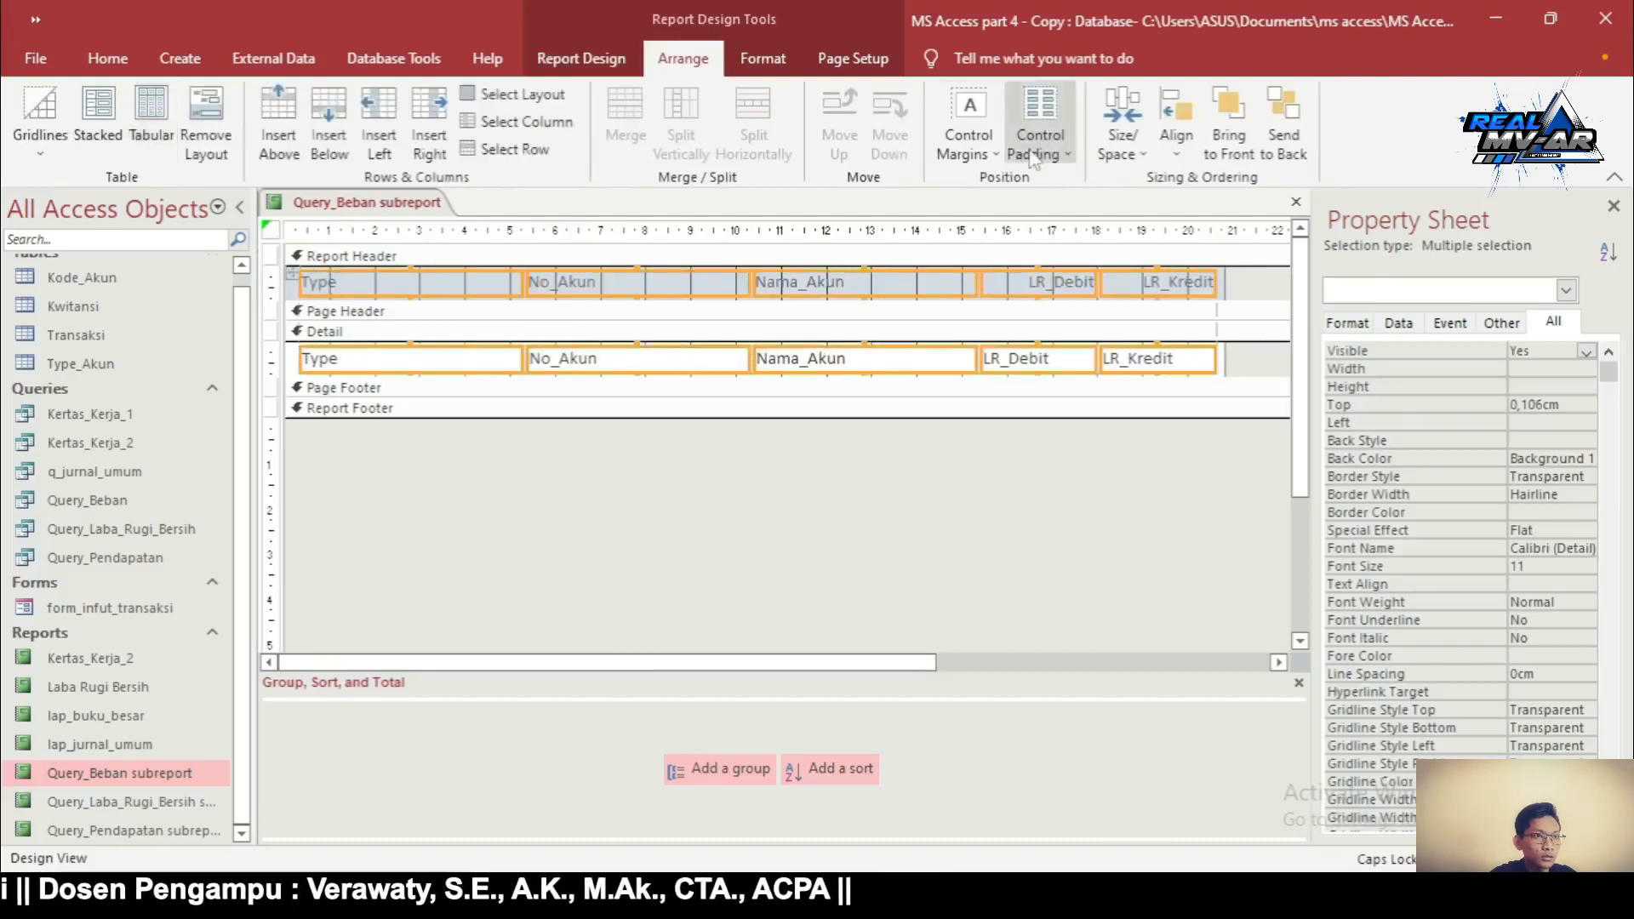
{"action": "left_click", "coordinate": [1037, 143]}
{"action": "left_click", "coordinate": [1069, 194]}
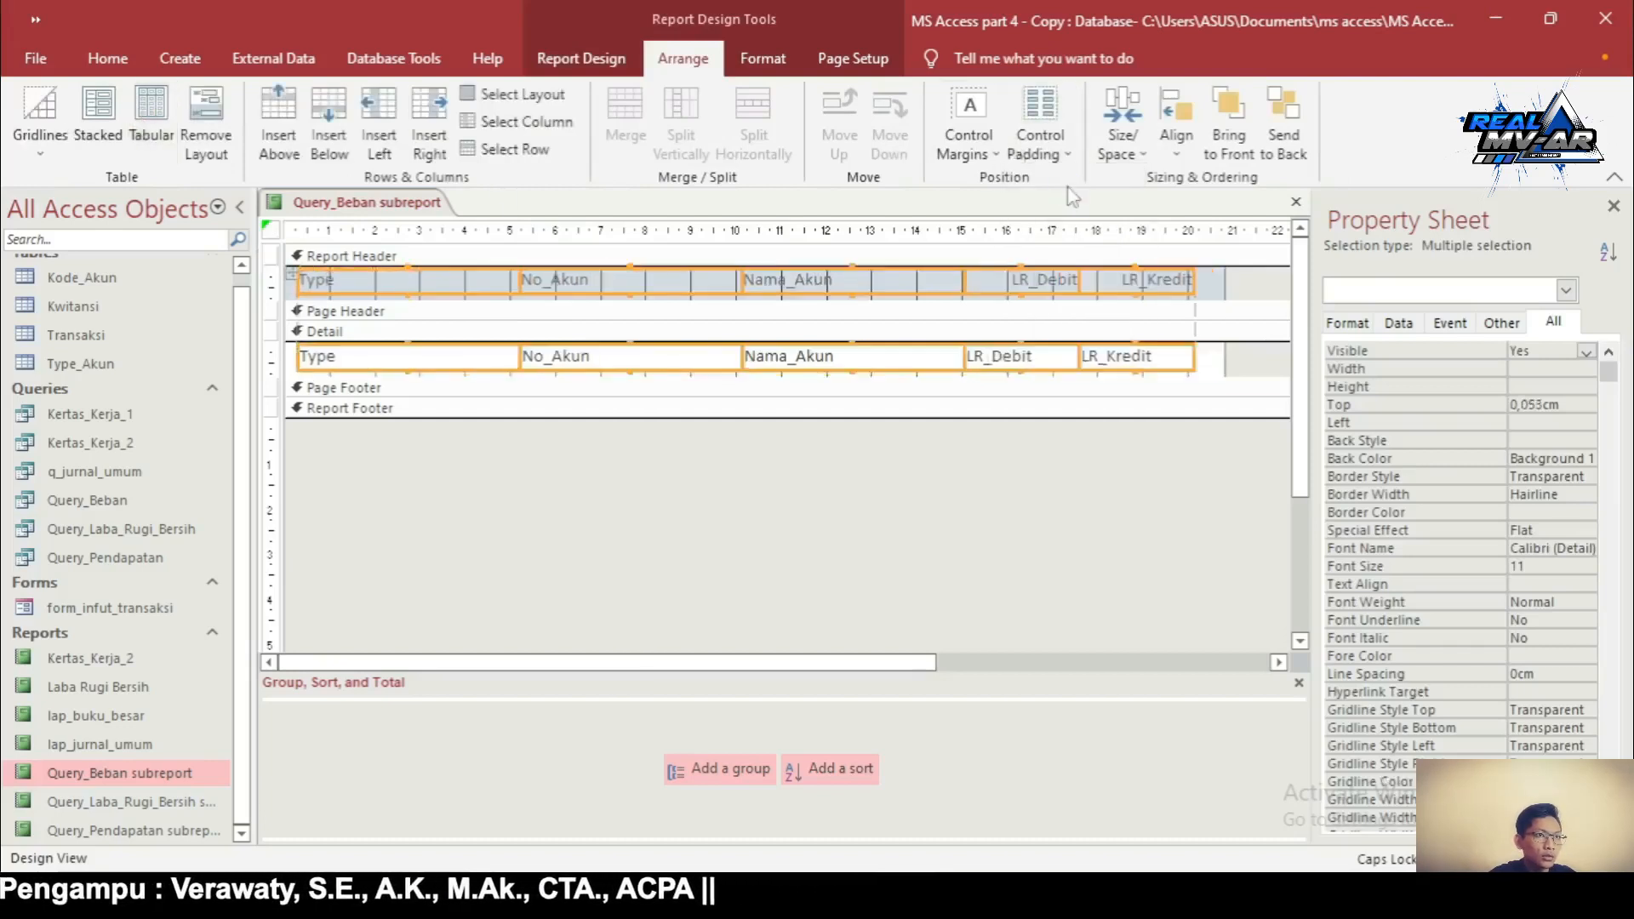
{"action": "left_click", "coordinate": [671, 596]}
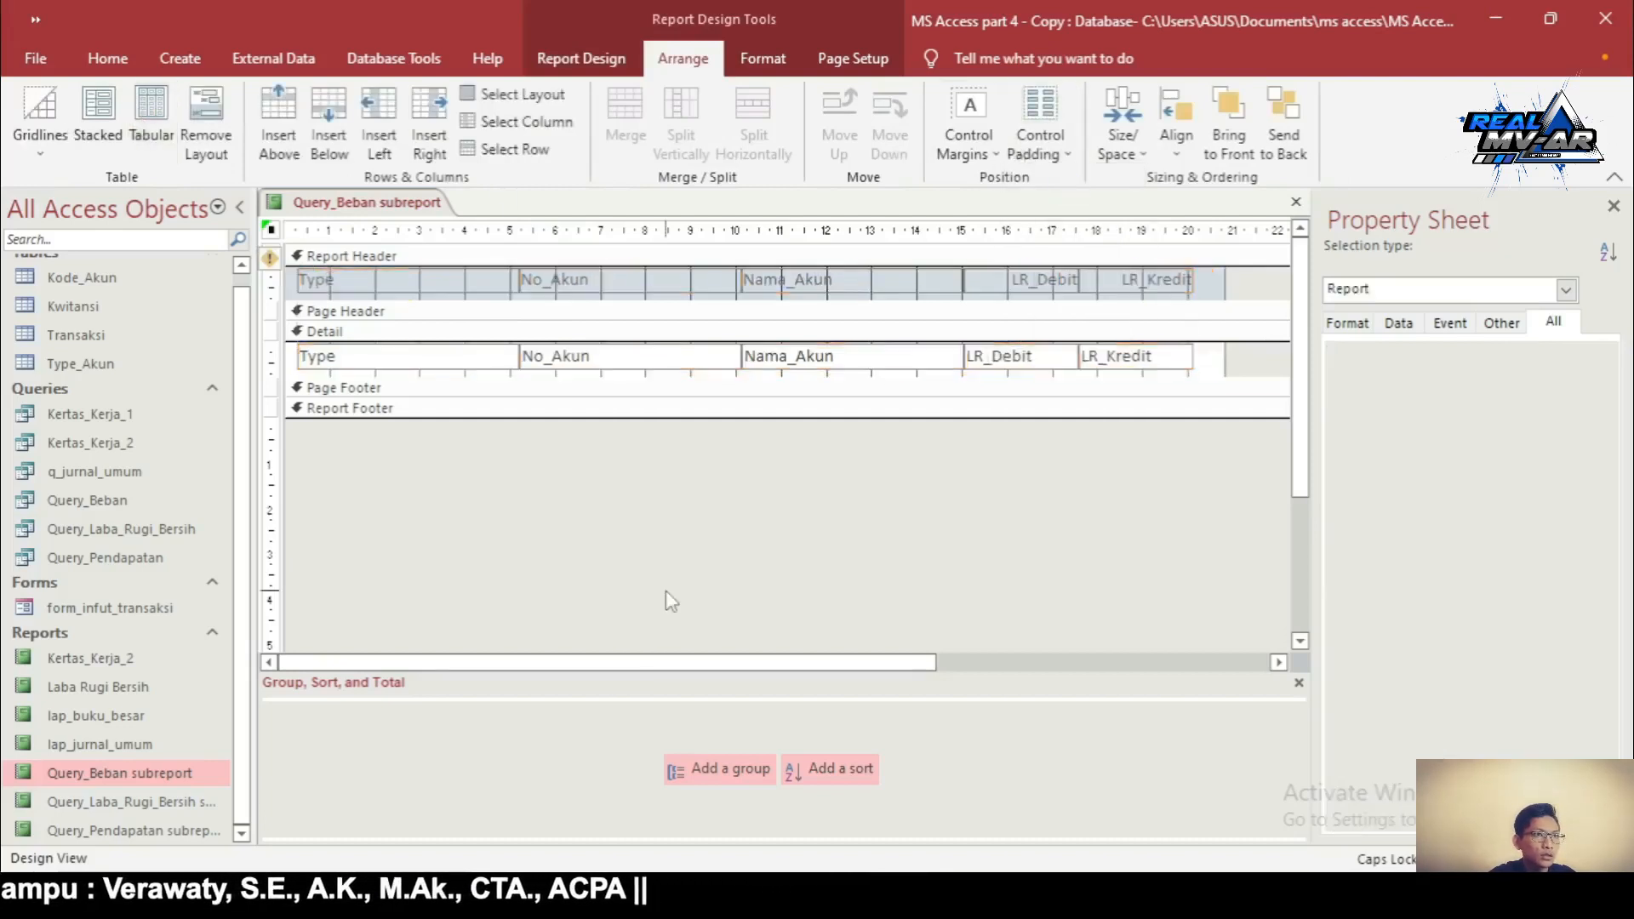
Delete the Type column, both its header label and its detail text box
{"action": "left_click", "coordinate": [338, 277]}
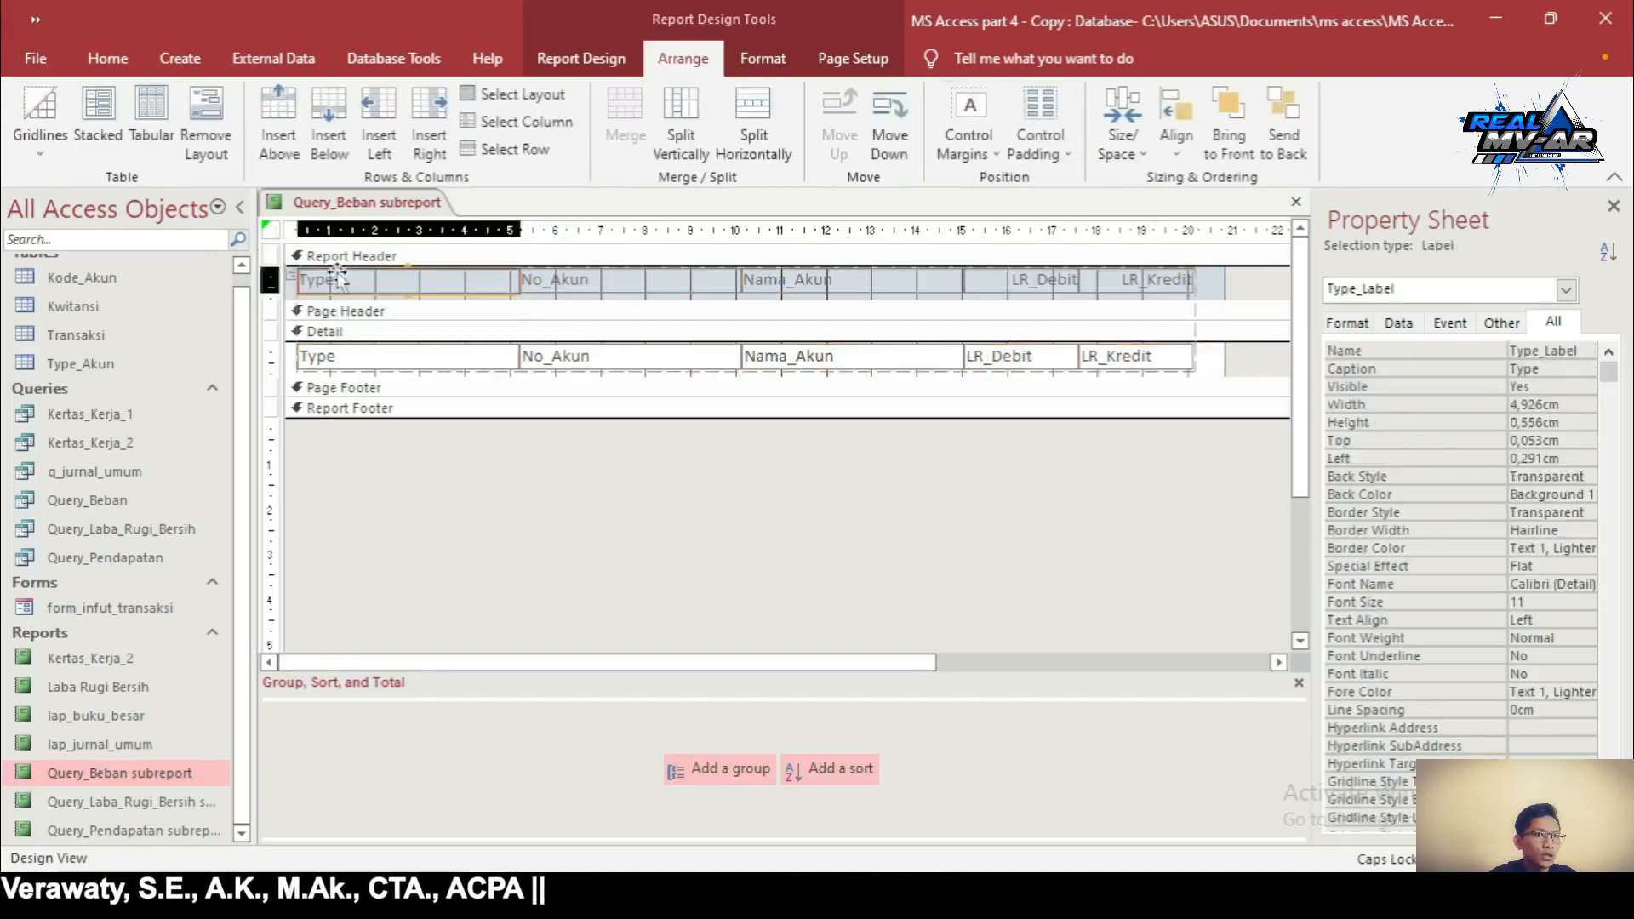
{"action": "left_click", "coordinate": [346, 362], "text": "shift"}
{"action": "key", "text": "Delete"}
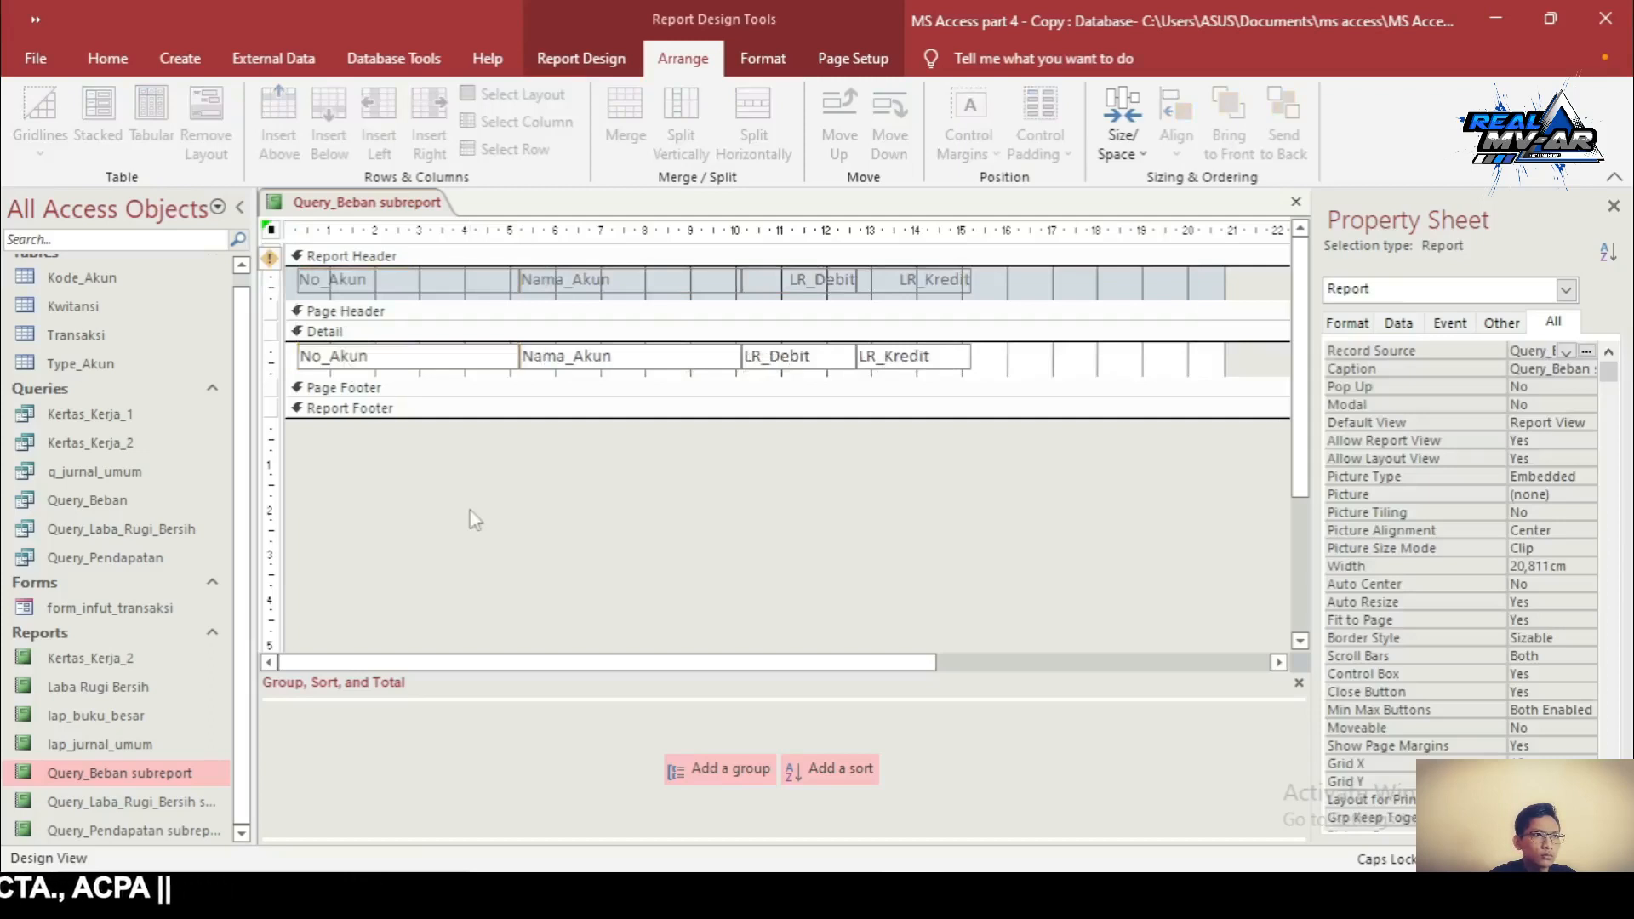
Sort the subreport by No_Akun and add a Sum grand total on LR_Debit
{"action": "left_click", "coordinate": [849, 773]}
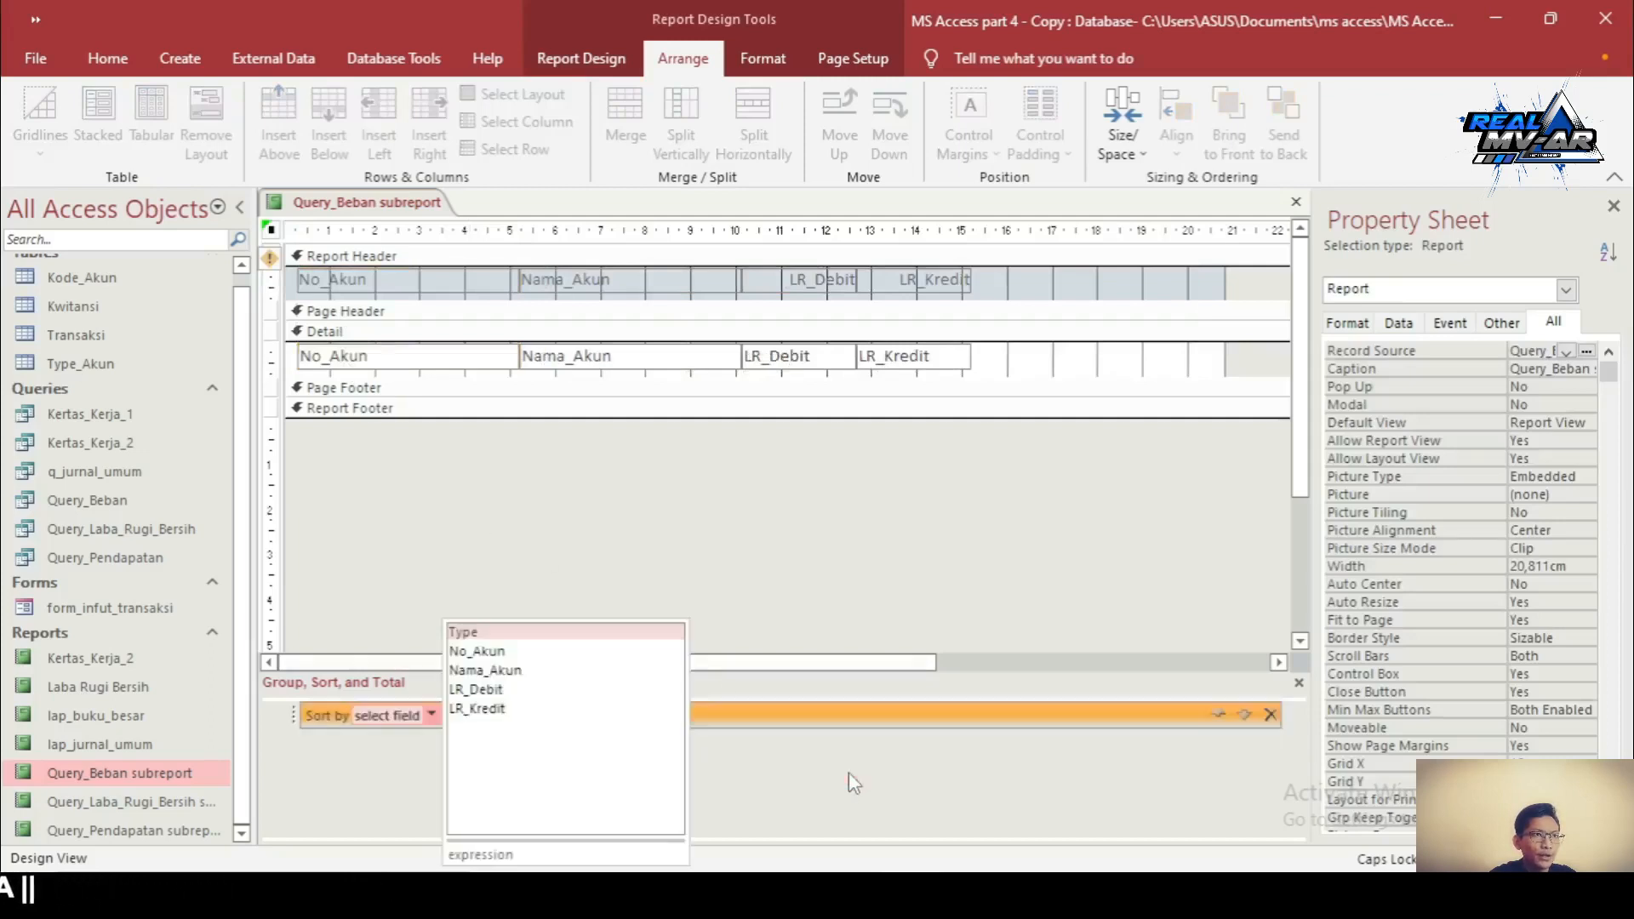
{"action": "left_click", "coordinate": [483, 652]}
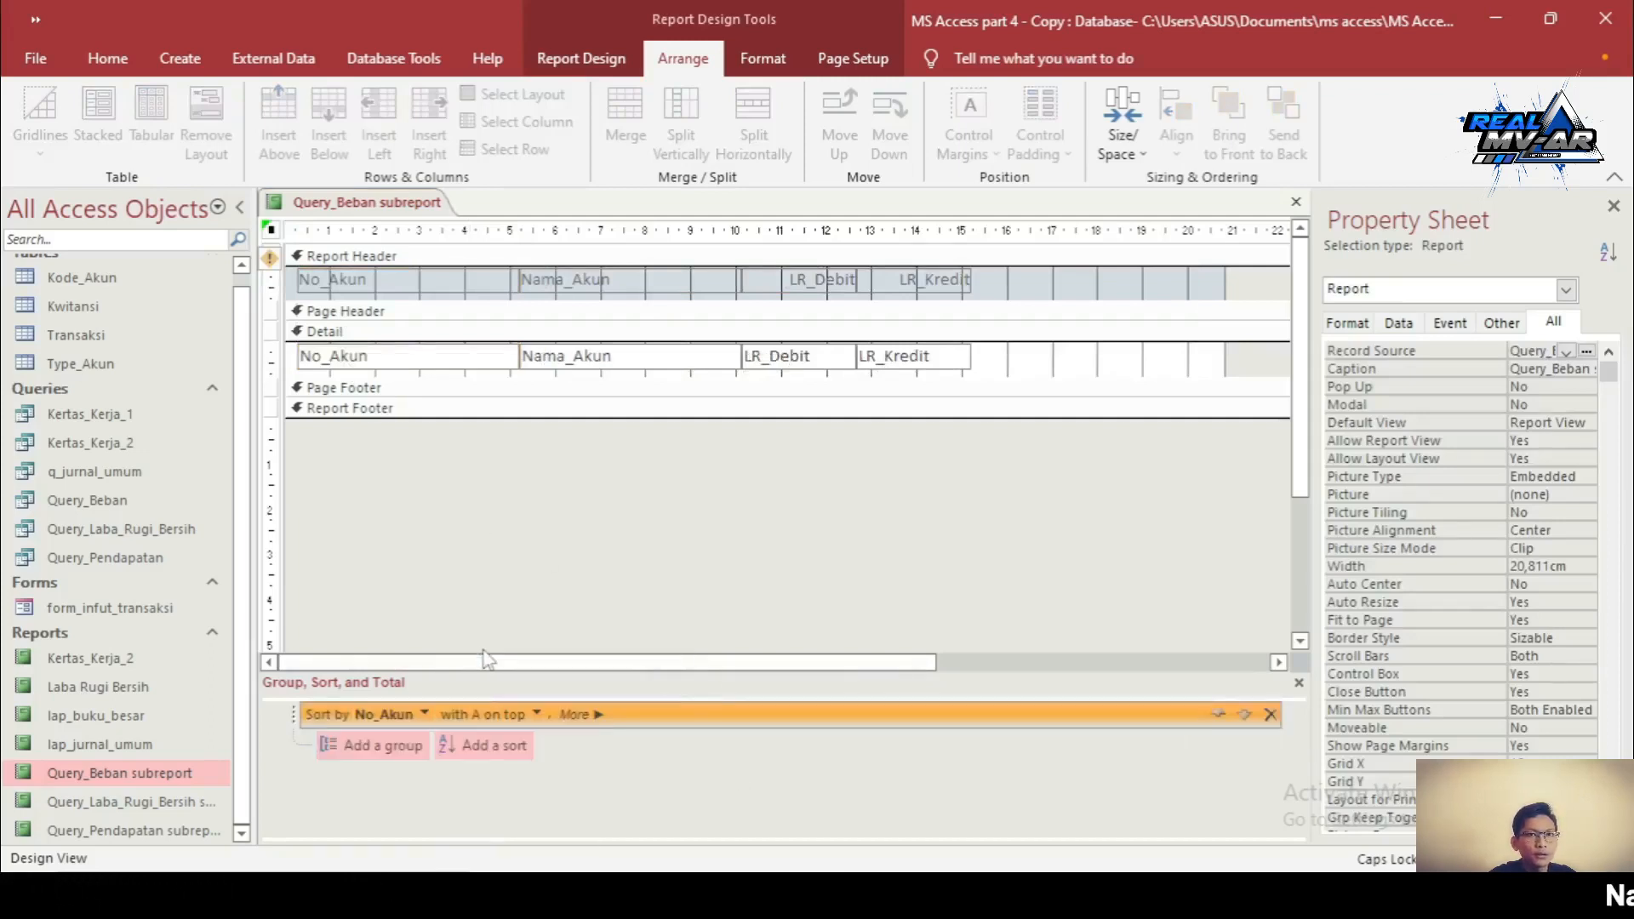
{"action": "left_click", "coordinate": [597, 715]}
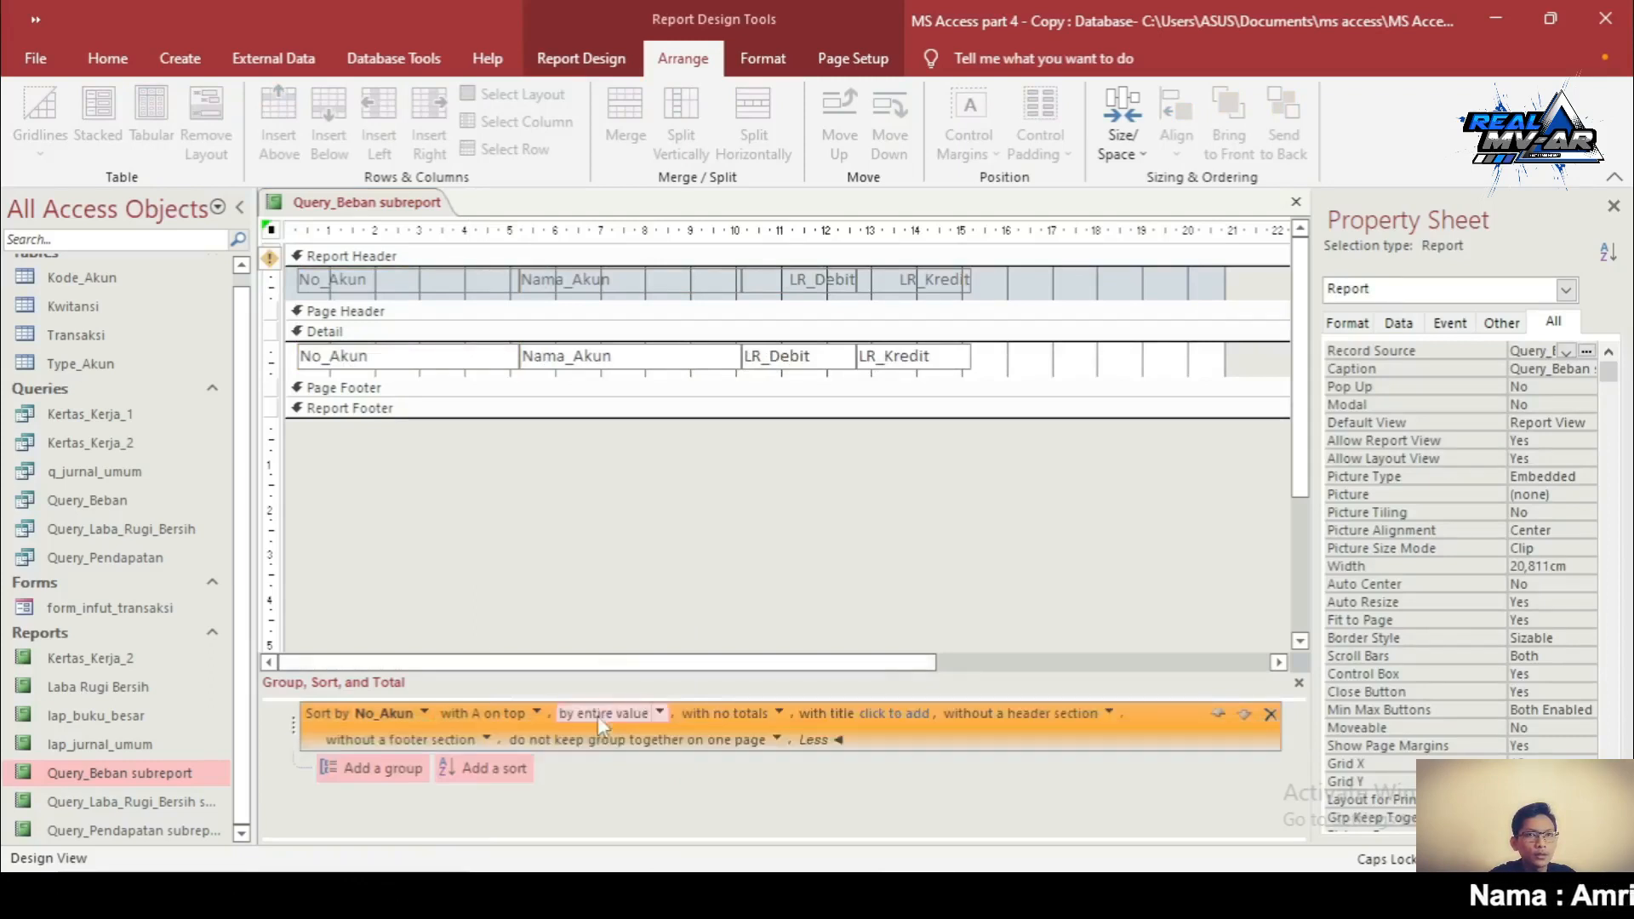
{"action": "left_click", "coordinate": [779, 714]}
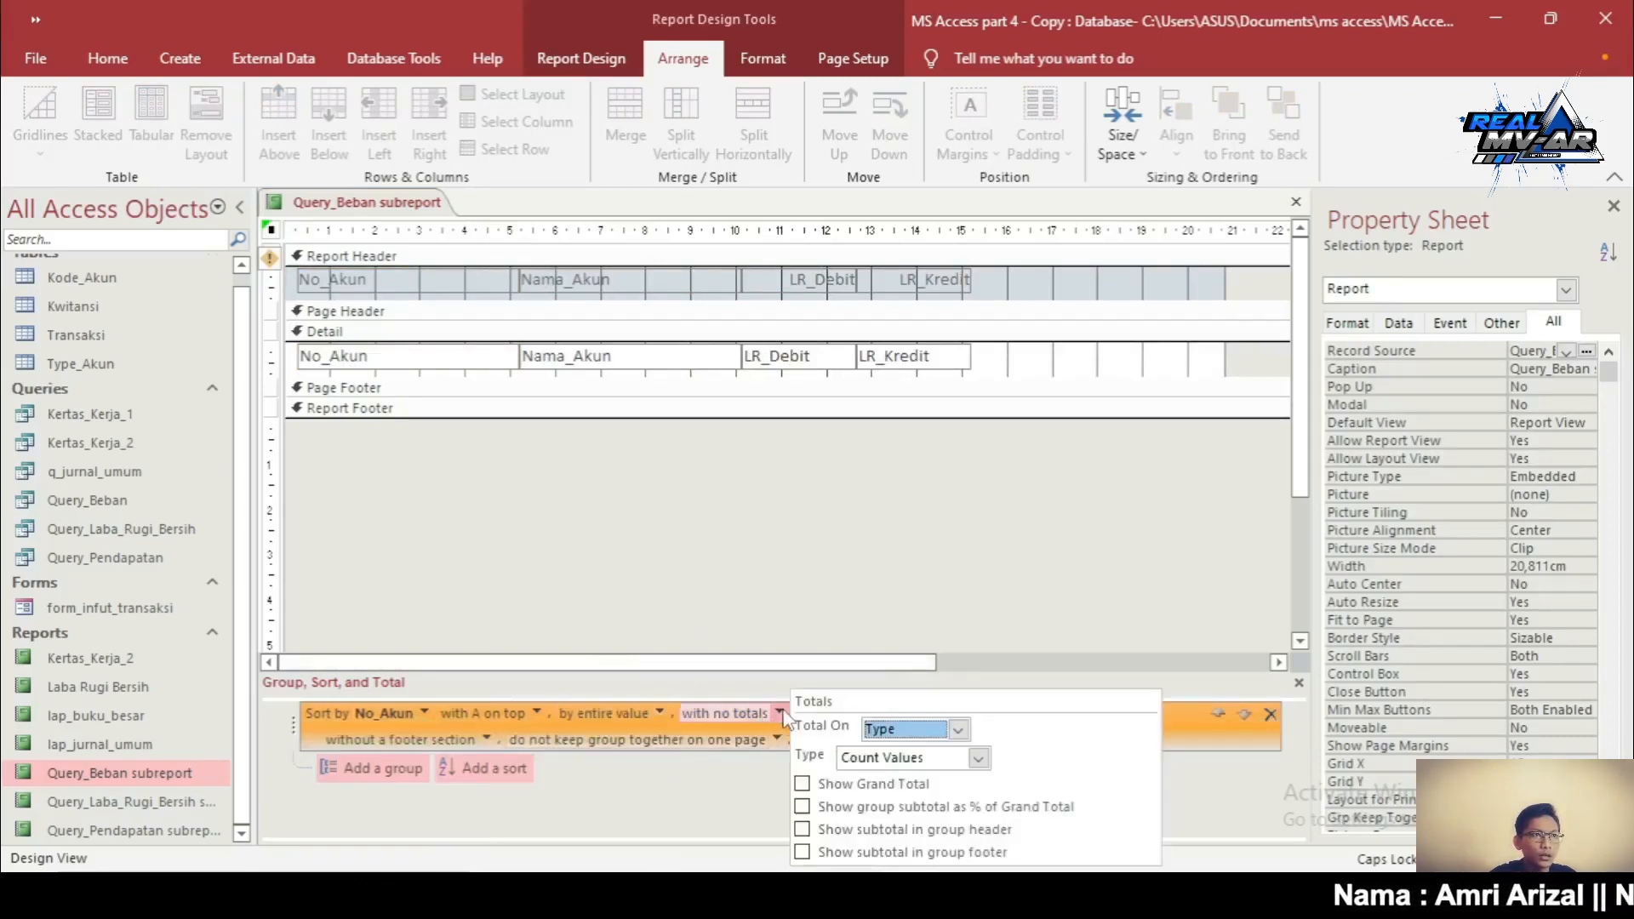
{"action": "left_click", "coordinate": [960, 731]}
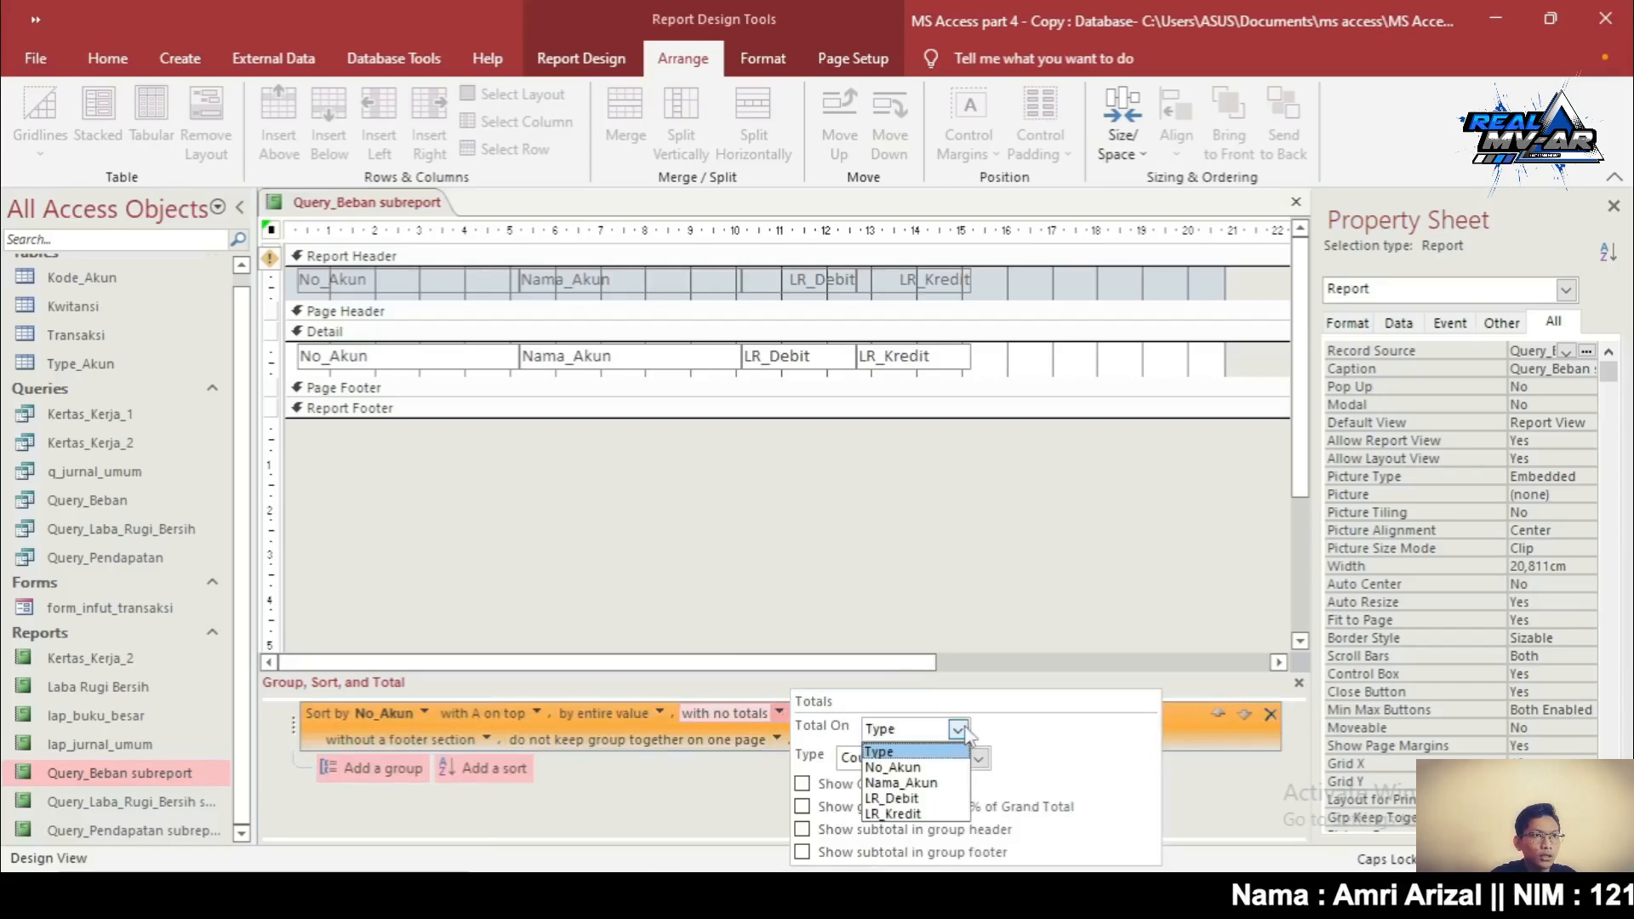
{"action": "left_click", "coordinate": [918, 800]}
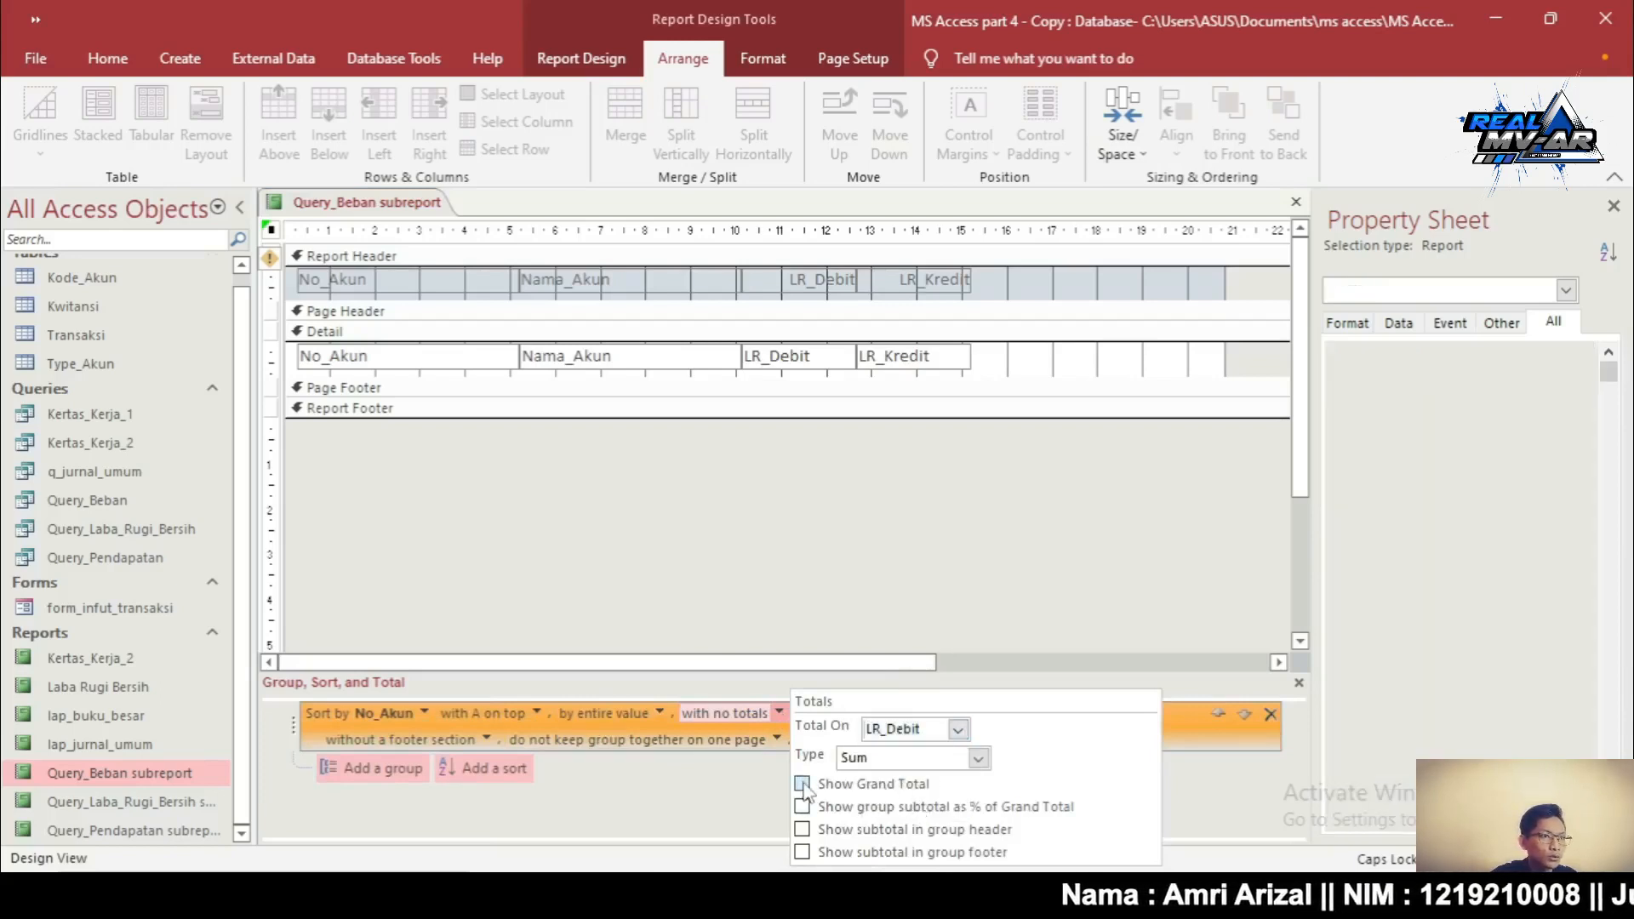
Add a Sum grand total on LR_Kredit to the report footer and close the totals settings
{"action": "left_click", "coordinate": [959, 730]}
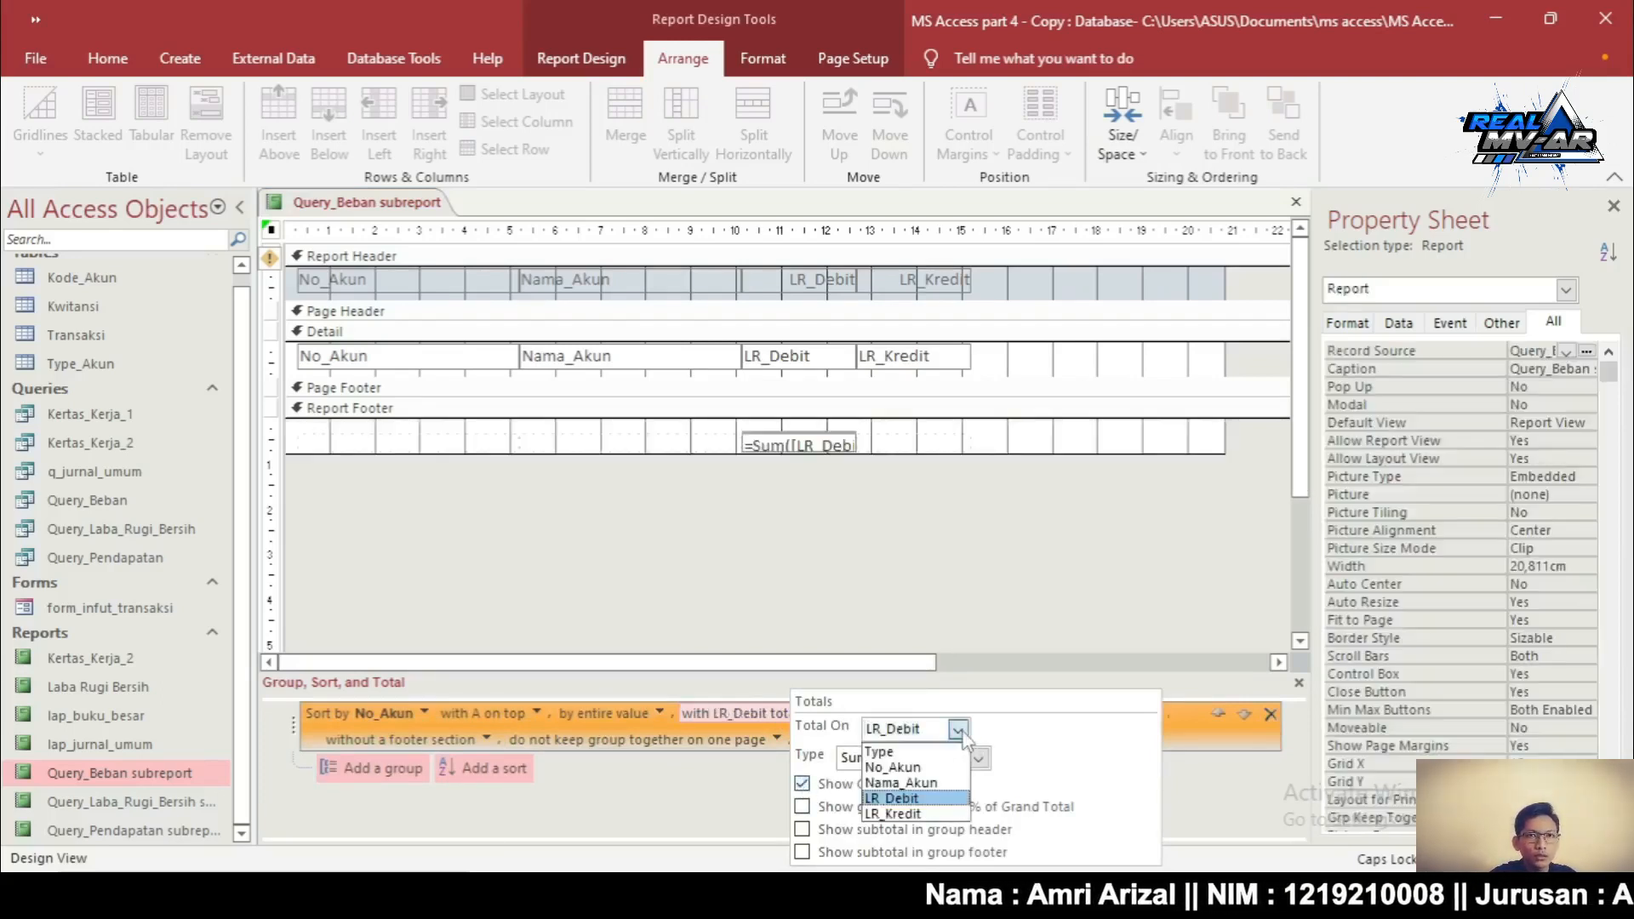
{"action": "left_click", "coordinate": [900, 822]}
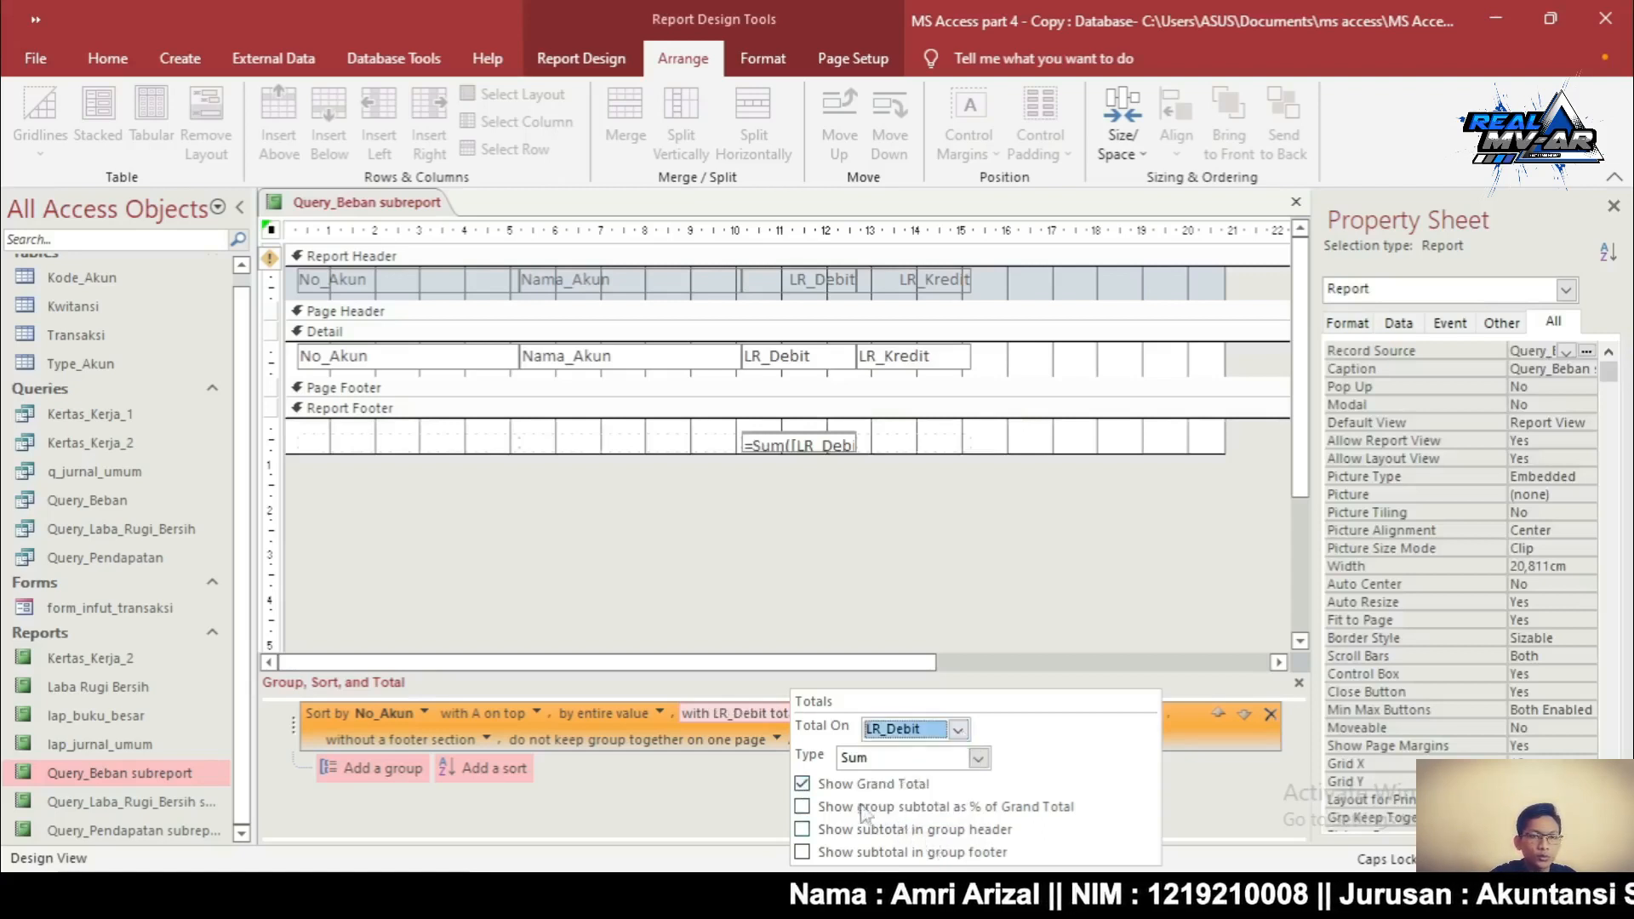
{"action": "left_click", "coordinate": [959, 730]}
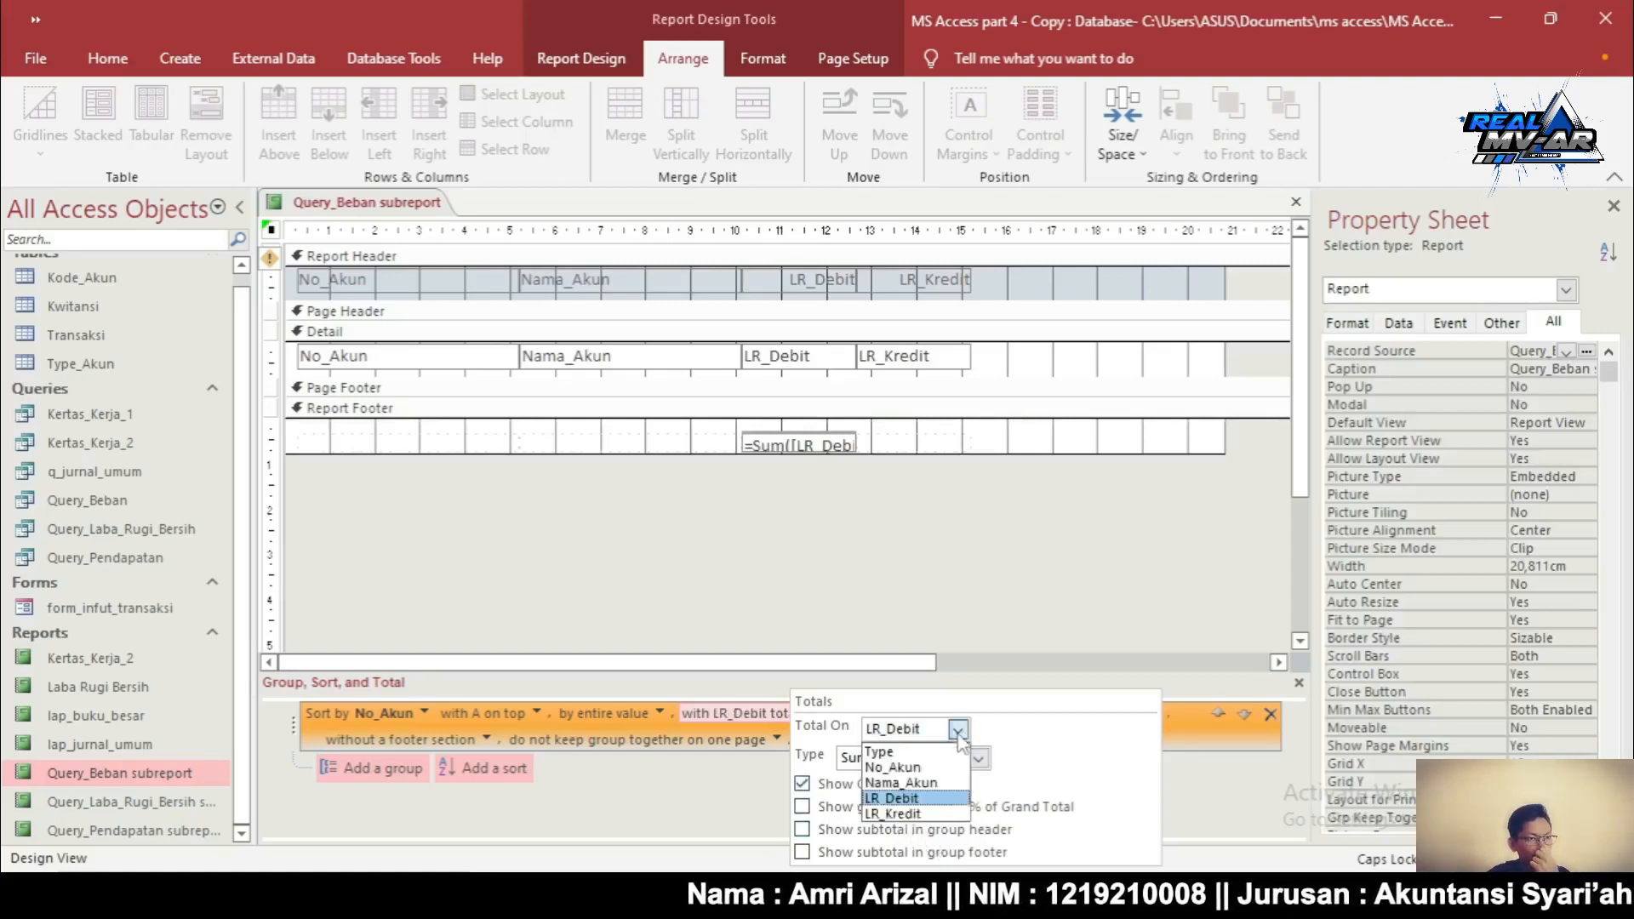
{"action": "left_click", "coordinate": [890, 812]}
{"action": "left_click", "coordinate": [958, 730]}
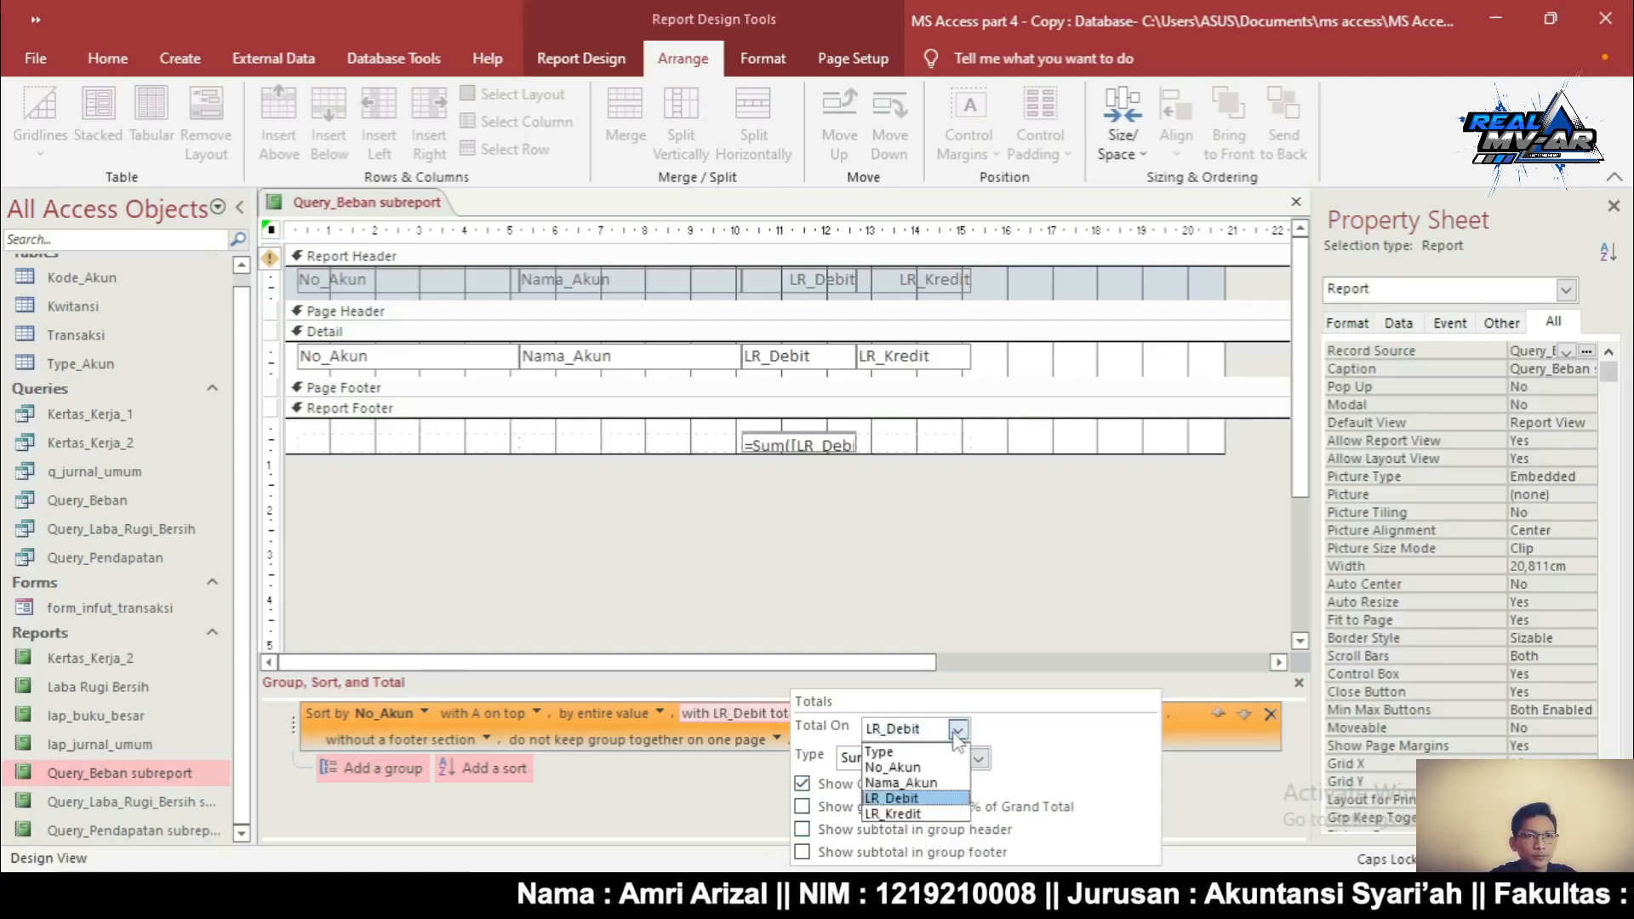
{"action": "left_click", "coordinate": [887, 815]}
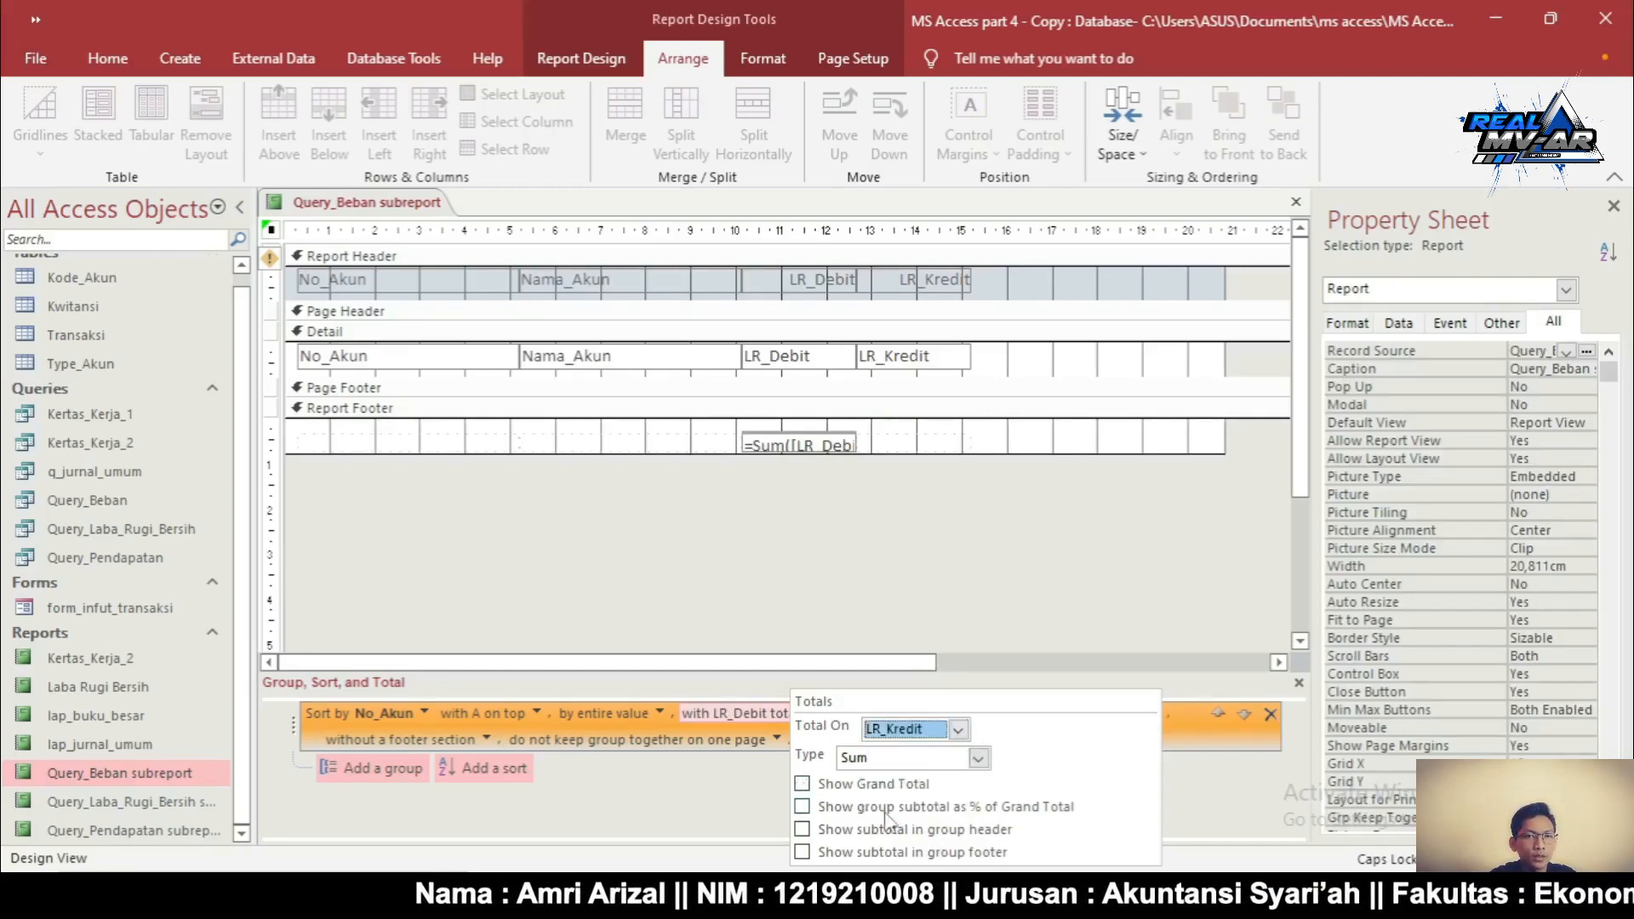
{"action": "left_click", "coordinate": [802, 785]}
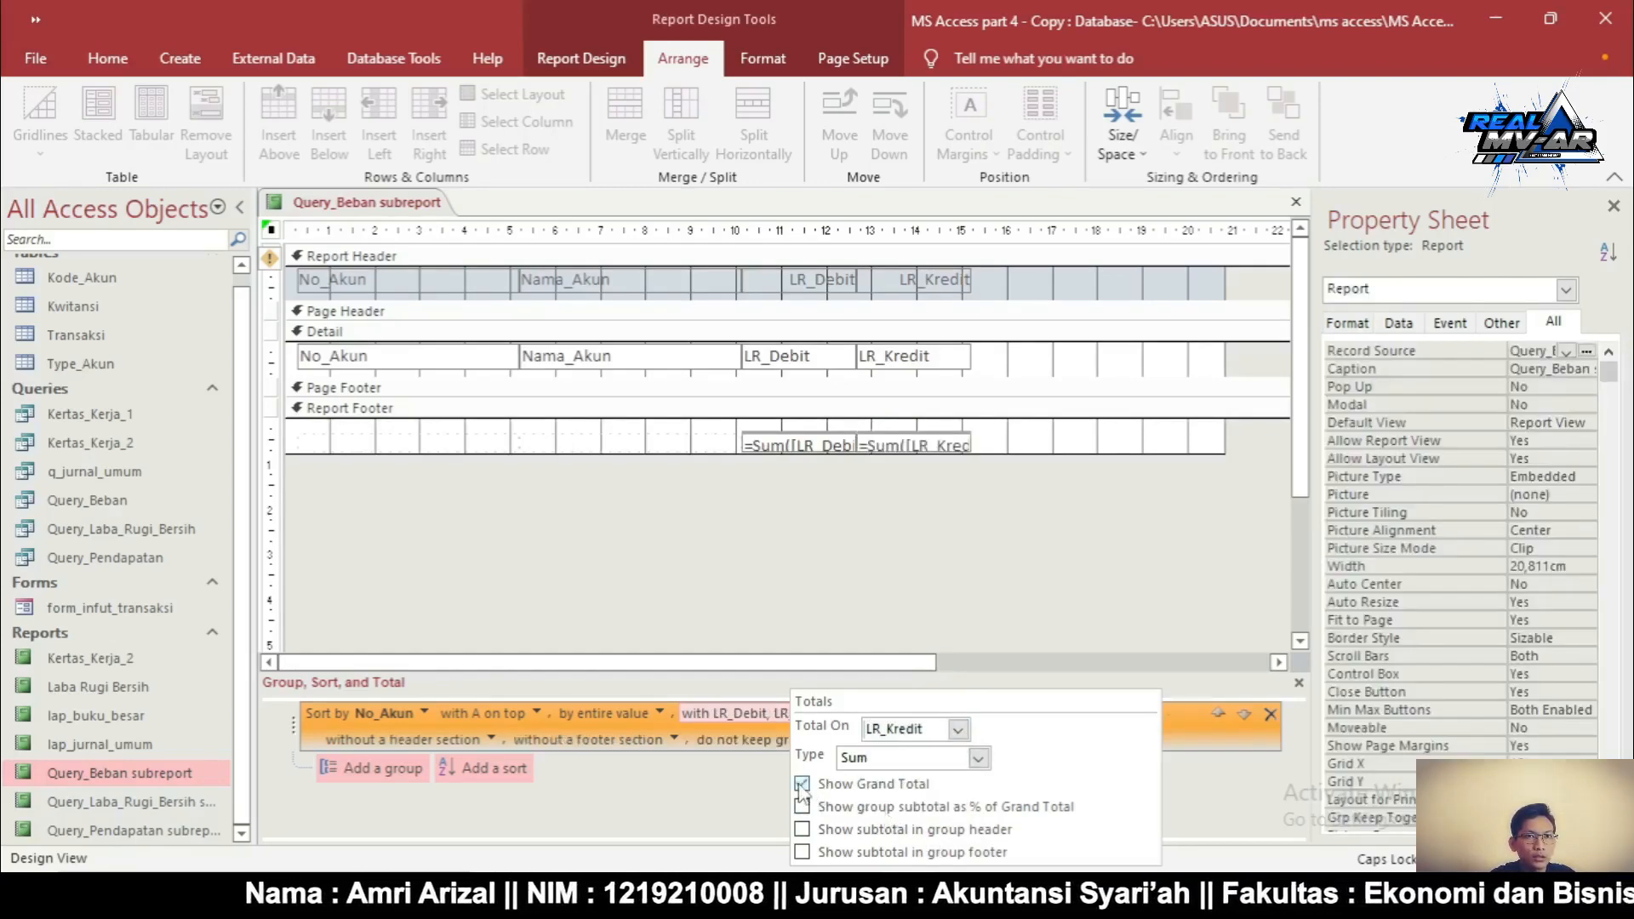
{"action": "left_click", "coordinate": [1040, 275]}
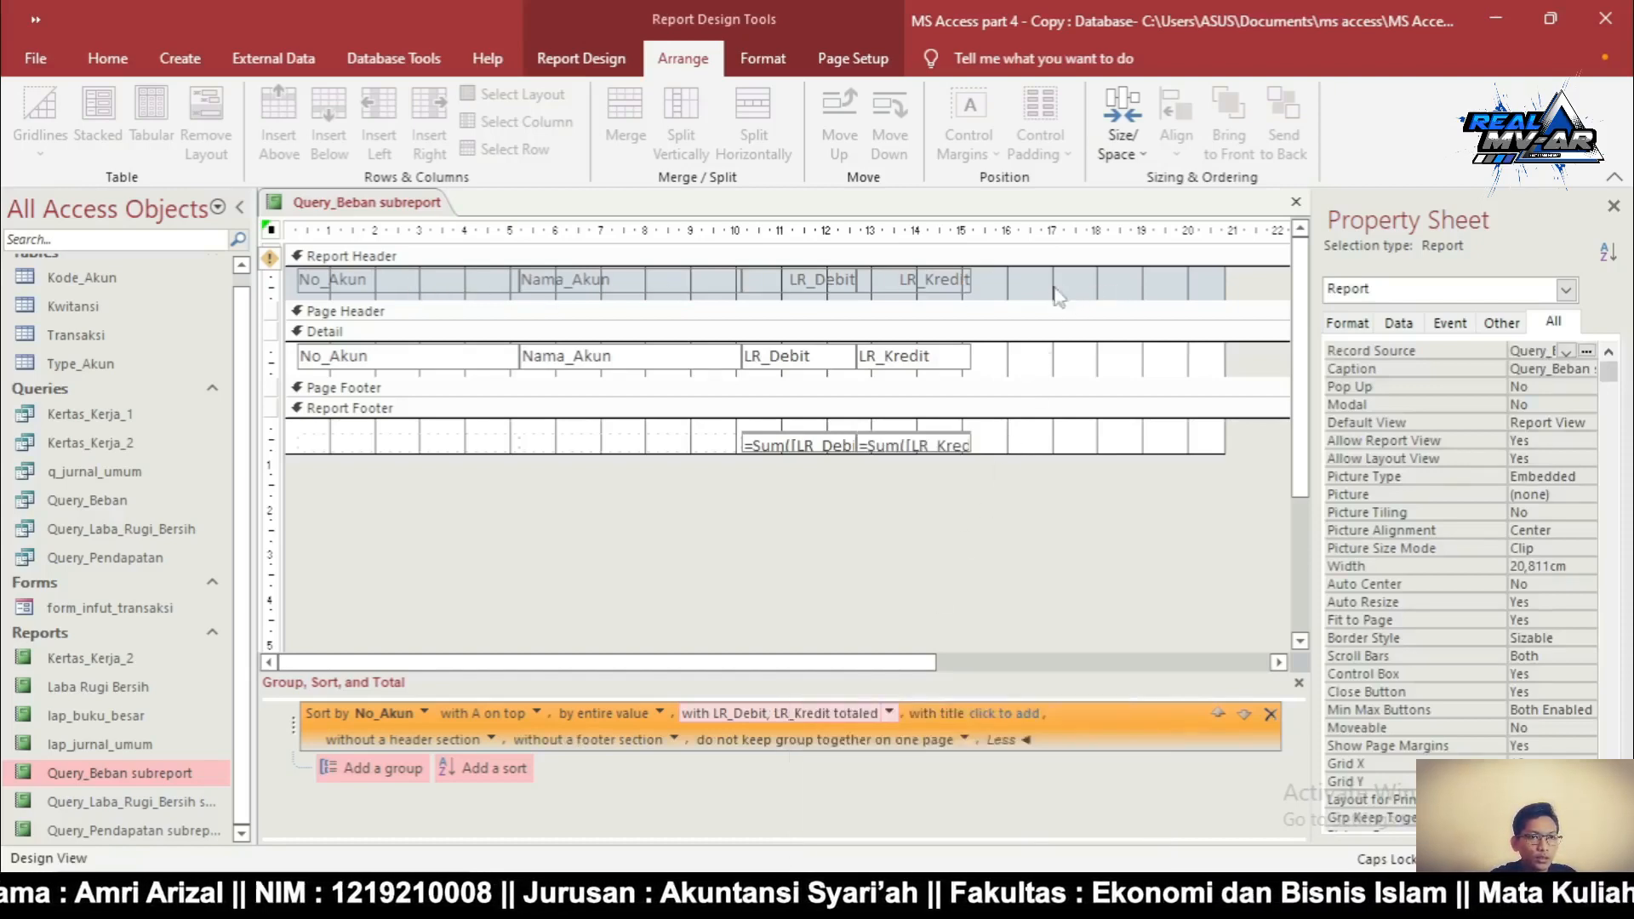
Delete all column labels from the Report Header and collapse that section to zero height
{"action": "left_click_drag", "start_coordinate": [1026, 290], "coordinate": [438, 298]}
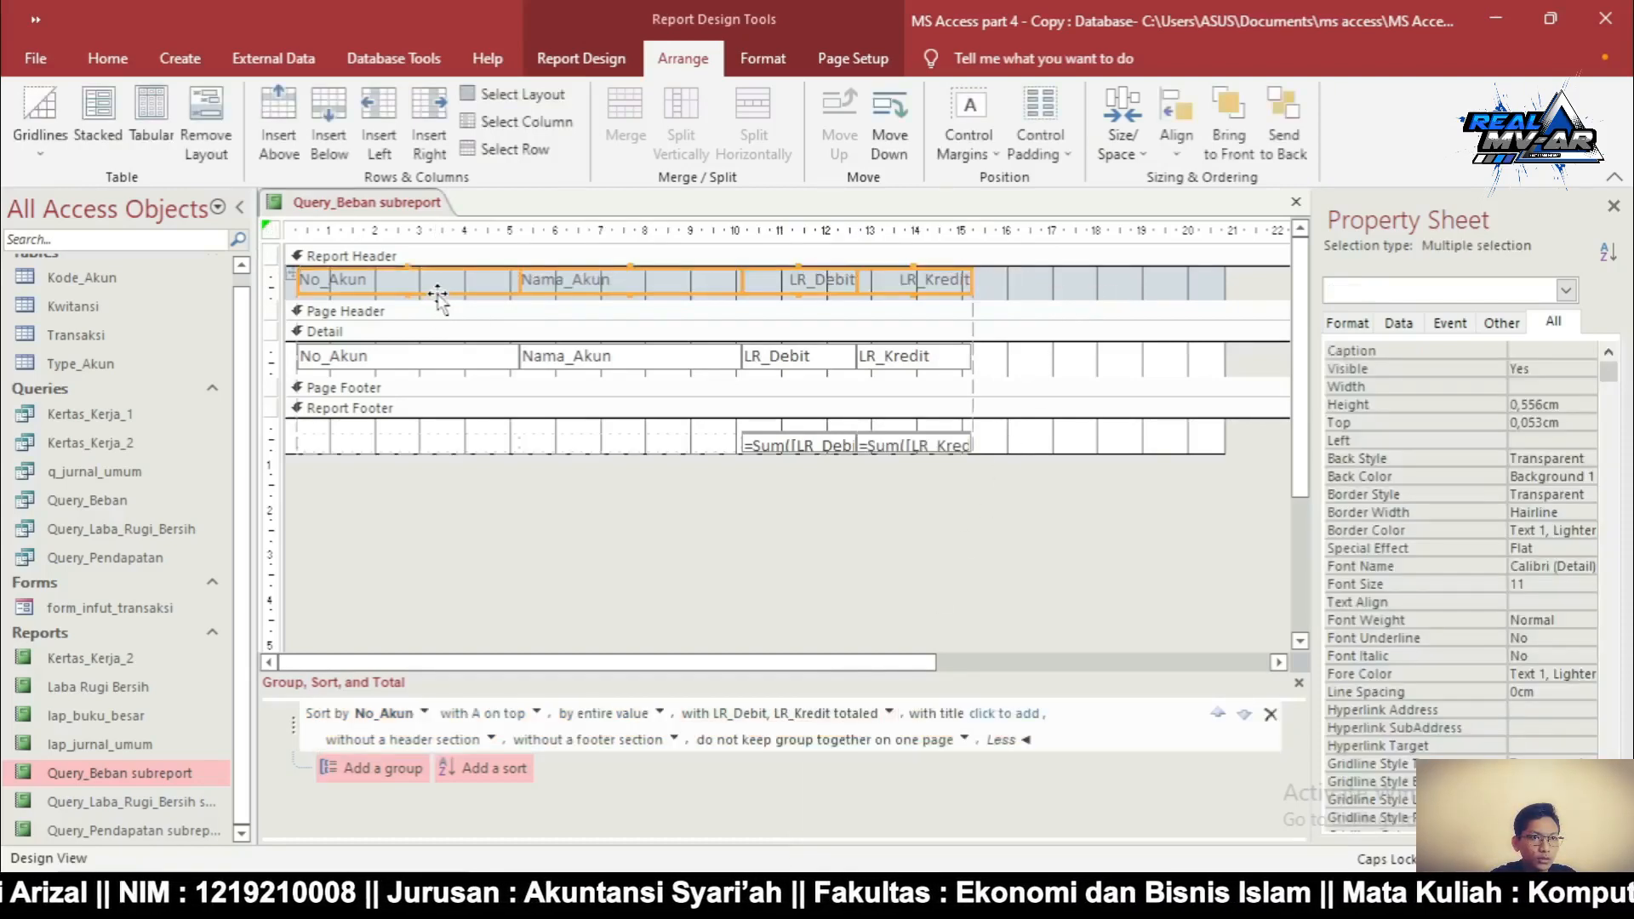
{"action": "key", "text": "Delete"}
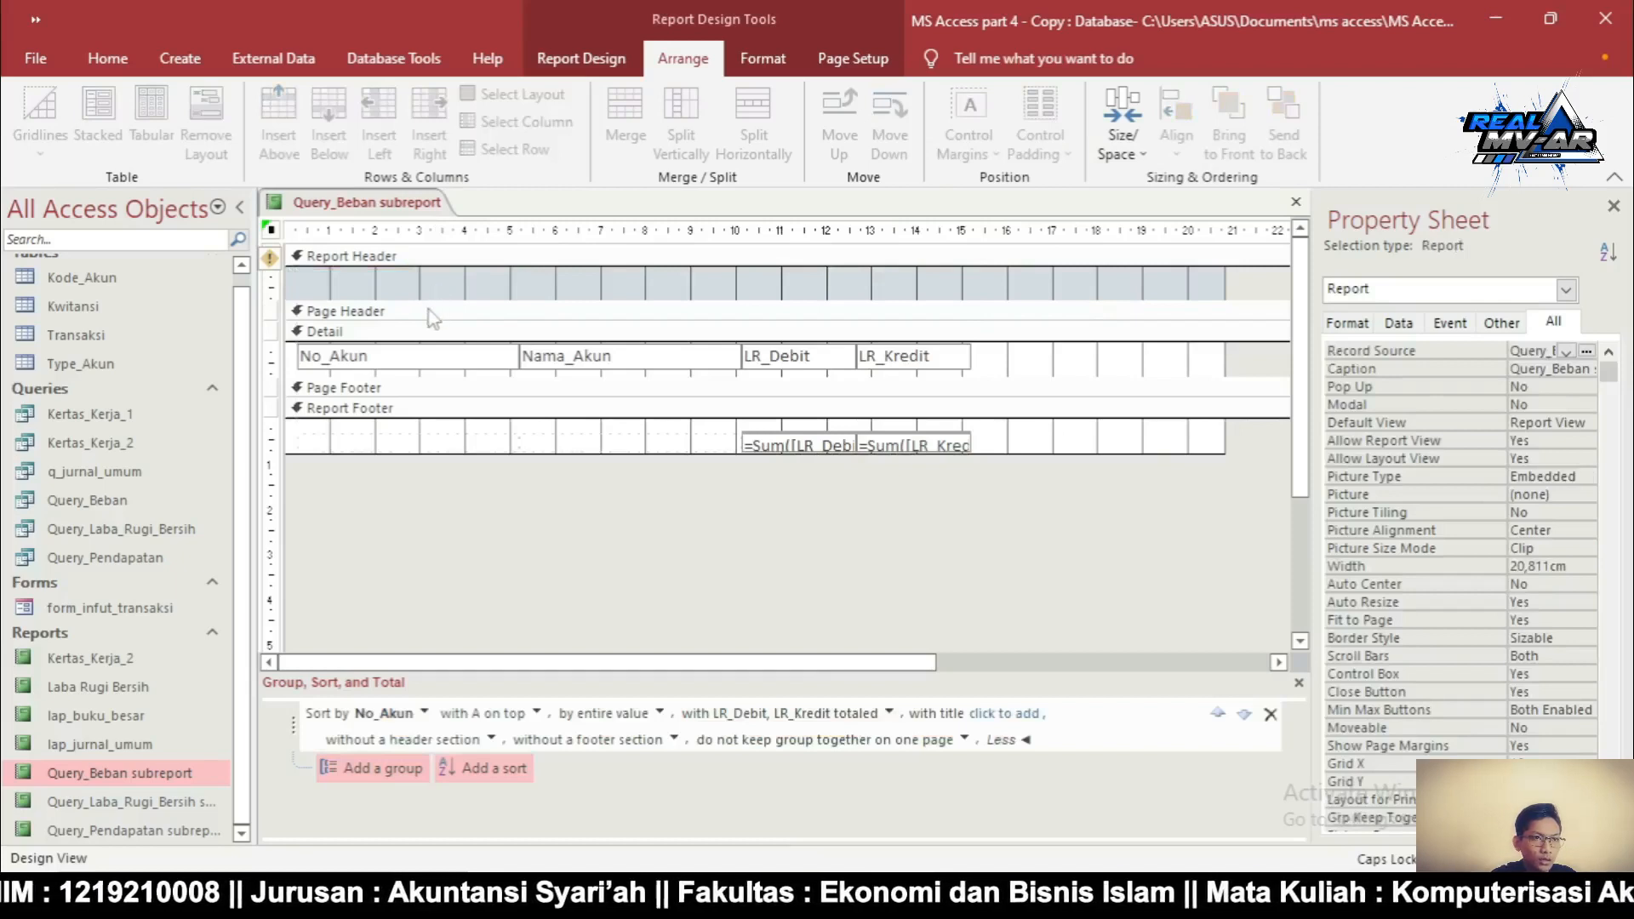
{"action": "left_click_drag", "start_coordinate": [427, 299], "coordinate": [435, 231]}
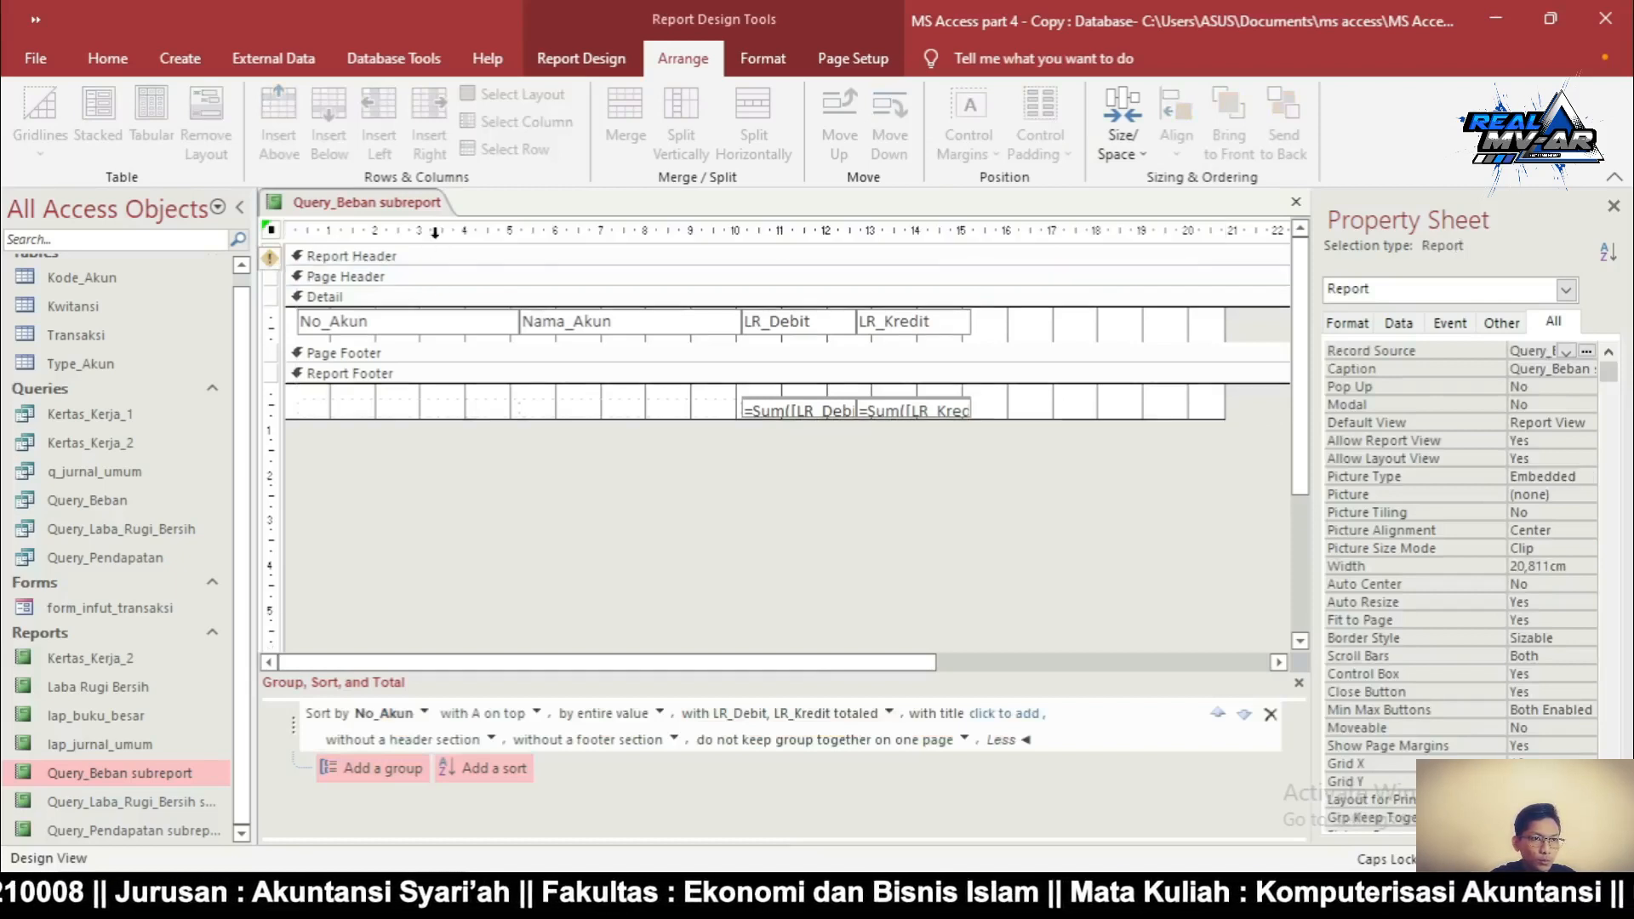
Delete the LR_Kredit detail field and its footer total, and move the LR_Debit total into the vacated footer cell
{"action": "left_click", "coordinate": [916, 335]}
{"action": "key", "text": "Delete"}
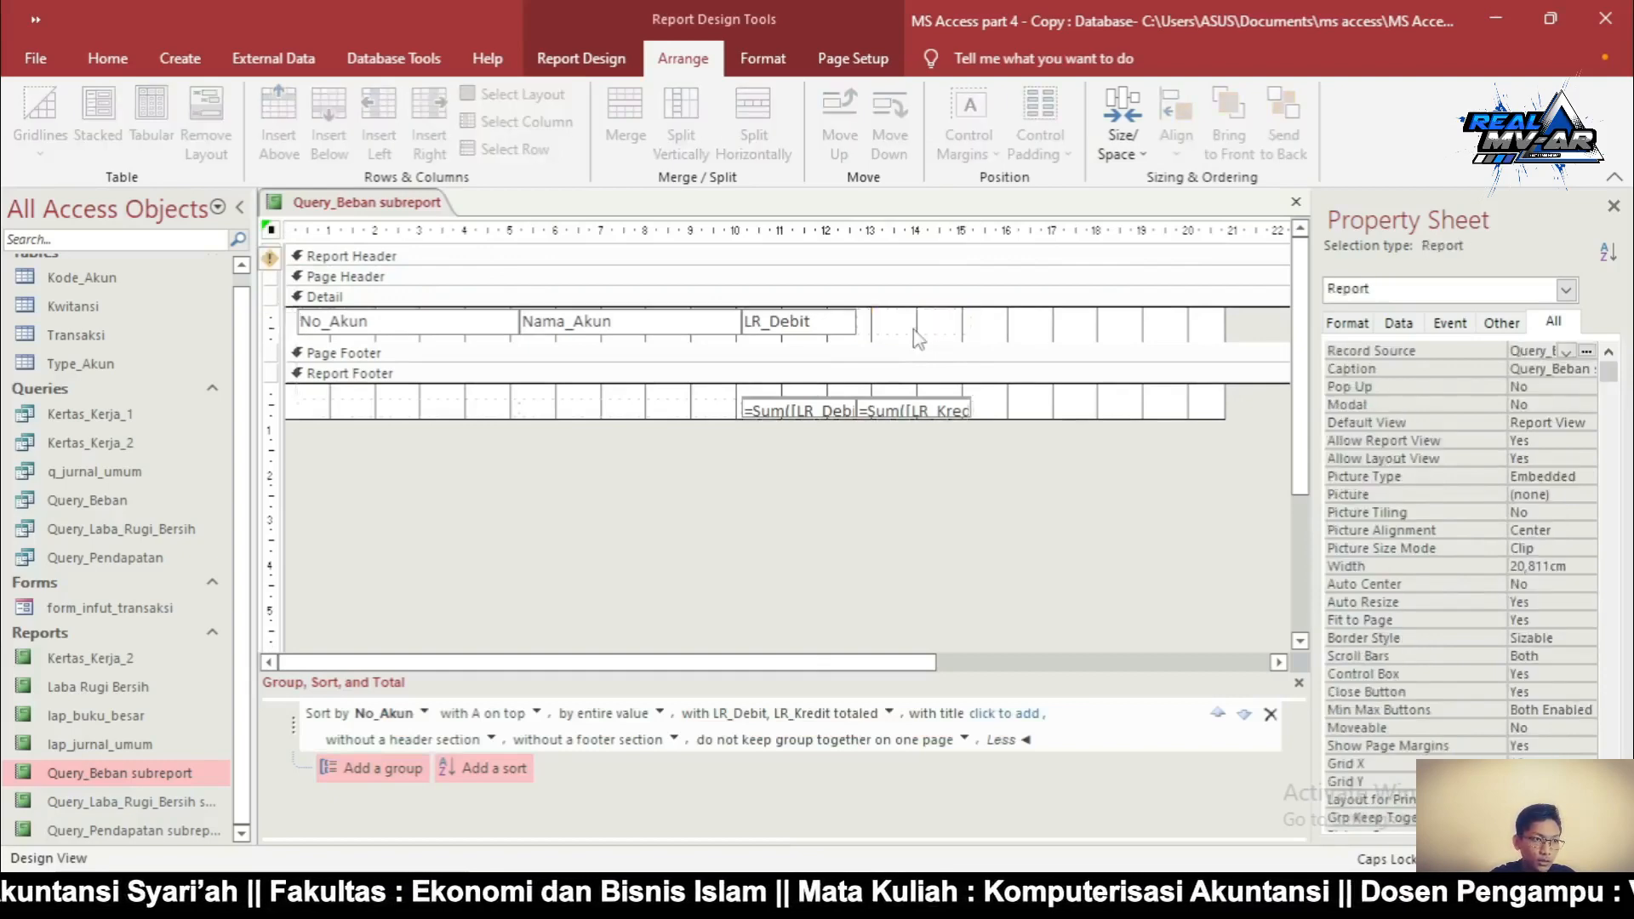
{"action": "left_click", "coordinate": [903, 413]}
{"action": "key", "text": "Delete"}
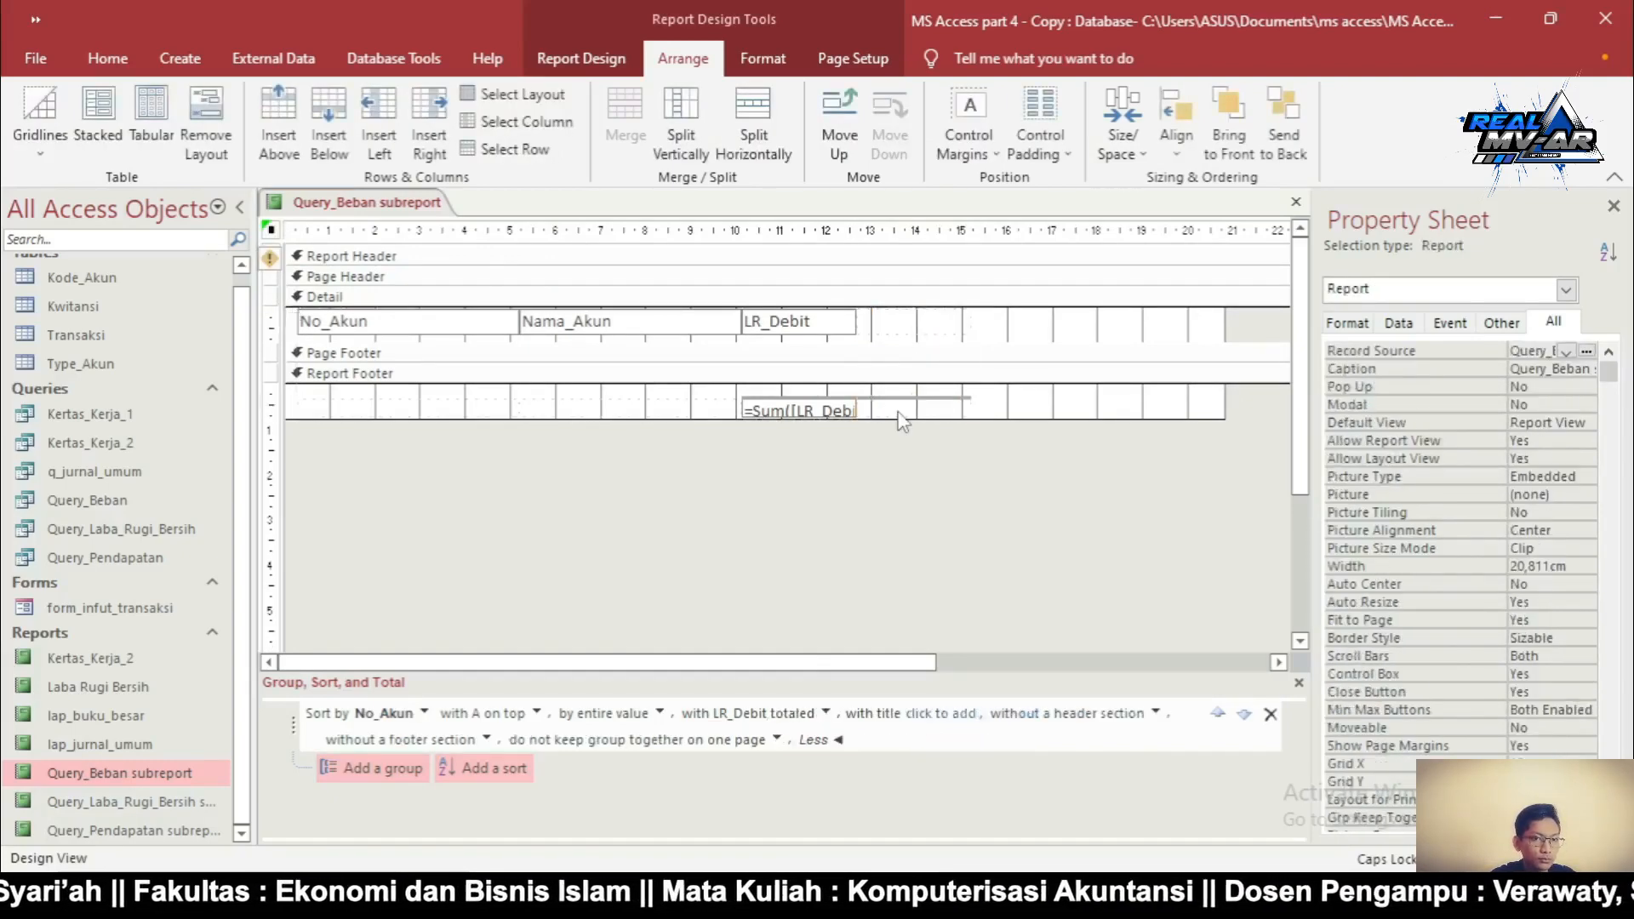
{"action": "left_click", "coordinate": [784, 409]}
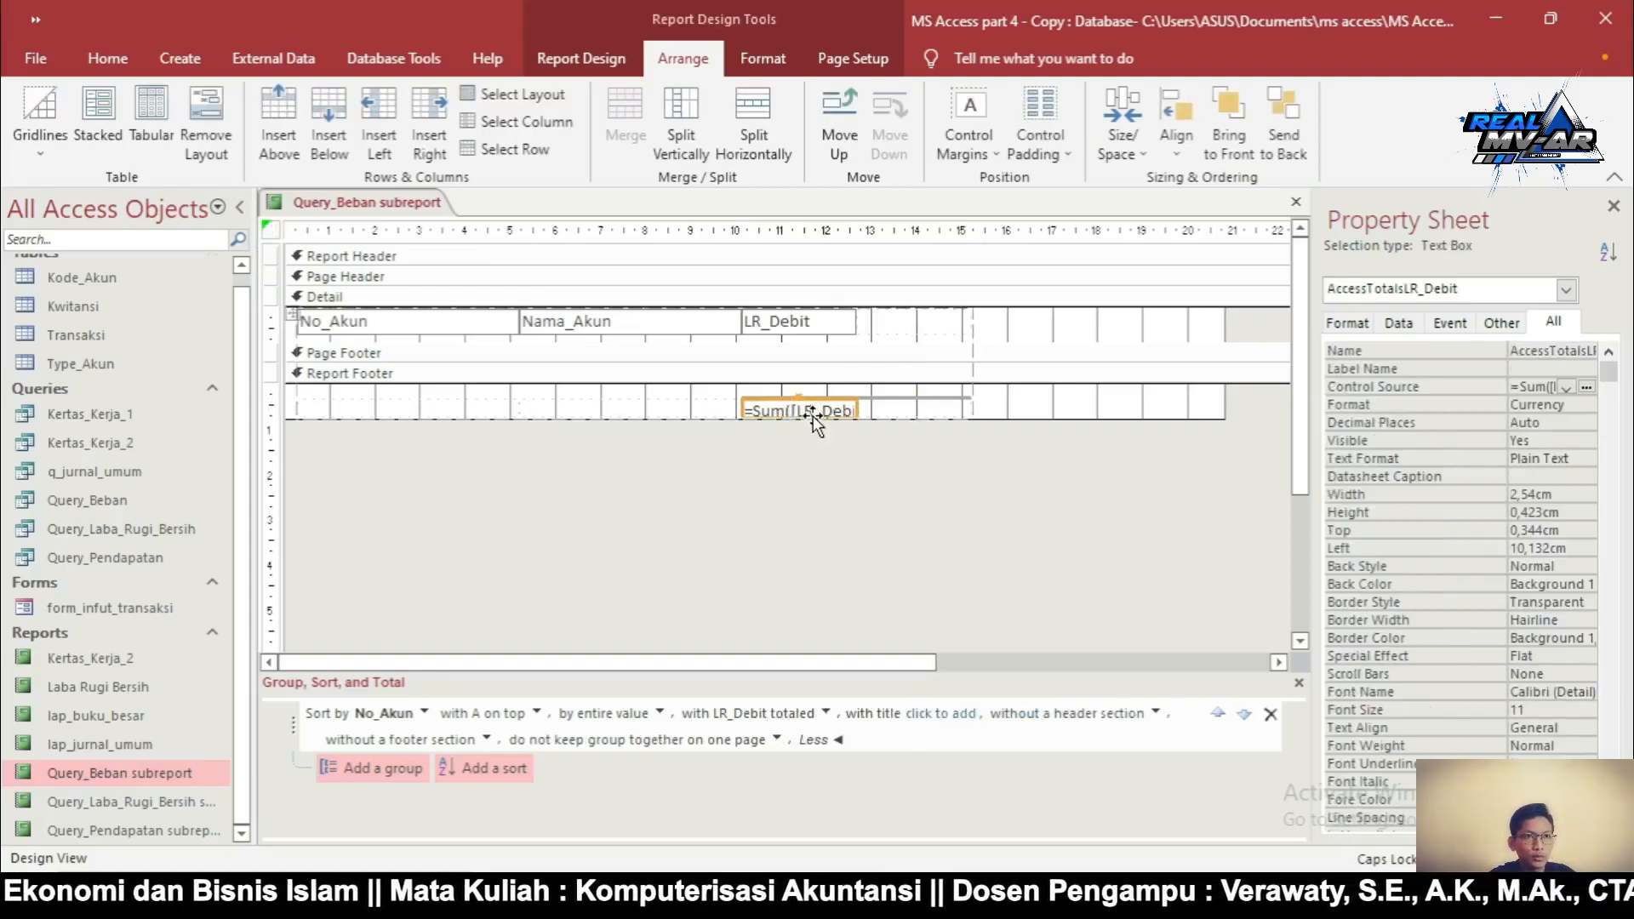
{"action": "left_click_drag", "start_coordinate": [810, 415], "coordinate": [912, 415]}
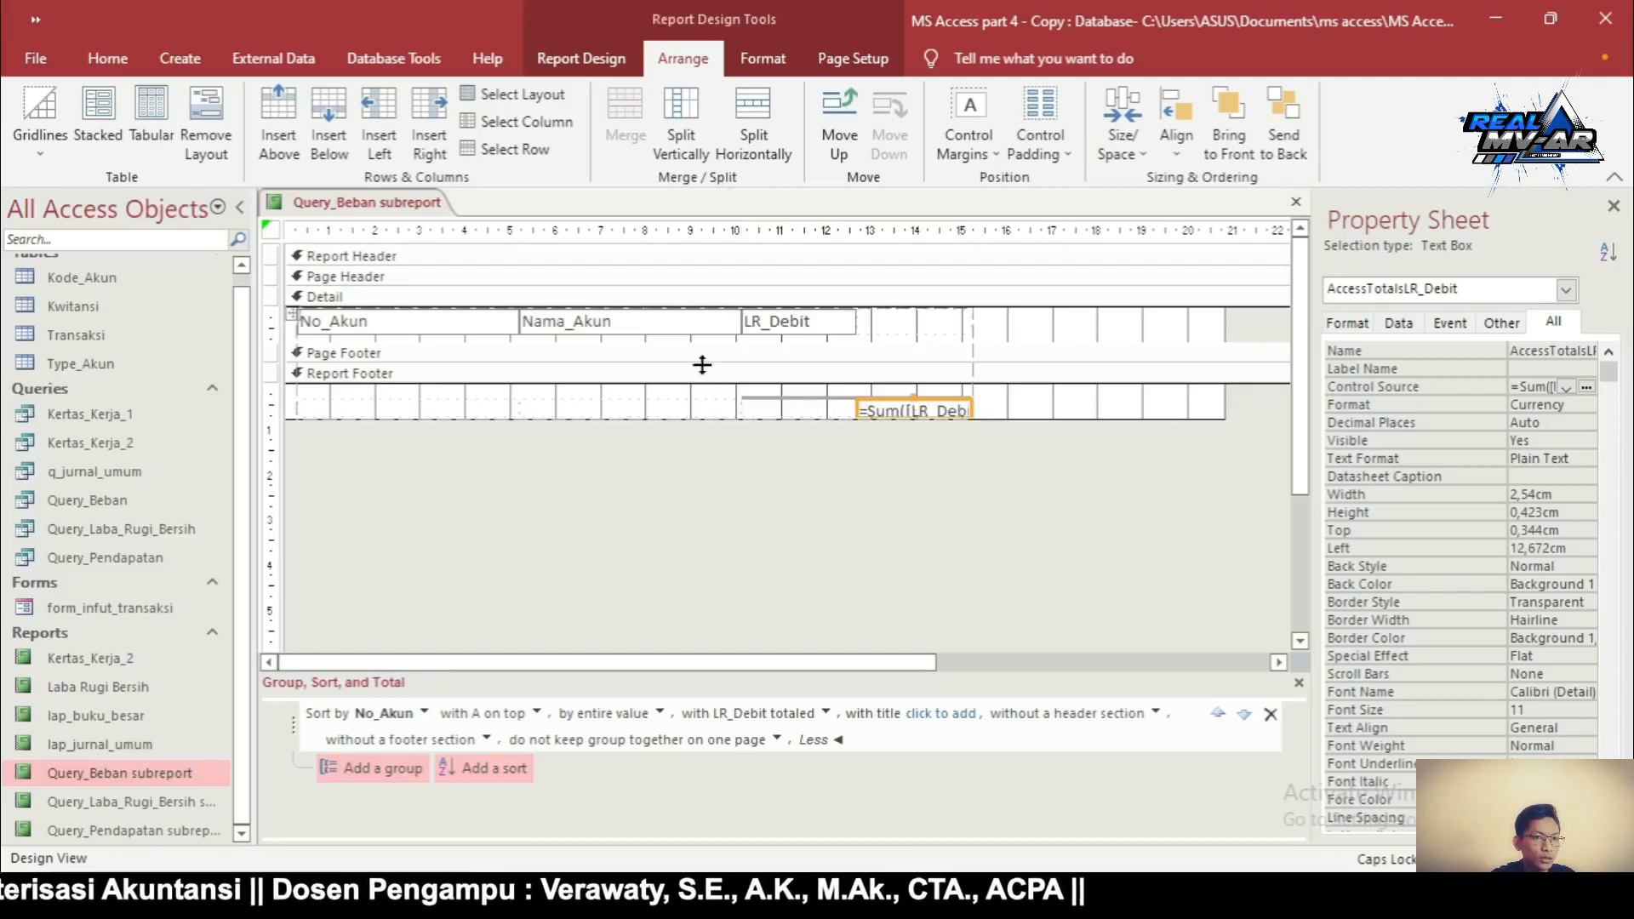
Add a label reading TOTAL BEBAN / BIAYA to the Report Footer and place it in the layout cell under No_Akun
{"action": "left_click", "coordinate": [562, 59]}
{"action": "left_click", "coordinate": [544, 120]}
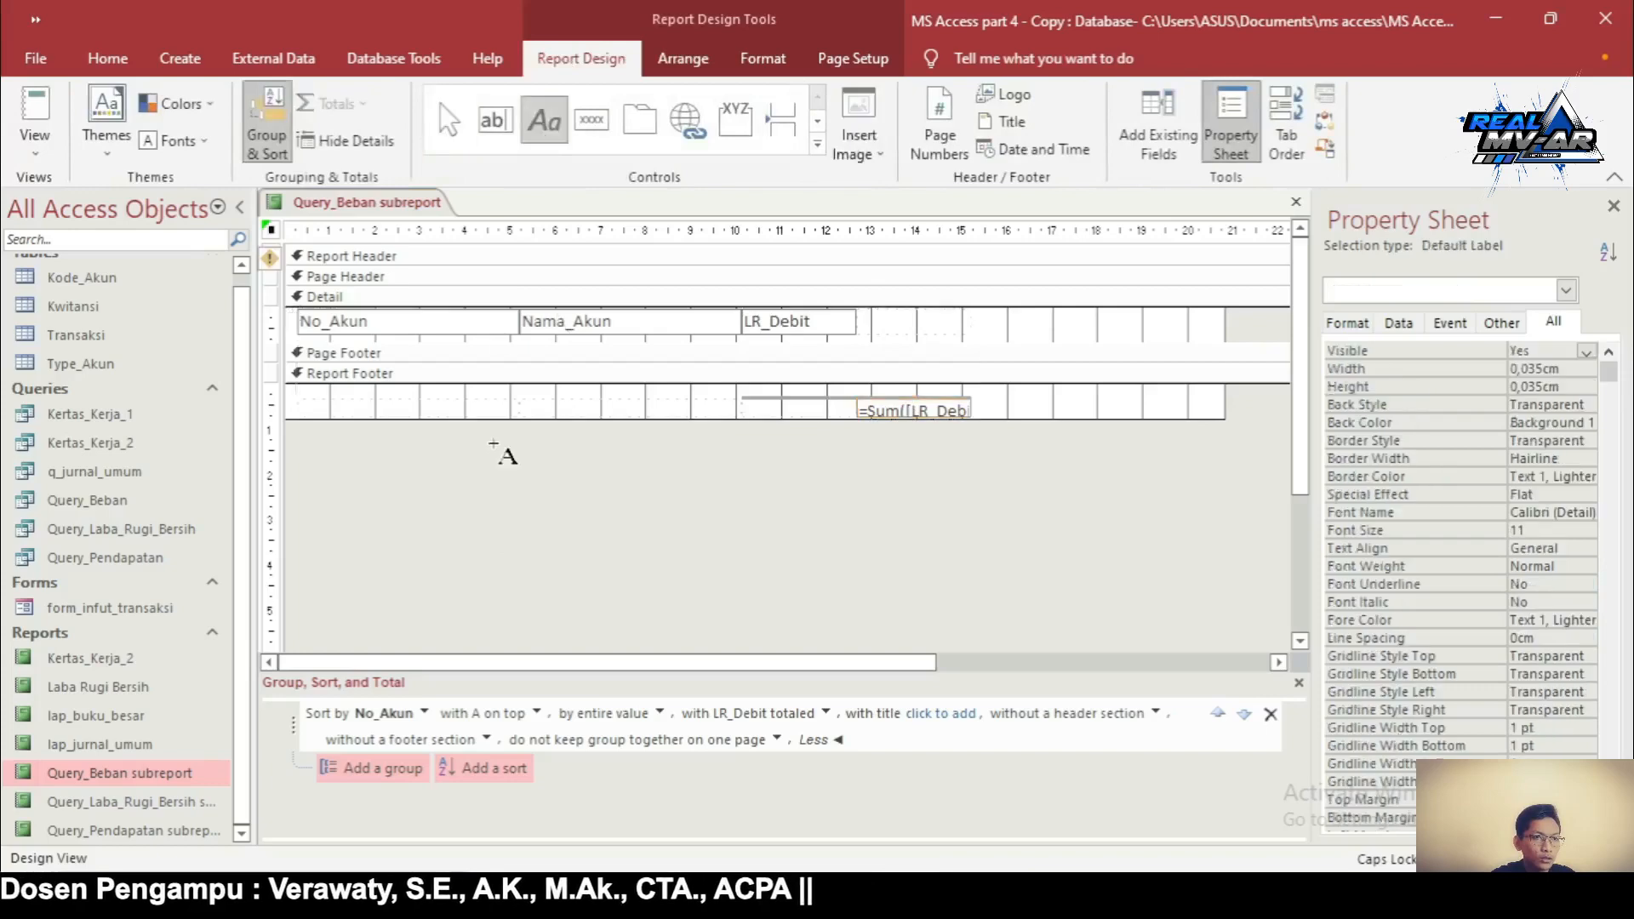
{"action": "left_click", "coordinate": [509, 410]}
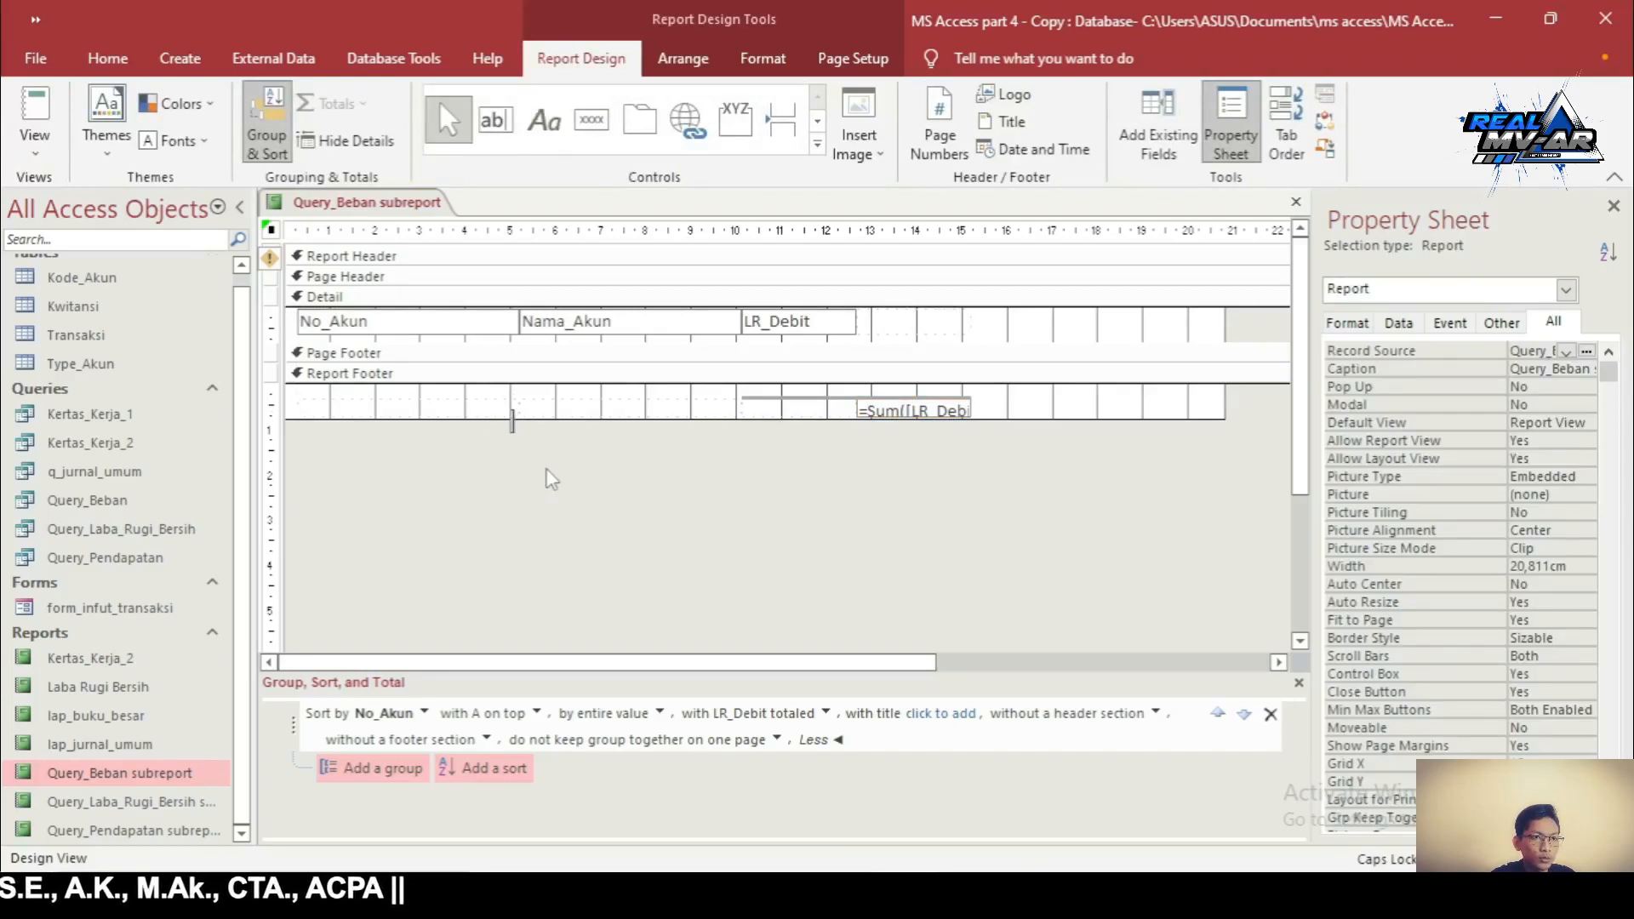
{"action": "type", "text": "T"}
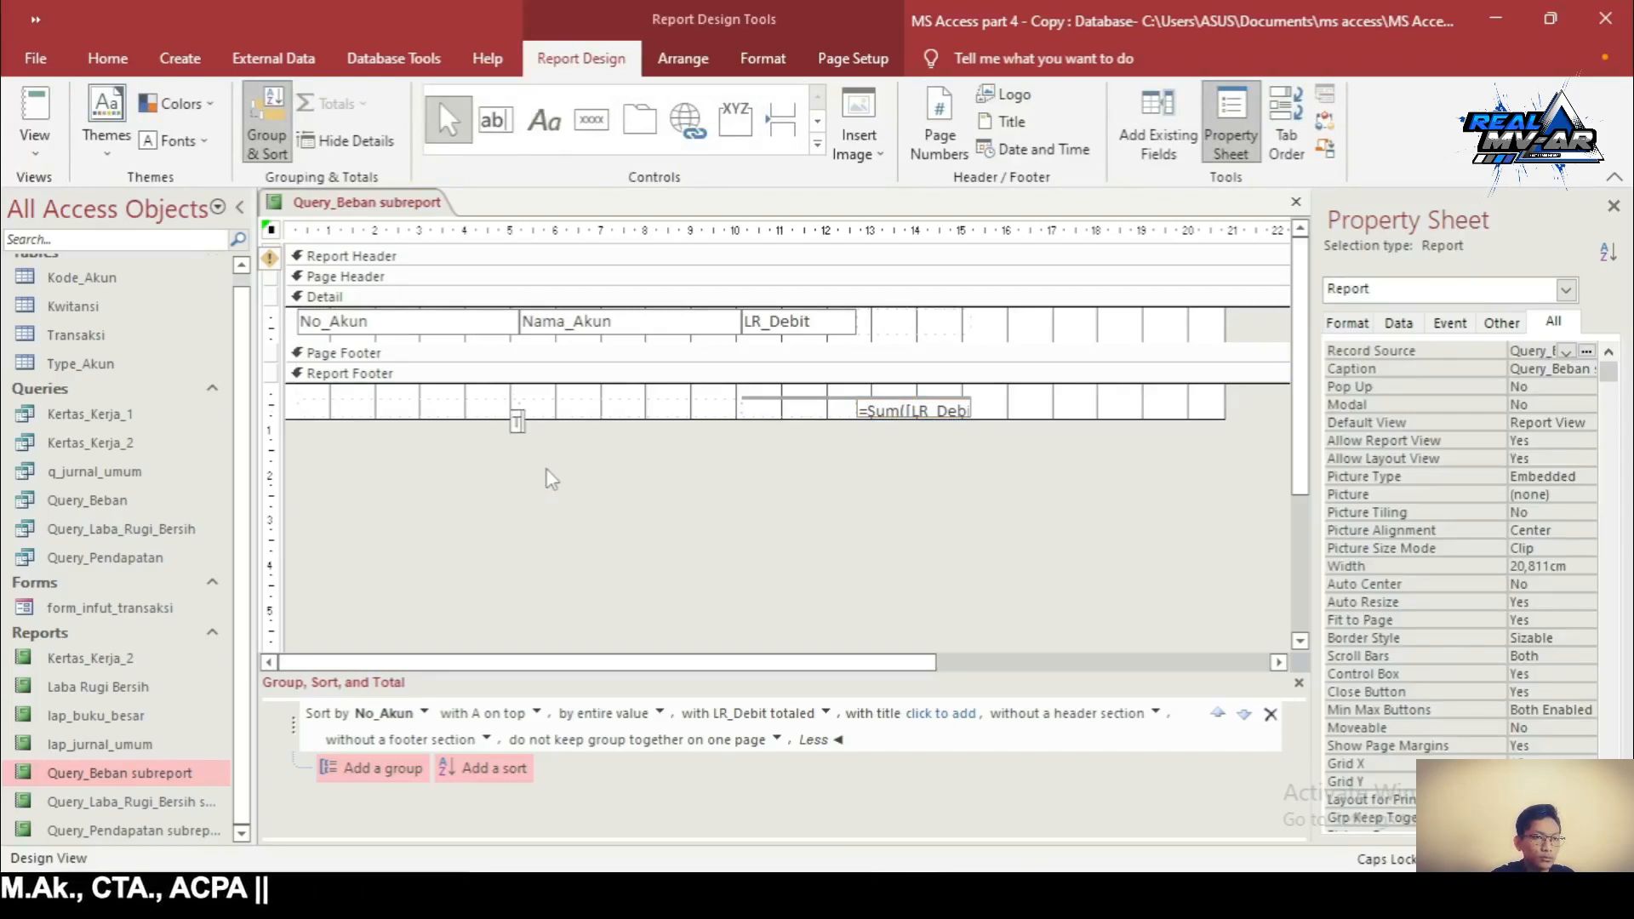
{"action": "type", "text": "OTAL BEBAN / BIAYA"}
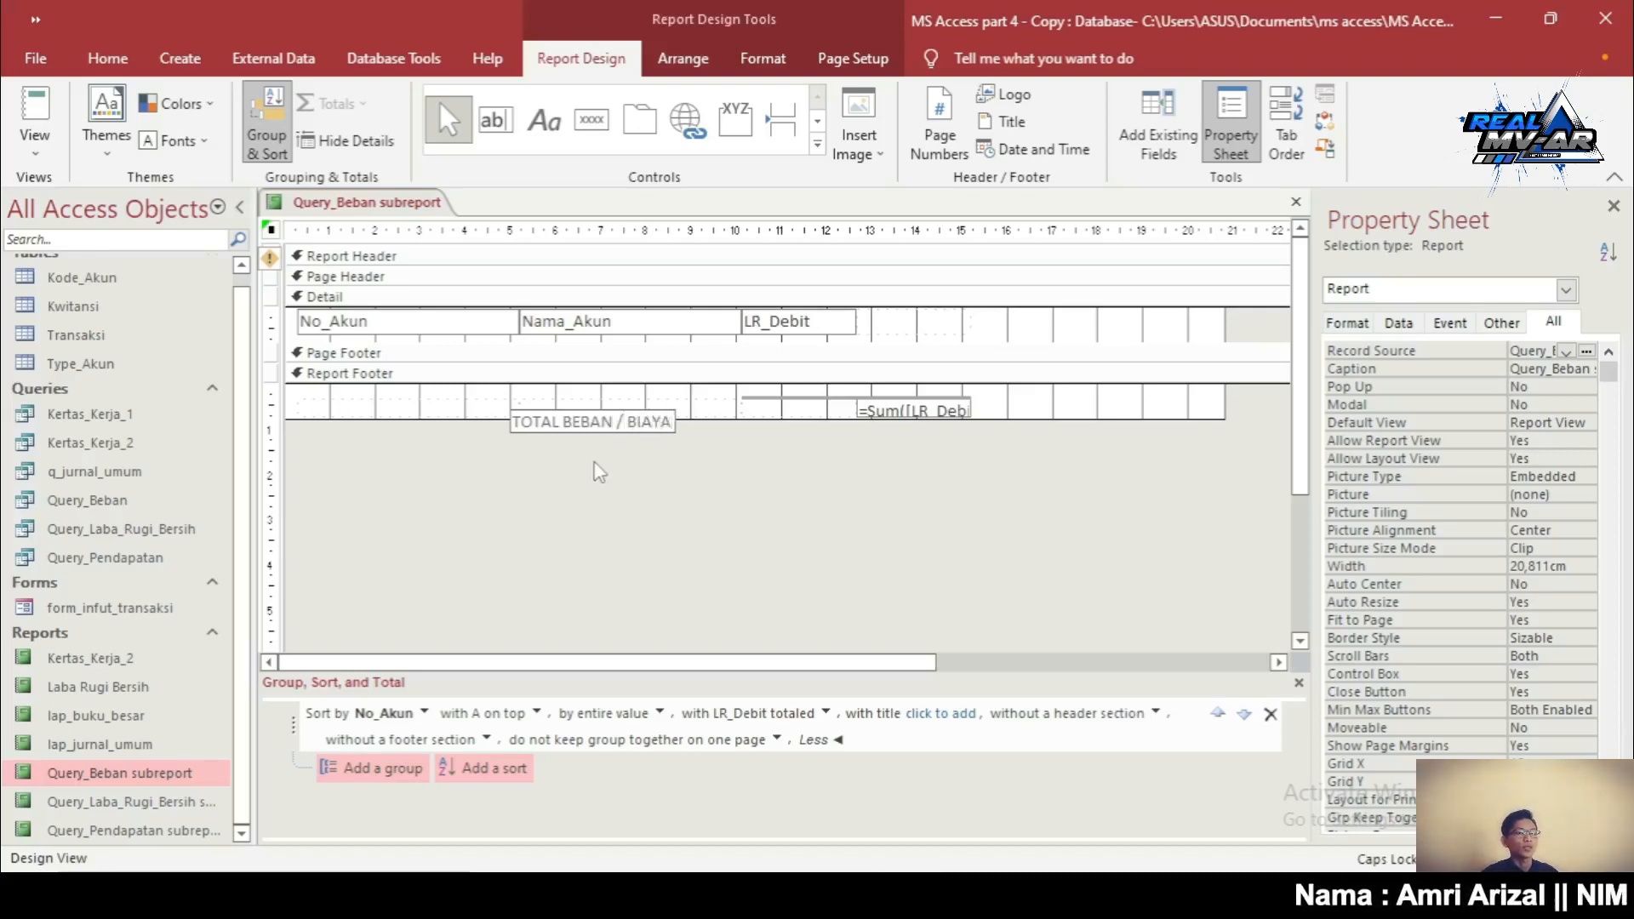
{"action": "left_click", "coordinate": [545, 426]}
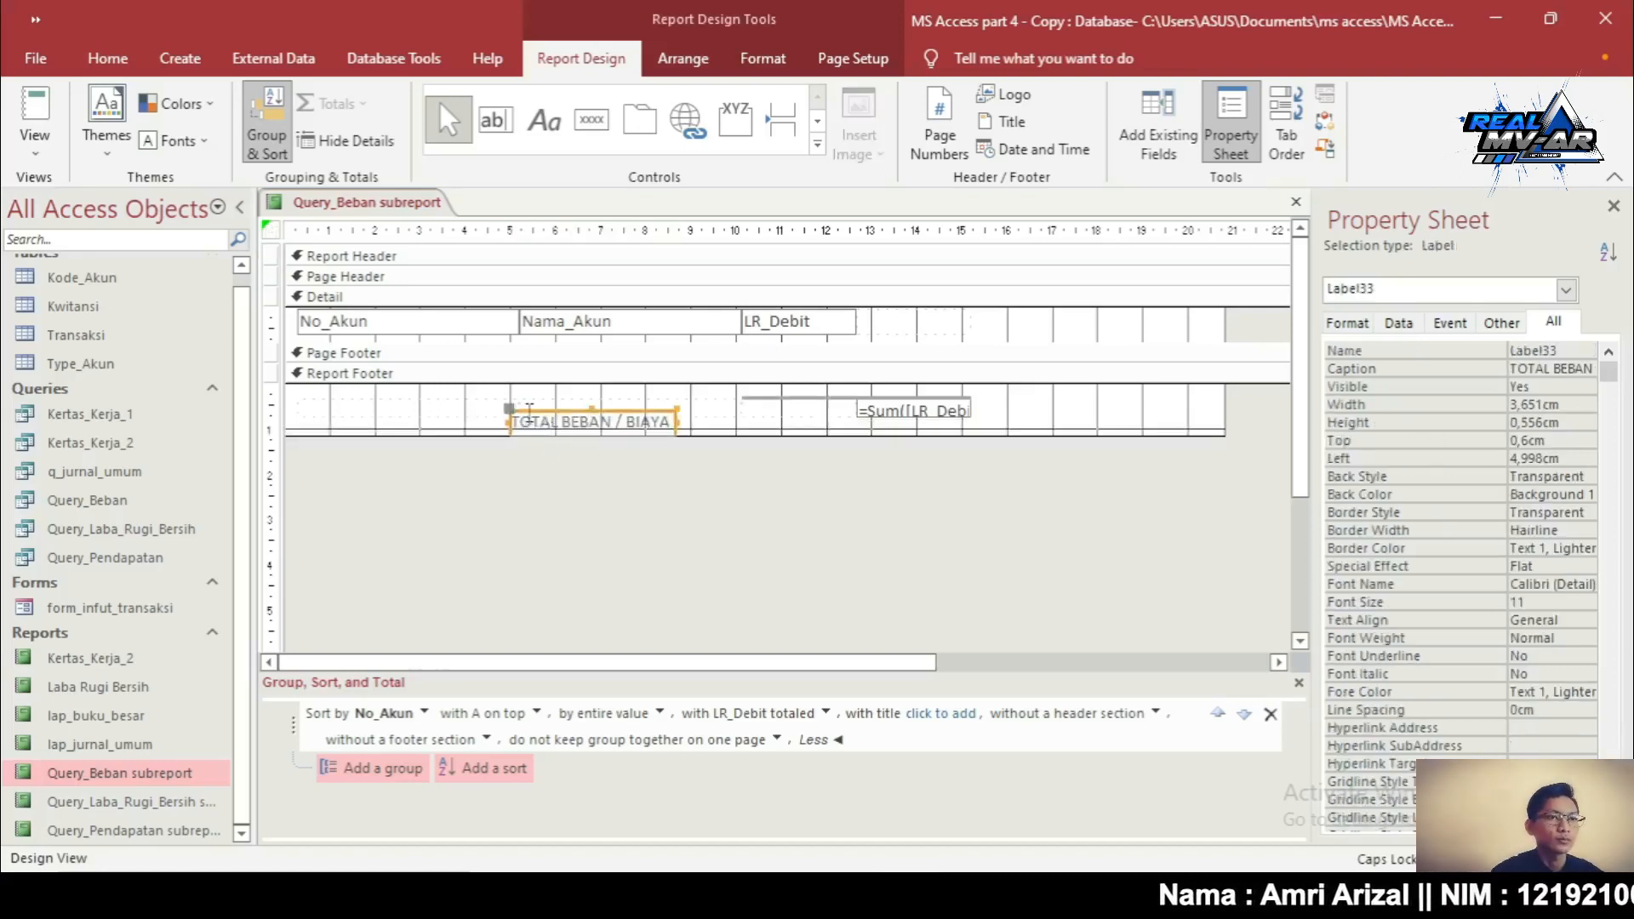
{"action": "left_click_drag", "start_coordinate": [519, 414], "coordinate": [308, 408]}
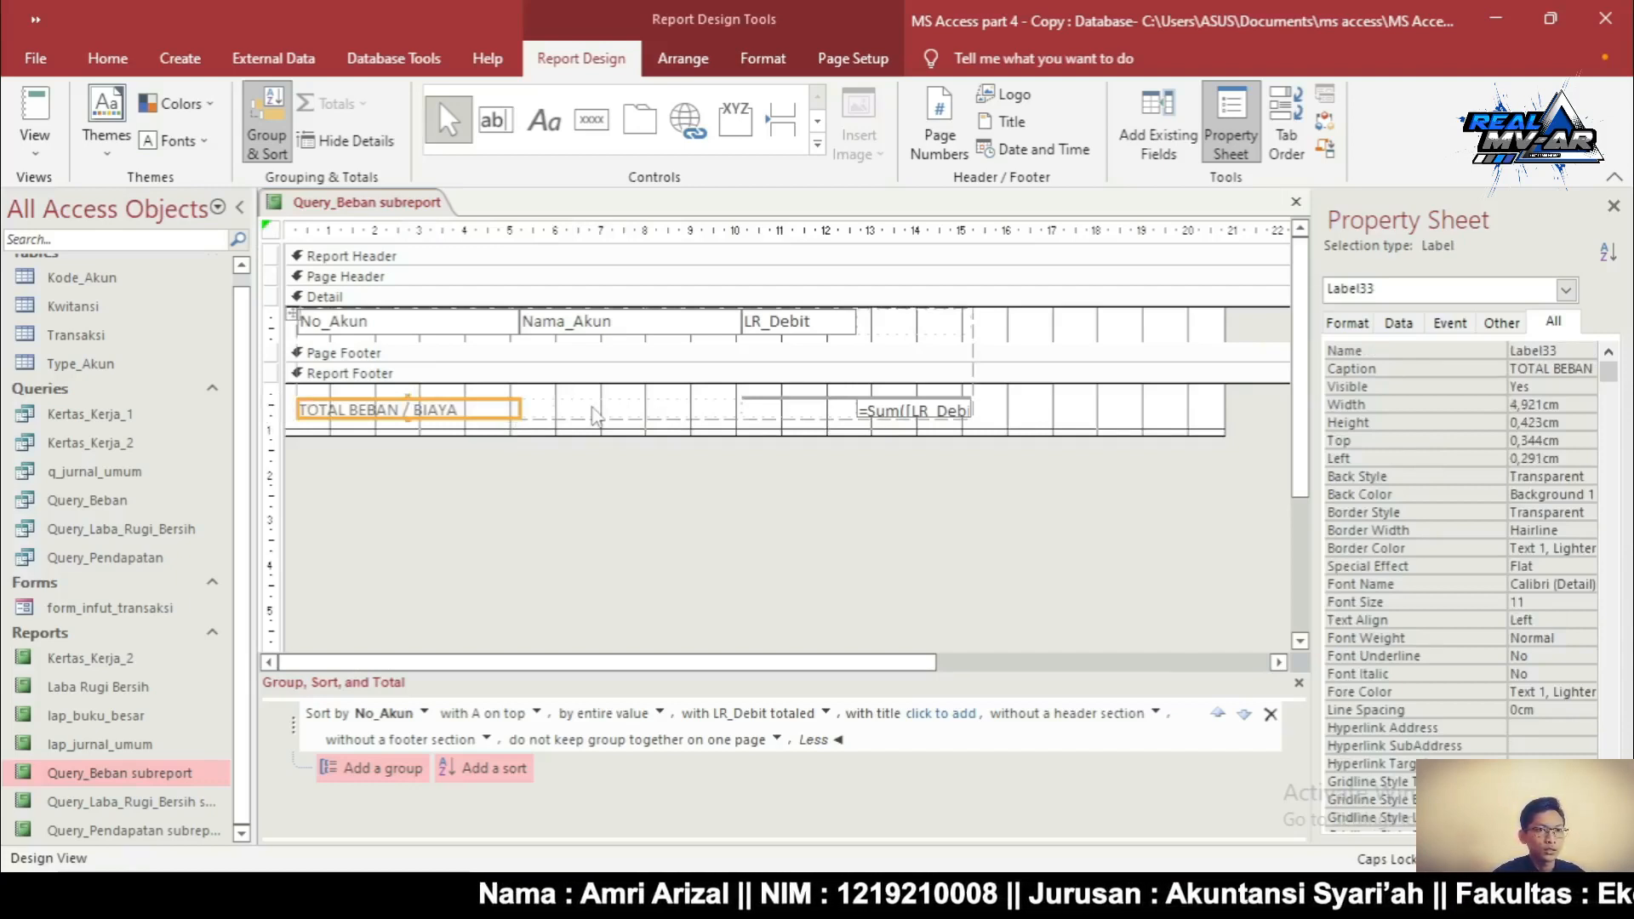
Merge the TOTAL BEBAN / BIAYA label cell with the empty footer cell under Nama_Akun
{"action": "left_click", "coordinate": [596, 415], "text": "shift"}
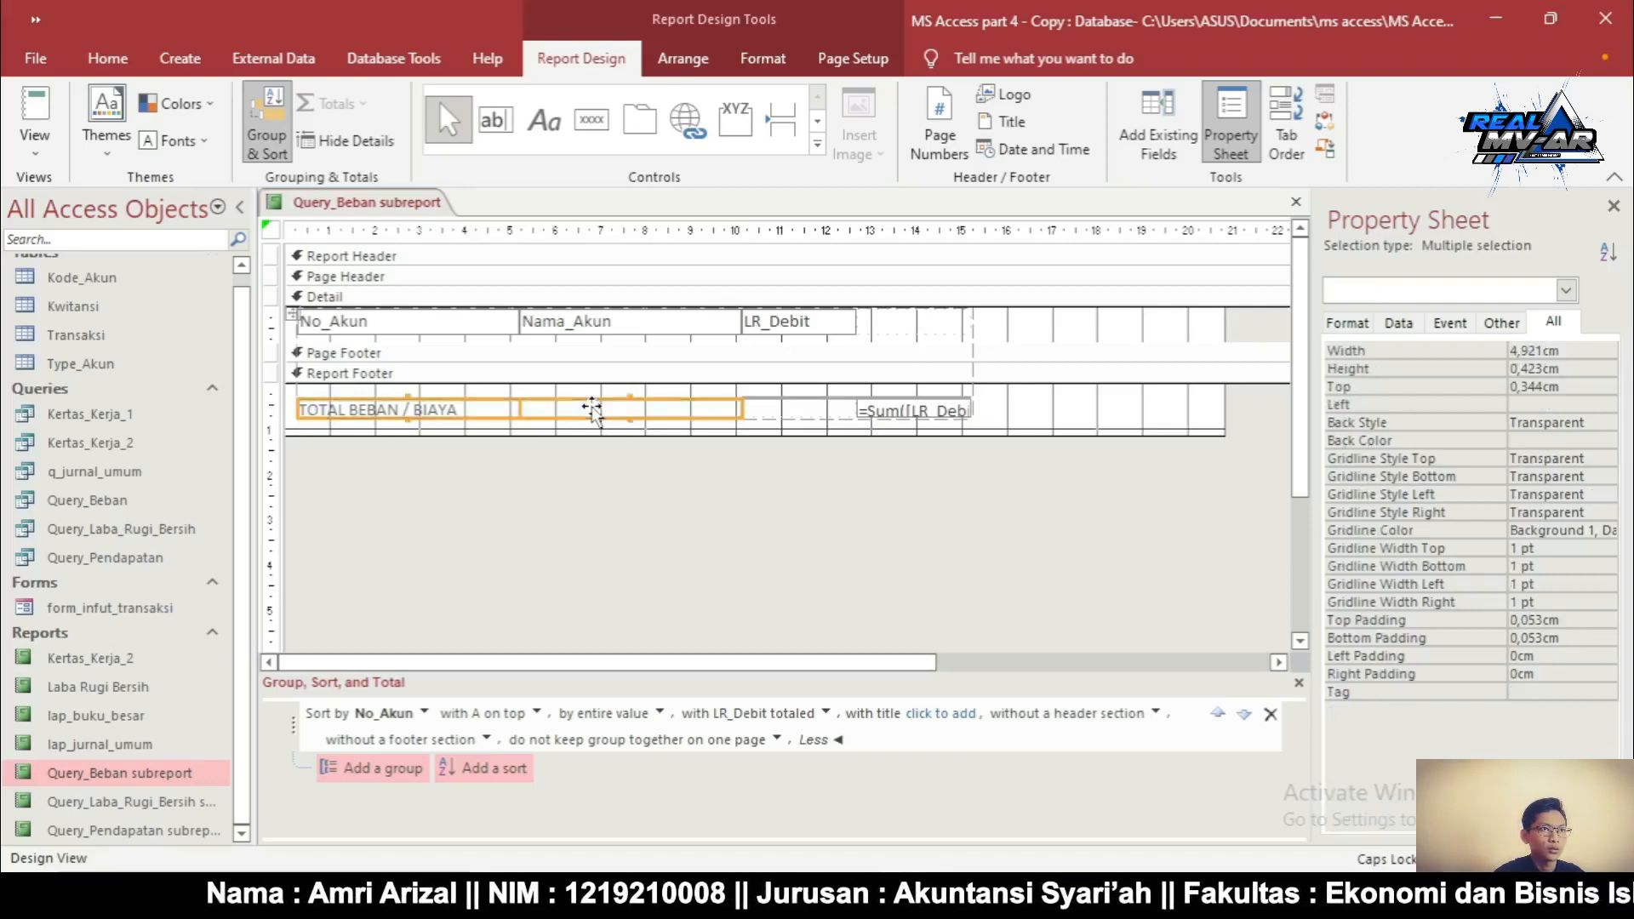
{"action": "left_click", "coordinate": [685, 61]}
{"action": "left_click", "coordinate": [628, 110]}
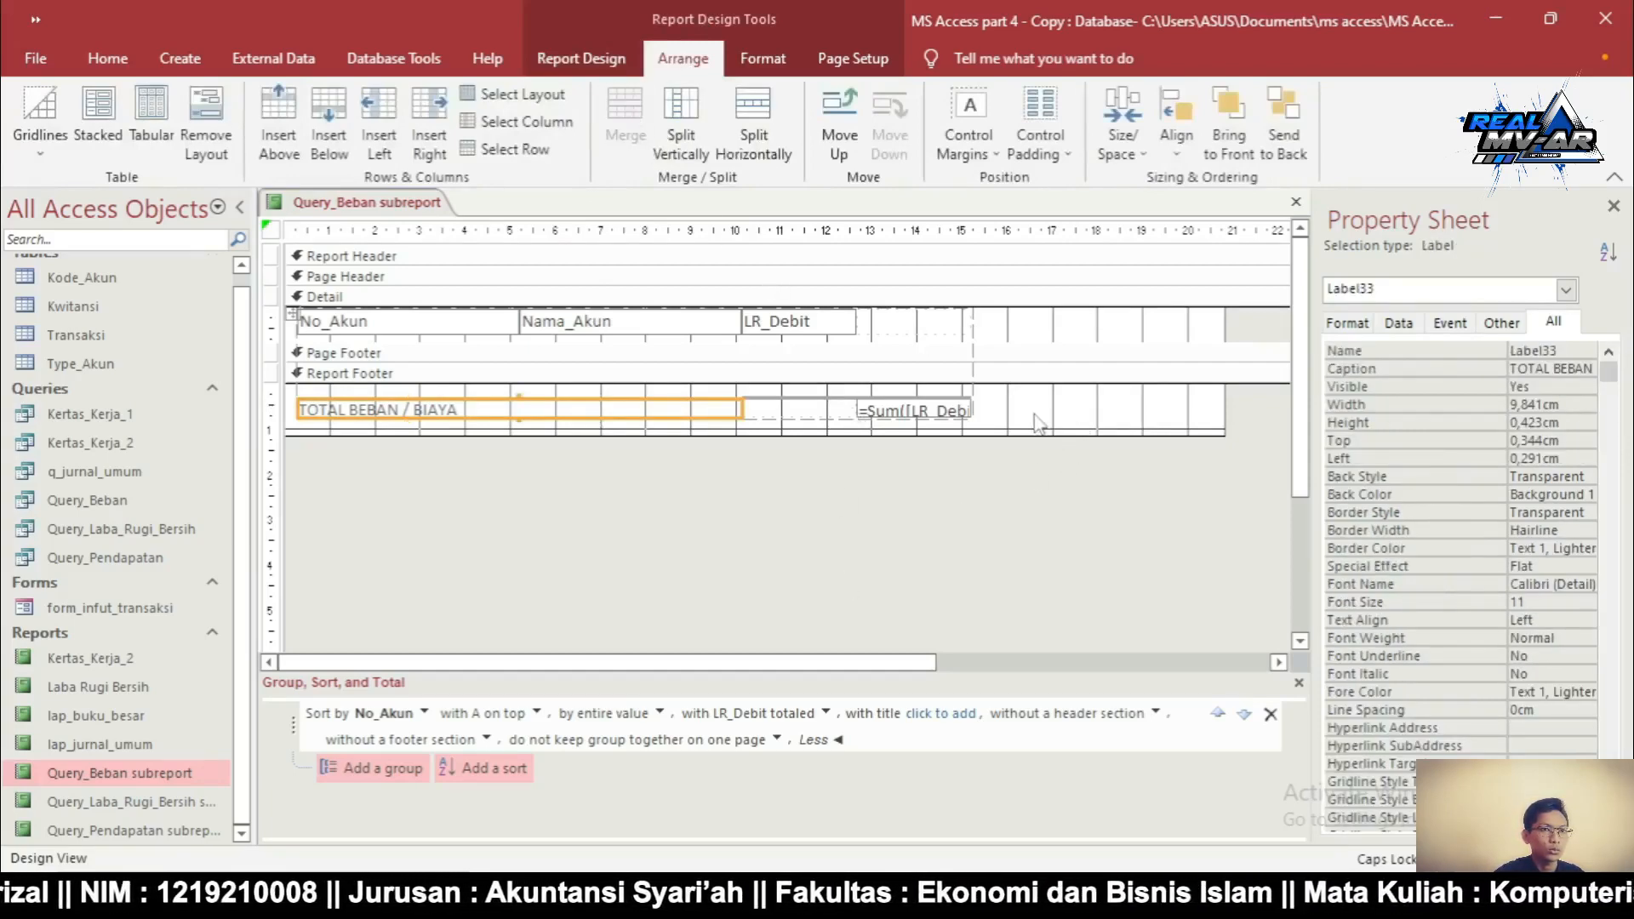
Make the Report Footer label and total bold, and right-align the LR_Debit total
{"action": "left_click_drag", "start_coordinate": [1034, 398], "coordinate": [515, 404]}
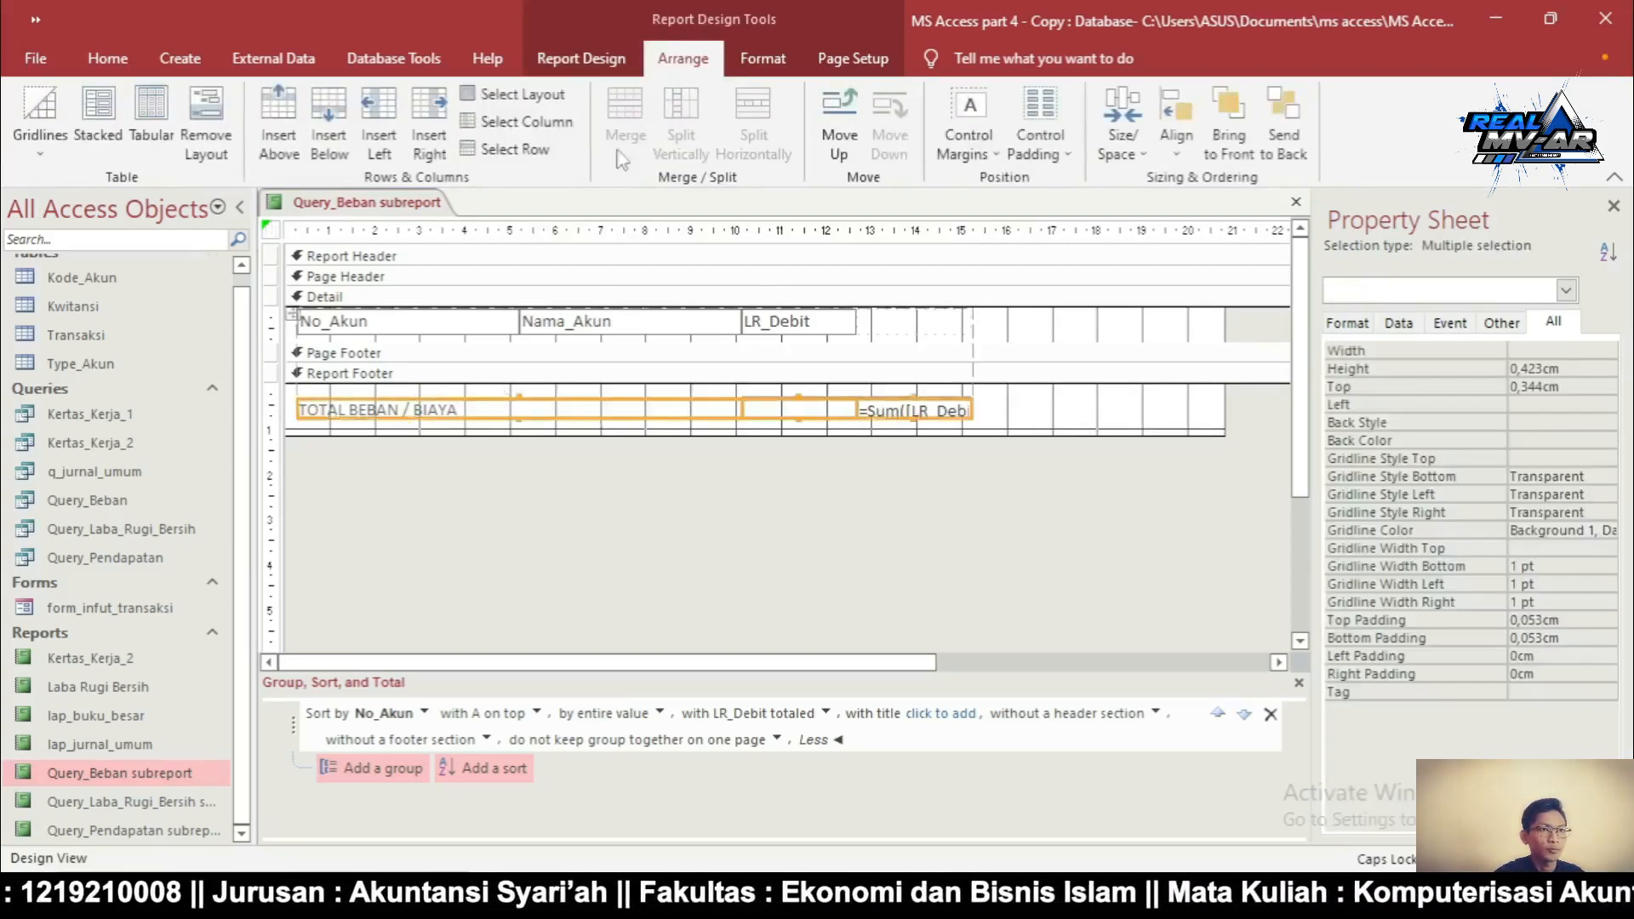
{"action": "left_click", "coordinate": [752, 62]}
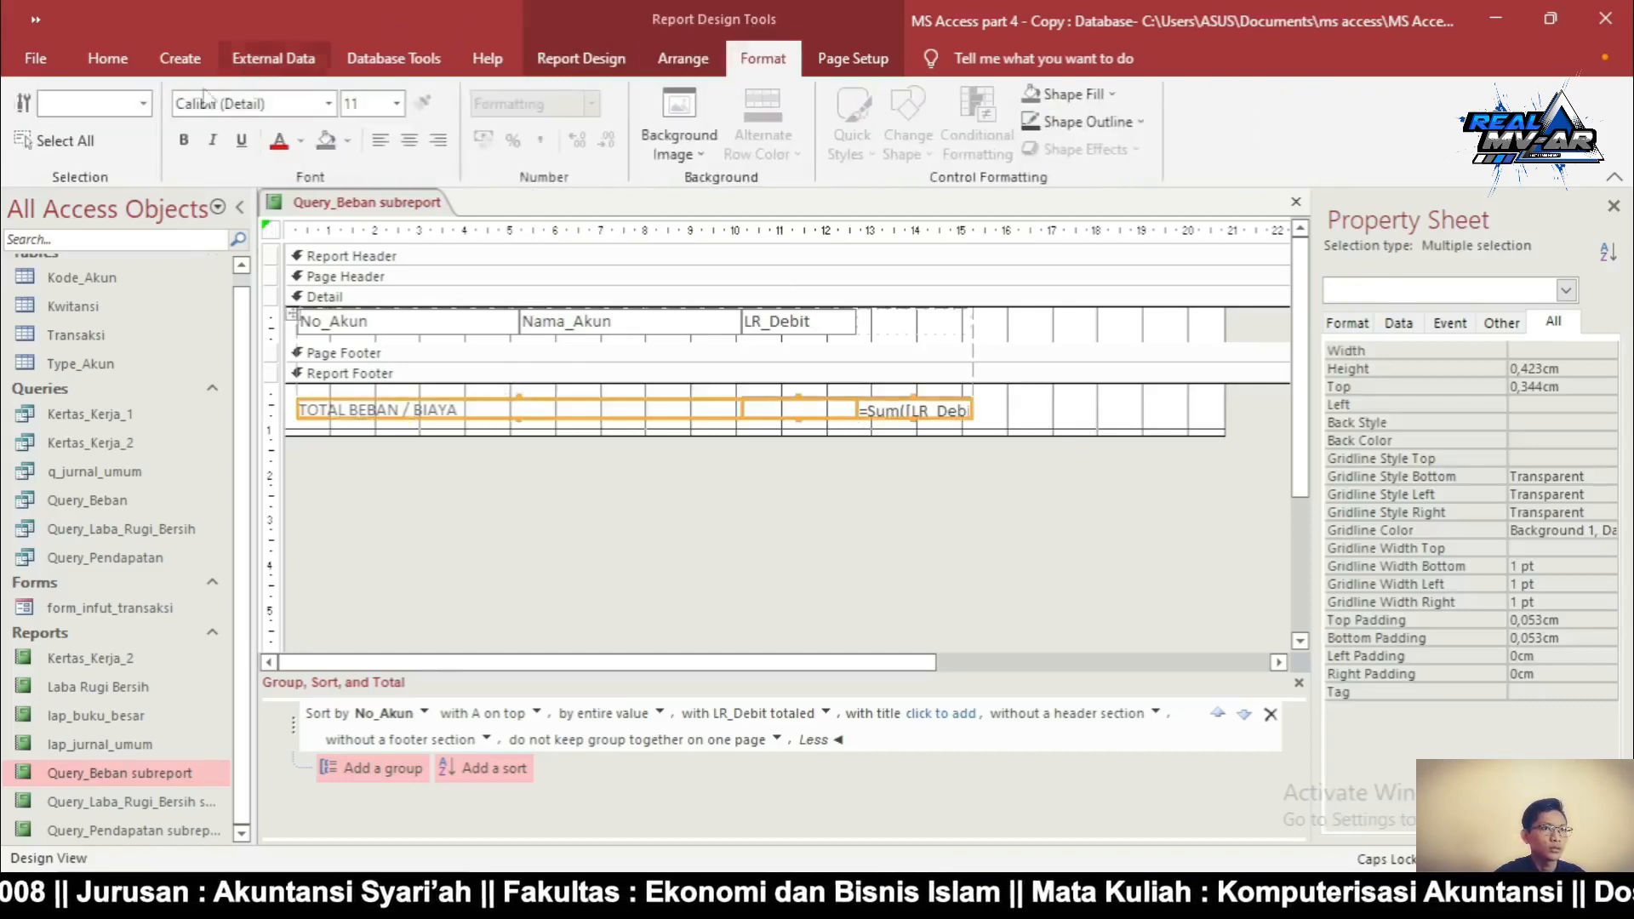
{"action": "left_click", "coordinate": [184, 138]}
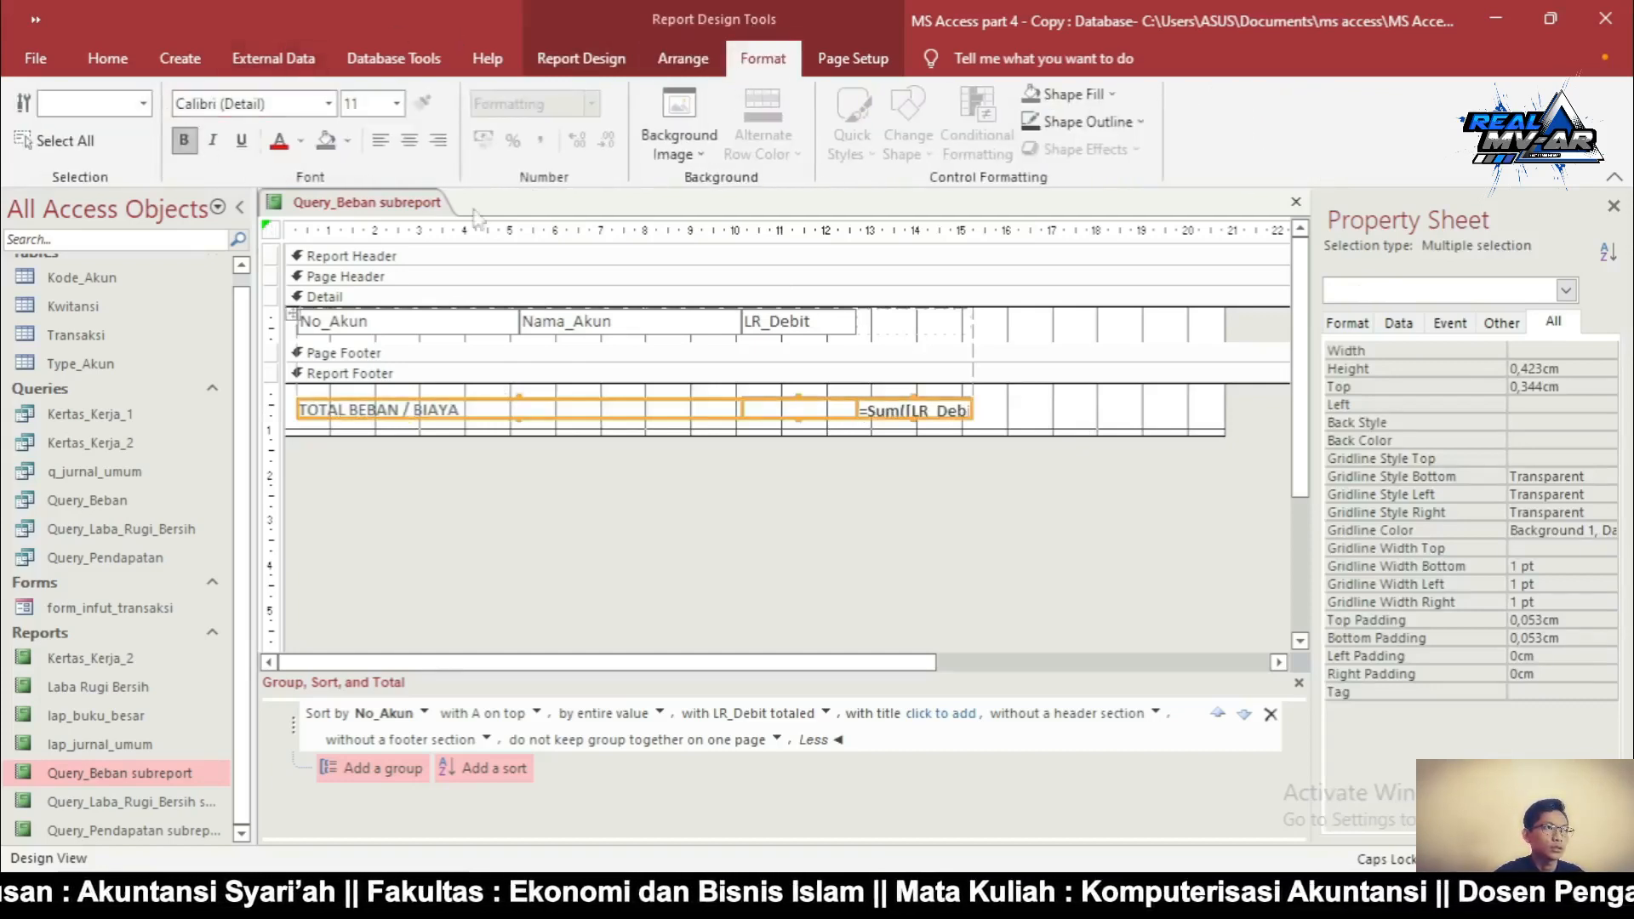
{"action": "left_click", "coordinate": [966, 495]}
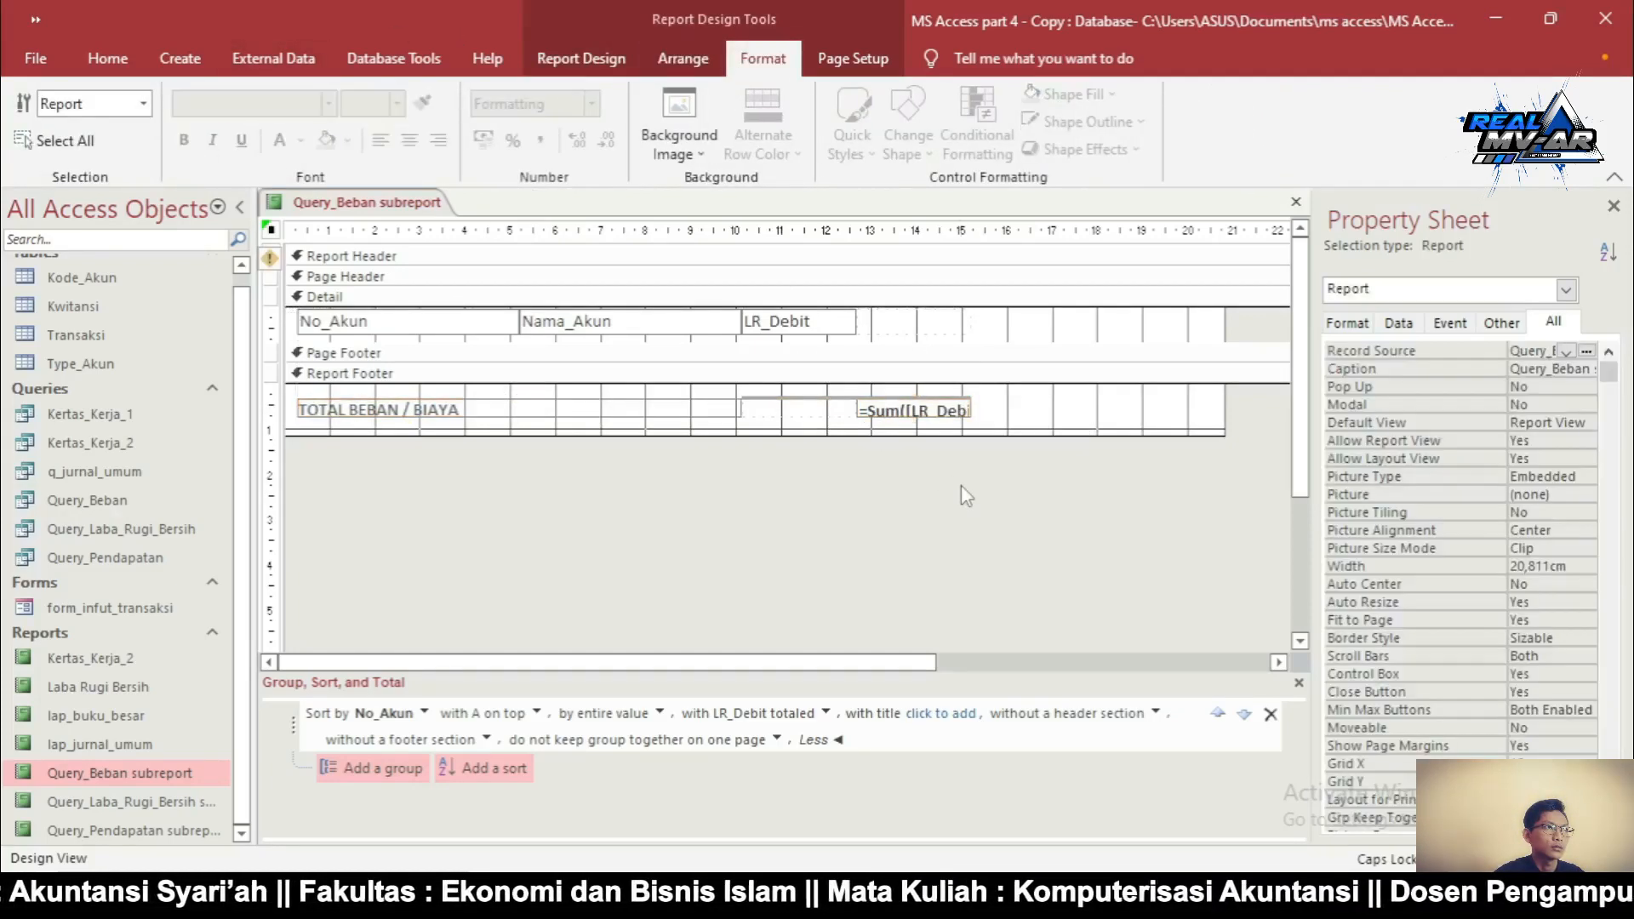
{"action": "left_click", "coordinate": [890, 406]}
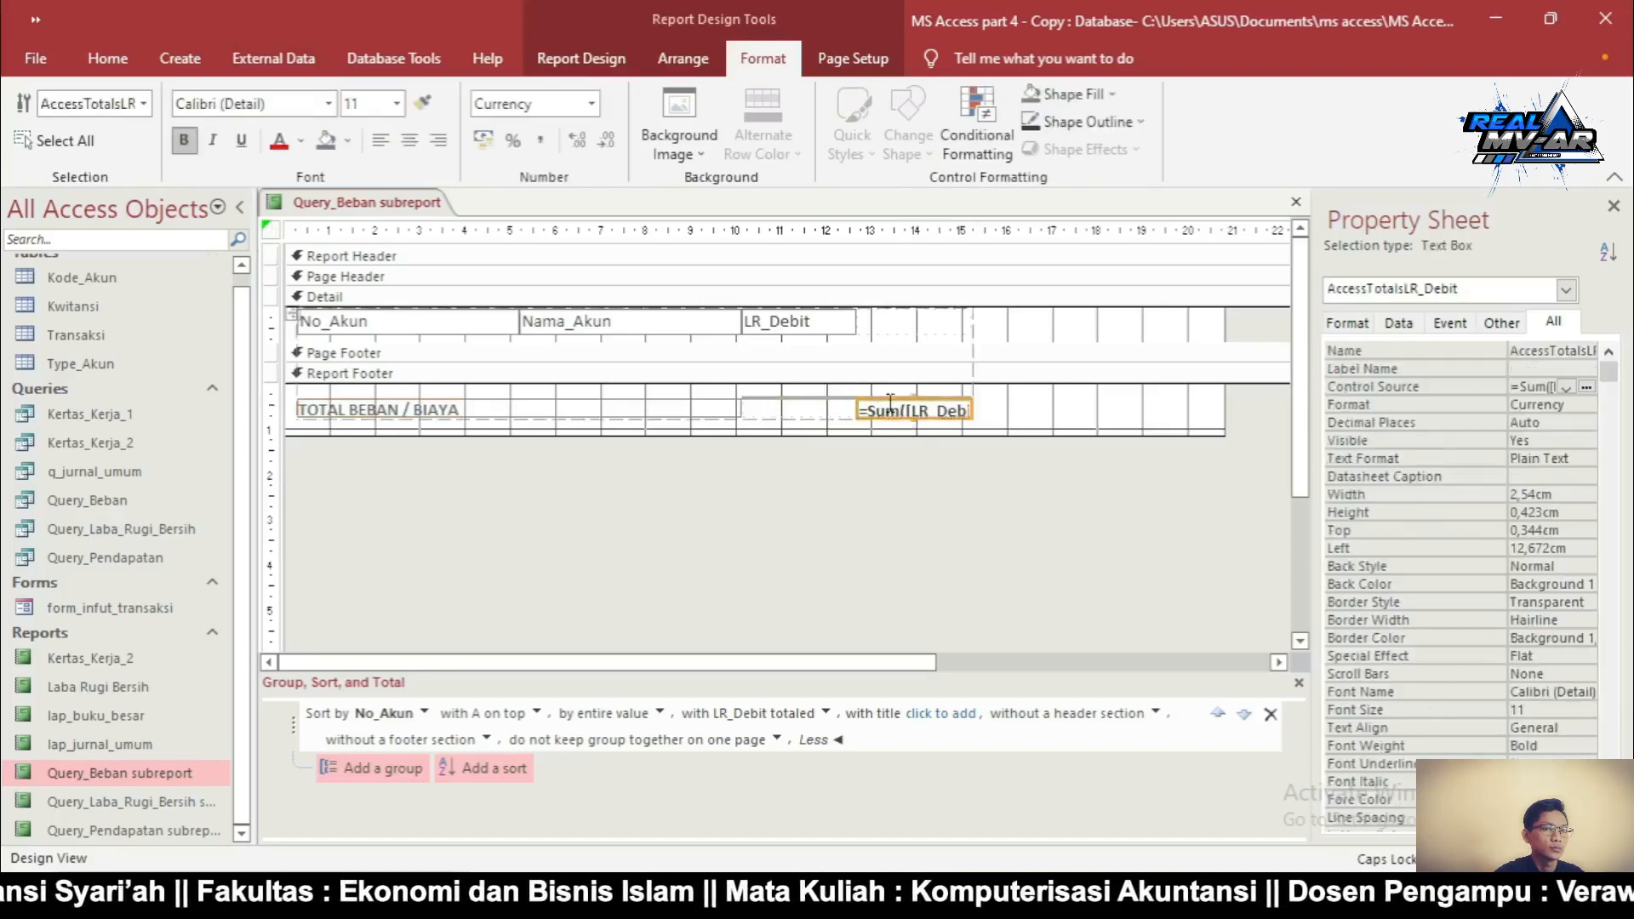
{"action": "left_click", "coordinate": [440, 143]}
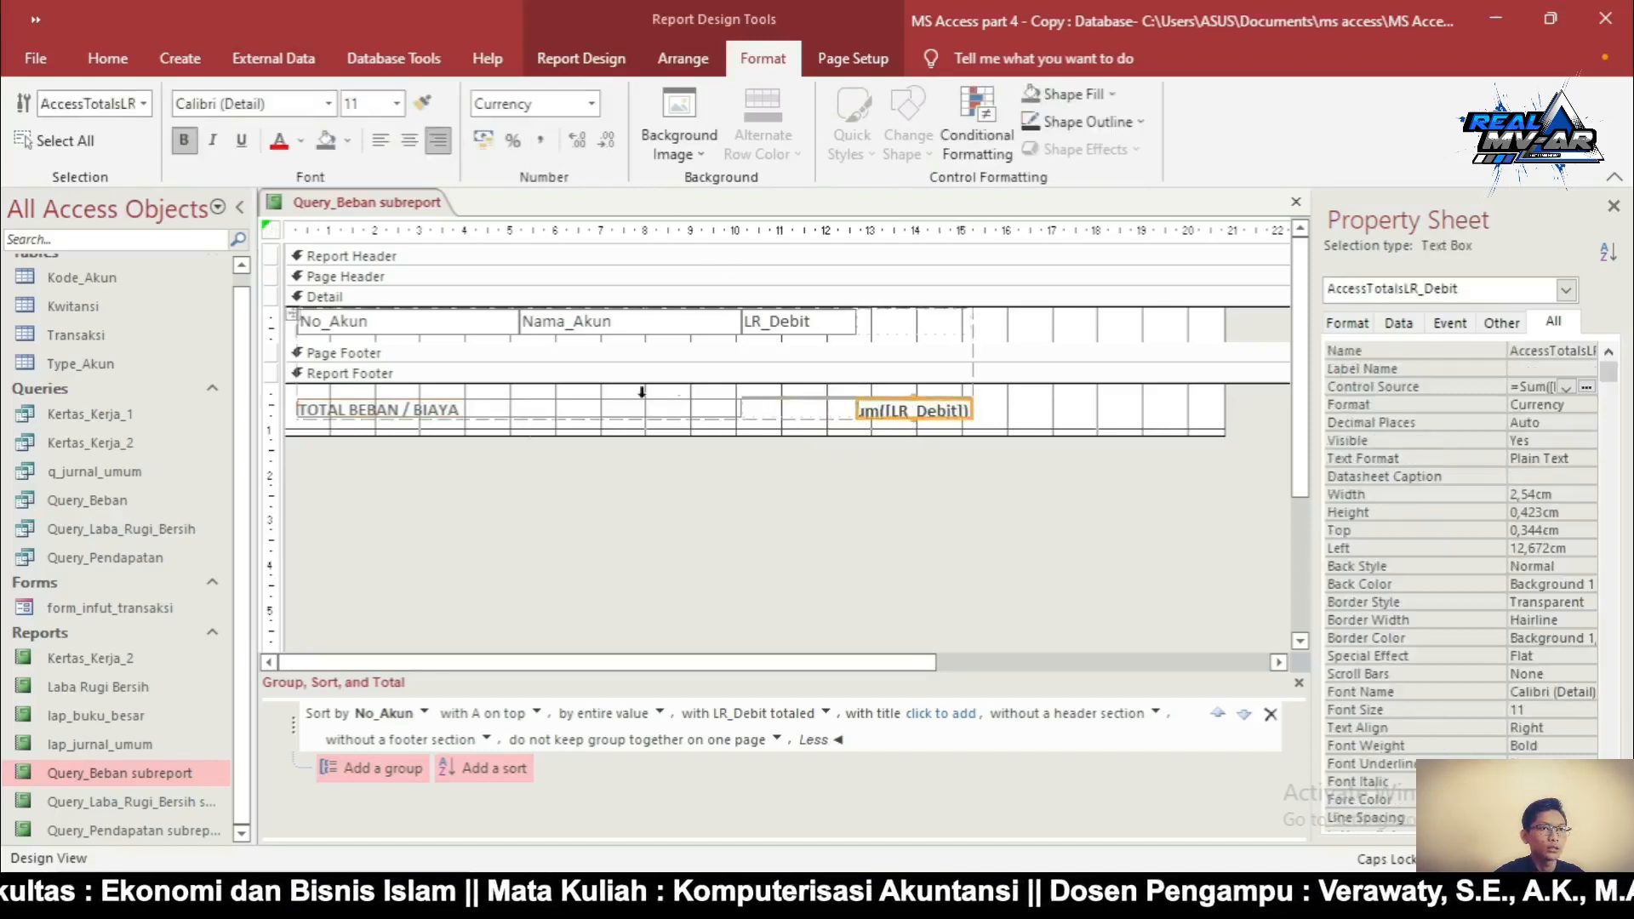
Show the Query_Beban subreport in Report View, leaving the SumofDebit and SumofKredit parameter values blank
{"action": "left_click", "coordinate": [556, 79]}
{"action": "left_click", "coordinate": [27, 100]}
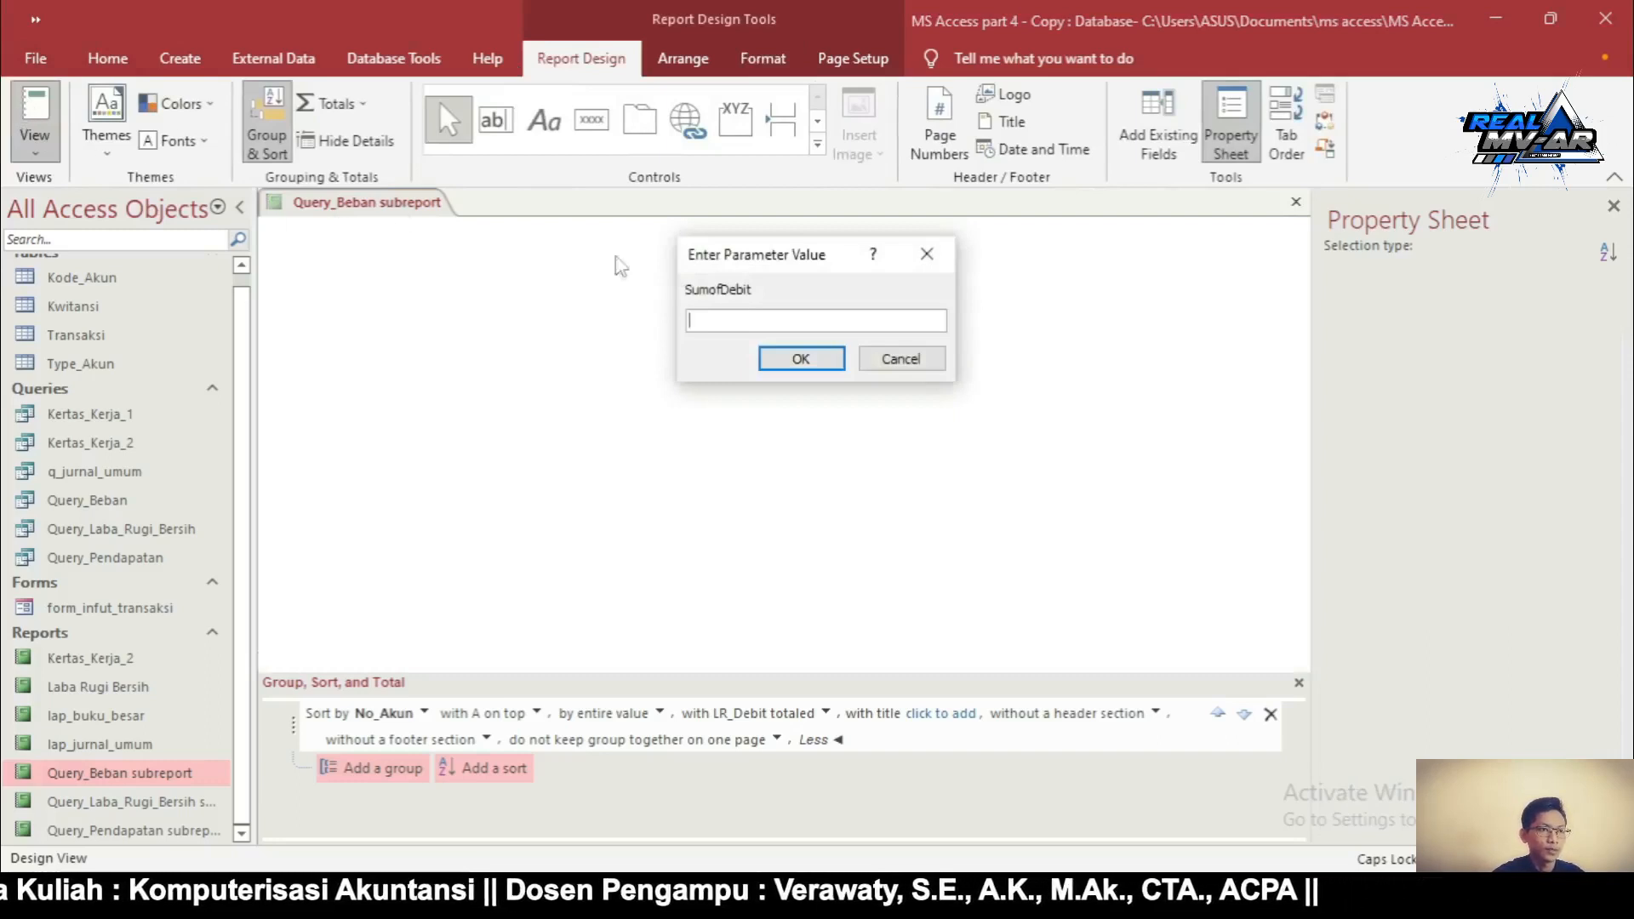
{"action": "left_click", "coordinate": [801, 359]}
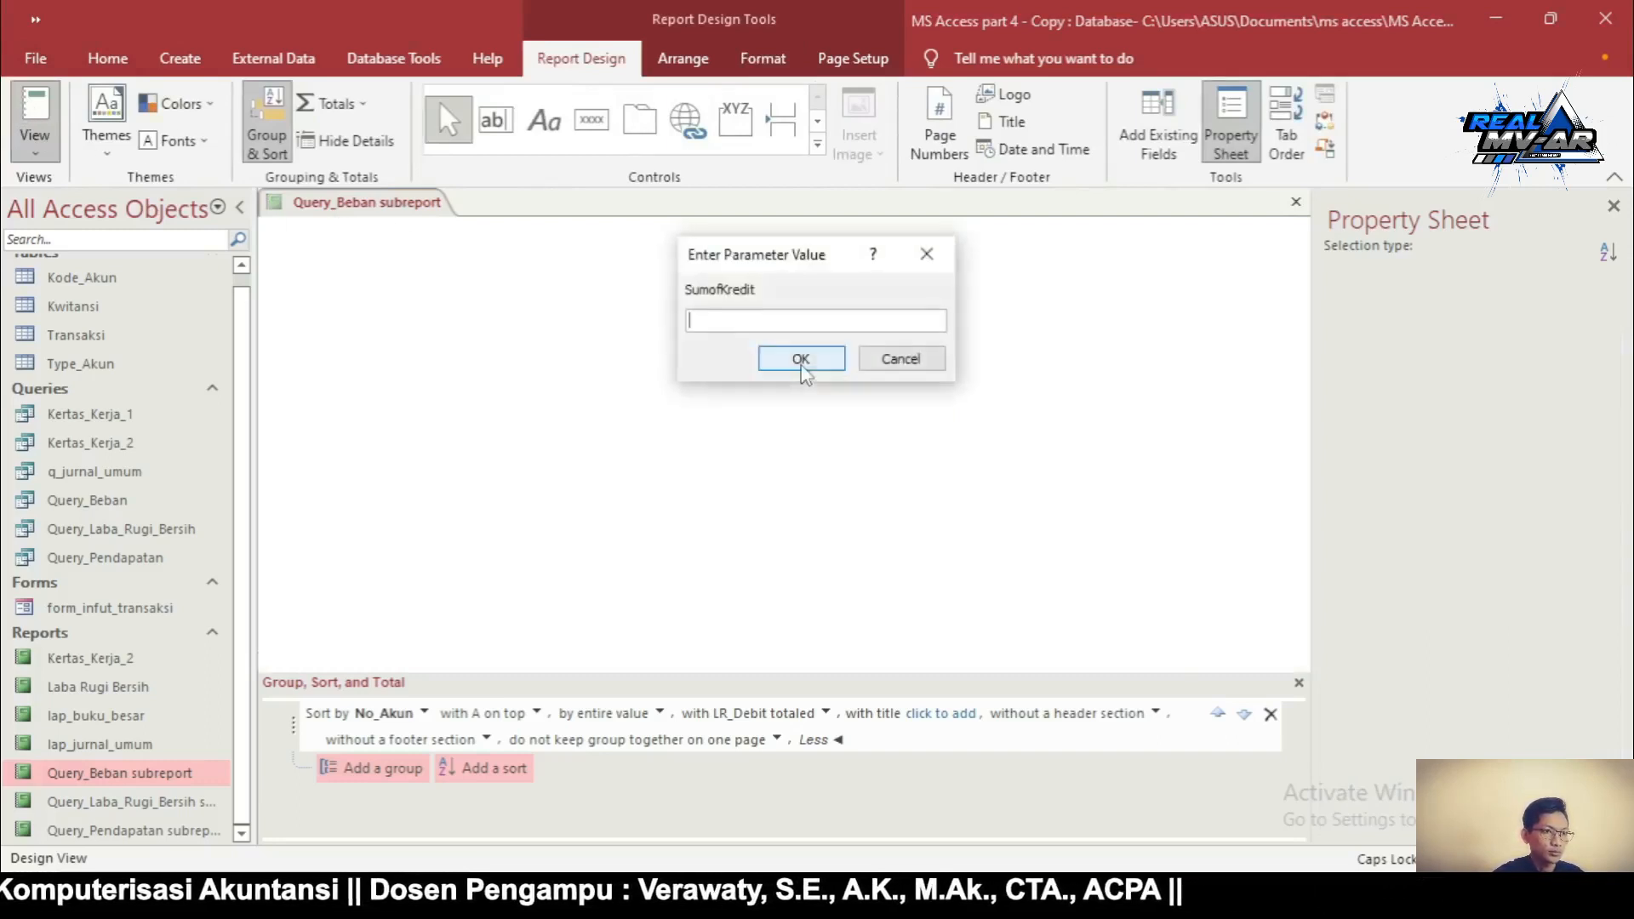
{"action": "left_click", "coordinate": [801, 358]}
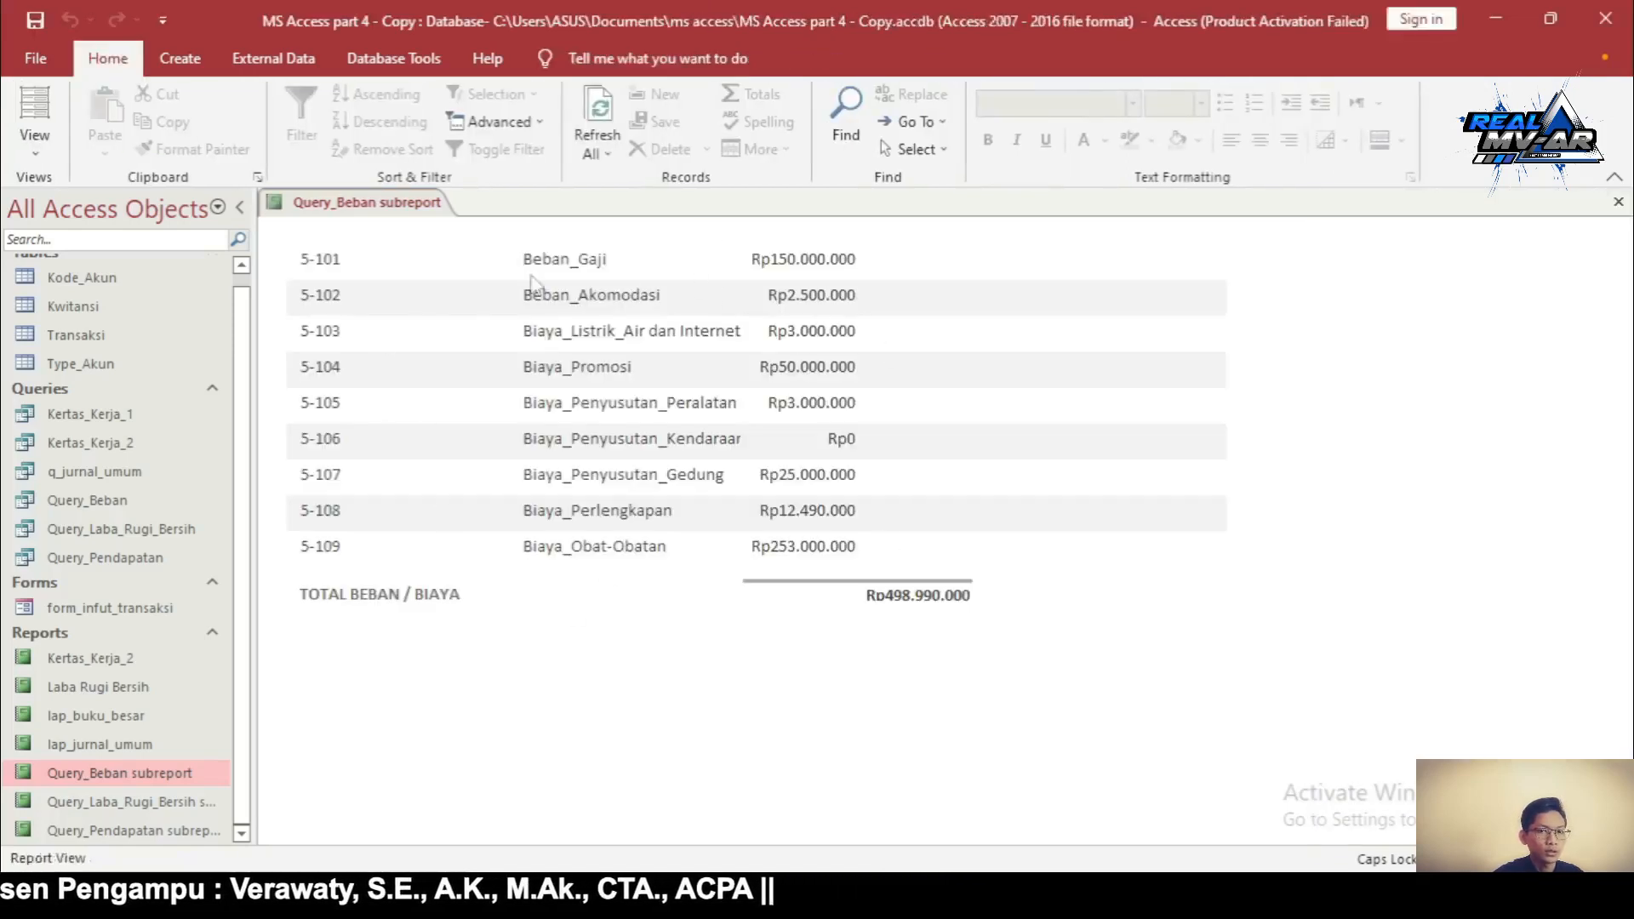
Open the Laba Rugi Bersih report with blank parameter values and check the TOTAL BEBAN / BIAYA row in its expense section
{"action": "left_click", "coordinate": [96, 695]}
{"action": "double_click", "coordinate": [96, 694]}
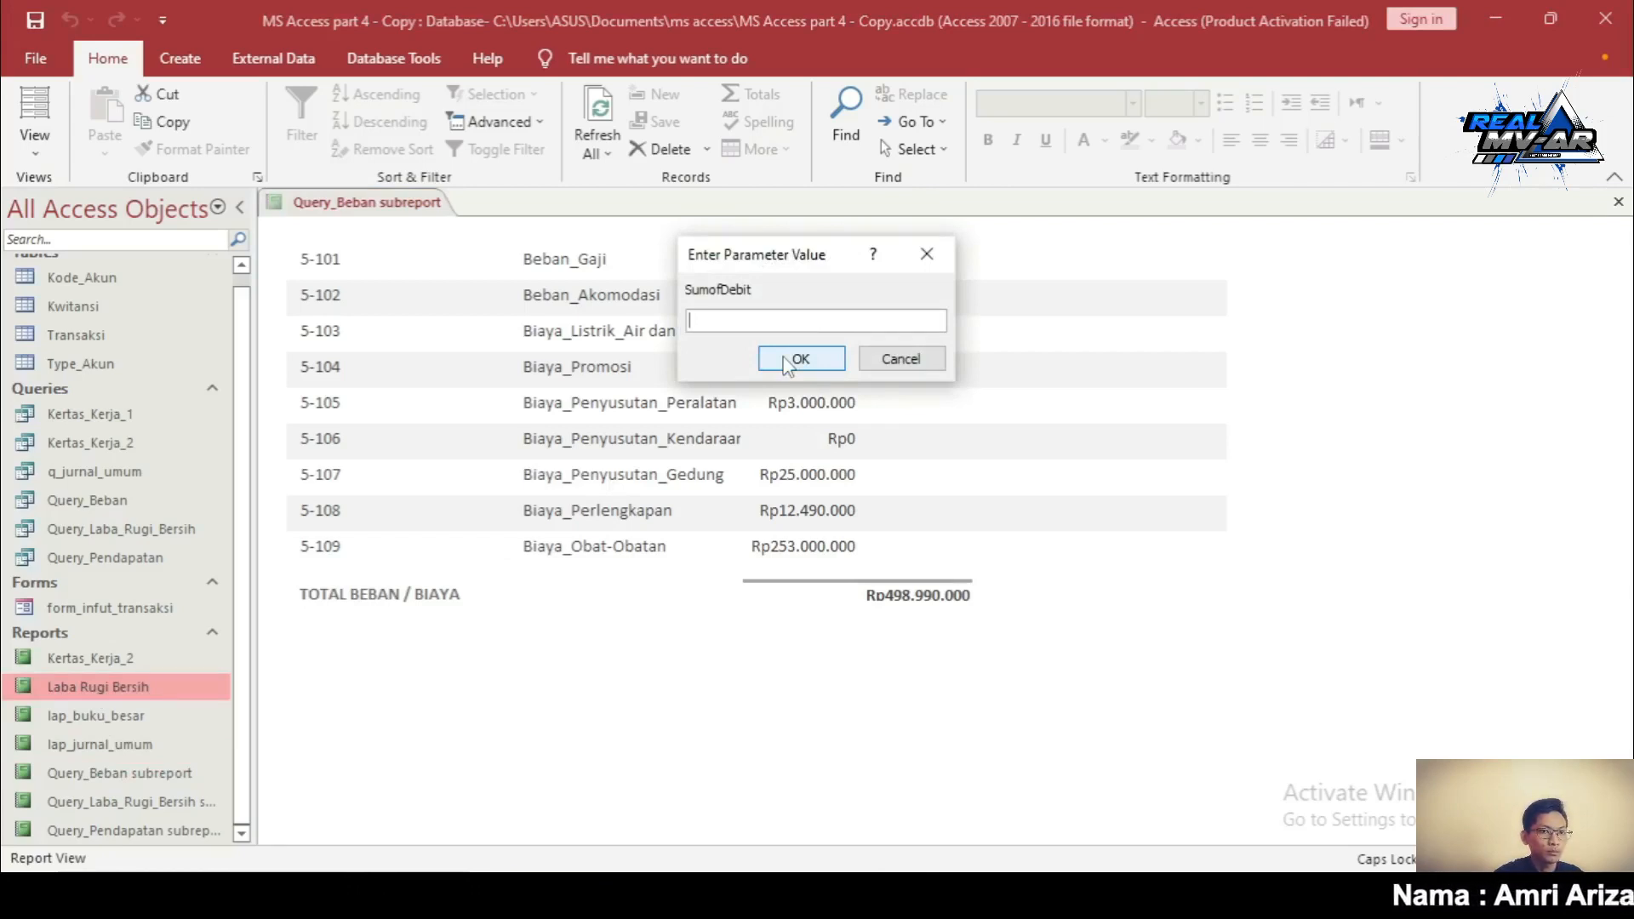
{"action": "left_click", "coordinate": [799, 358]}
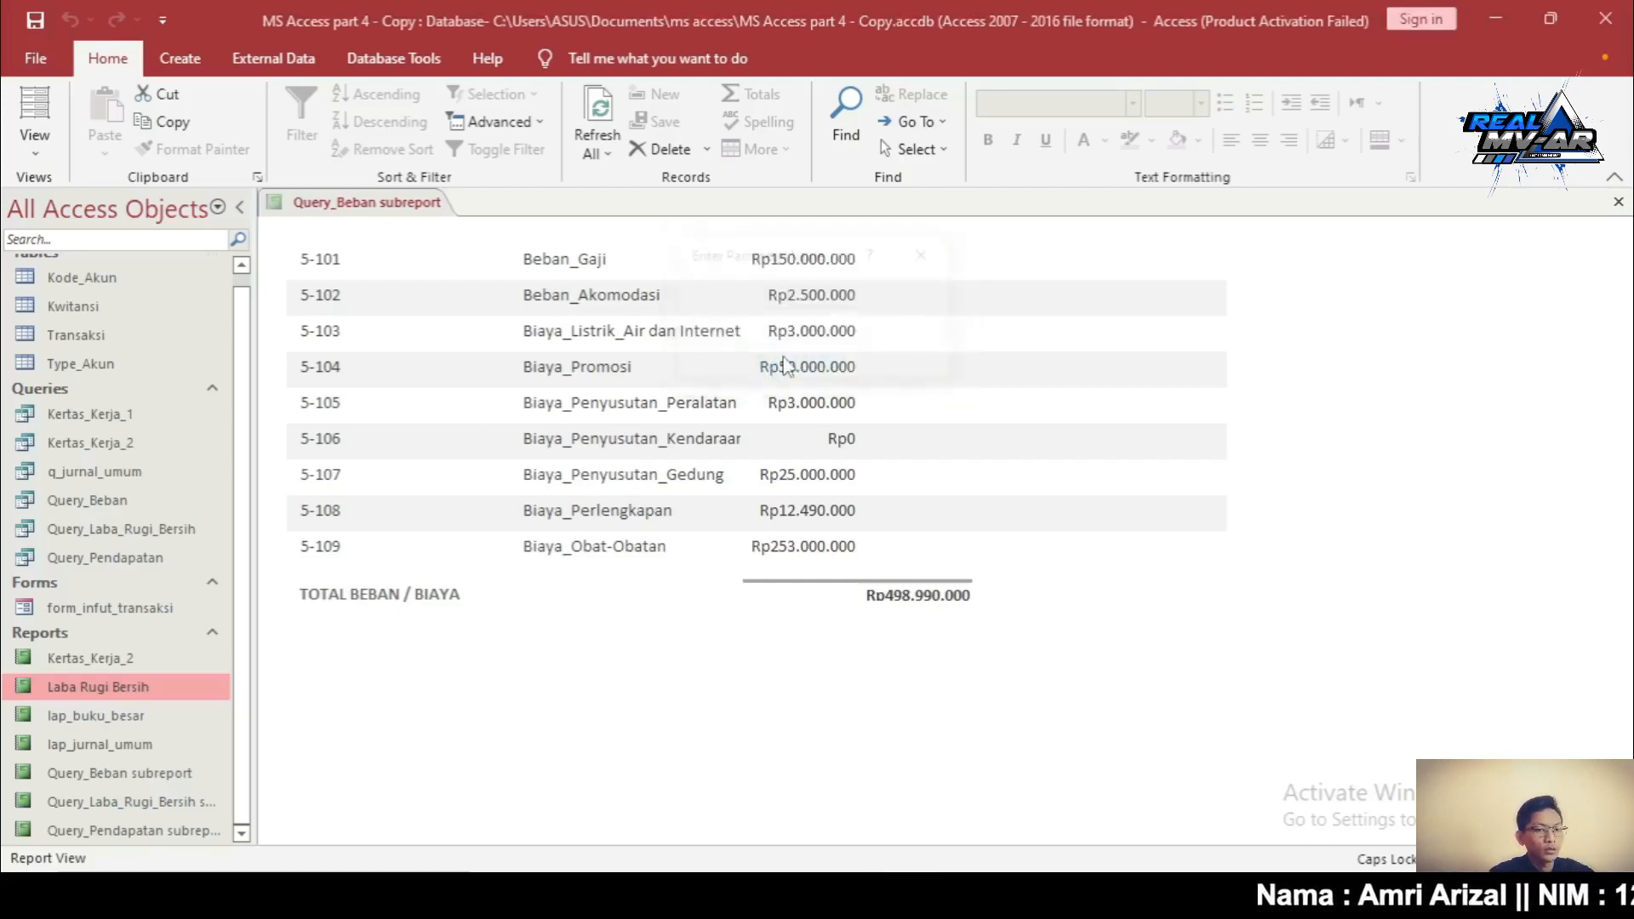
{"action": "left_click", "coordinate": [784, 361]}
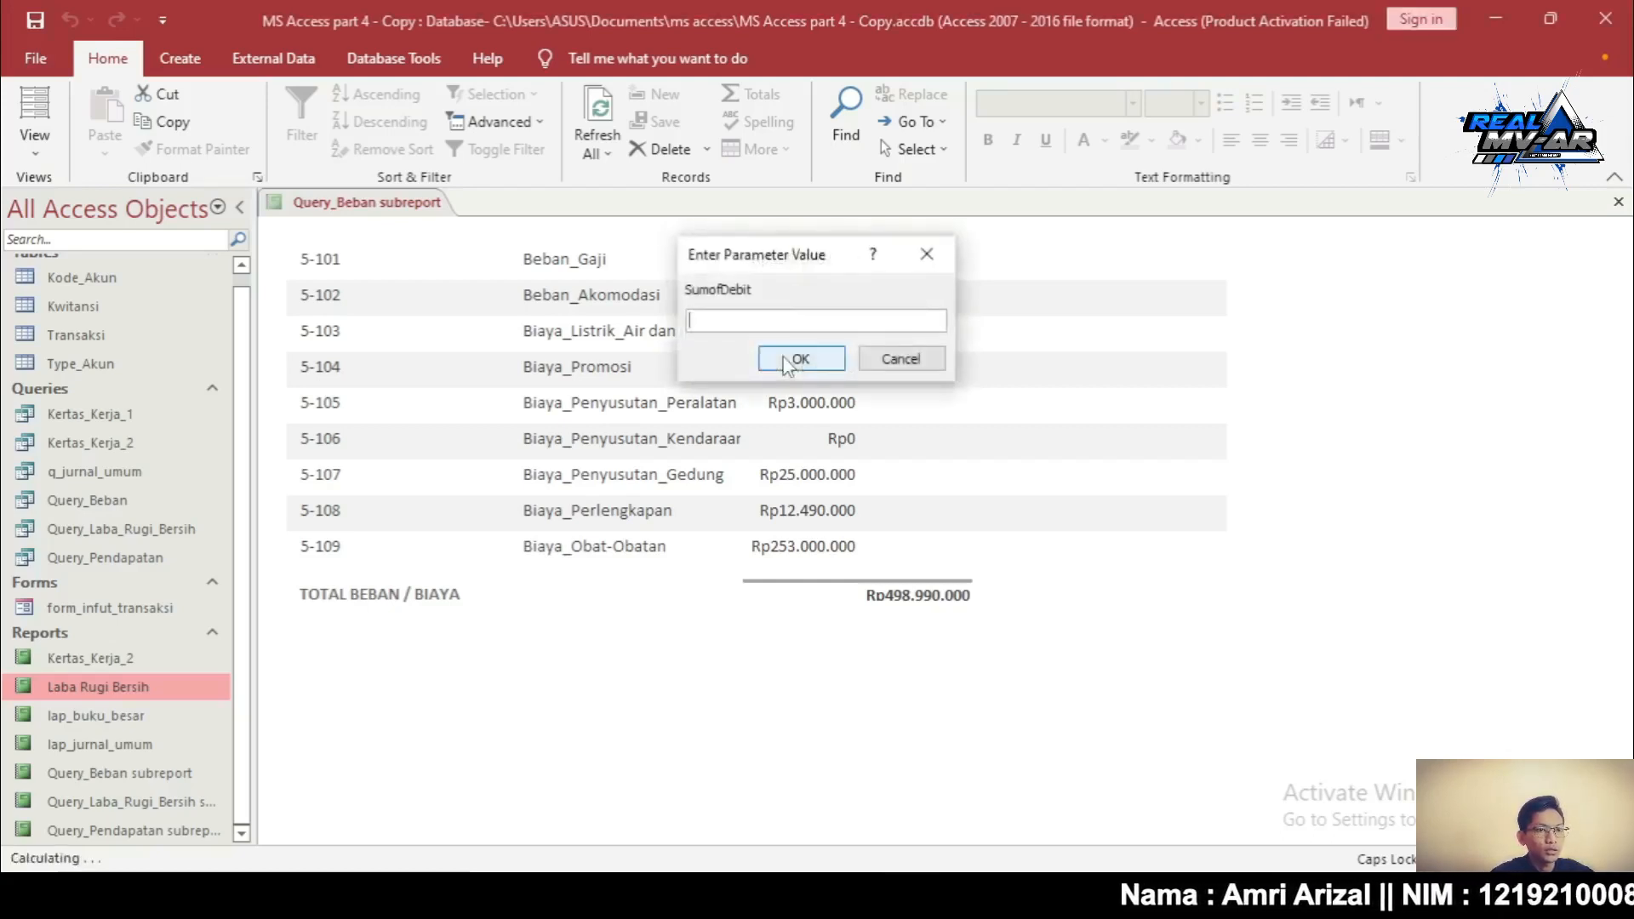
{"action": "left_click", "coordinate": [784, 359]}
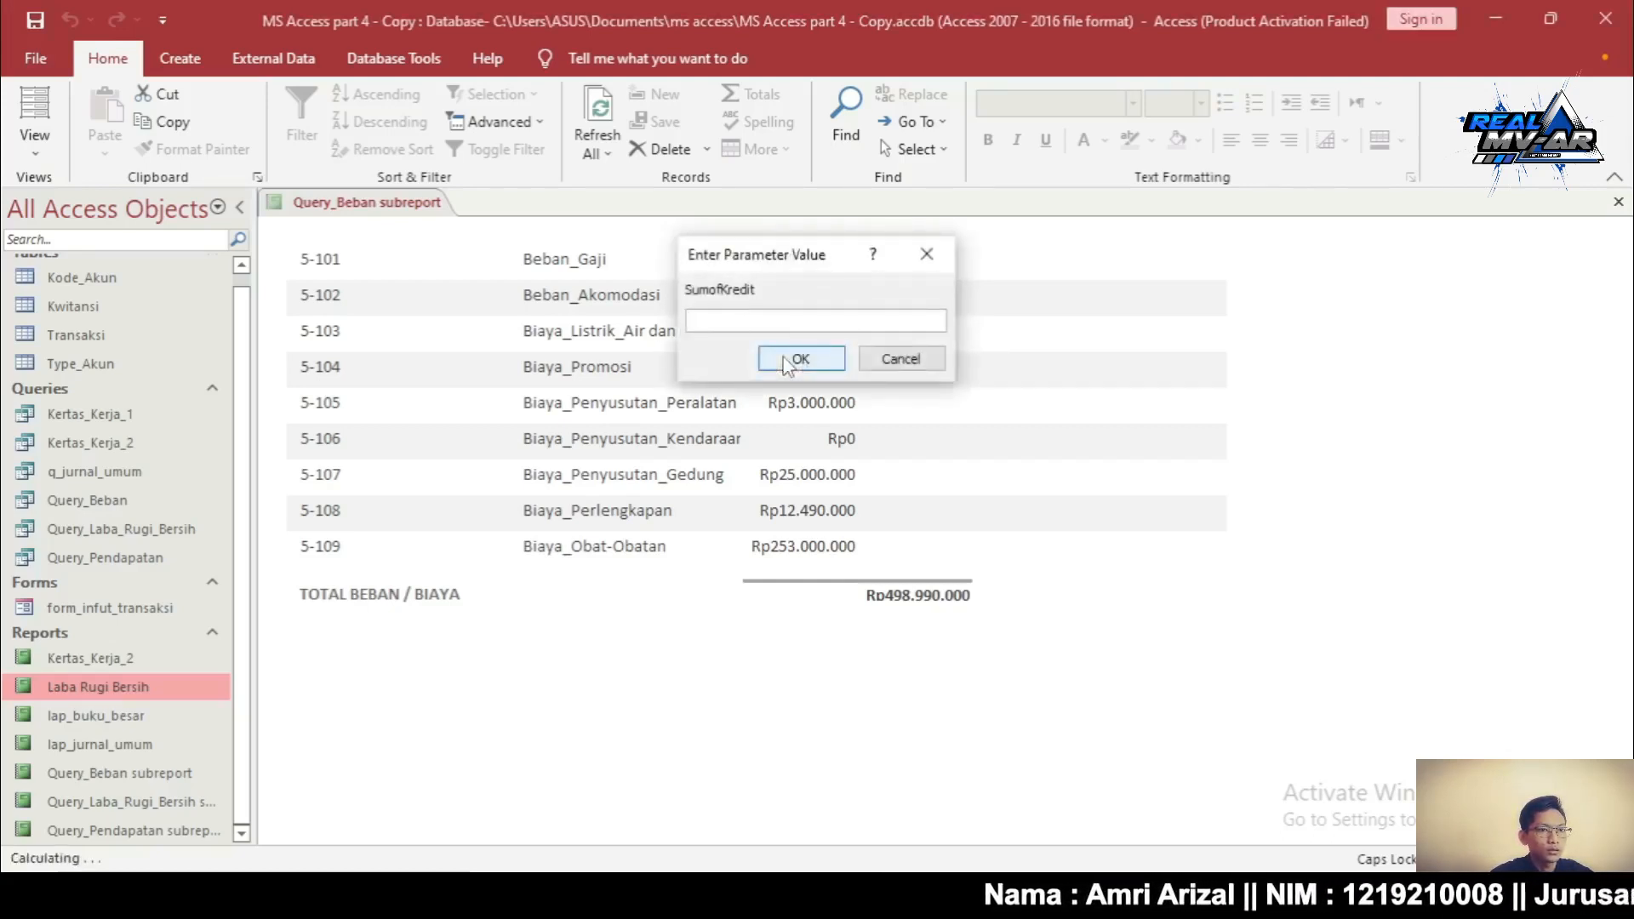
{"action": "left_click", "coordinate": [786, 360]}
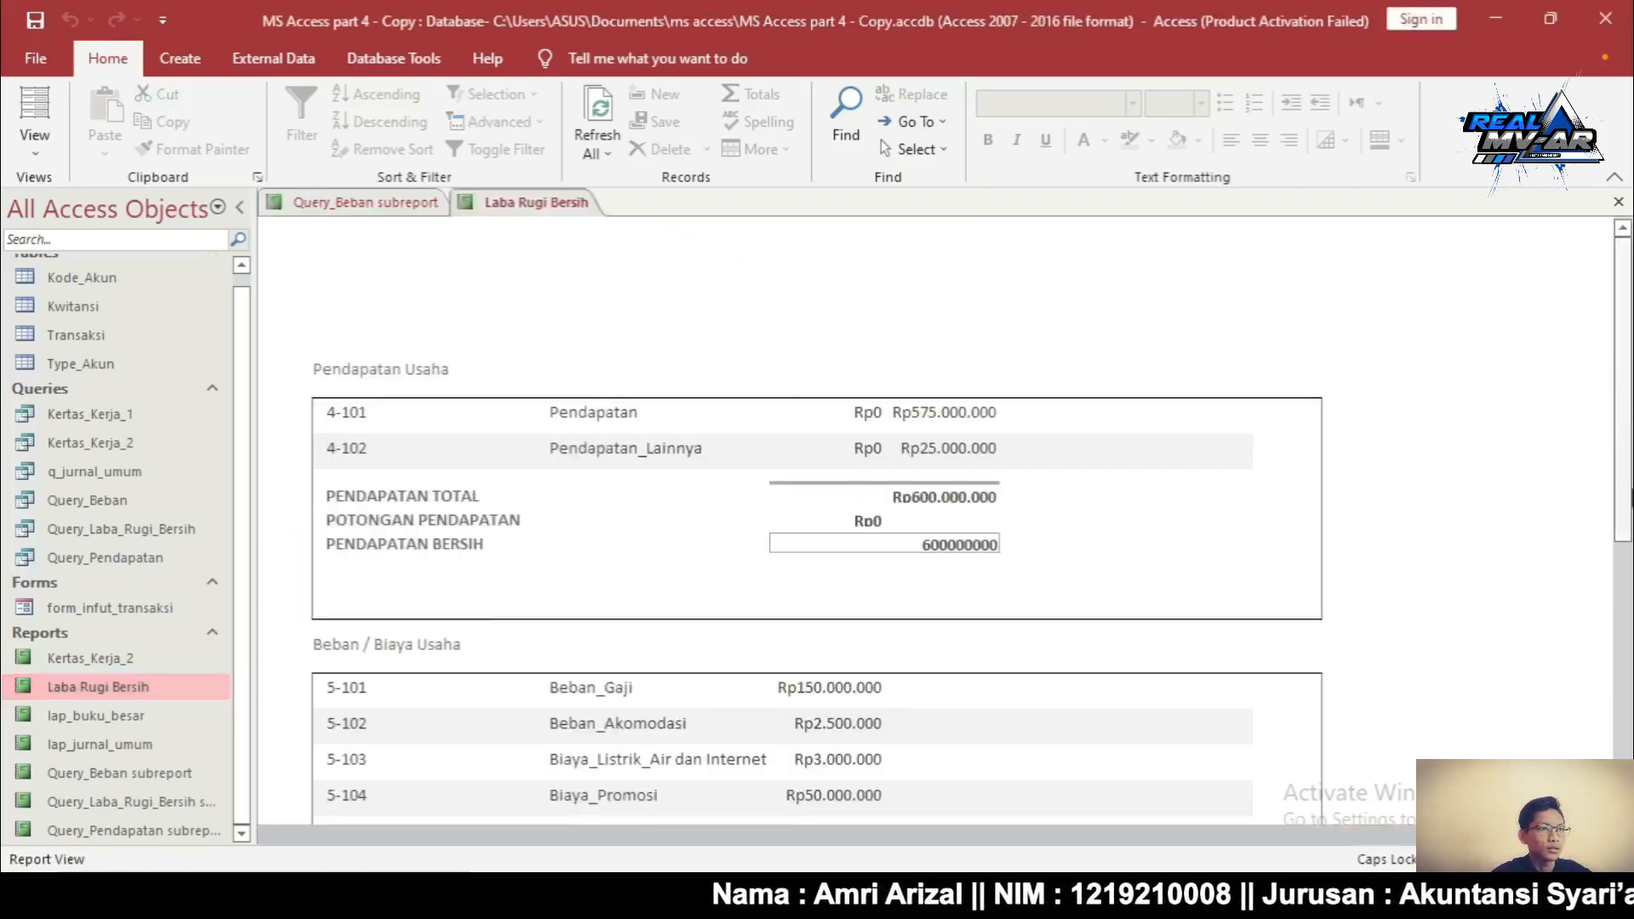
{"action": "left_click_drag", "start_coordinate": [1627, 487], "coordinate": [1630, 634]}
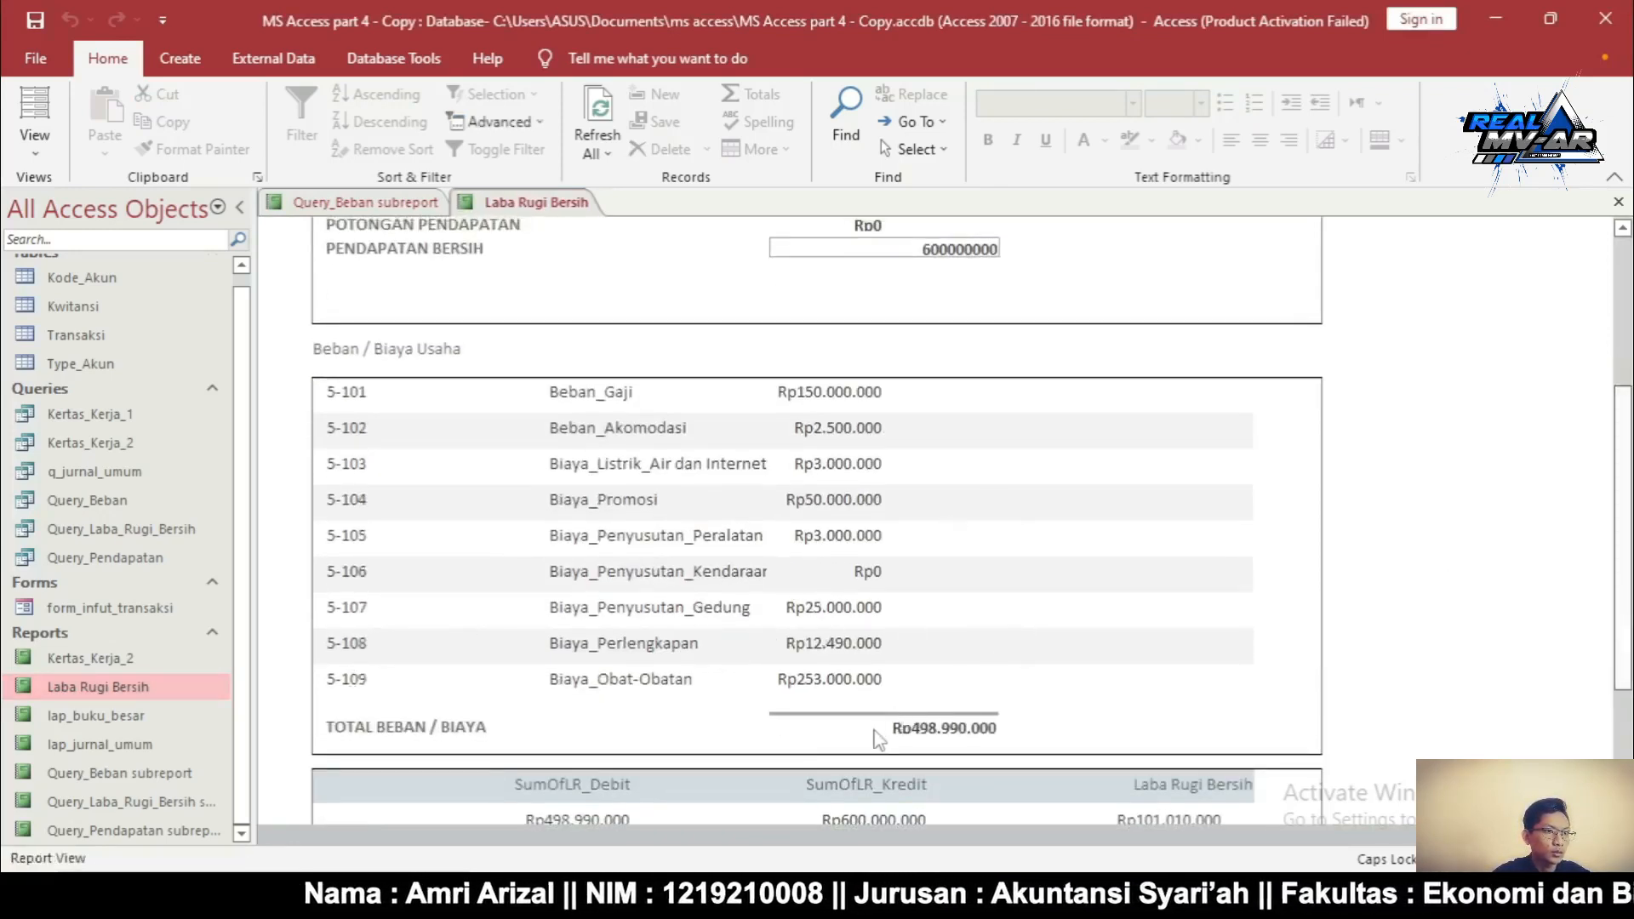
{"action": "left_click", "coordinate": [1067, 749]}
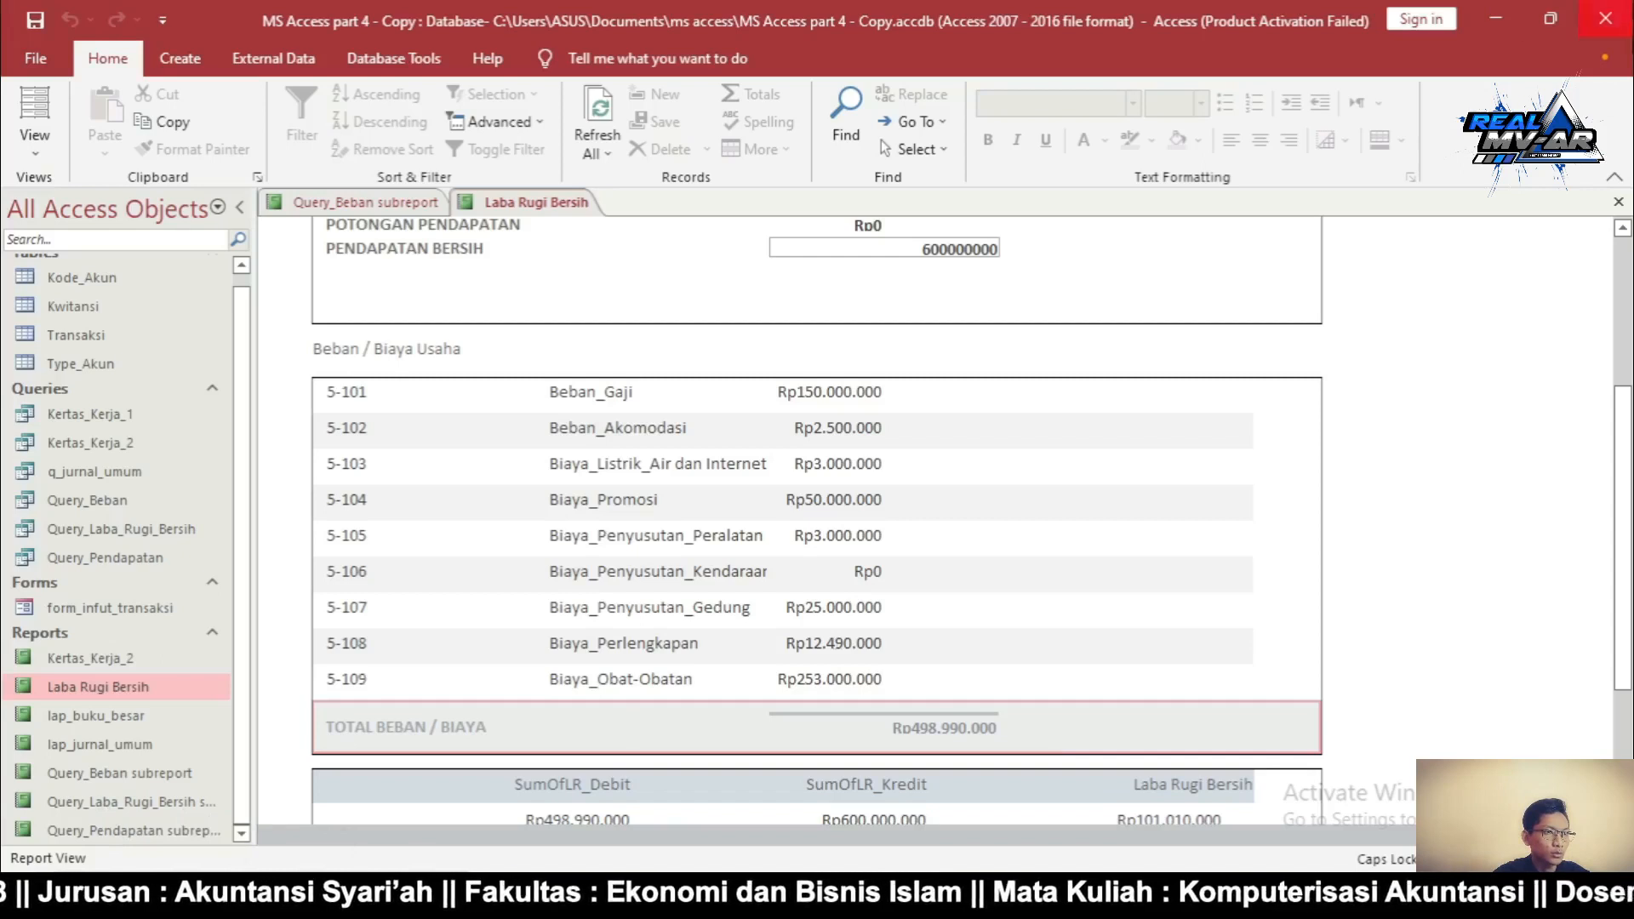
Close the Laba Rugi Bersih report and the Query_Beban subreport, saving the subreport's design changes
{"action": "left_click", "coordinate": [1619, 201]}
{"action": "left_click", "coordinate": [1619, 202]}
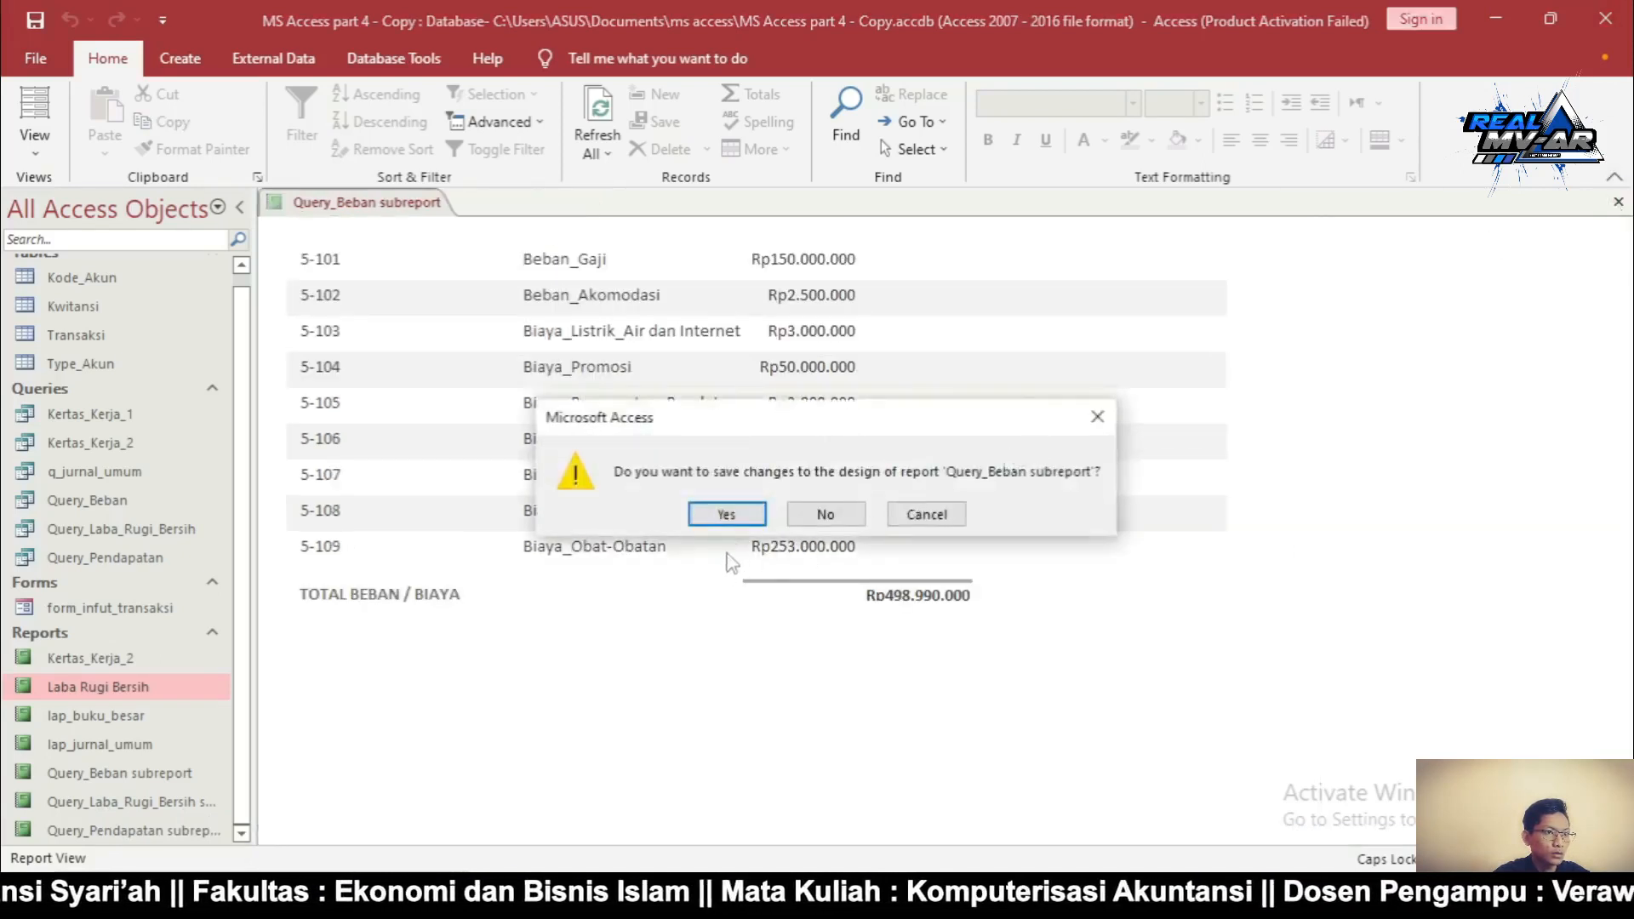
{"action": "left_click", "coordinate": [727, 515]}
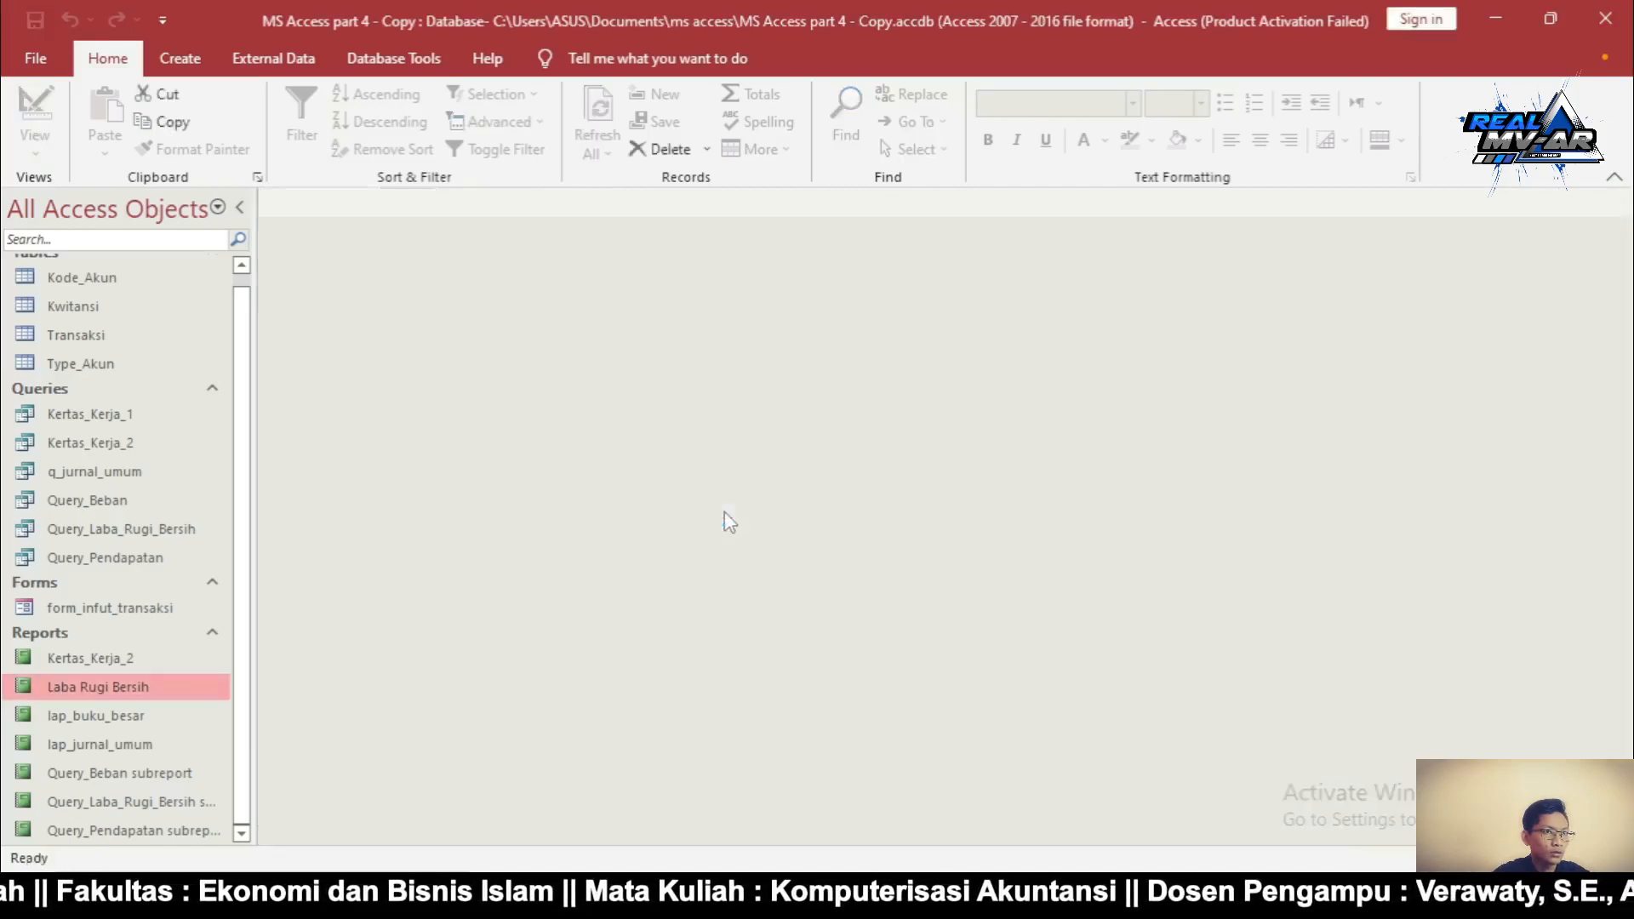
Open the Query_Laba_Rugi_Bersih subreport in Design View
{"action": "left_click", "coordinate": [100, 790]}
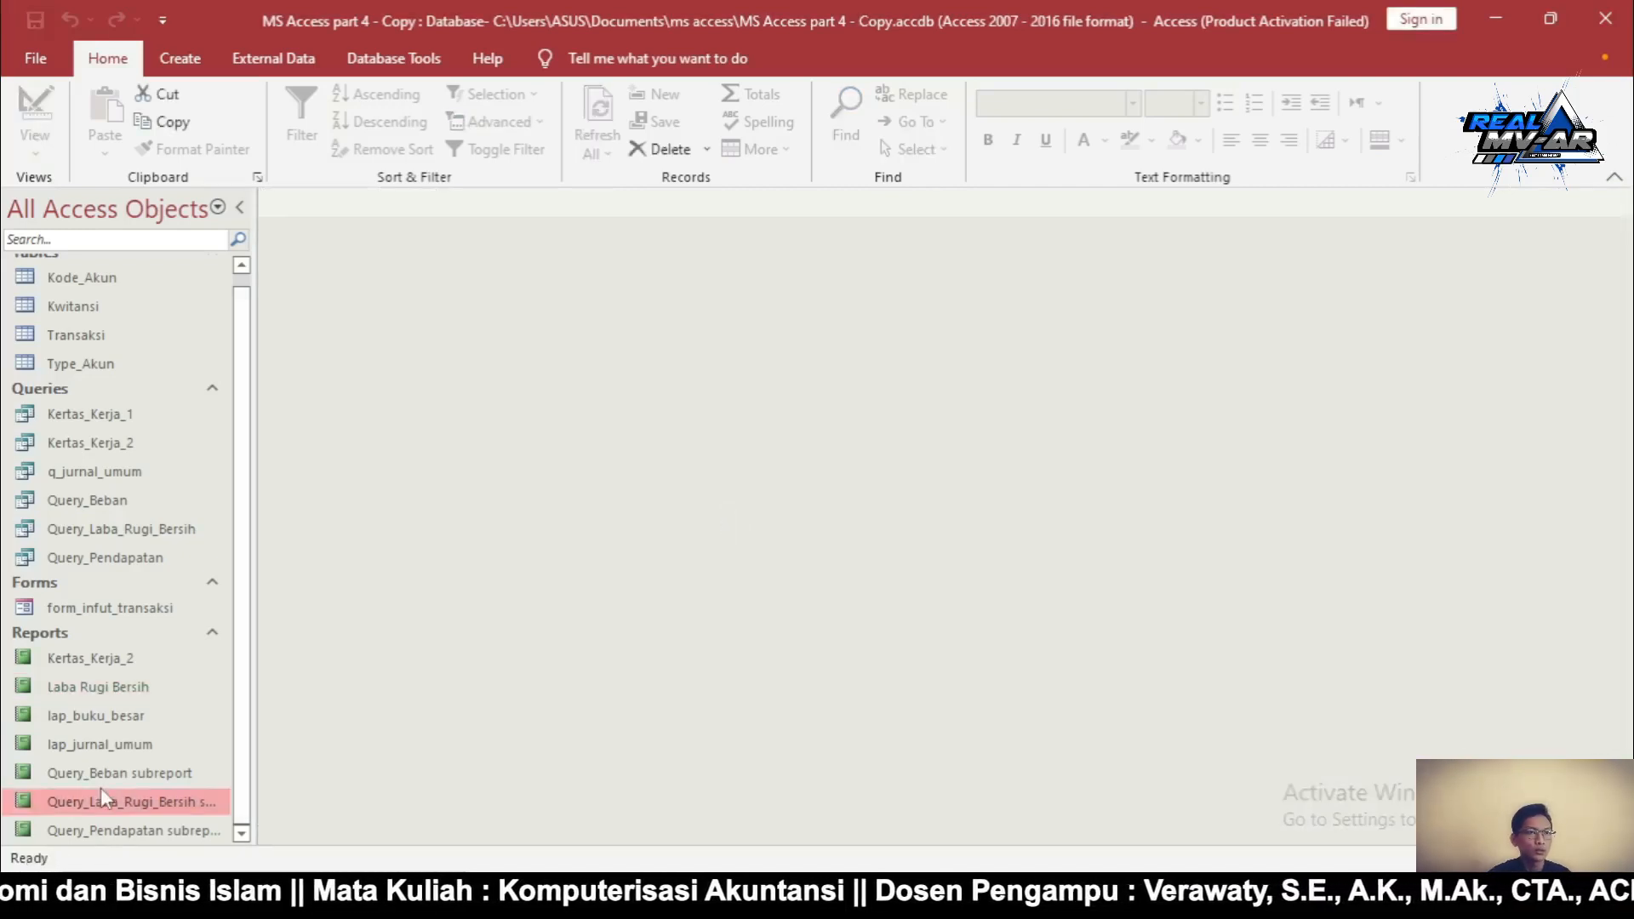
{"action": "right_click", "coordinate": [100, 790]}
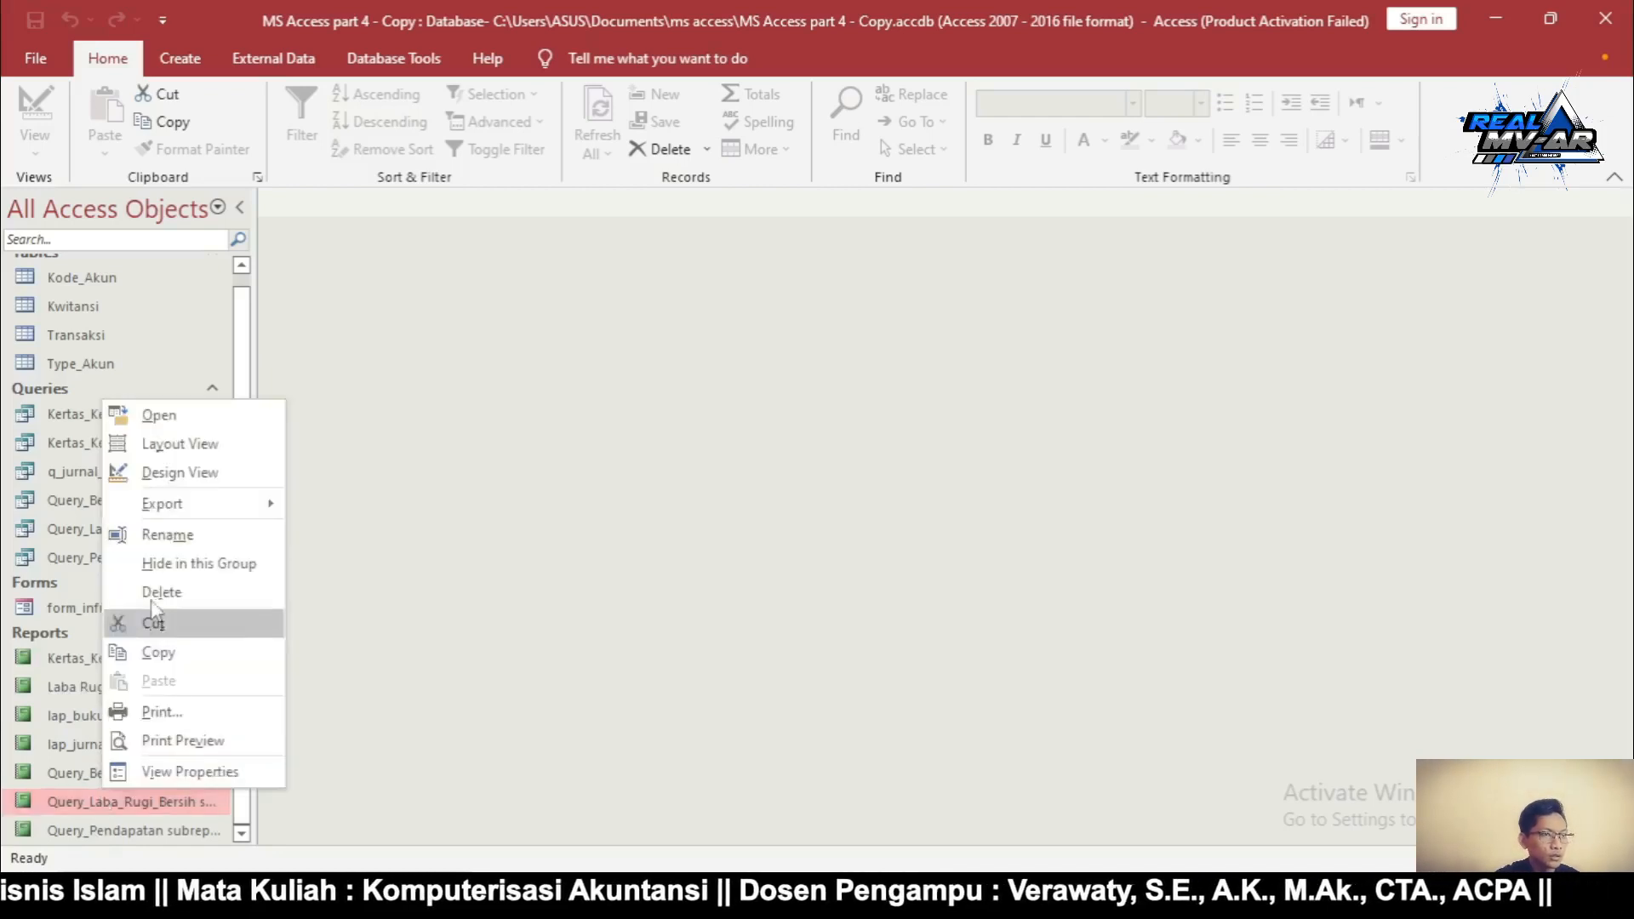
{"action": "left_click", "coordinate": [166, 477]}
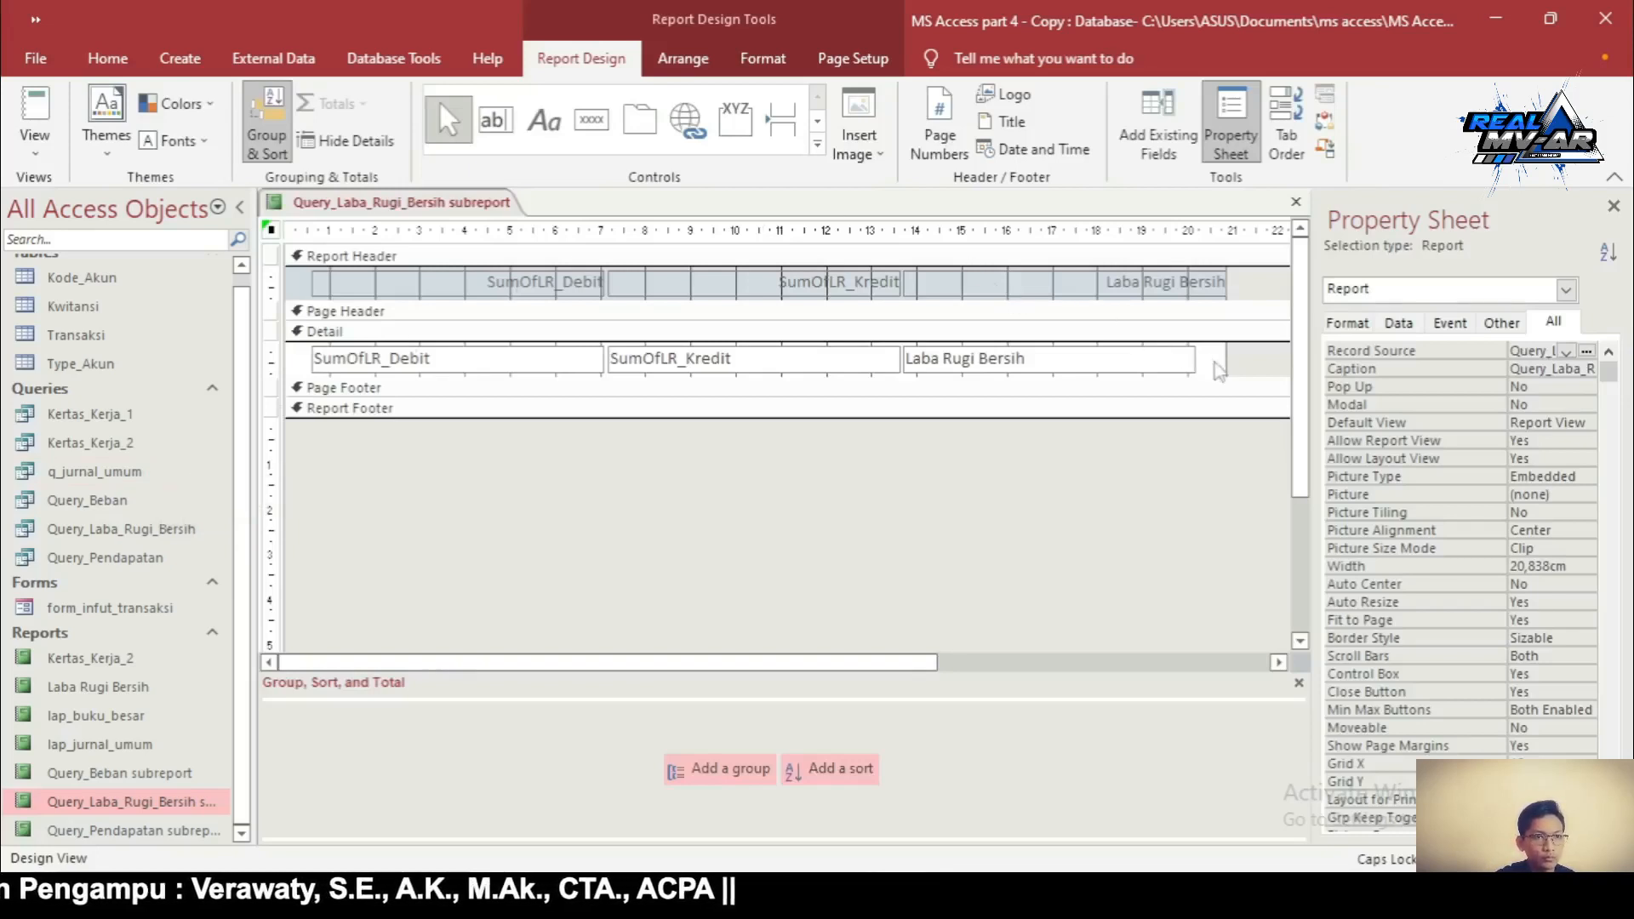
Put all Report Header labels and Detail fields into a tabular layout and set their control padding to None
{"action": "left_click", "coordinate": [1242, 372]}
{"action": "left_click_drag", "start_coordinate": [1241, 372], "coordinate": [437, 281]}
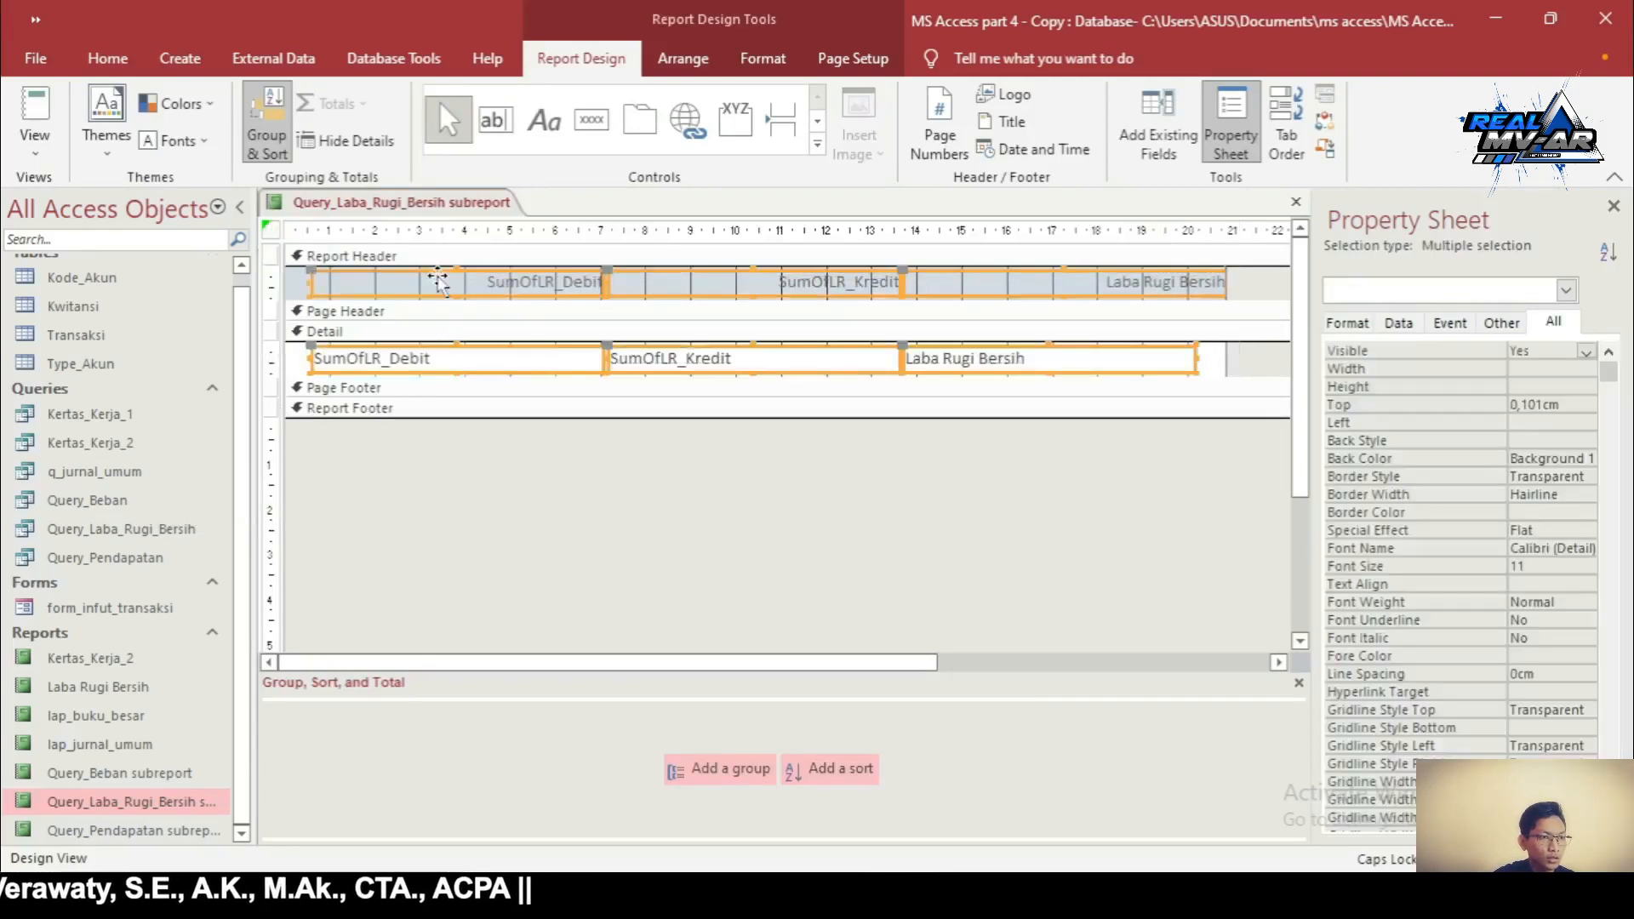
{"action": "left_click", "coordinate": [683, 58]}
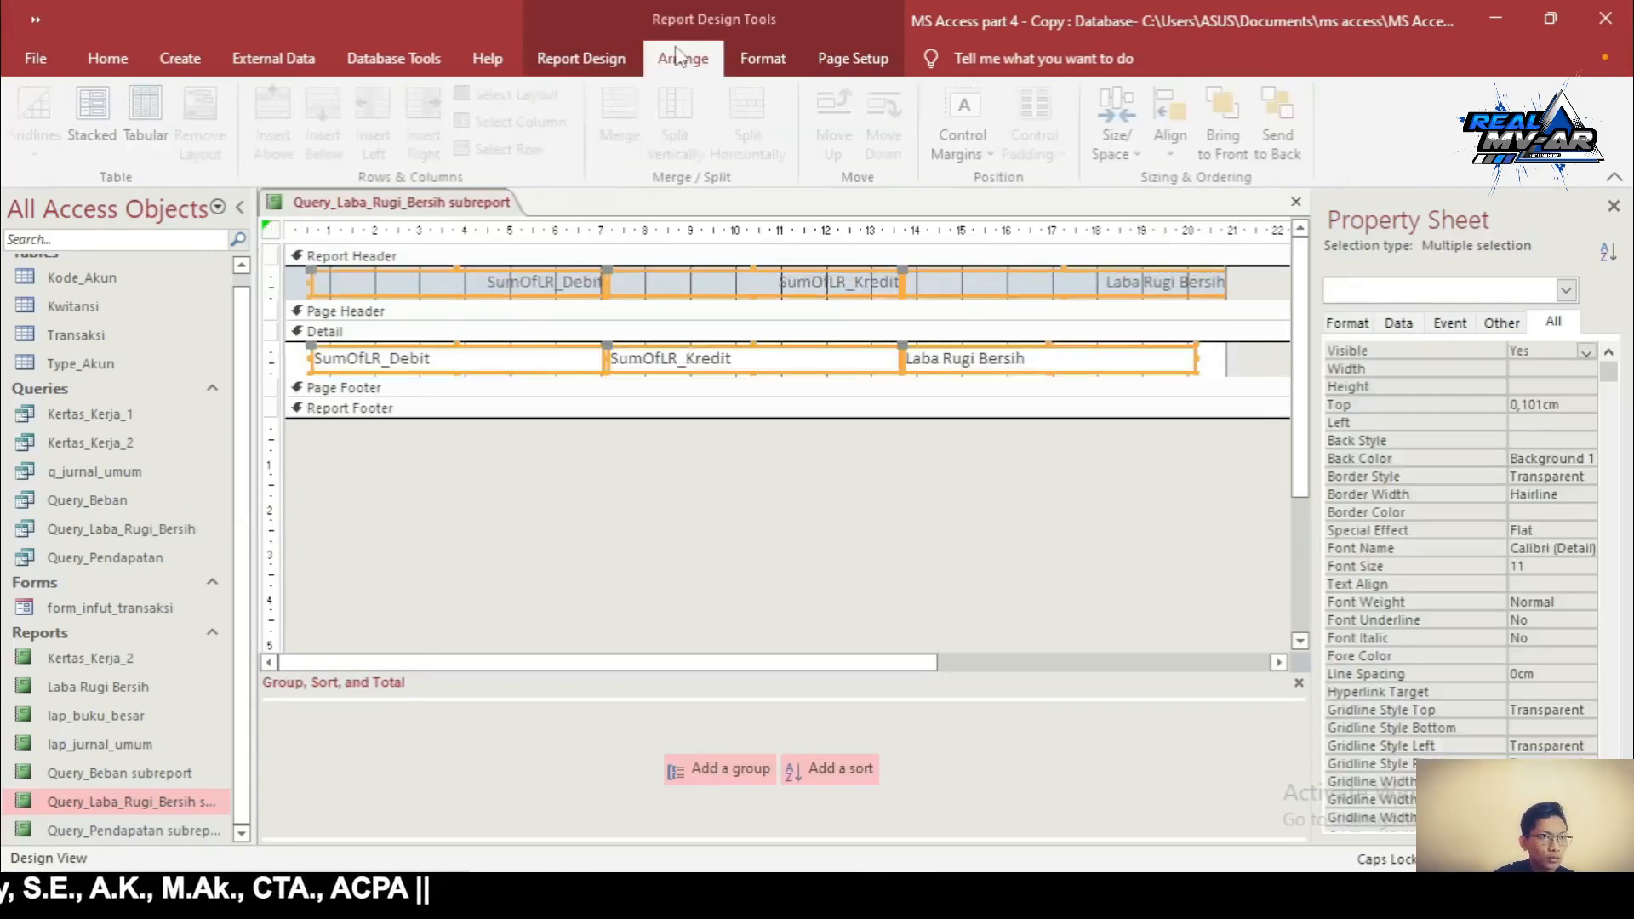
{"action": "left_click", "coordinate": [152, 106]}
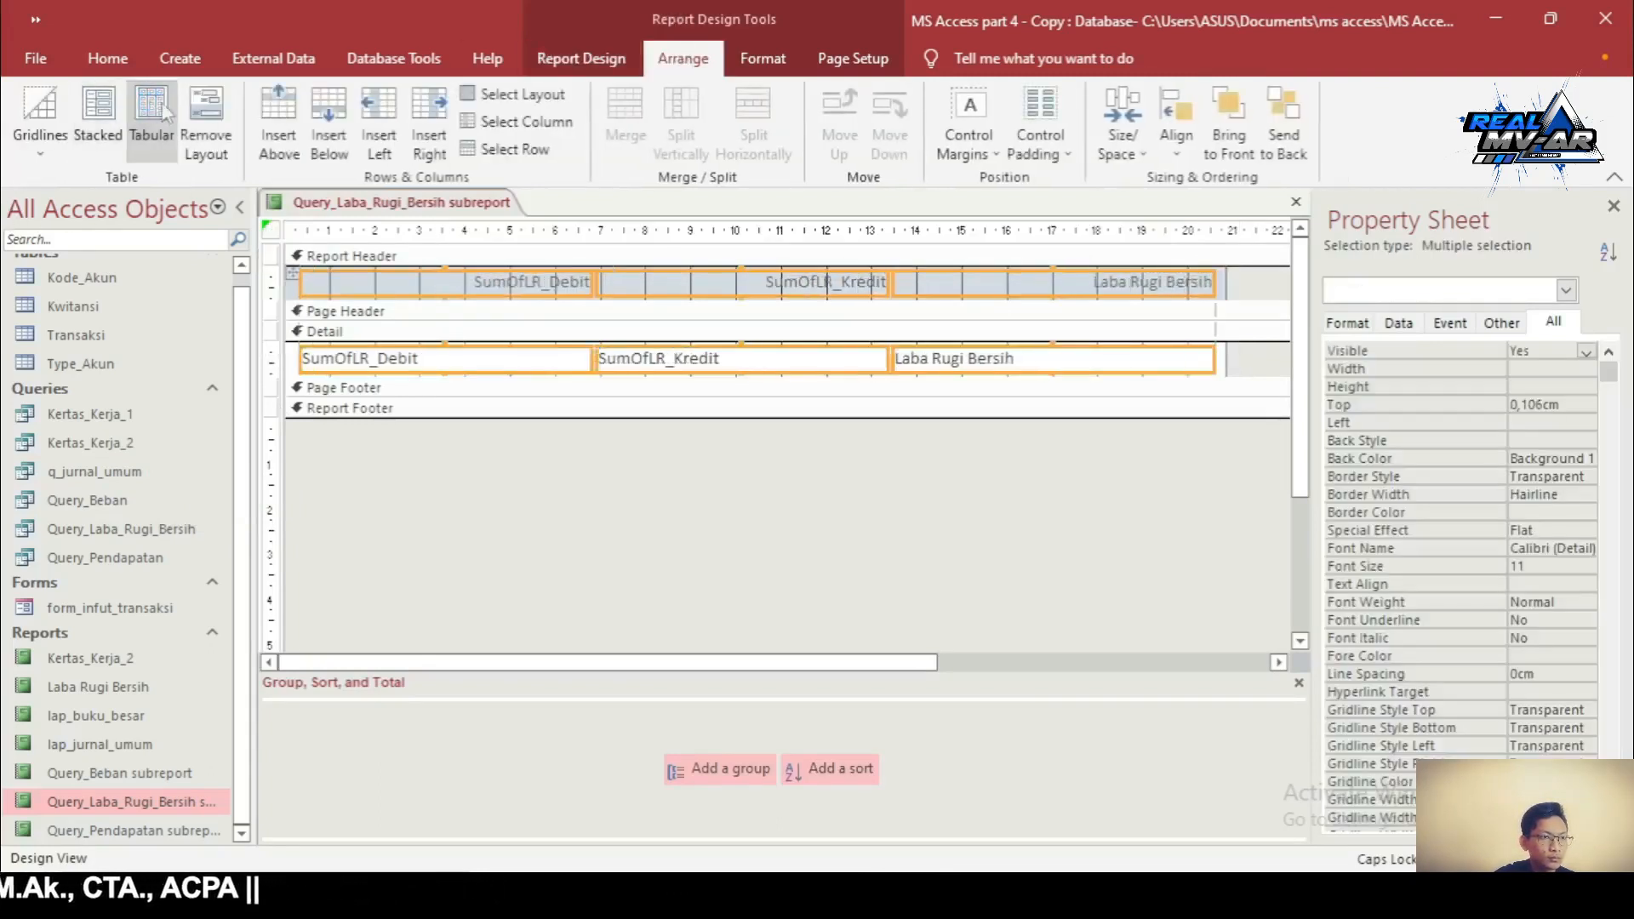
{"action": "left_click", "coordinate": [1040, 128]}
{"action": "left_click", "coordinate": [1078, 194]}
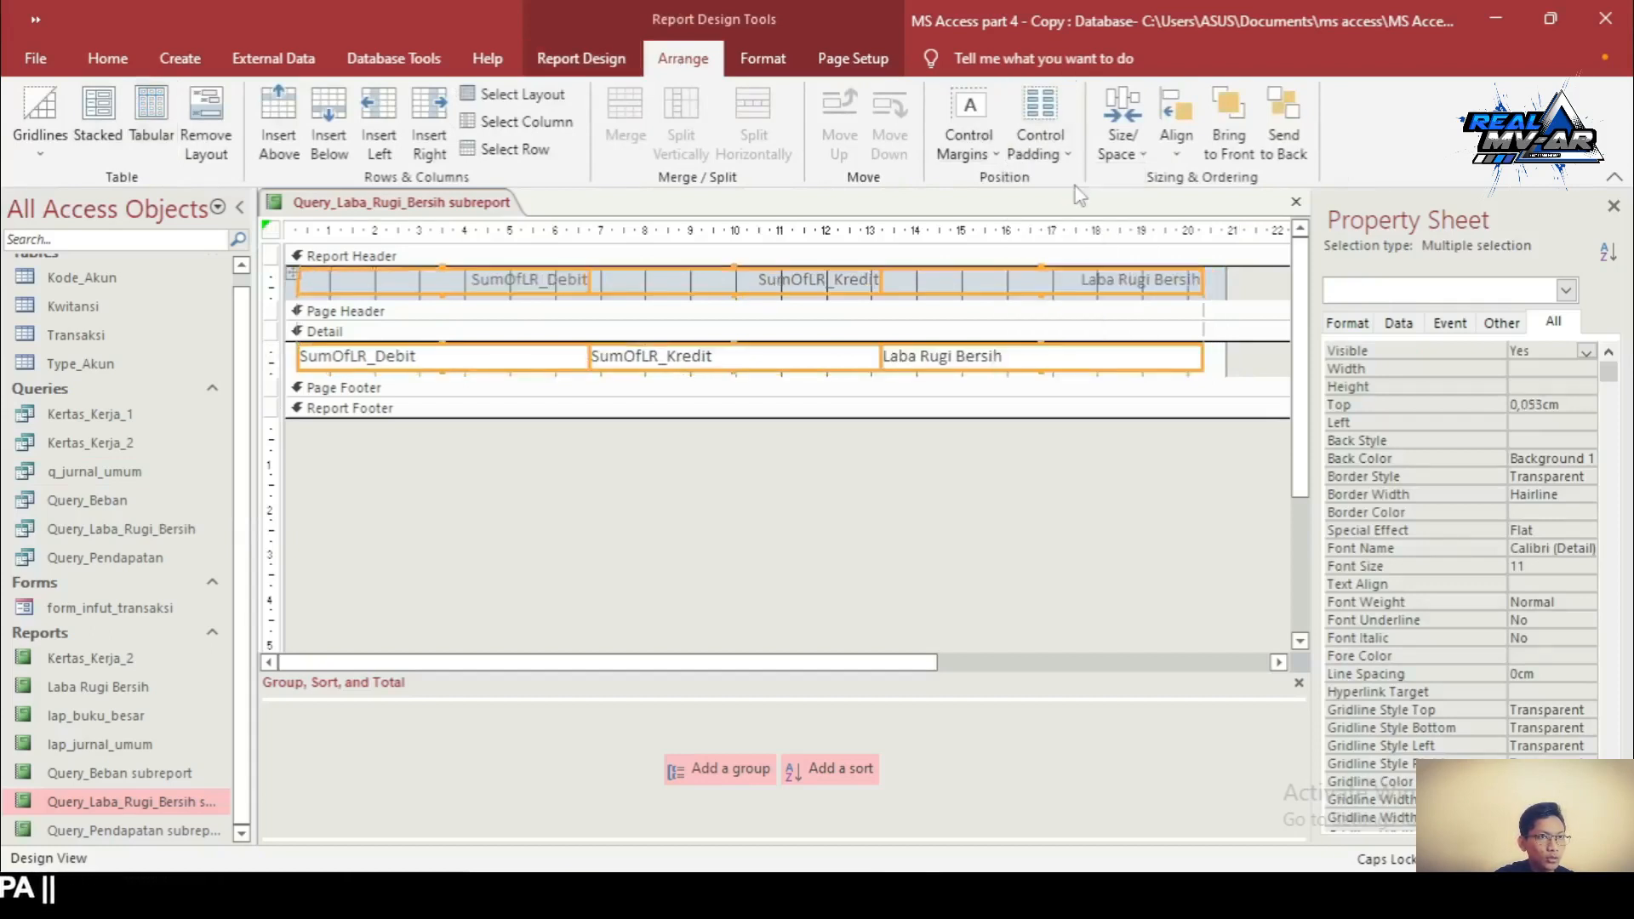
{"action": "left_click", "coordinate": [952, 432]}
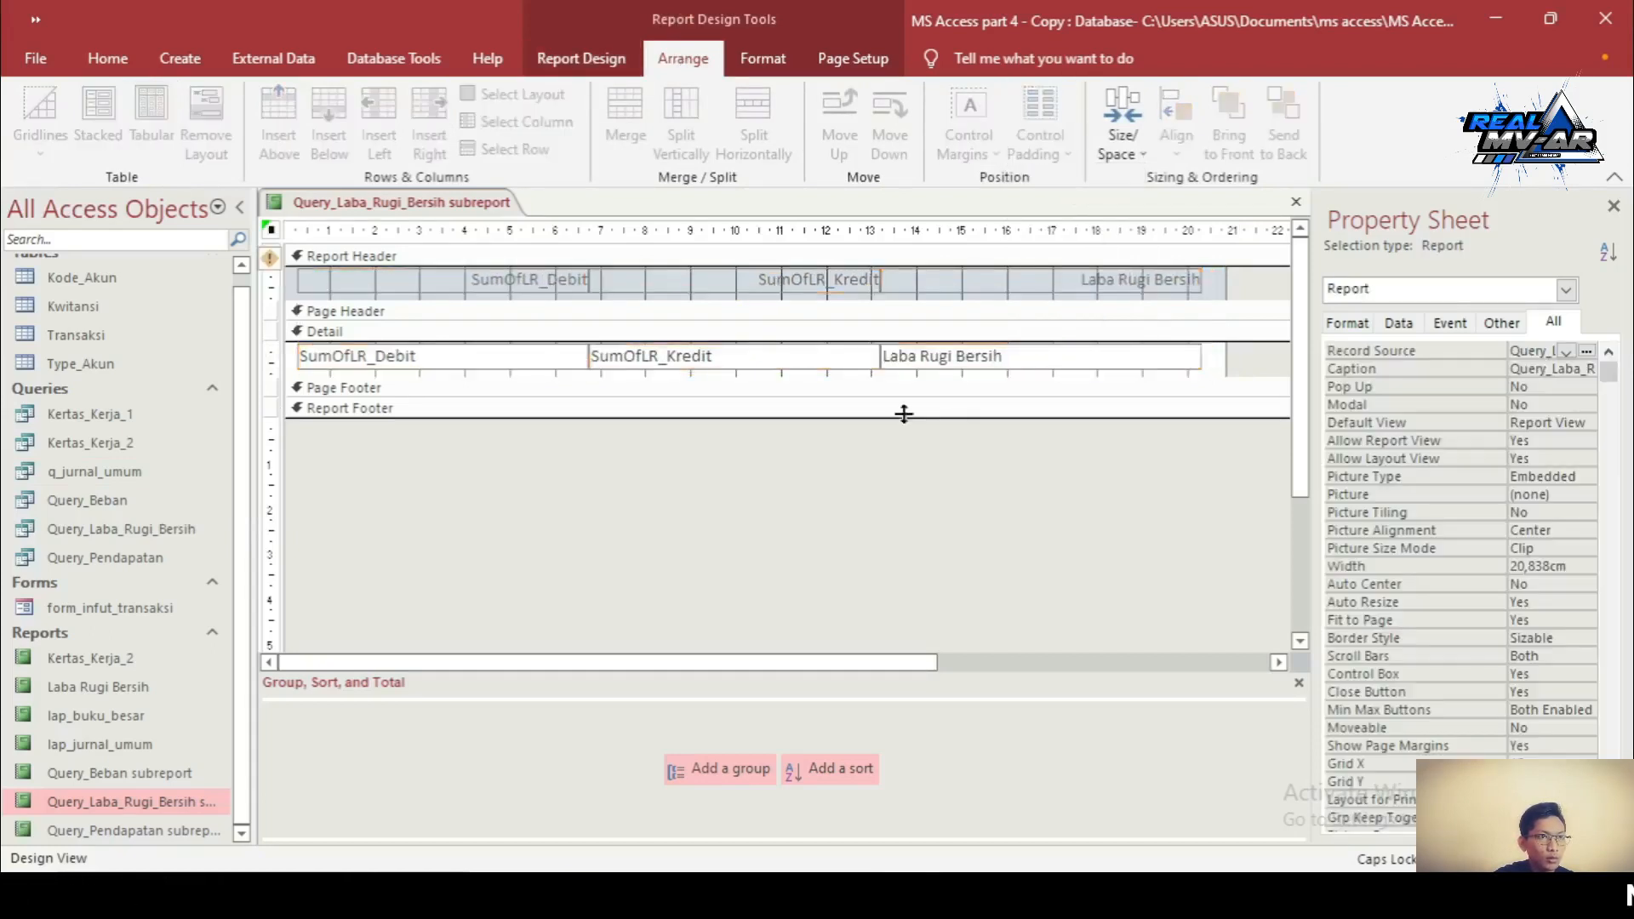
Delete the SumOfLR_Debit and SumOfLR_Kredit fields from the Detail section
{"action": "left_click", "coordinate": [750, 355]}
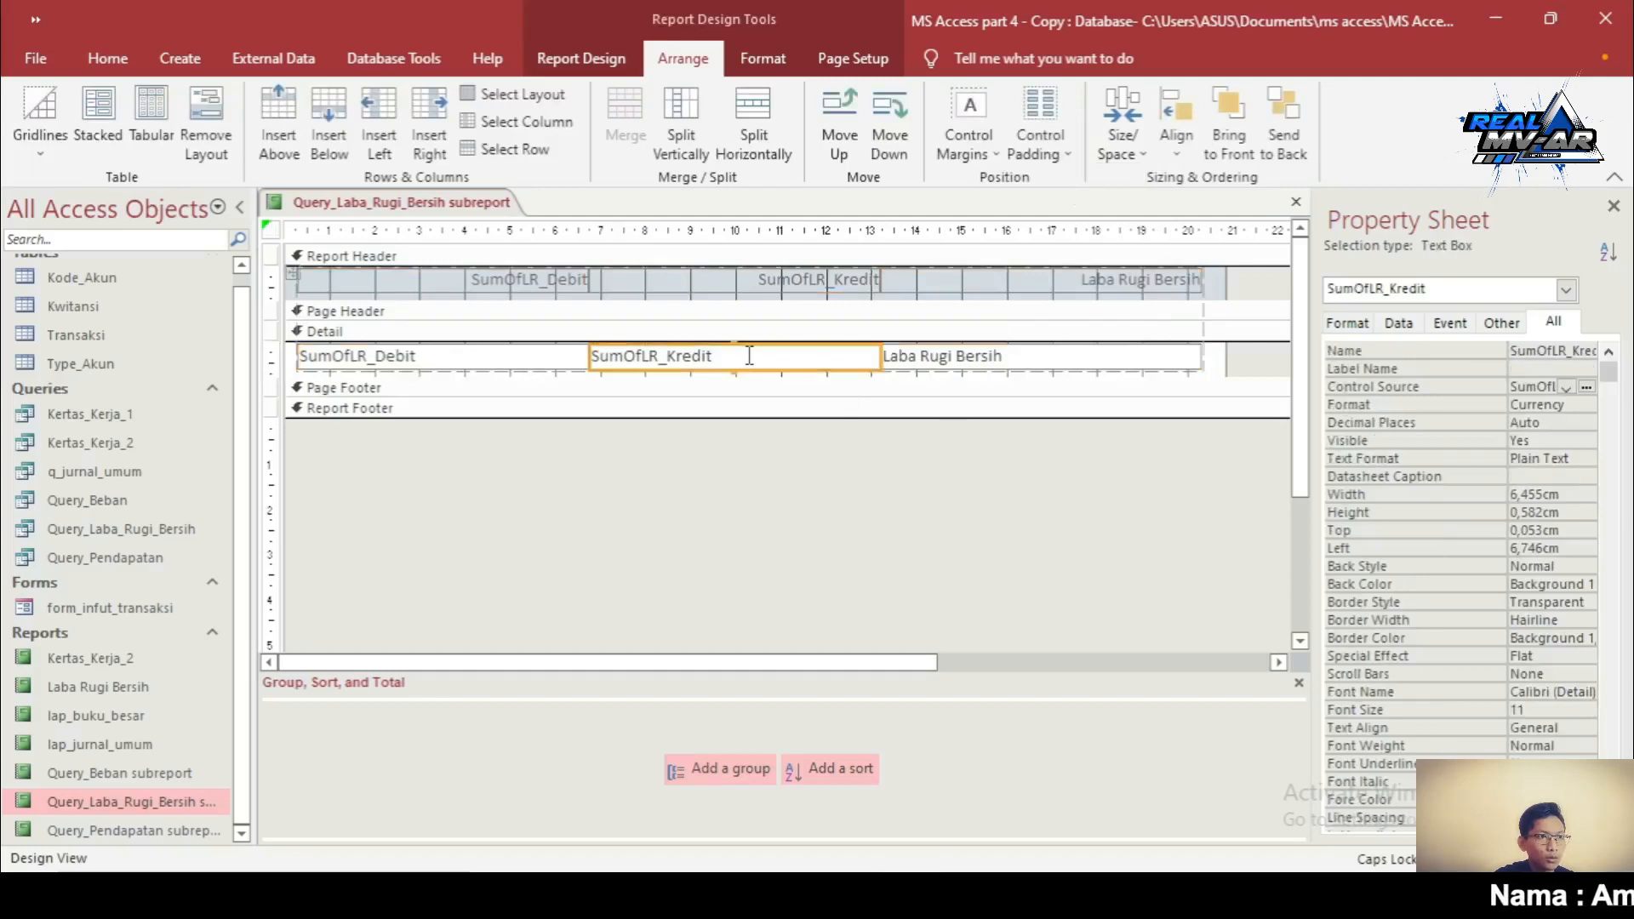
{"action": "left_click", "coordinate": [469, 357], "text": "shift"}
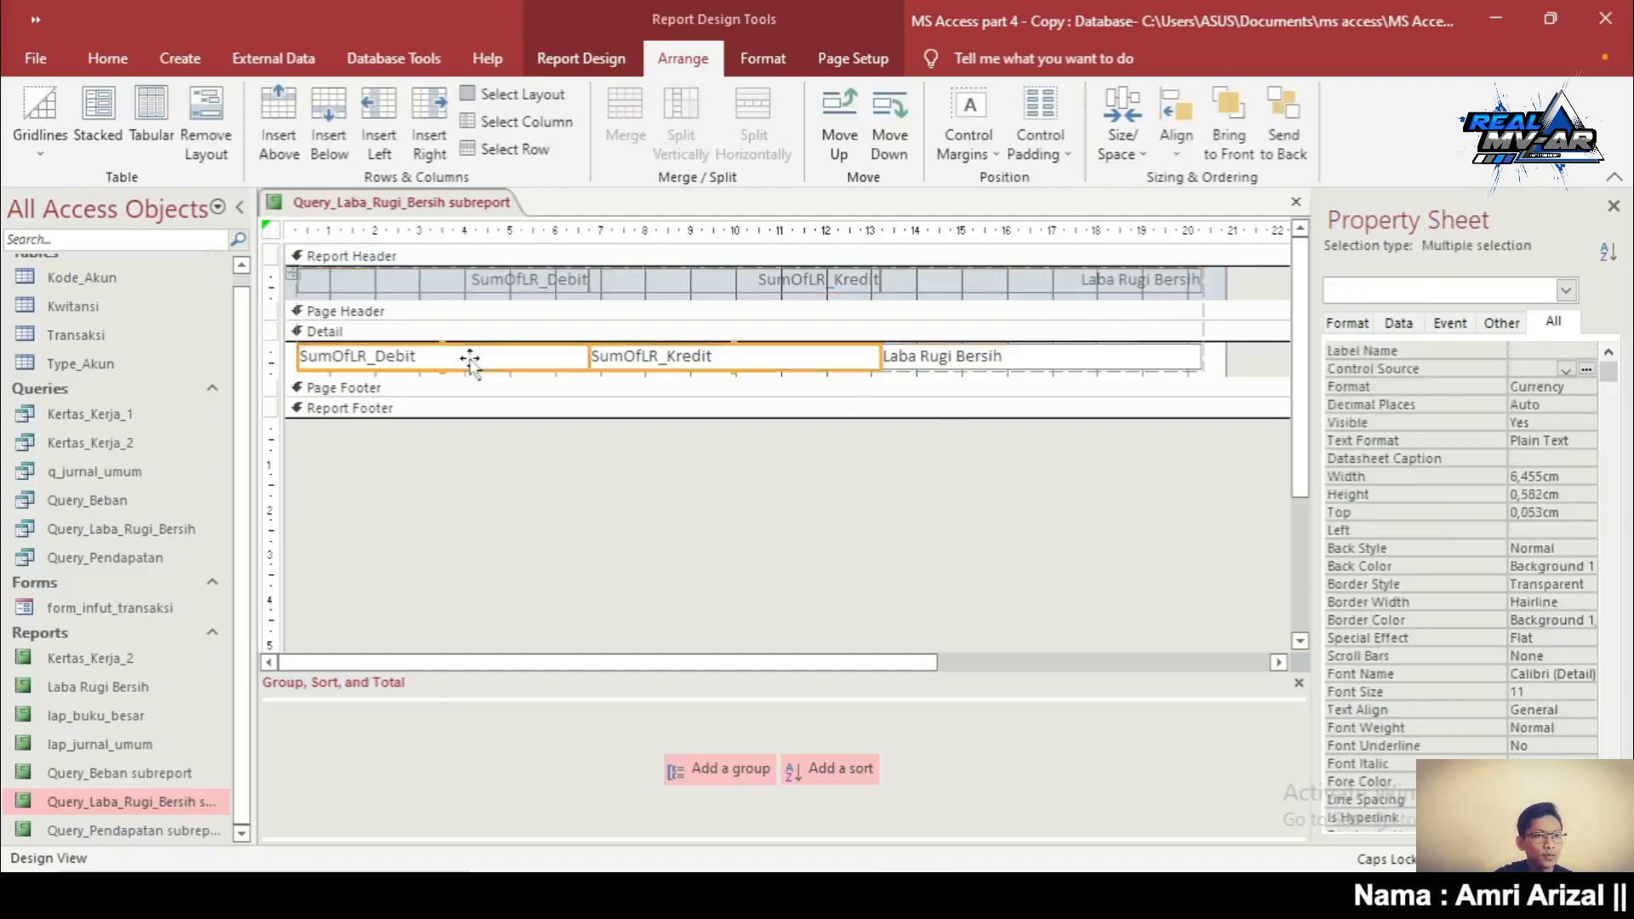
{"action": "key", "text": "Delete"}
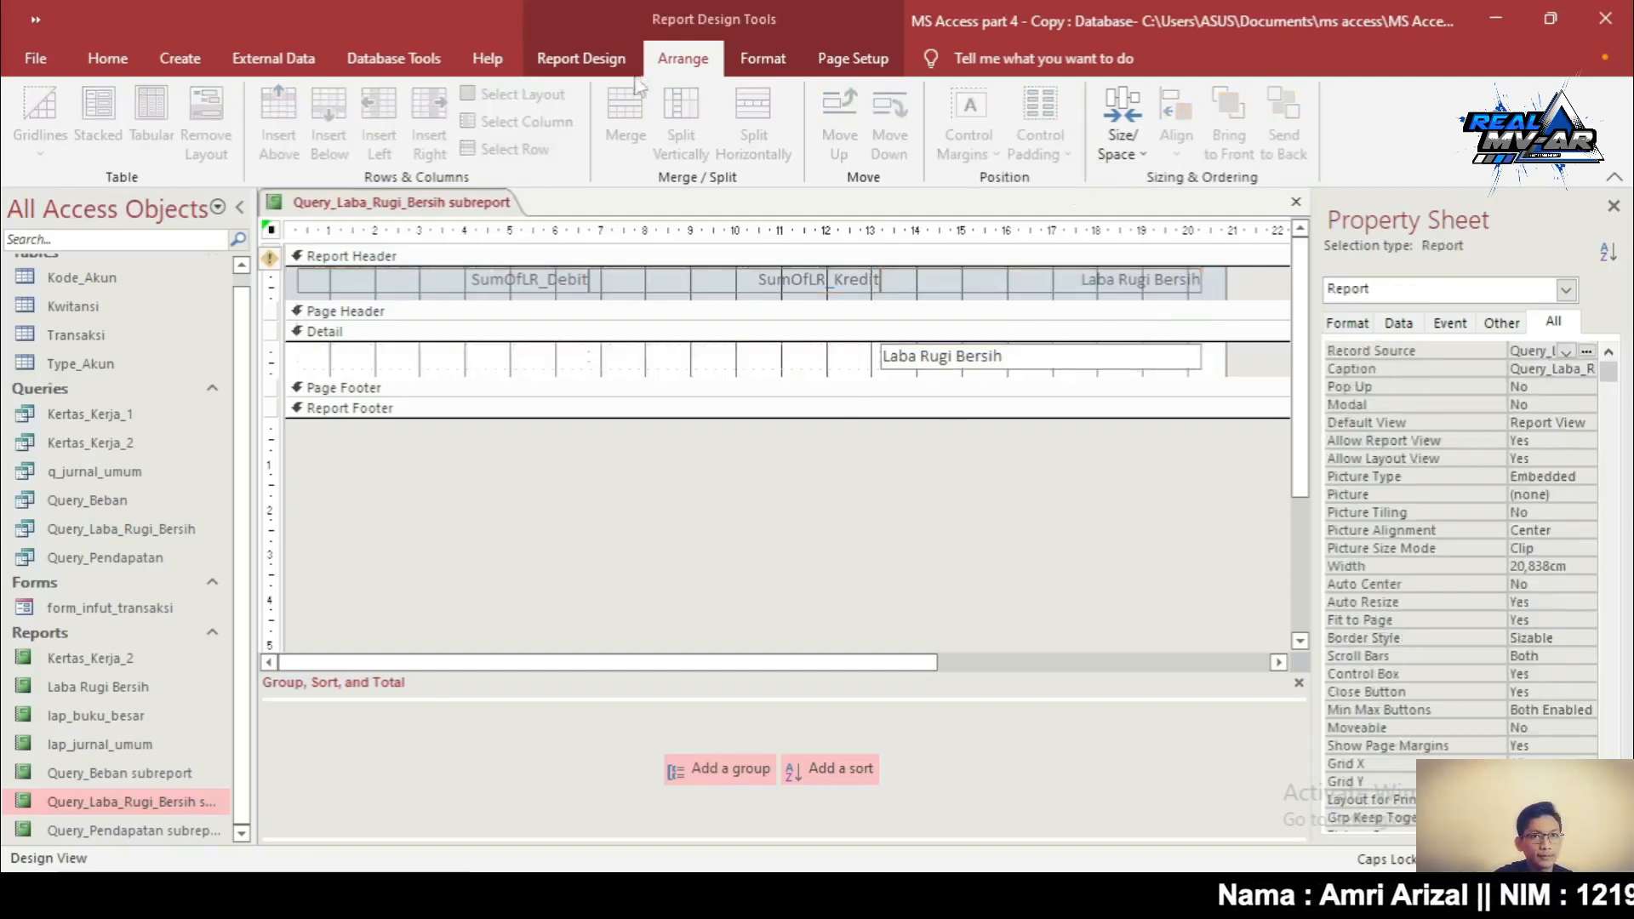
Add a label reading LABA RUGI BERSIH to the Detail section and place it in the first empty layout cell
{"action": "left_click", "coordinate": [581, 58]}
{"action": "left_click", "coordinate": [544, 120]}
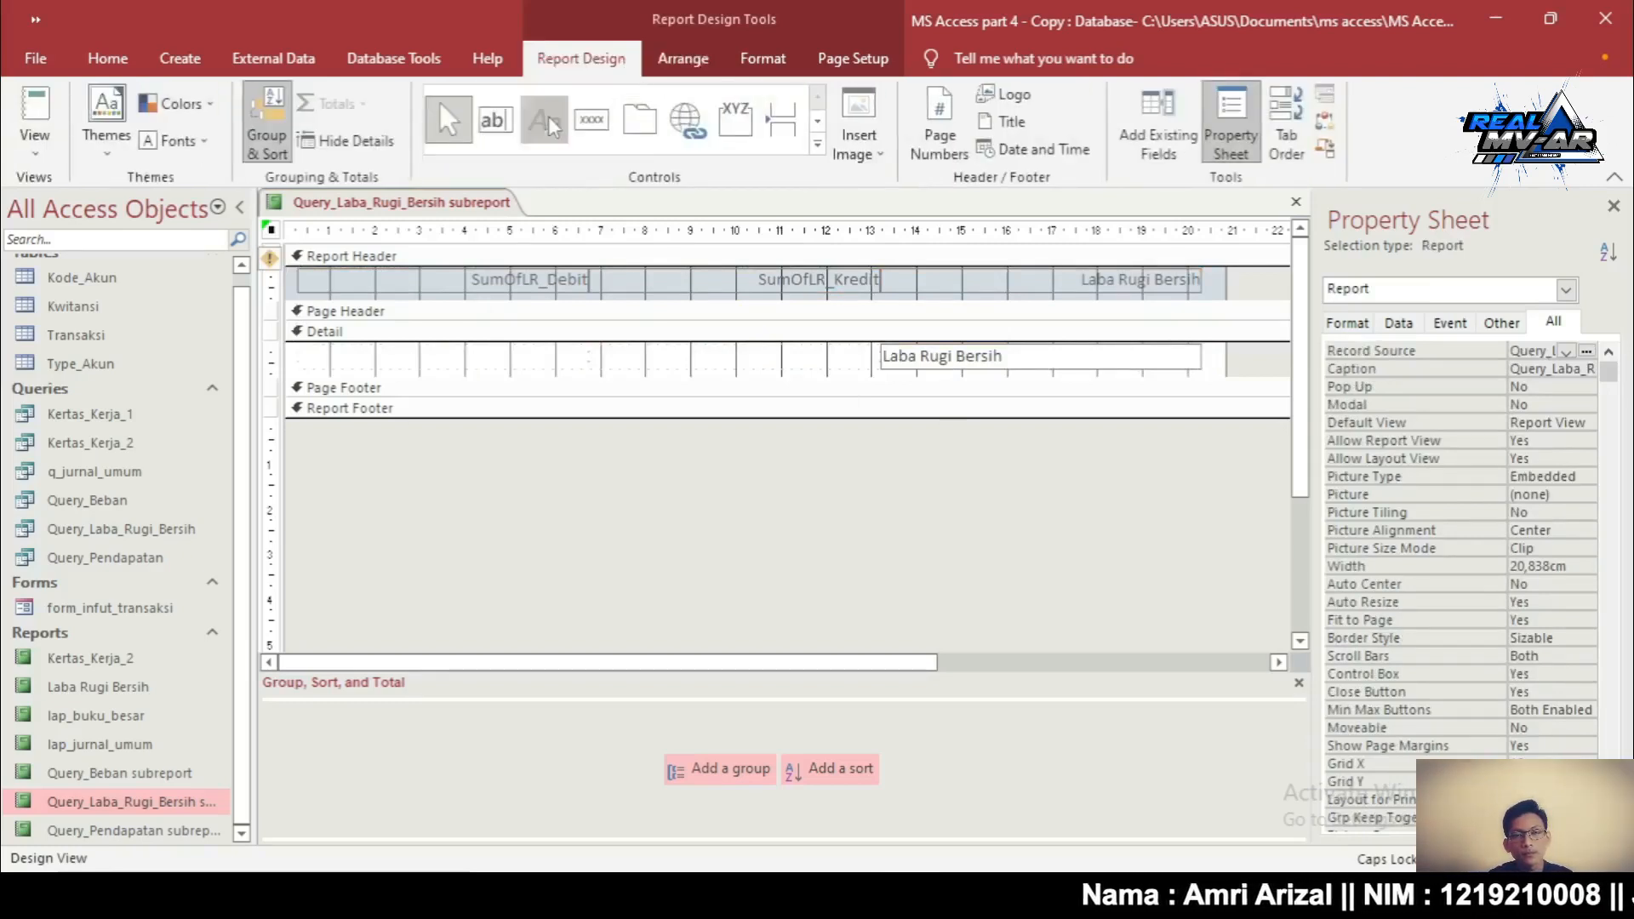
{"action": "left_click", "coordinate": [450, 363]}
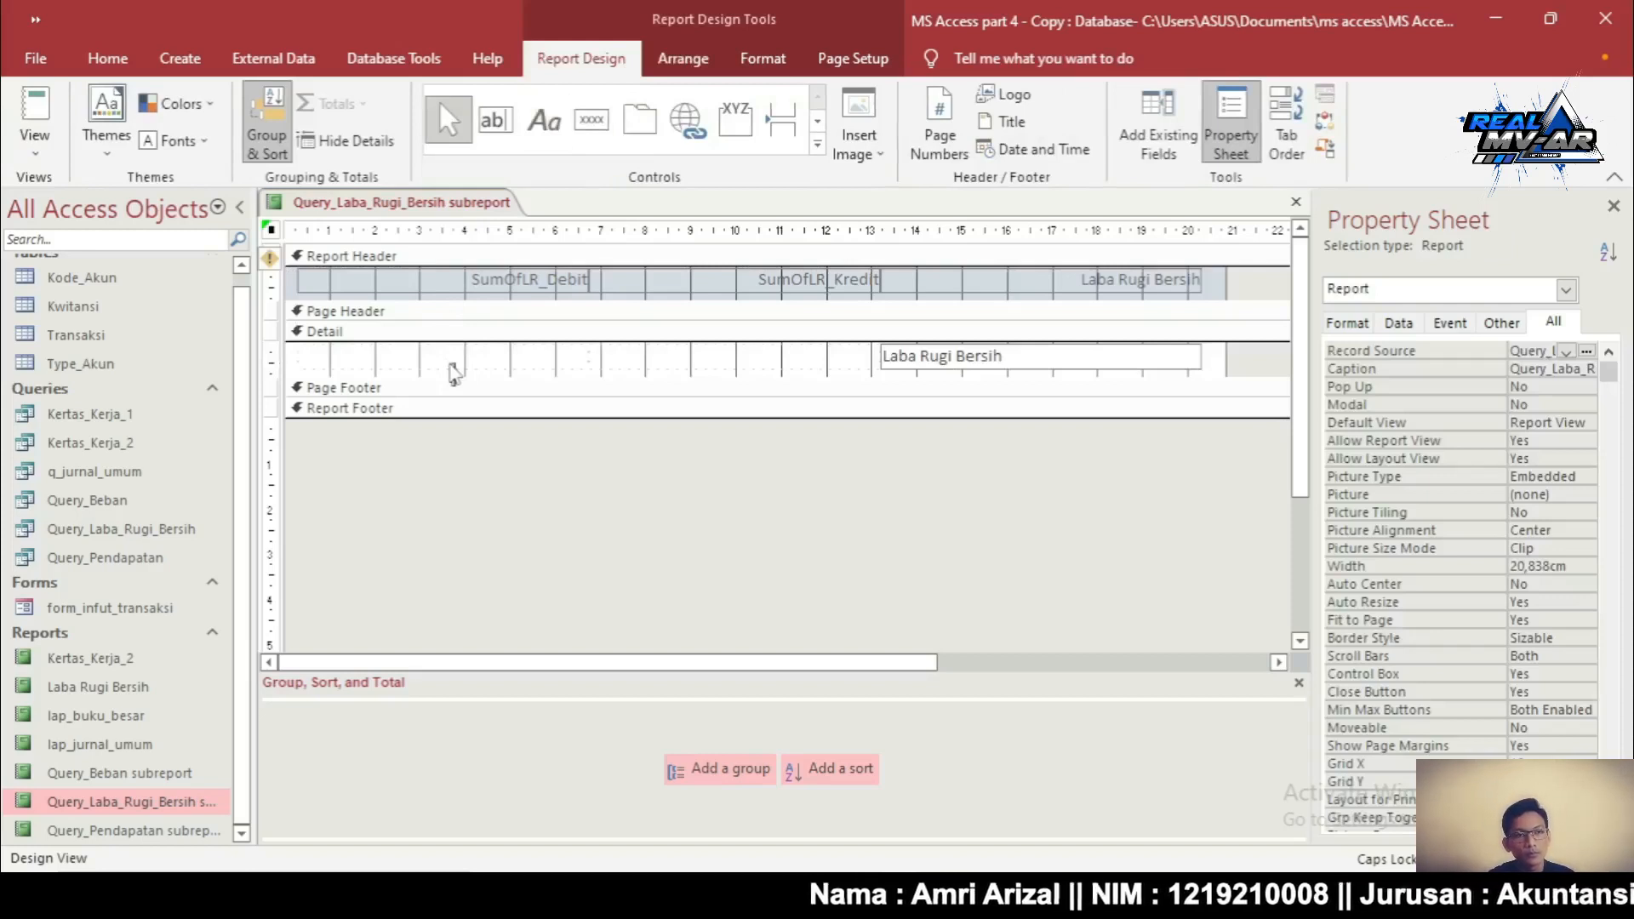
{"action": "type", "text": "LABA RU"}
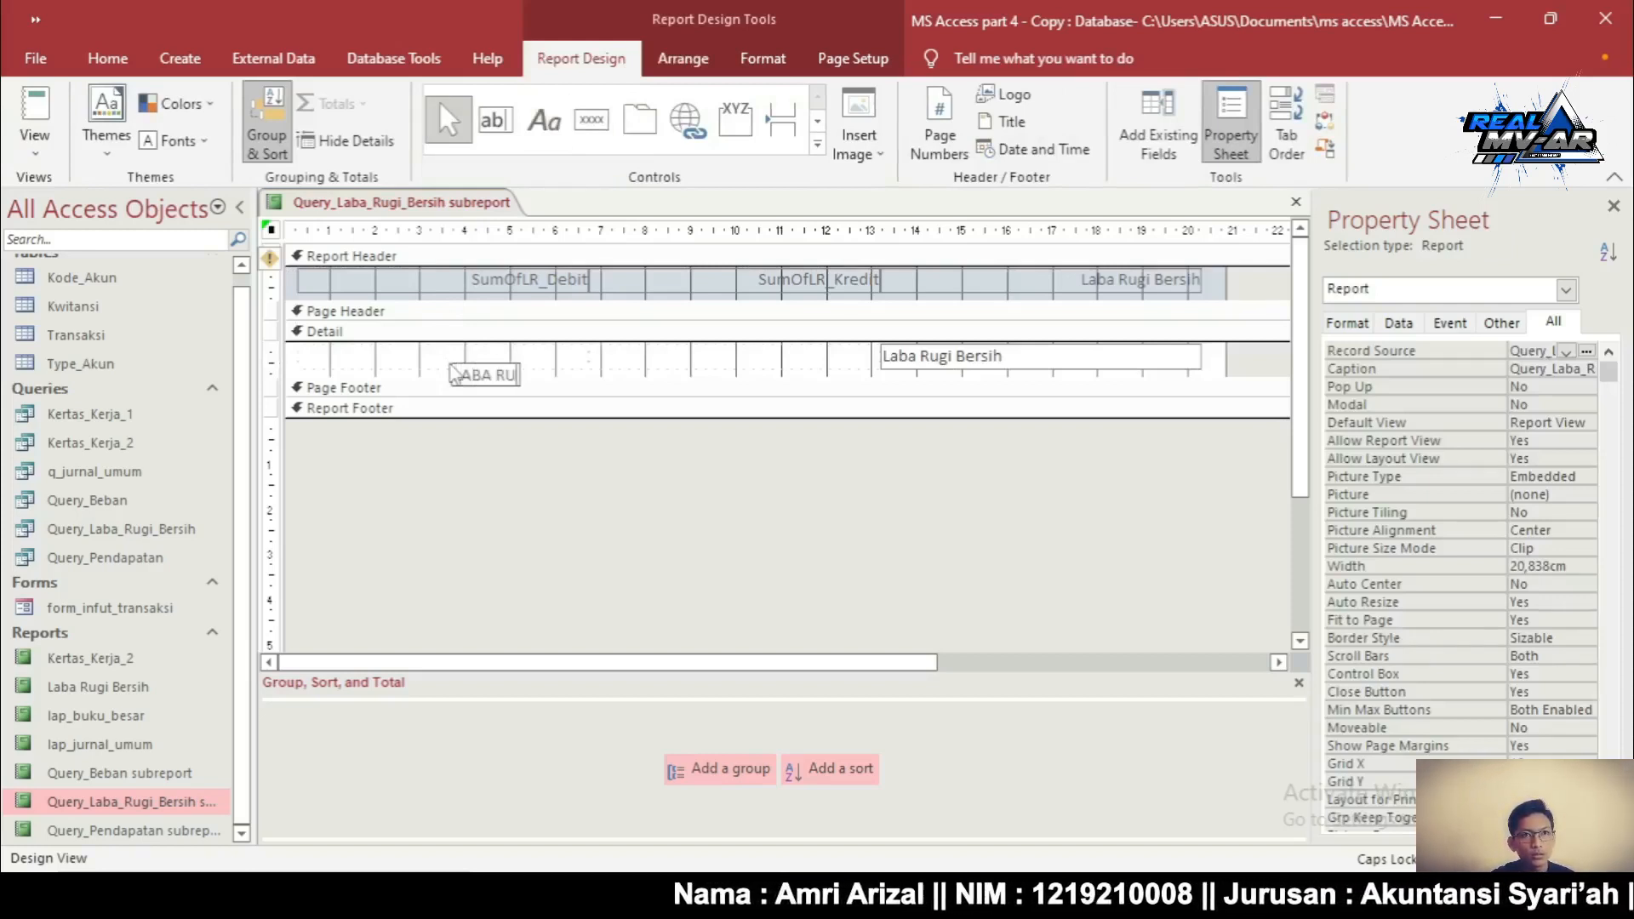
{"action": "type", "text": "GI BERSIH"}
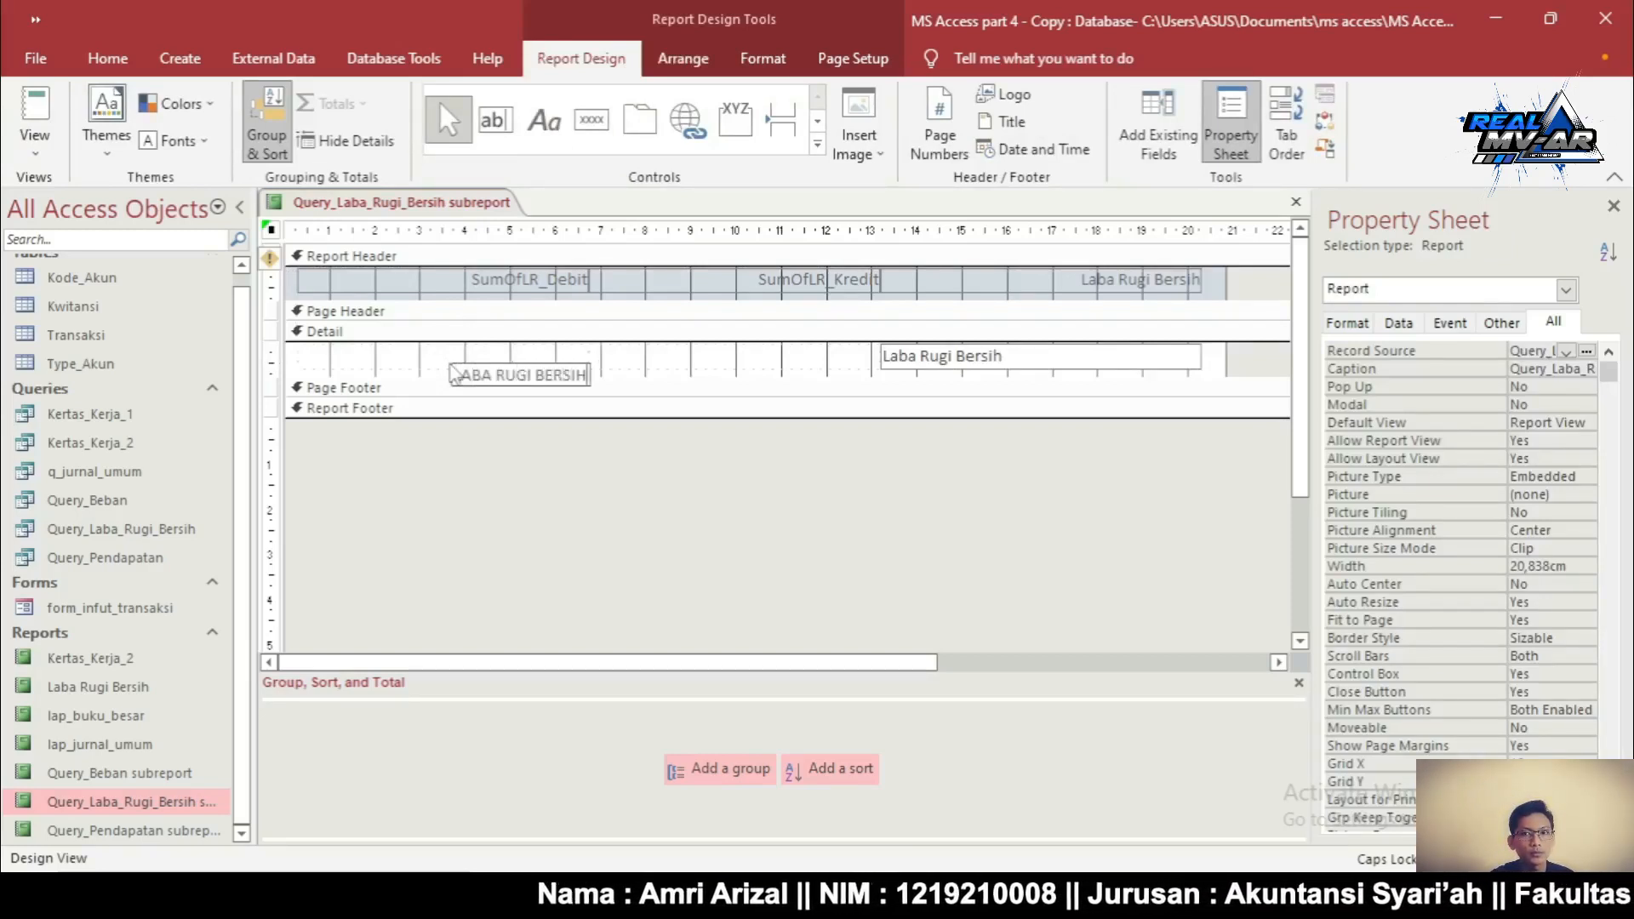
{"action": "left_click", "coordinate": [493, 377]}
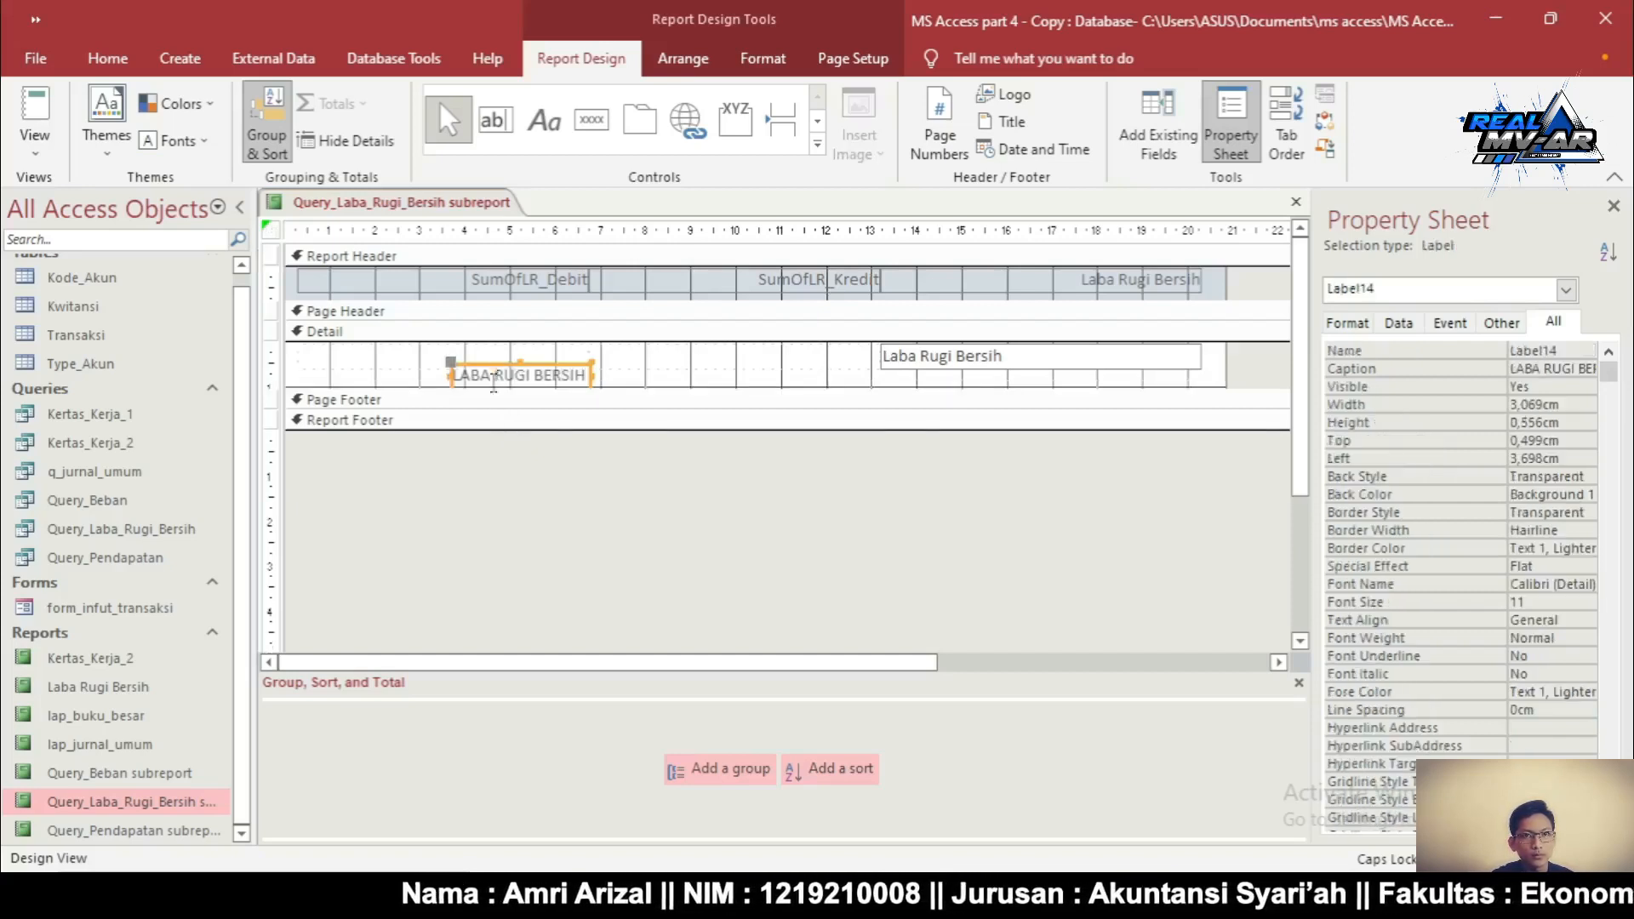
{"action": "left_click_drag", "start_coordinate": [479, 364], "coordinate": [387, 354]}
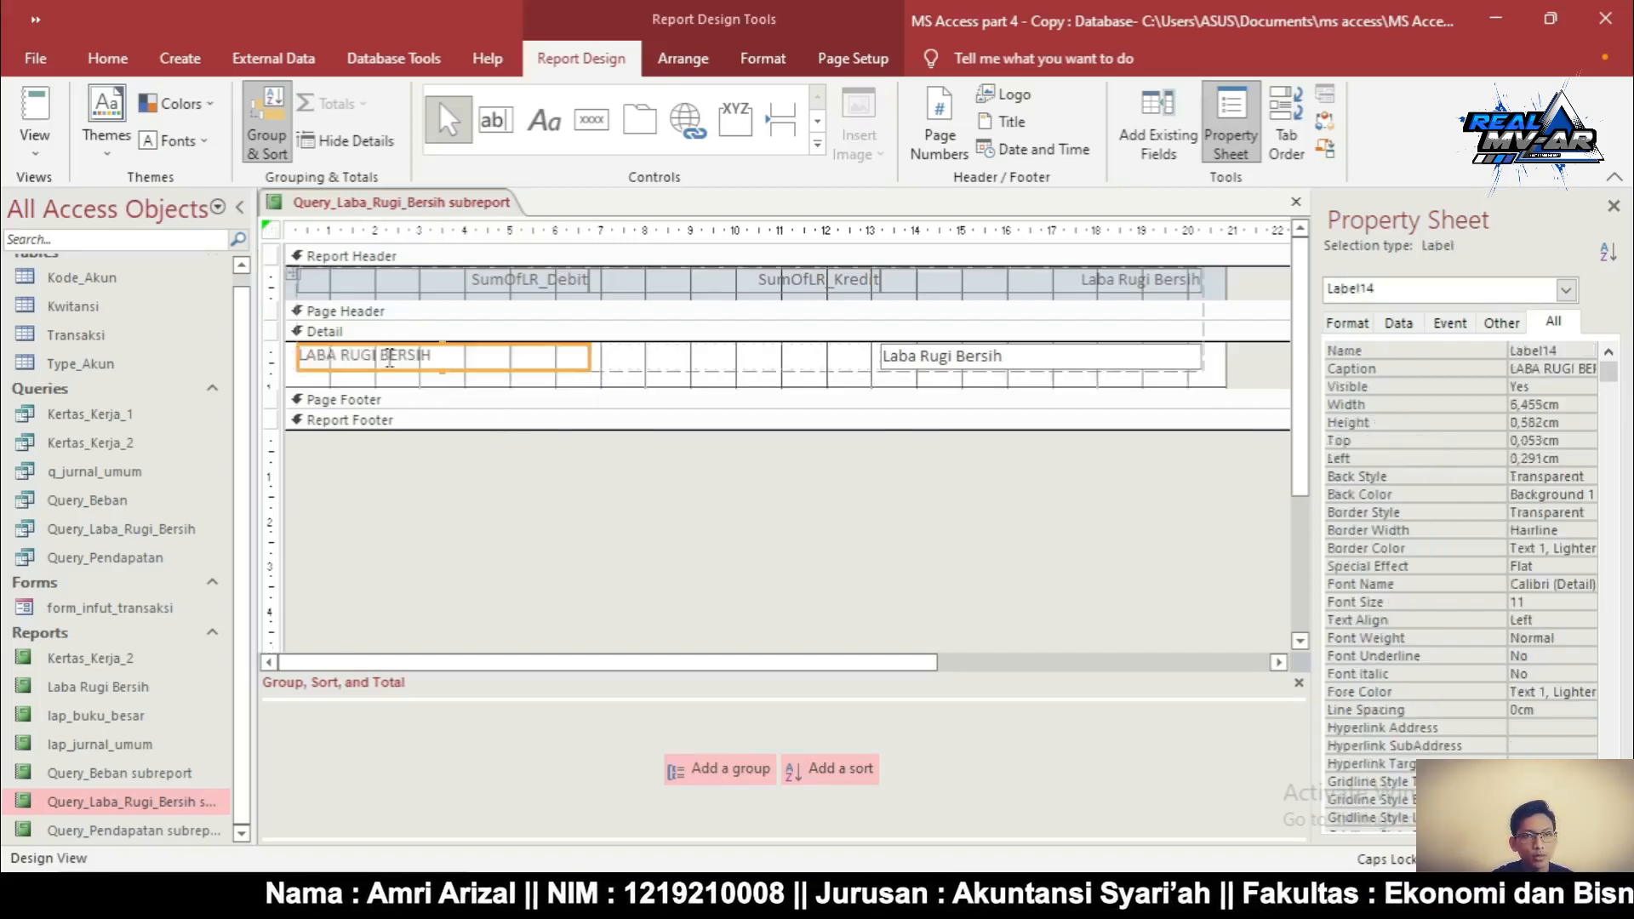
Merge the LABA RUGI BERSIH label with the empty cell beside it and shrink the Detail section to fit the row
{"action": "left_click", "coordinate": [660, 357], "text": "ctrl"}
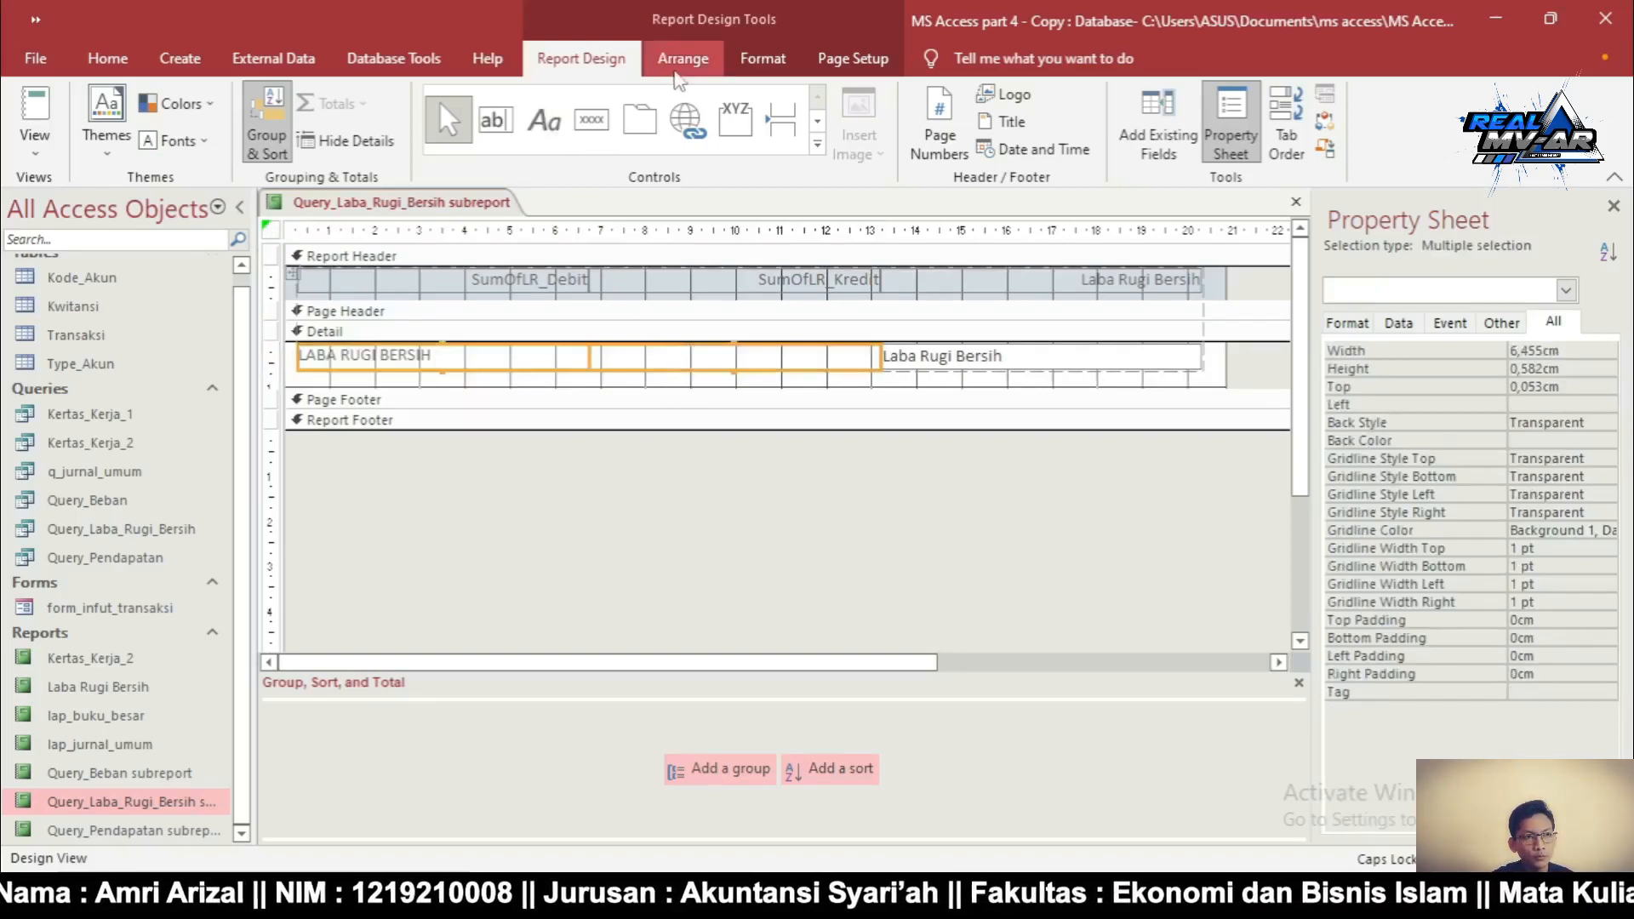
{"action": "left_click", "coordinate": [678, 68]}
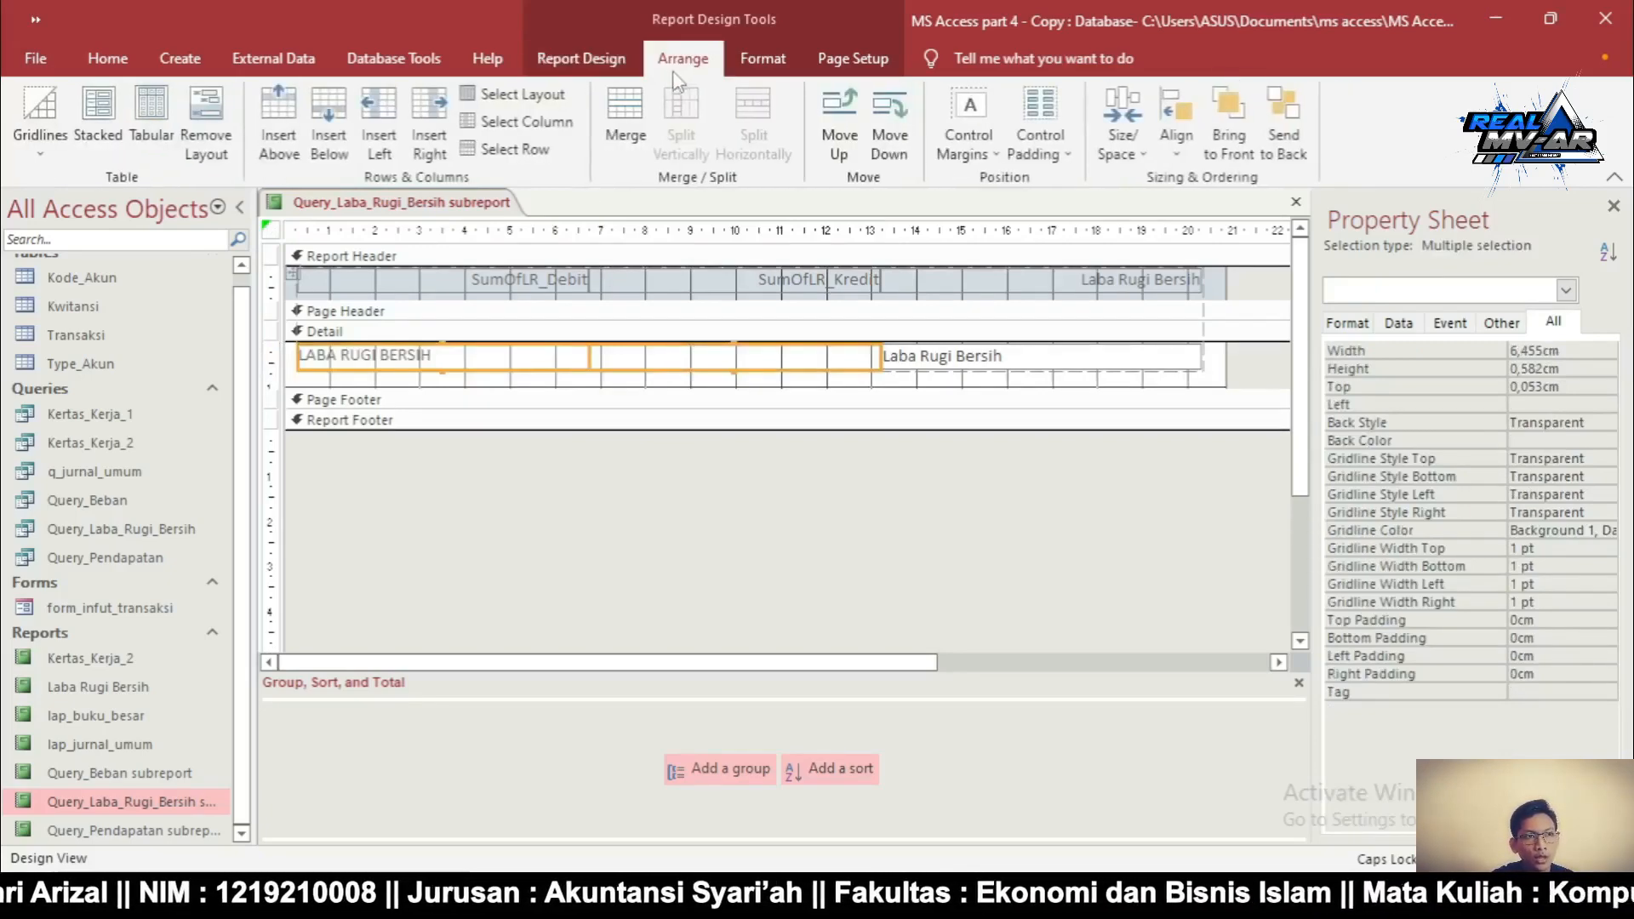
{"action": "left_click", "coordinate": [642, 113]}
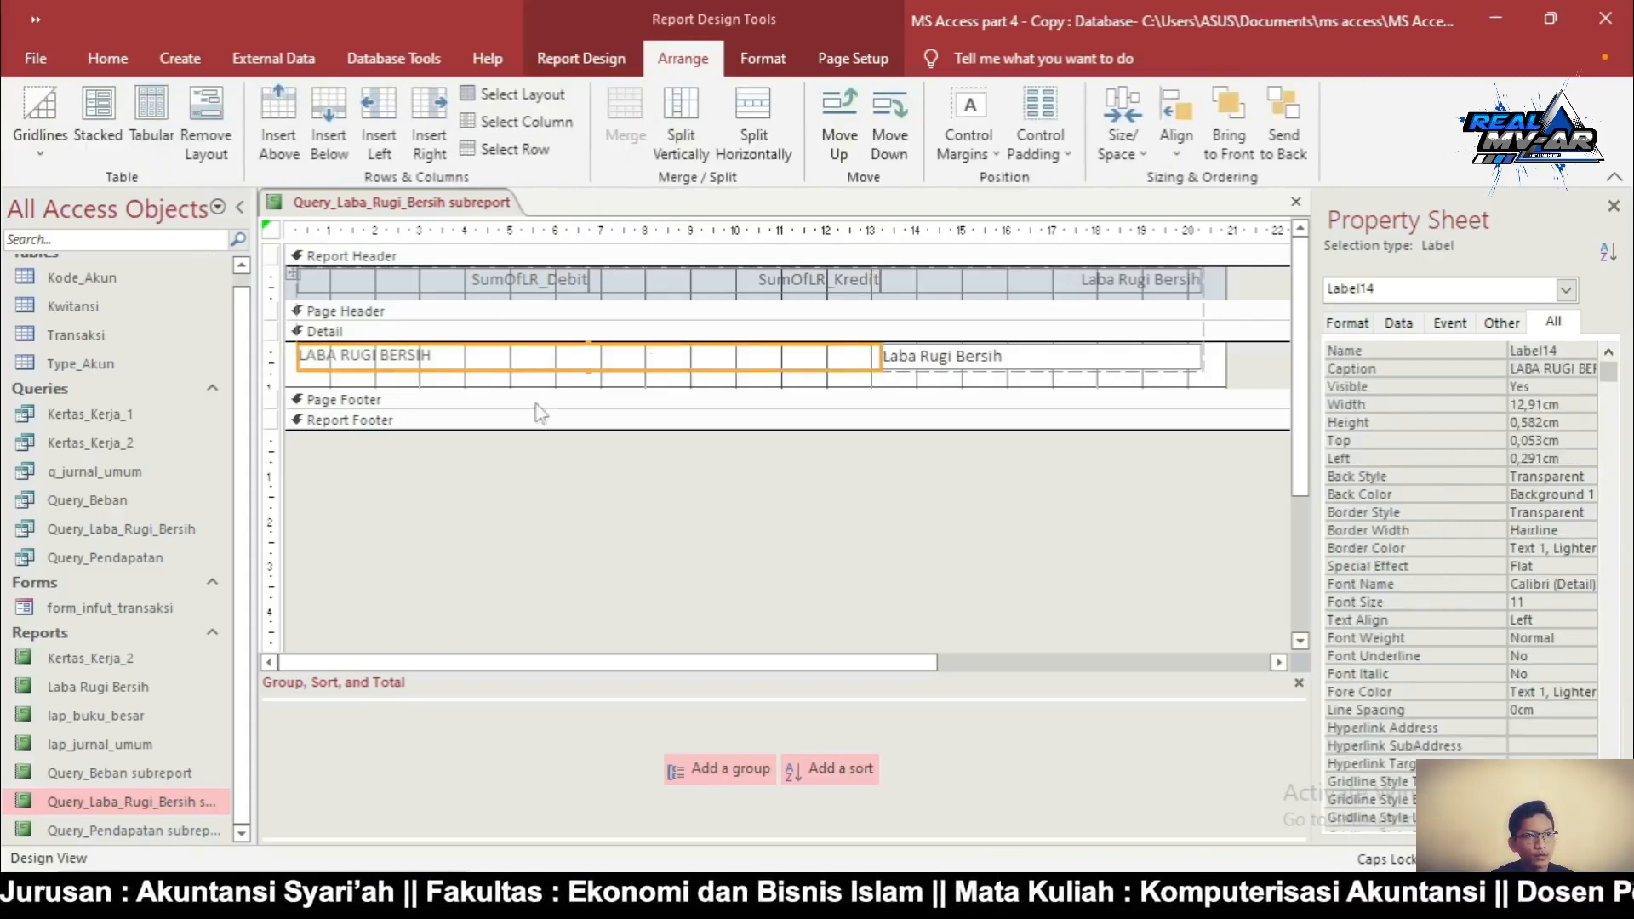
{"action": "left_click_drag", "start_coordinate": [532, 387], "coordinate": [532, 375]}
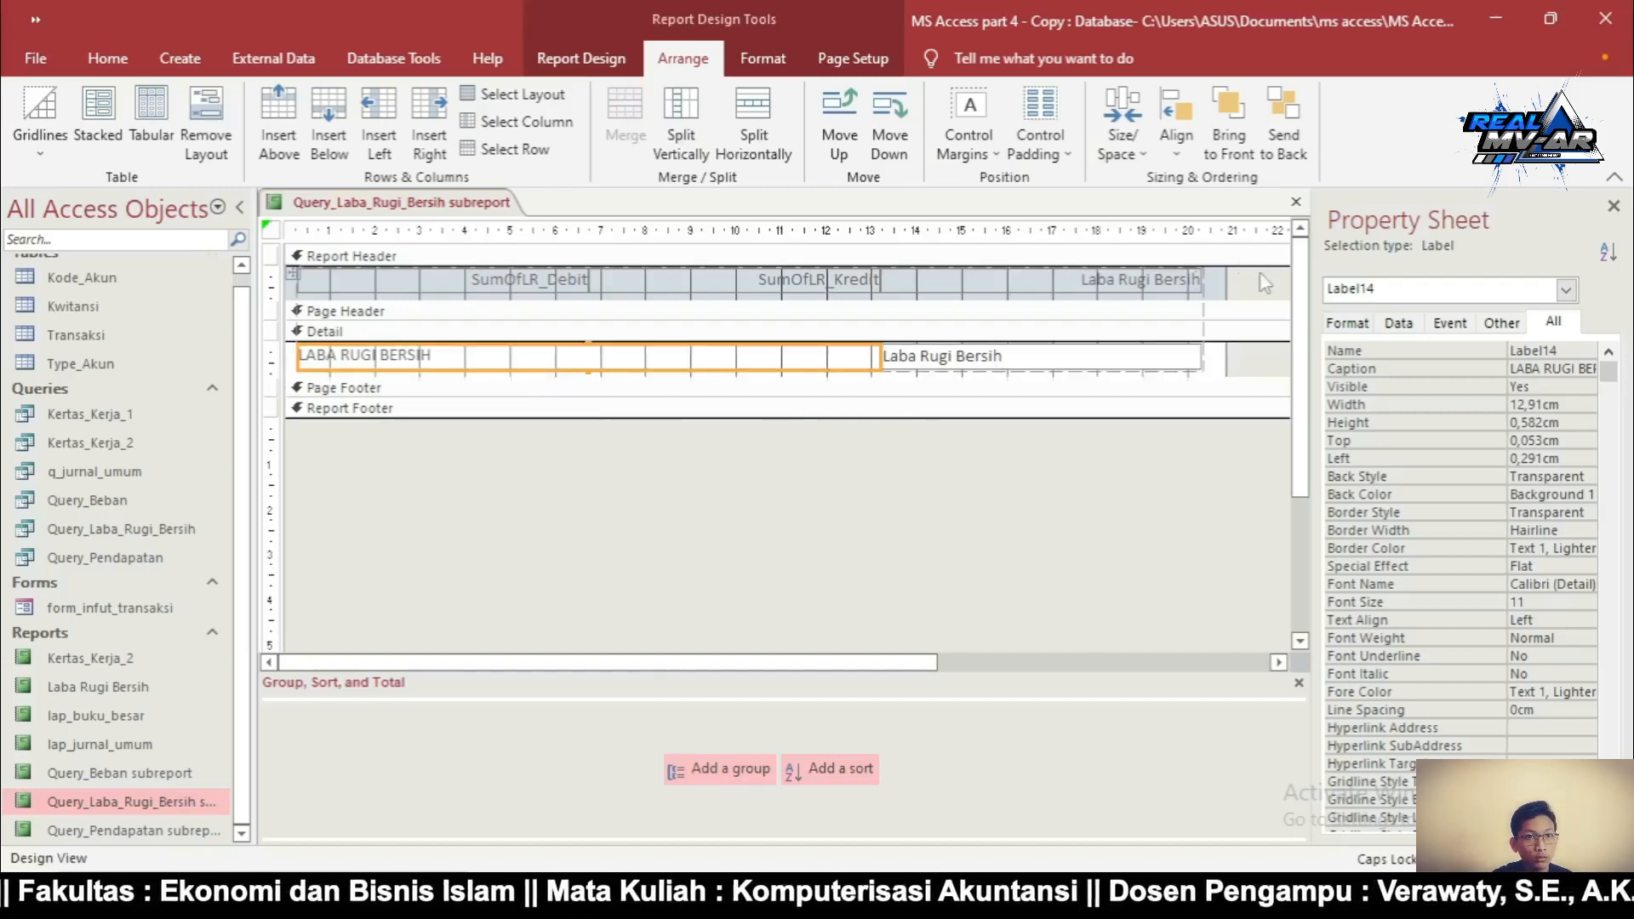
Delete the SumOfLR_Debit, SumOfLR_Kredit and Laba Rugi Bersih labels from the Report Header
{"action": "left_click_drag", "start_coordinate": [1259, 282], "coordinate": [322, 292]}
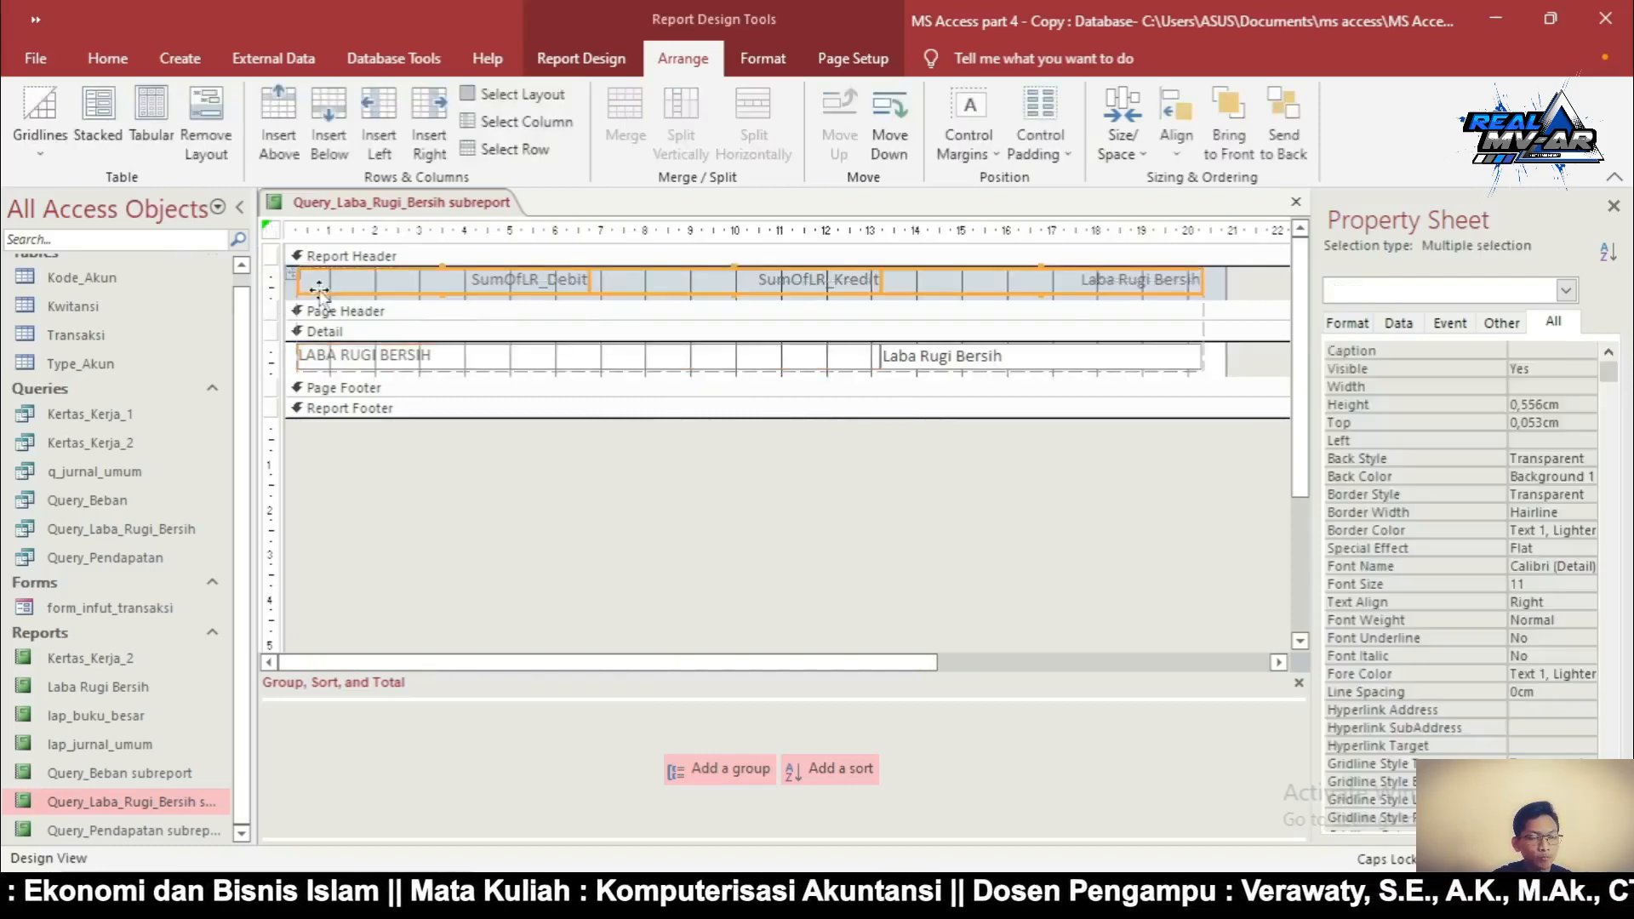
{"action": "key", "text": "Delete"}
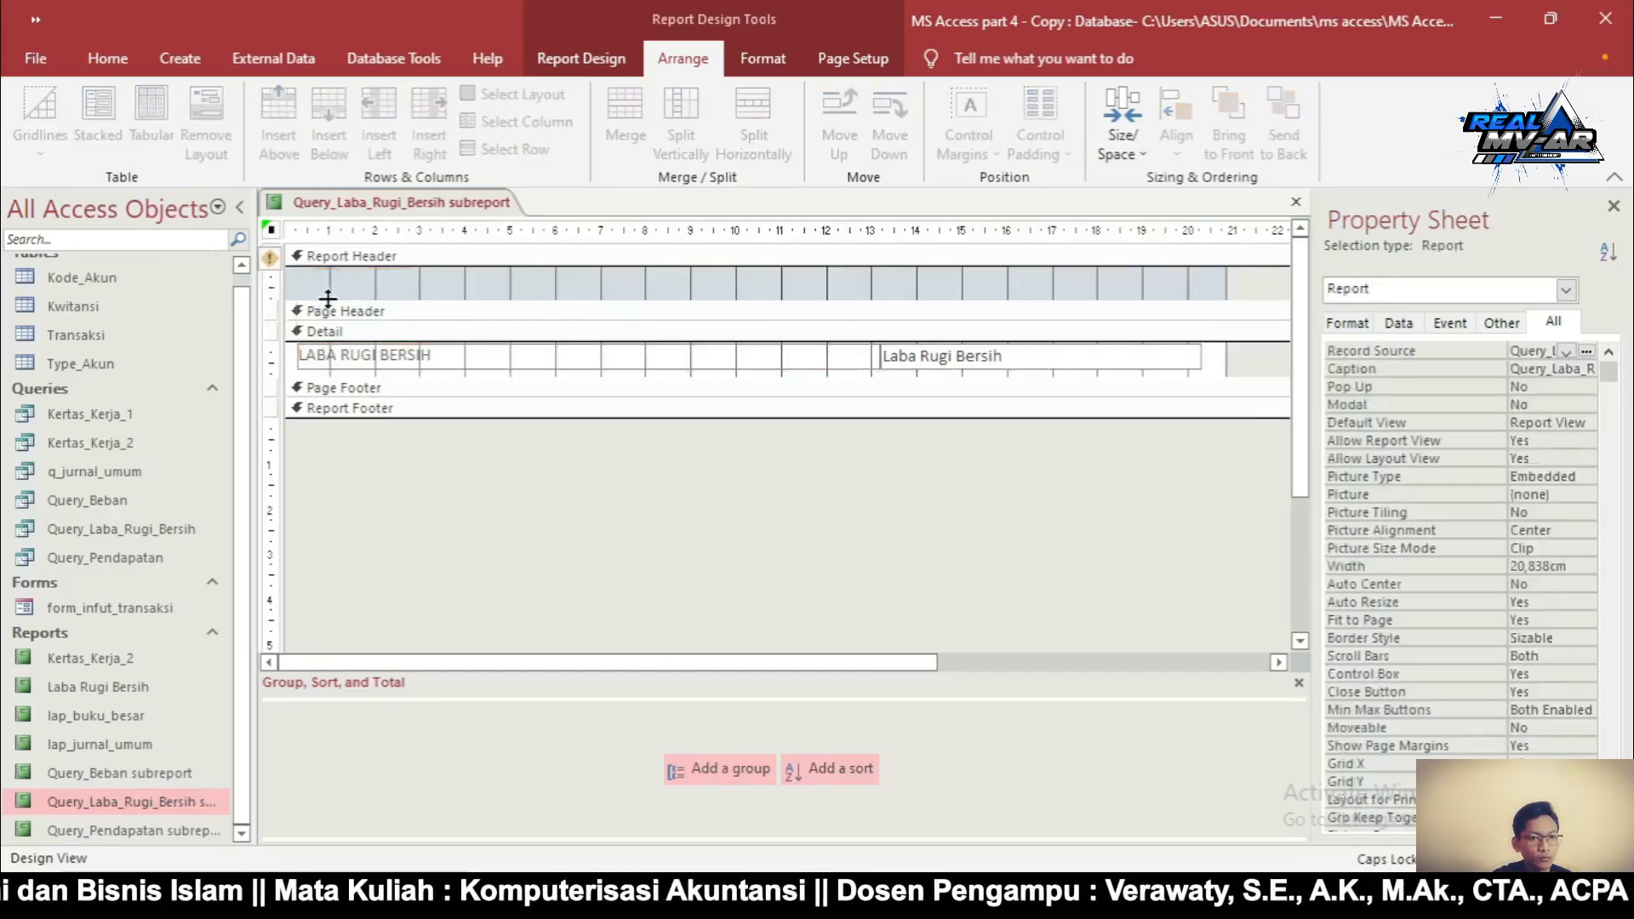
Collapse the empty Report Header section and make the LABA RUGI BERSIH label and its Laba Rugi Bersih value field bold
{"action": "left_click_drag", "start_coordinate": [327, 298], "coordinate": [343, 244]}
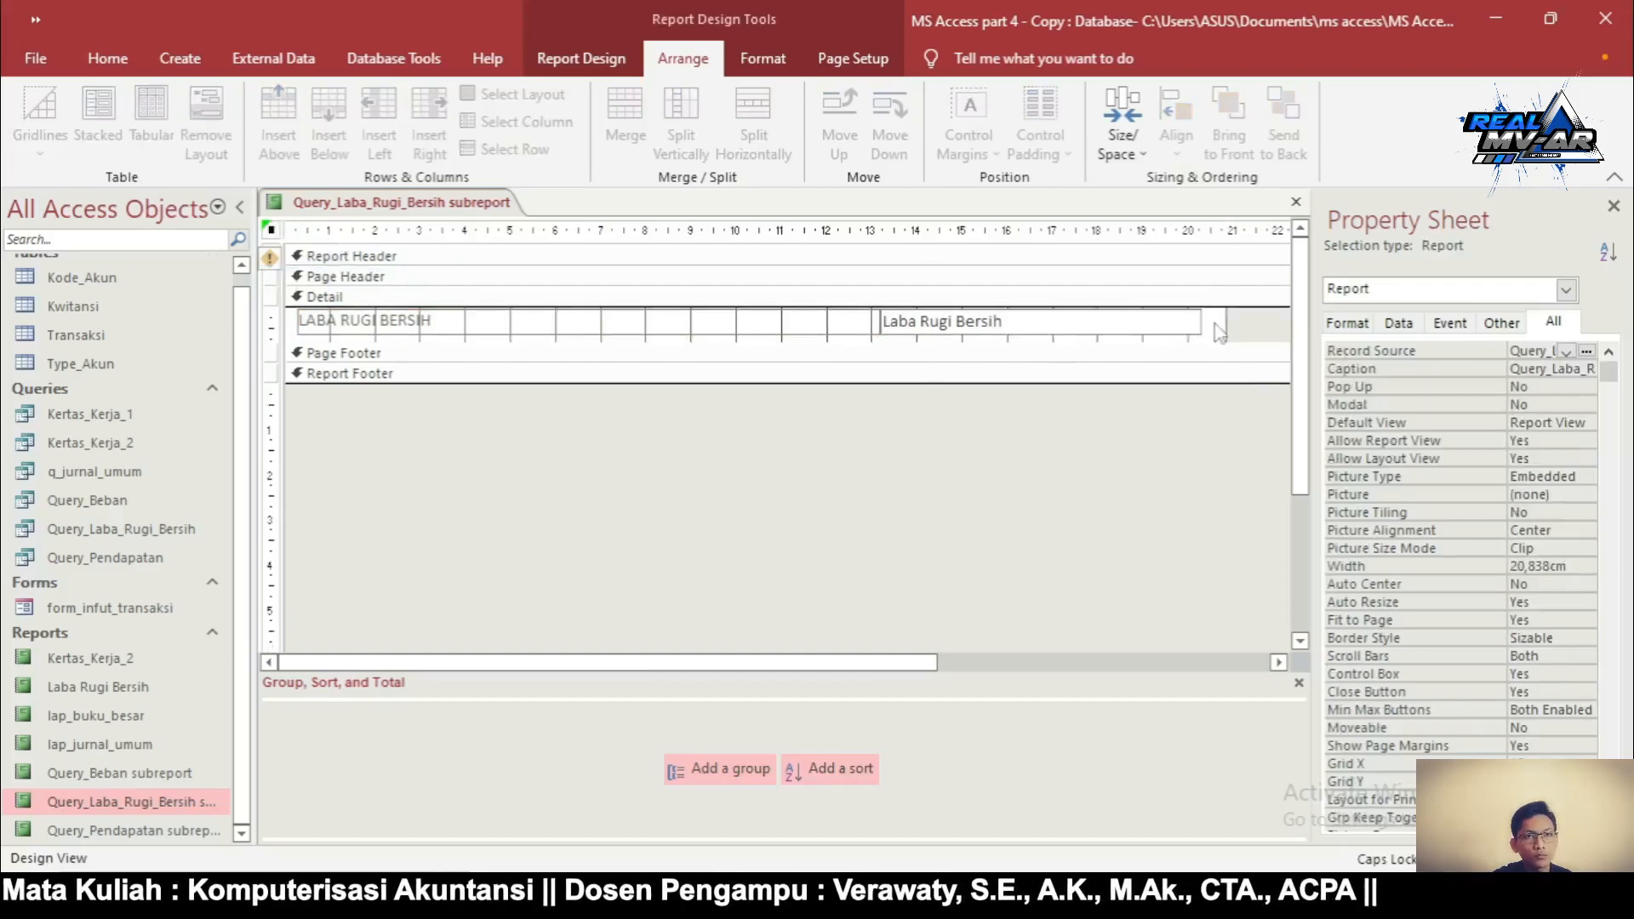
{"action": "left_click_drag", "start_coordinate": [1217, 349], "coordinate": [666, 332]}
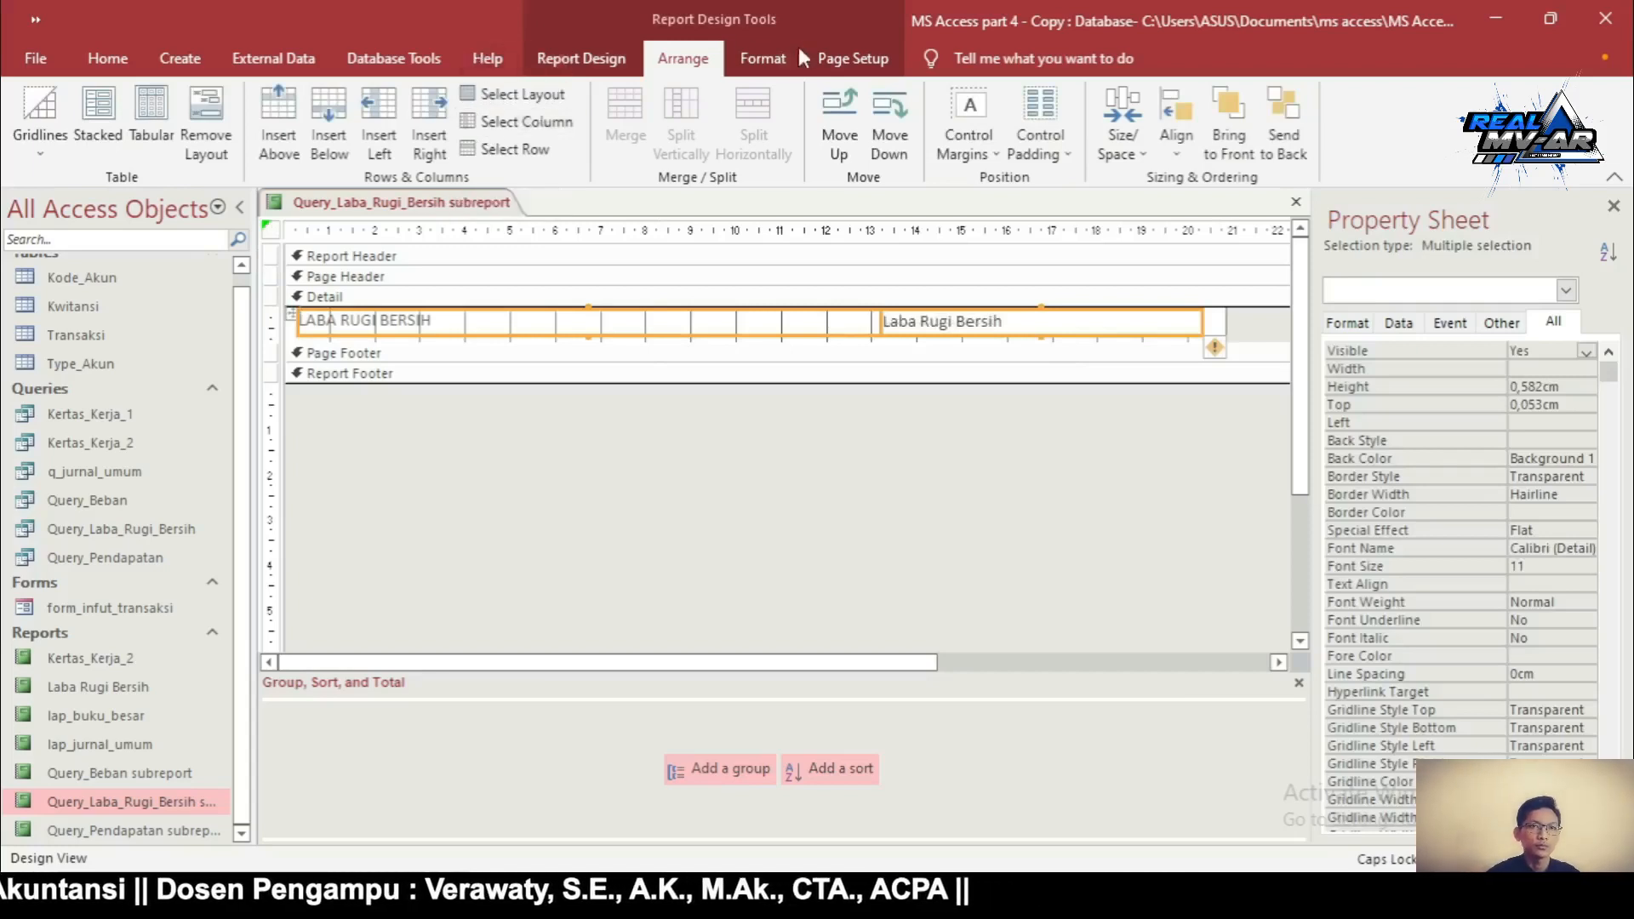
{"action": "left_click", "coordinate": [778, 55]}
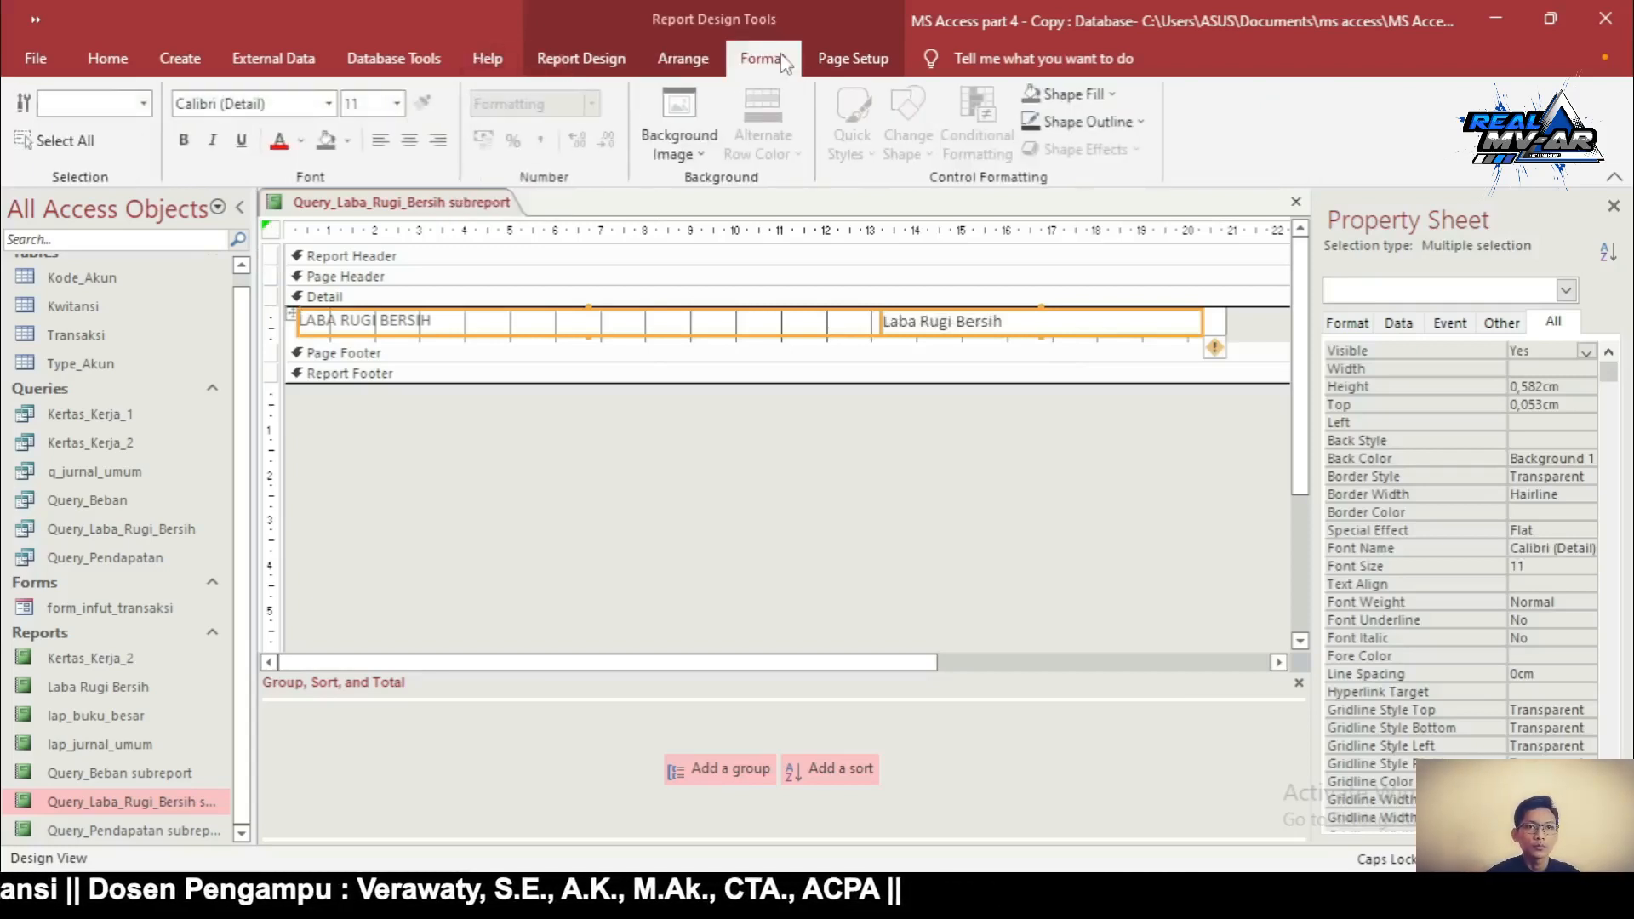
{"action": "left_click", "coordinate": [185, 142]}
{"action": "left_click", "coordinate": [503, 487]}
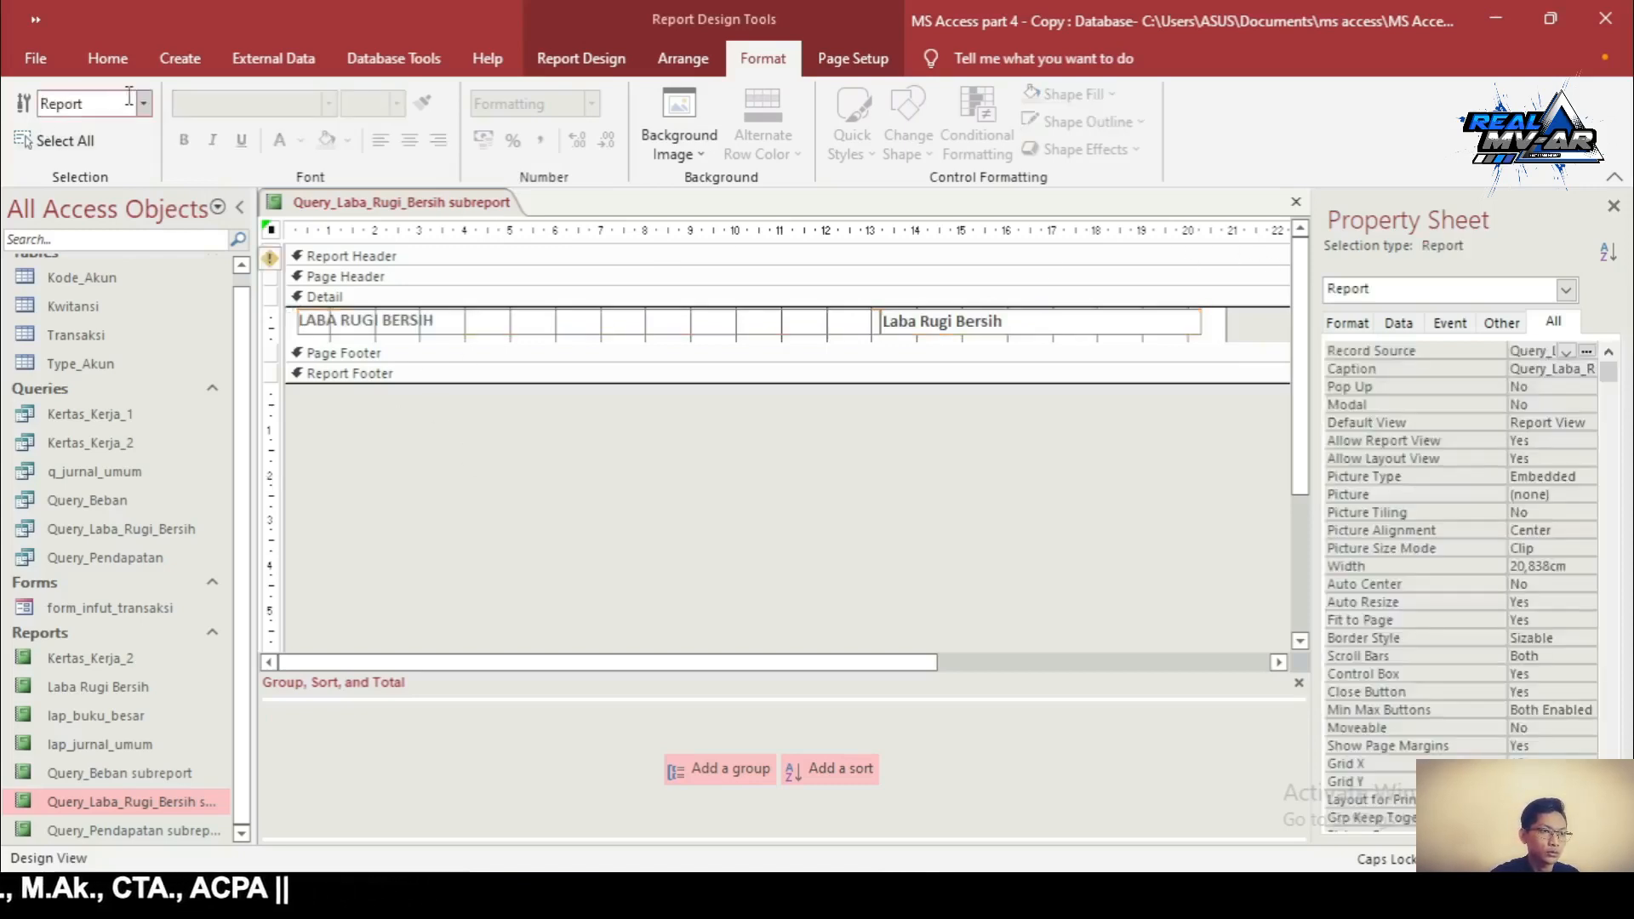
Preview the subreport in Report View, leaving the SumofDebit and SumofKredit parameters blank
{"action": "left_click", "coordinate": [649, 51]}
{"action": "left_click", "coordinate": [587, 59]}
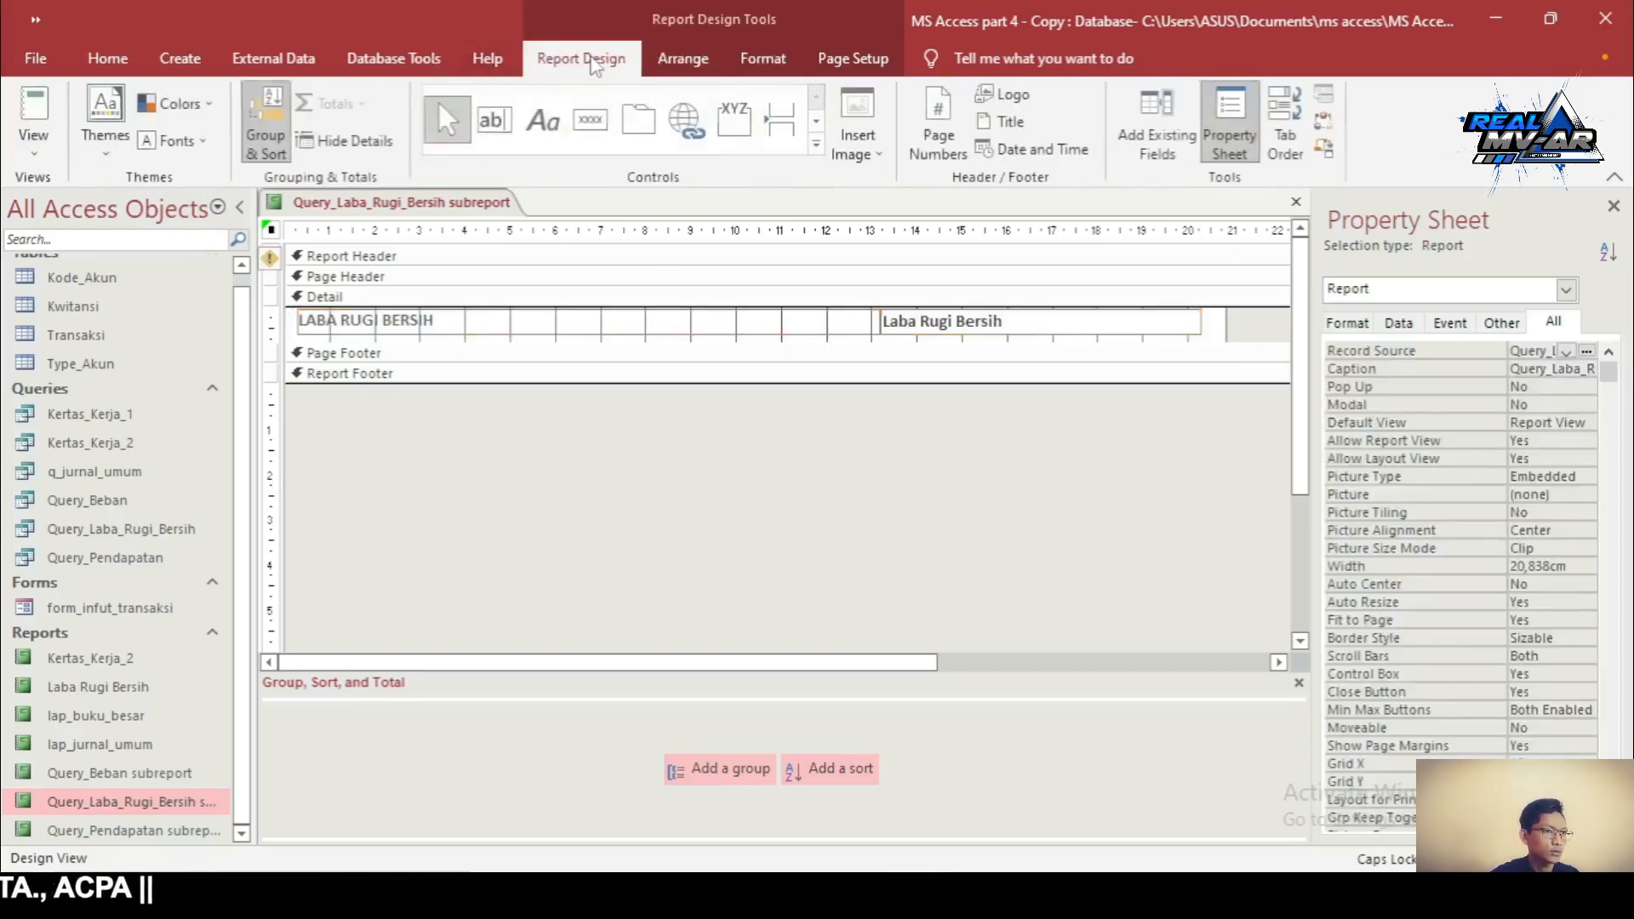
{"action": "left_click", "coordinate": [38, 115]}
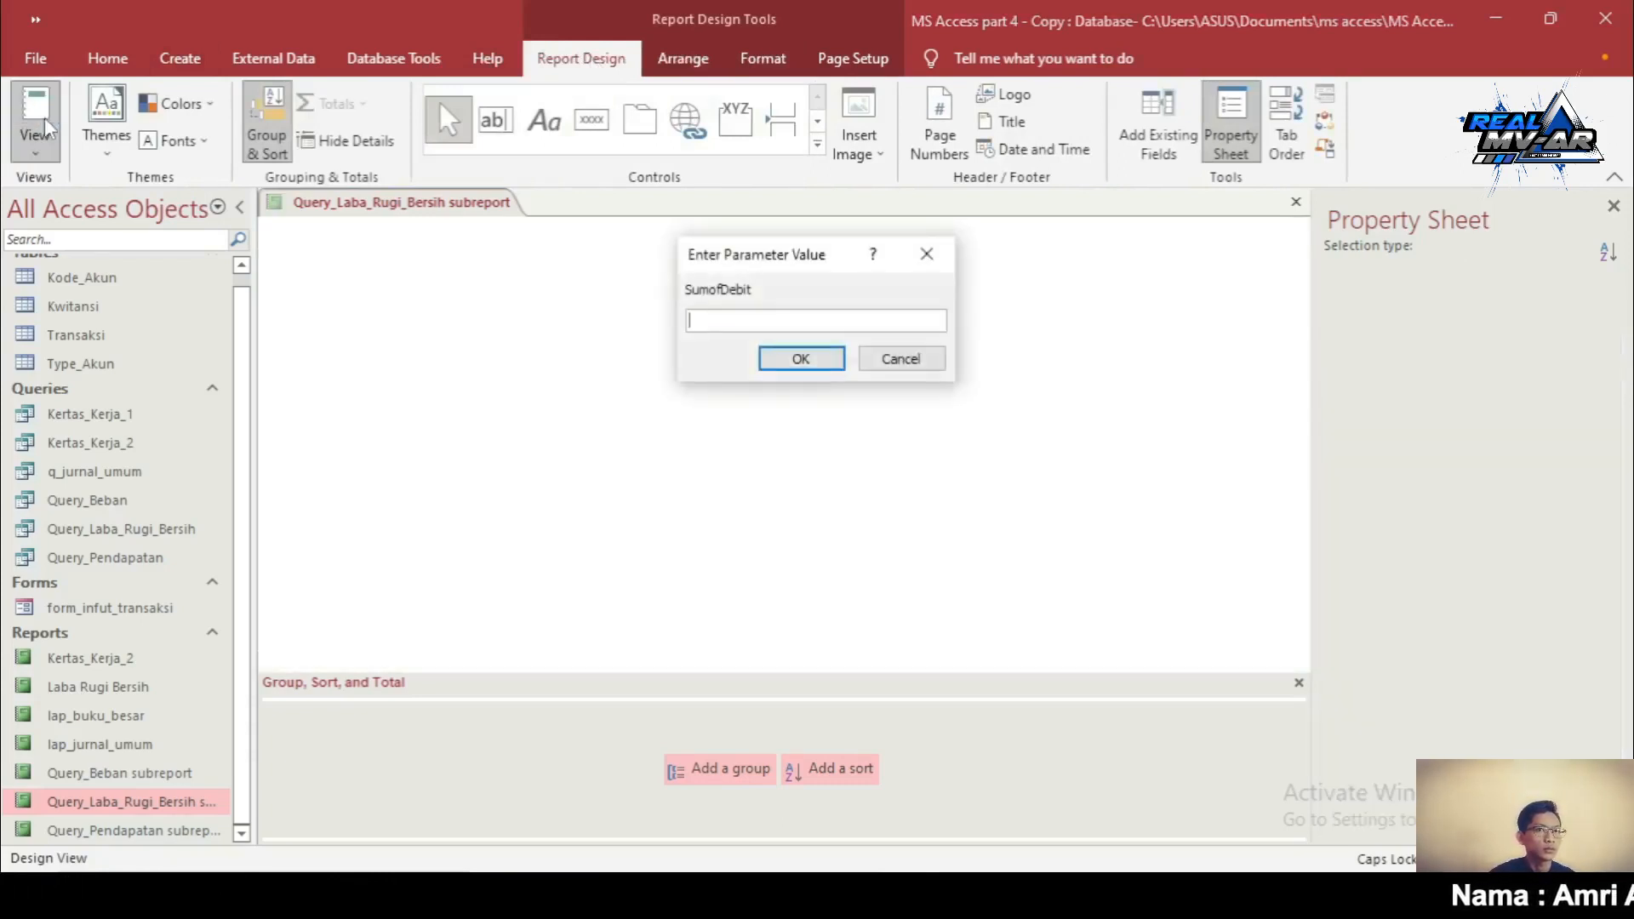
{"action": "left_click", "coordinate": [822, 361]}
{"action": "left_click", "coordinate": [822, 361]}
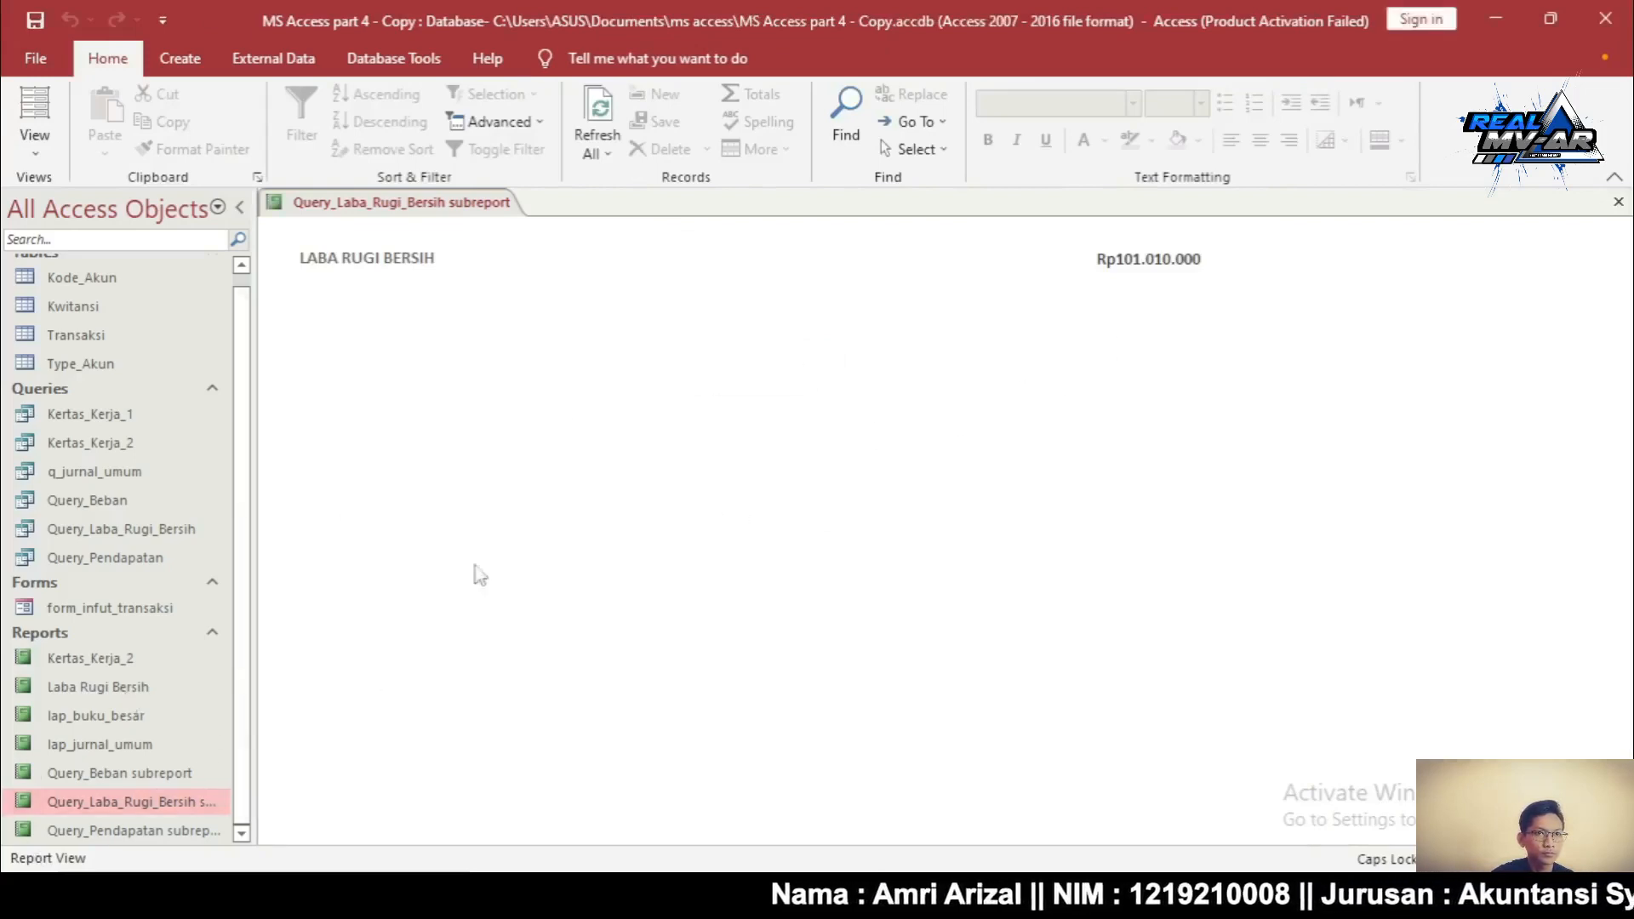
Open the Laba Rugi Bersih report with blank parameters, check its LABA RUGI BERSIH row, and close both open reports
{"action": "left_click", "coordinate": [143, 688]}
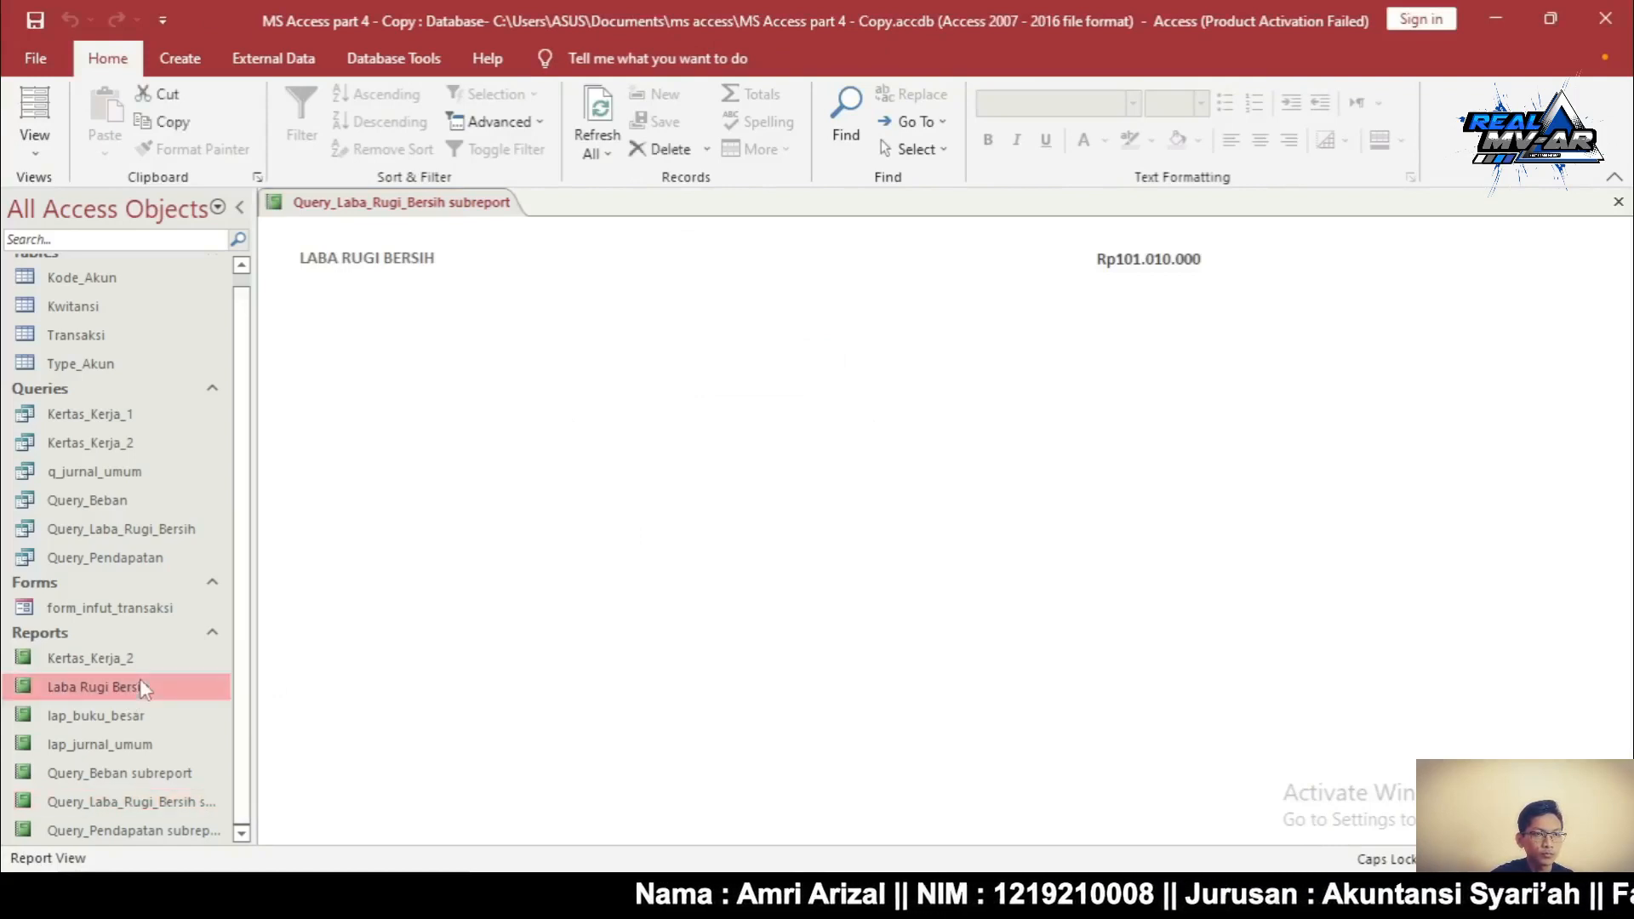
{"action": "double_click", "coordinate": [144, 688]}
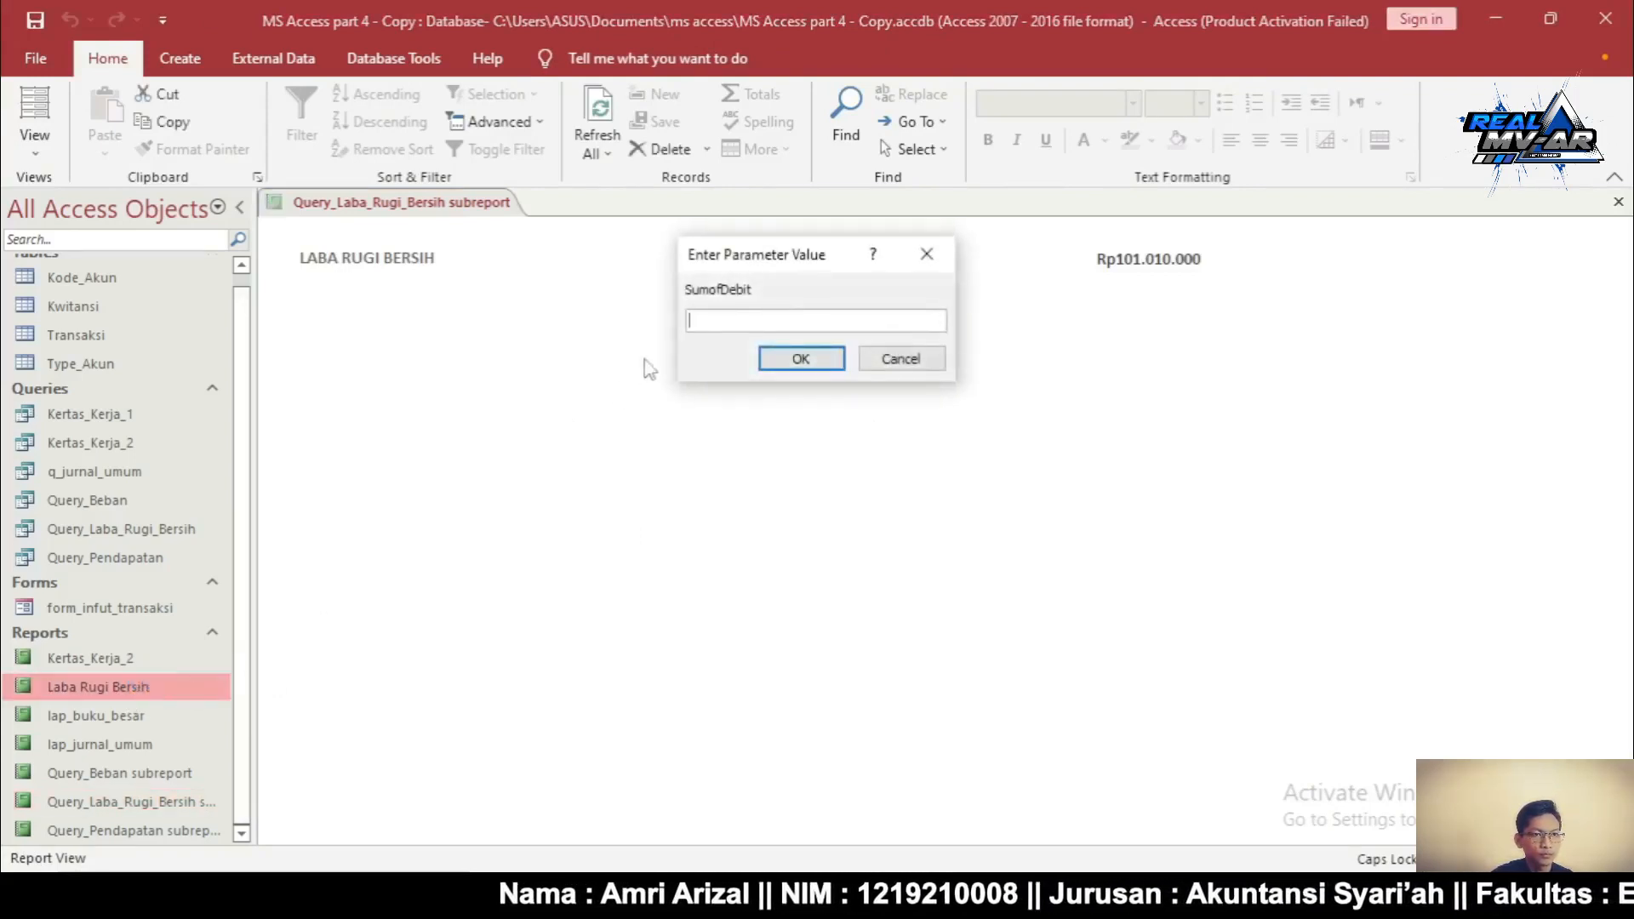
{"action": "left_click", "coordinate": [828, 357]}
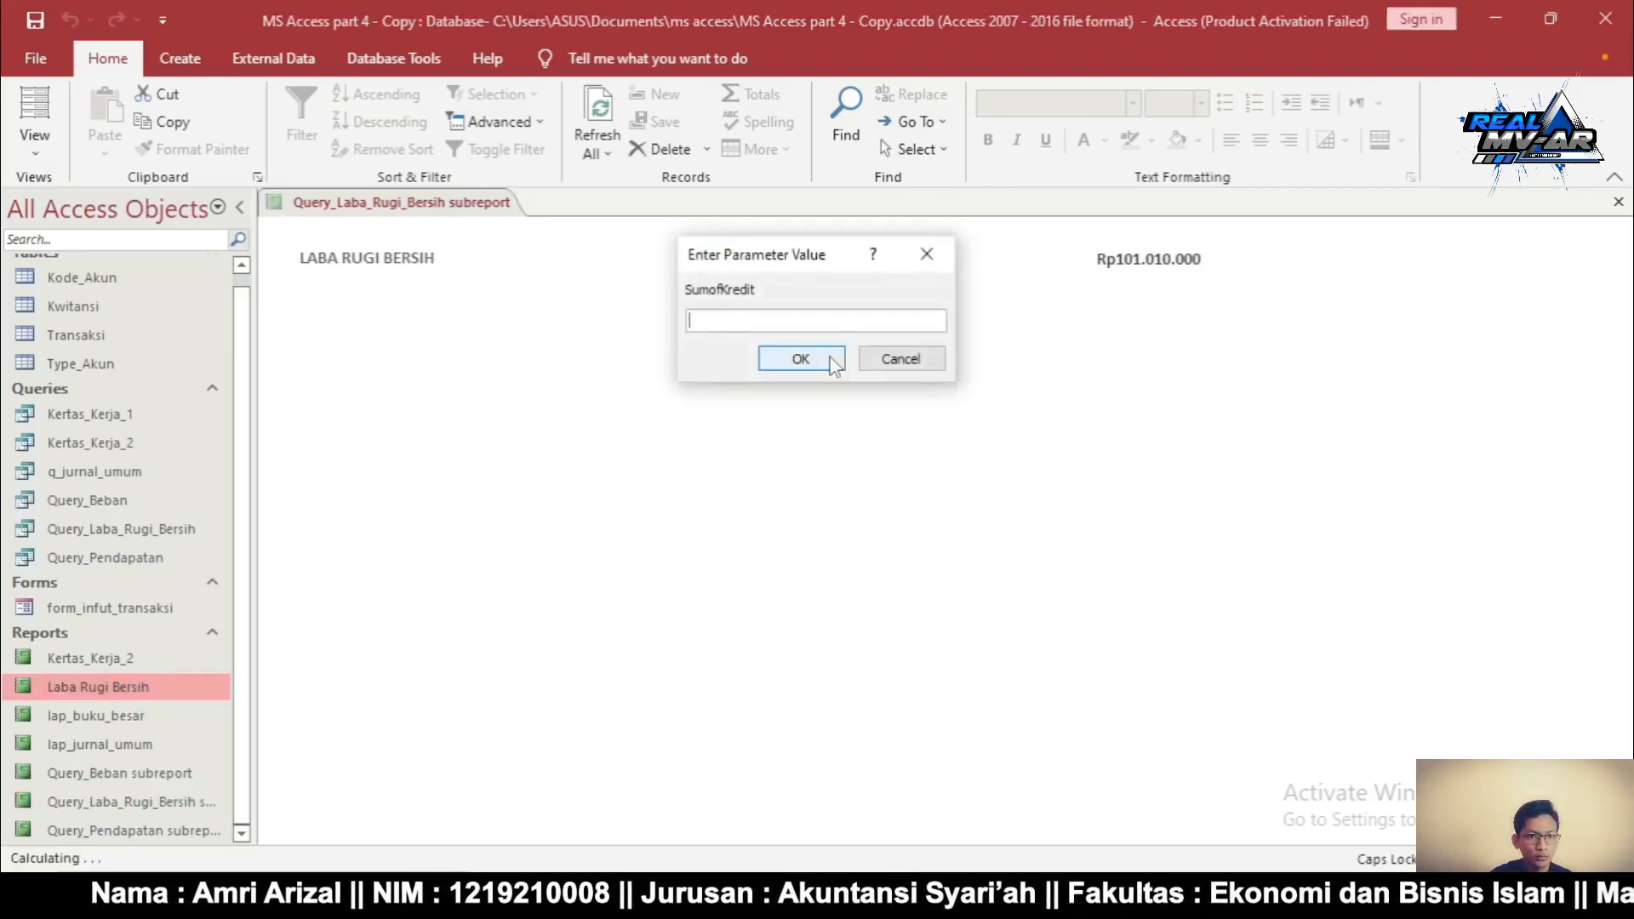
{"action": "left_click", "coordinate": [801, 359]}
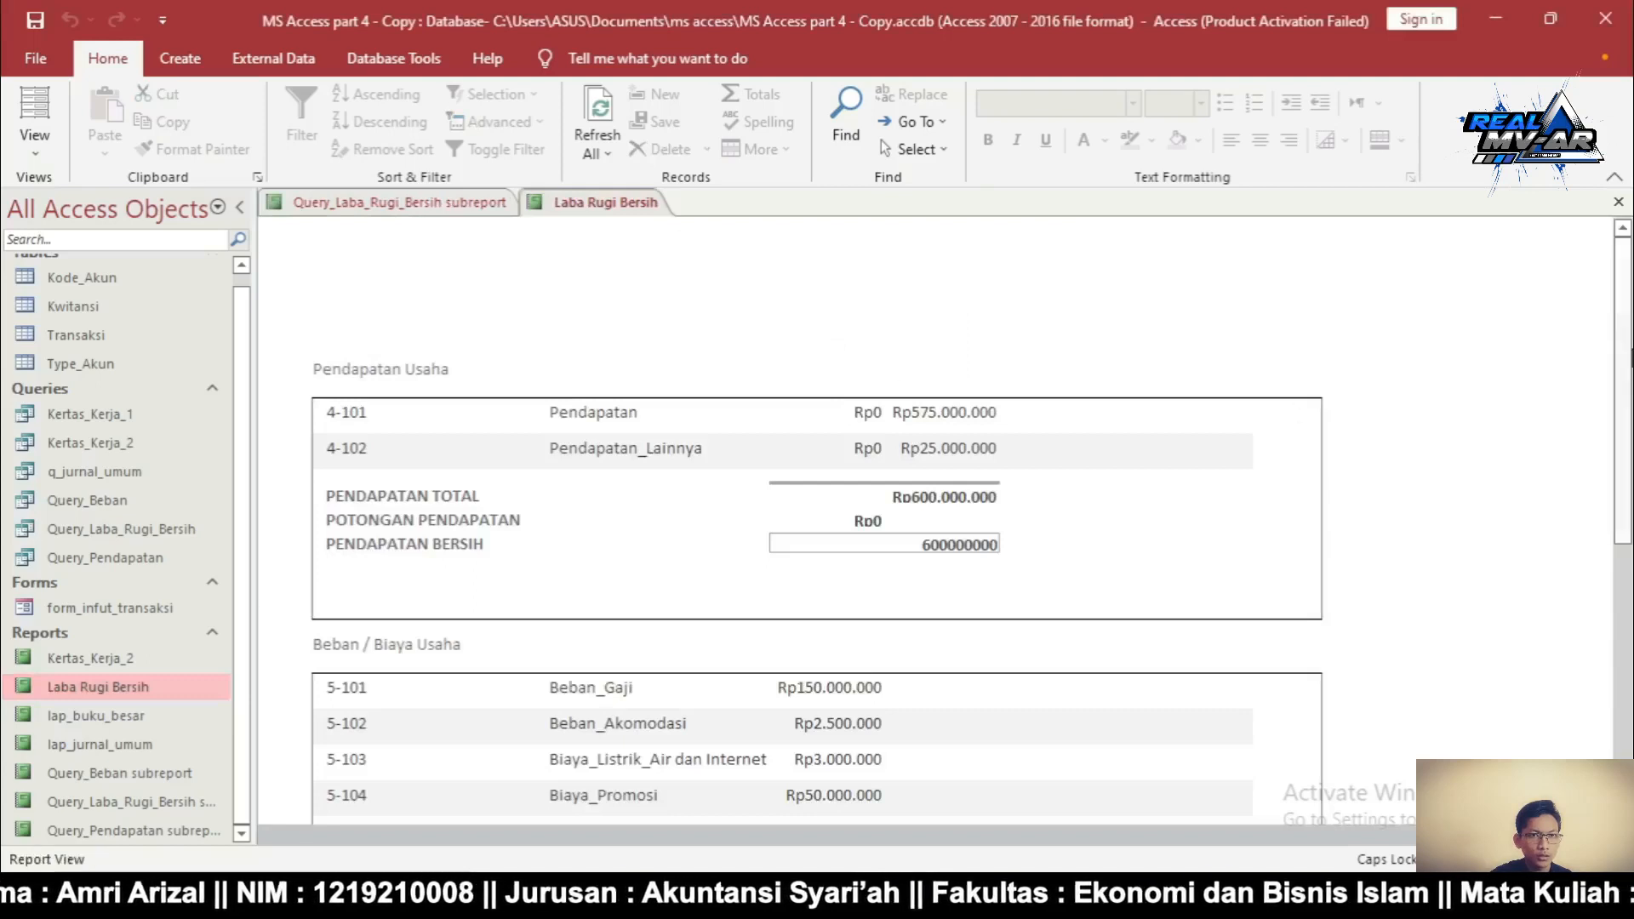
{"action": "left_click_drag", "start_coordinate": [1630, 358], "coordinate": [1630, 613]}
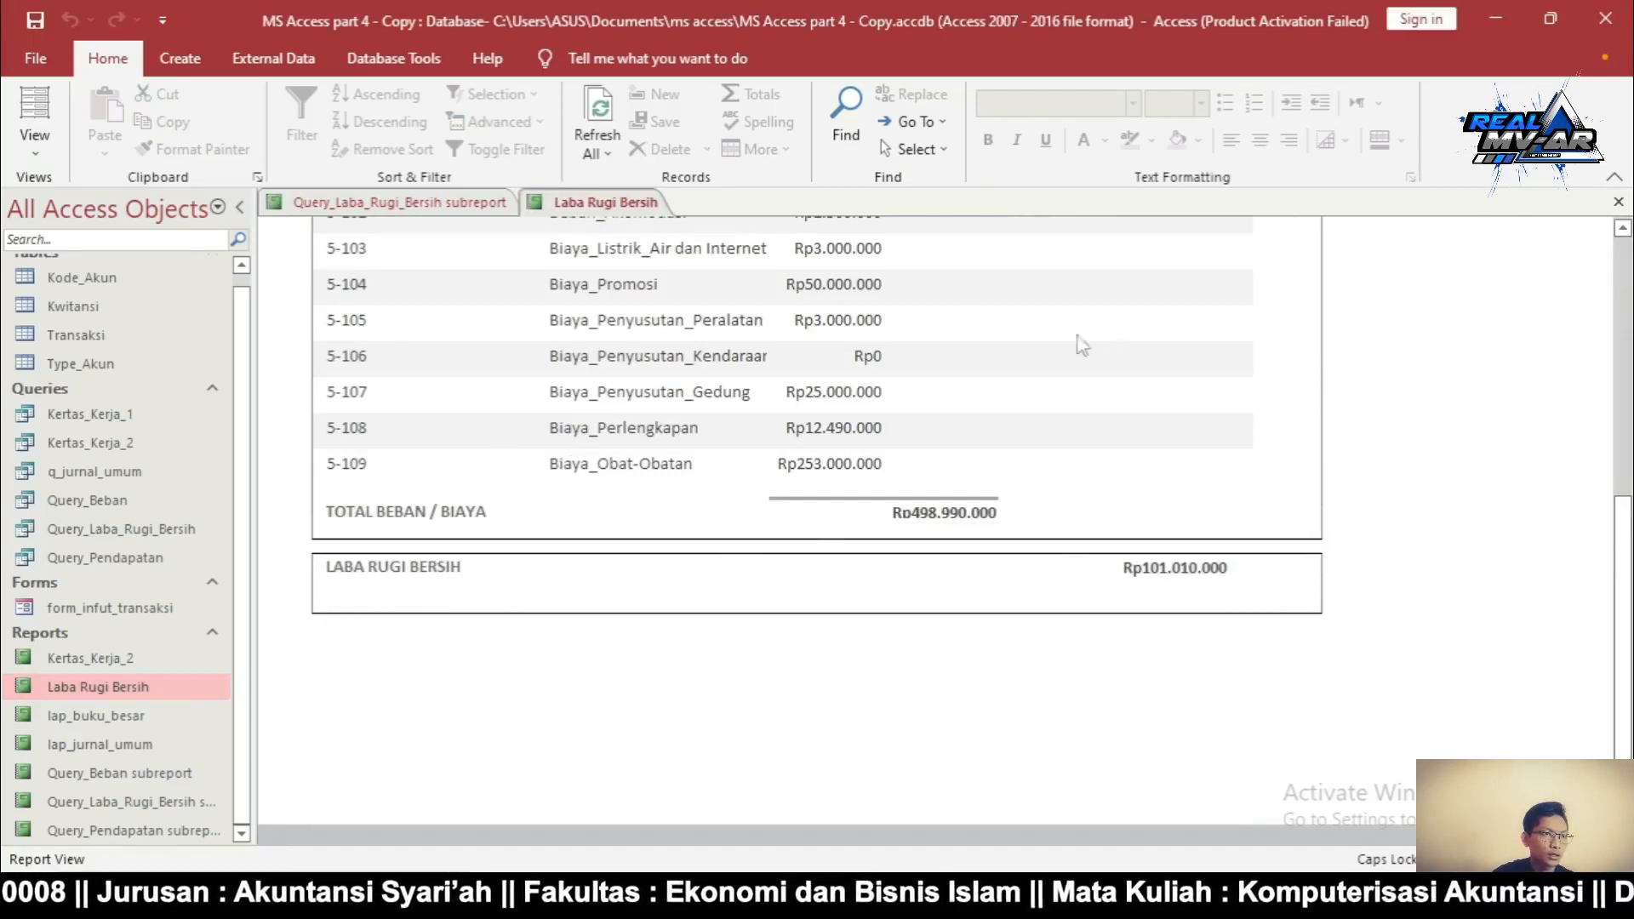
{"action": "left_click", "coordinate": [1619, 202]}
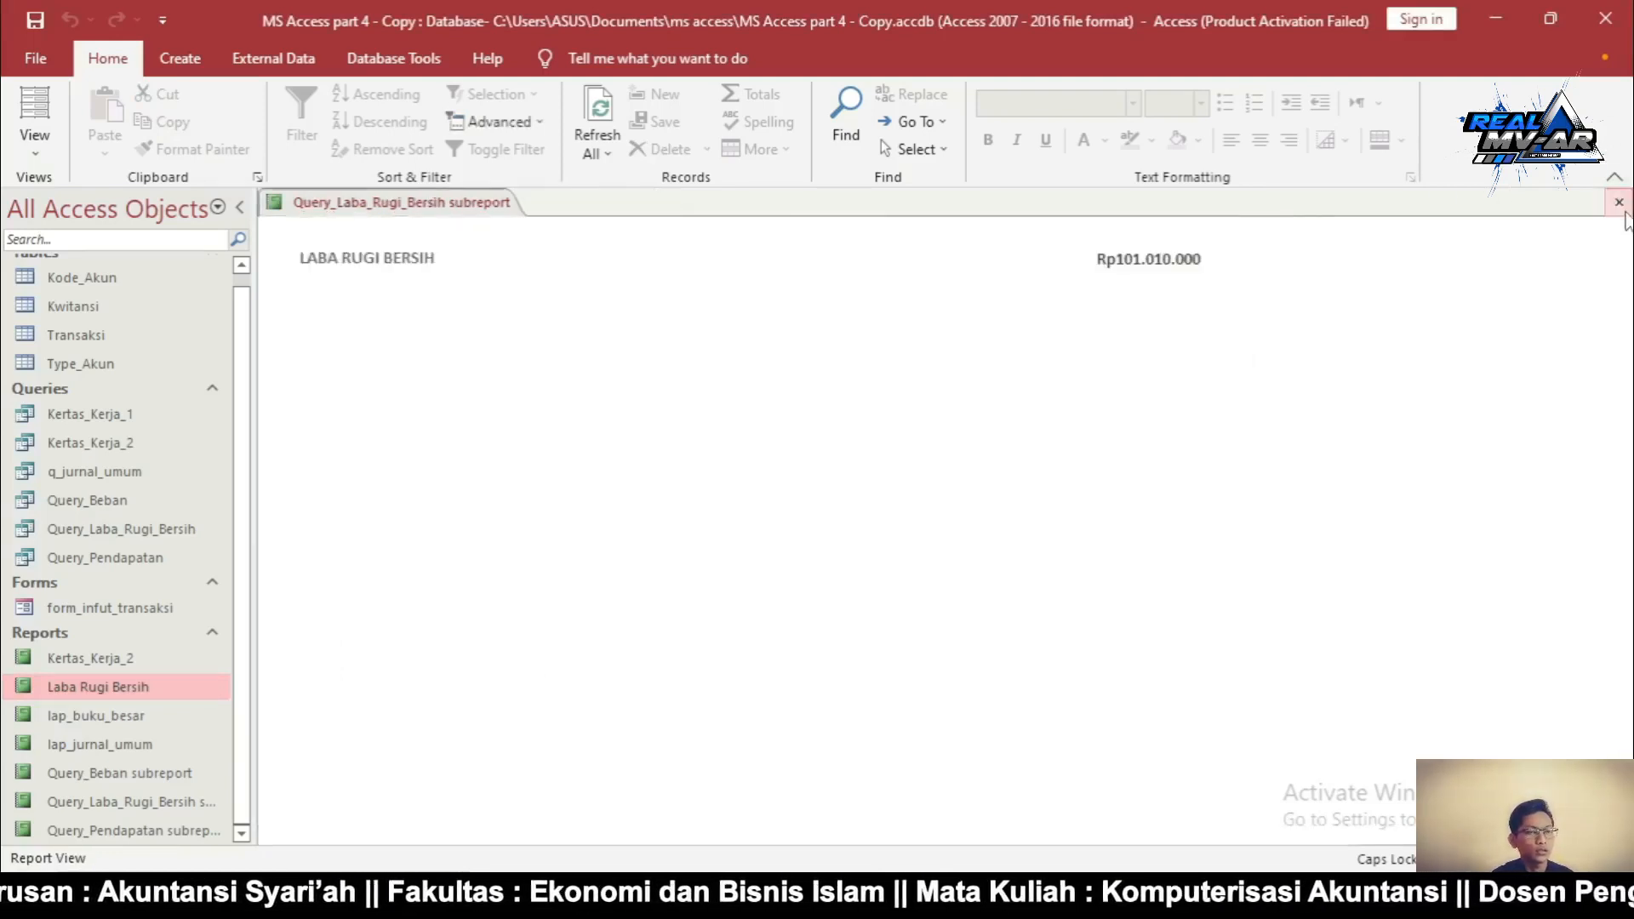
{"action": "left_click", "coordinate": [1619, 202]}
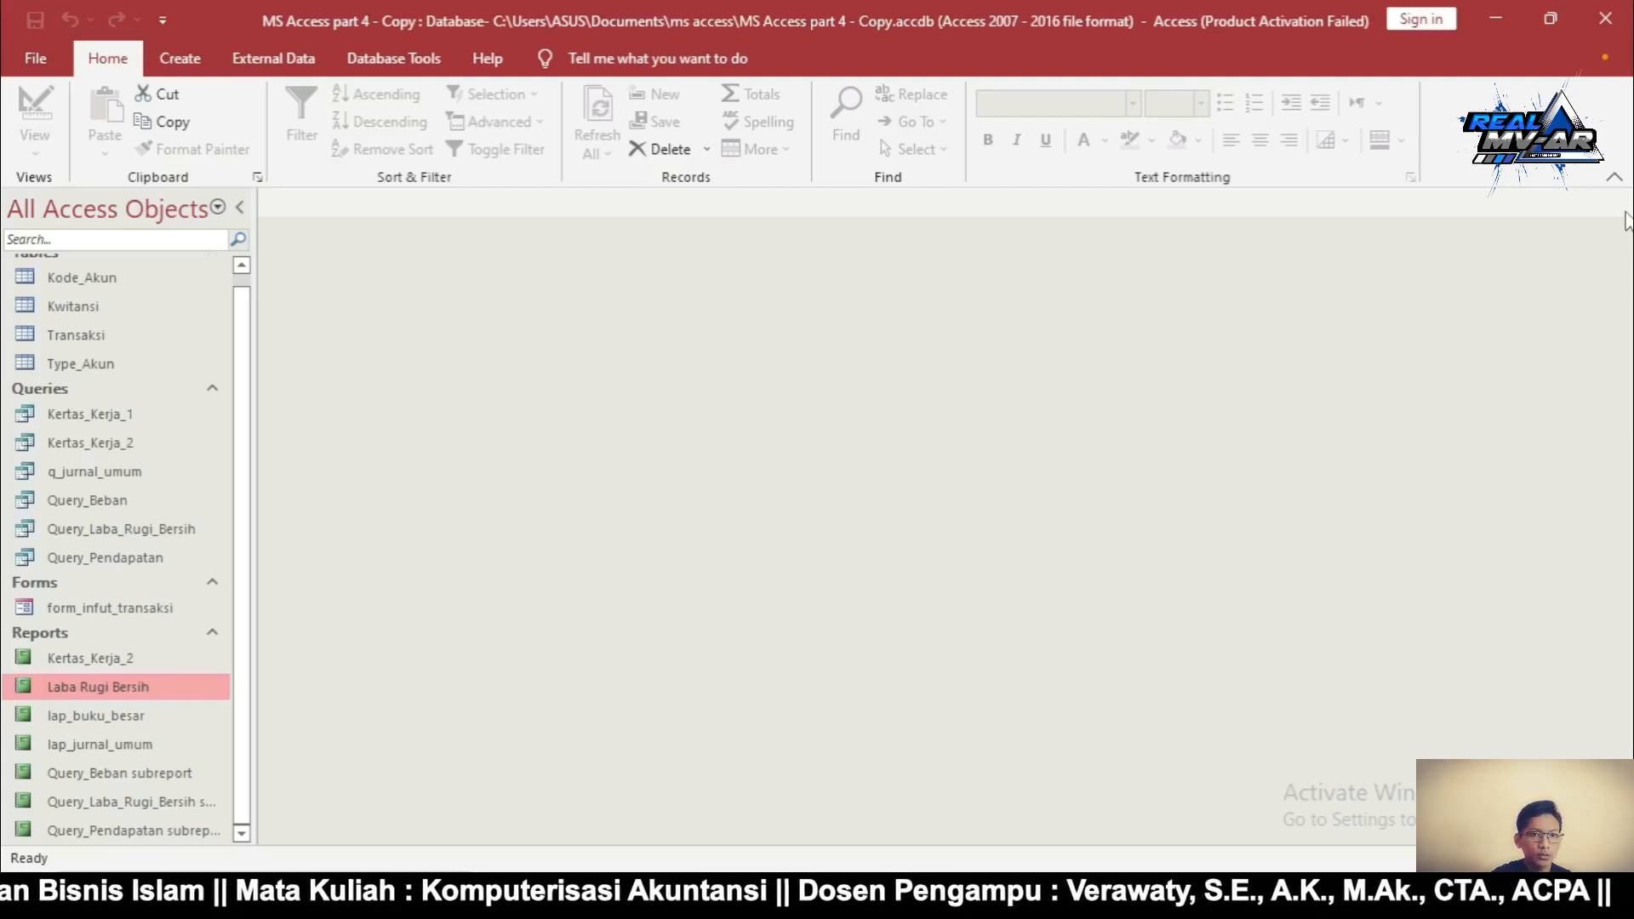
Open the Laba Rugi Bersih report with blank parameter values and switch it to Design View
{"action": "double_click", "coordinate": [141, 689]}
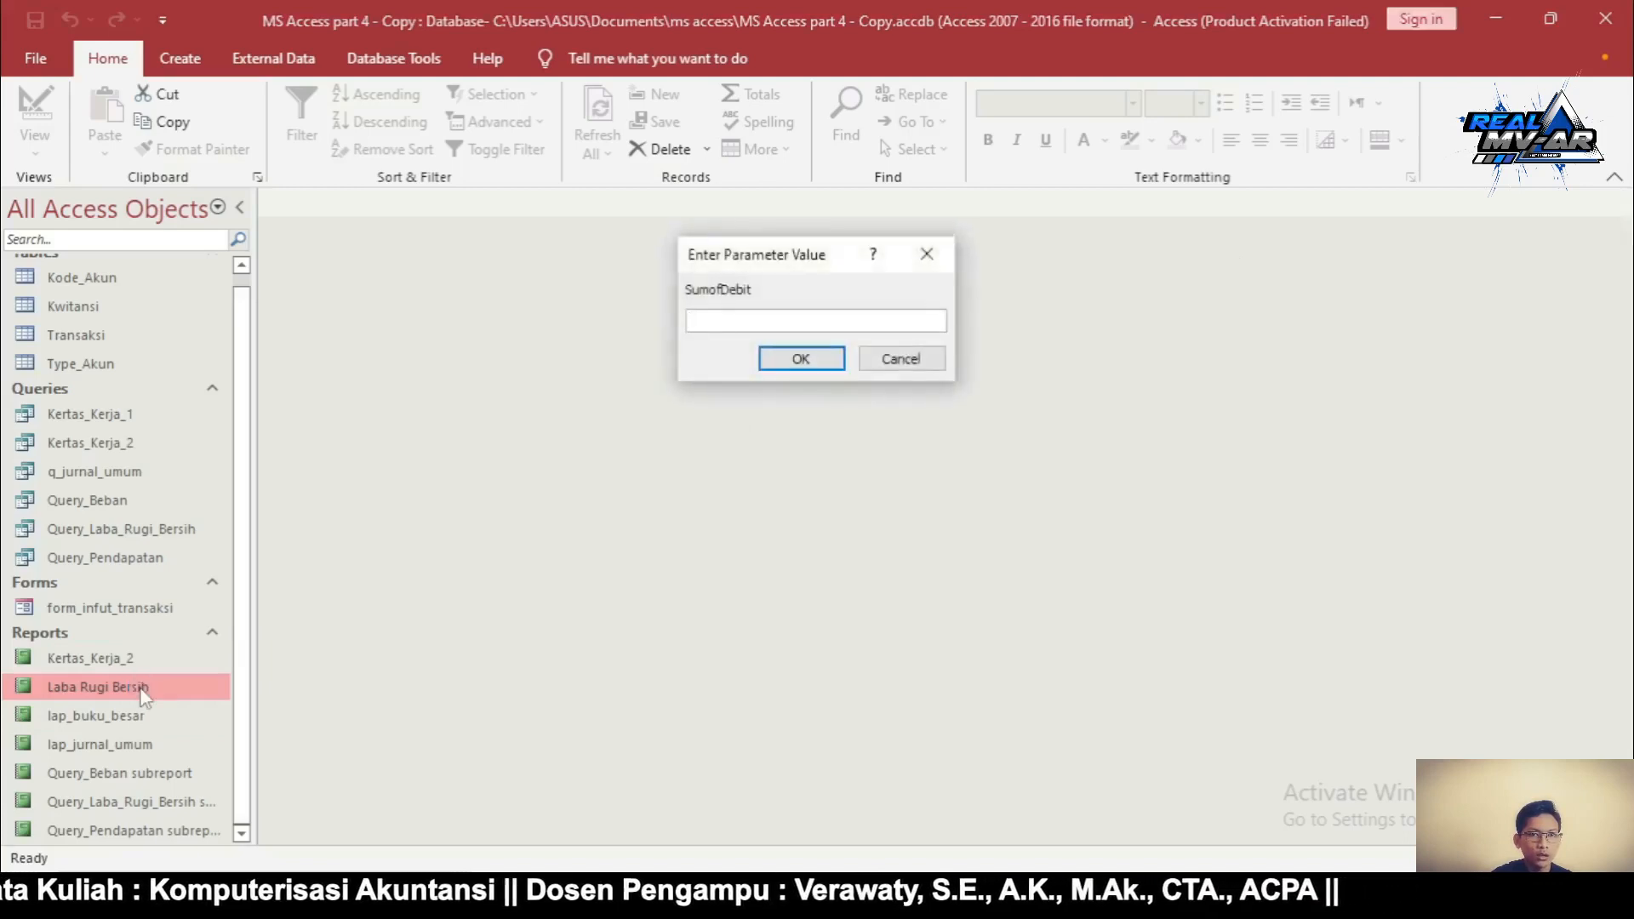
{"action": "left_click", "coordinate": [801, 360]}
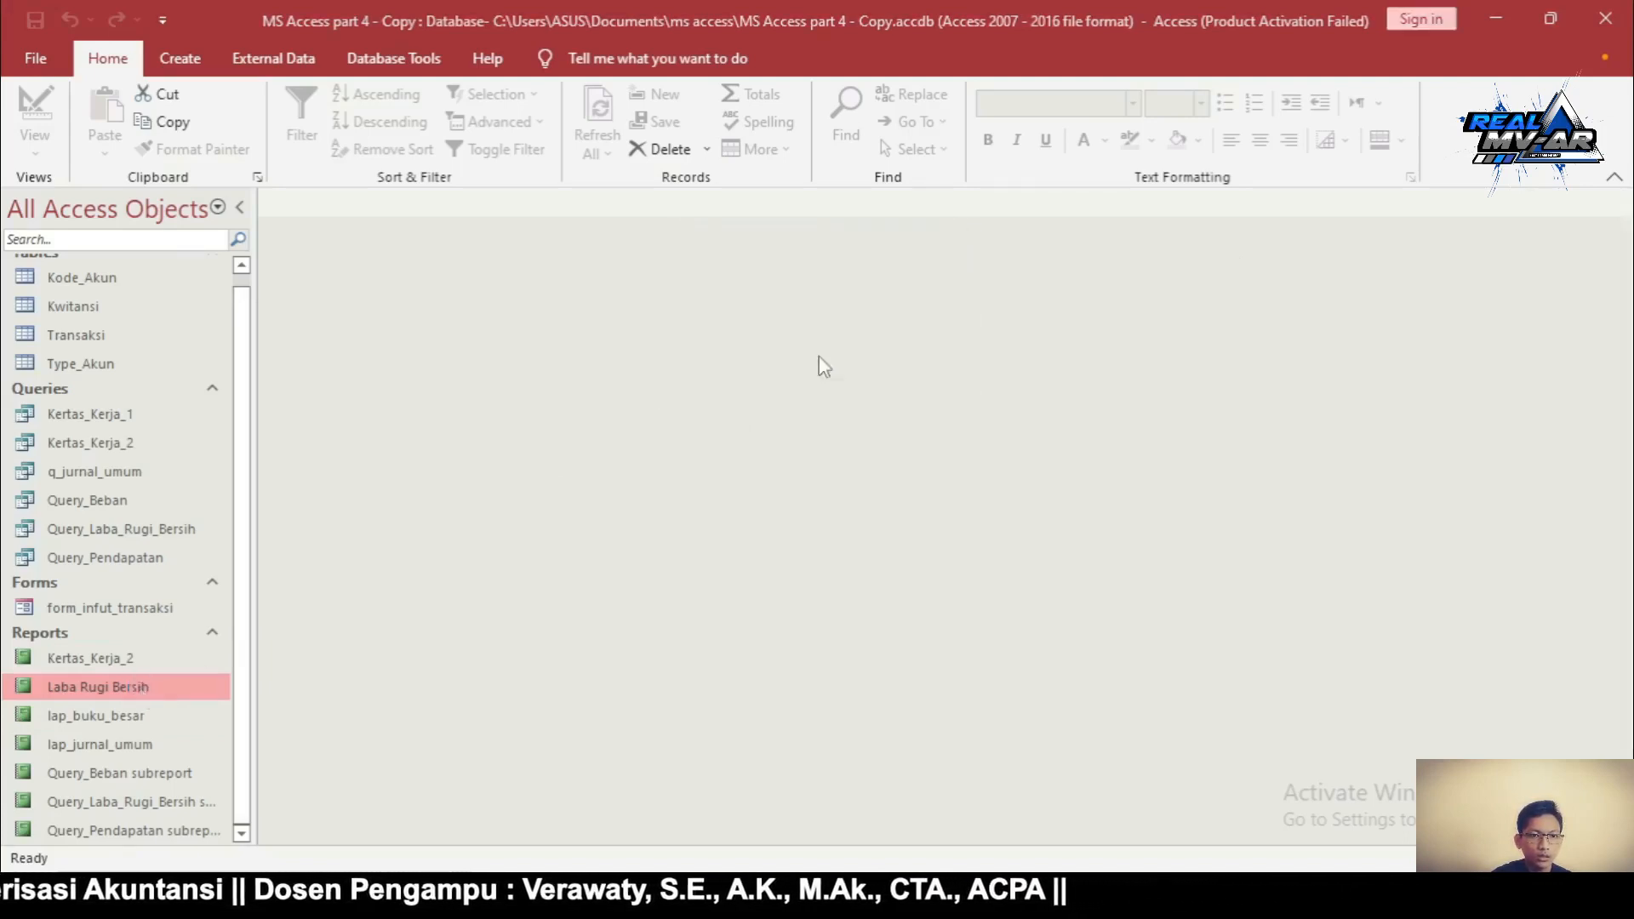
{"action": "left_click", "coordinate": [801, 359]}
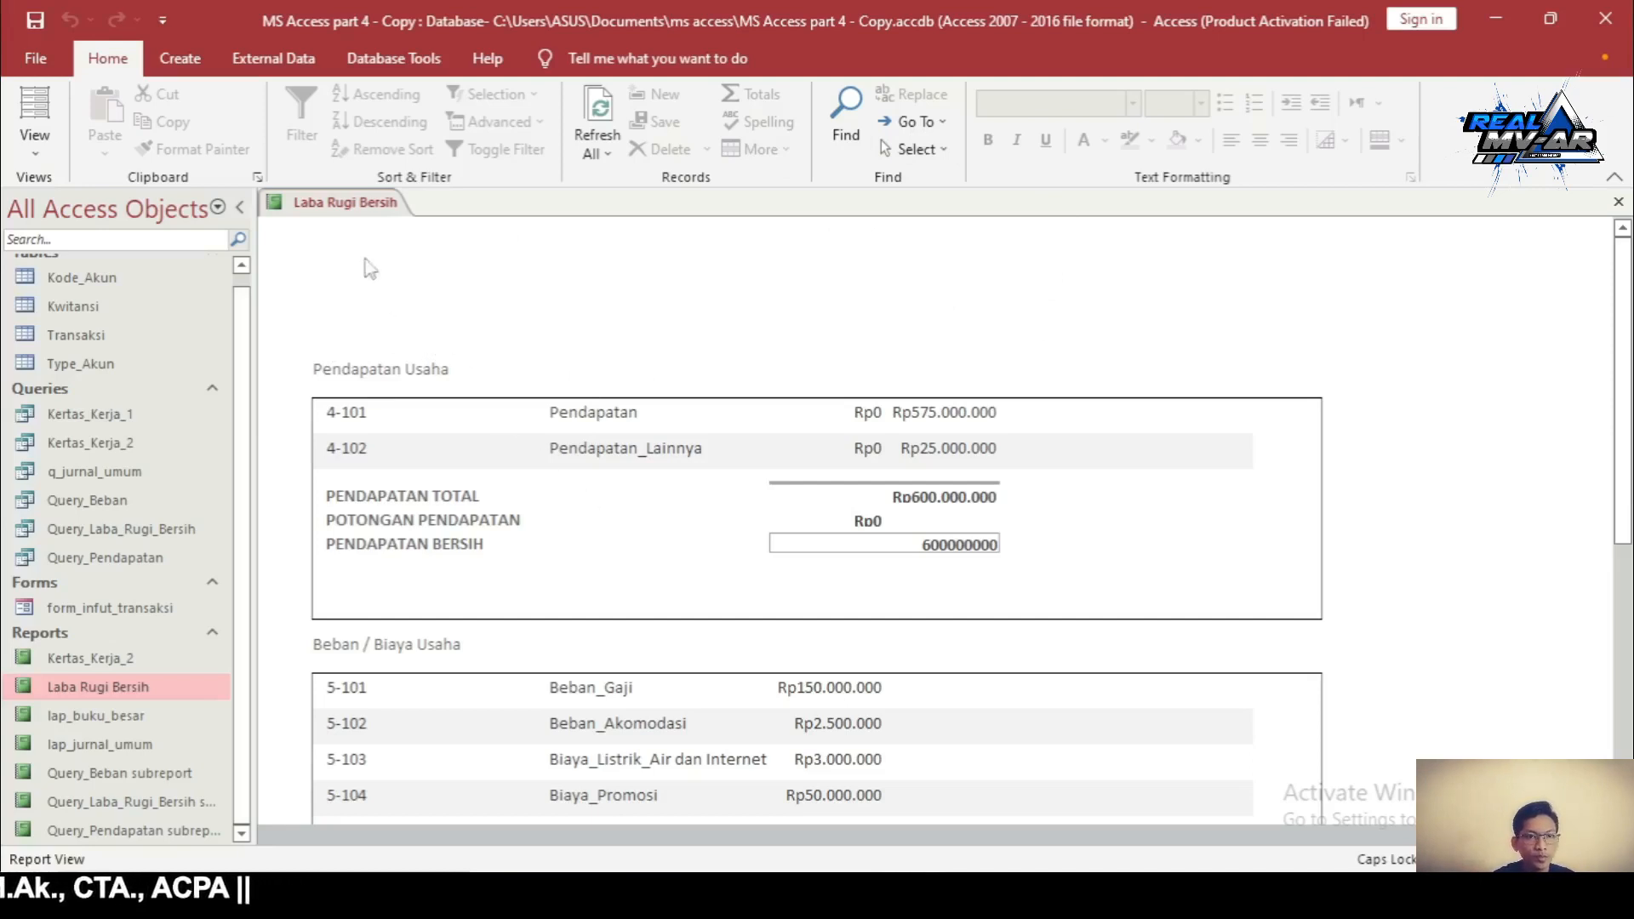
{"action": "left_click", "coordinate": [38, 145]}
{"action": "left_click", "coordinate": [108, 352]}
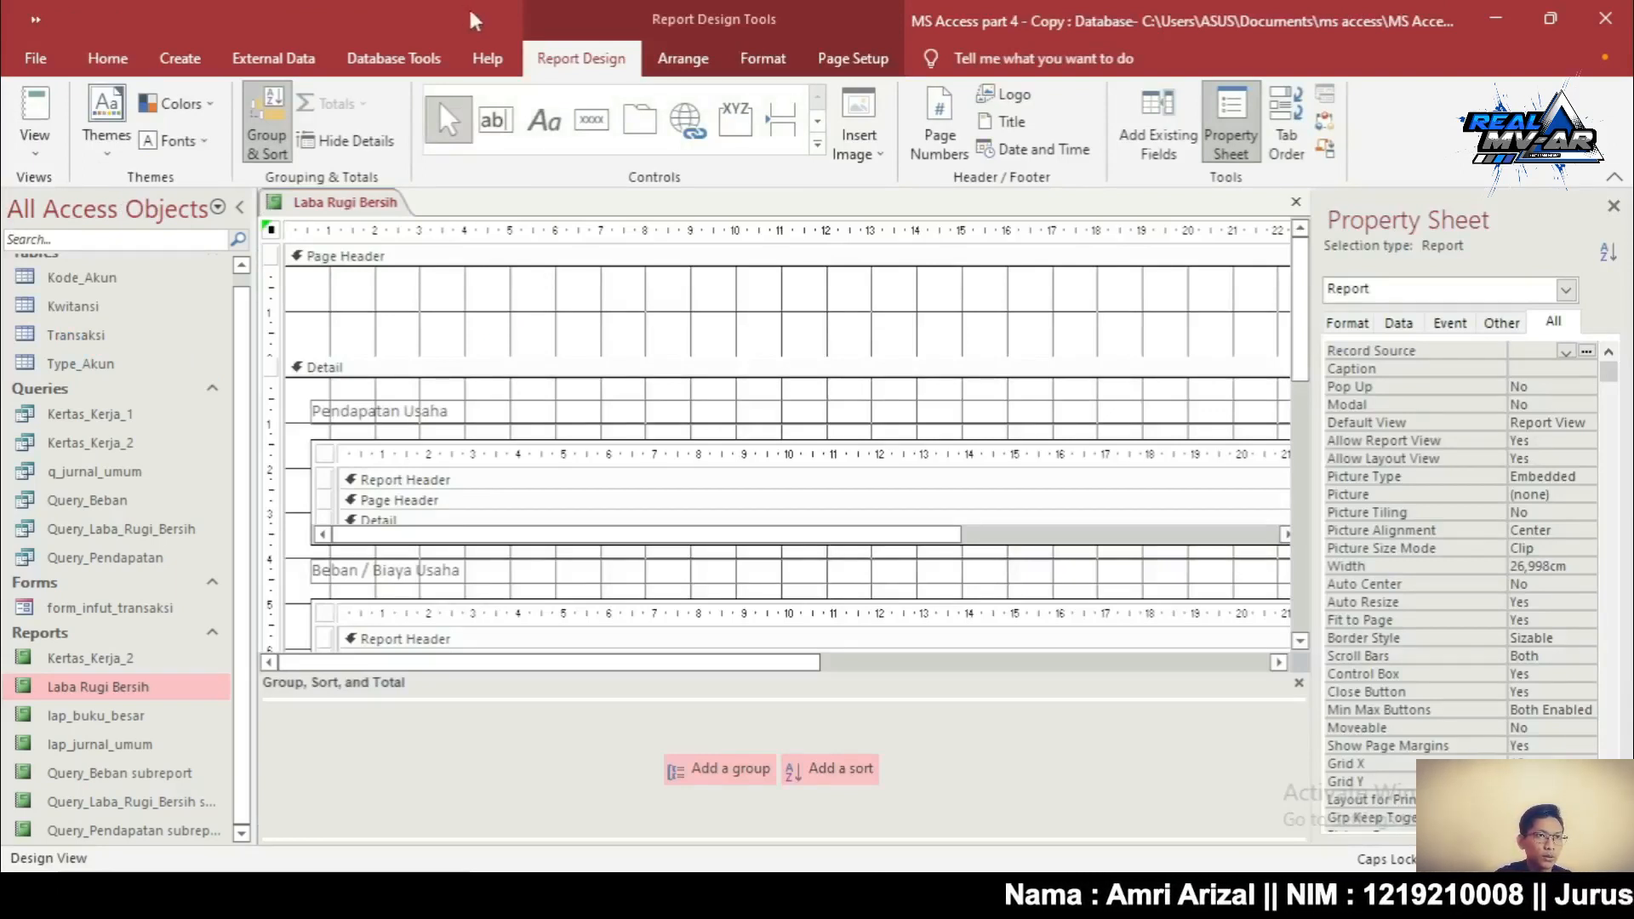
Add a label reading LAPORAN LABA RUGI to the Page Header section
{"action": "left_click", "coordinate": [545, 119]}
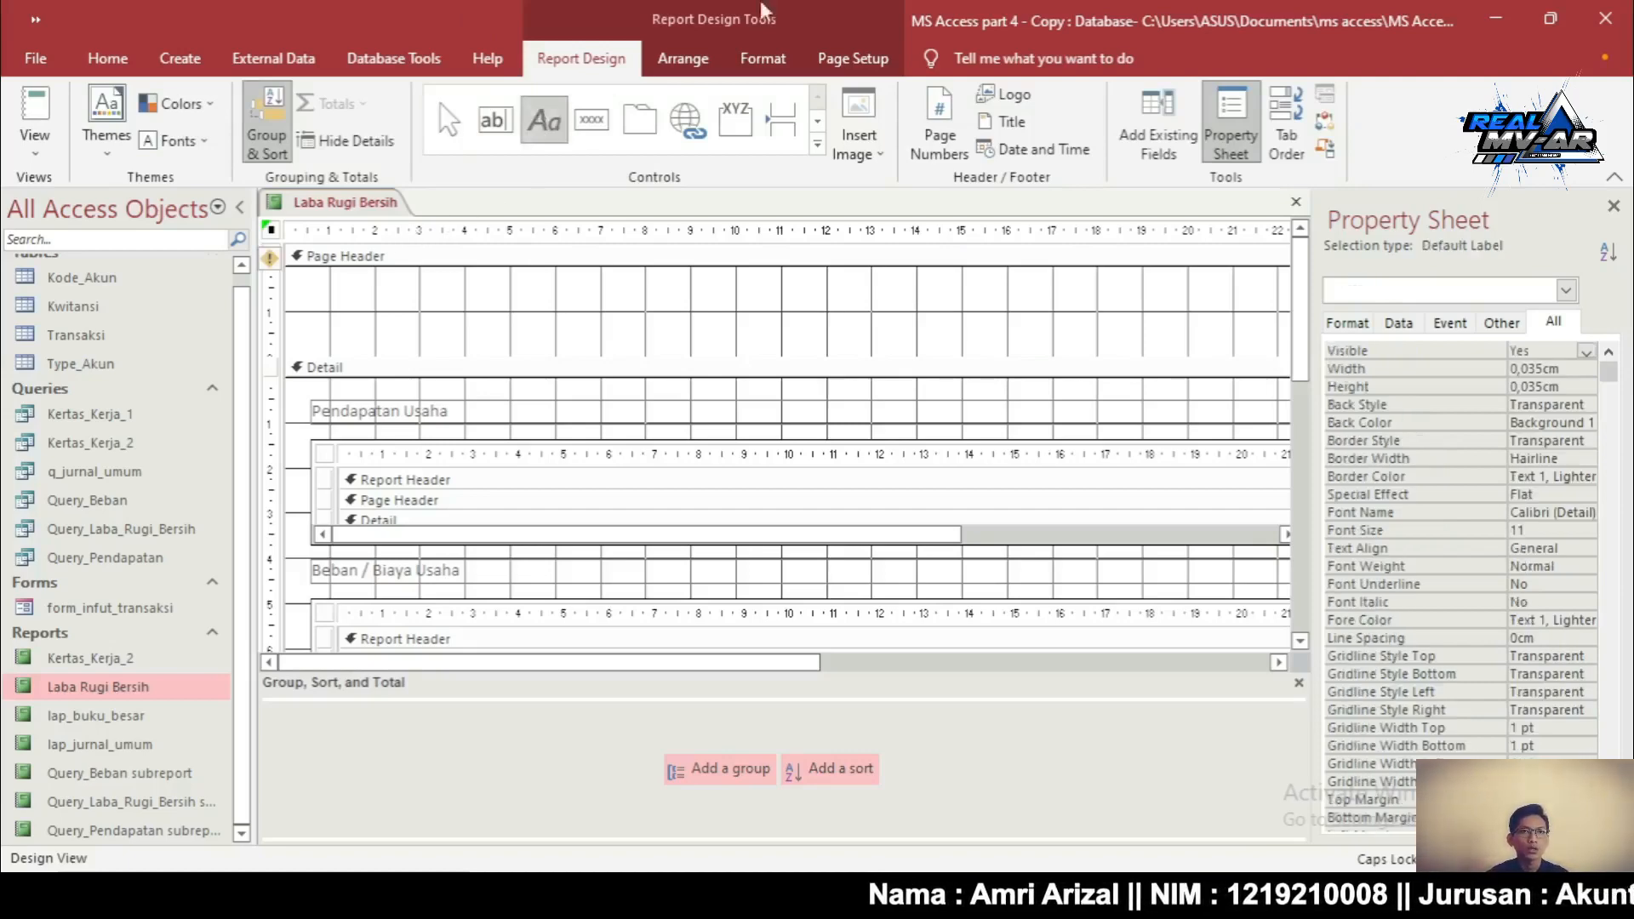
{"action": "left_click", "coordinate": [571, 272]}
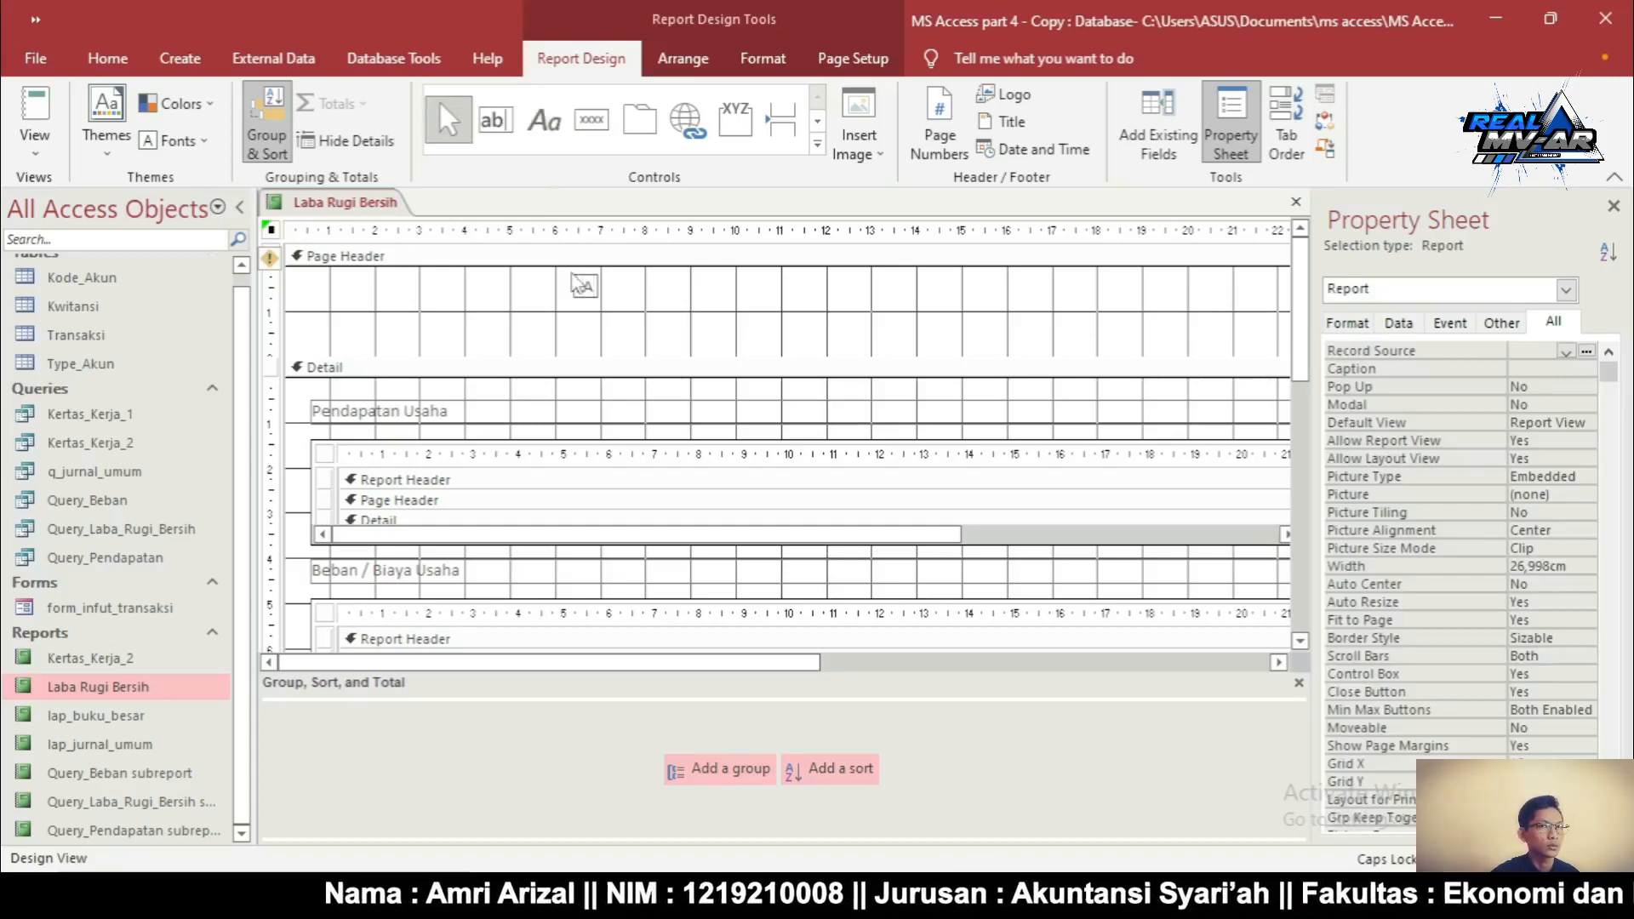
{"action": "left_click", "coordinate": [573, 275]}
{"action": "type", "text": "LAP"}
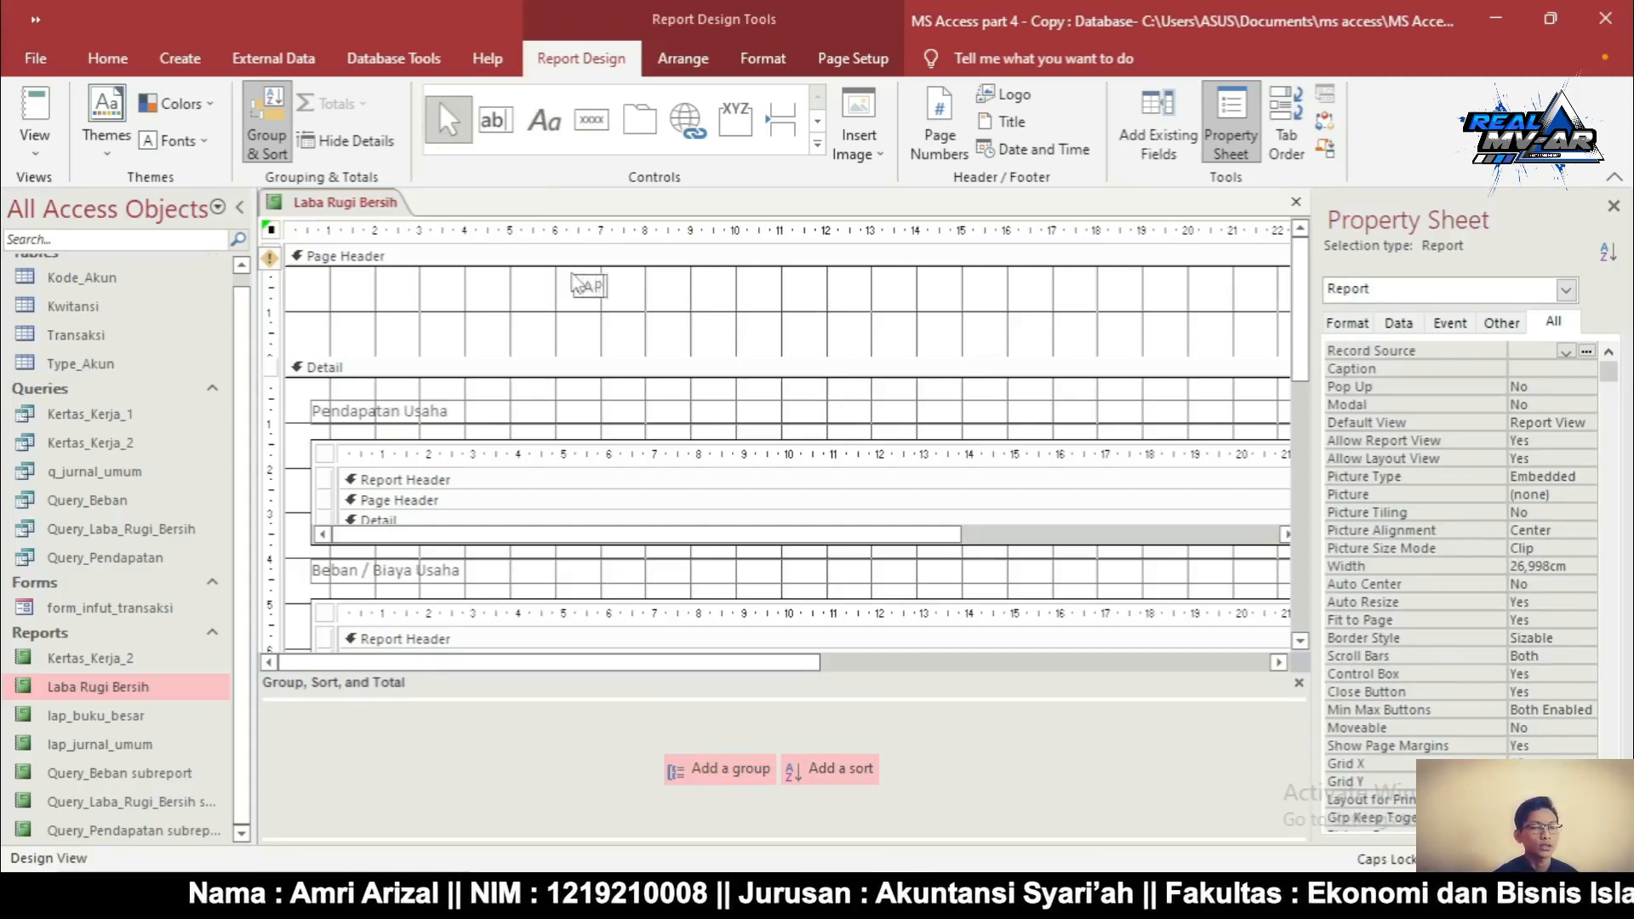
{"action": "type", "text": "ORAN LABA RUGI"}
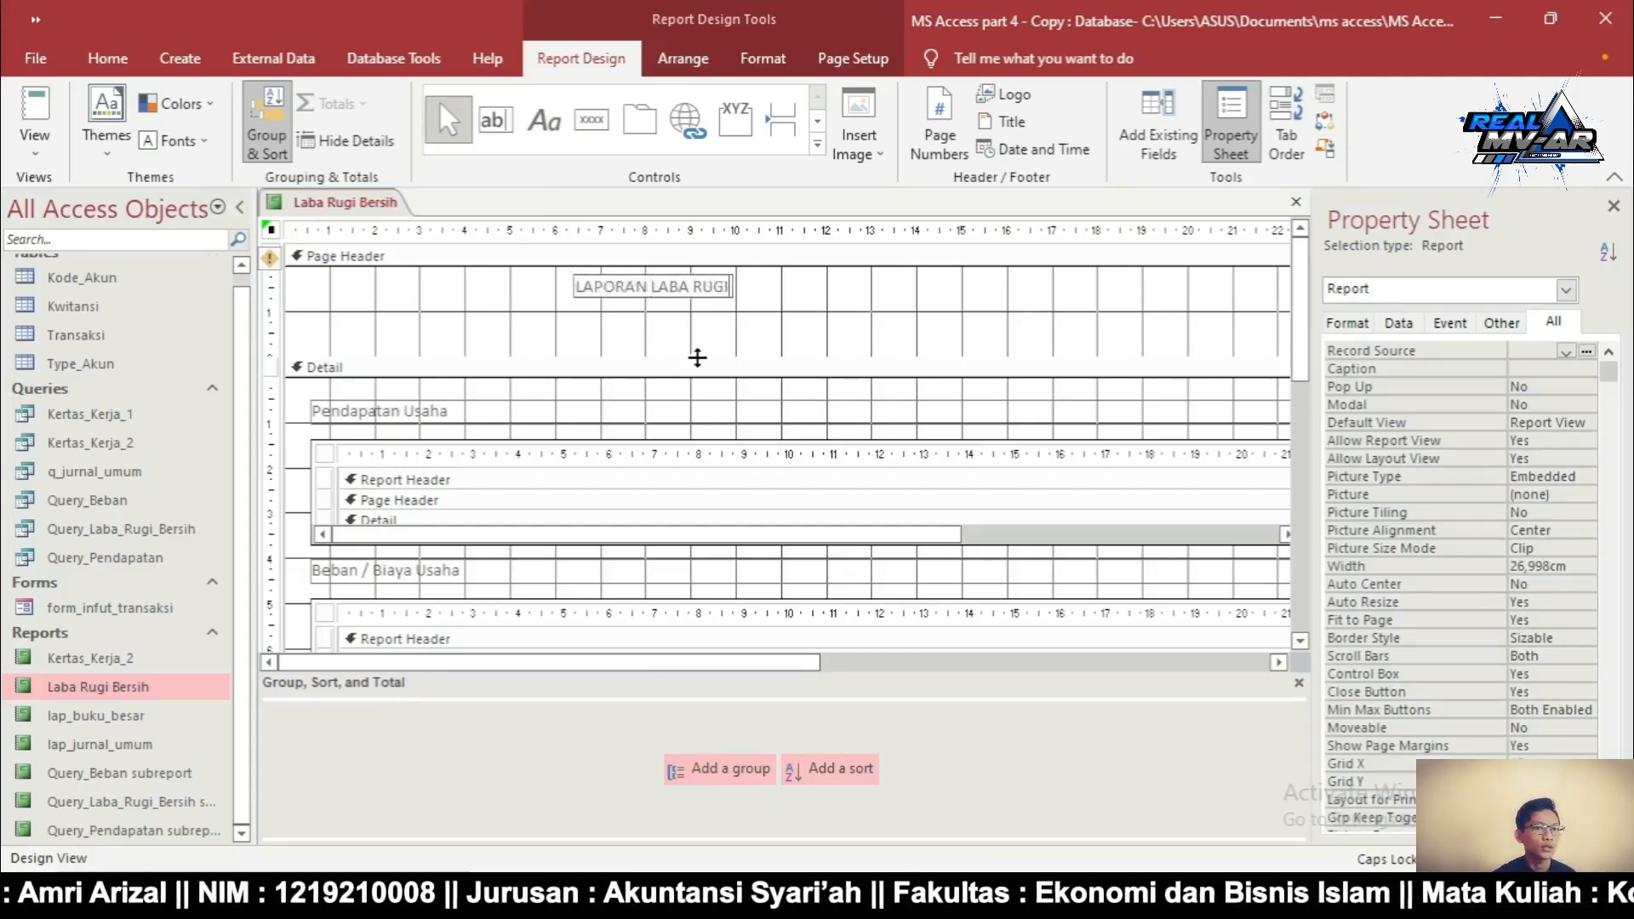
{"action": "key", "text": "Return"}
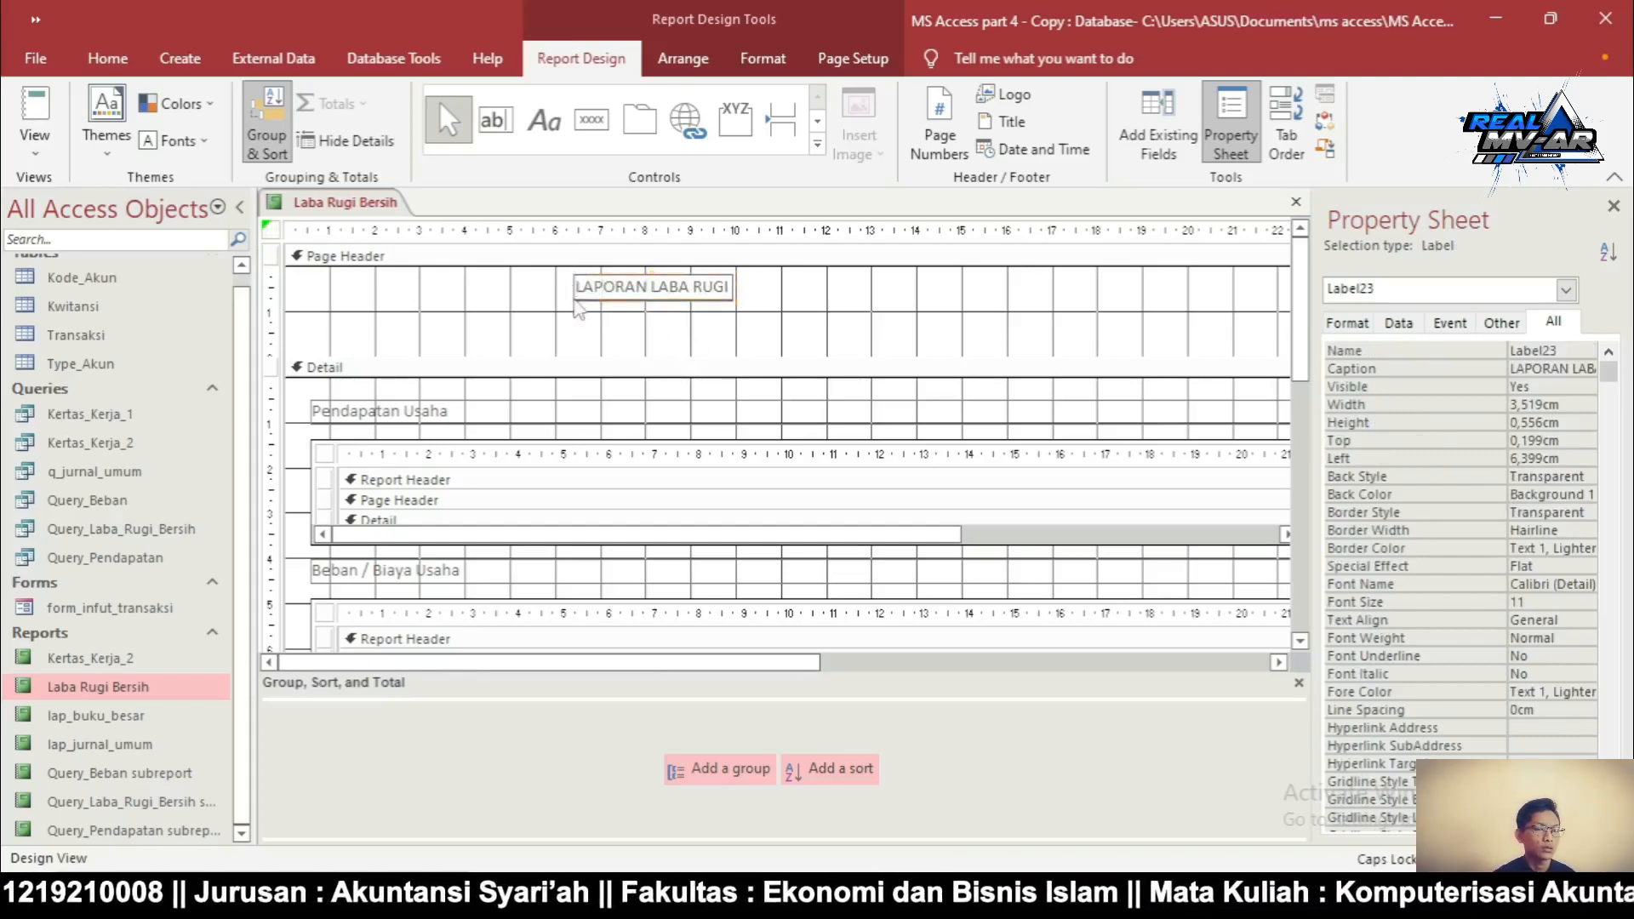
Stretch the LAPORAN LABA RUGI label in both directions to about 22.3 cm wide, matching the Pendapatan Usaha label below
{"action": "left_click", "coordinate": [581, 333]}
{"action": "left_click", "coordinate": [575, 286]}
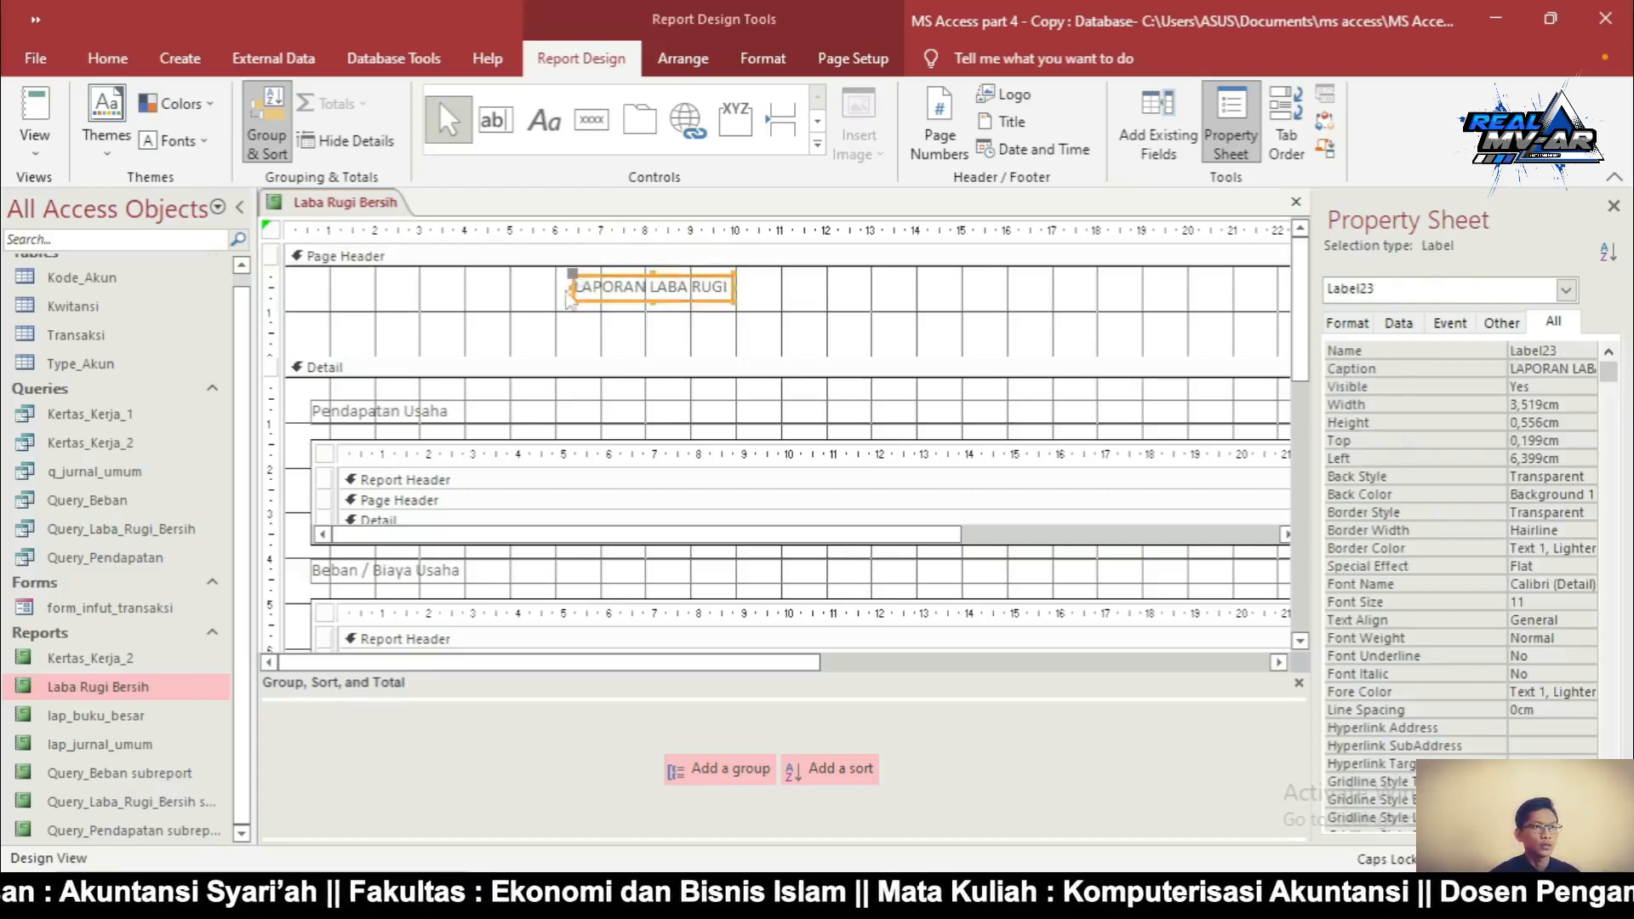
{"action": "left_click", "coordinate": [338, 419]}
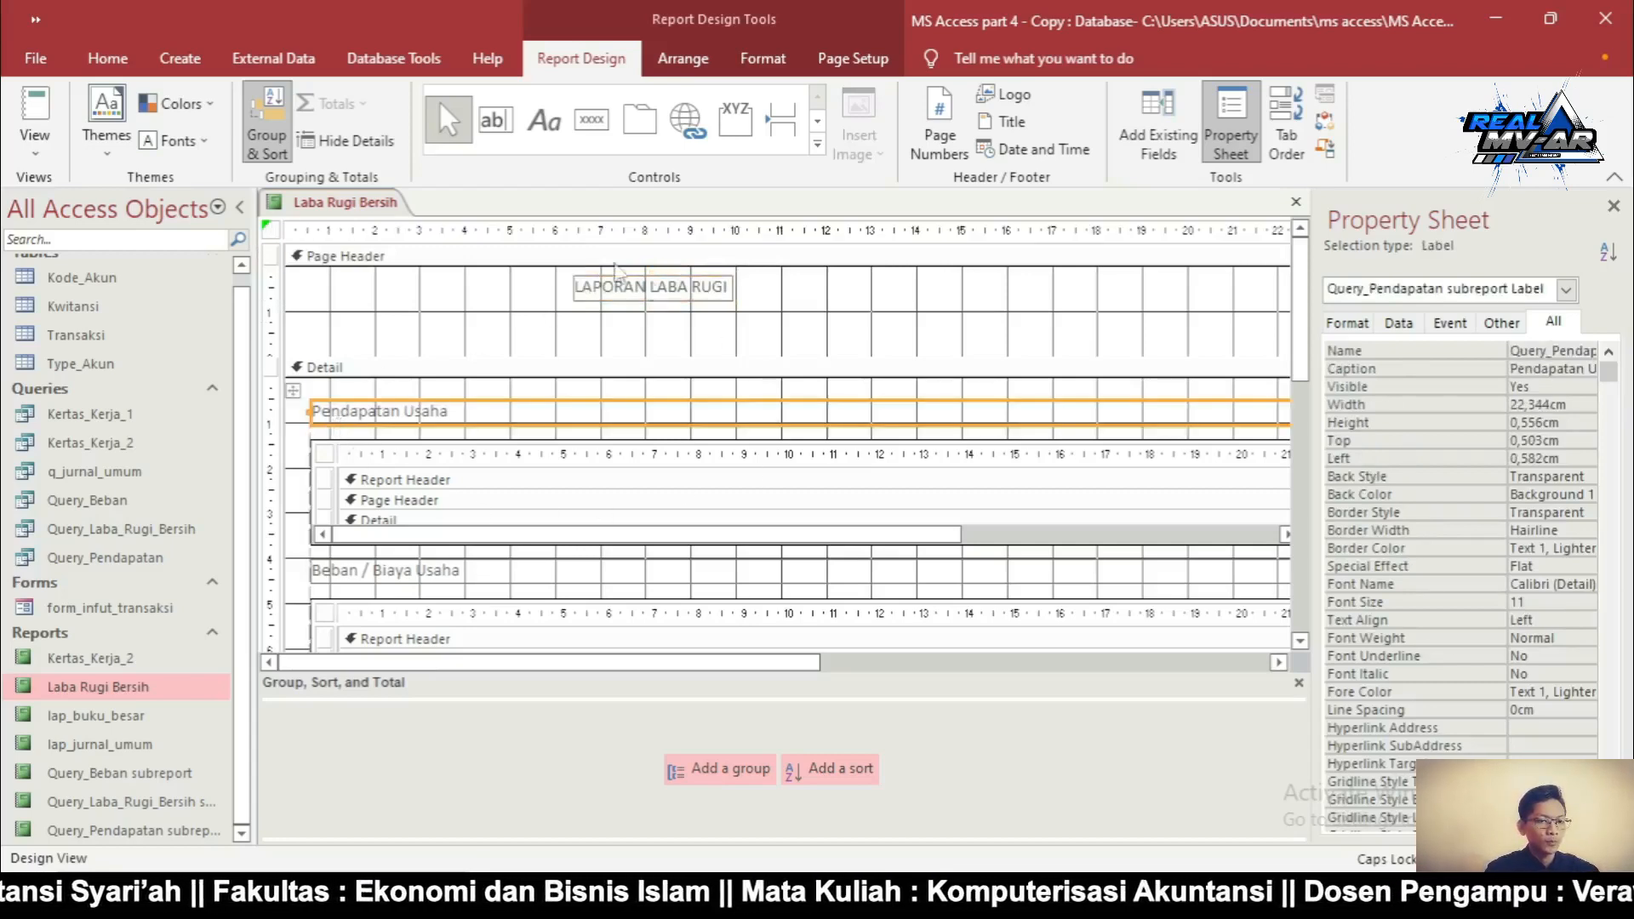
{"action": "left_click", "coordinate": [584, 305]}
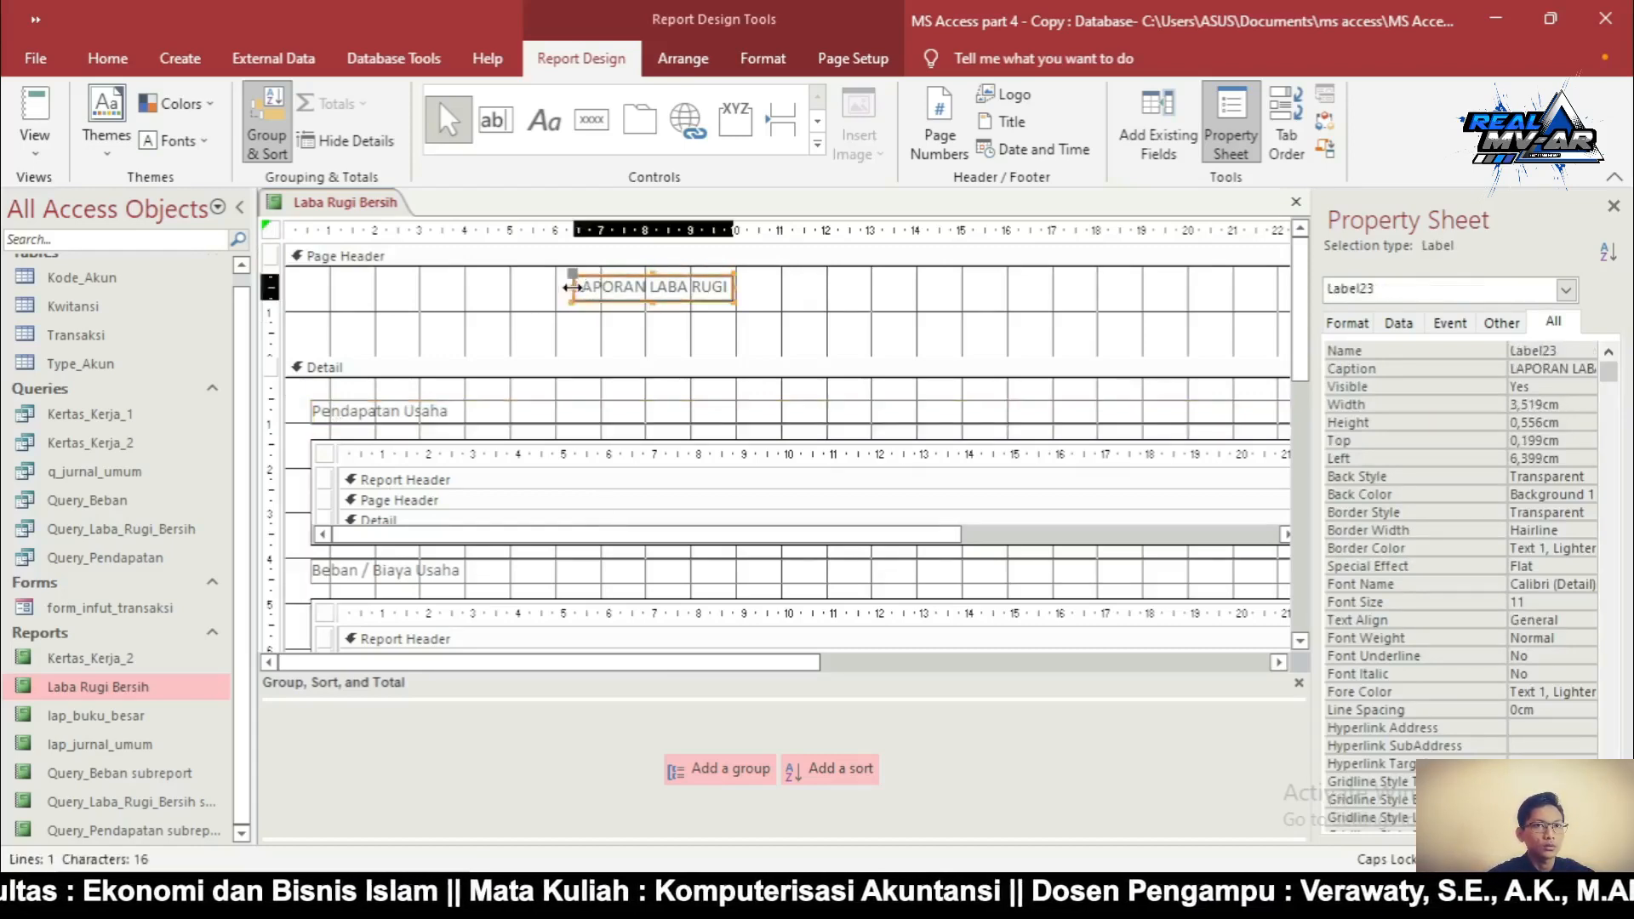
{"action": "left_click_drag", "start_coordinate": [572, 288], "coordinate": [310, 292]}
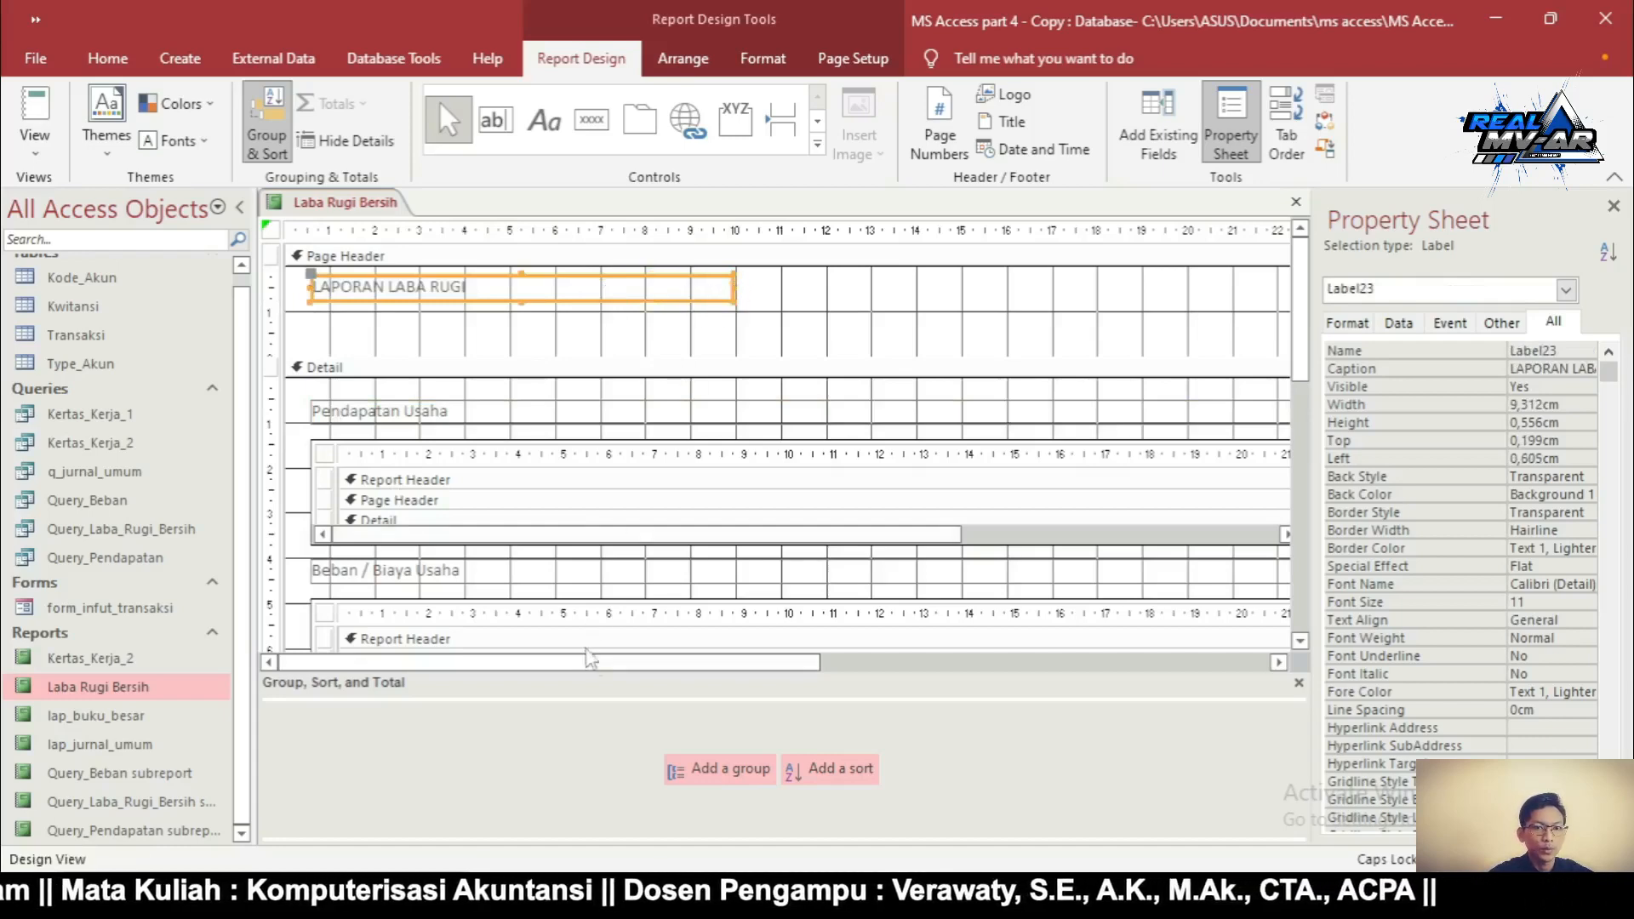
{"action": "left_click_drag", "start_coordinate": [587, 658], "coordinate": [715, 683]}
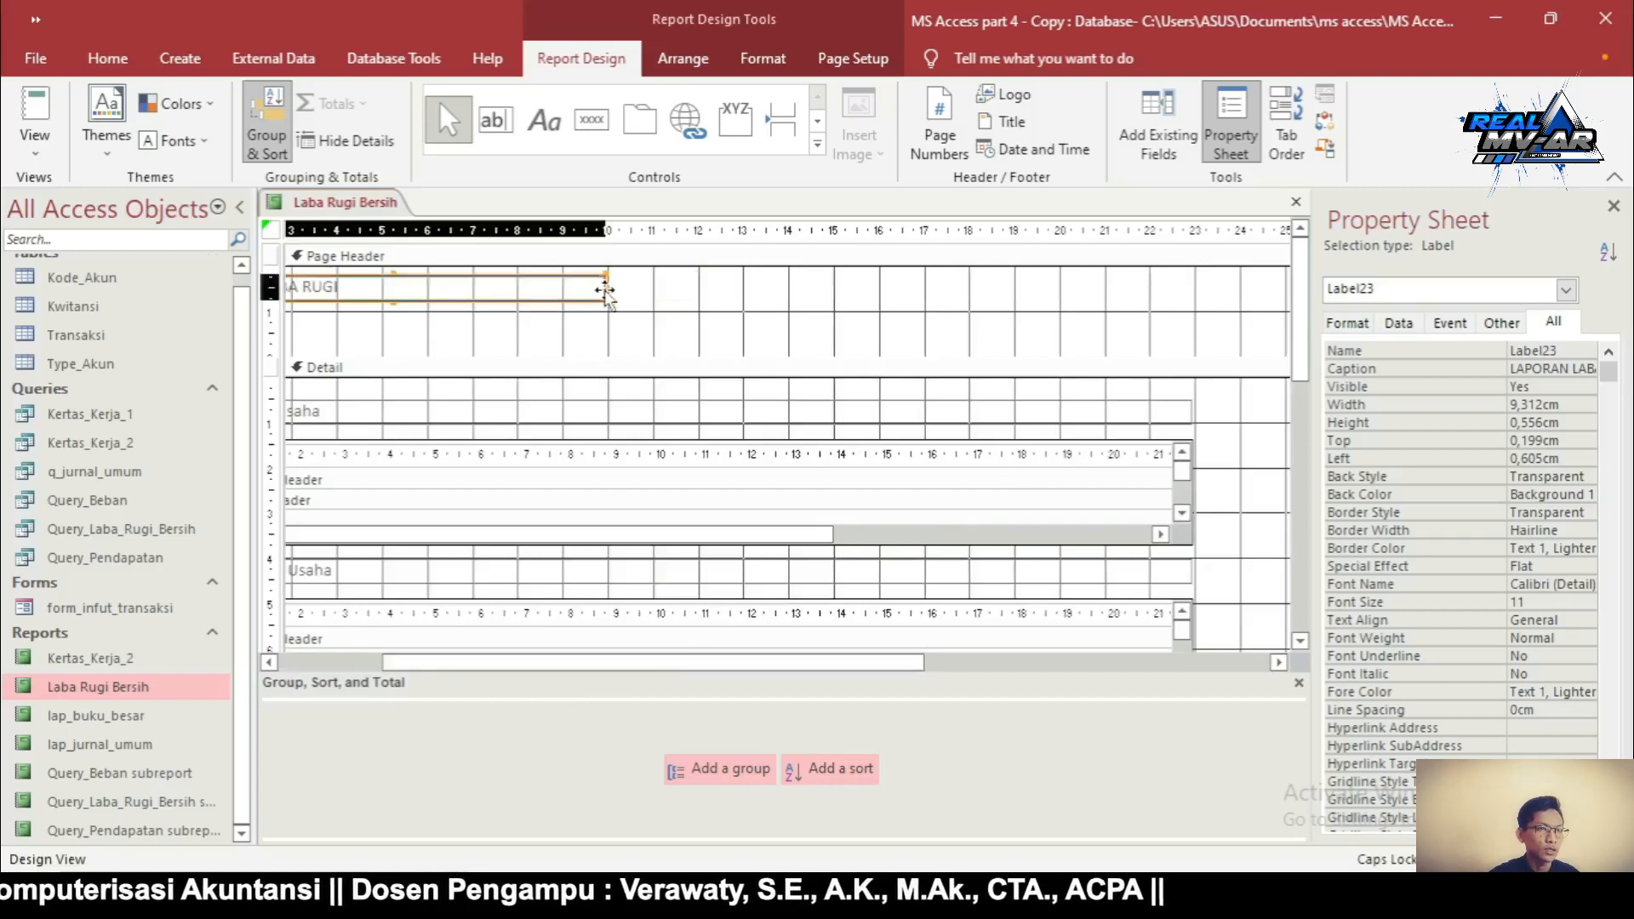
{"action": "left_click_drag", "start_coordinate": [606, 285], "coordinate": [1192, 321]}
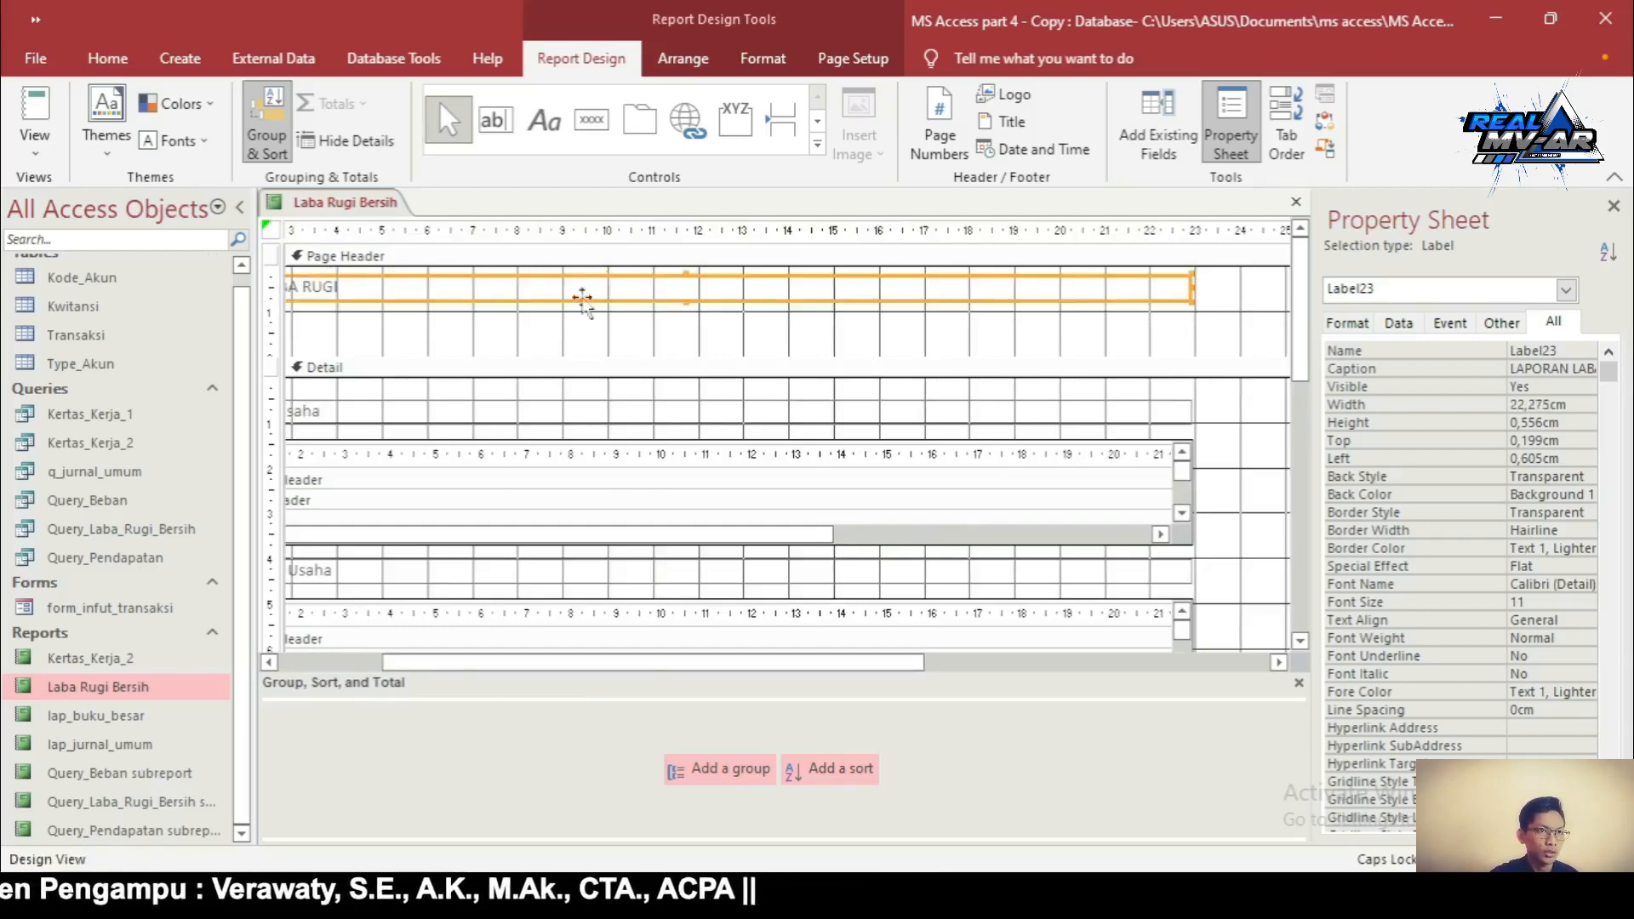
{"action": "left_click", "coordinate": [525, 332]}
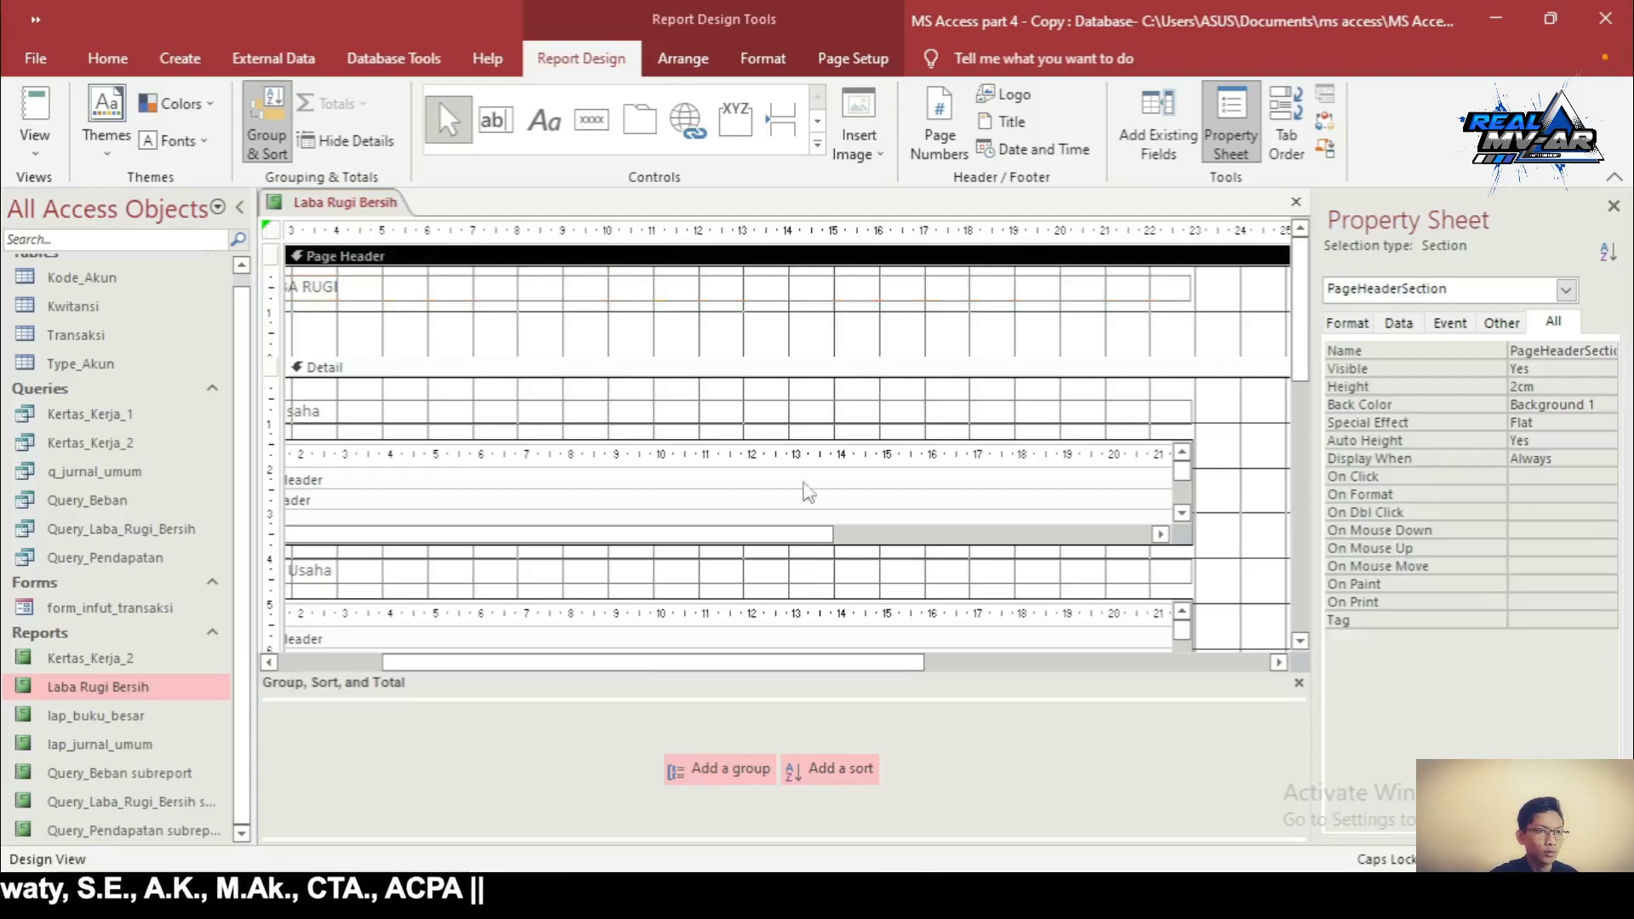
Duplicate the LAPORAN LABA RUGI label twice, stacking the copies beneath the original in the Page Header
{"action": "left_click_drag", "start_coordinate": [707, 662], "coordinate": [538, 664]}
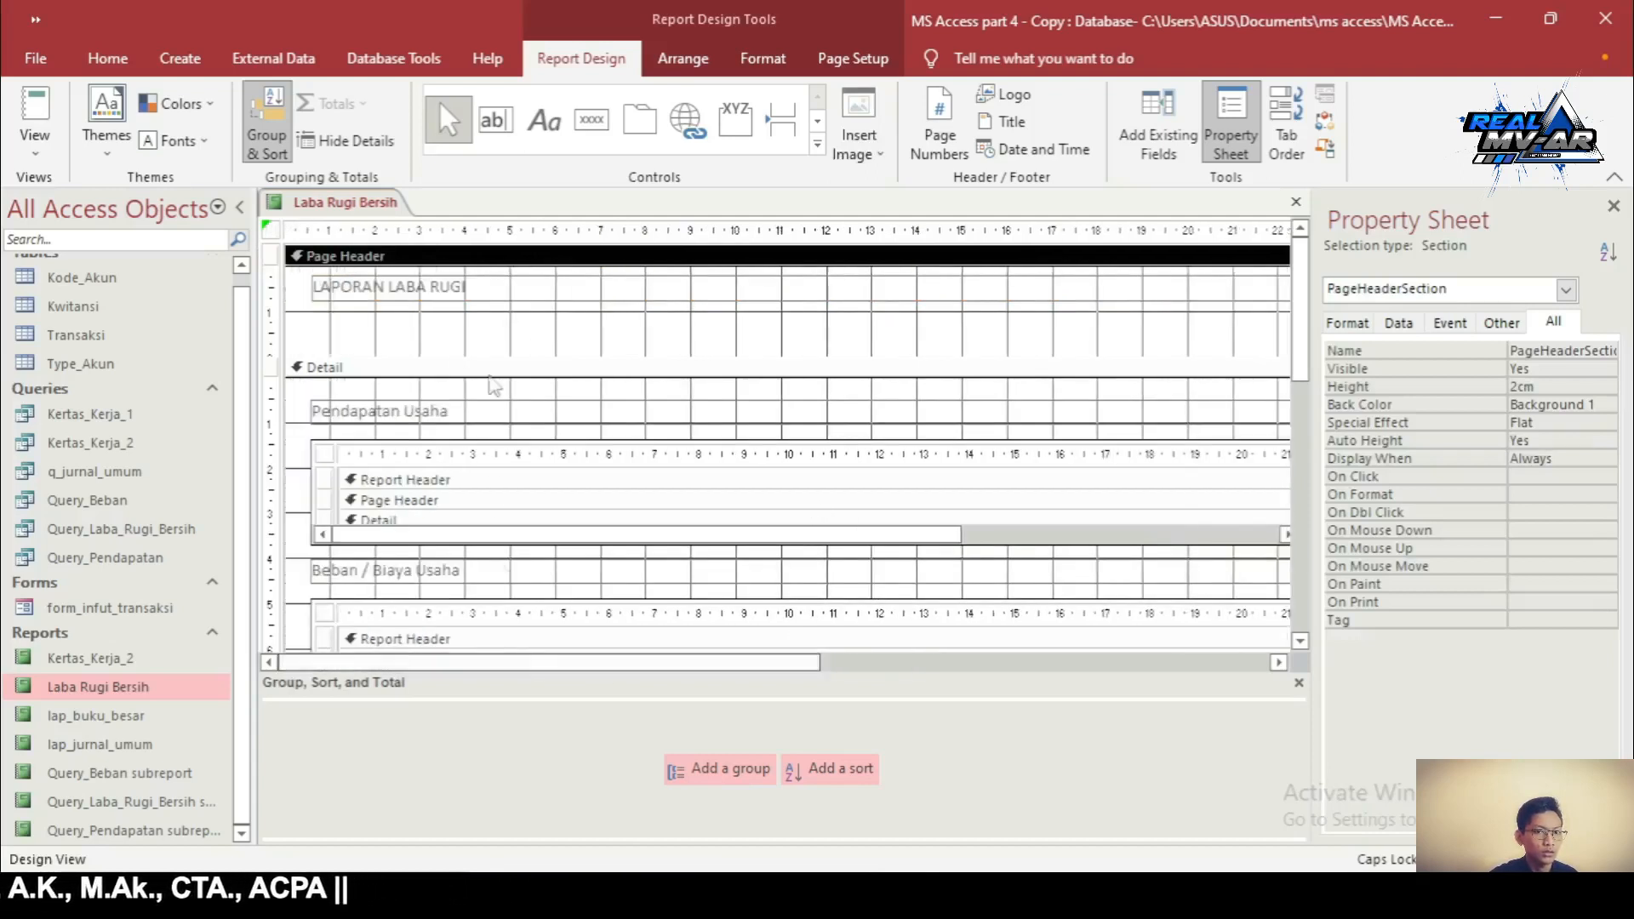
{"action": "left_click", "coordinate": [488, 285]}
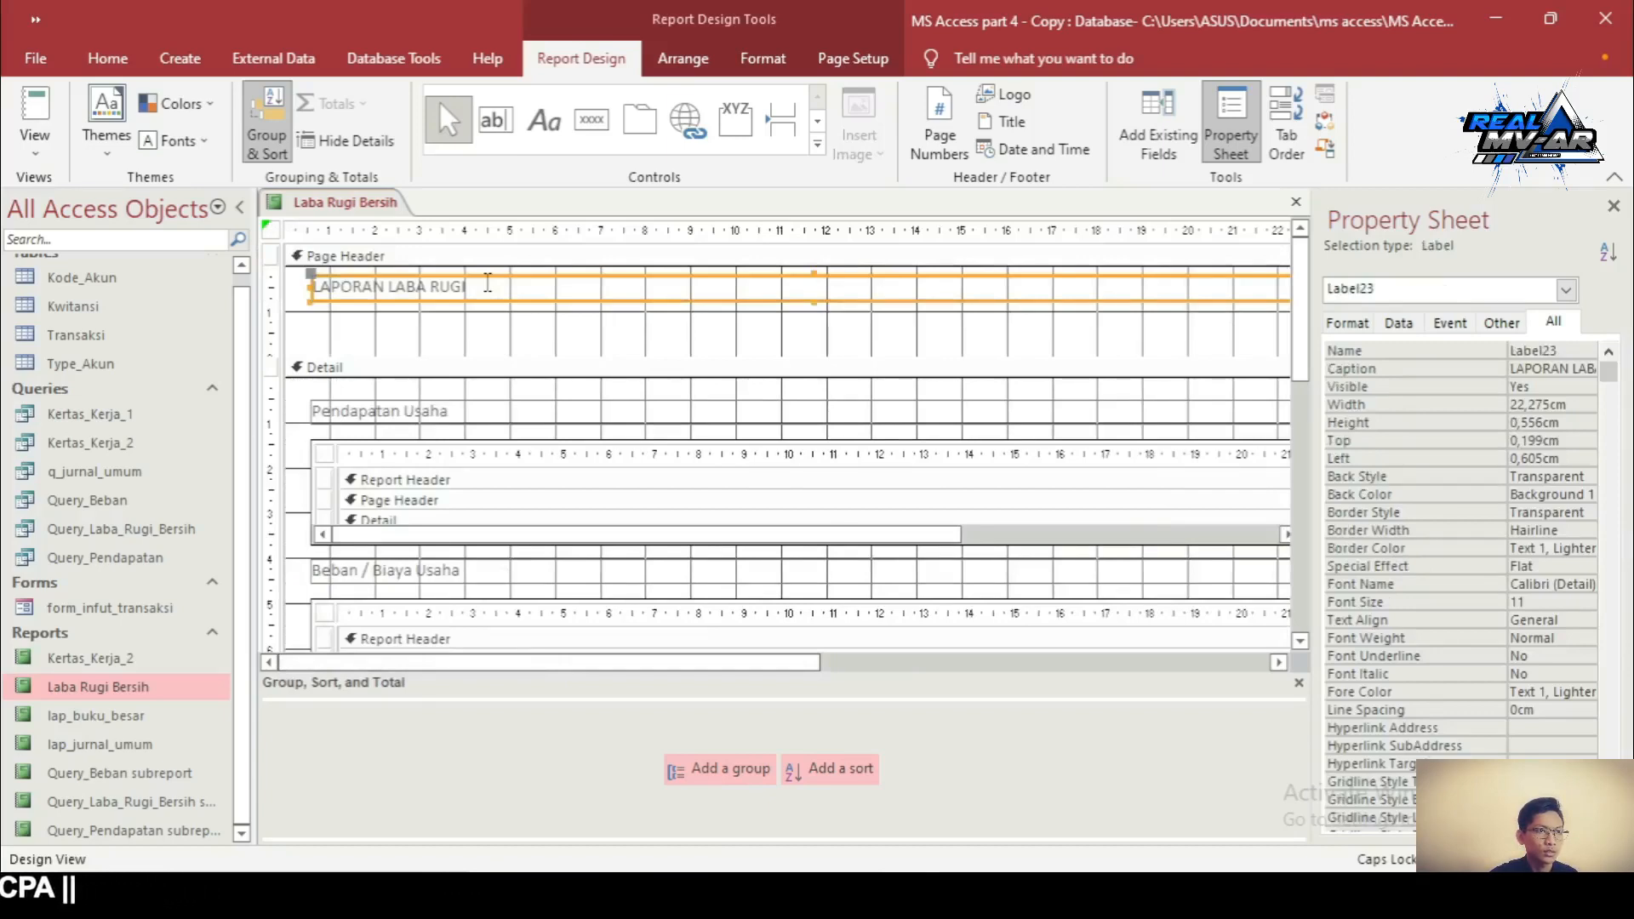
{"action": "key", "text": "ctrl+c"}
{"action": "key", "text": "ctrl+v"}
{"action": "key", "text": "ctrl+v"}
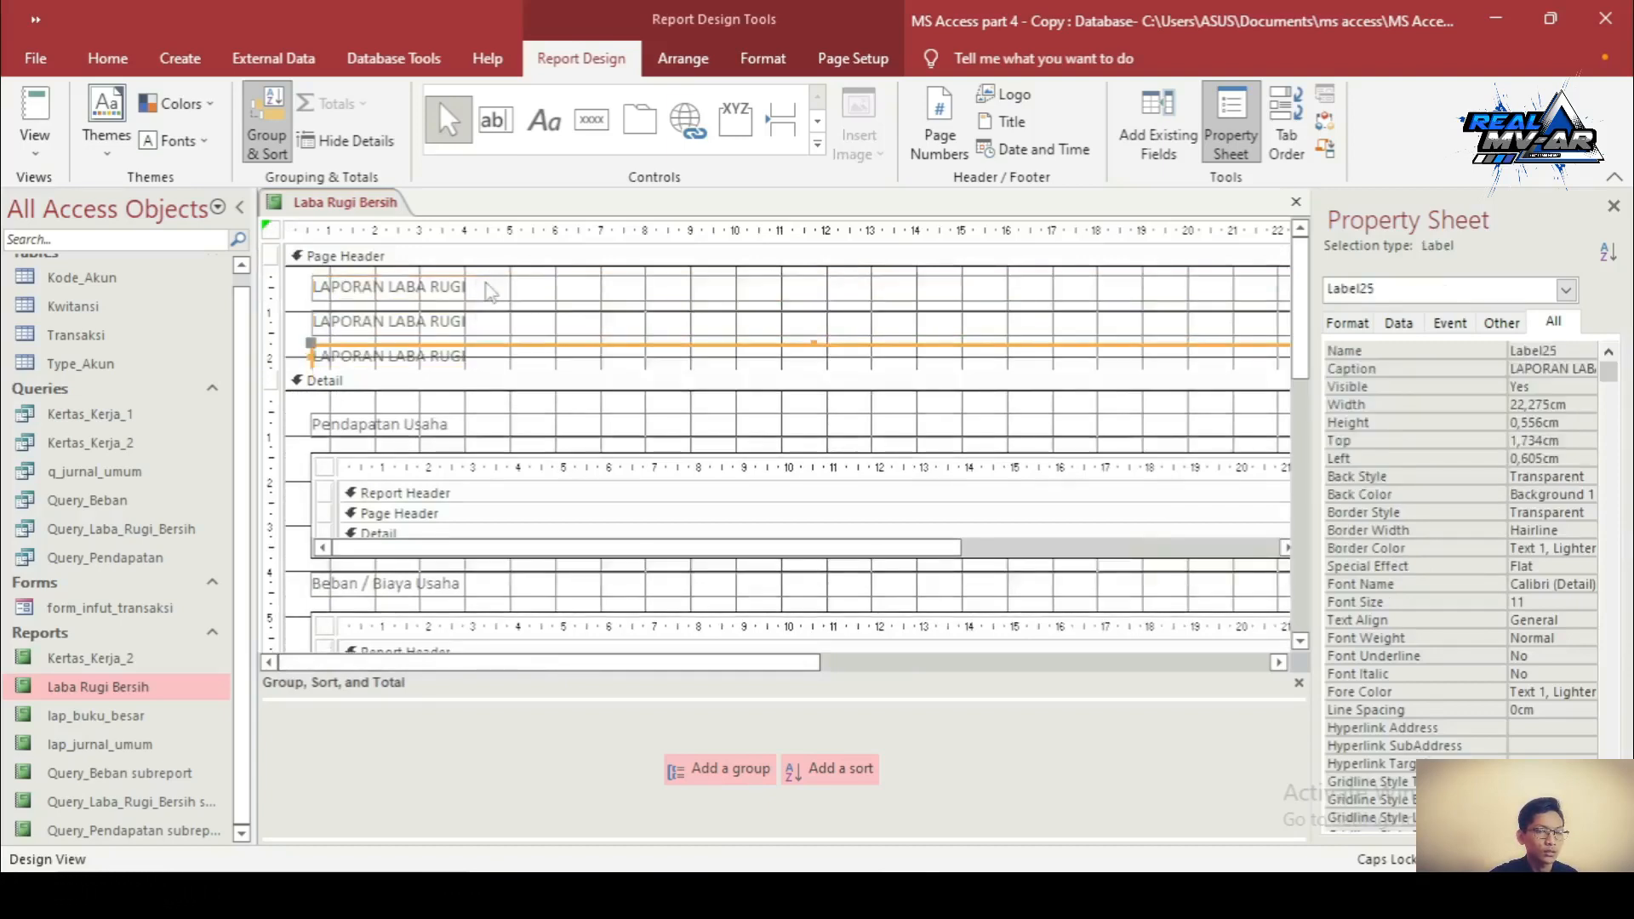
Replace the text of the middle Page Header label with KLINIK DR. FARHAN
{"action": "left_click", "coordinate": [478, 320]}
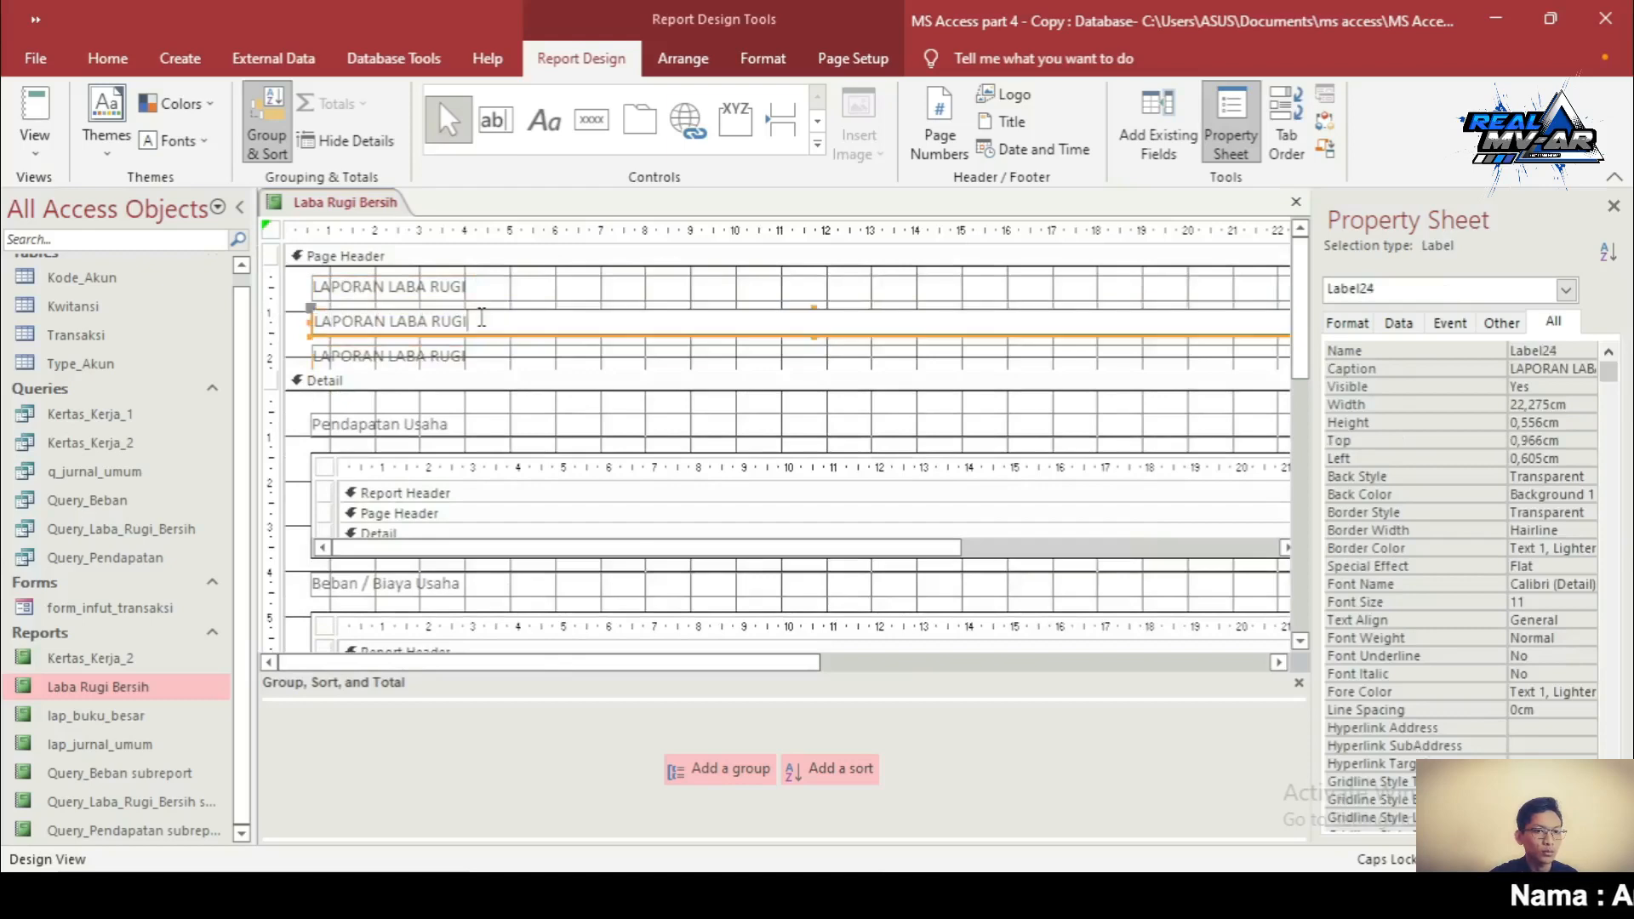
{"action": "left_click_drag", "start_coordinate": [482, 317], "coordinate": [267, 294]}
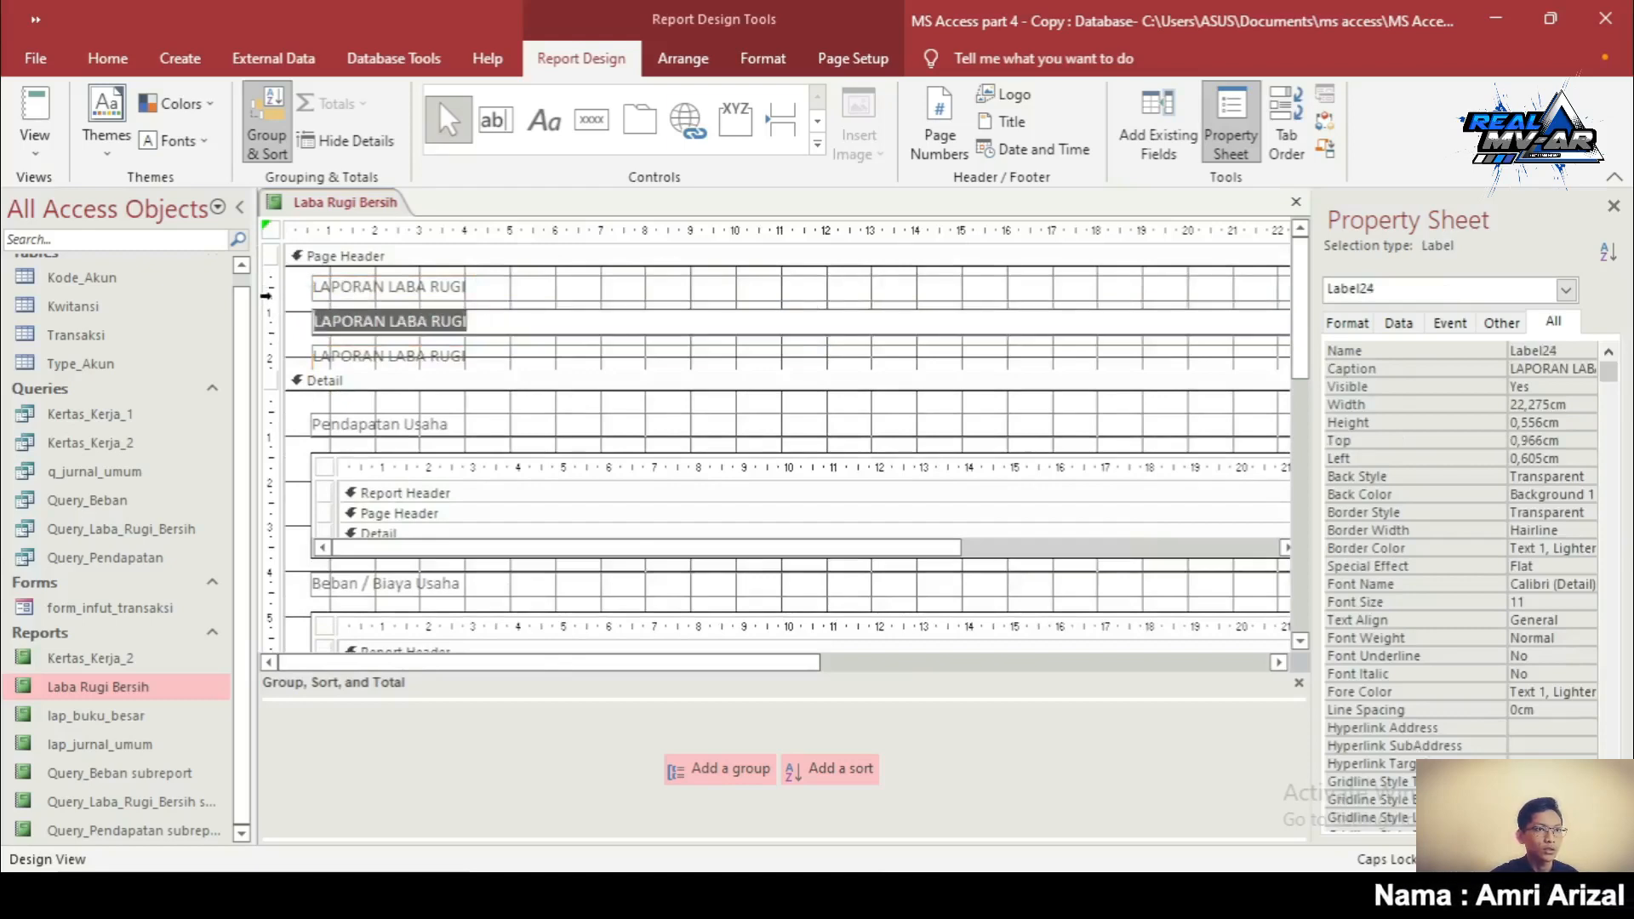
{"action": "key", "text": "BackSpace"}
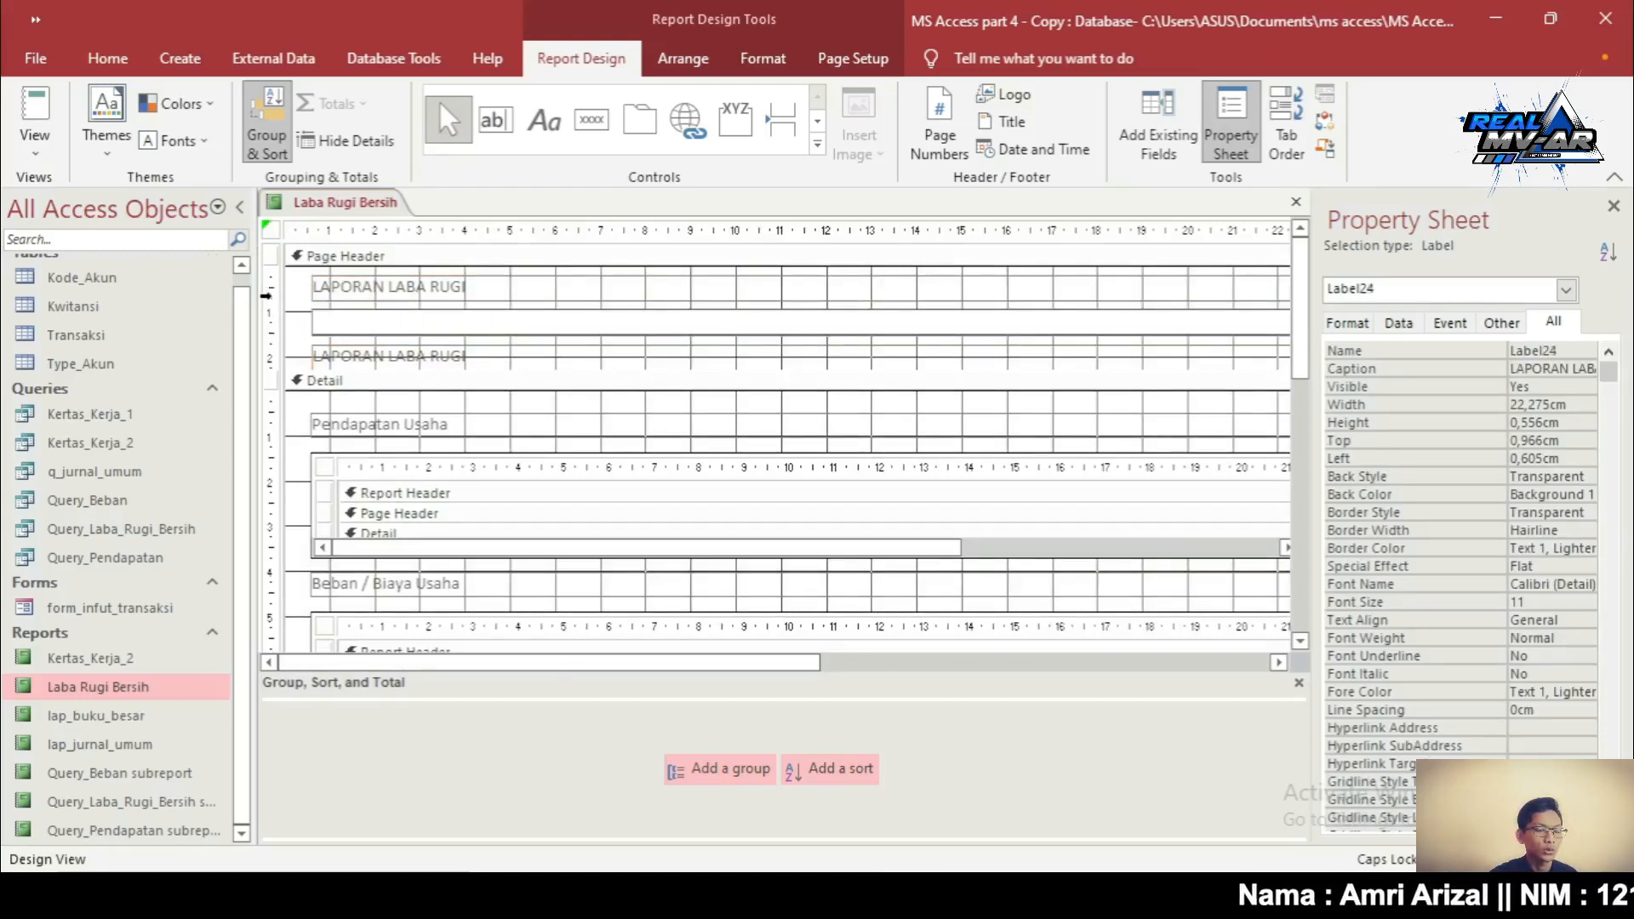
{"action": "type", "text": "KLIN"}
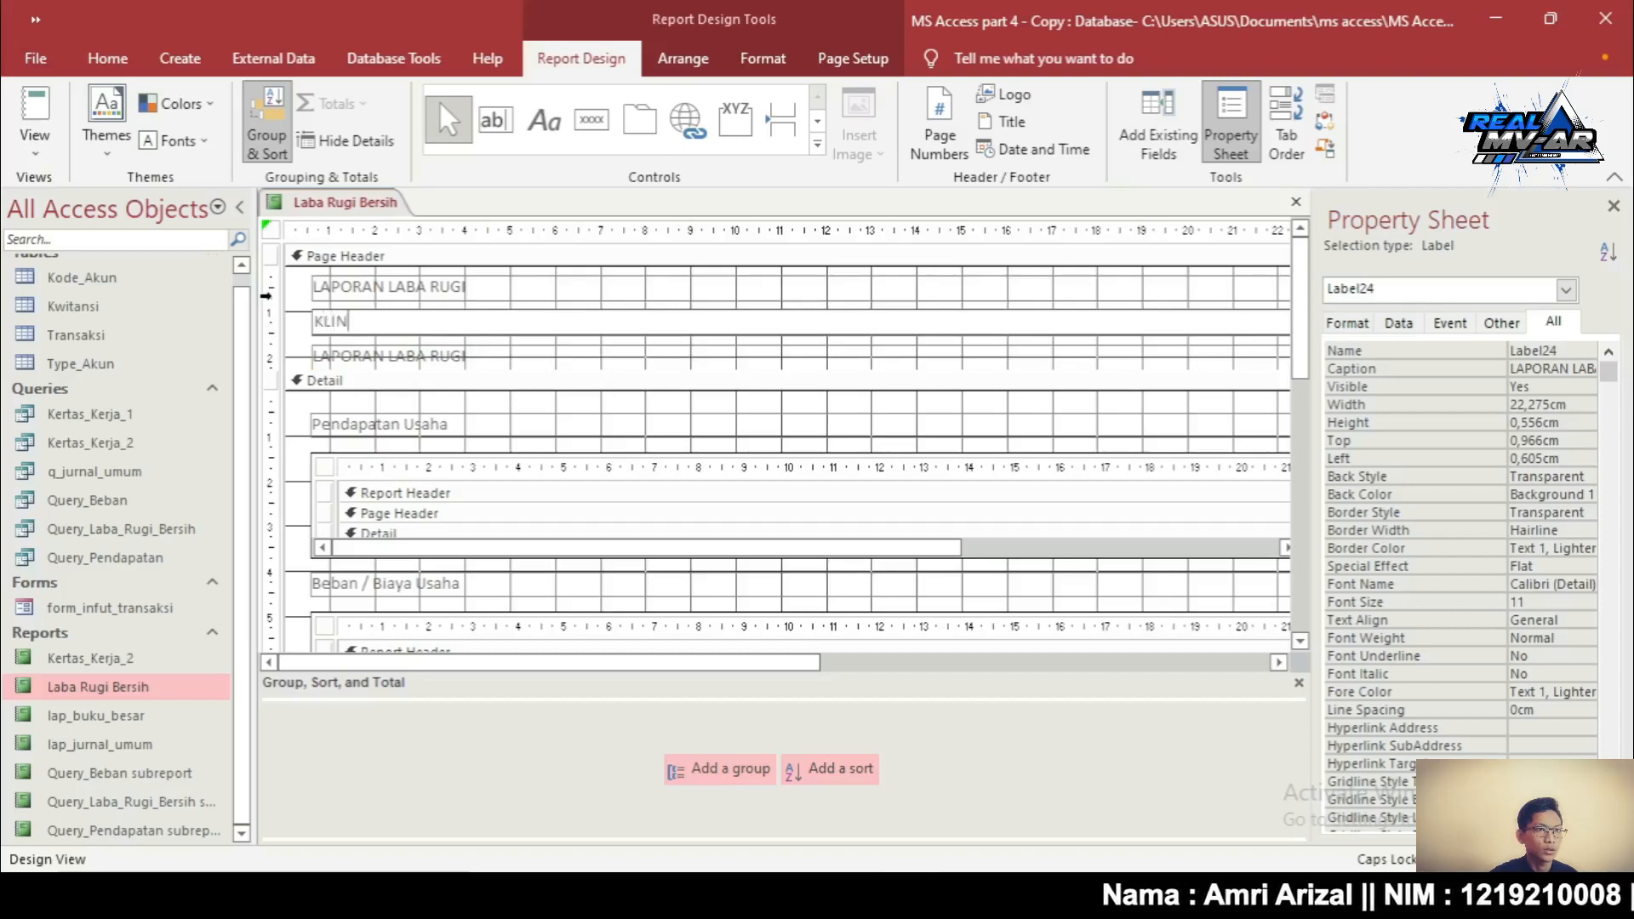
{"action": "type", "text": "IK DR"}
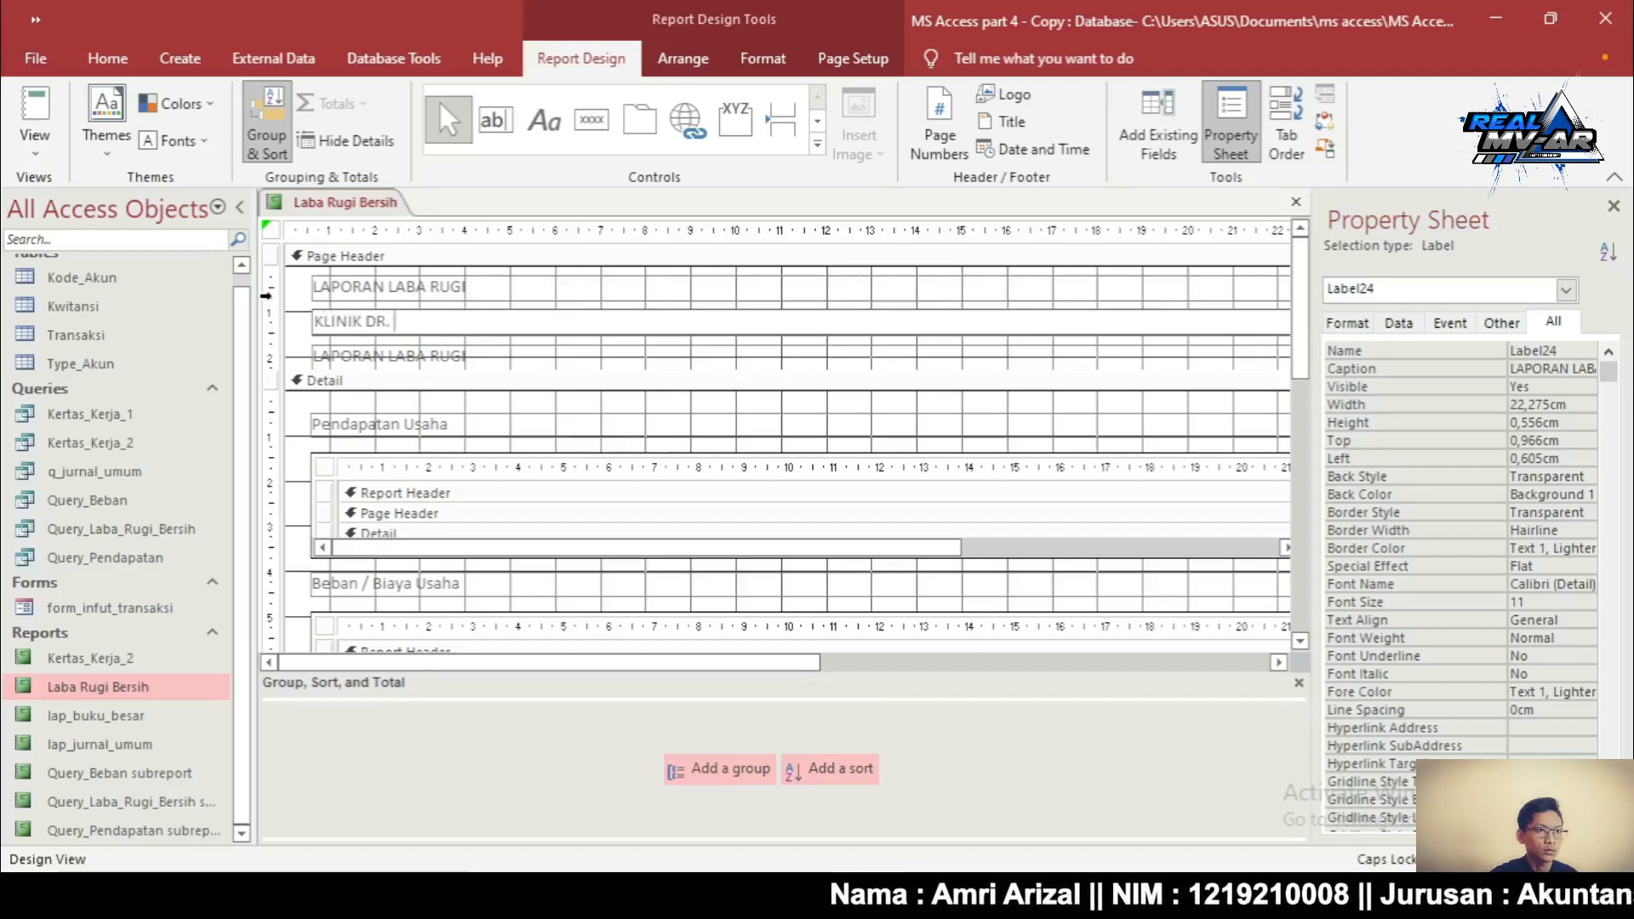
{"action": "type", "text": ". FARHAN"}
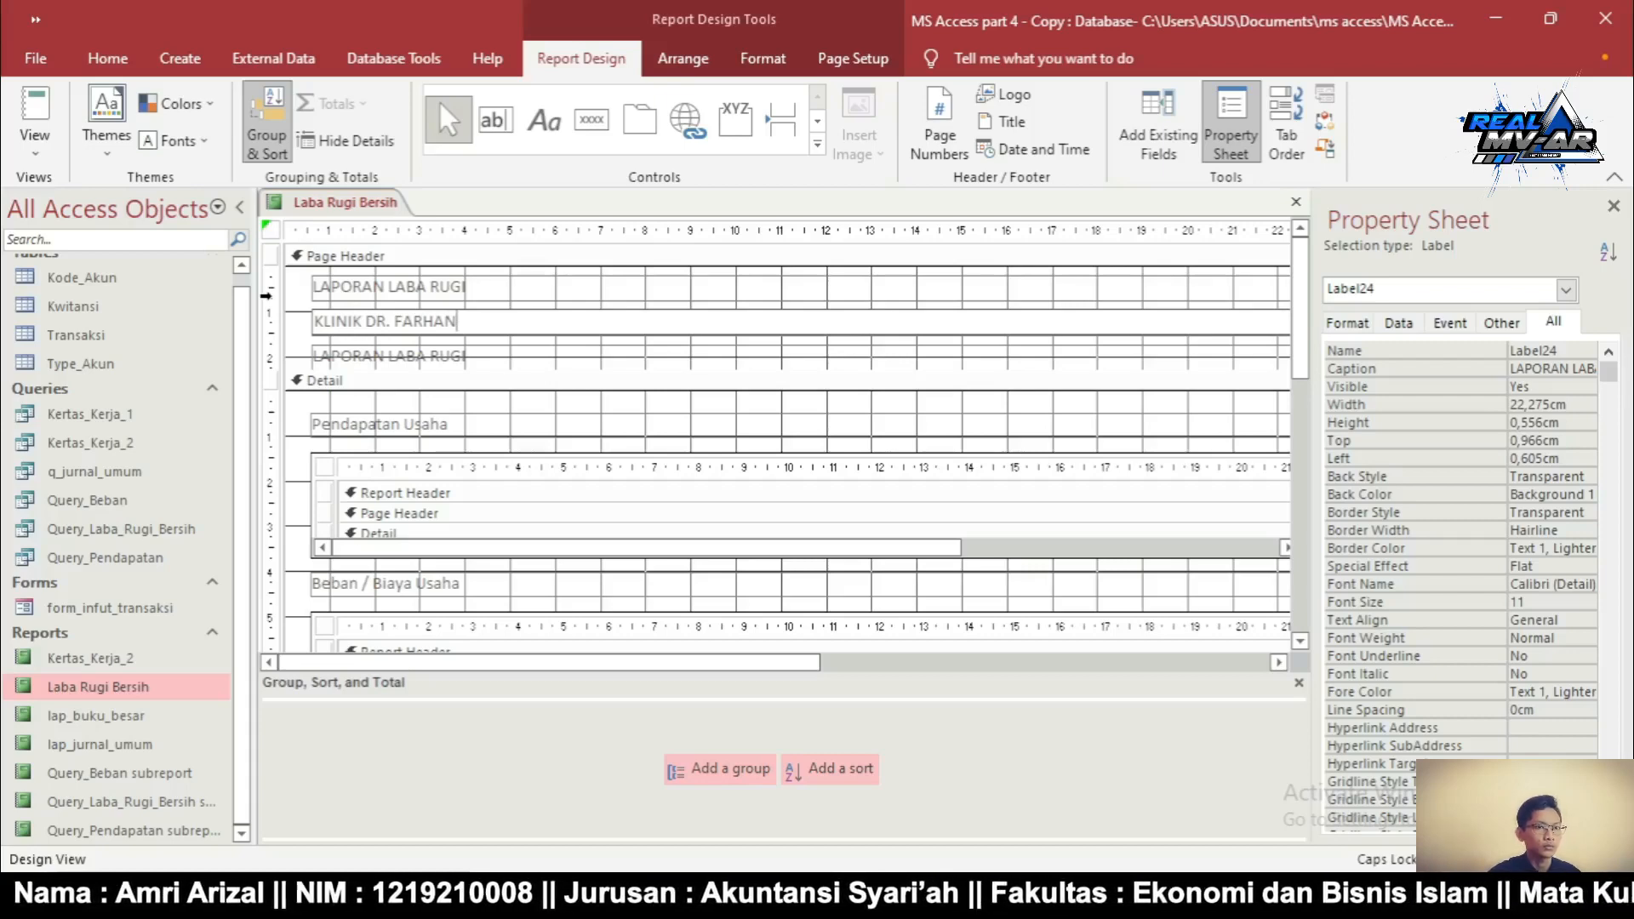
Replace the text of the lowest Page Header label with PERIODE DESEMBER 2022
{"action": "left_click", "coordinate": [474, 355]}
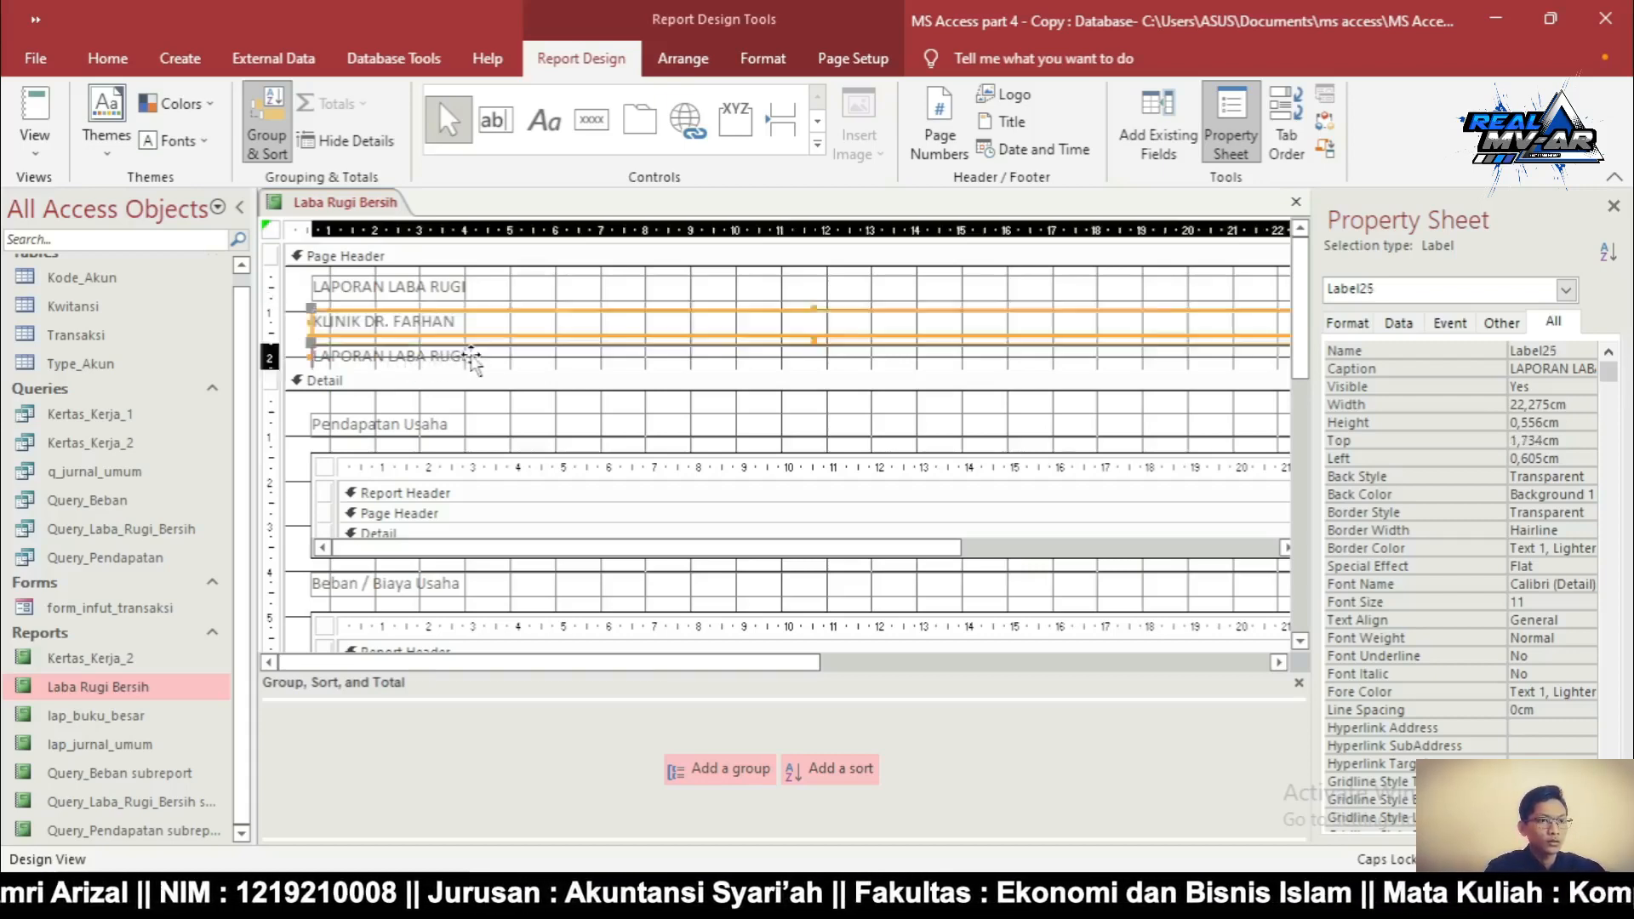
{"action": "left_click_drag", "start_coordinate": [474, 356], "coordinate": [283, 351]}
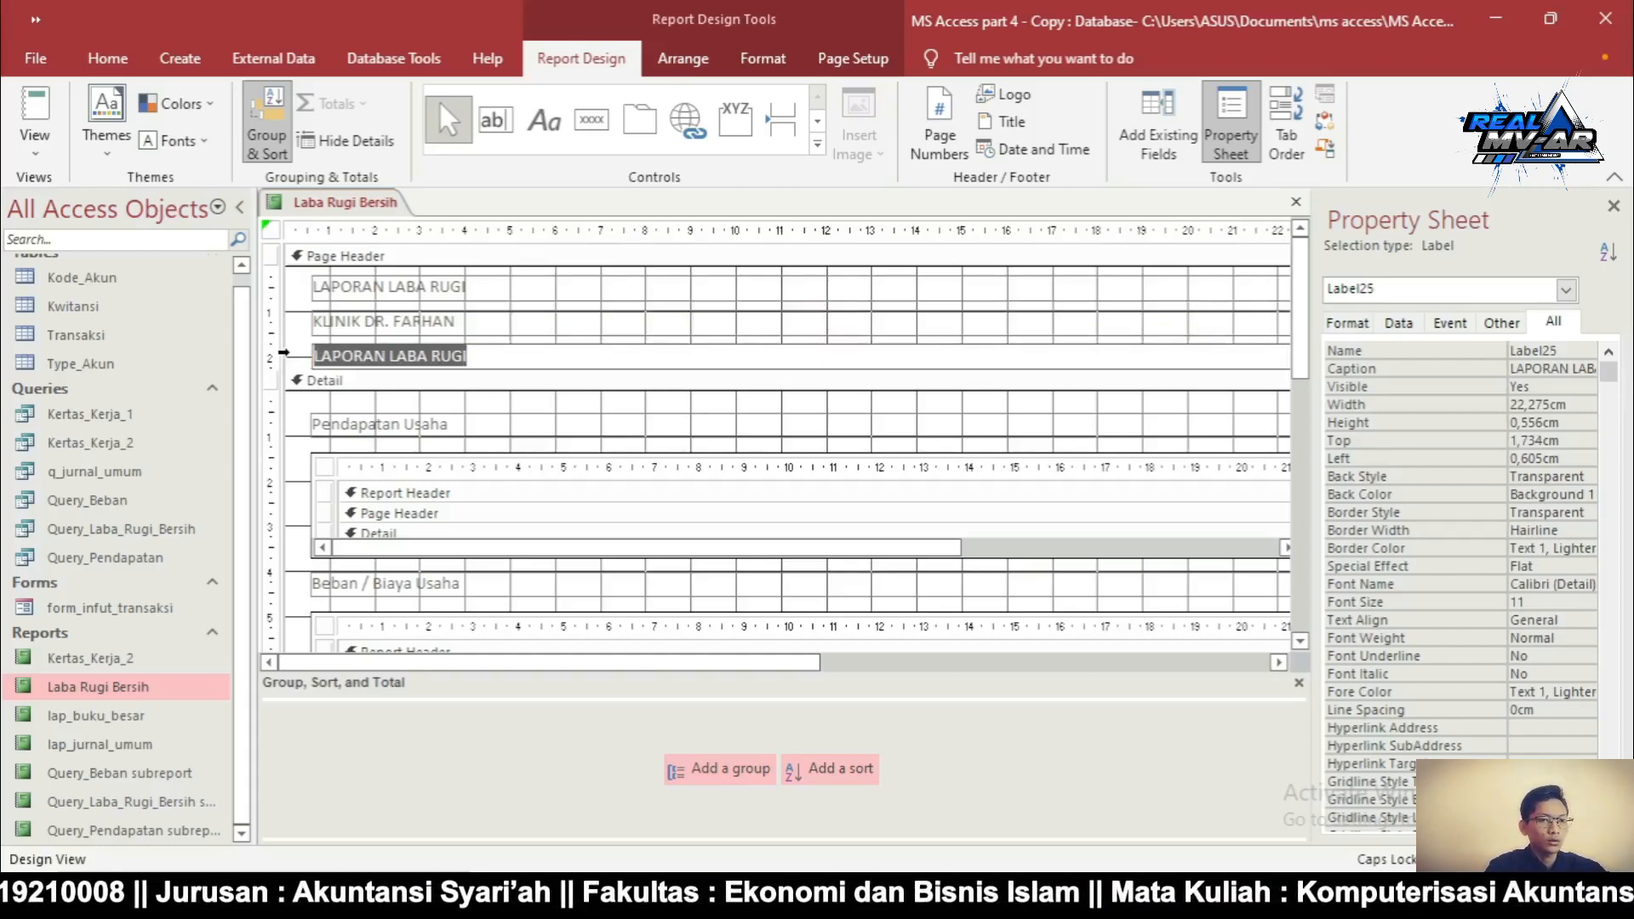
{"action": "type", "text": "PERI"}
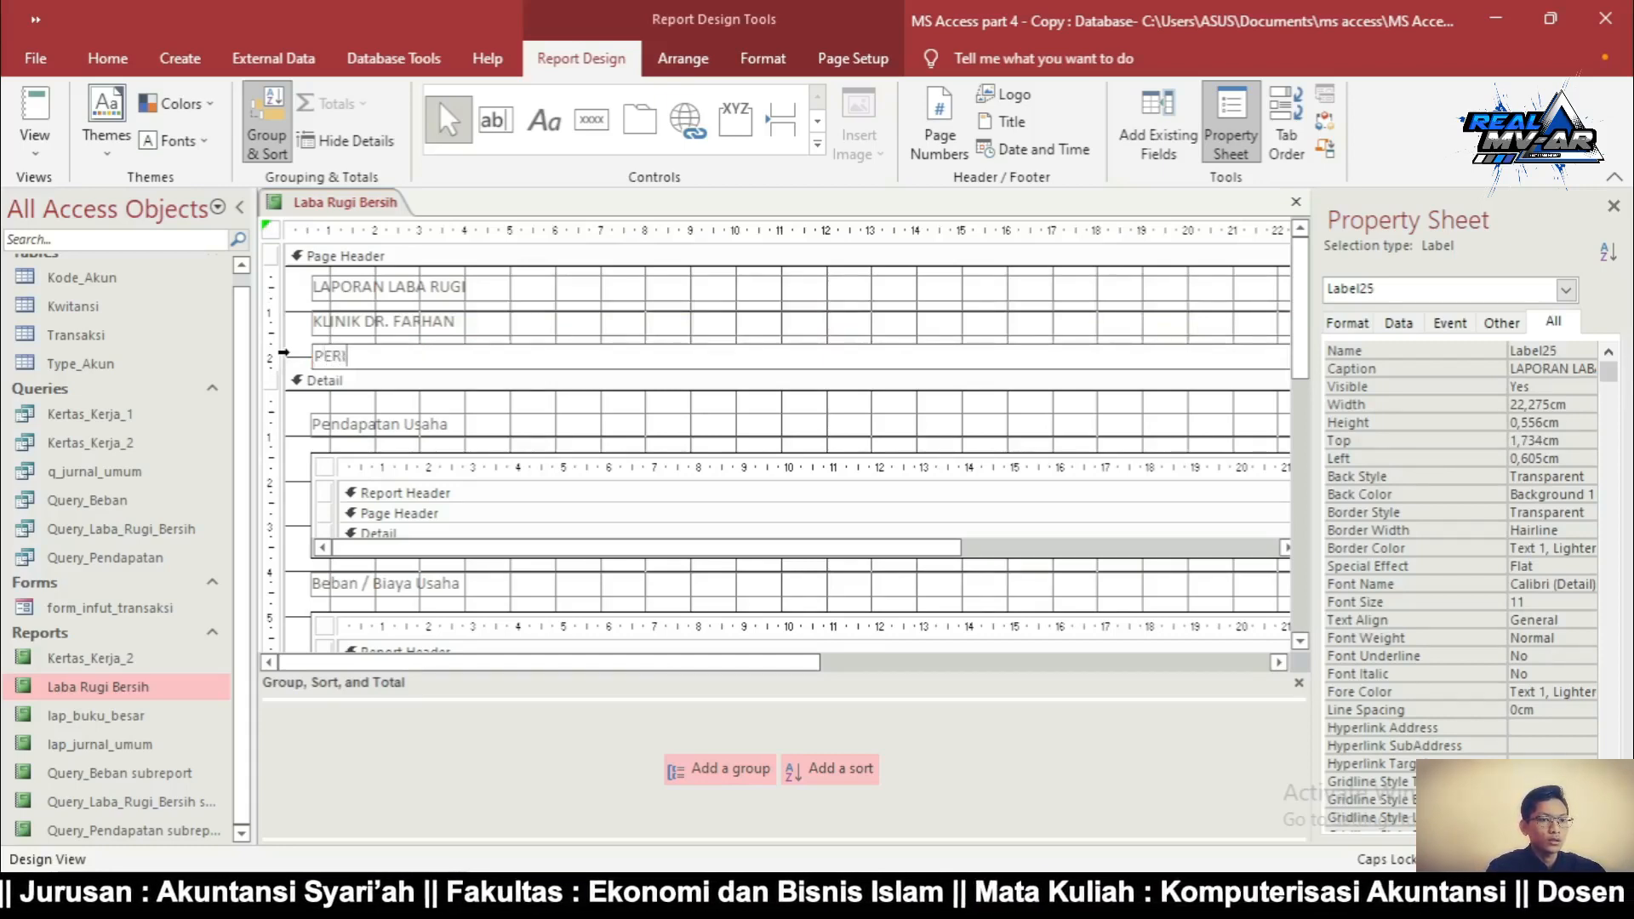
{"action": "type", "text": "ODE"}
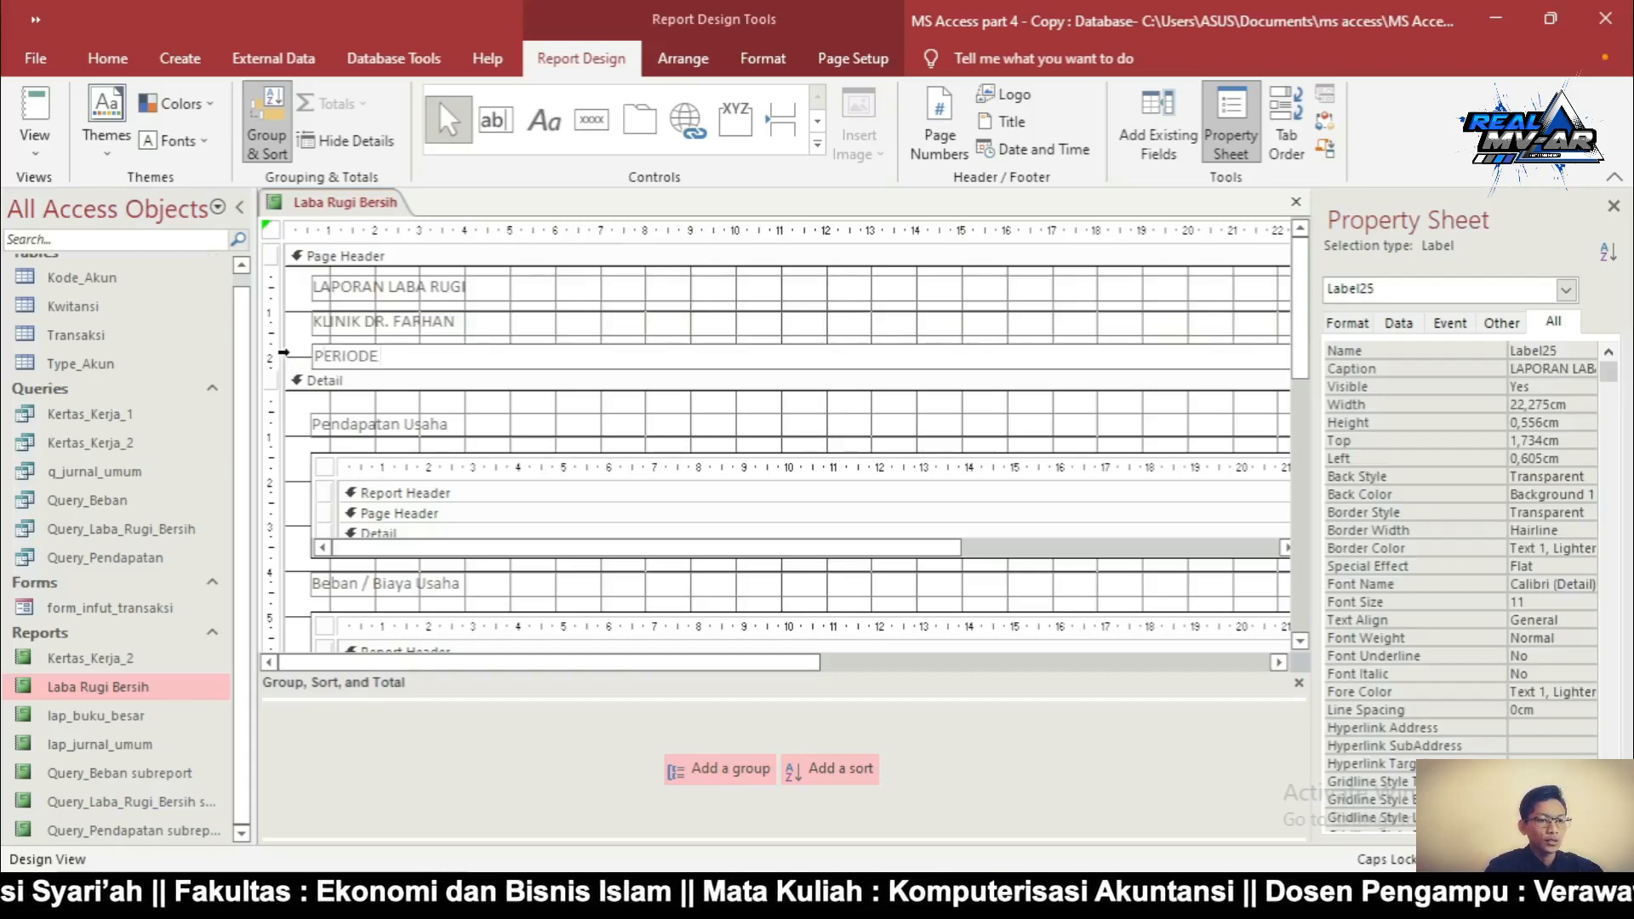
{"action": "type", "text": " DESEMBER"}
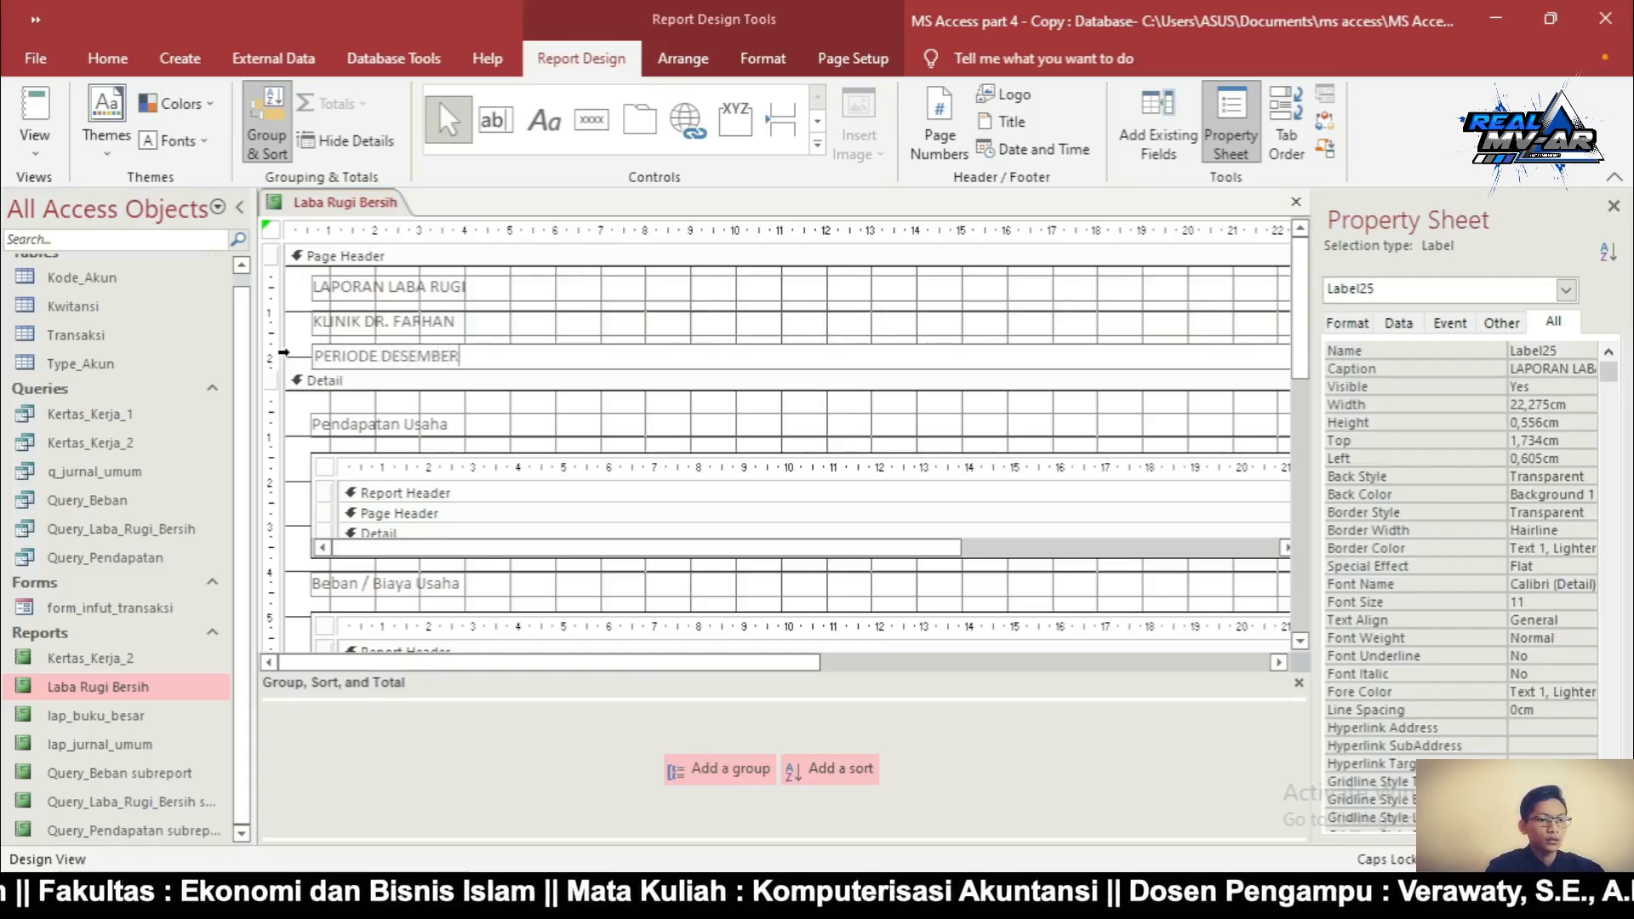
{"action": "type", "text": " 2022"}
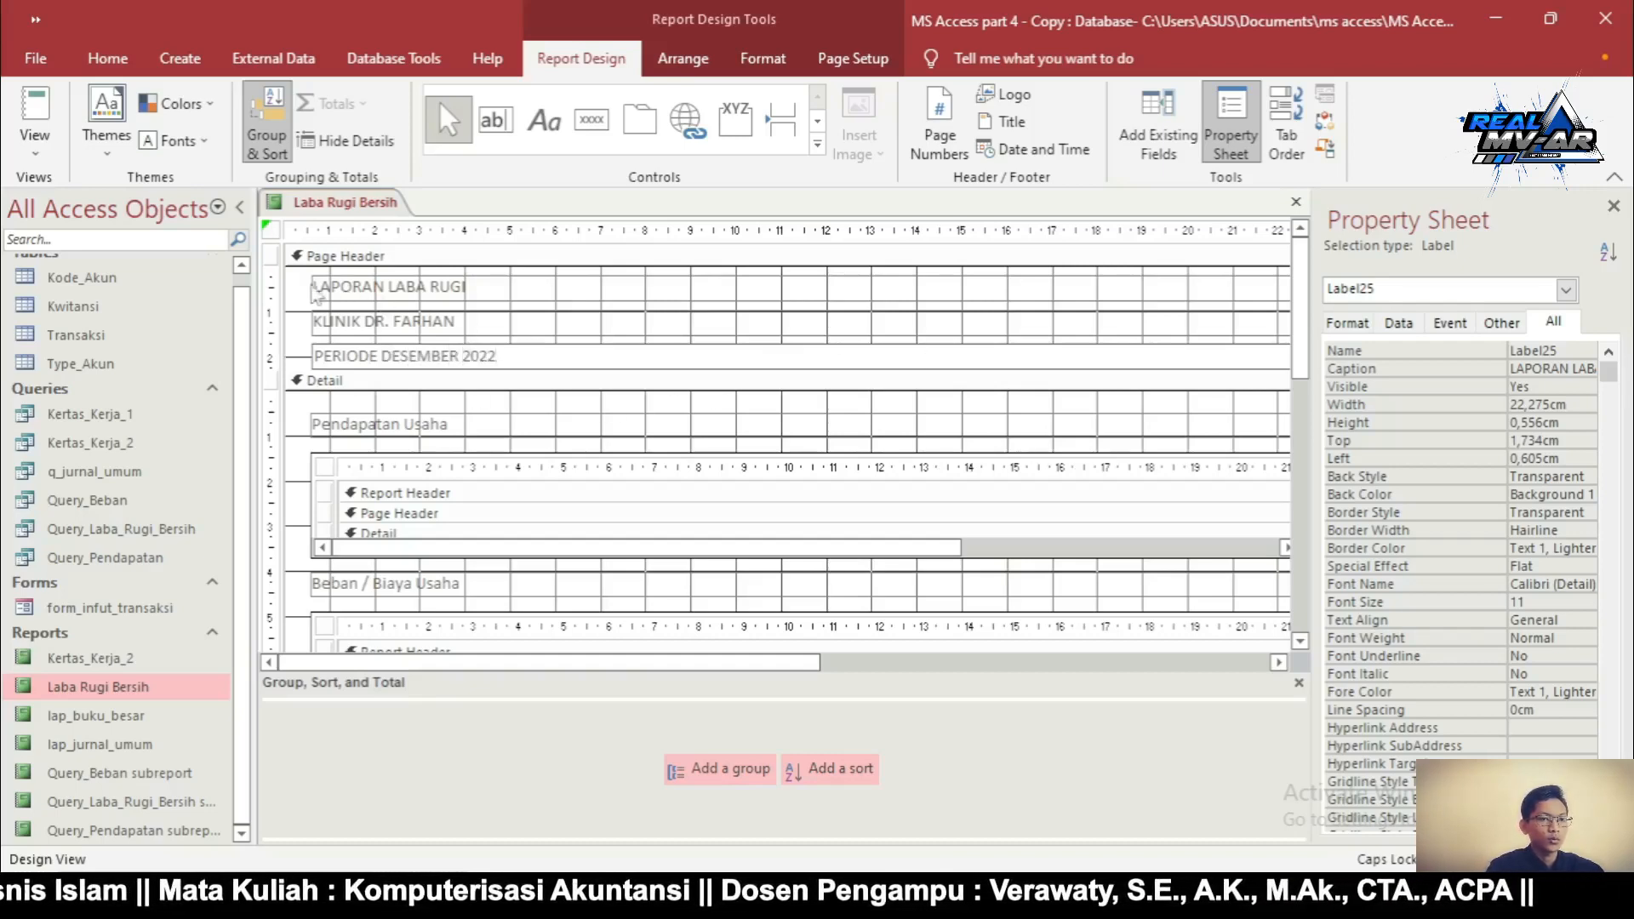
Make all three Page Header title labels bold and center their text
{"action": "left_click_drag", "start_coordinate": [296, 287], "coordinate": [470, 368]}
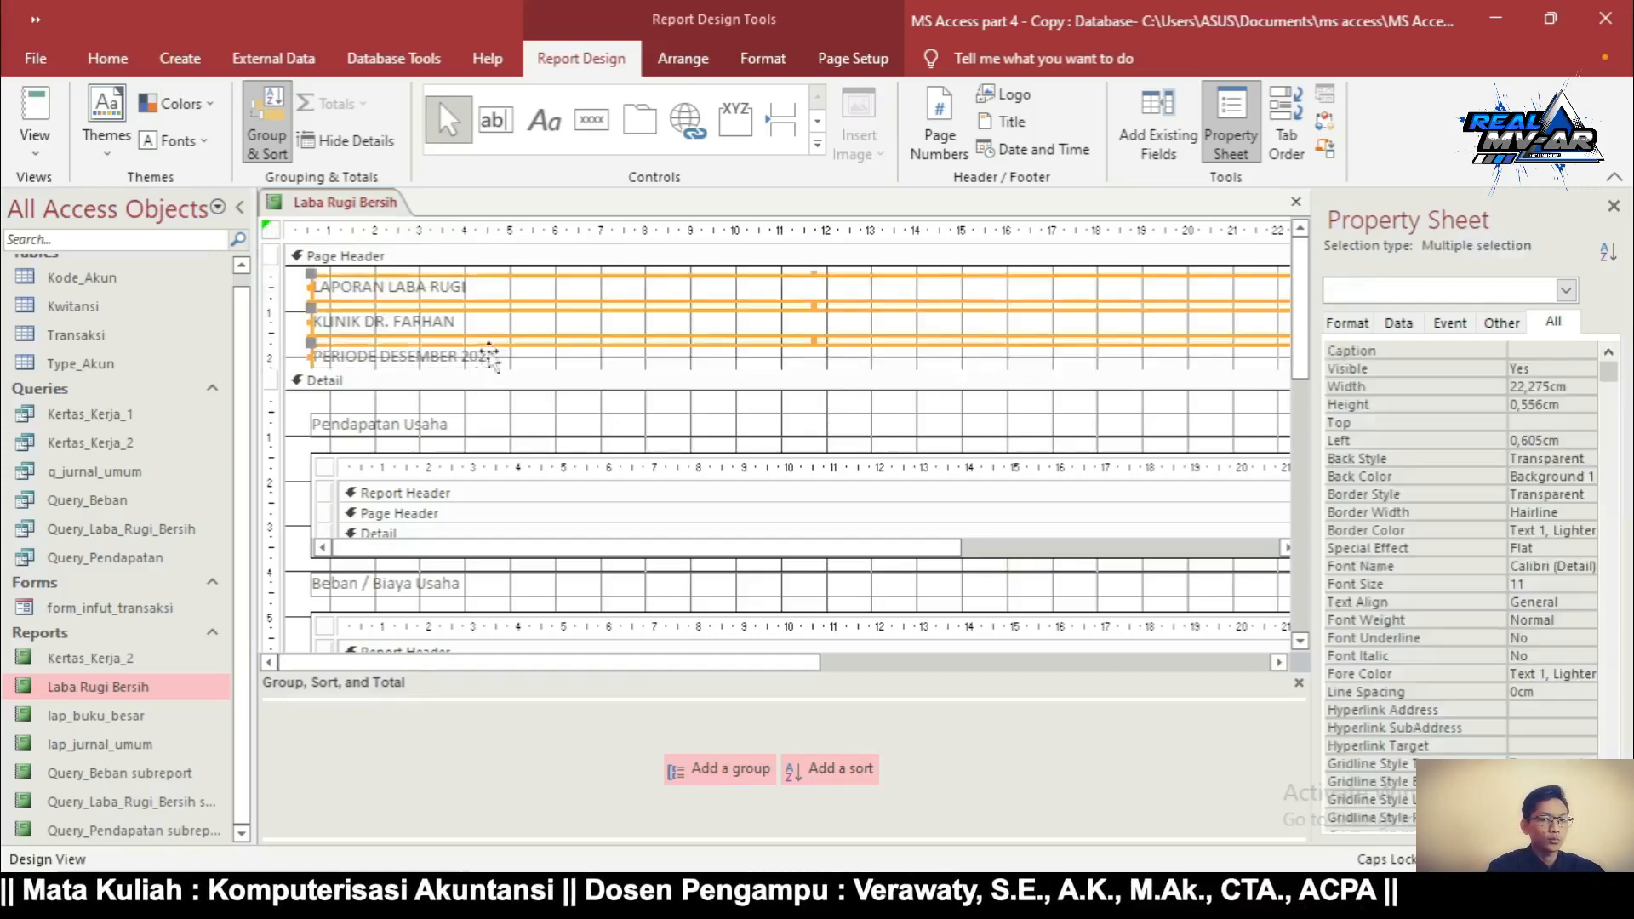
{"action": "left_click", "coordinate": [691, 66]}
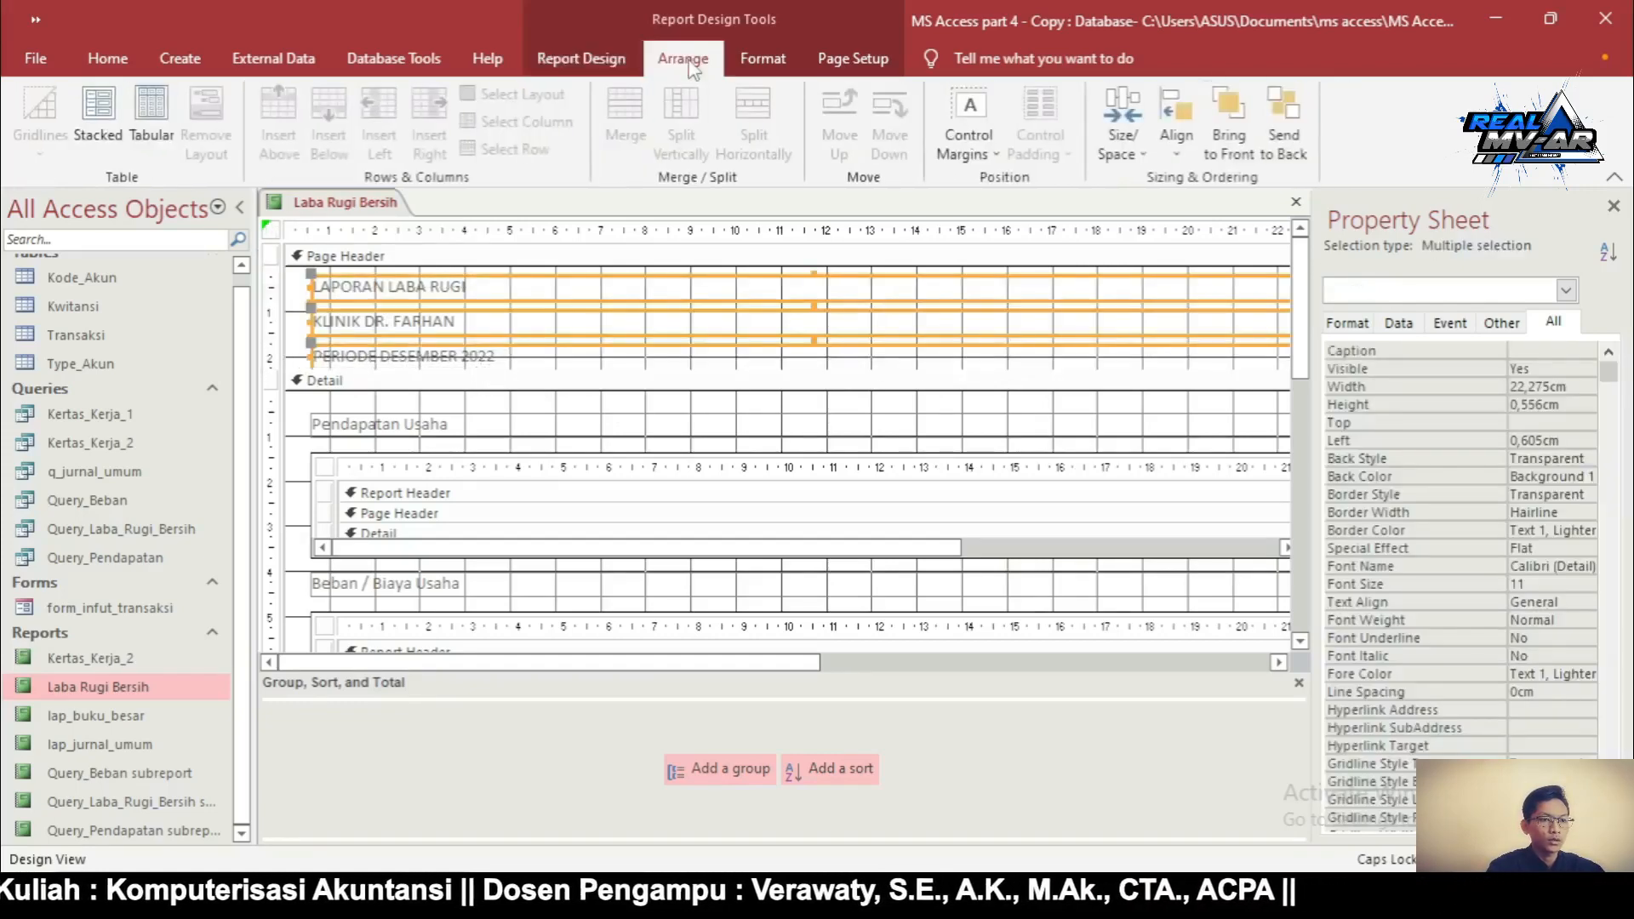
{"action": "left_click", "coordinate": [741, 65]}
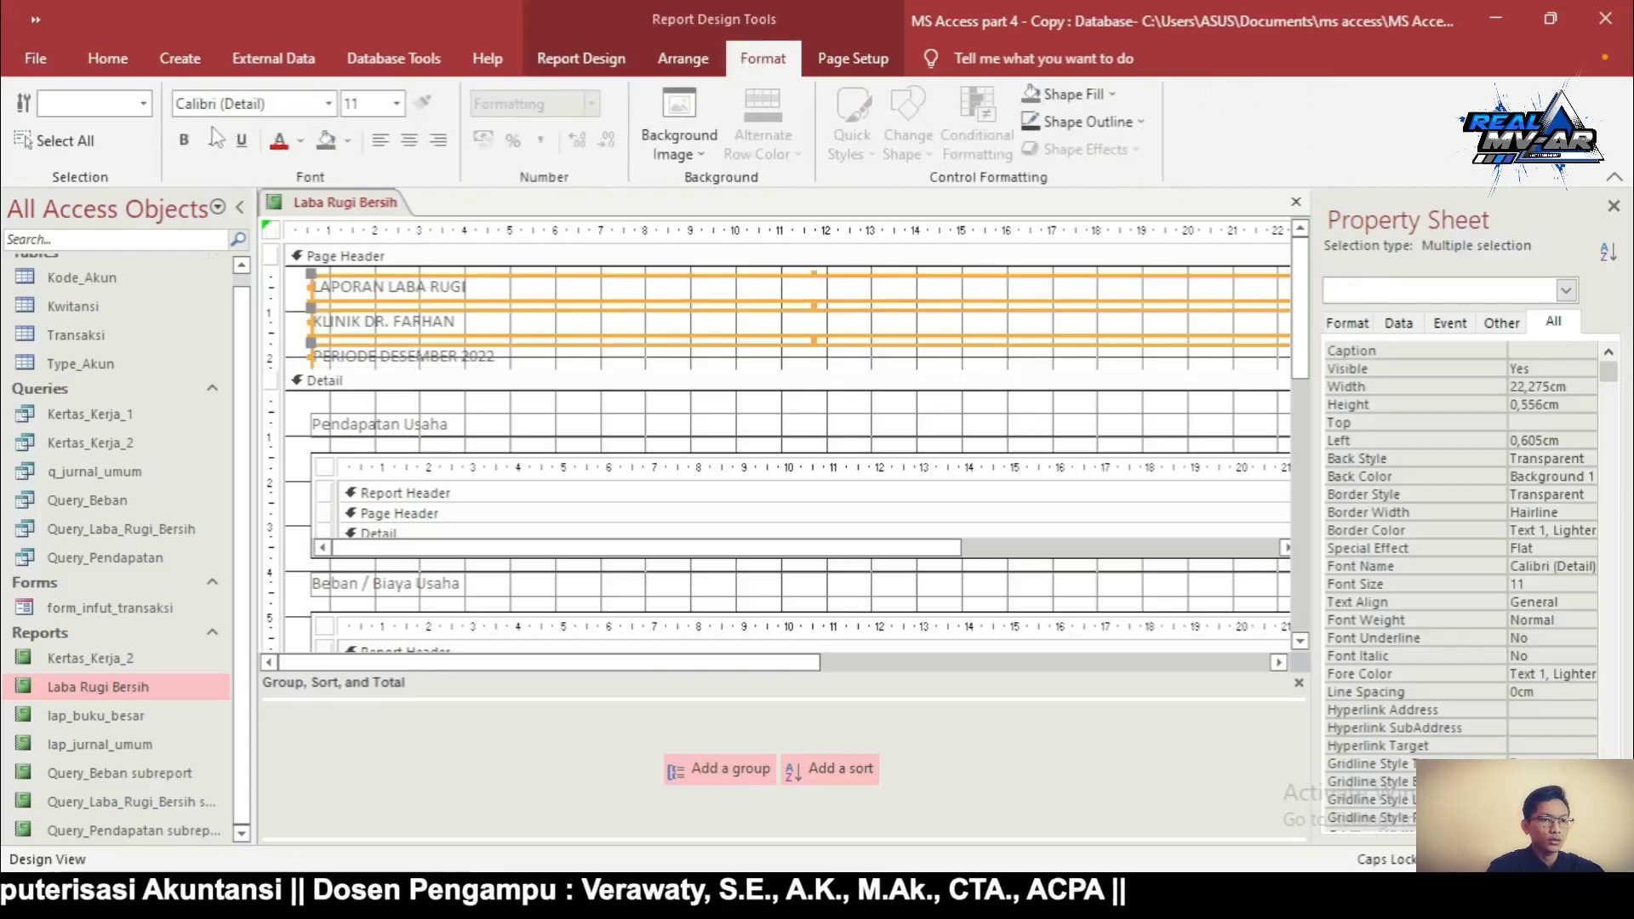
{"action": "left_click", "coordinate": [184, 141]}
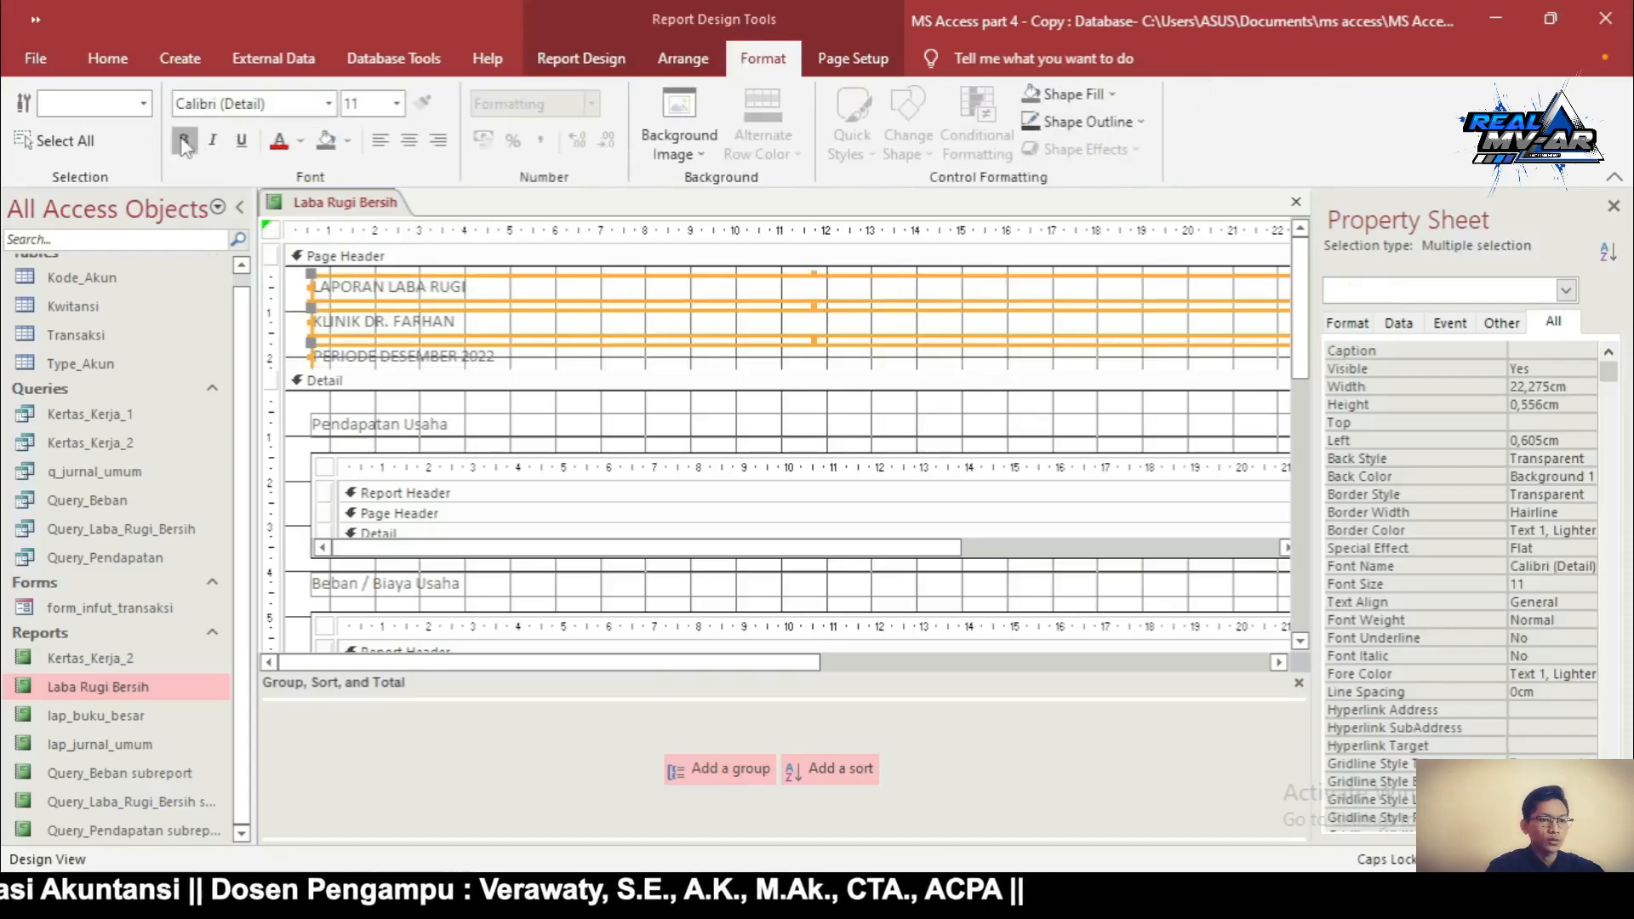
{"action": "left_click", "coordinate": [410, 142]}
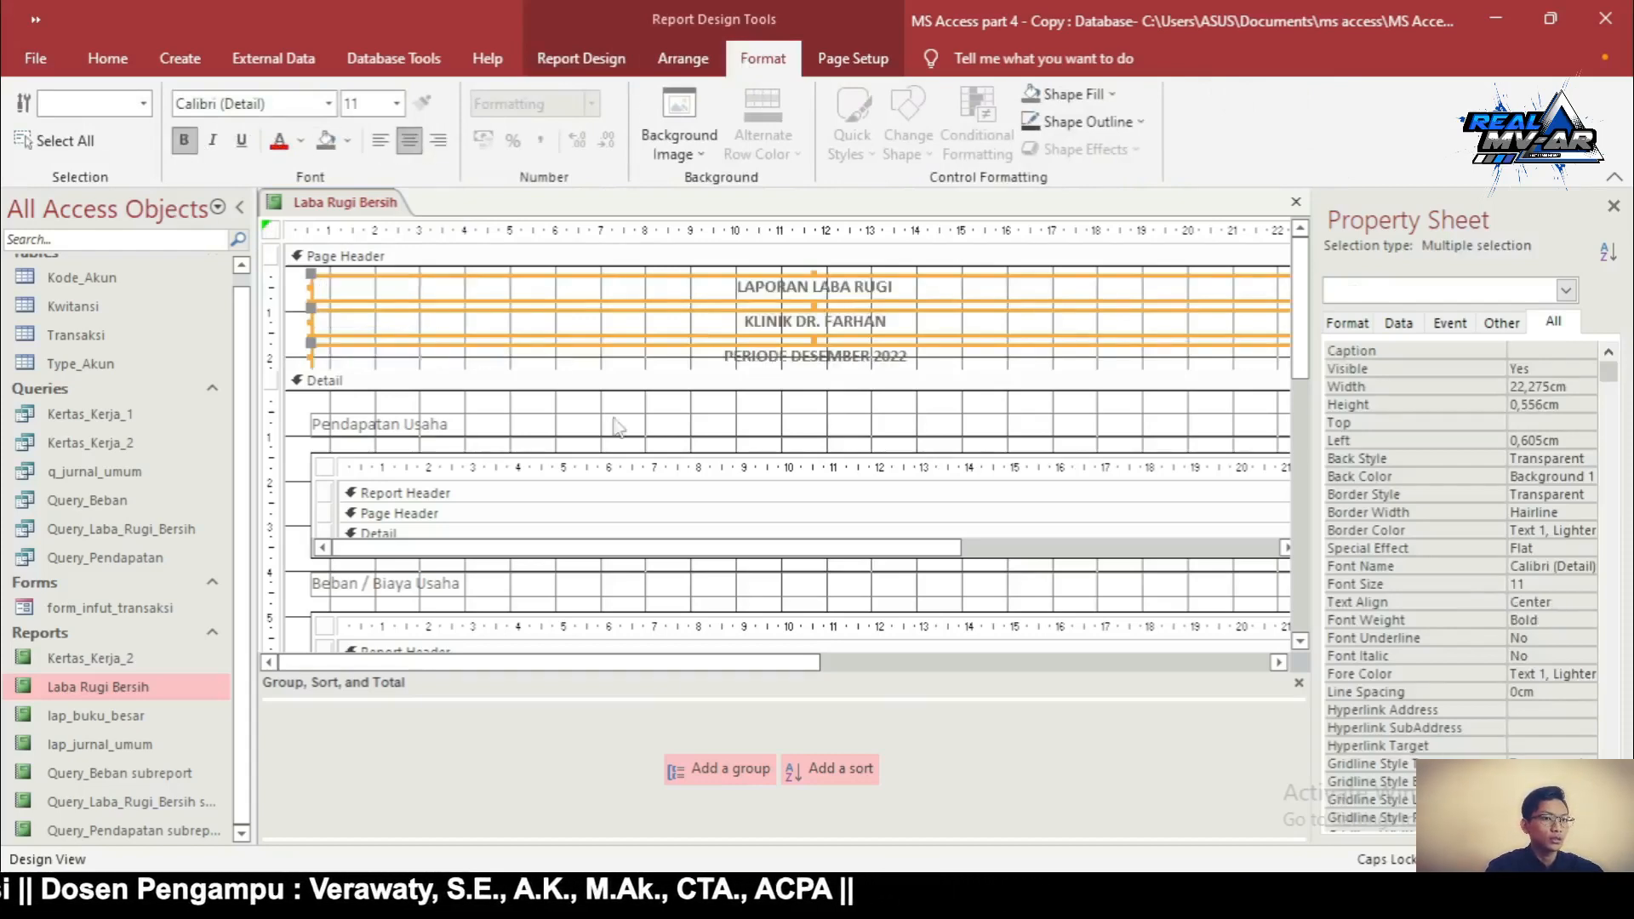
{"action": "left_click", "coordinate": [685, 406]}
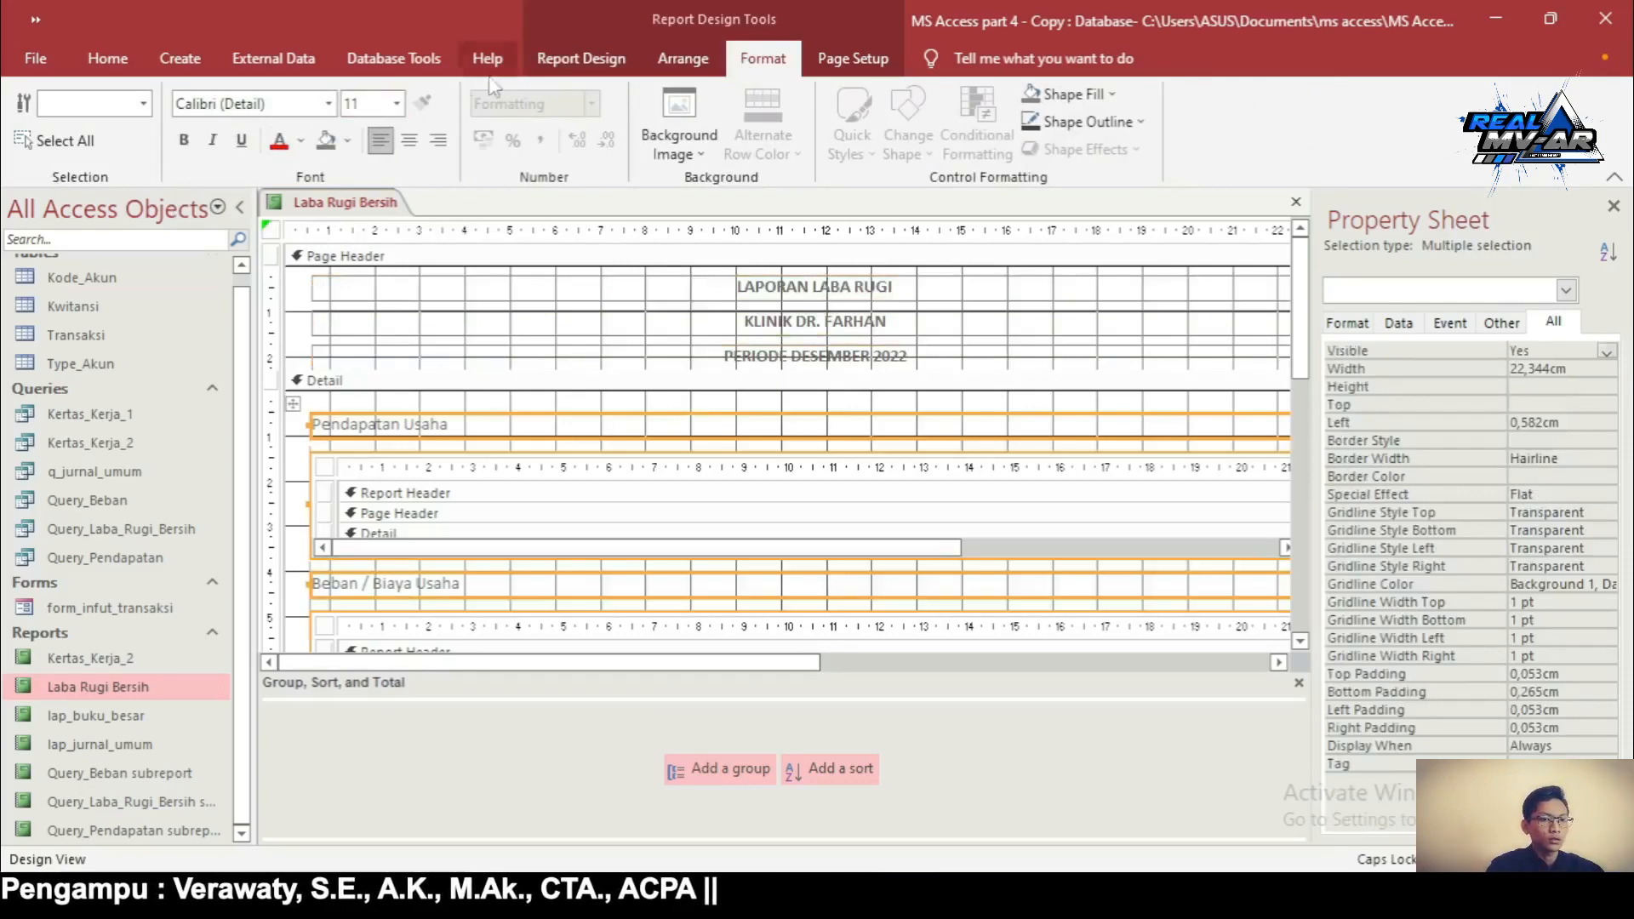
Preview the Laba Rugi Bersih report in Report View with blank SumofDebit and SumofKredit parameters and check the PENDAPATAN BERSIH value
{"action": "left_click", "coordinate": [572, 67]}
{"action": "left_click", "coordinate": [36, 97]}
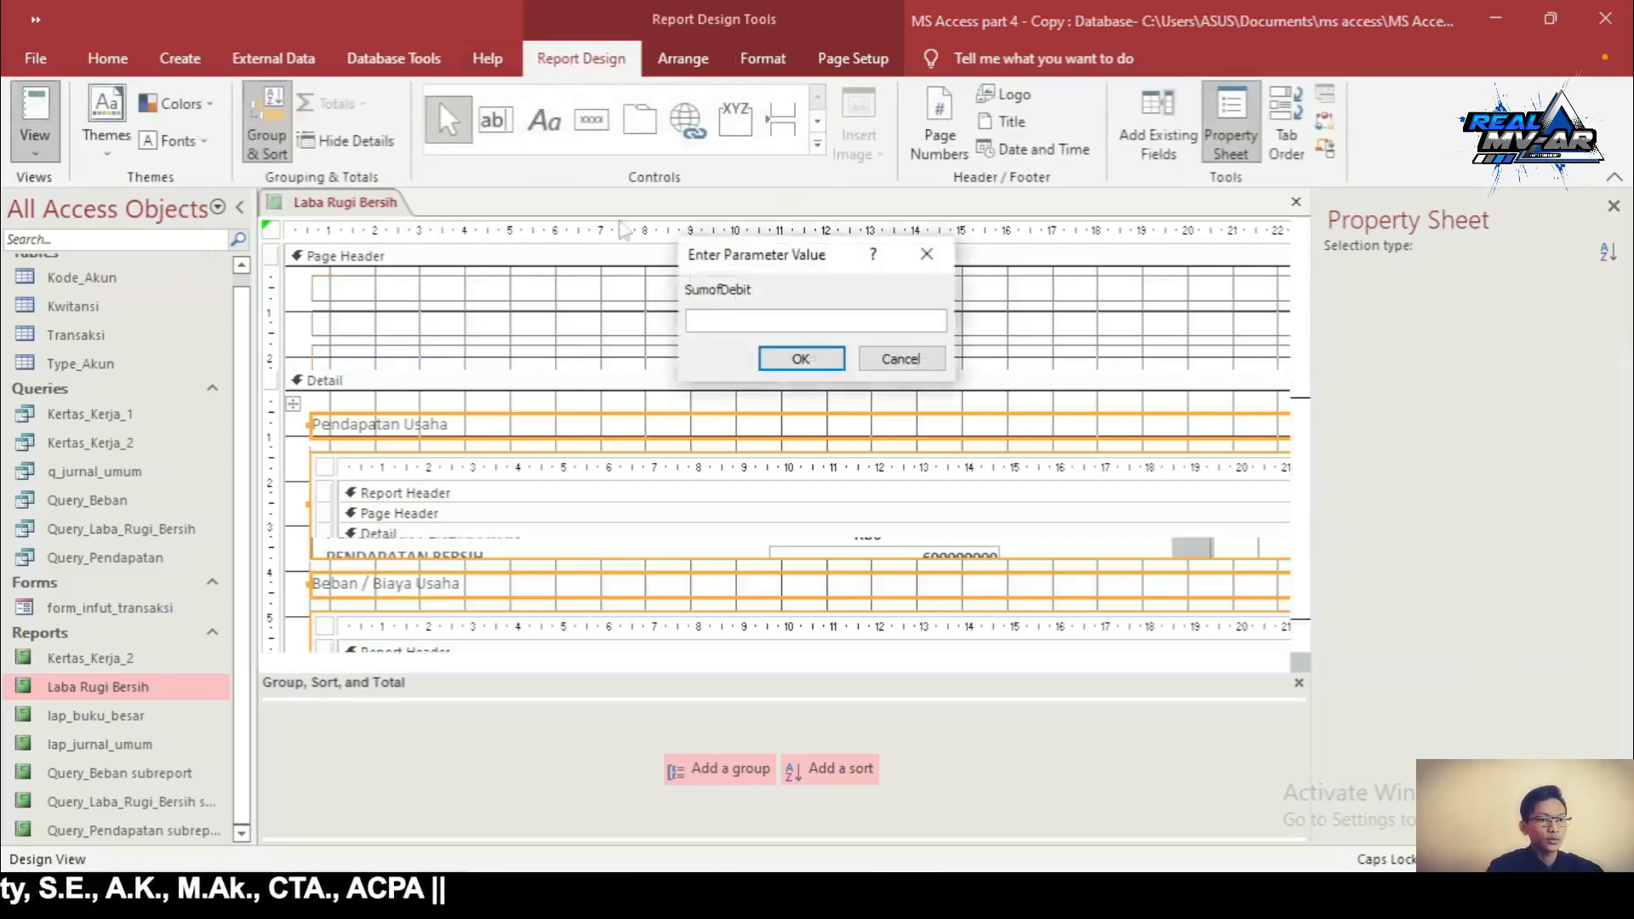
{"action": "left_click", "coordinate": [807, 360]}
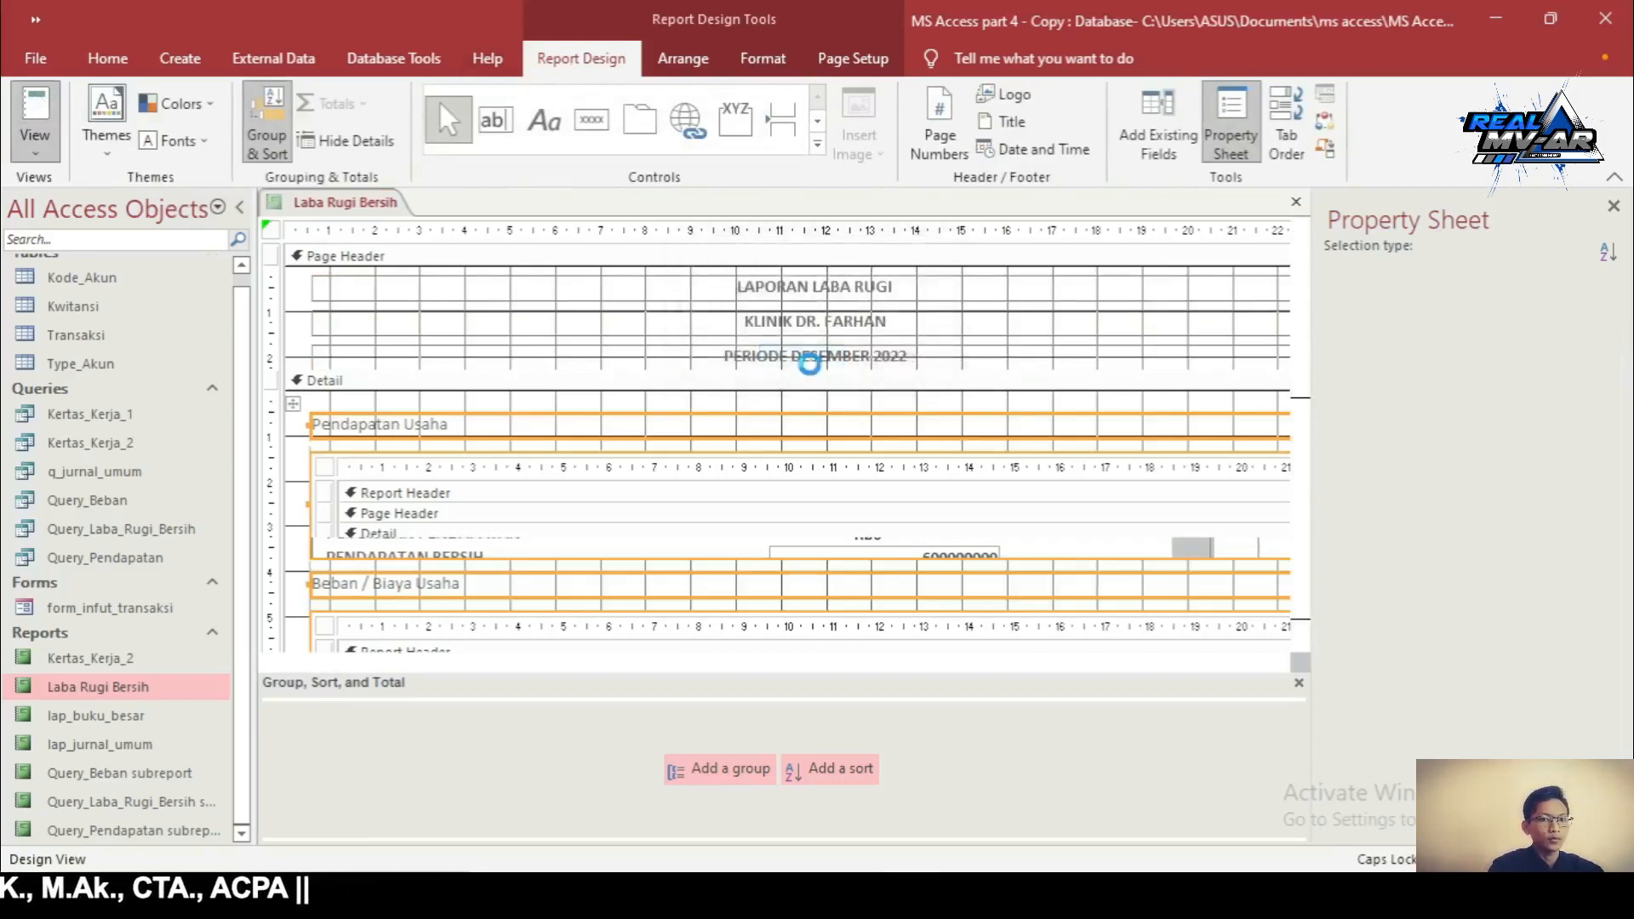
{"action": "left_click", "coordinate": [810, 363]}
{"action": "left_click", "coordinate": [812, 366]}
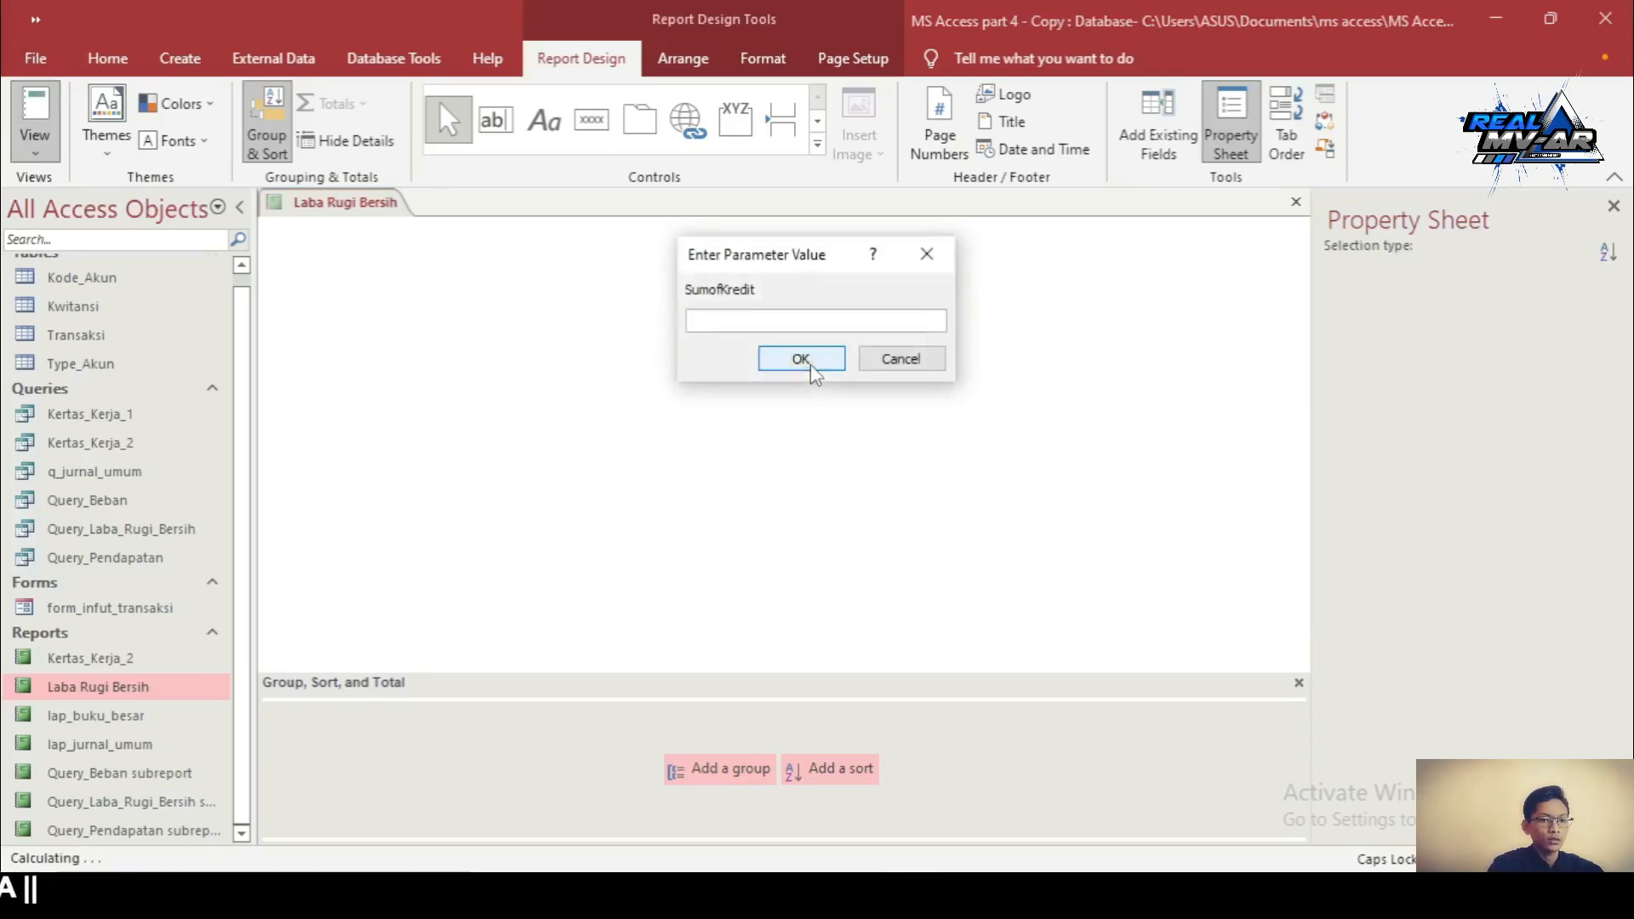
{"action": "left_click", "coordinate": [811, 366]}
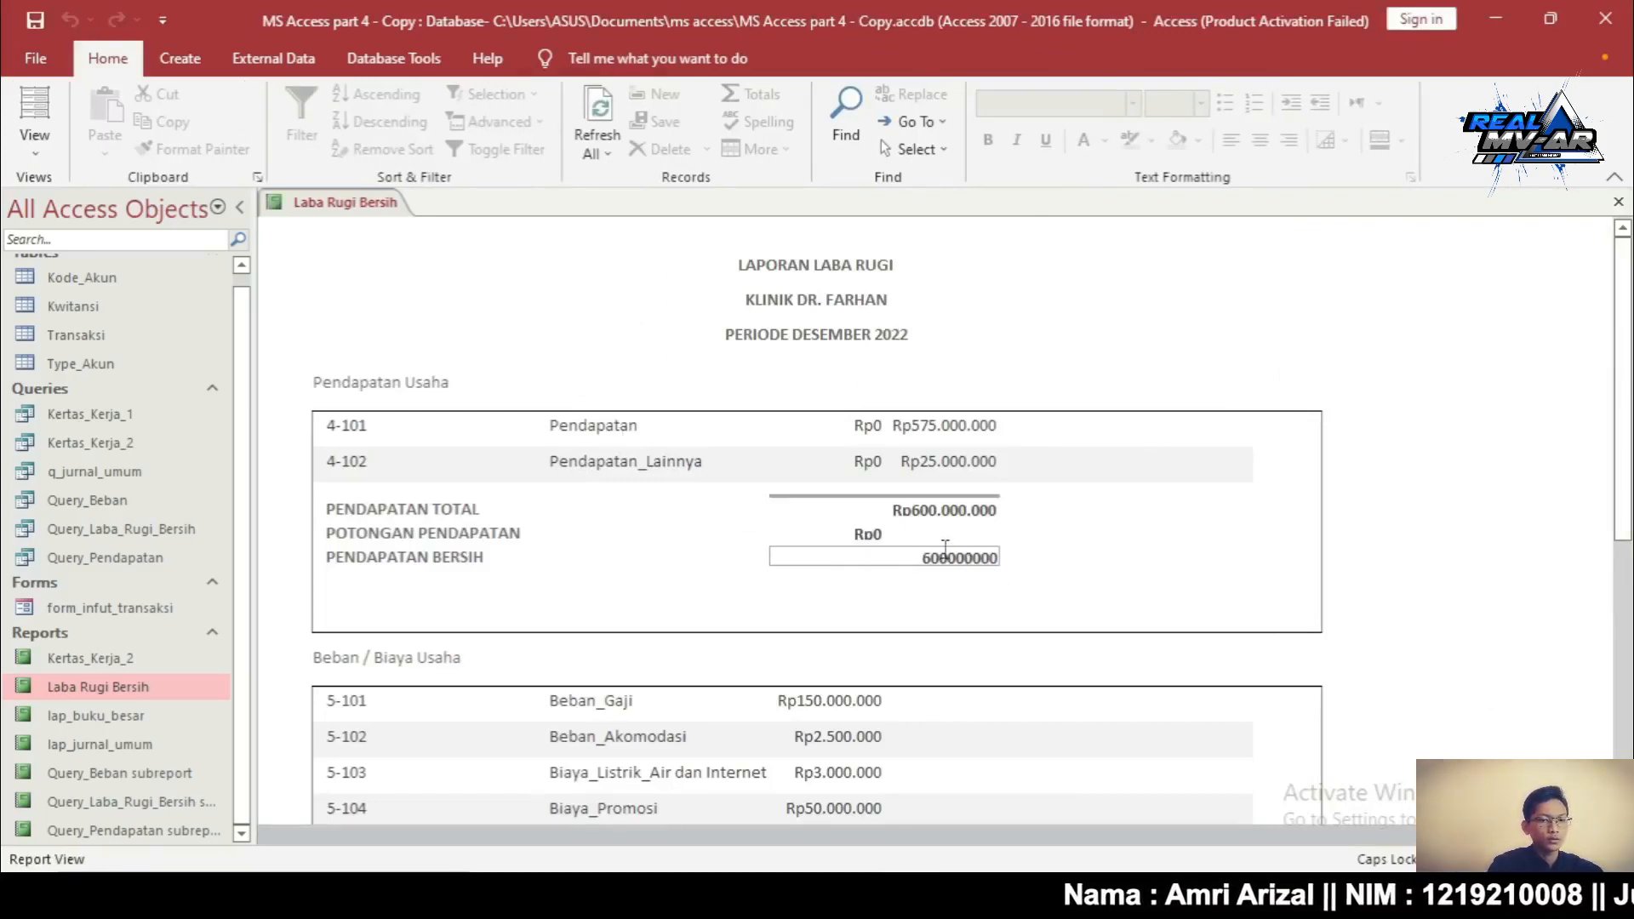
{"action": "left_click", "coordinate": [944, 549]}
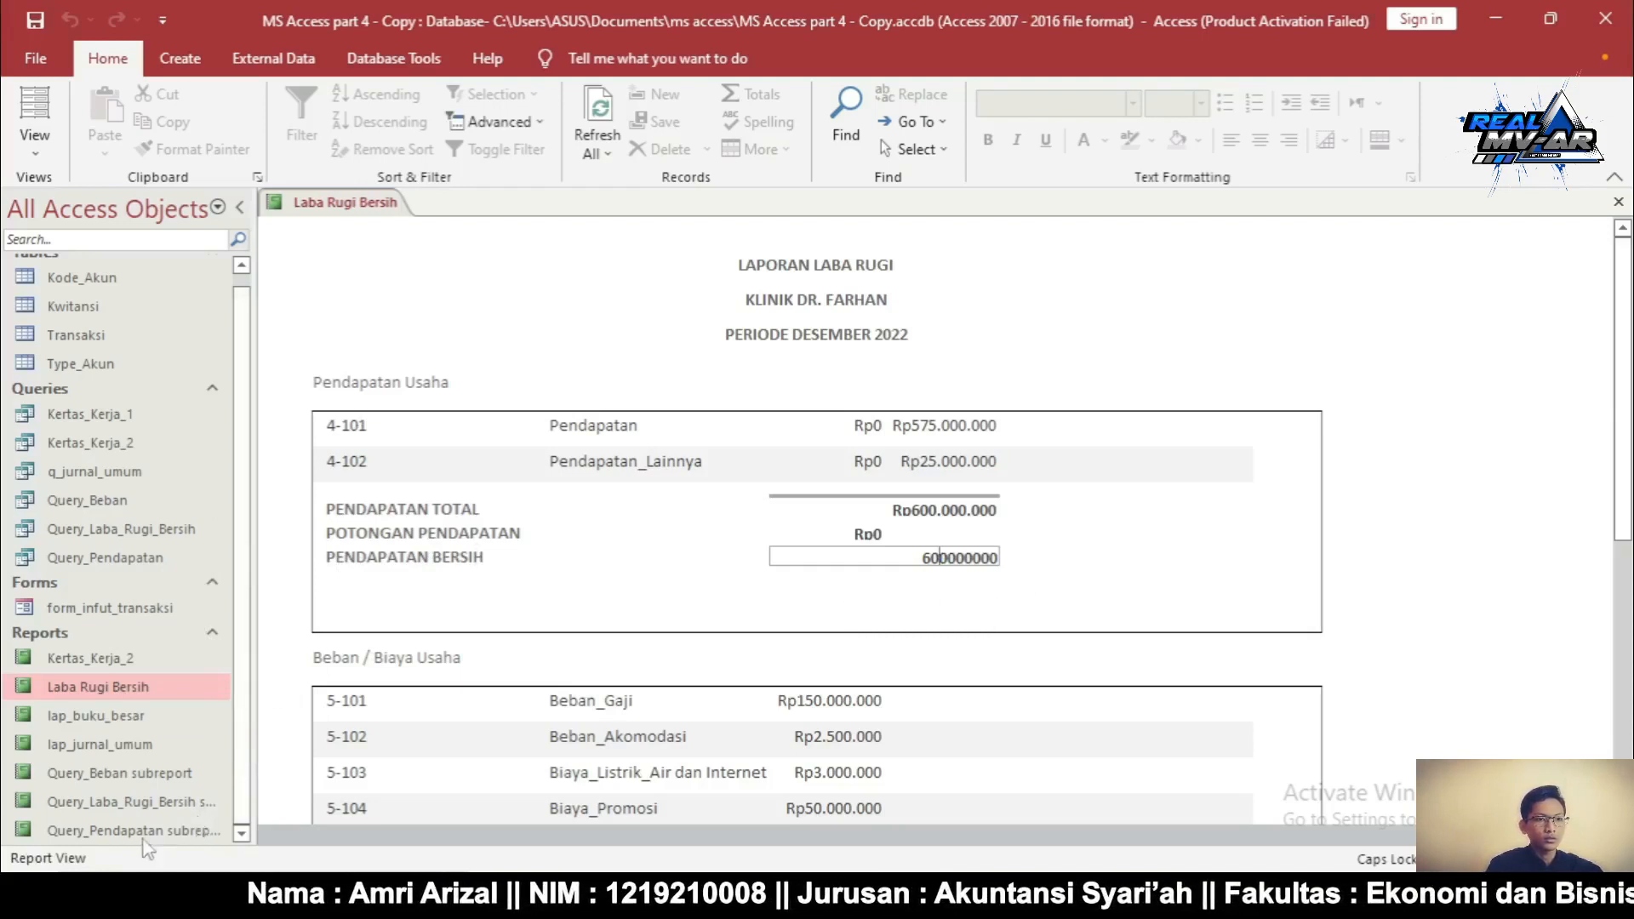
Open the Query_Pendapatan subreport in Design View, saving the changes to the Laba Rugi Bersih report
{"action": "left_click", "coordinate": [140, 832]}
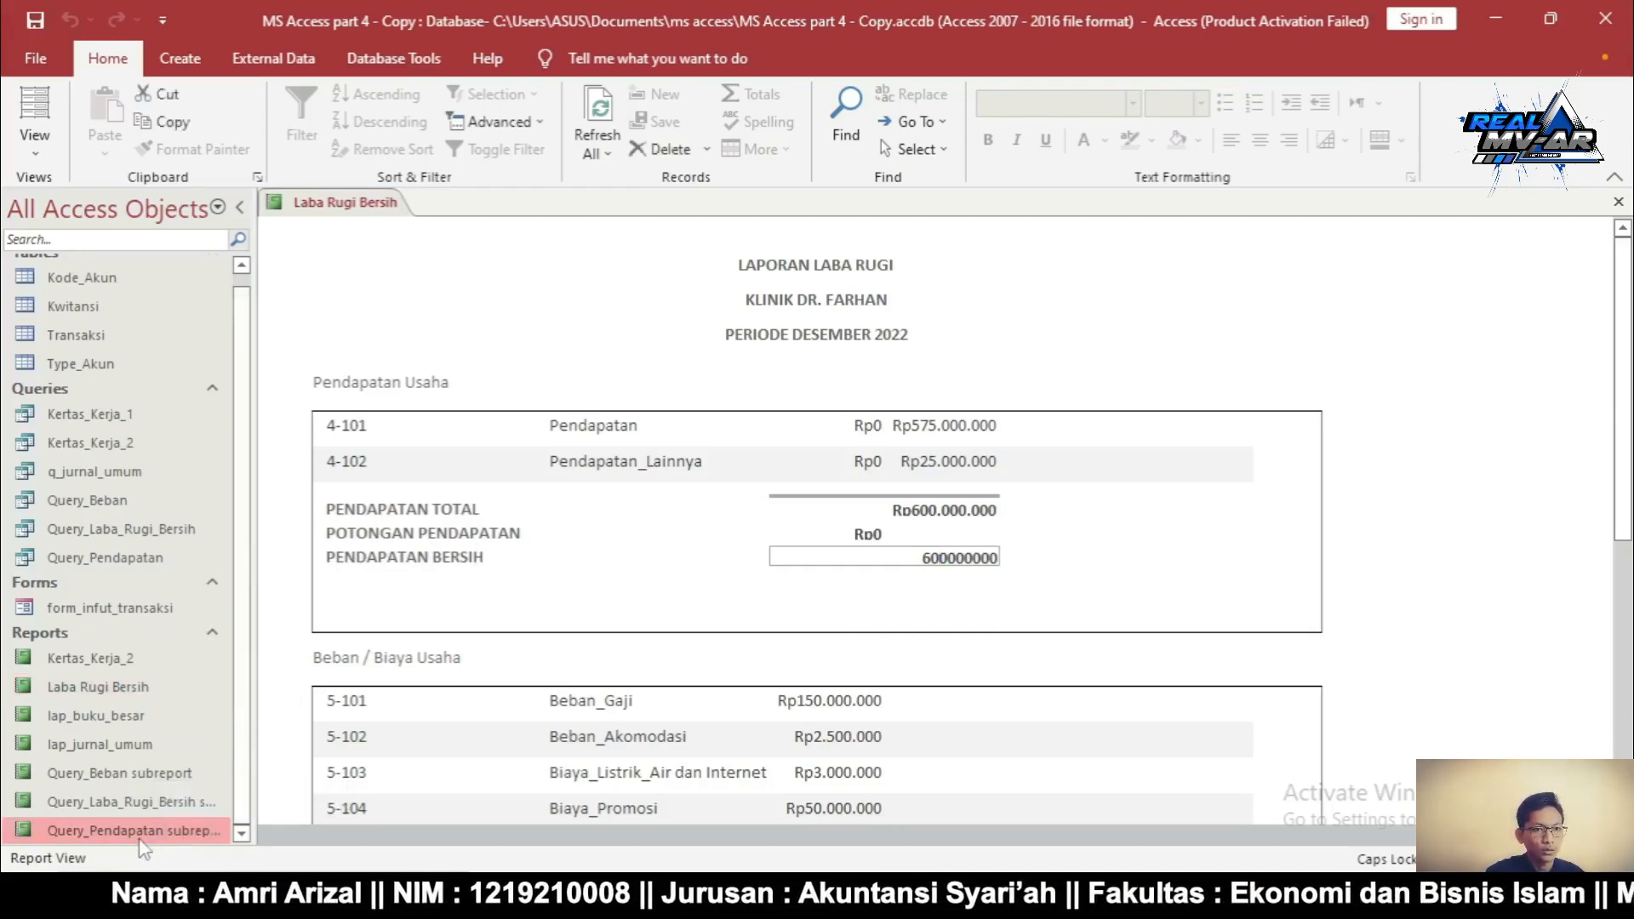
{"action": "right_click", "coordinate": [140, 835]}
{"action": "left_click", "coordinate": [206, 523]}
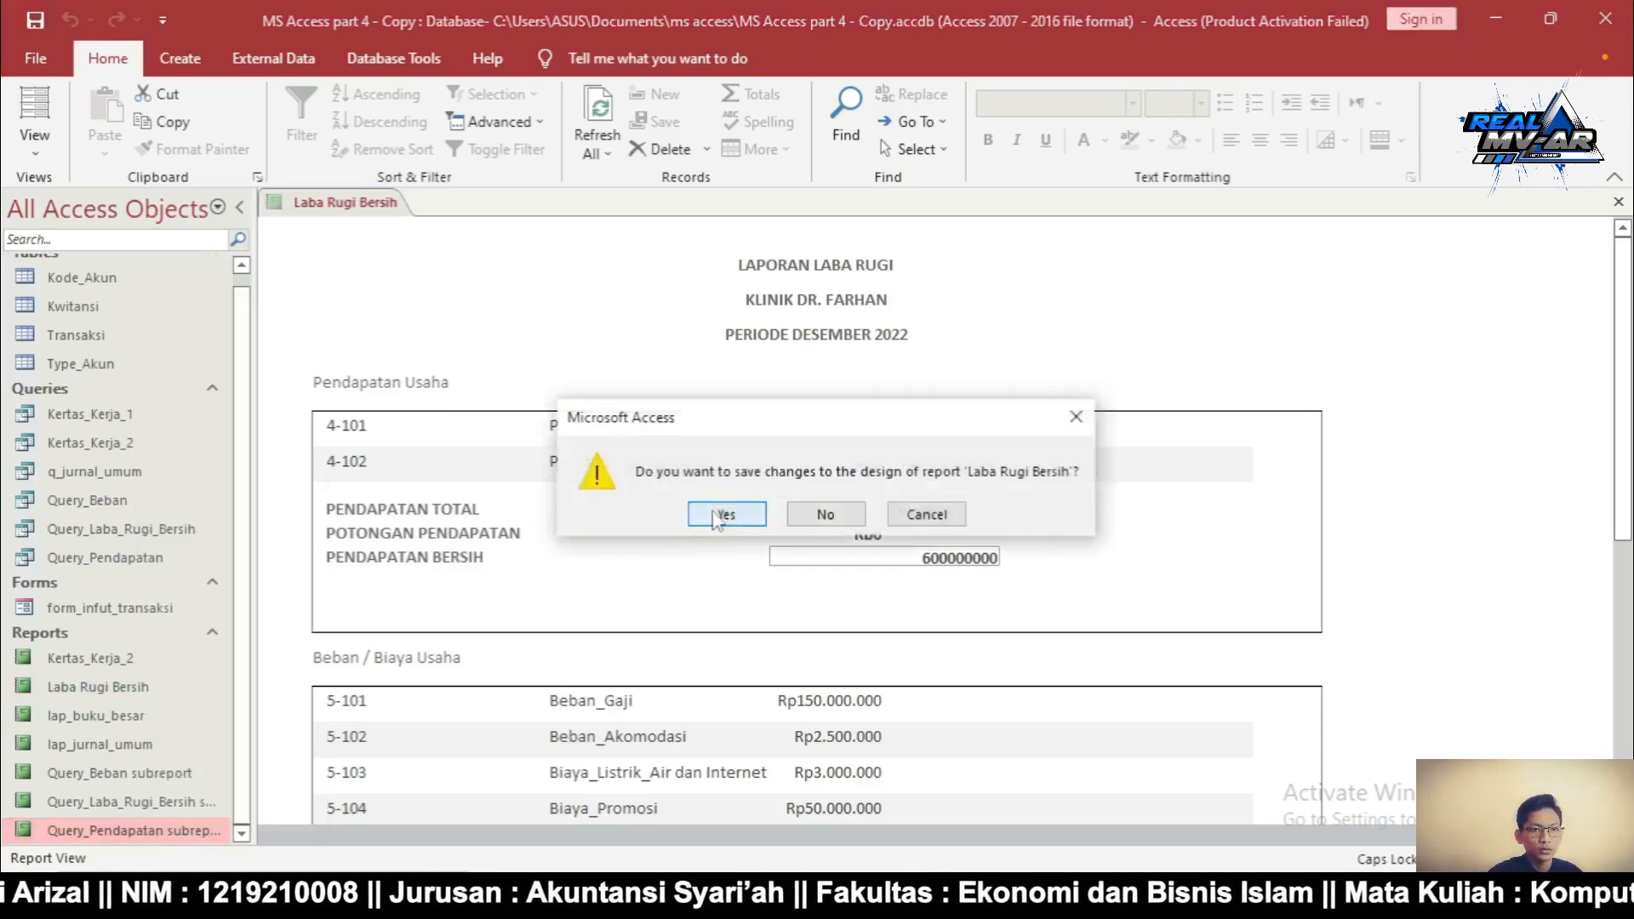
{"action": "left_click", "coordinate": [720, 515]}
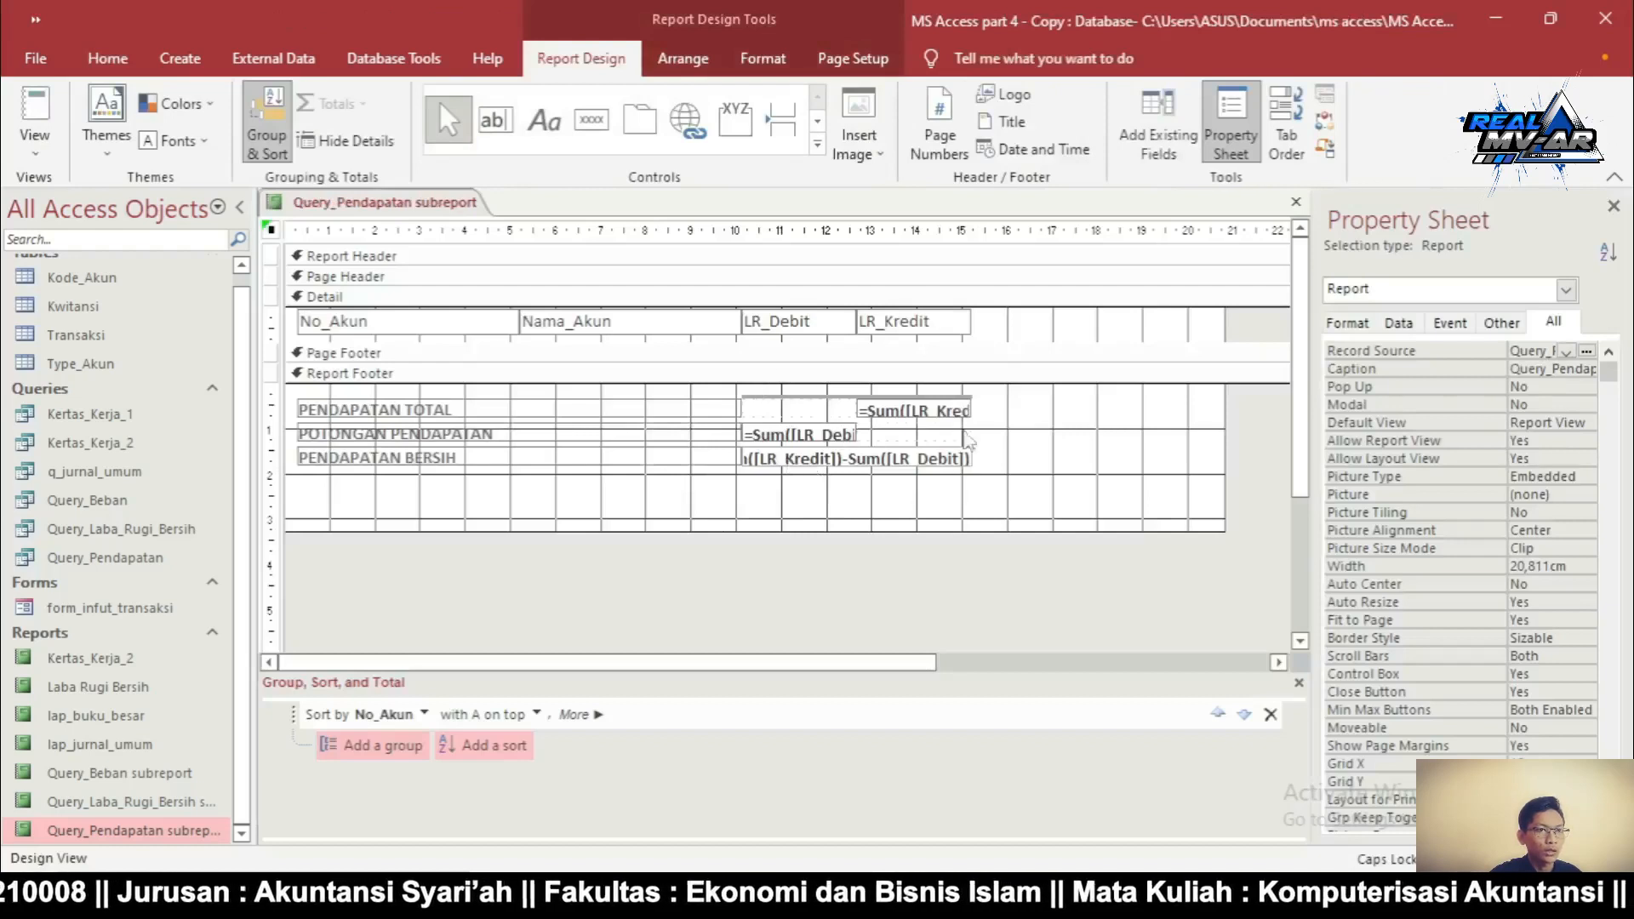
Set the number format of the PENDAPATAN BERSIH text box in the Report Footer to Currency
{"action": "left_click", "coordinate": [922, 460]}
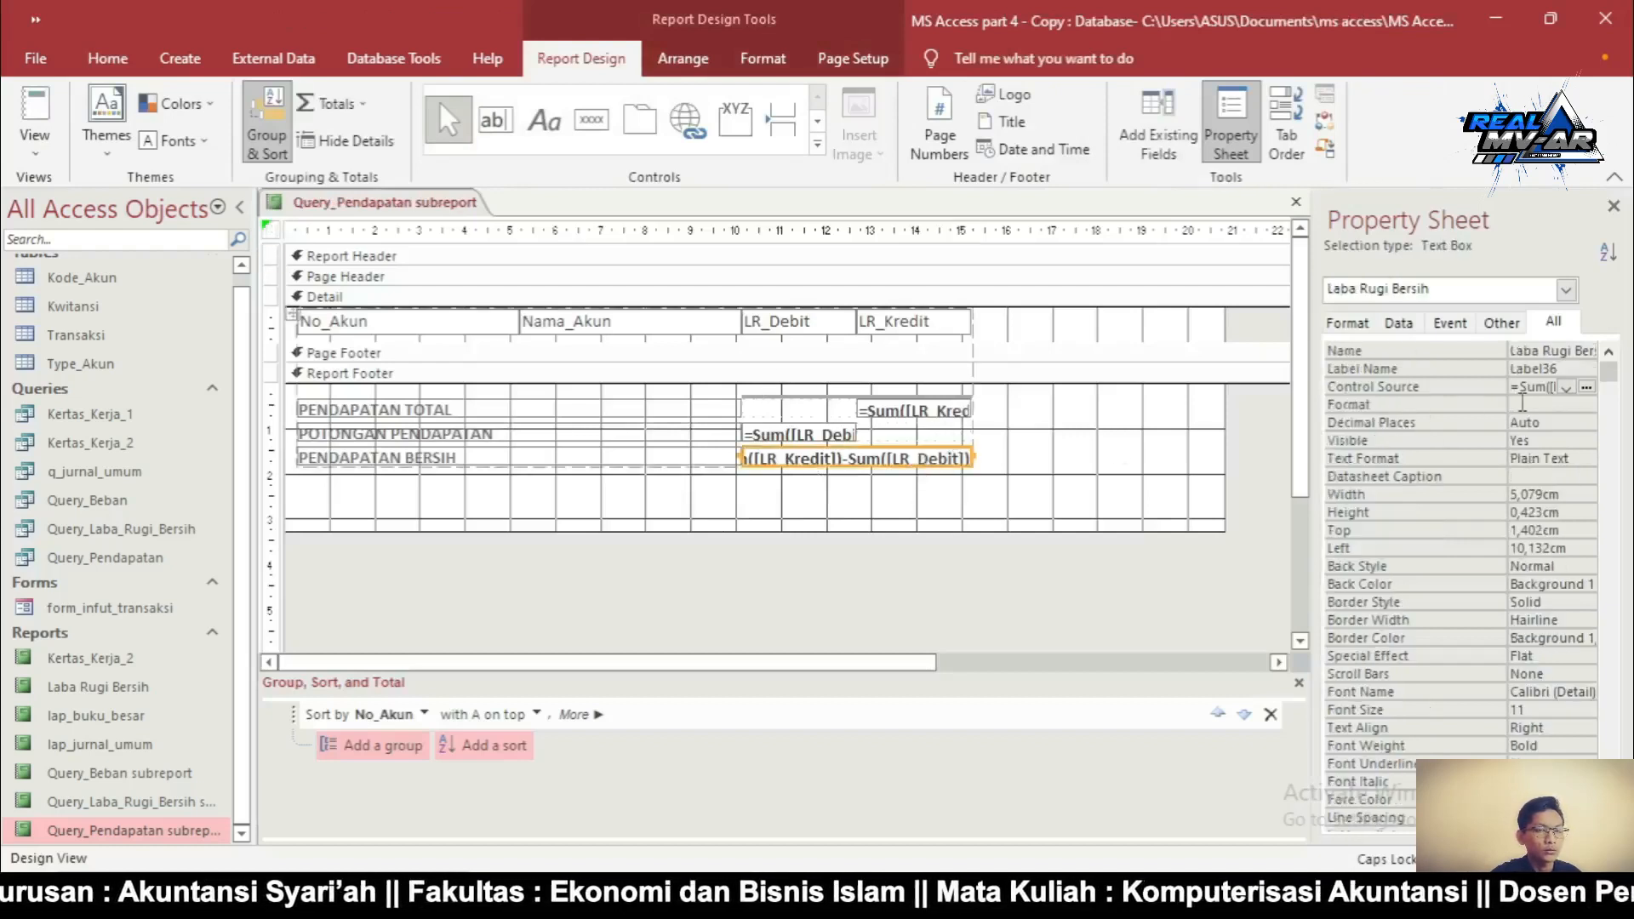
{"action": "left_click", "coordinate": [1527, 406]}
{"action": "type", "text": "cy"}
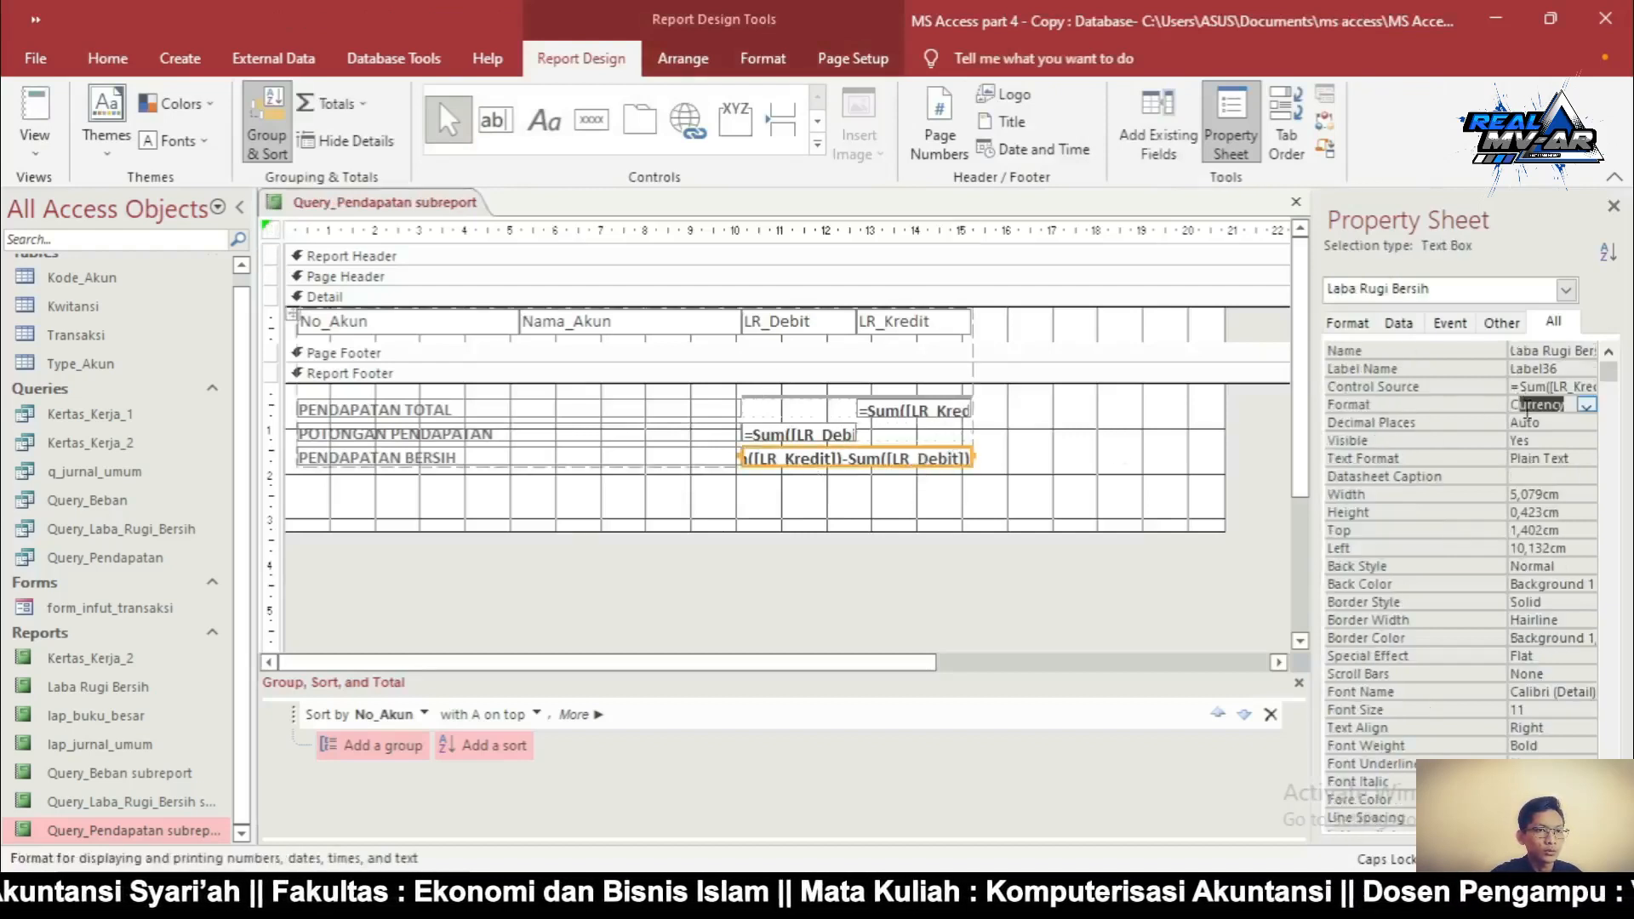
{"action": "key", "text": "Return"}
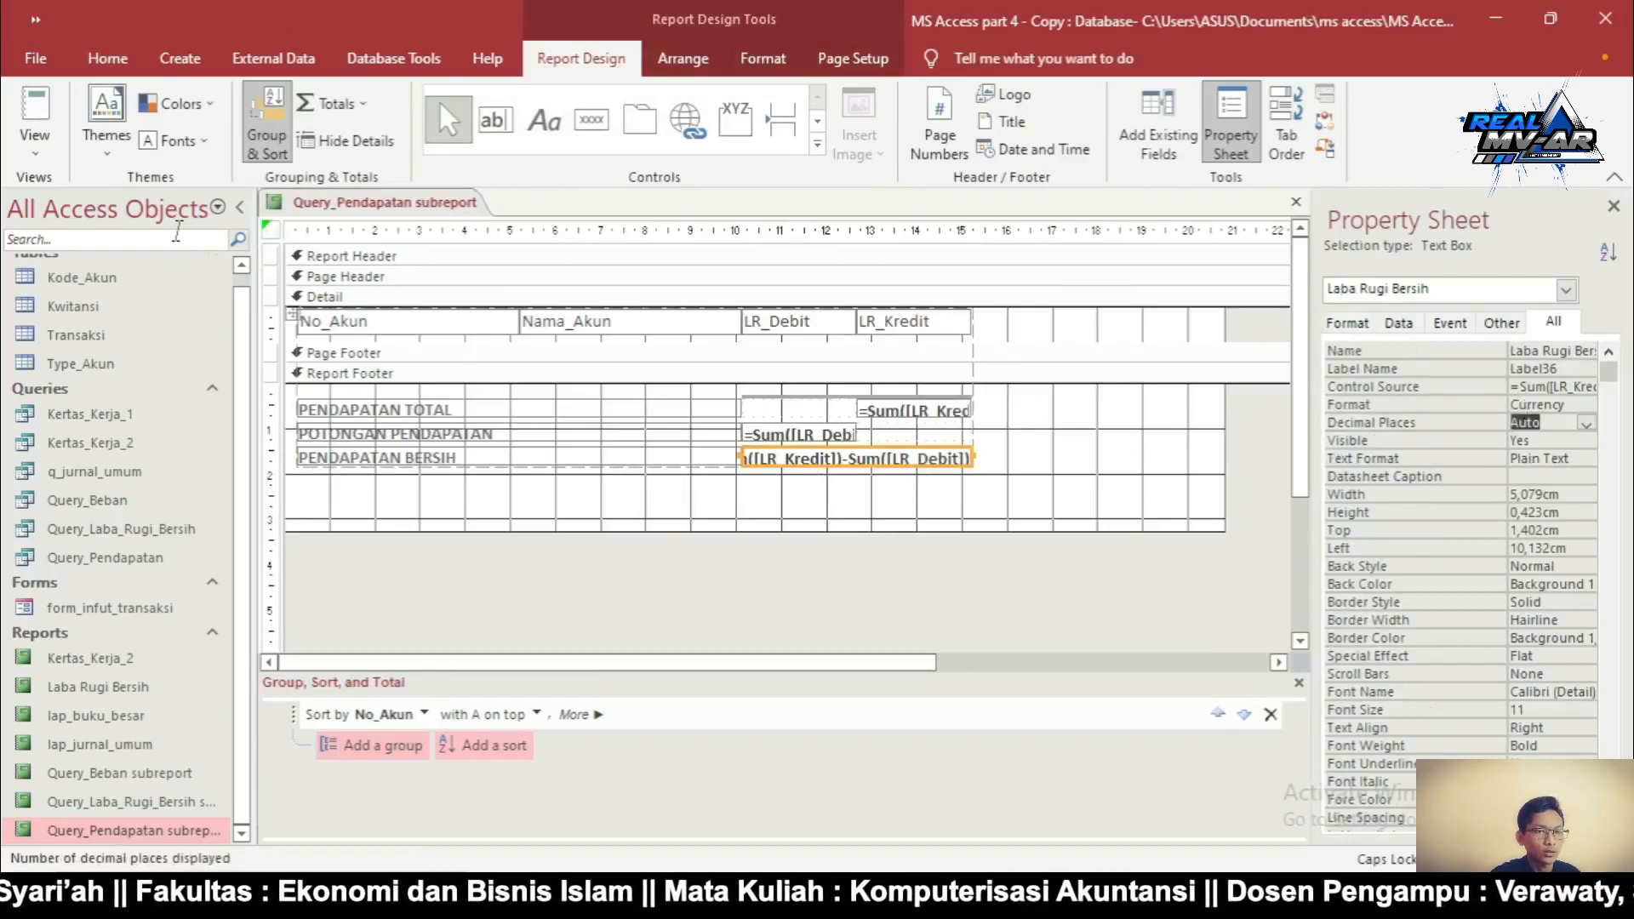
Preview the Query_Pendapatan subreport in Report View with blank parameter values and check the PENDAPATAN BERSIH amount
{"action": "left_click", "coordinate": [31, 119]}
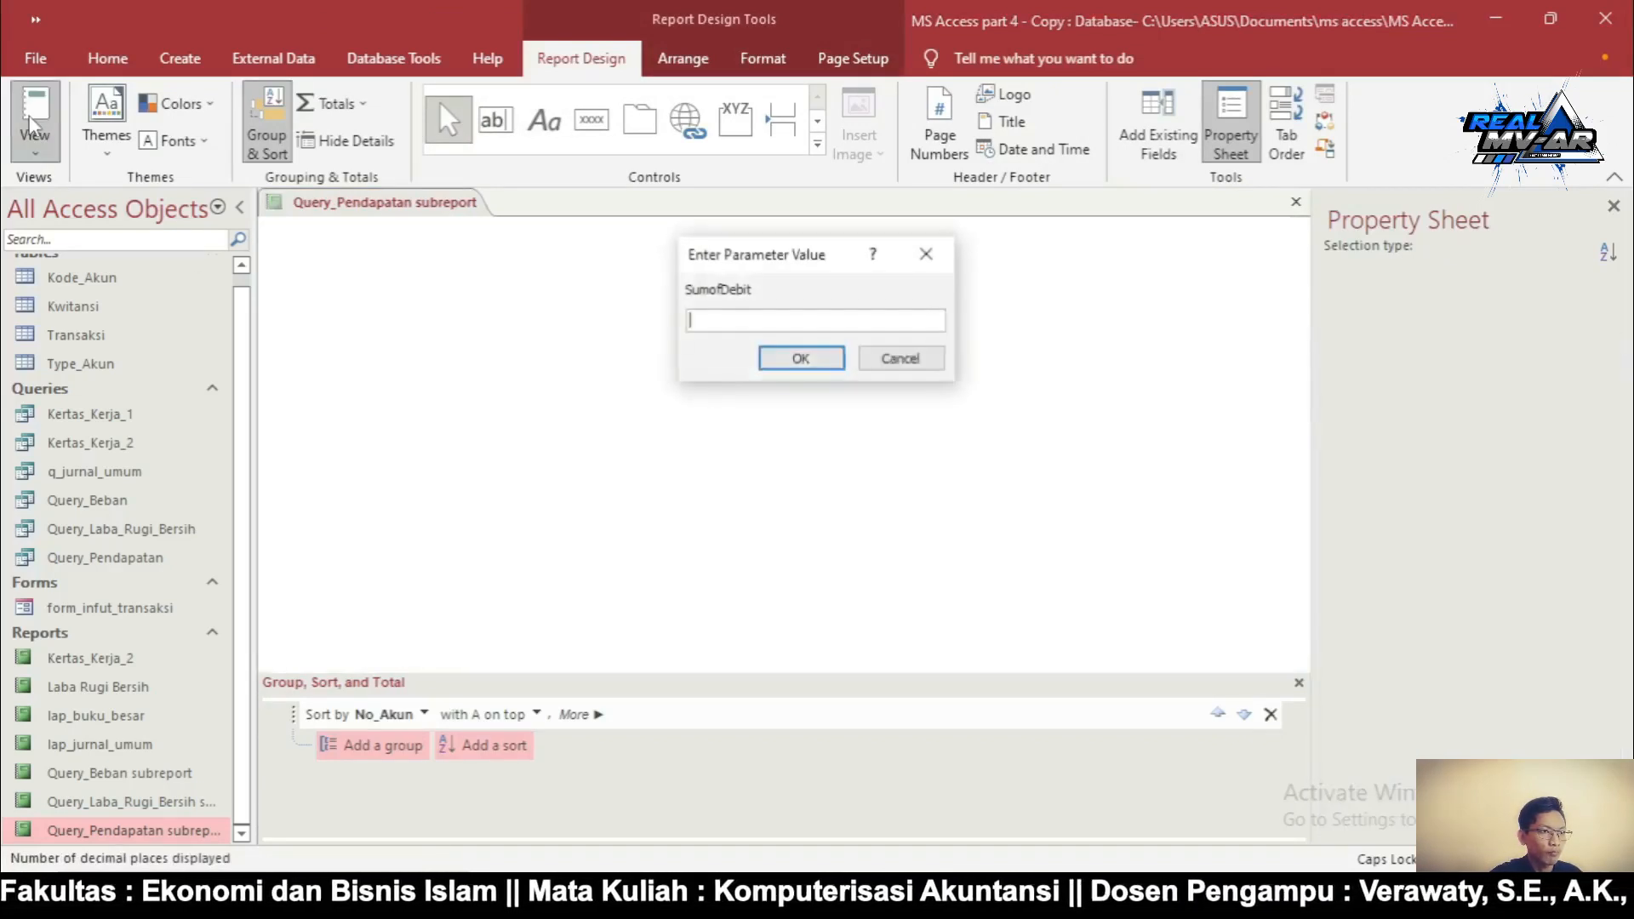
{"action": "left_click", "coordinate": [796, 357]}
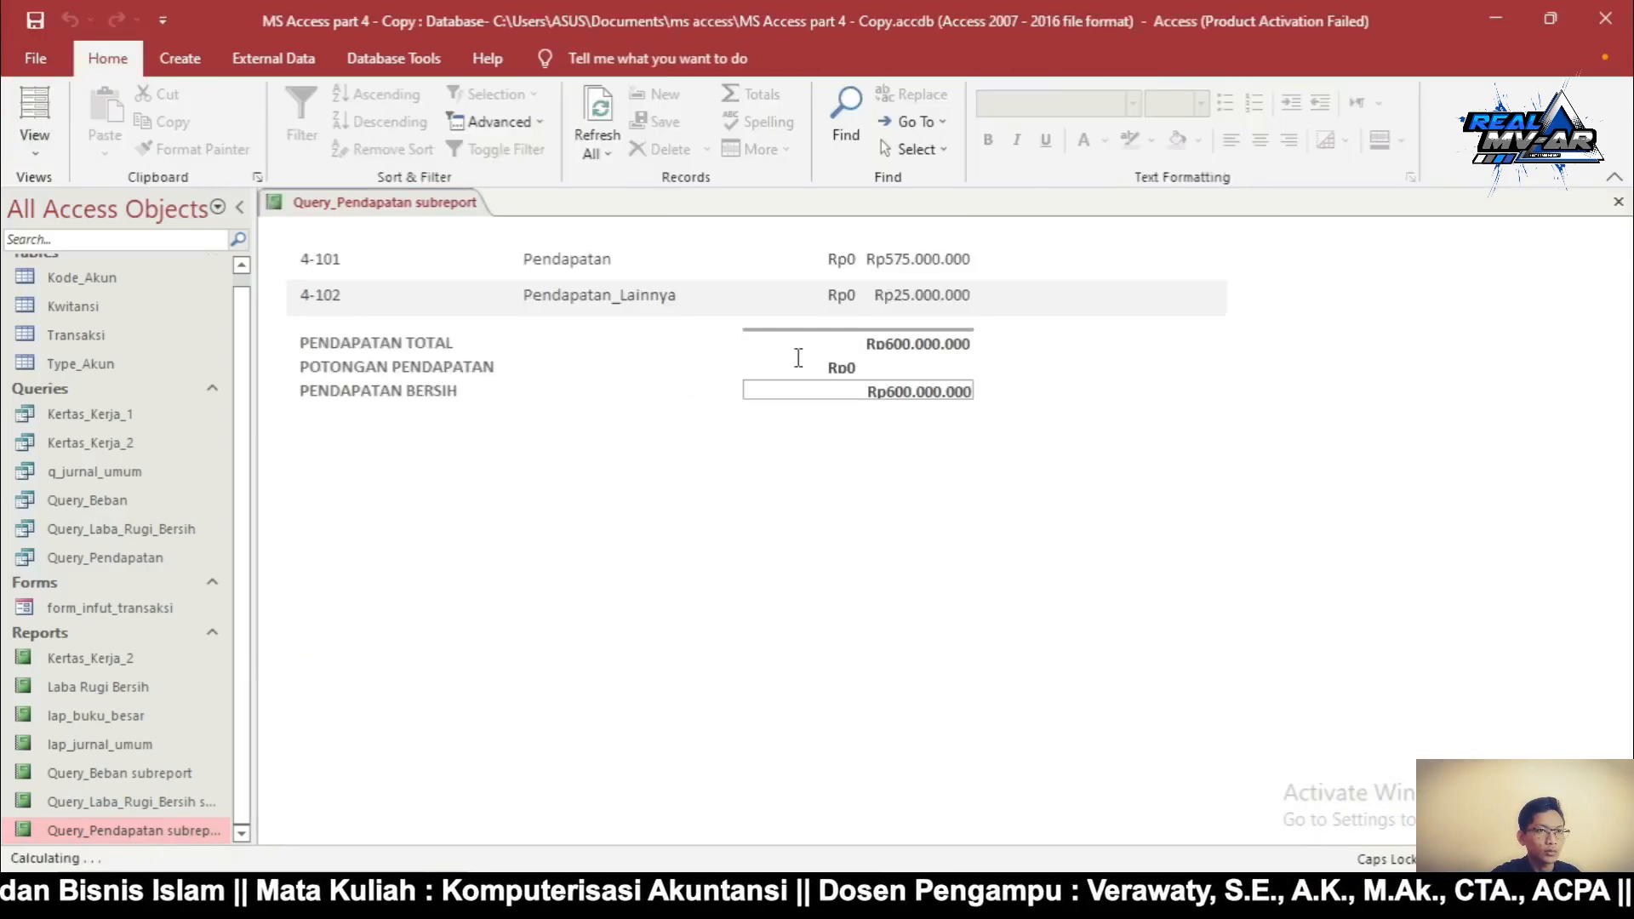
{"action": "left_click", "coordinate": [912, 391]}
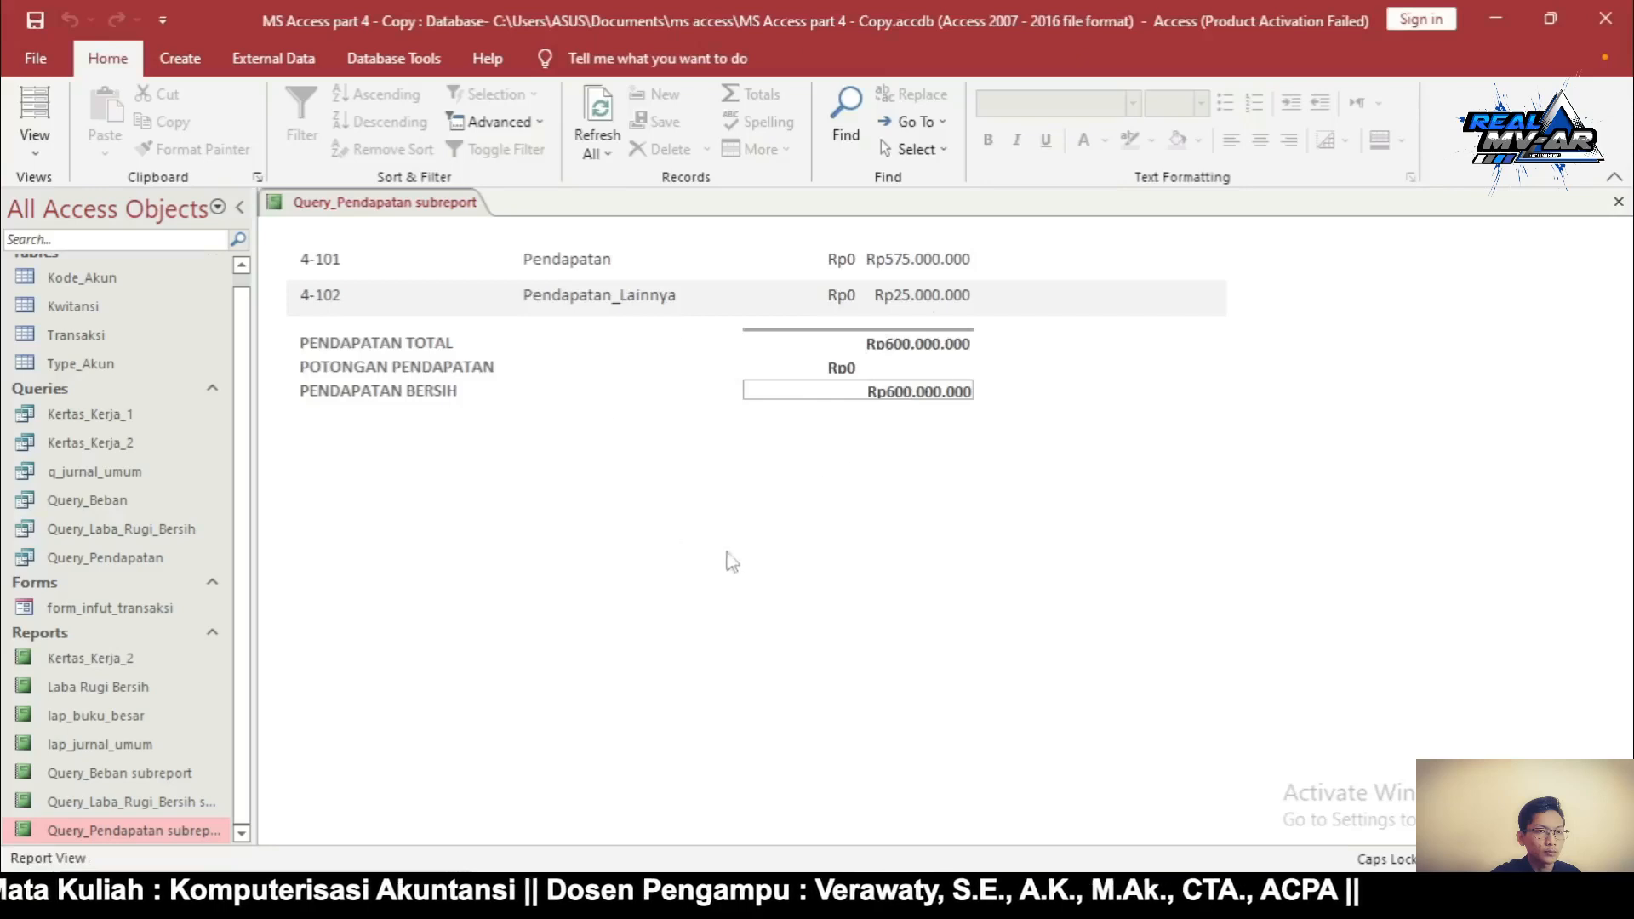
Open the Laba Rugi Bersih report with blank parameter values and review its title lines and PENDAPATAN BERSIH amount
{"action": "left_click", "coordinate": [98, 696]}
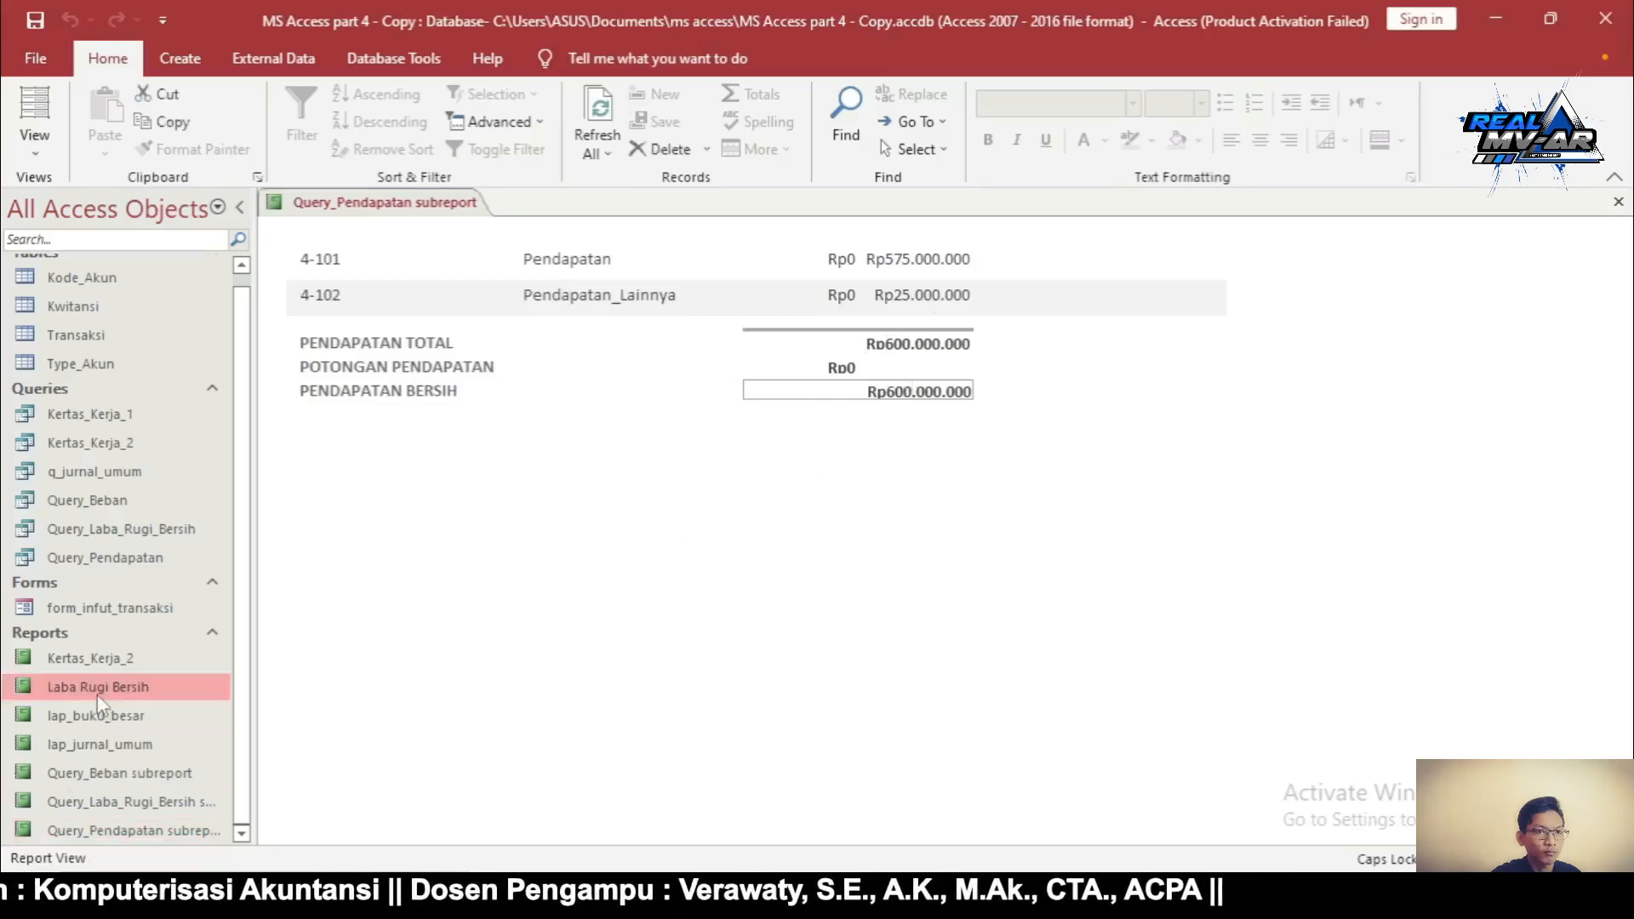
{"action": "double_click", "coordinate": [98, 703]}
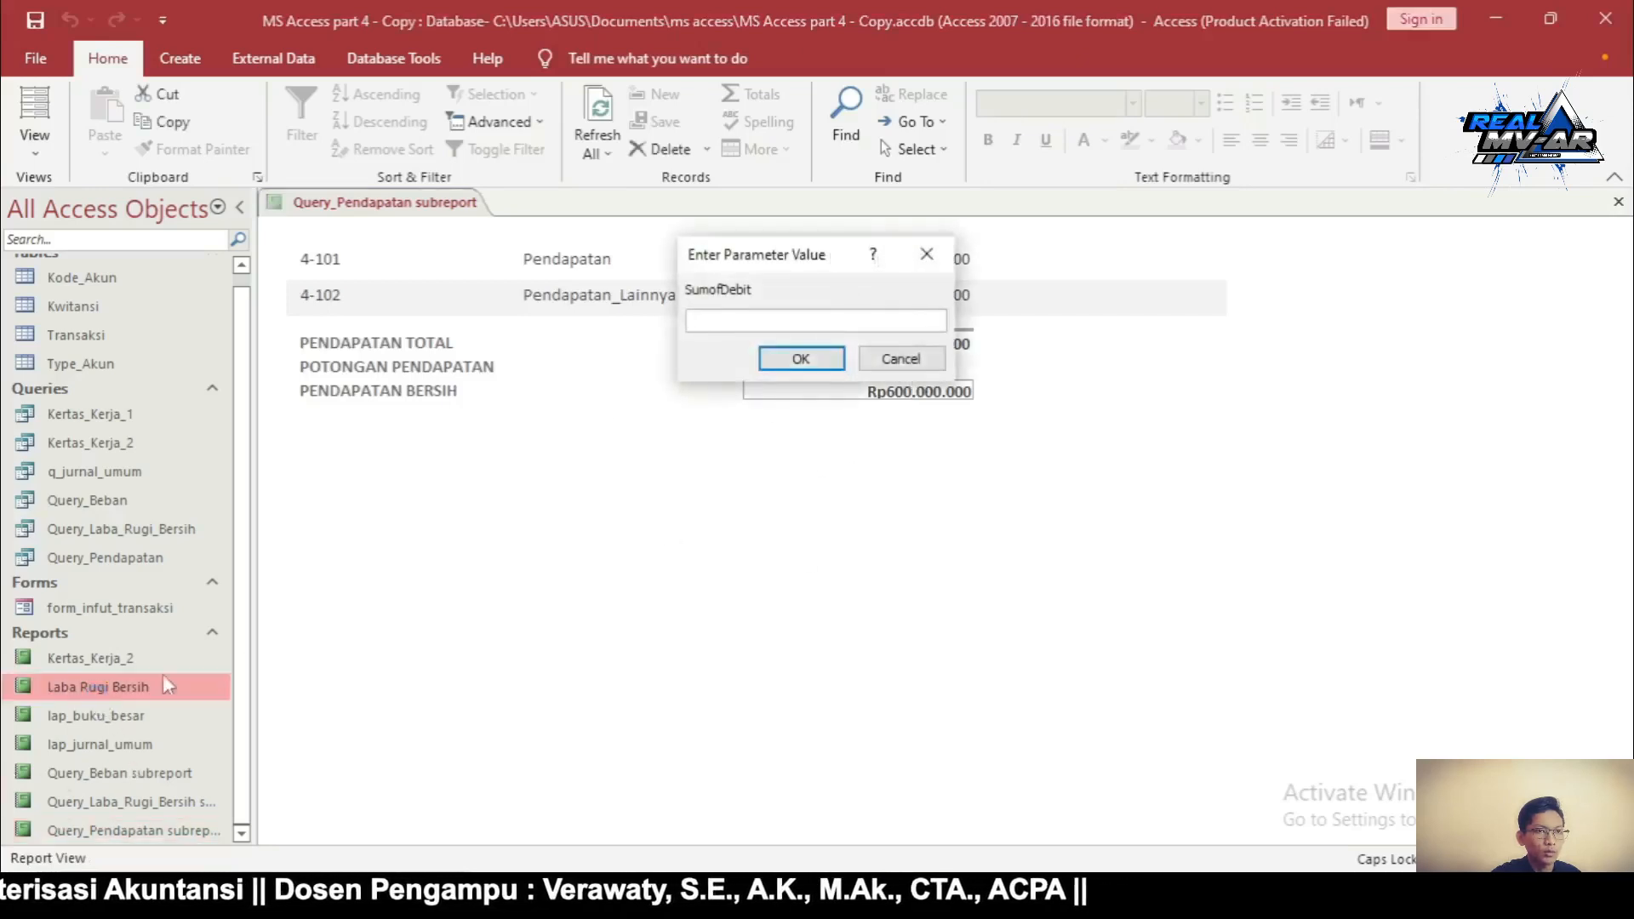
{"action": "left_click", "coordinate": [761, 358]}
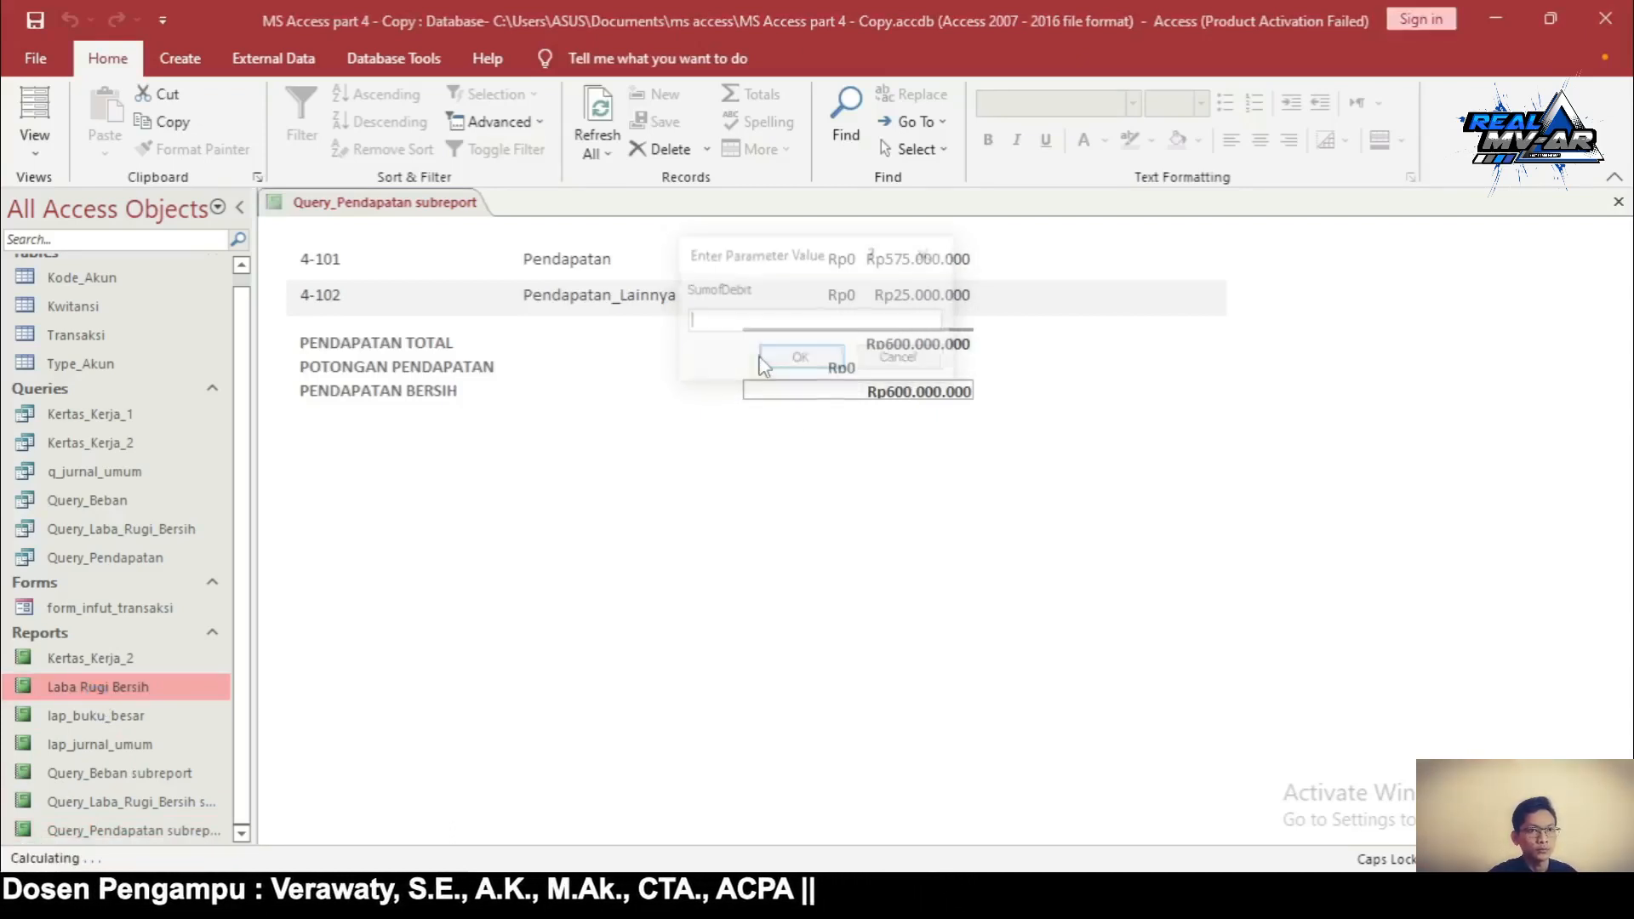
{"action": "left_click", "coordinate": [761, 358]}
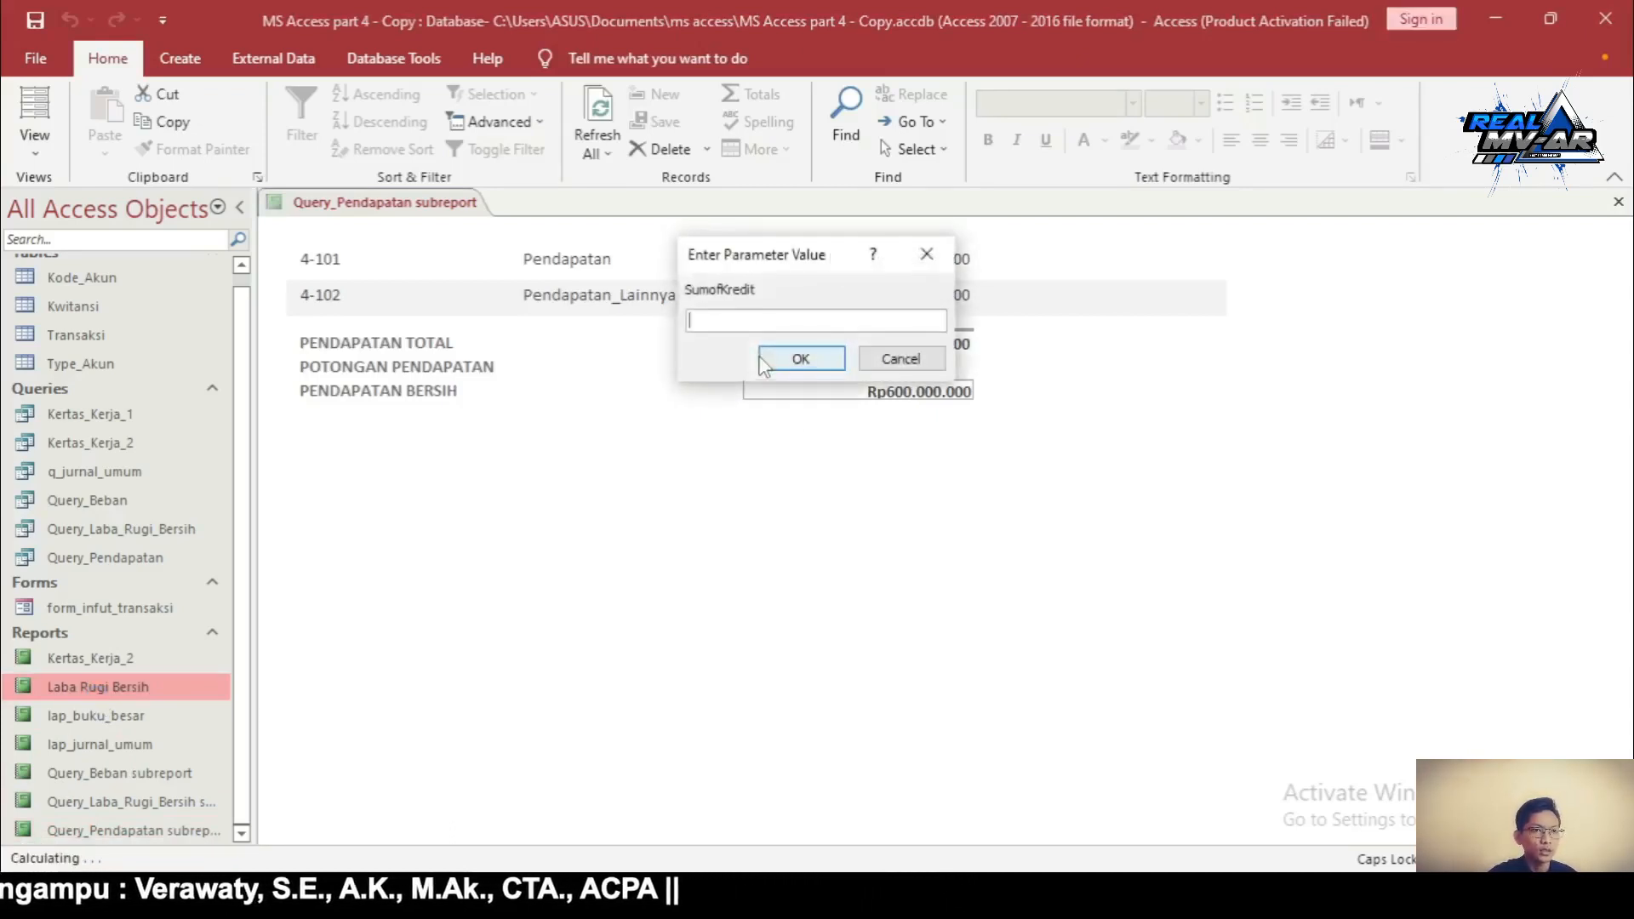
{"action": "left_click", "coordinate": [762, 358]}
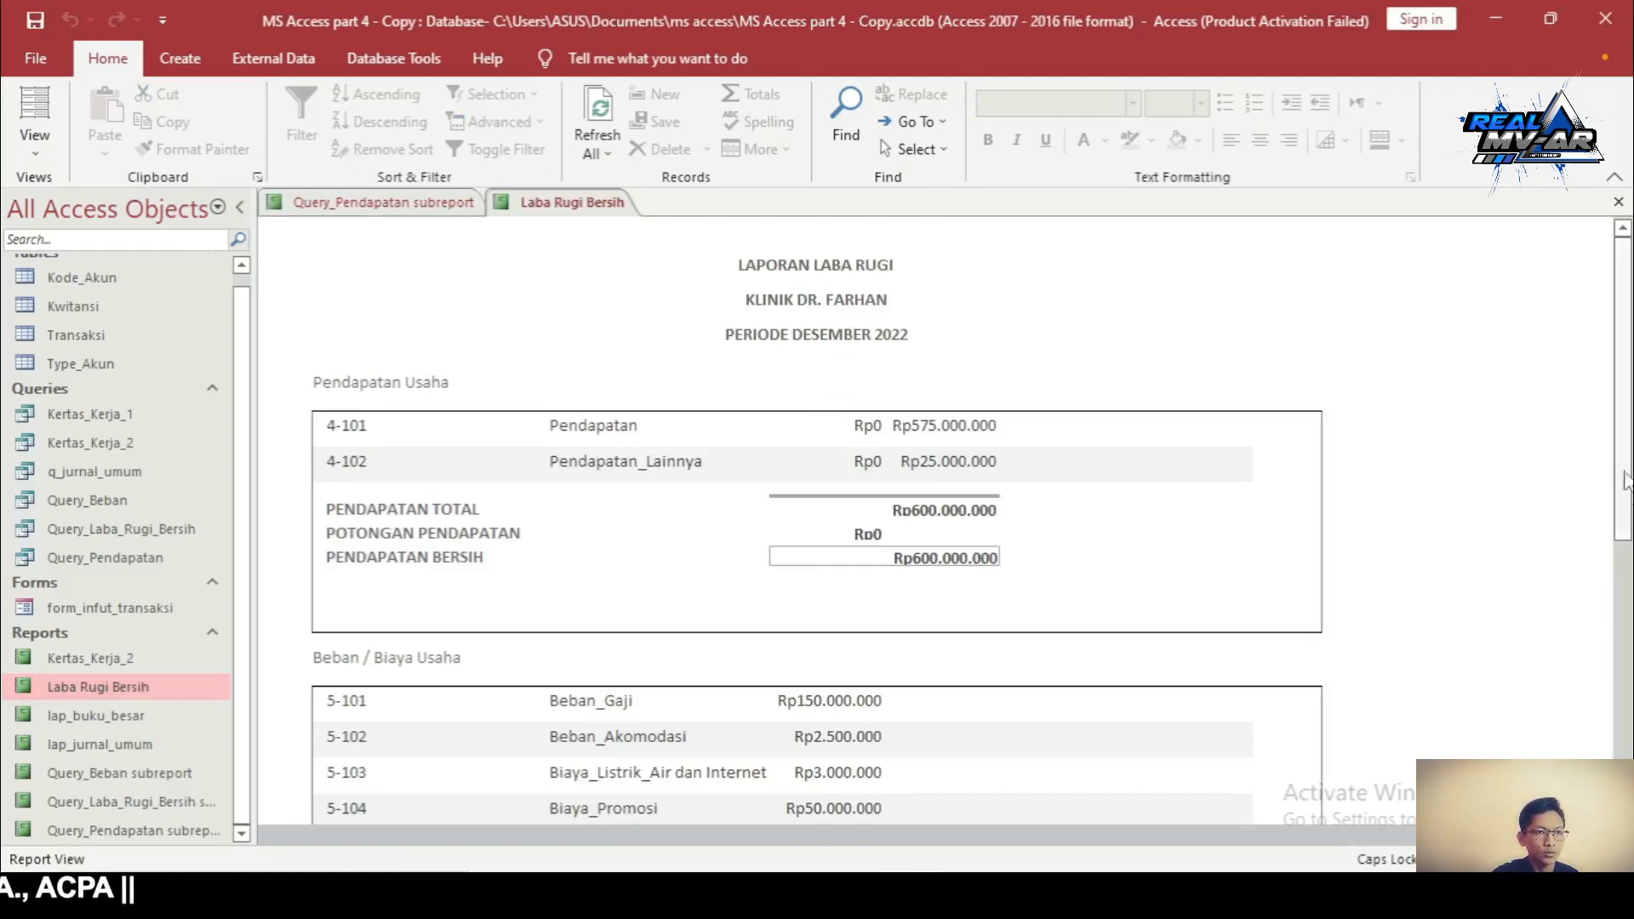
{"action": "left_click_drag", "start_coordinate": [1626, 481], "coordinate": [1626, 364]}
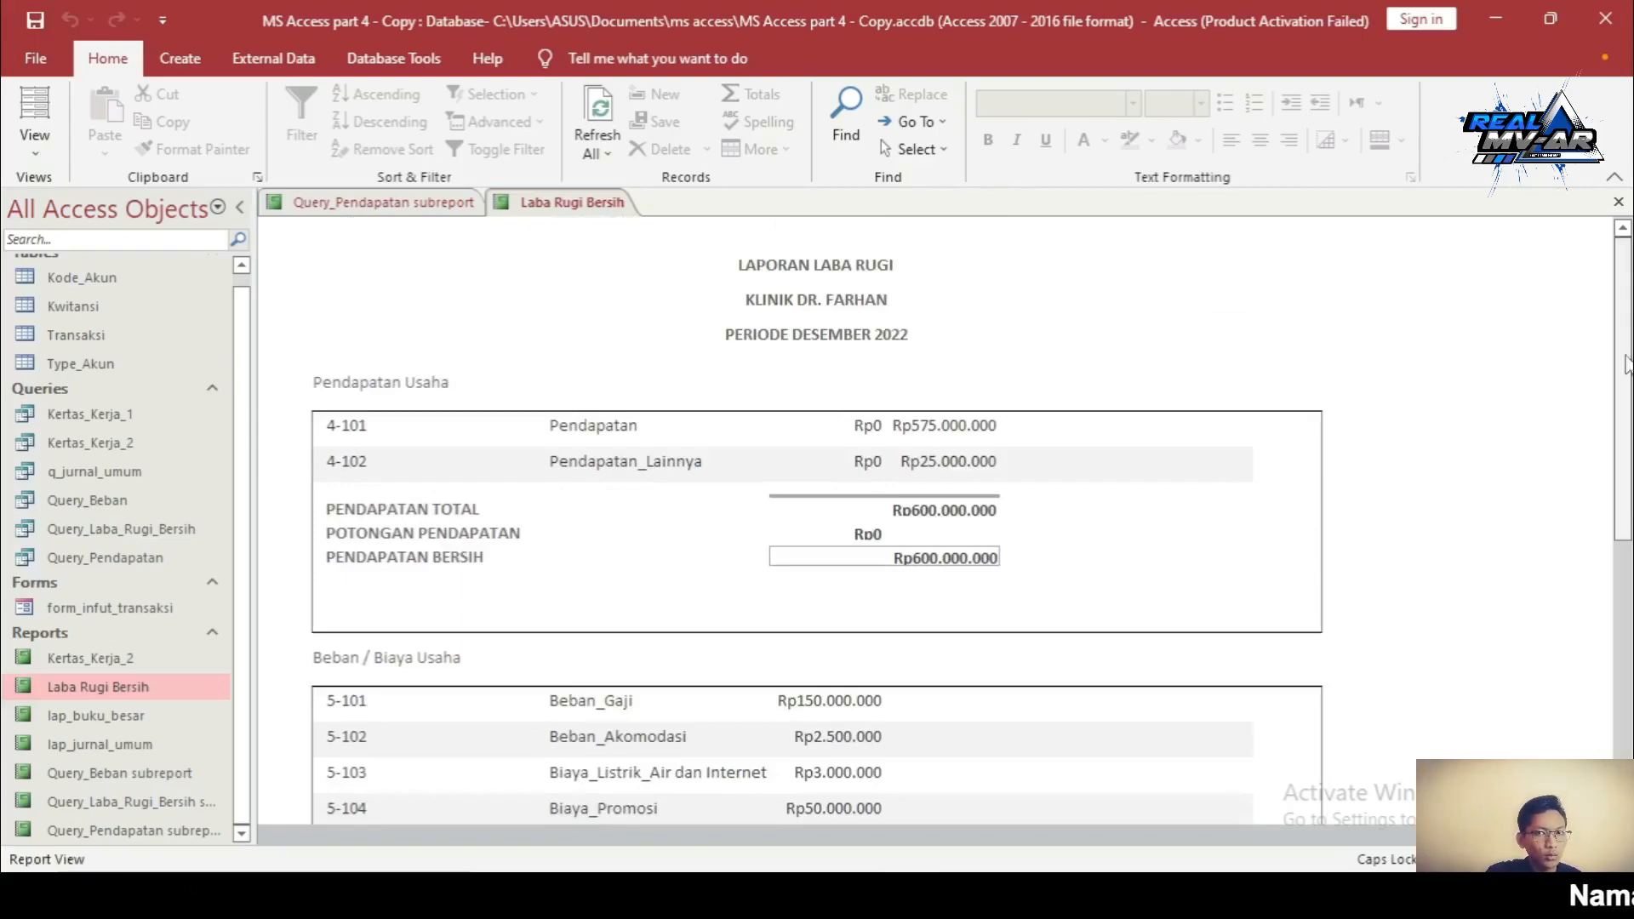